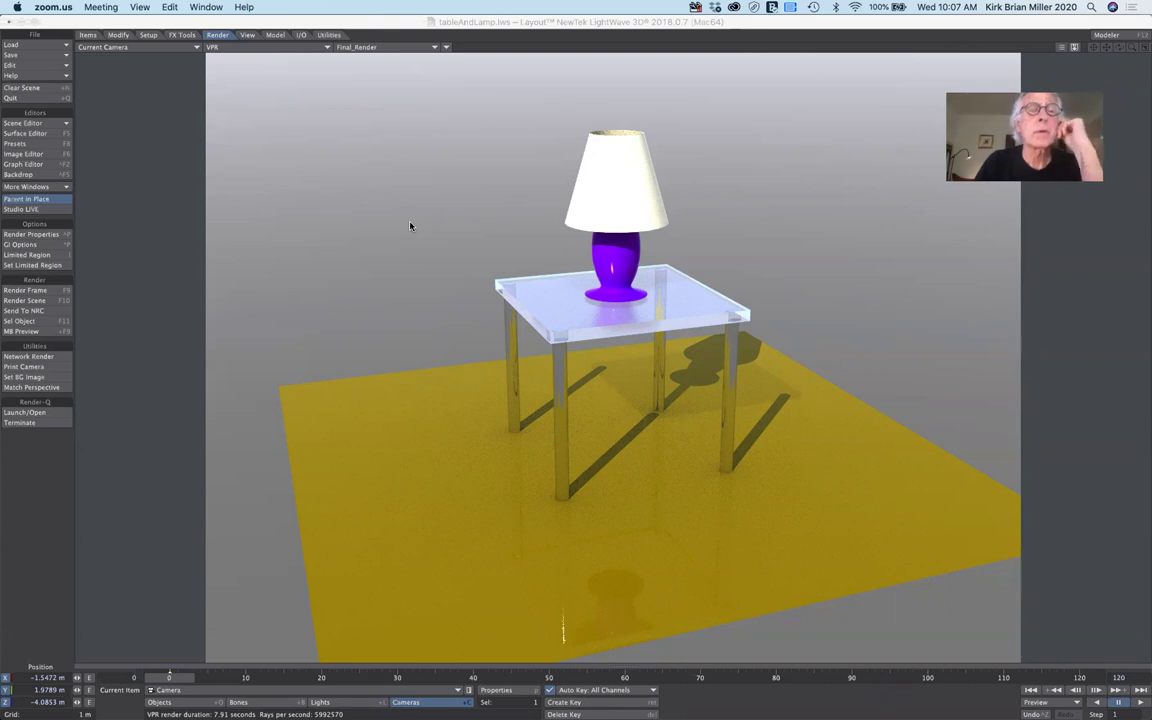
Look at the table and lamp scene from a zoomed-out Perspective view, ending in the Current Camera view.
click(143, 50)
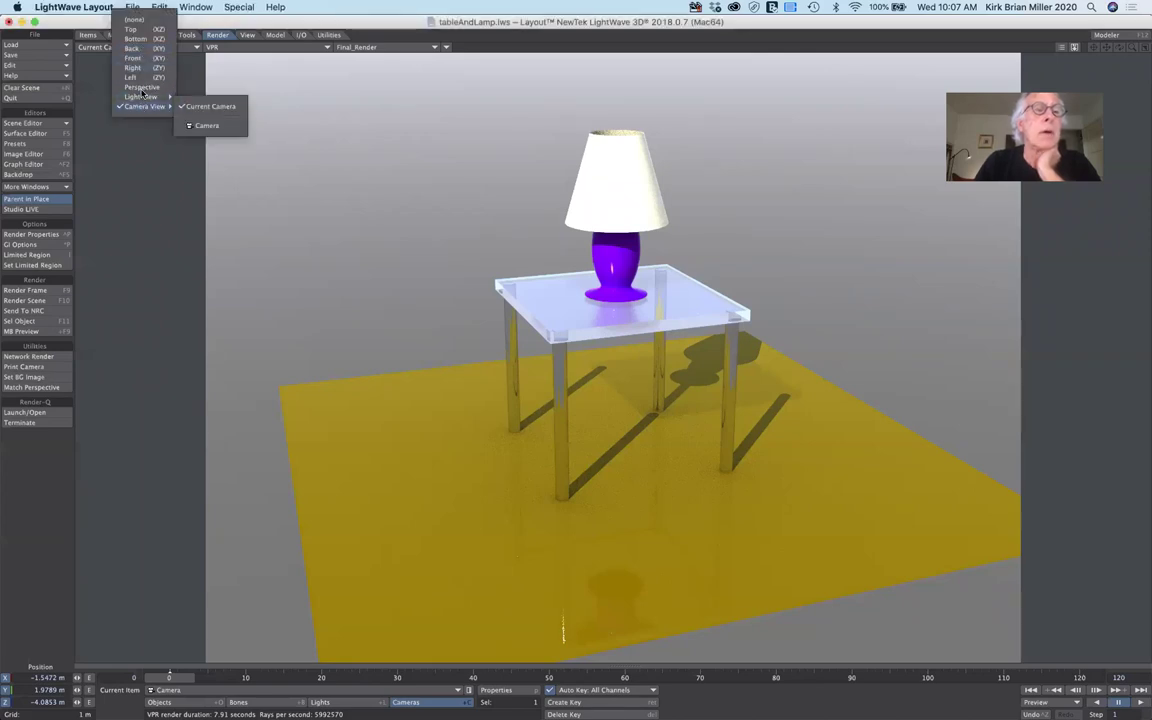
key(Escape)
key(4)
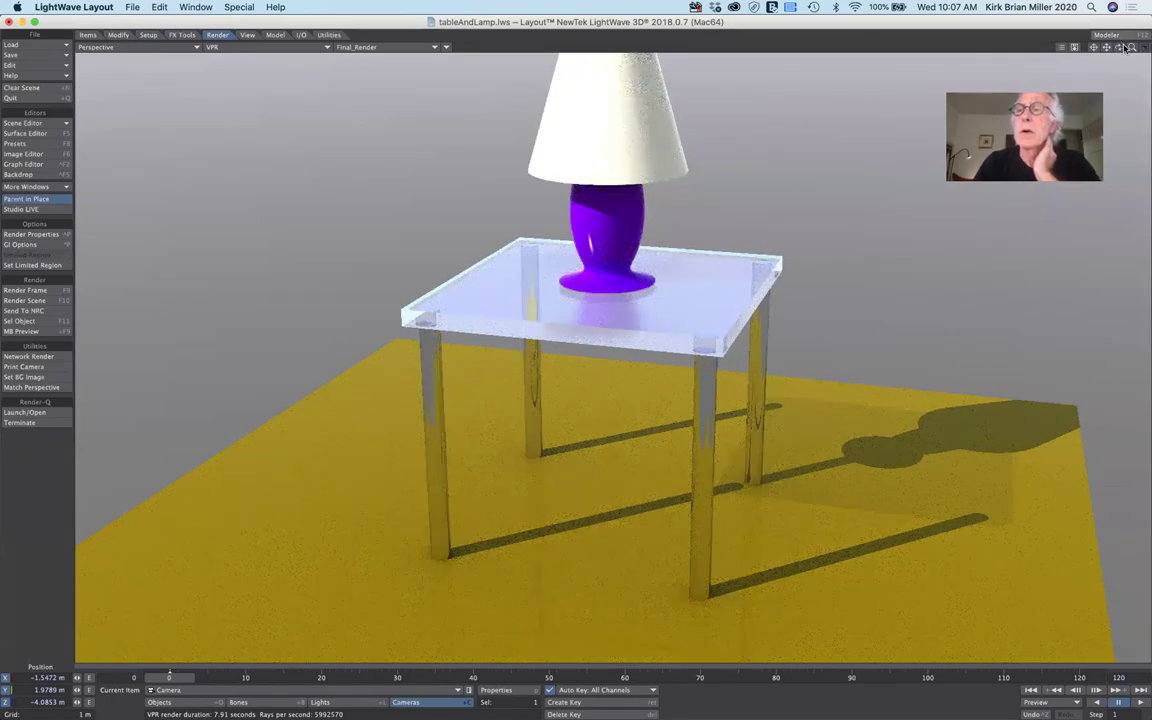
key(comma)
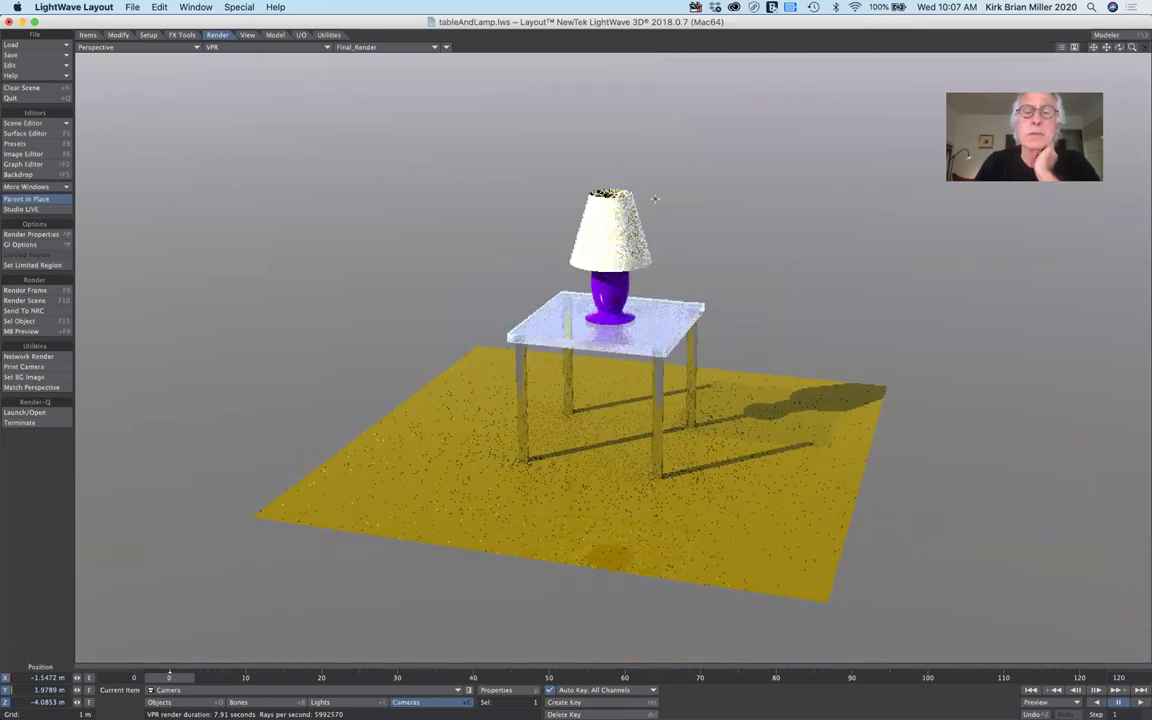
click(108, 47)
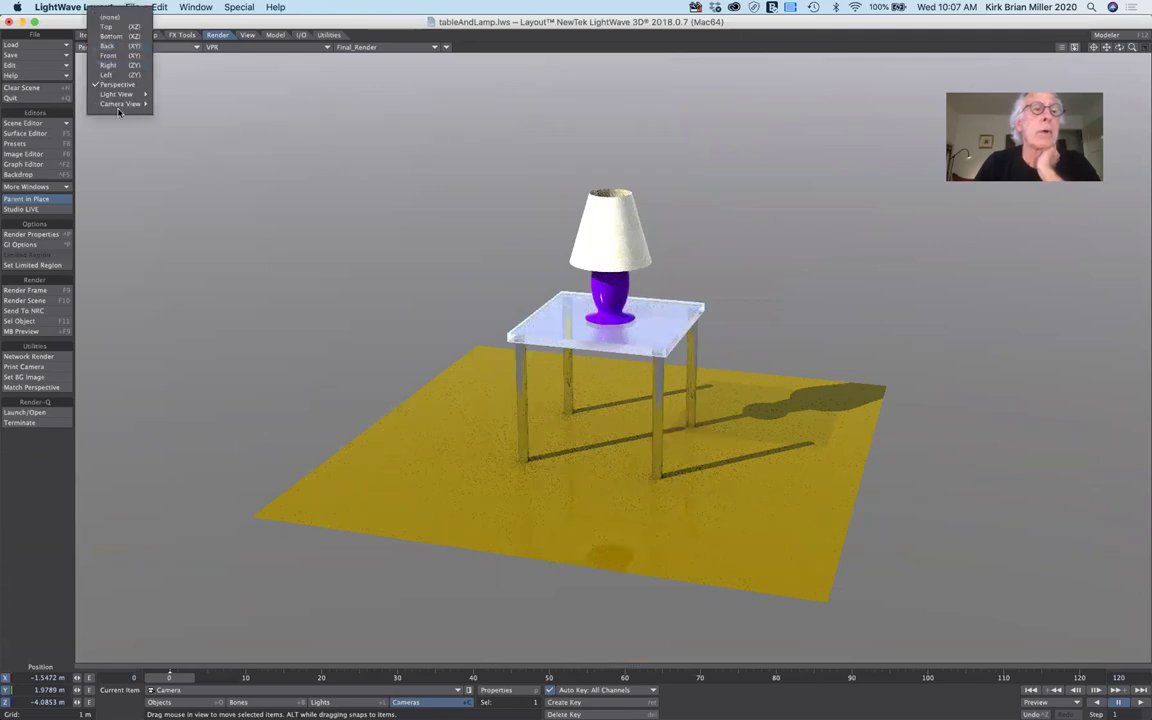
mouse_move(123, 104)
click(185, 104)
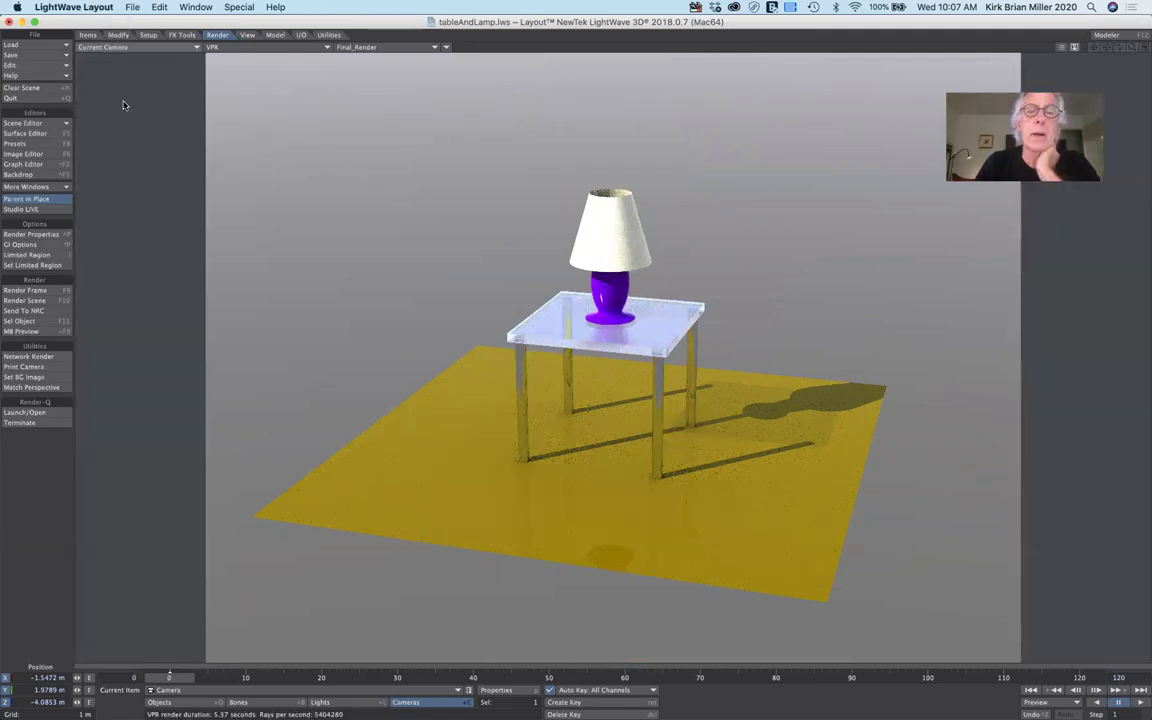
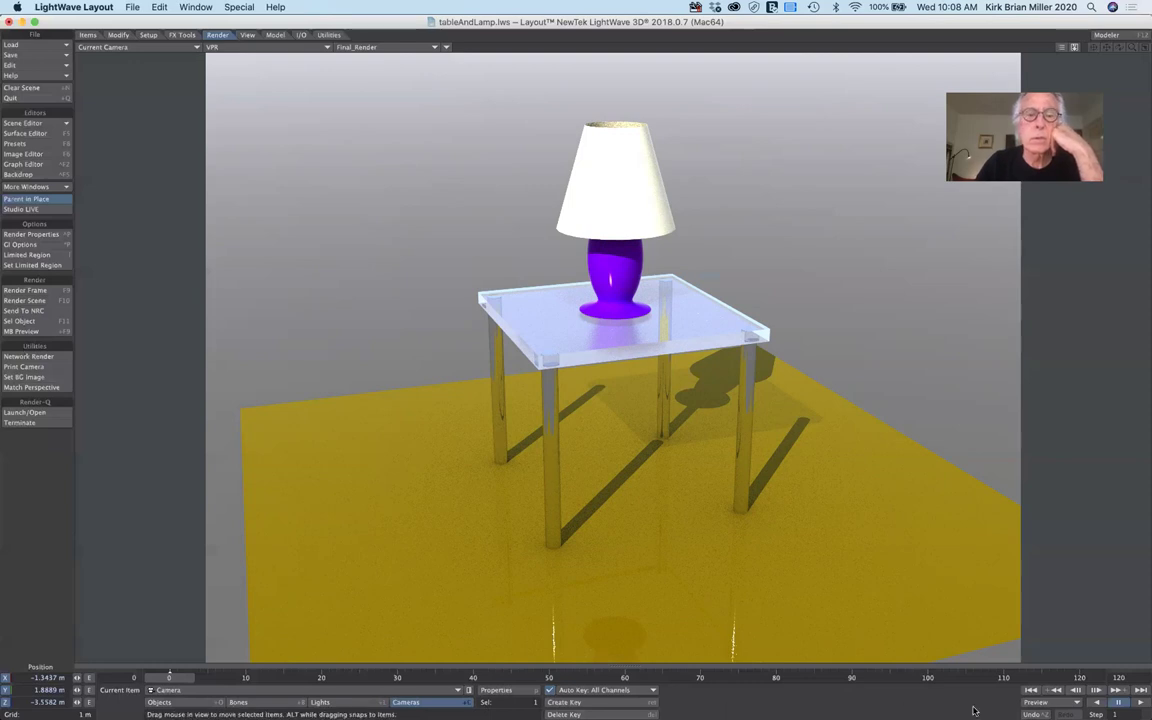
Switch to Blender and preview the table and lamp scene with rendered viewport shading.
mouse_move(1082, 712)
click(672, 705)
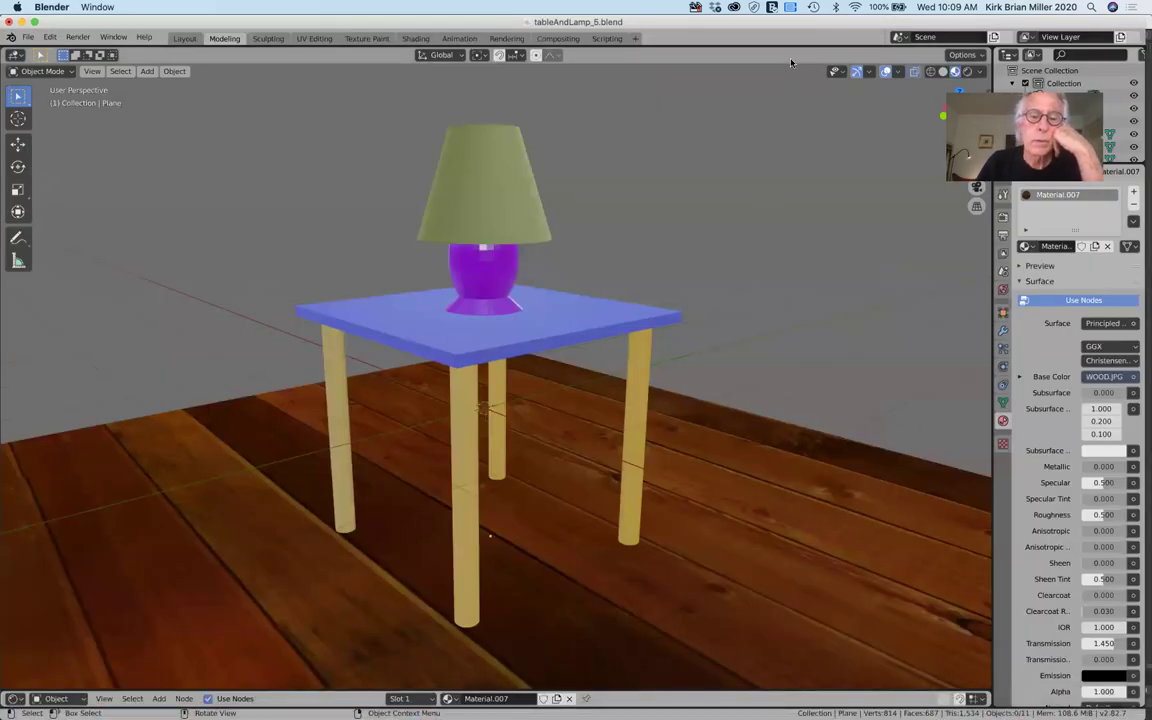
click(967, 72)
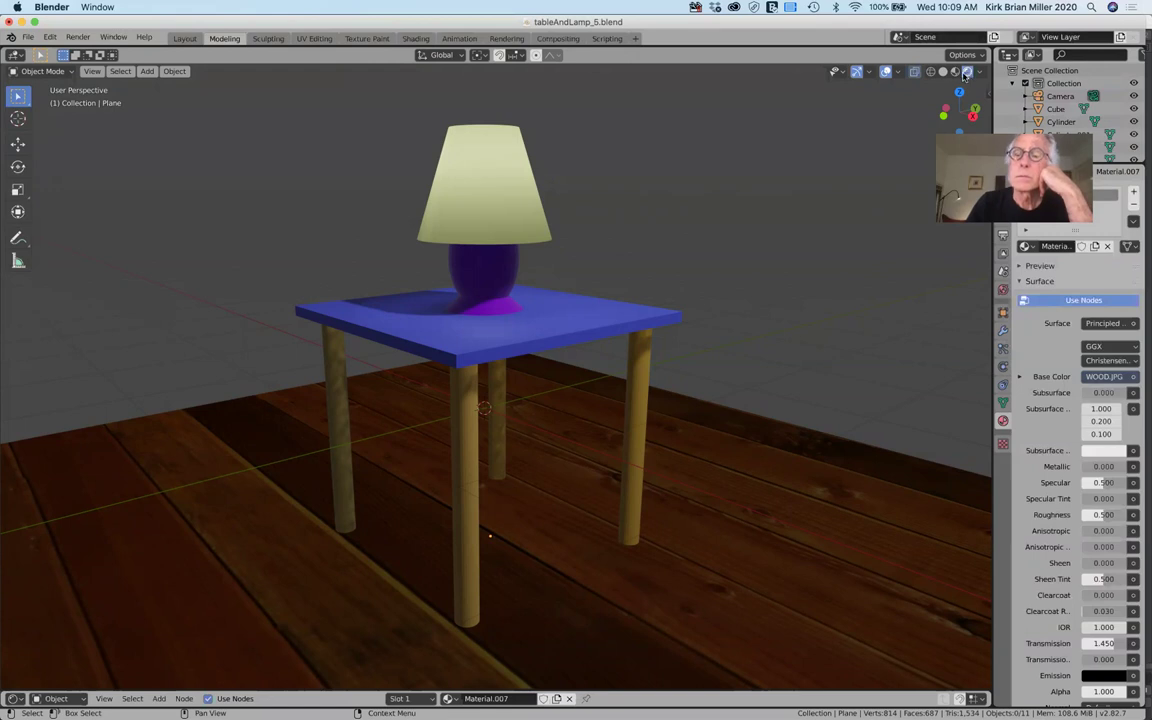
Switch back to LightWave Layout and change the lampShade surface's material to Standard in the Surface Editor.
mouse_move(445, 710)
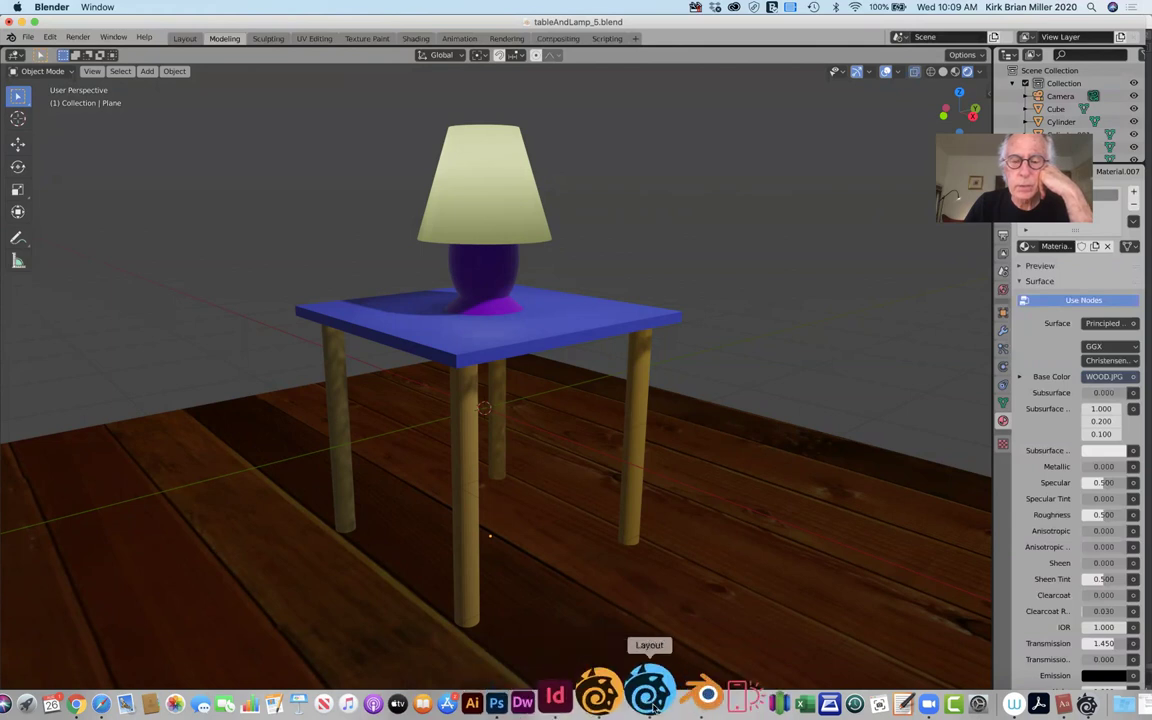
click(650, 700)
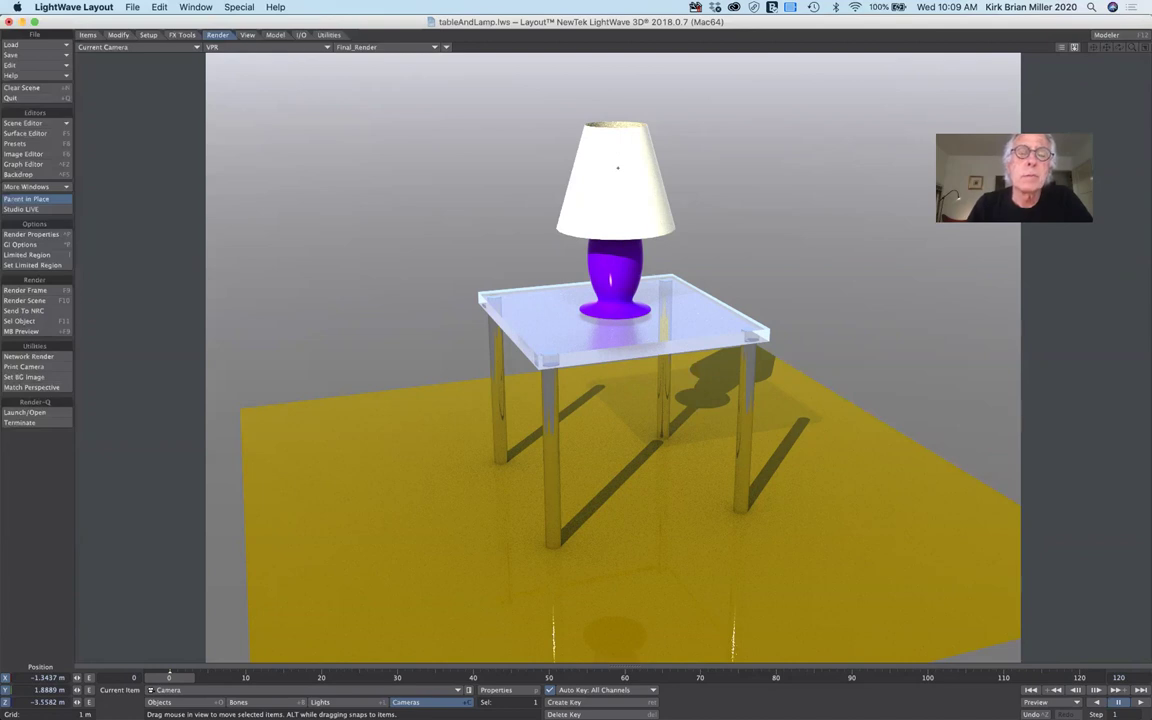
click(45, 133)
drag(452, 133, 417, 89)
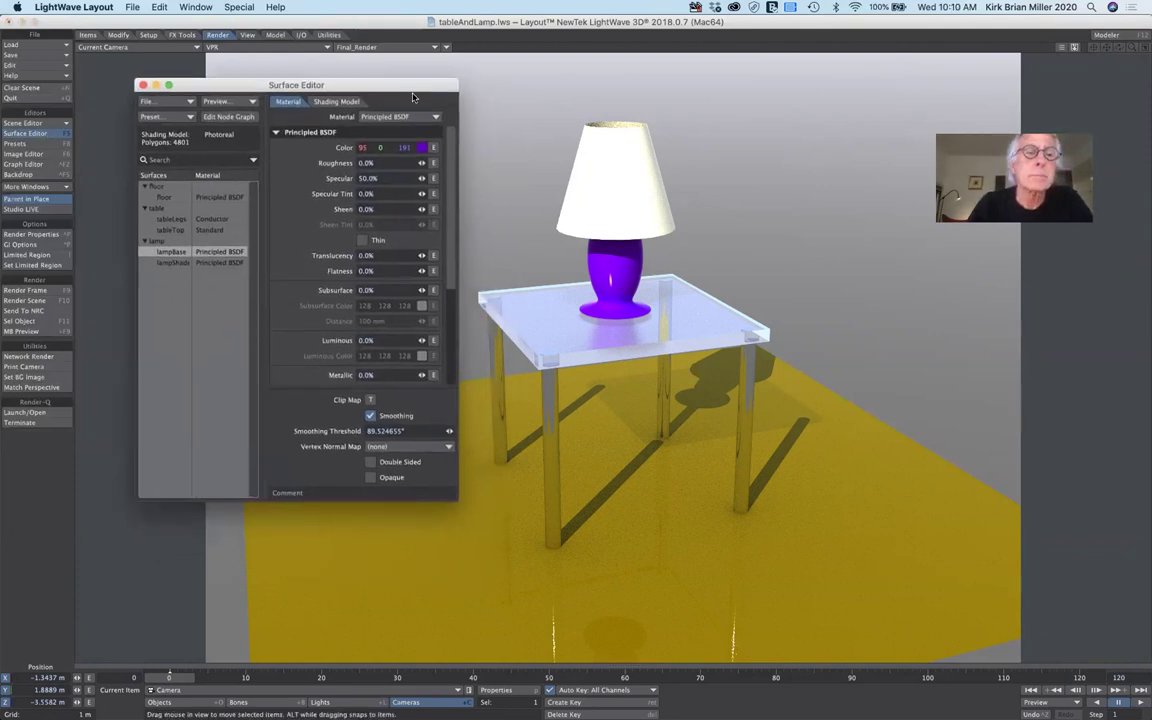
click(174, 263)
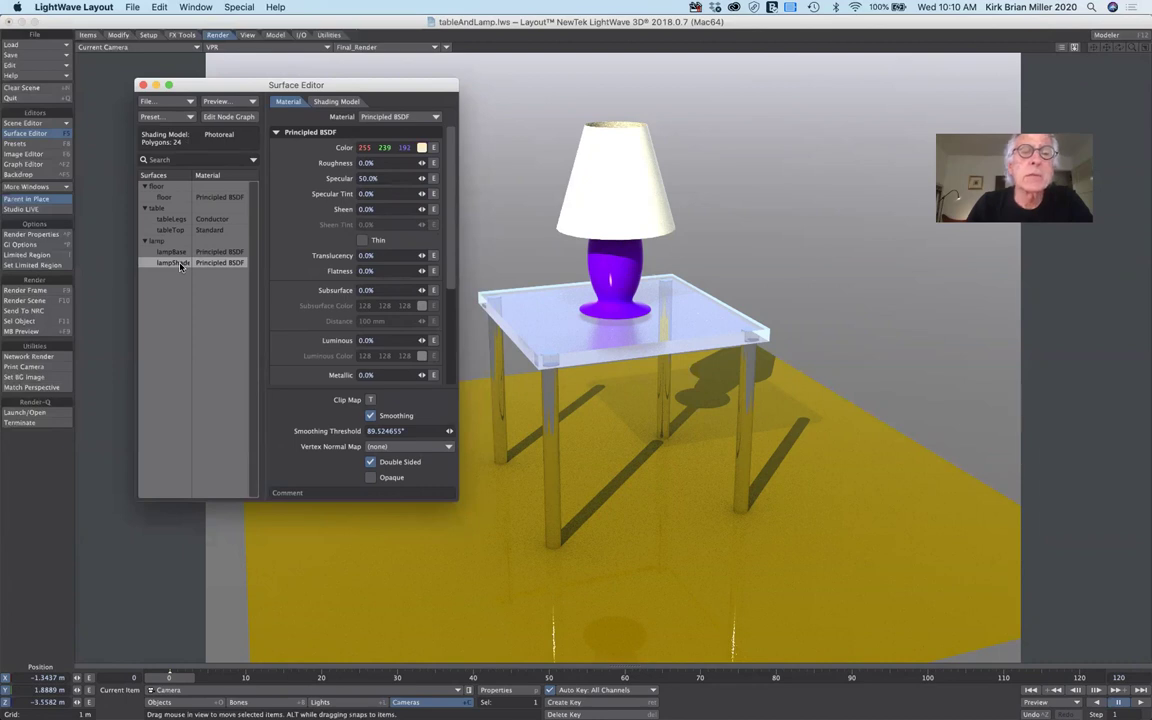
click(437, 118)
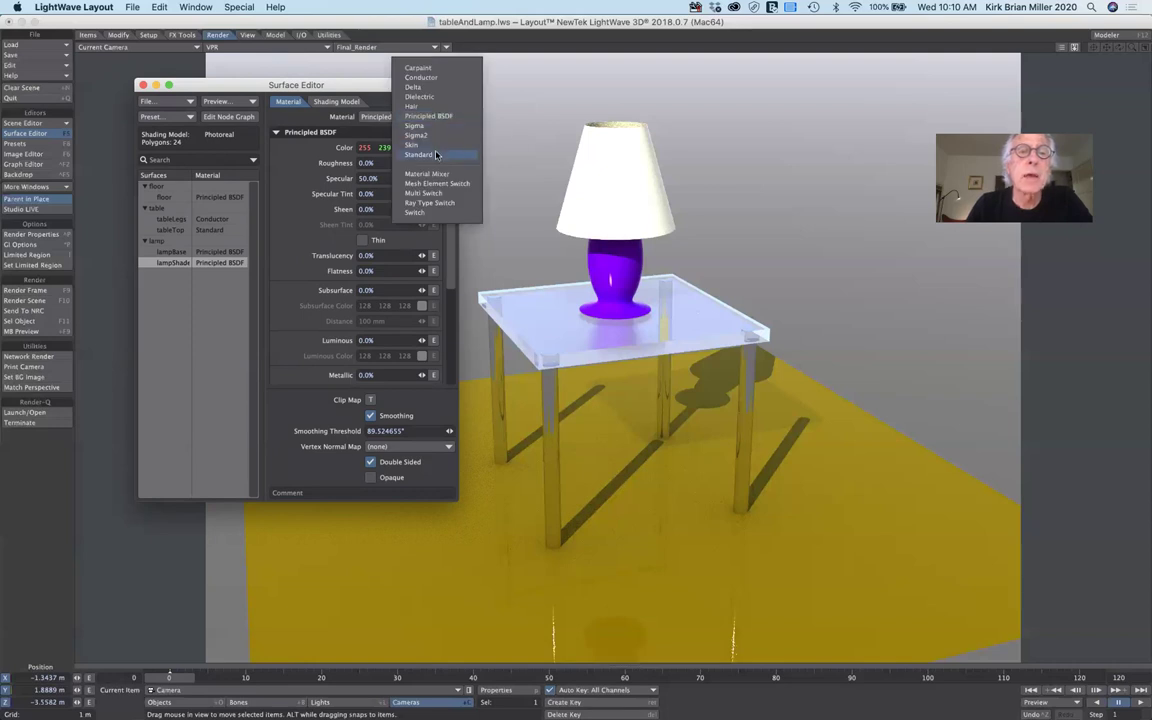
click(430, 154)
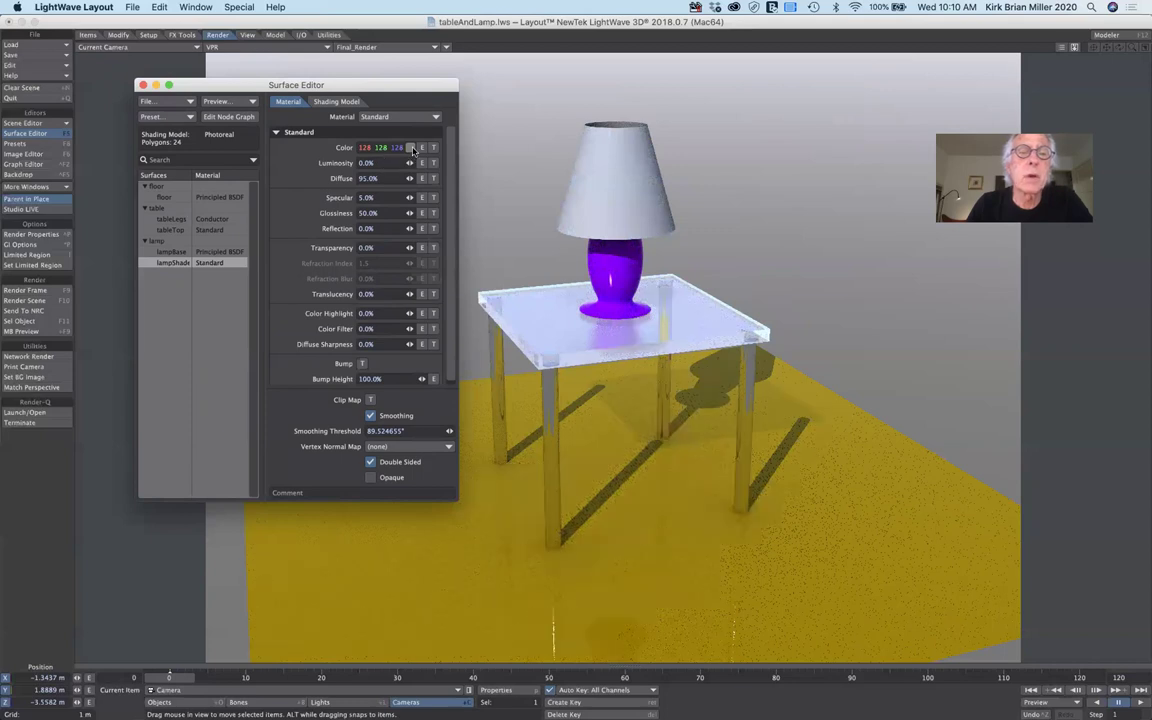
Color the lampShade surface pale cream with RGB 255, 239, 192.
click(410, 148)
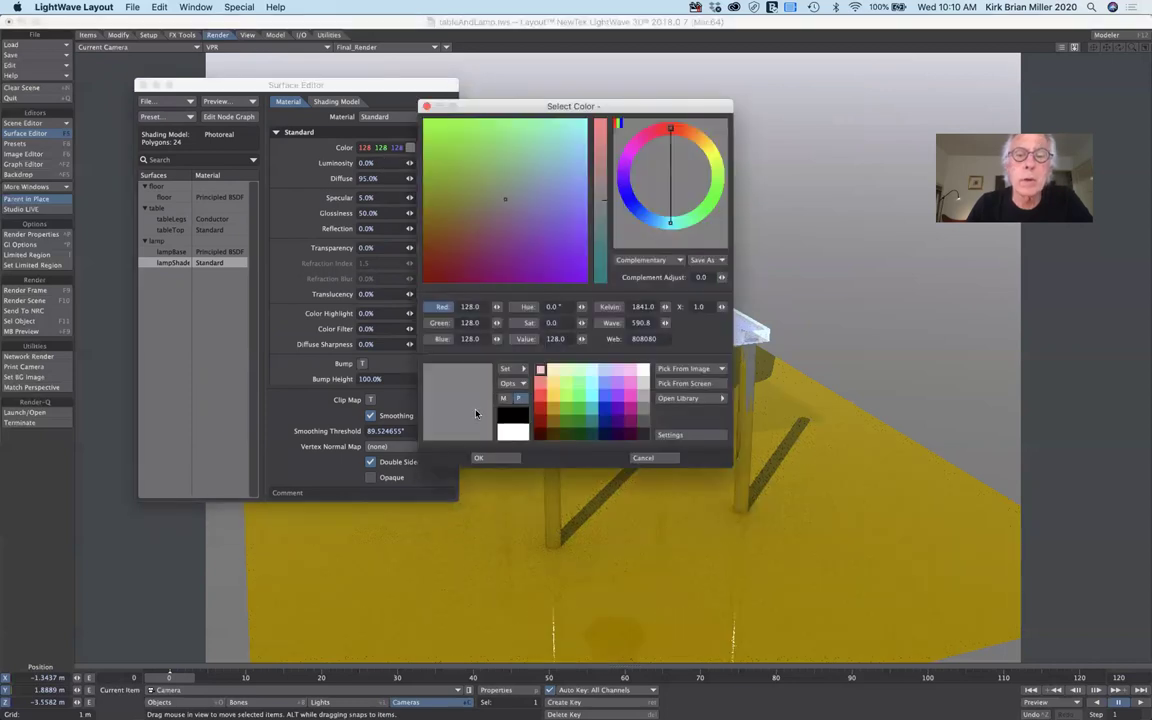
click(553, 370)
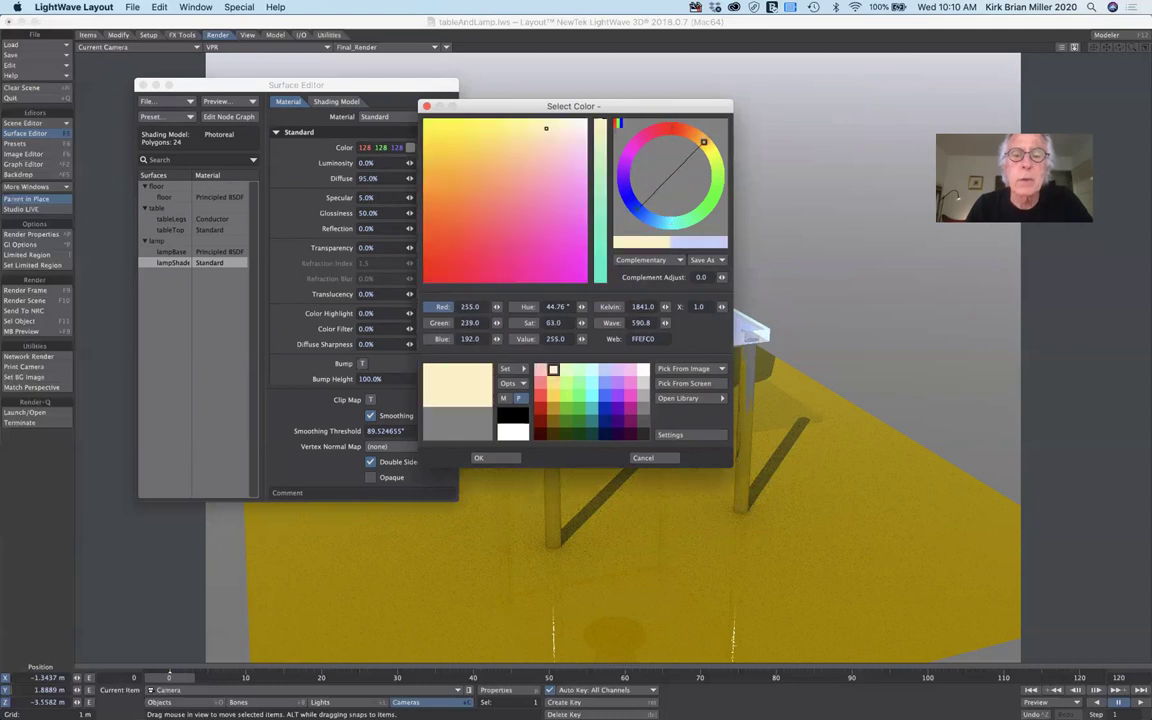
click(480, 458)
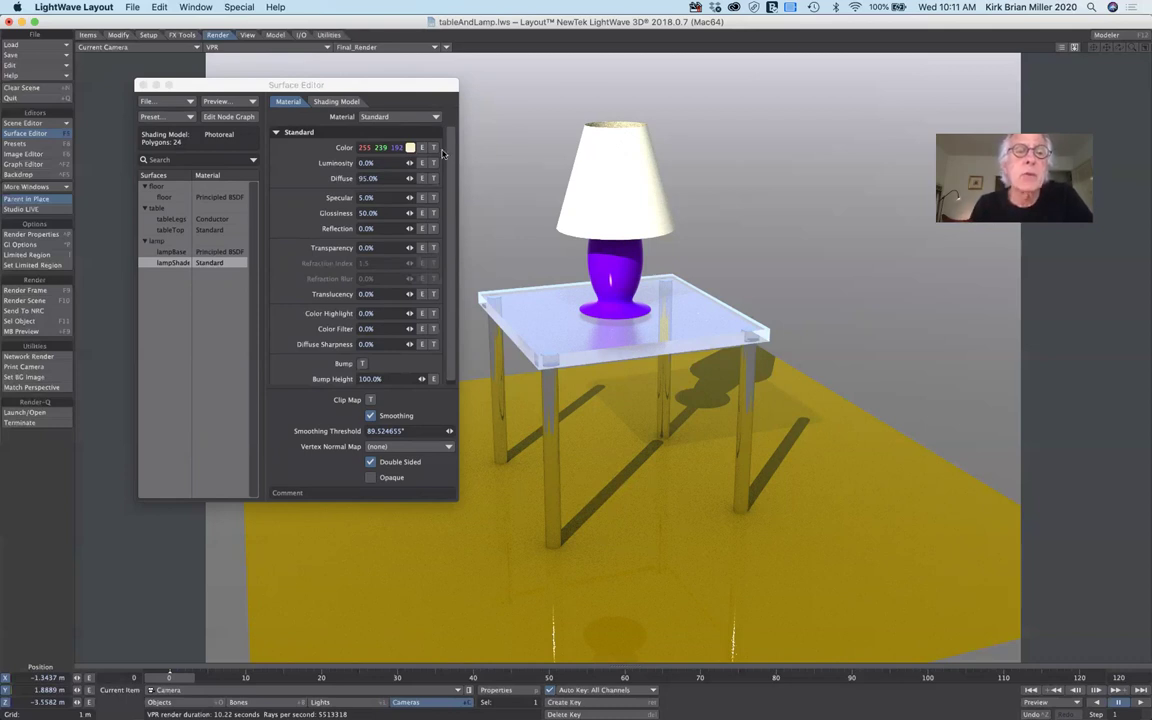
Set the lampShade surface's luminosity to 36.5%, transparency to 5.3% and translucency to 95.4%.
drag(409, 165, 439, 165)
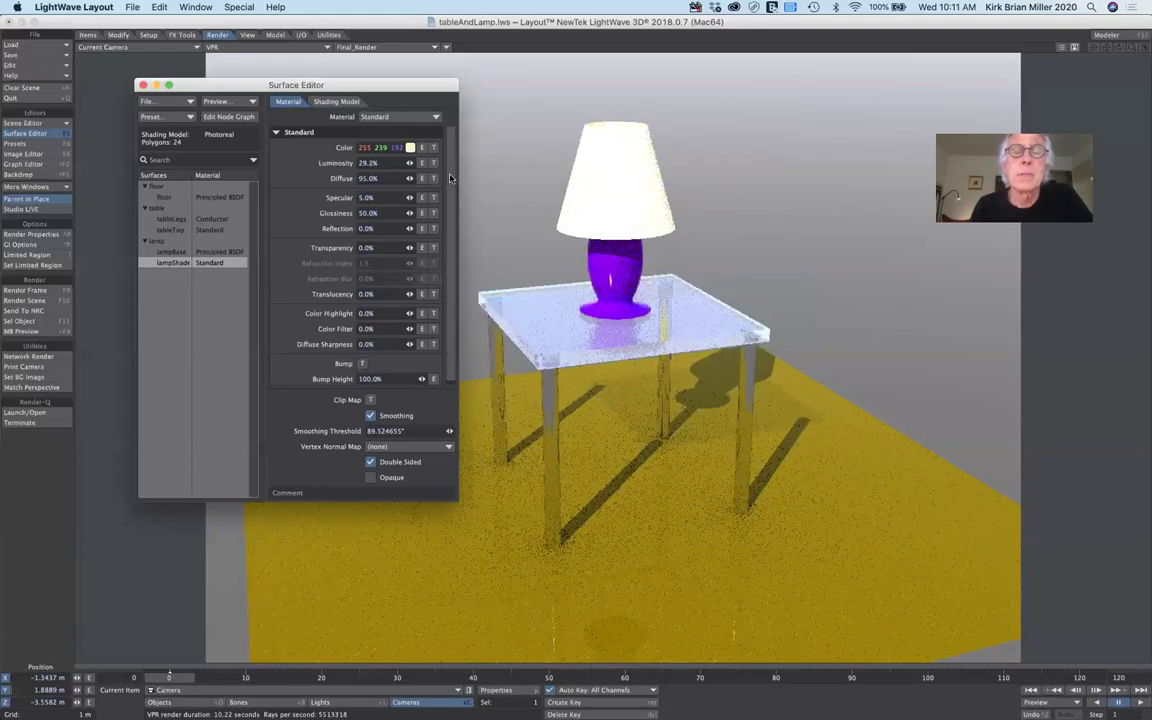
drag(410, 167, 406, 163)
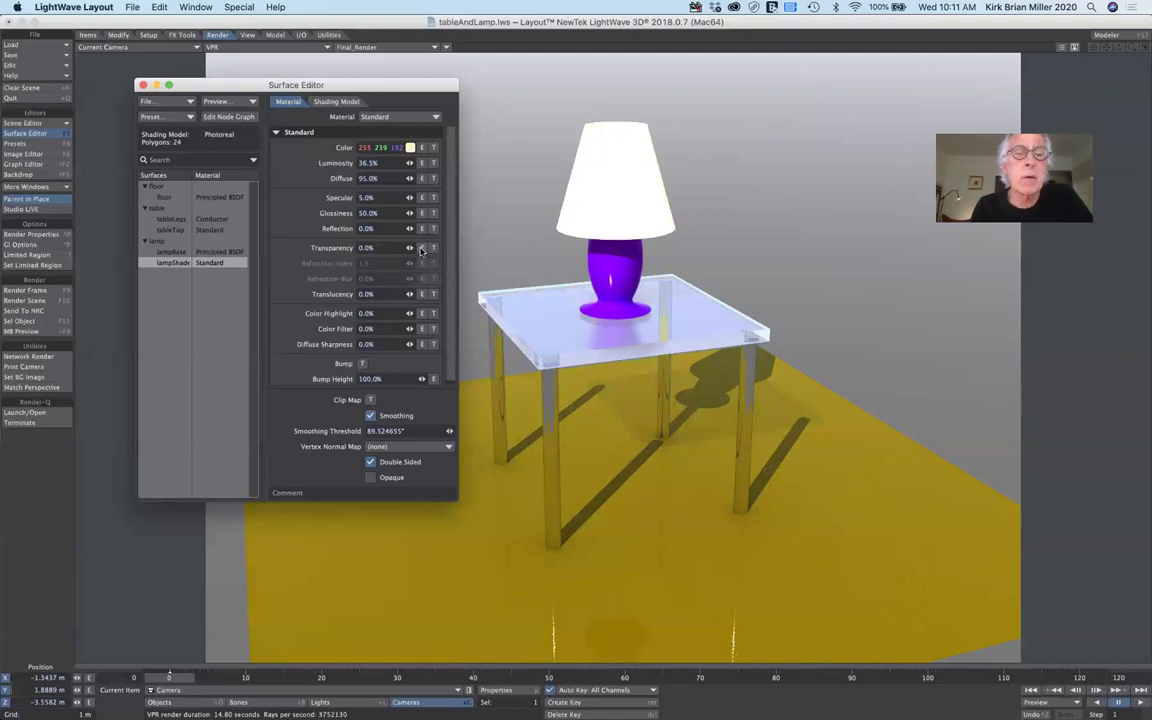
drag(409, 249, 427, 249)
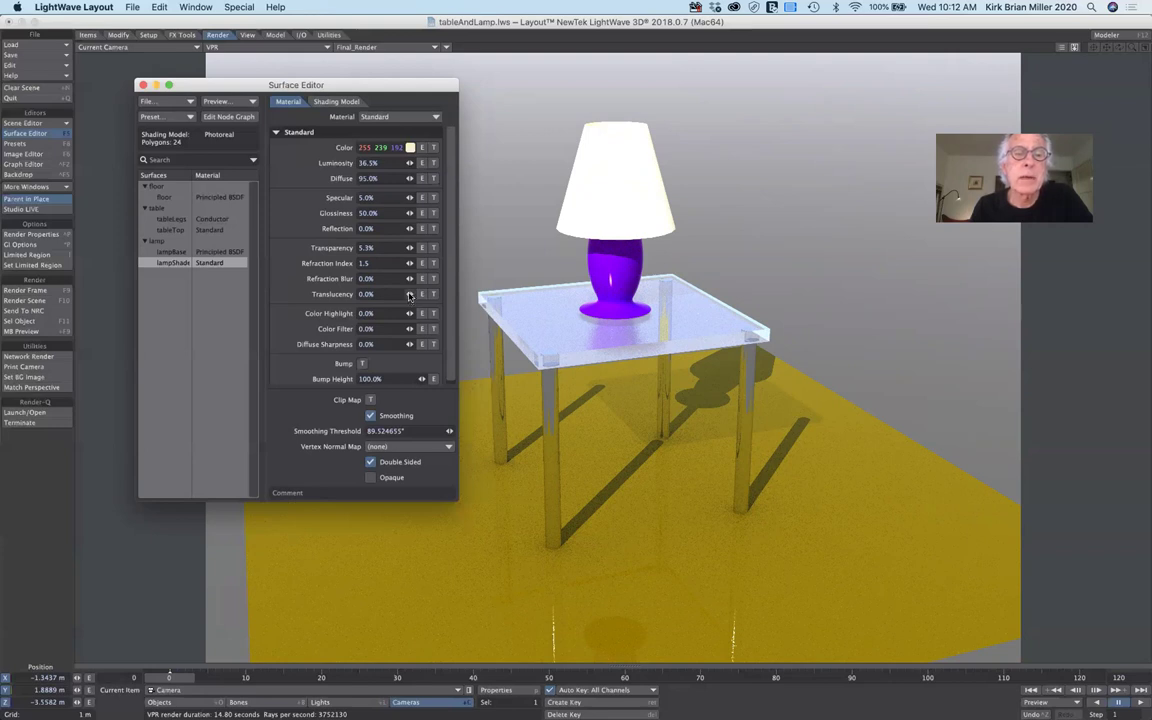
drag(409, 294, 462, 294)
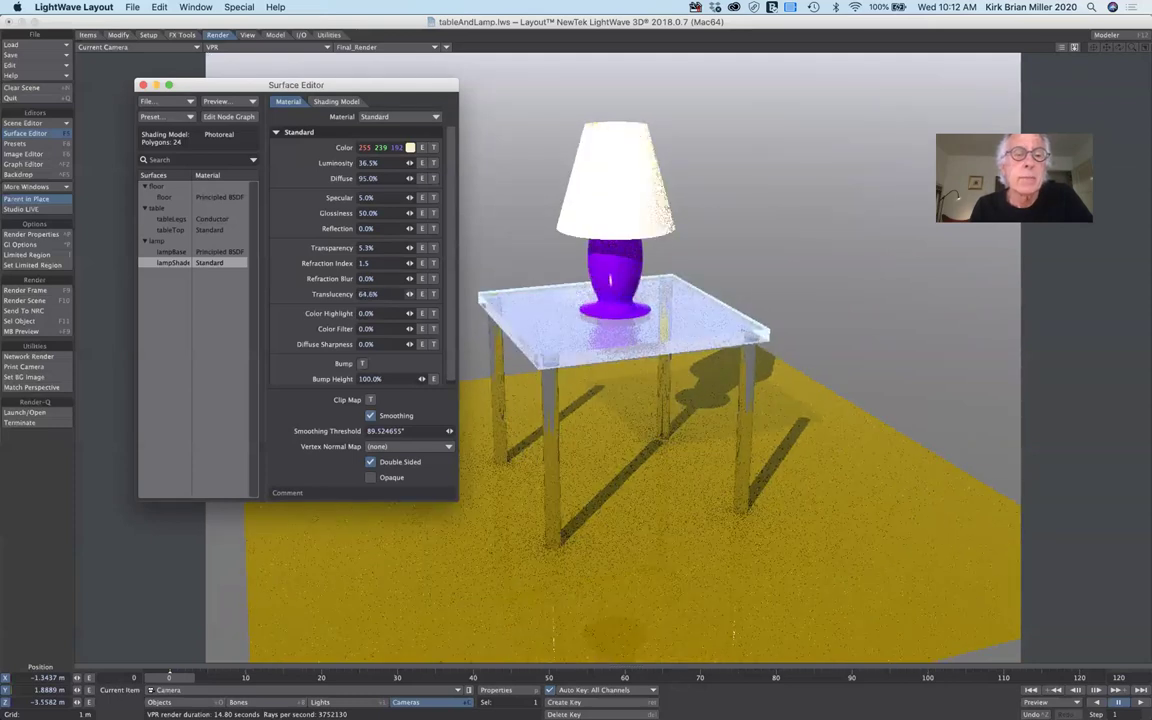
mouse_move(409, 294)
mouse_down()
mouse_move(442, 294)
mouse_move(410, 294)
mouse_up()
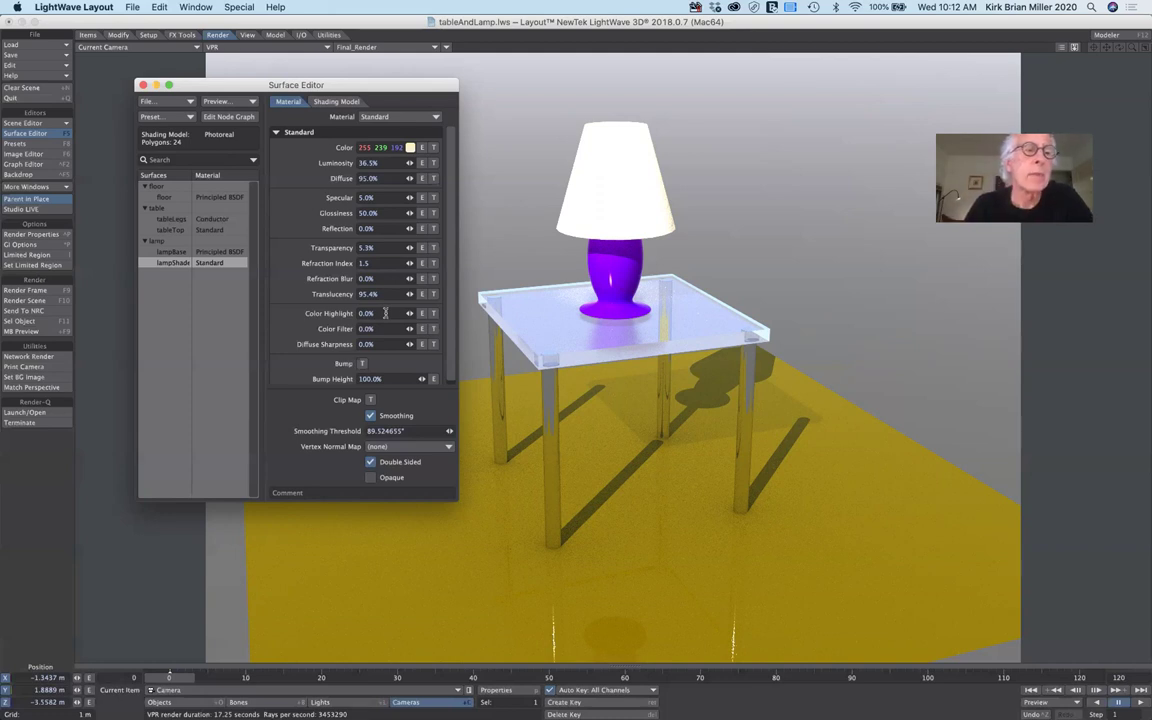
Change the lampBase surface's material to Standard and color it dark red with RGB 64, 0, 0.
click(180, 252)
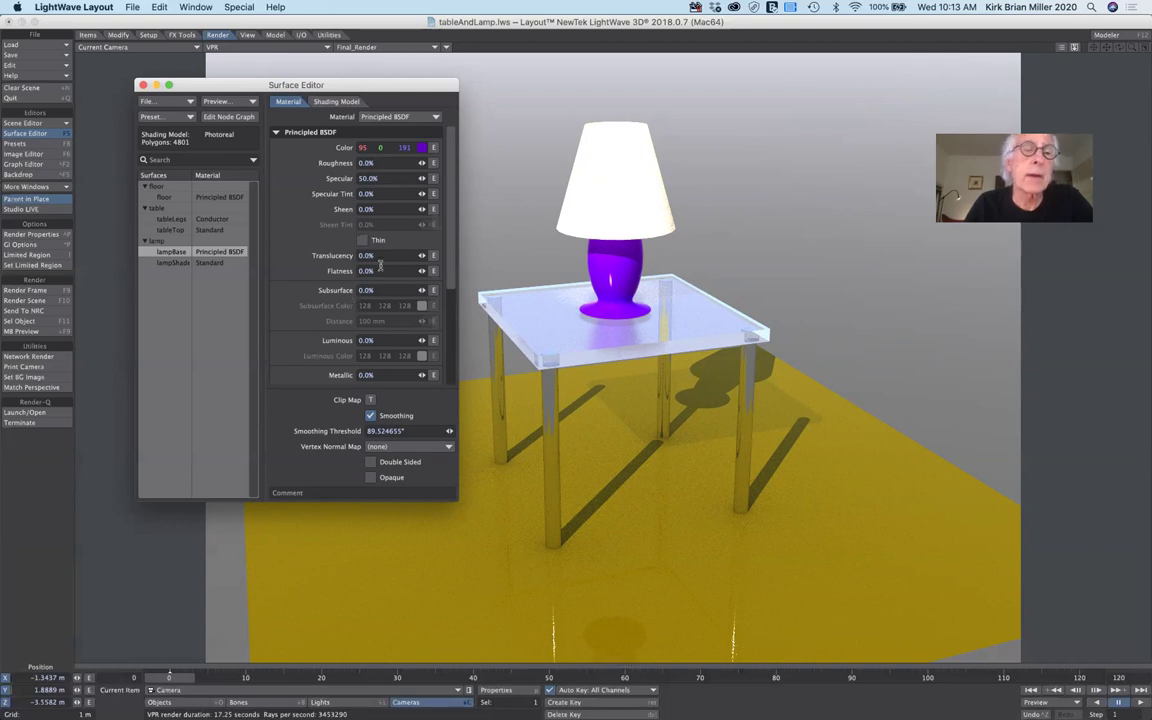
click(434, 118)
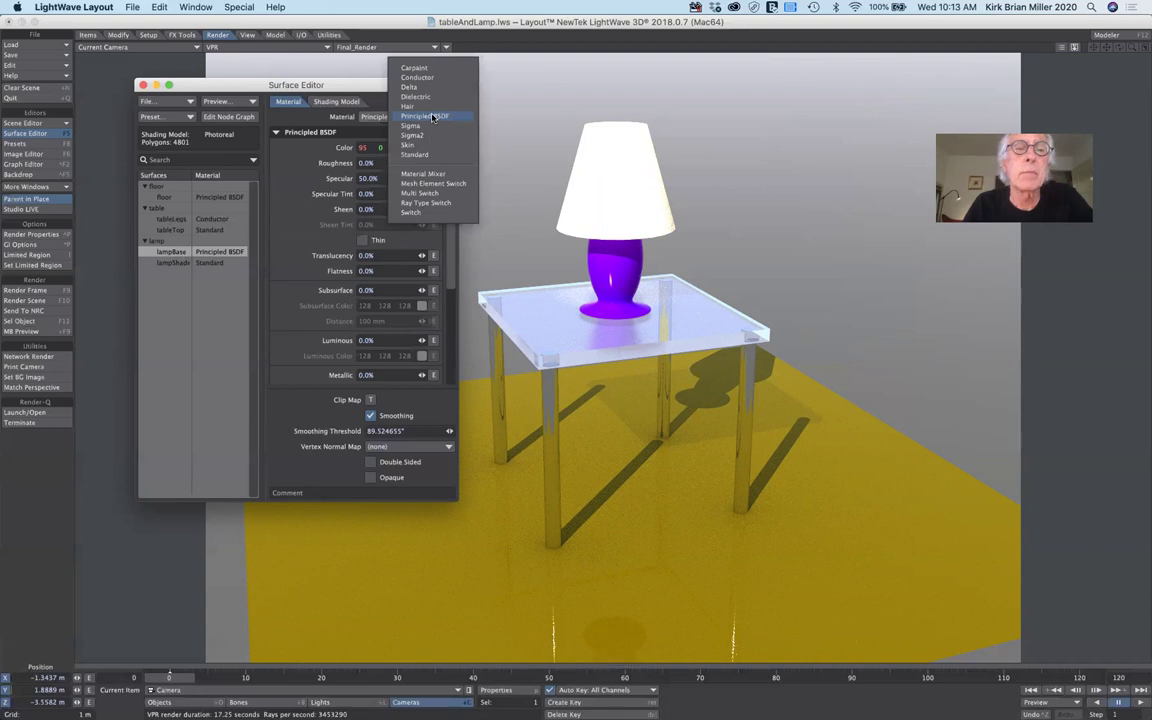
click(414, 154)
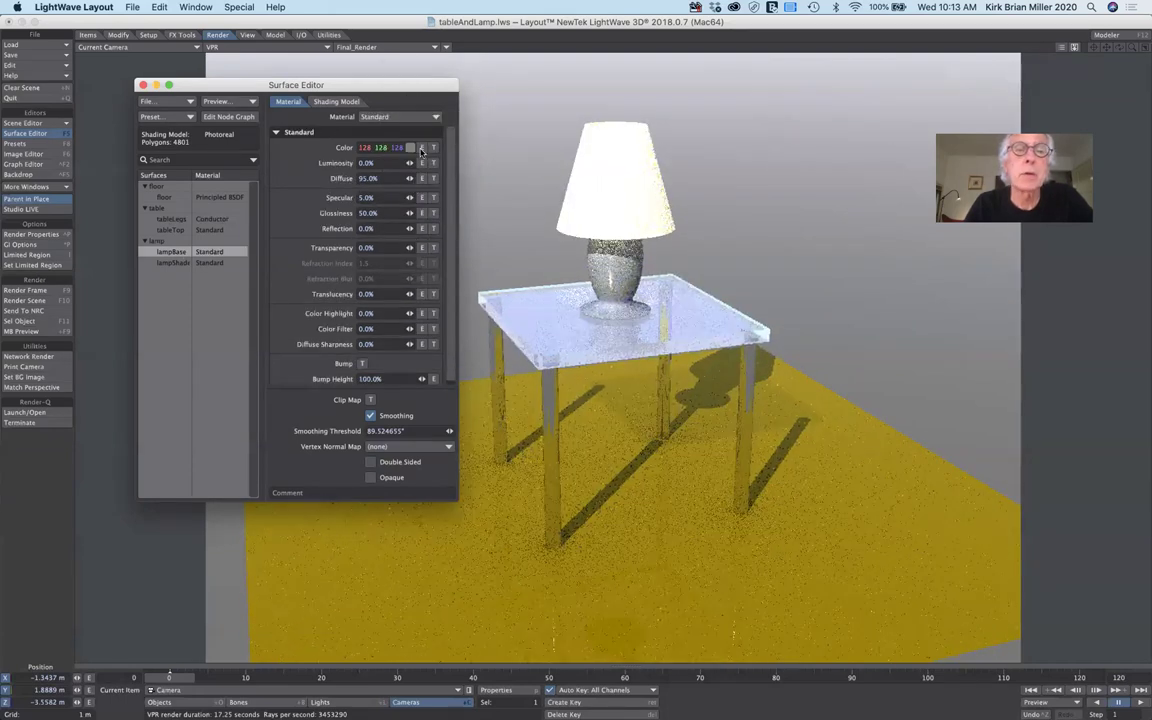
click(409, 148)
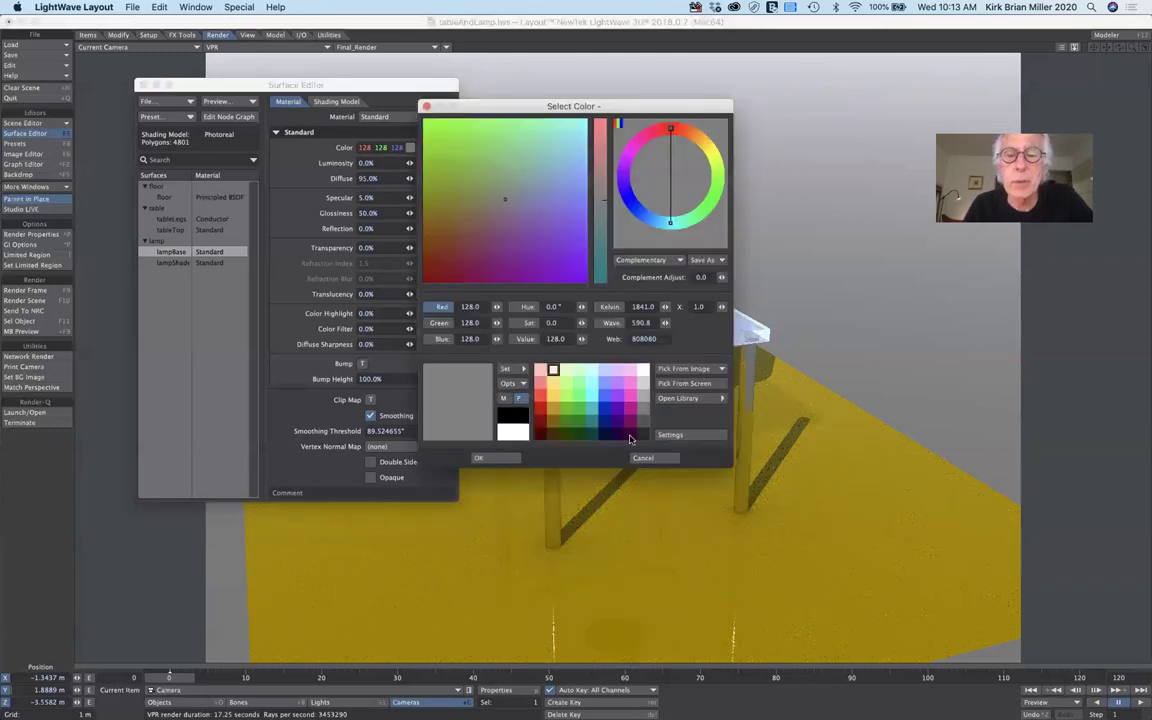
click(630, 433)
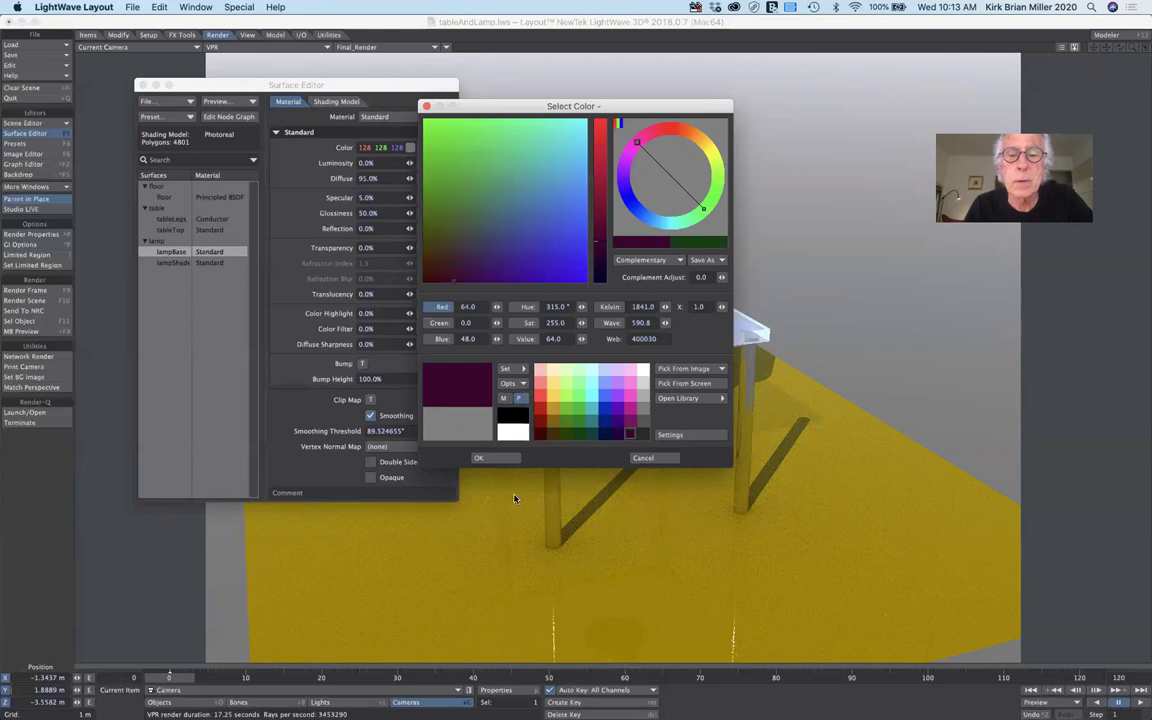
click(540, 433)
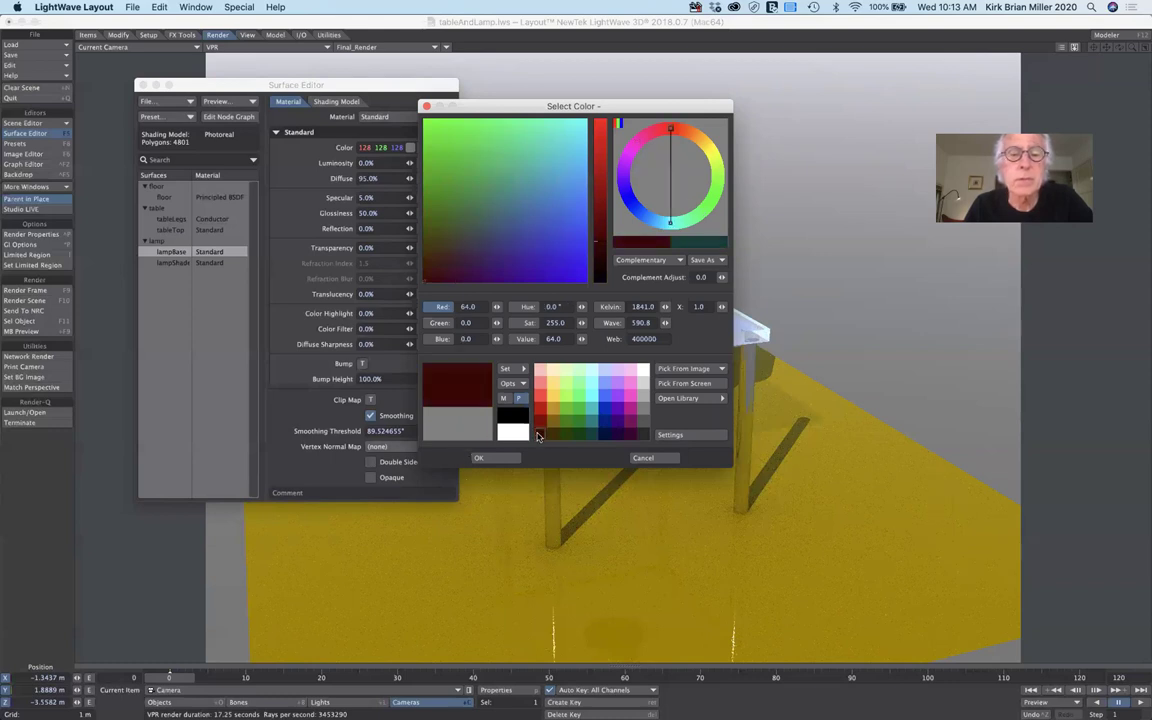
click(480, 458)
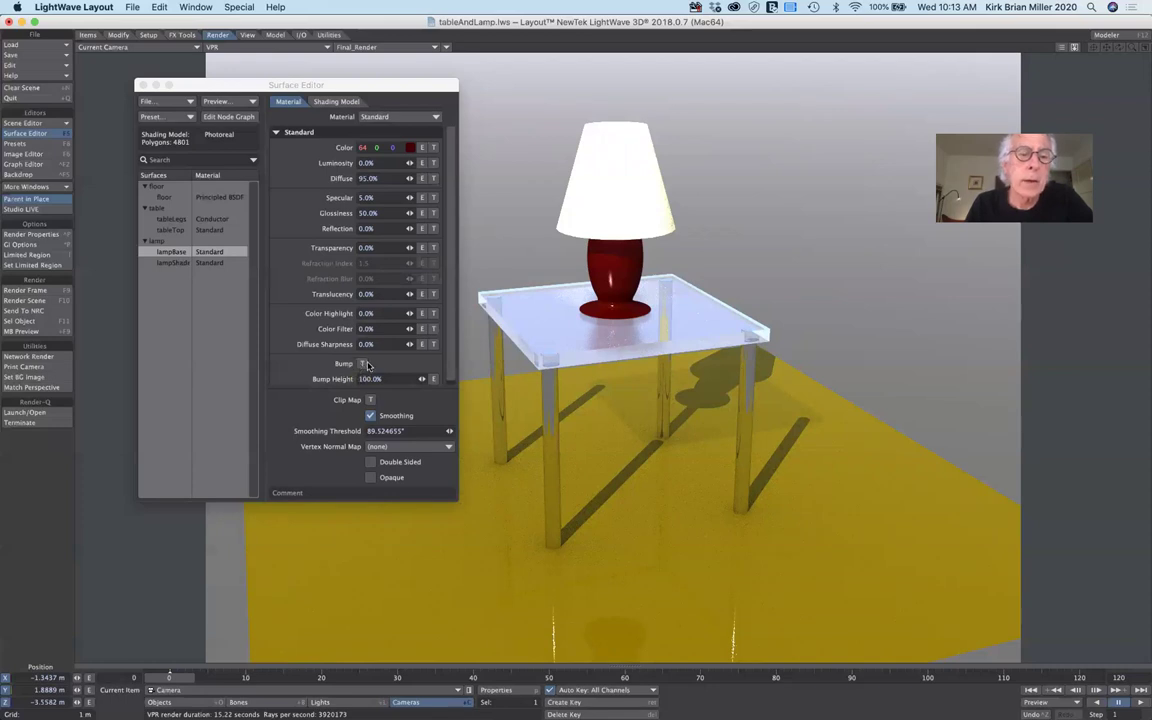
Give the lampBase surface a bump texture using a Procedural Texture layer of type Crumple.
click(363, 365)
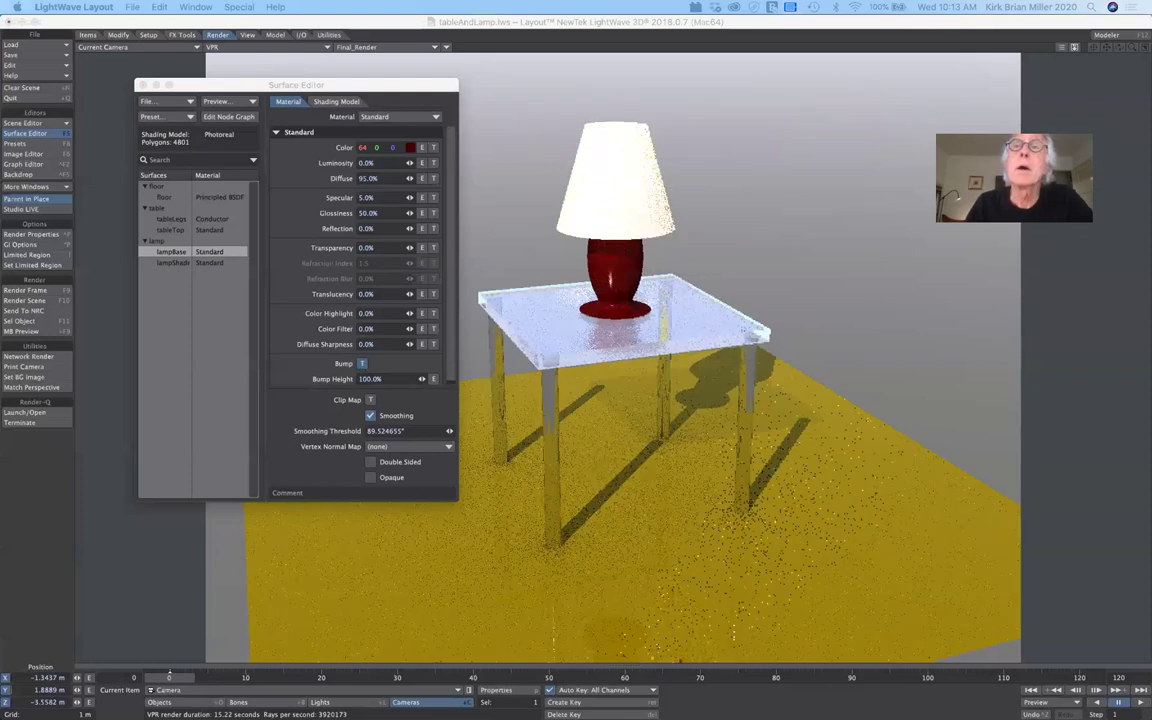
drag(669, 140, 607, 203)
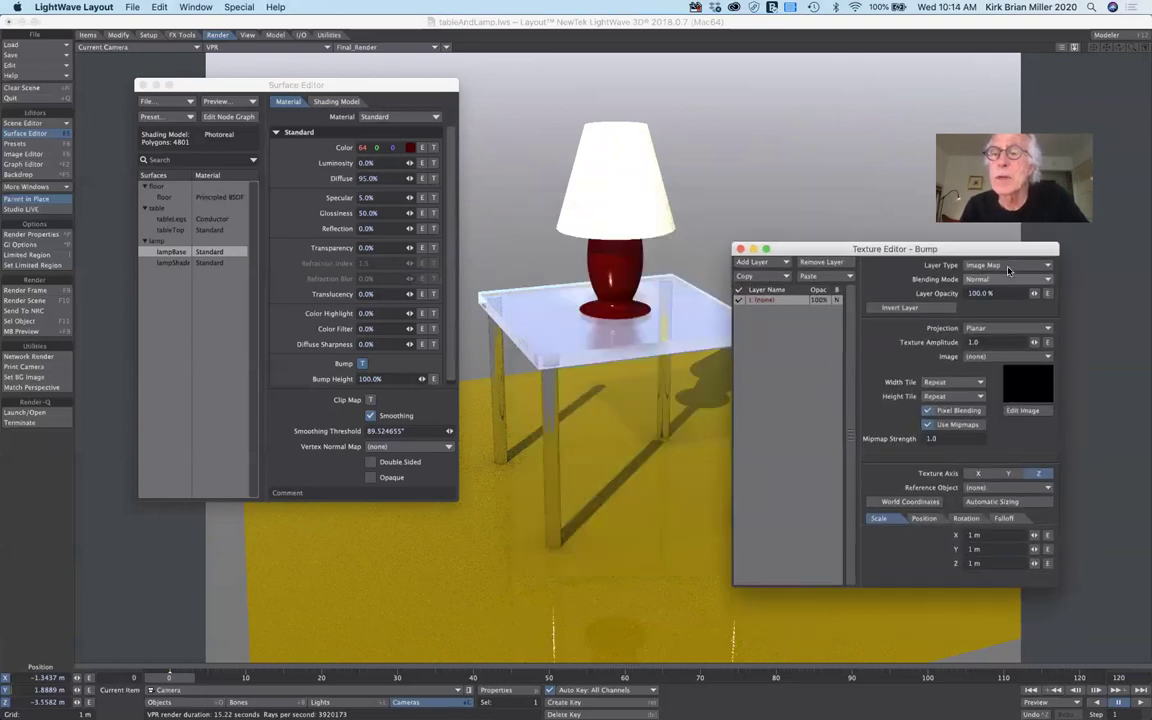
click(1008, 268)
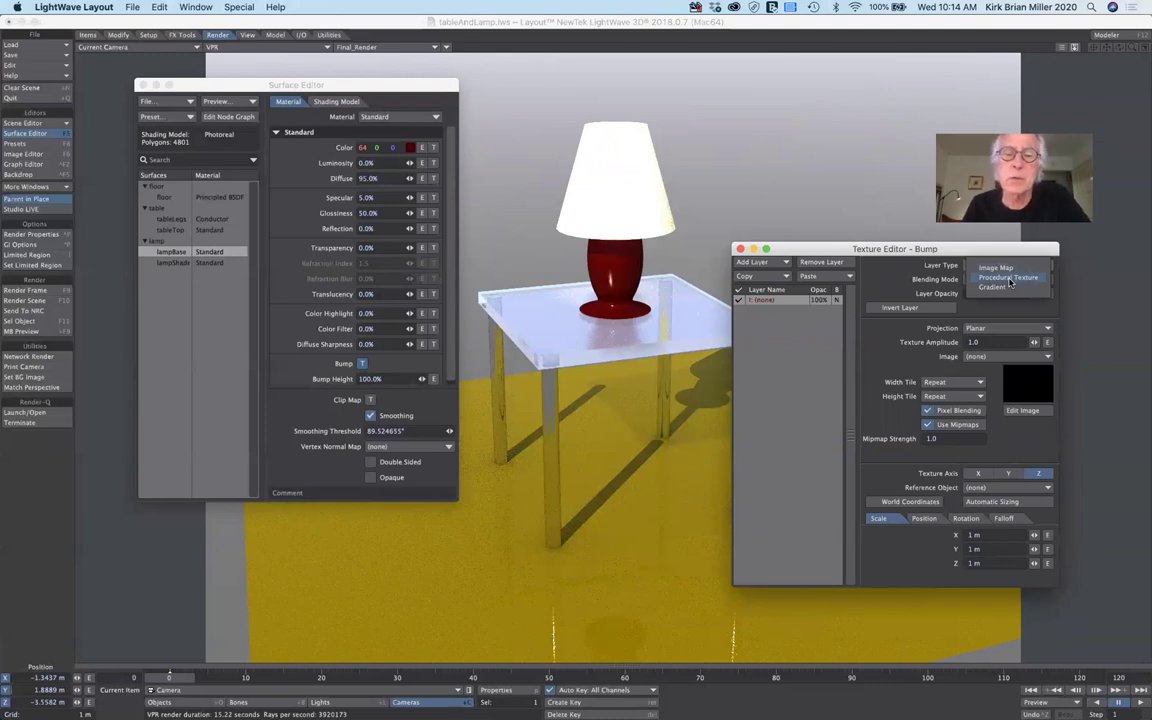
click(1008, 278)
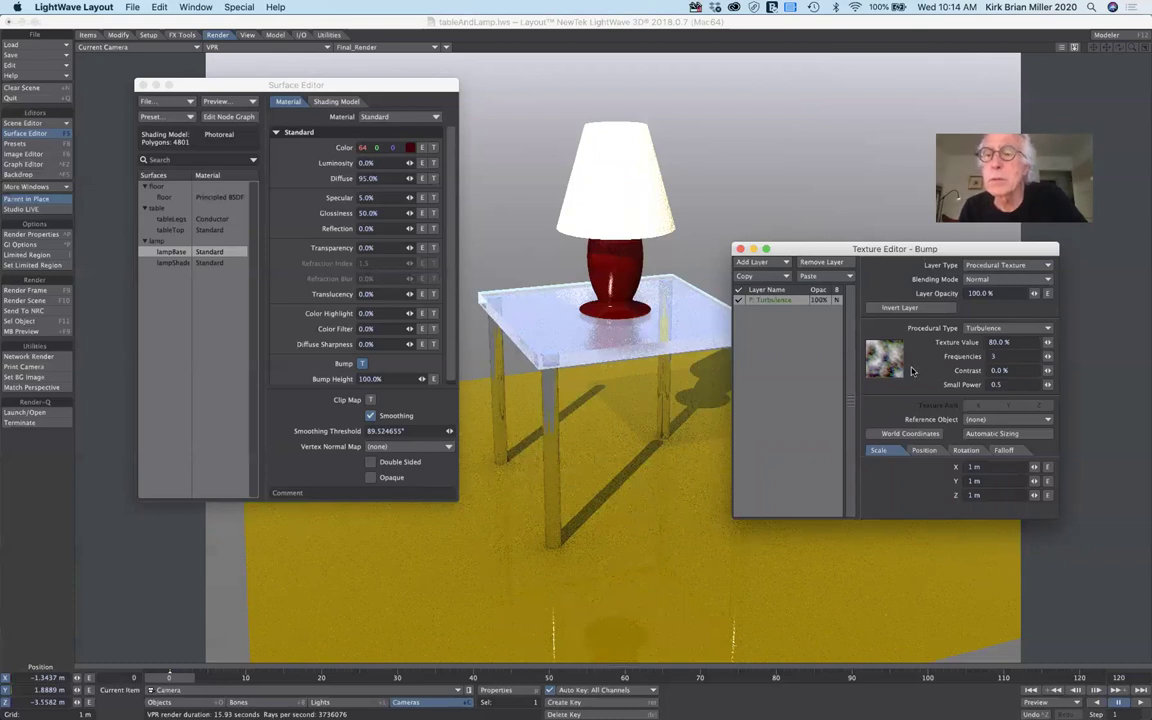
click(992, 330)
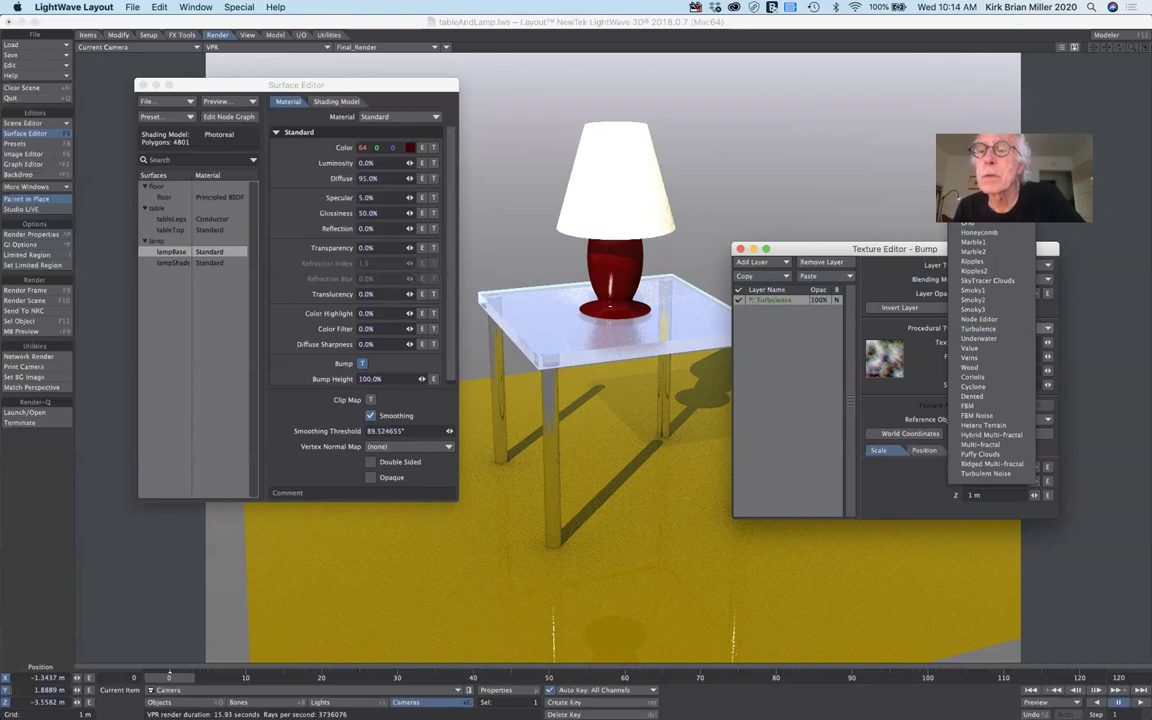
click(965, 238)
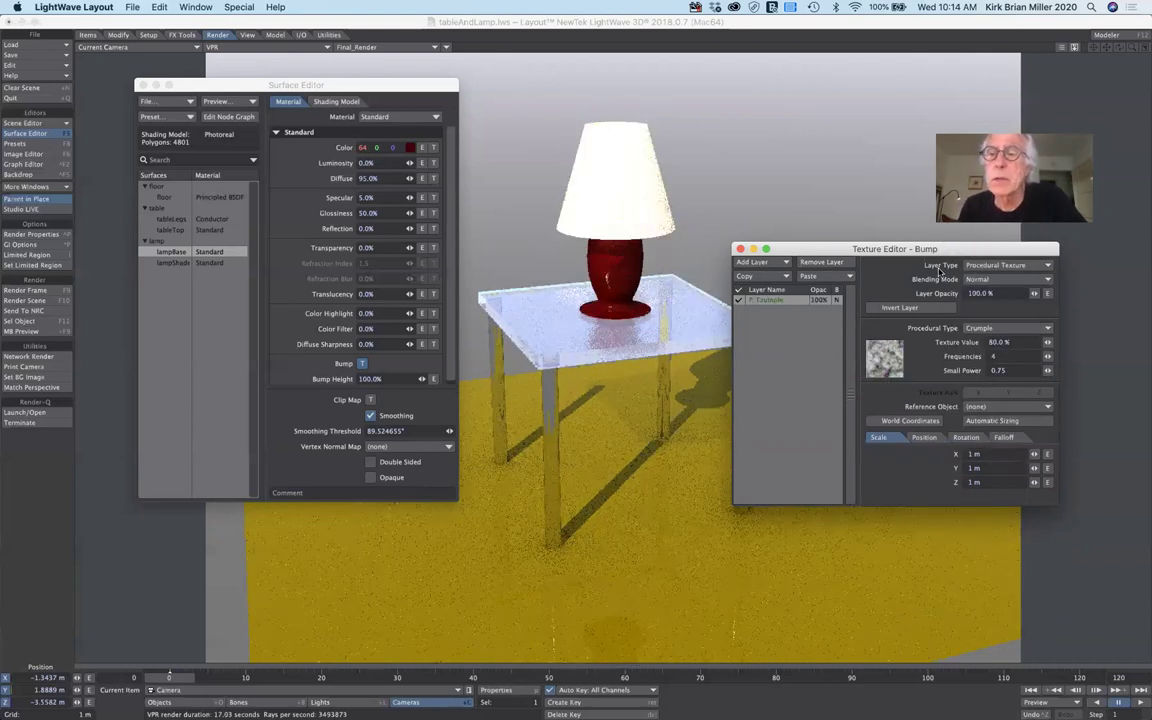
Set the lampBase Crumple bump texture's scale to 200 mm on the X, Y and Z axes.
drag(995, 249, 965, 243)
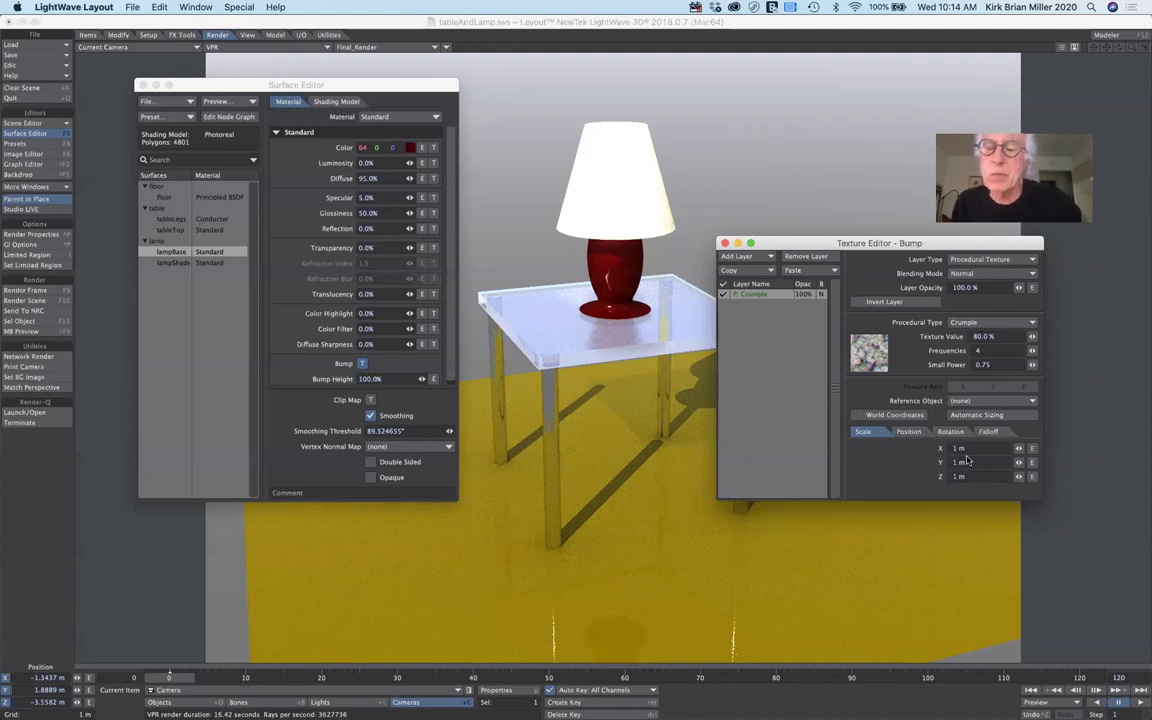
click(891, 451)
text(200mm)
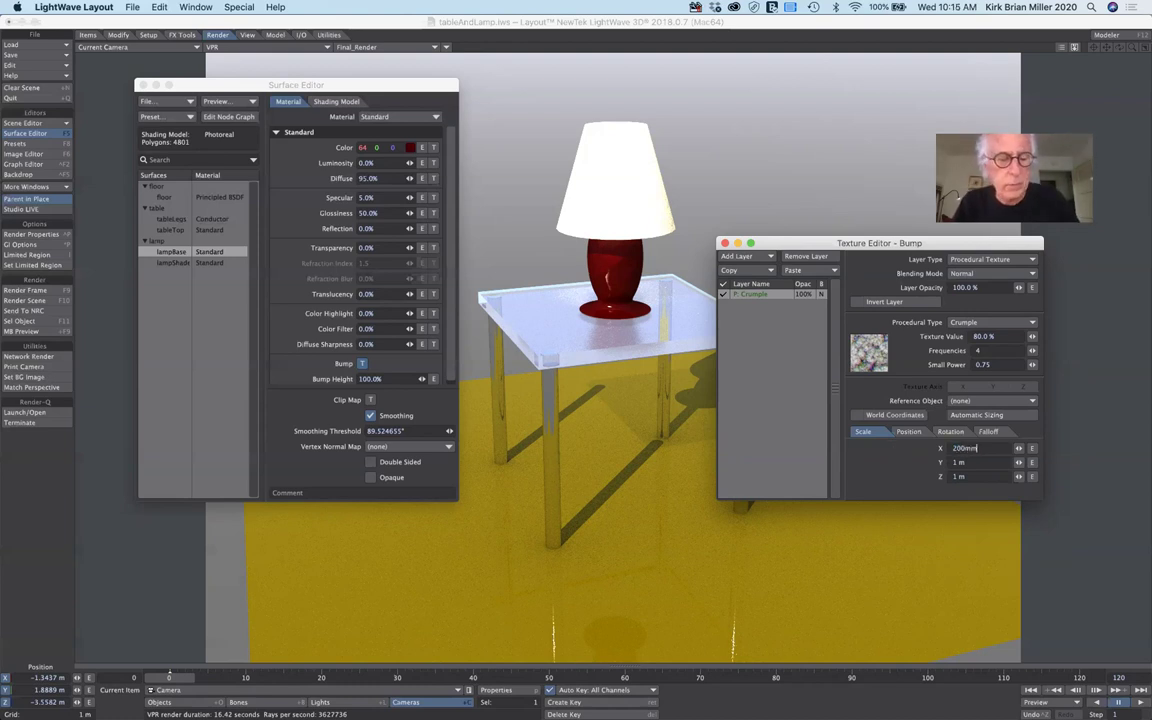
key(Tab)
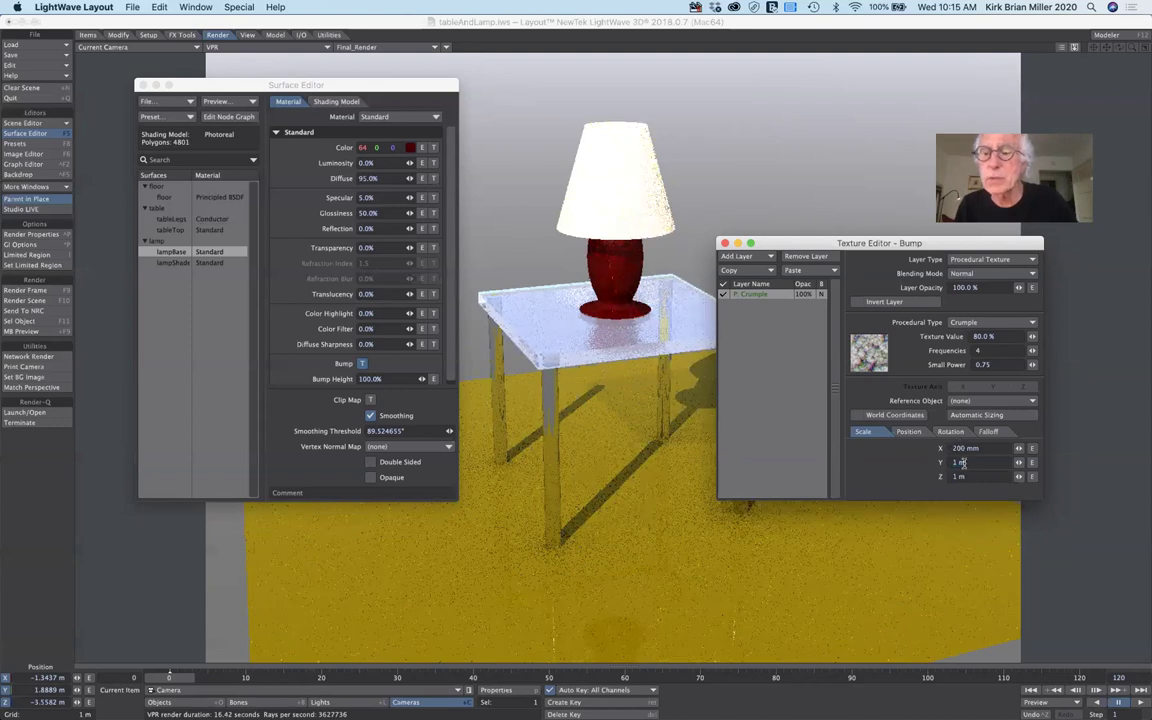
text(200)
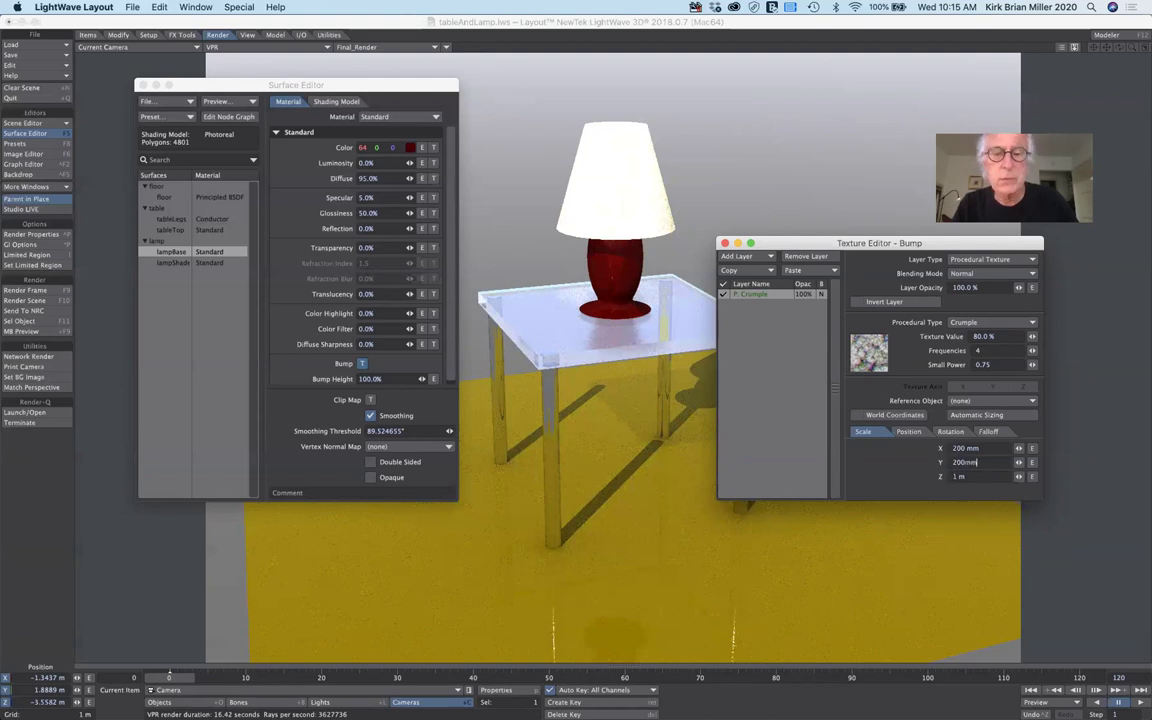
key(Tab)
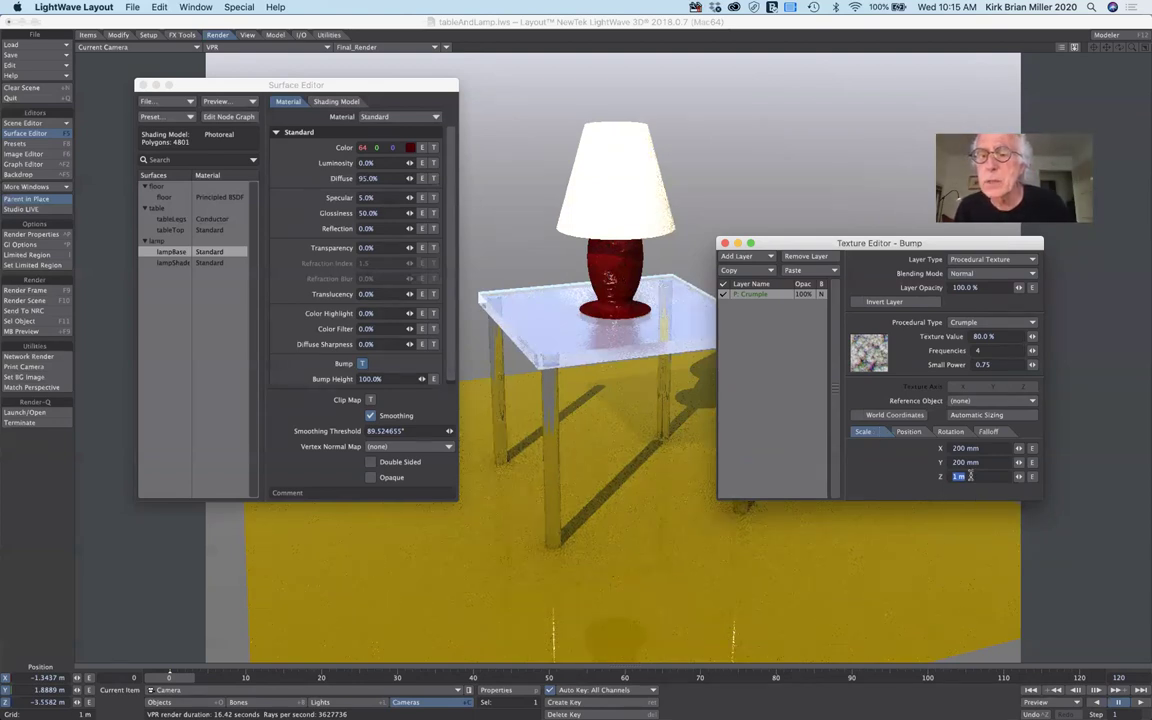
text(200)
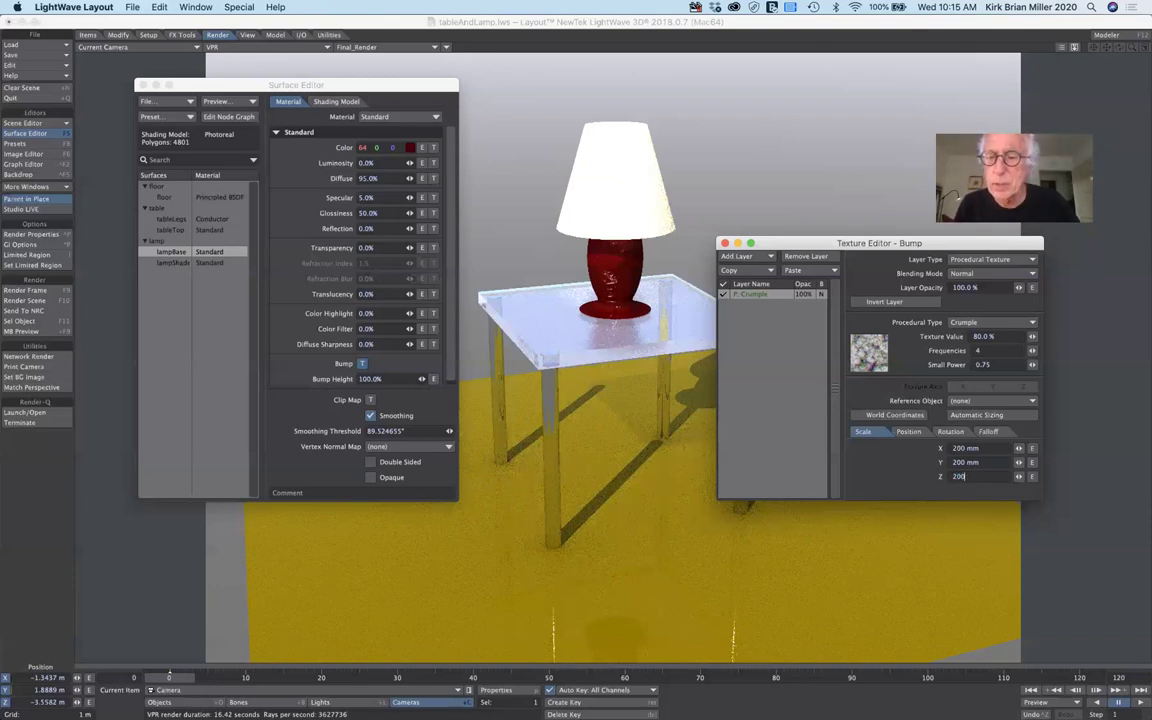
text(mm)
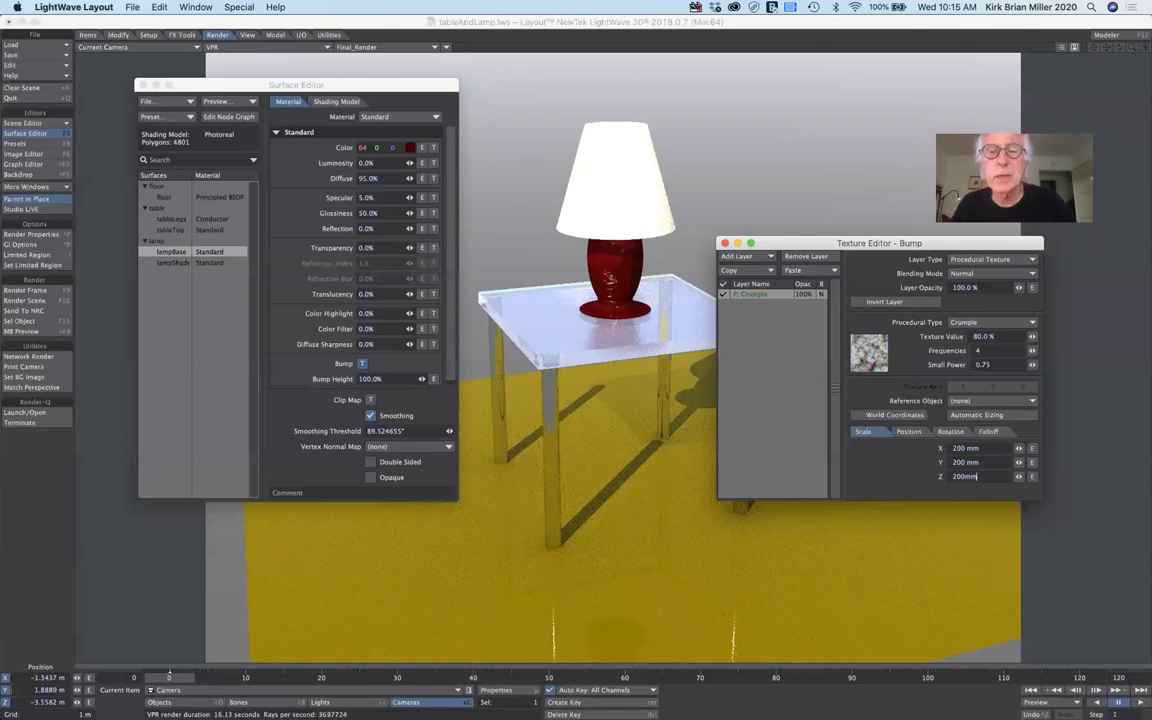
key(Tab)
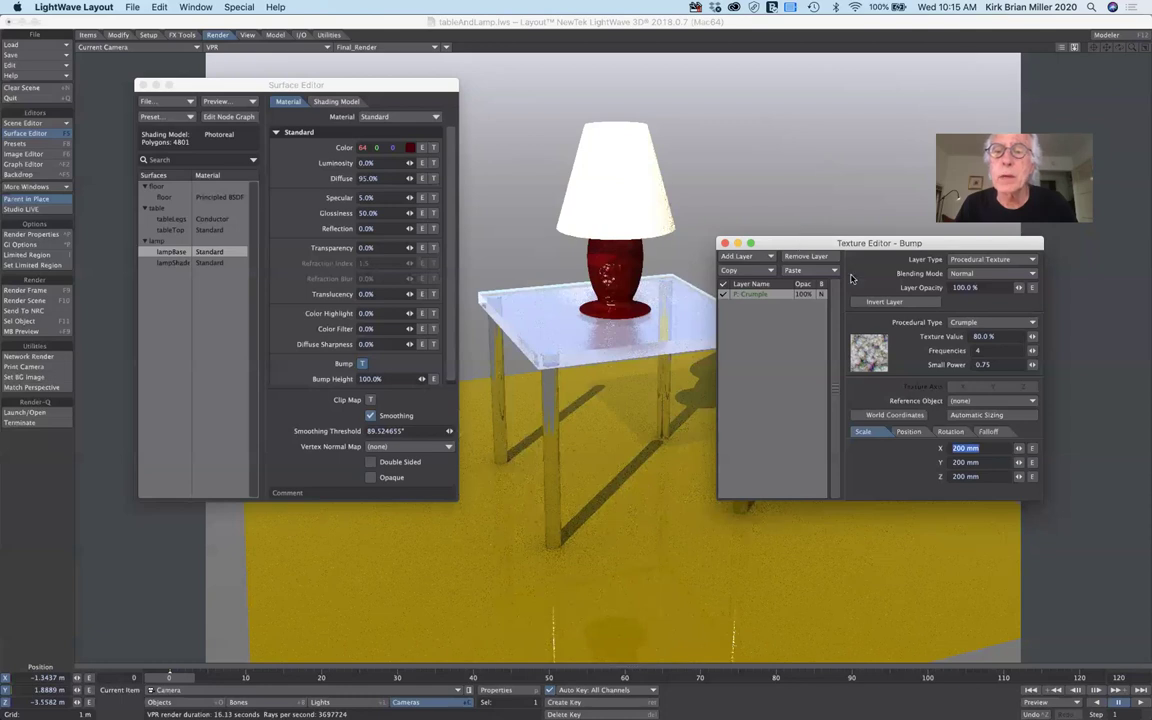
Close the bump texture's editor and the Surface Editor to leave the rendered scene unobstructed.
drag(725, 243, 777, 275)
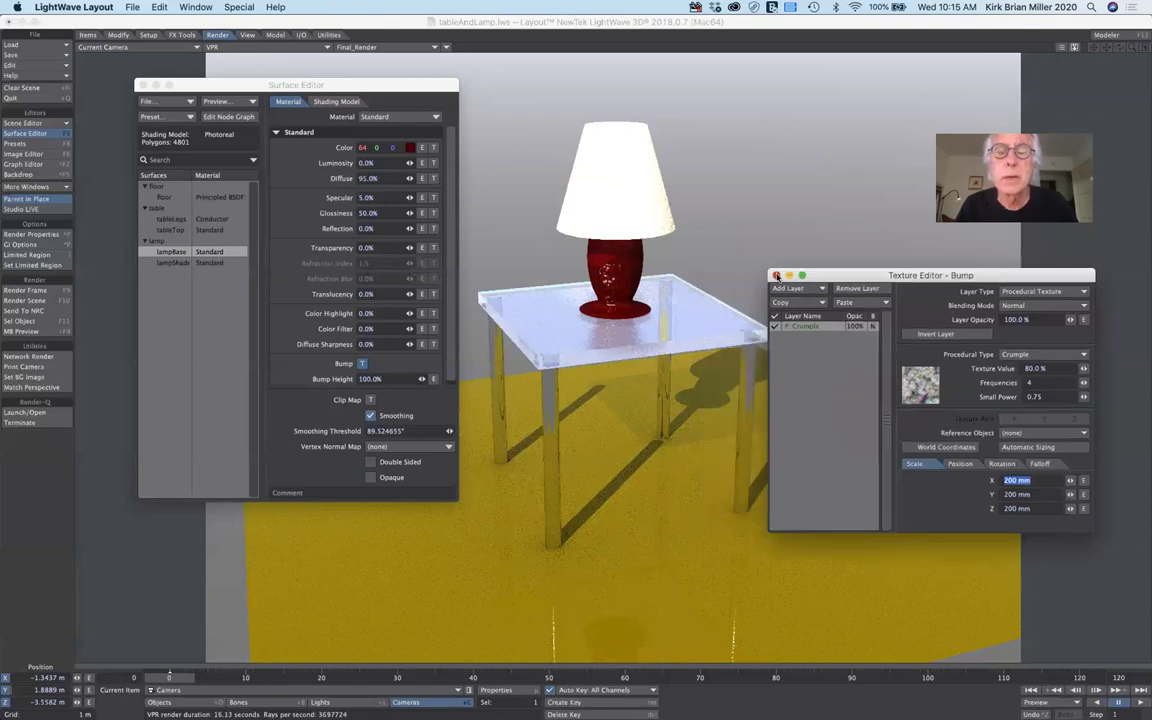
click(777, 275)
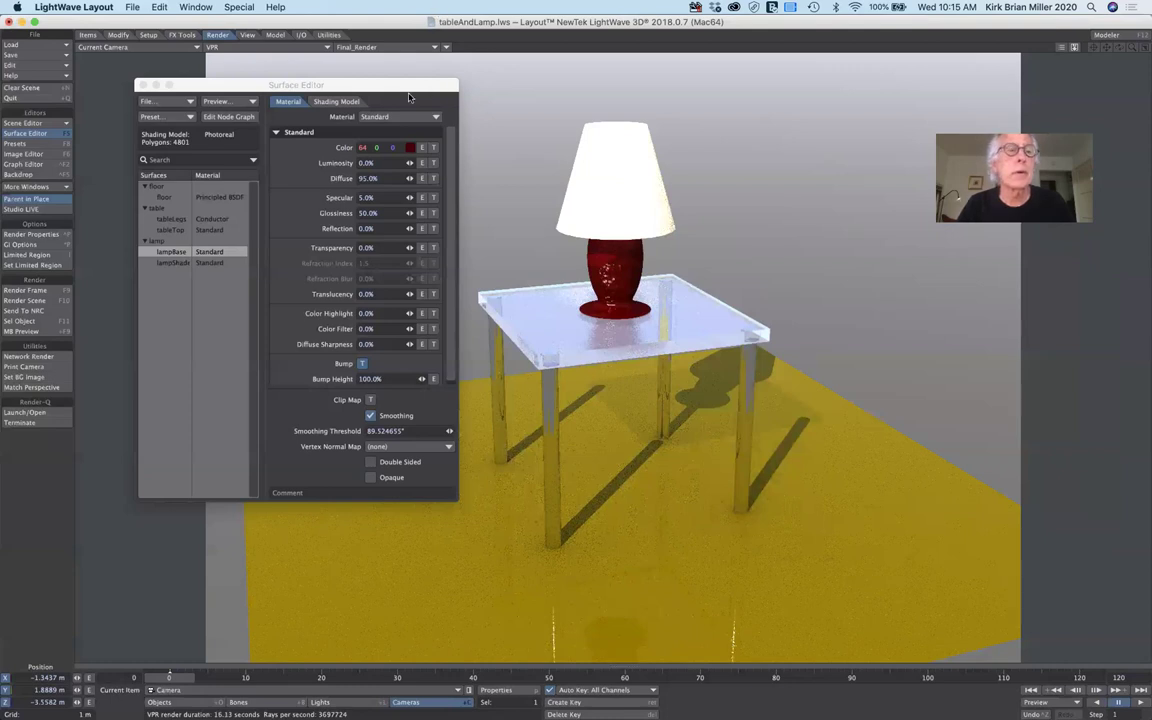
click(370, 88)
drag(161, 85, 135, 94)
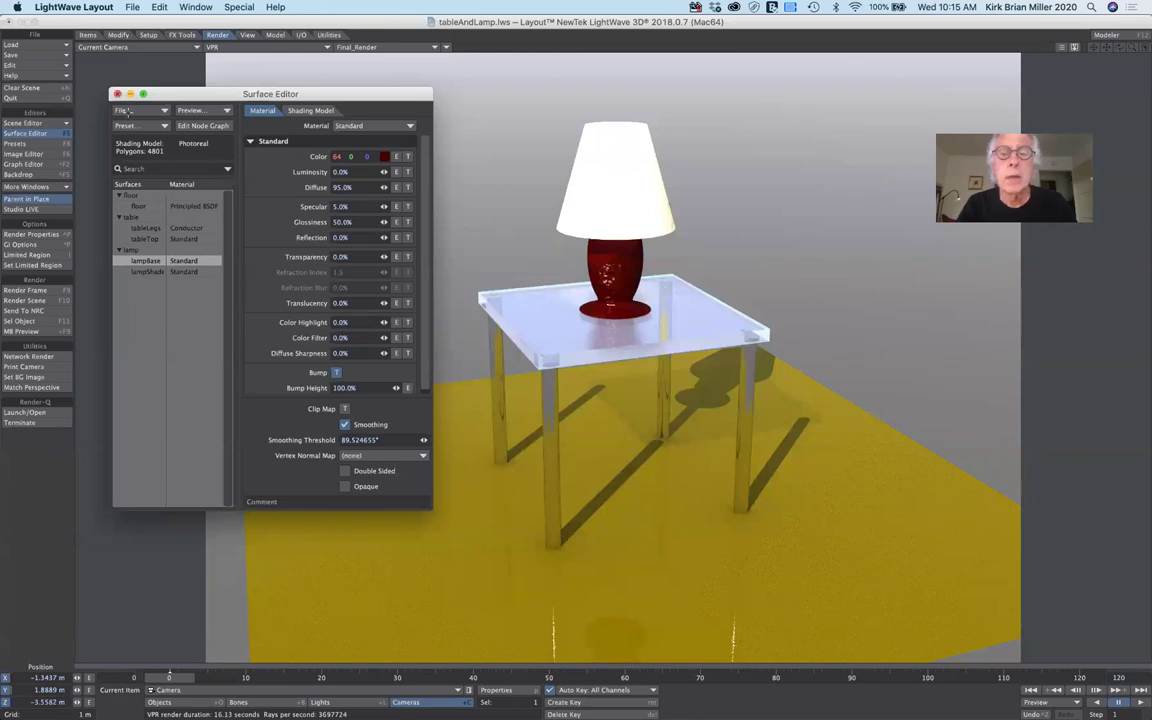
click(116, 94)
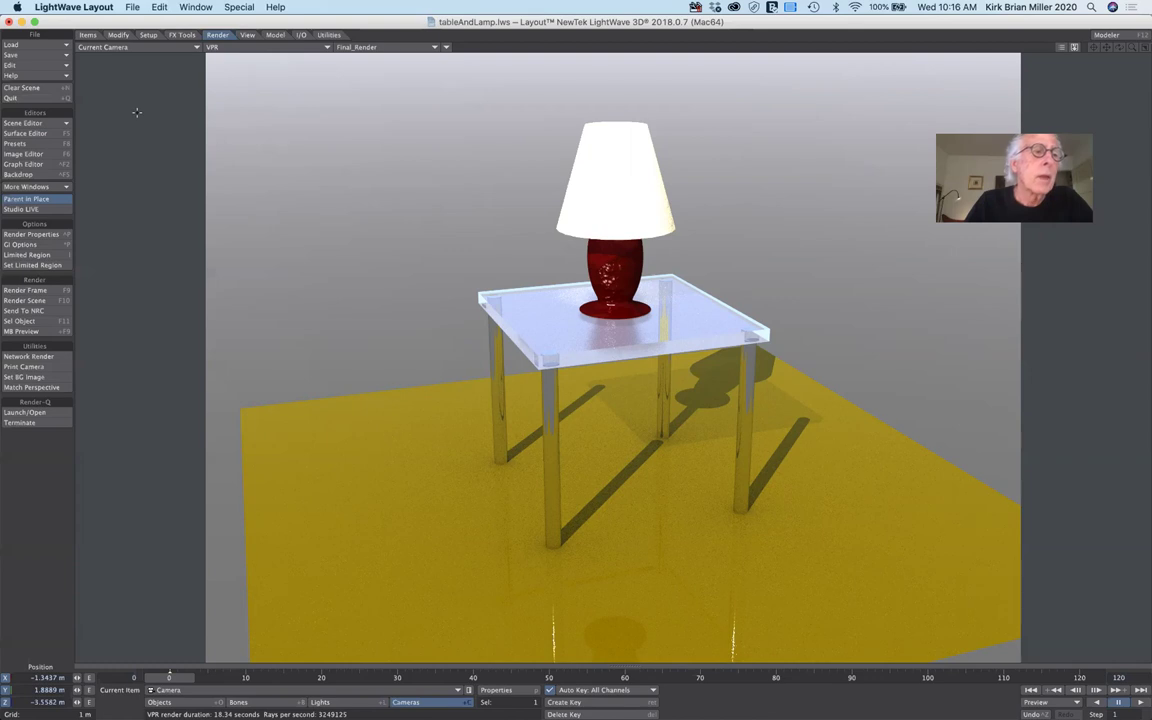
Reopen the Surface Editor beside the lamp and select the floor surface.
click(50, 133)
drag(311, 92, 341, 57)
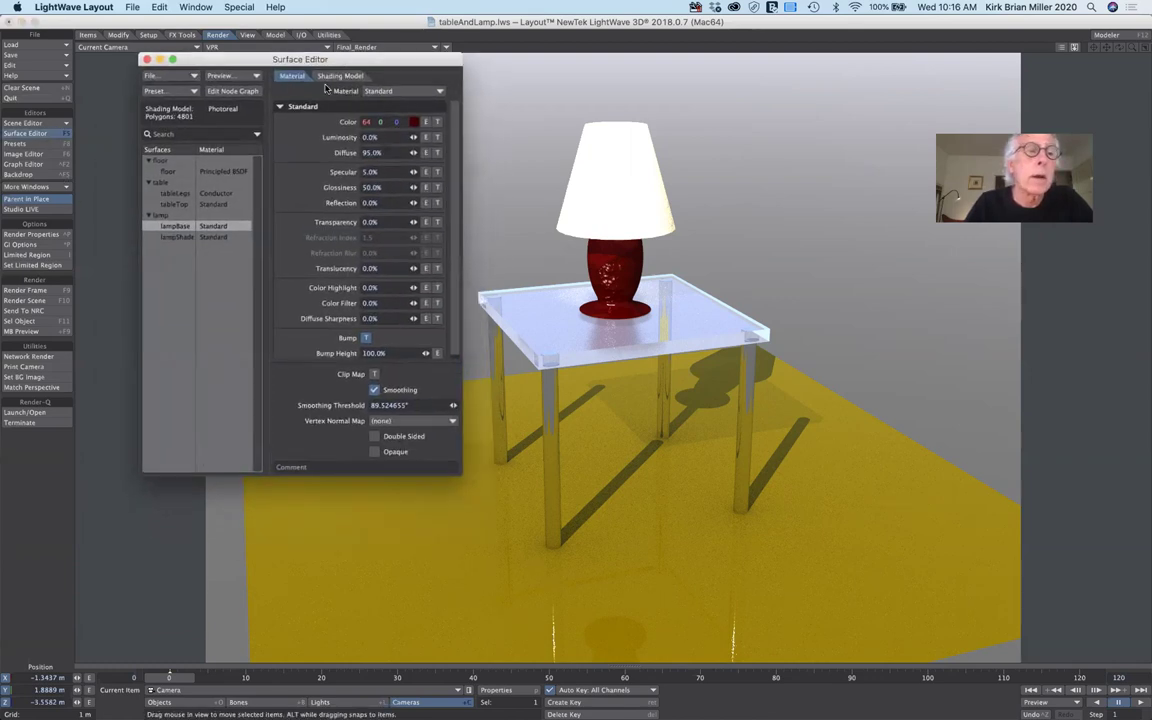
click(170, 171)
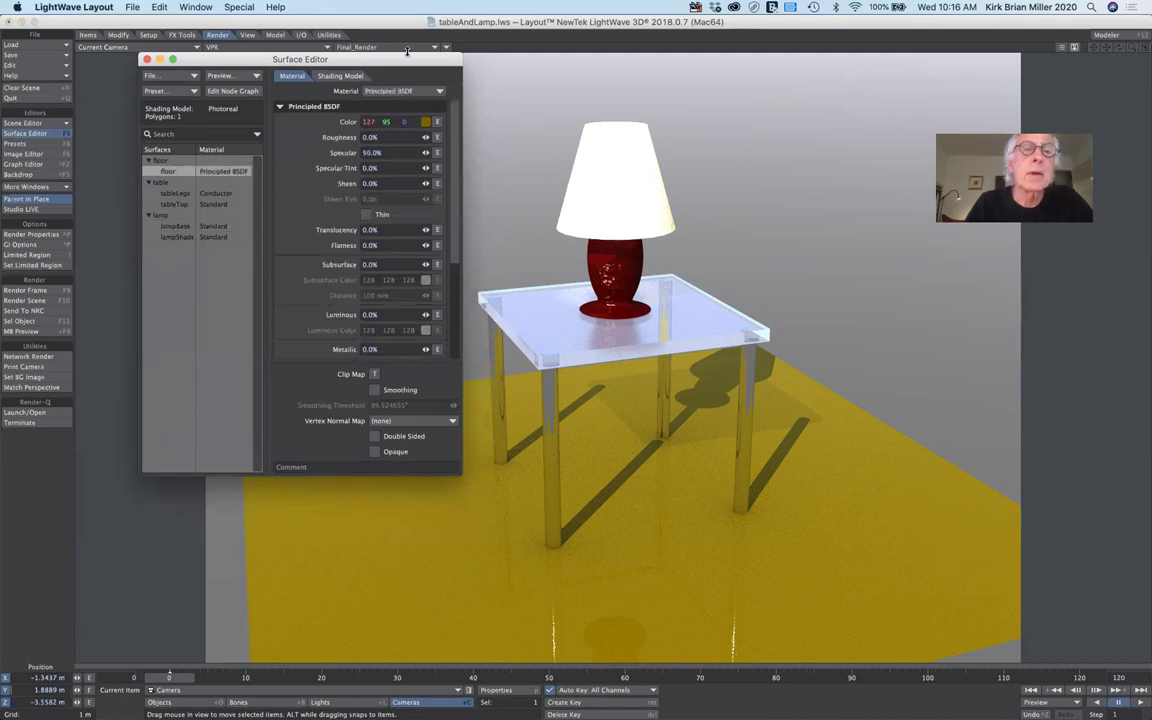
drag(407, 56, 362, 64)
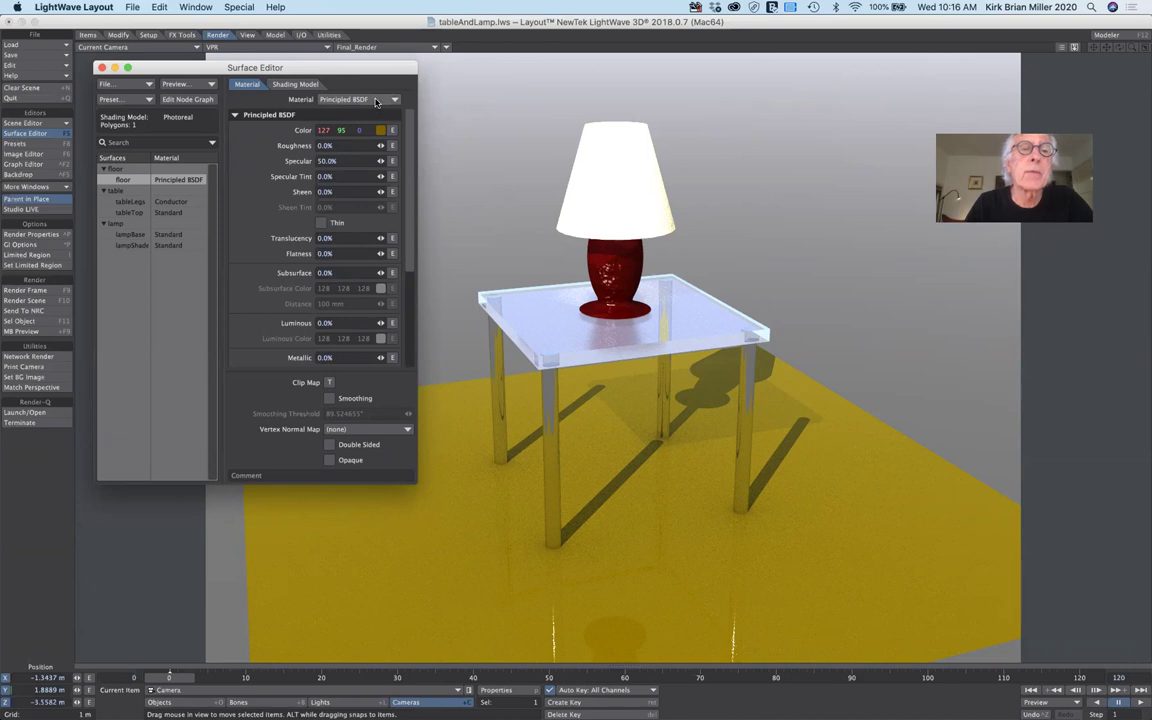
Try the Standard material on the floor surface and switch it back to Principled BSDF.
click(345, 100)
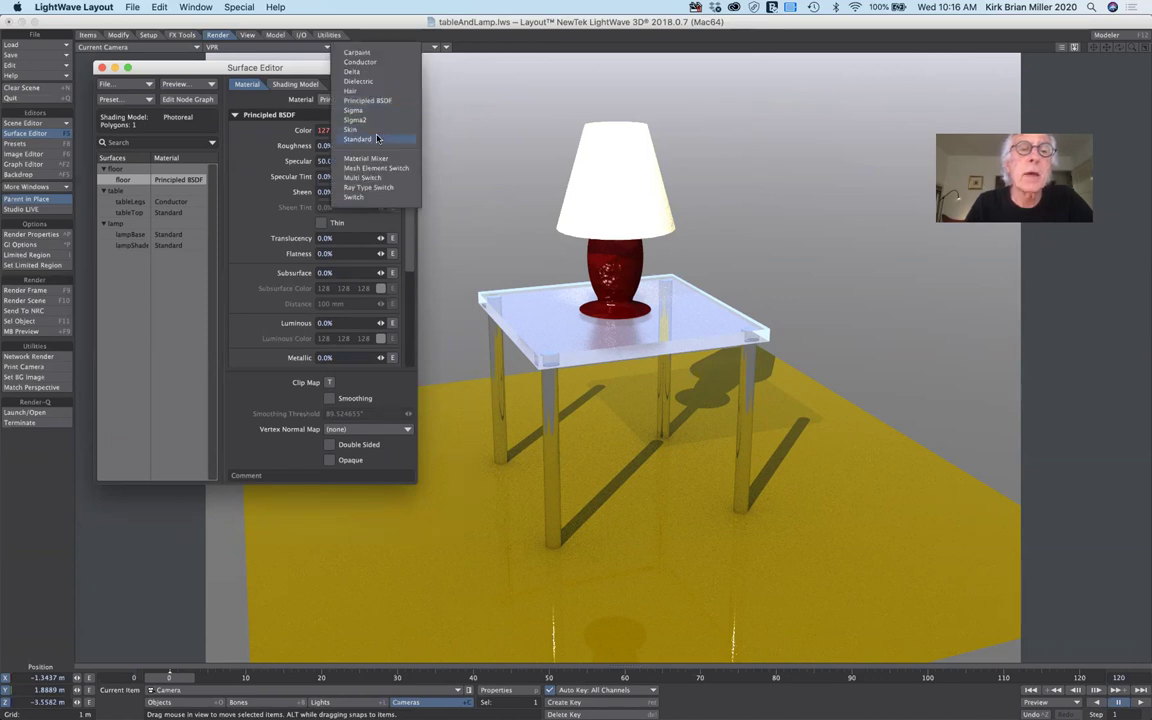
click(376, 139)
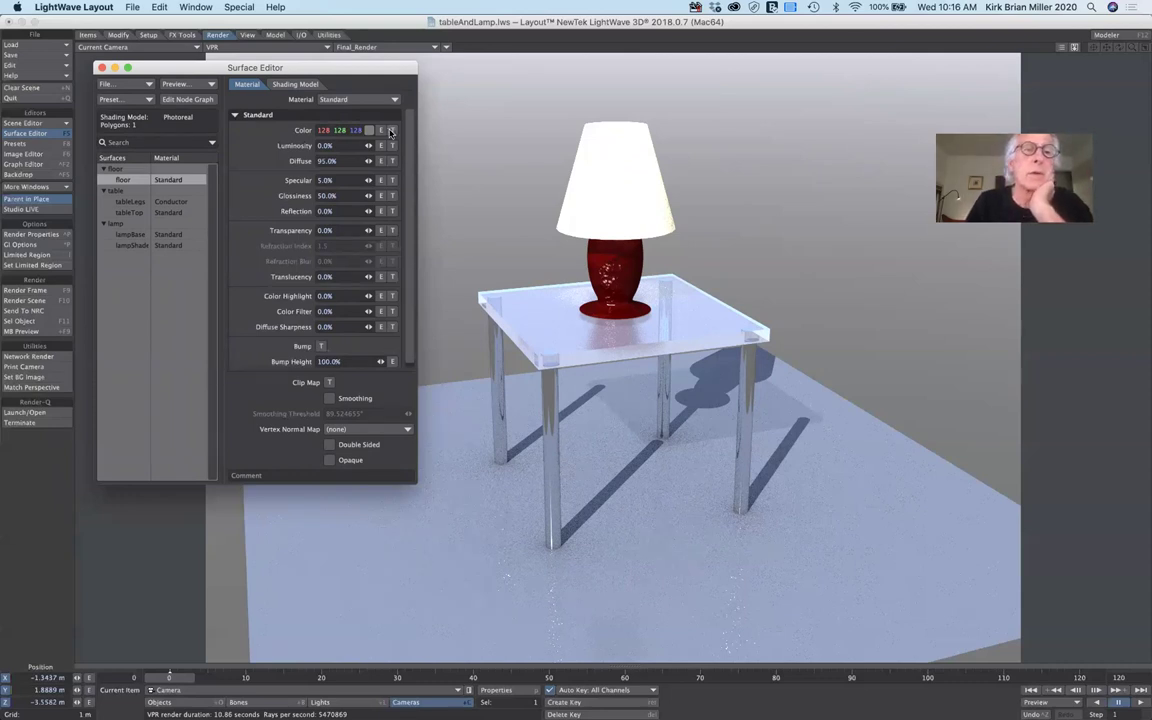
click(387, 100)
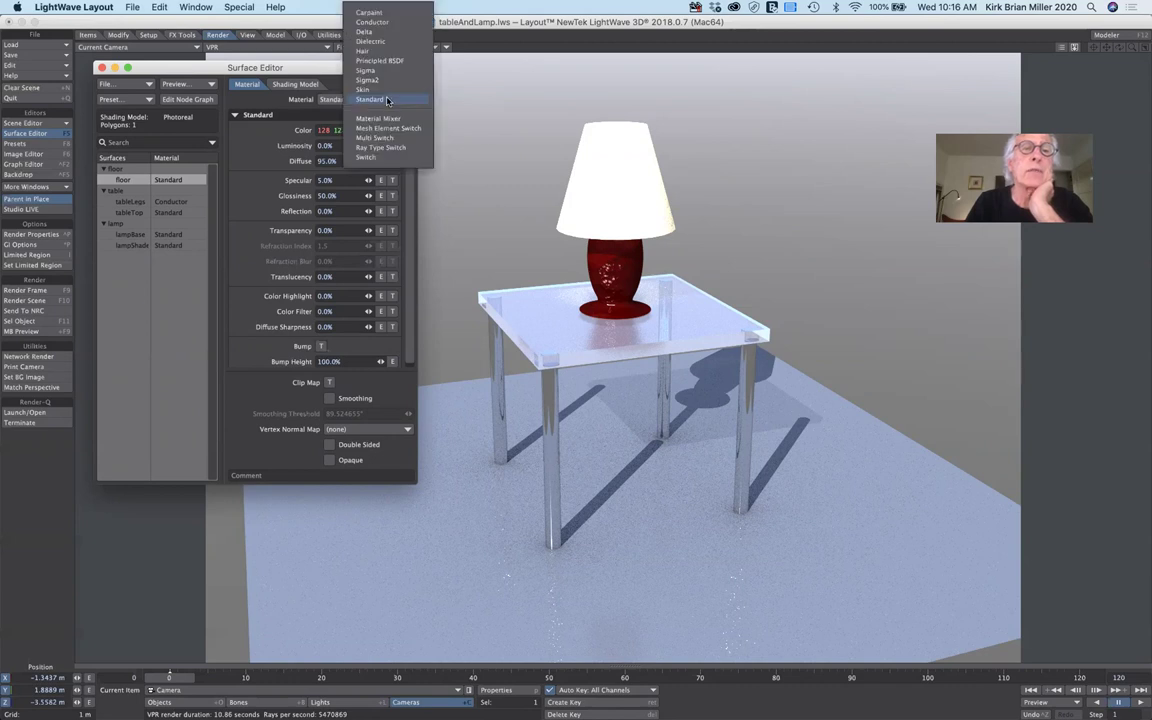
click(380, 60)
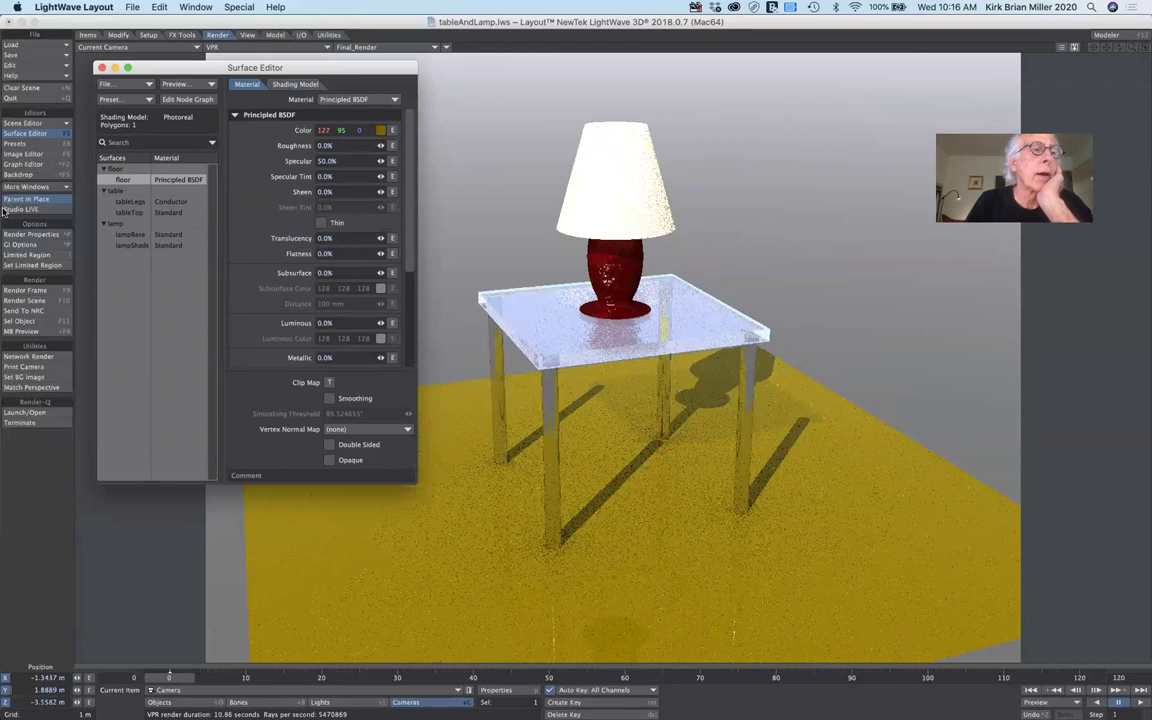
Open the surface presets library and arrange it and the Surface Editor on opposite sides of the table.
click(36, 144)
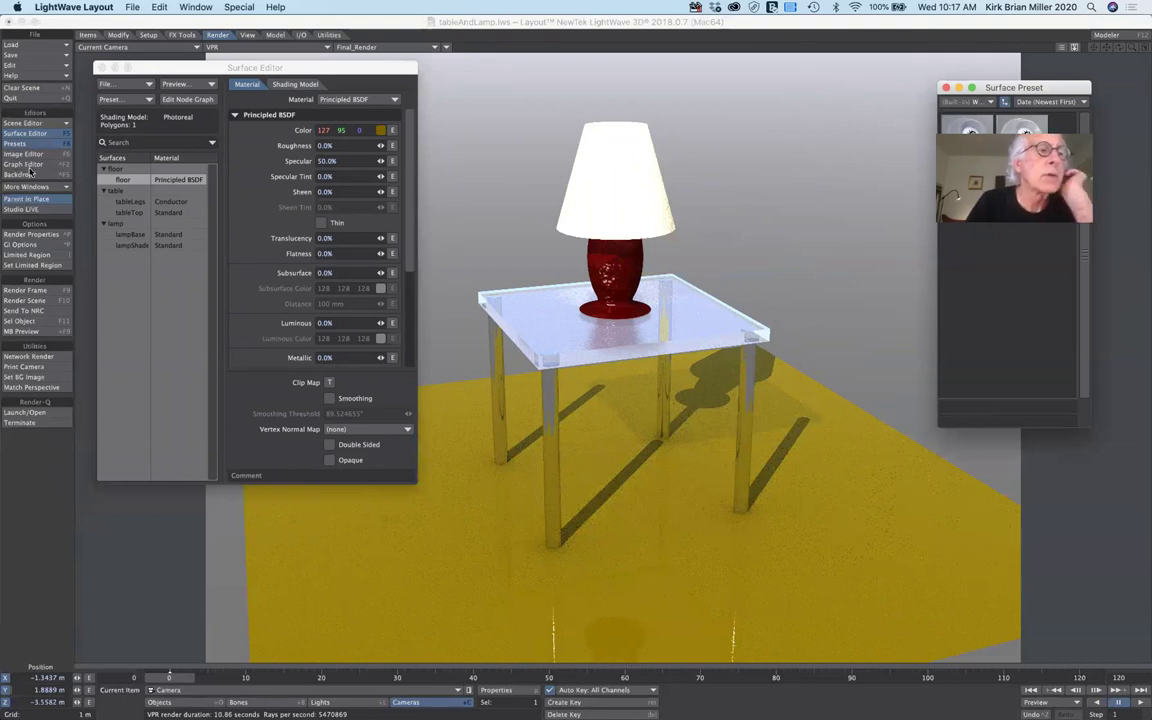
drag(204, 64, 272, 74)
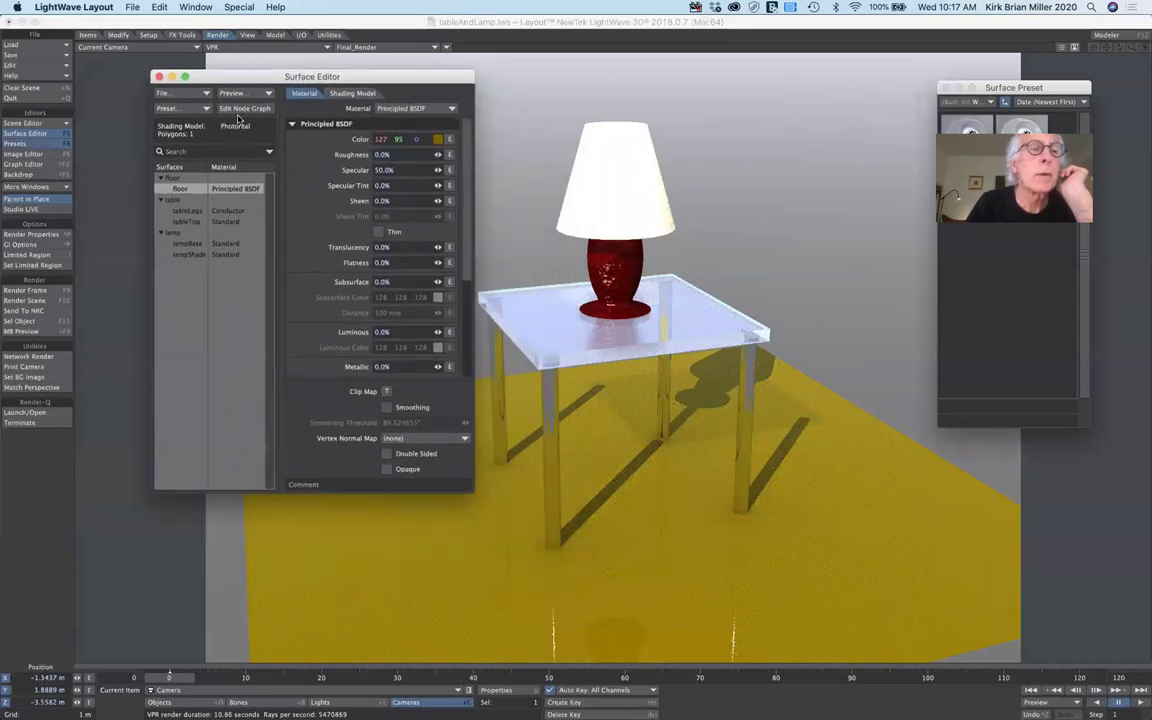
click(42, 145)
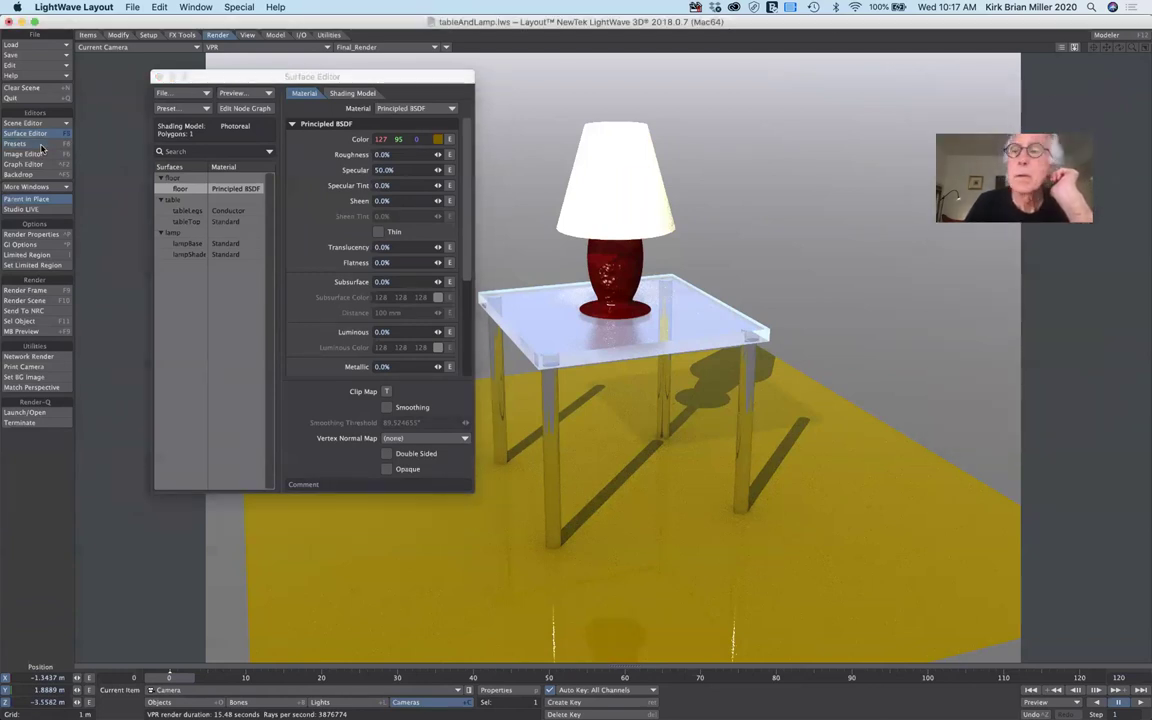
click(42, 145)
drag(1036, 88, 840, 80)
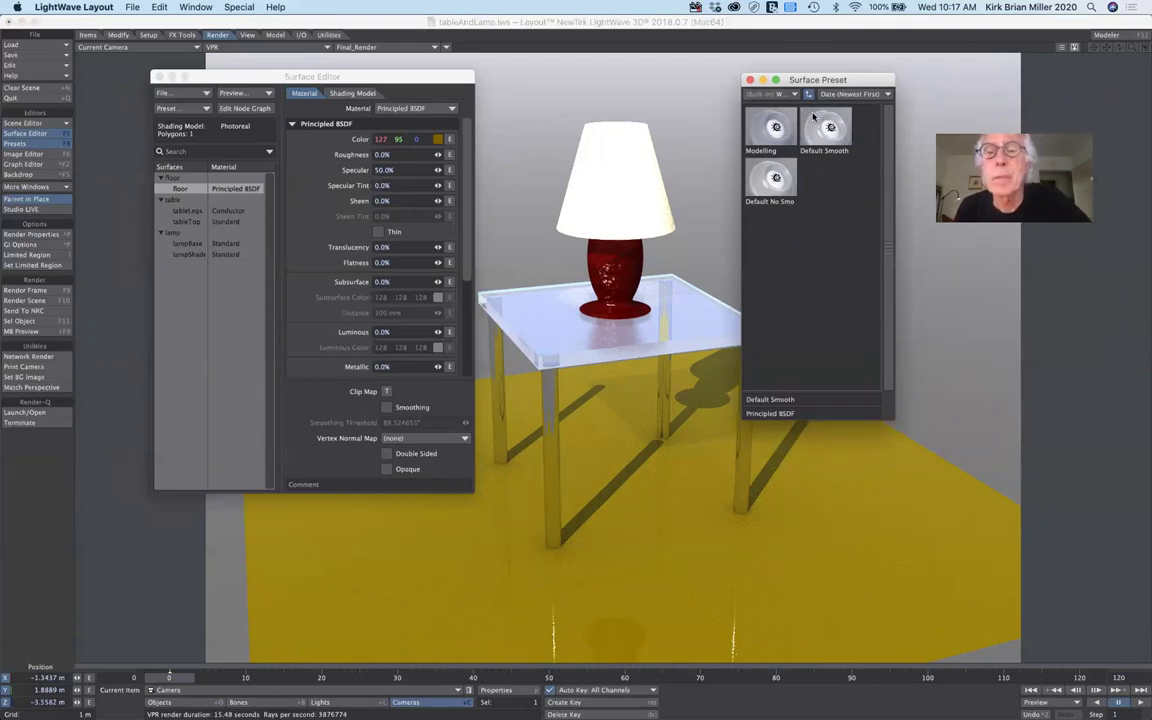
drag(792, 79, 937, 247)
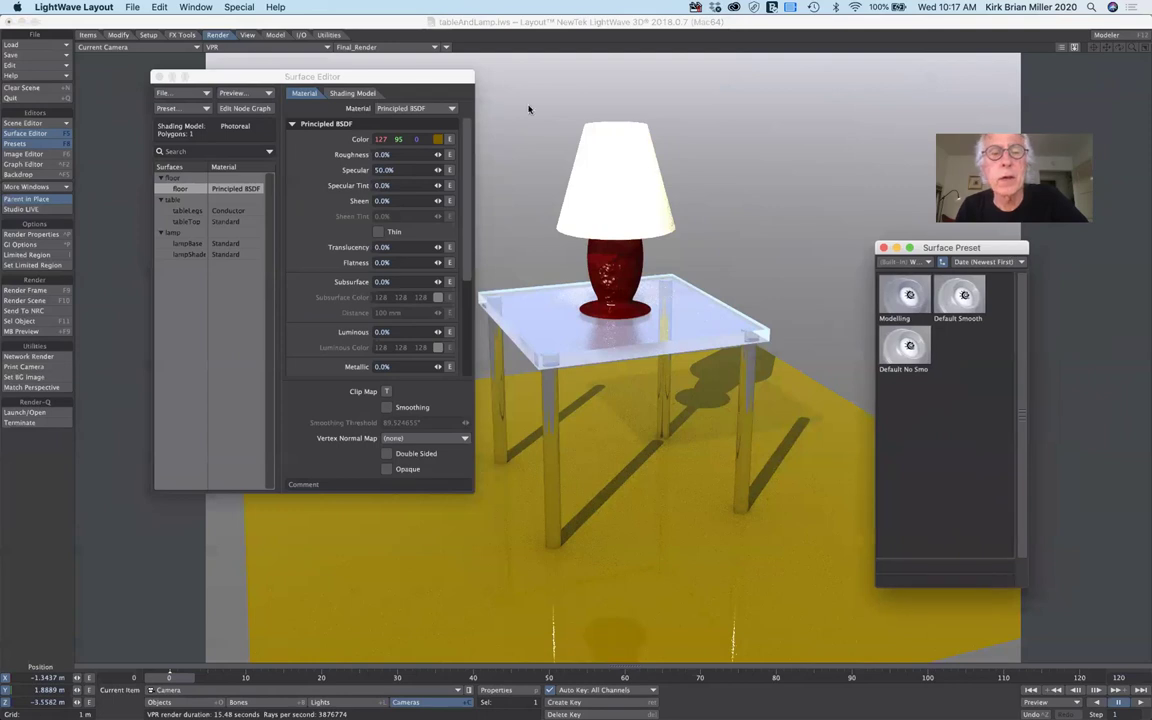
drag(443, 81, 376, 71)
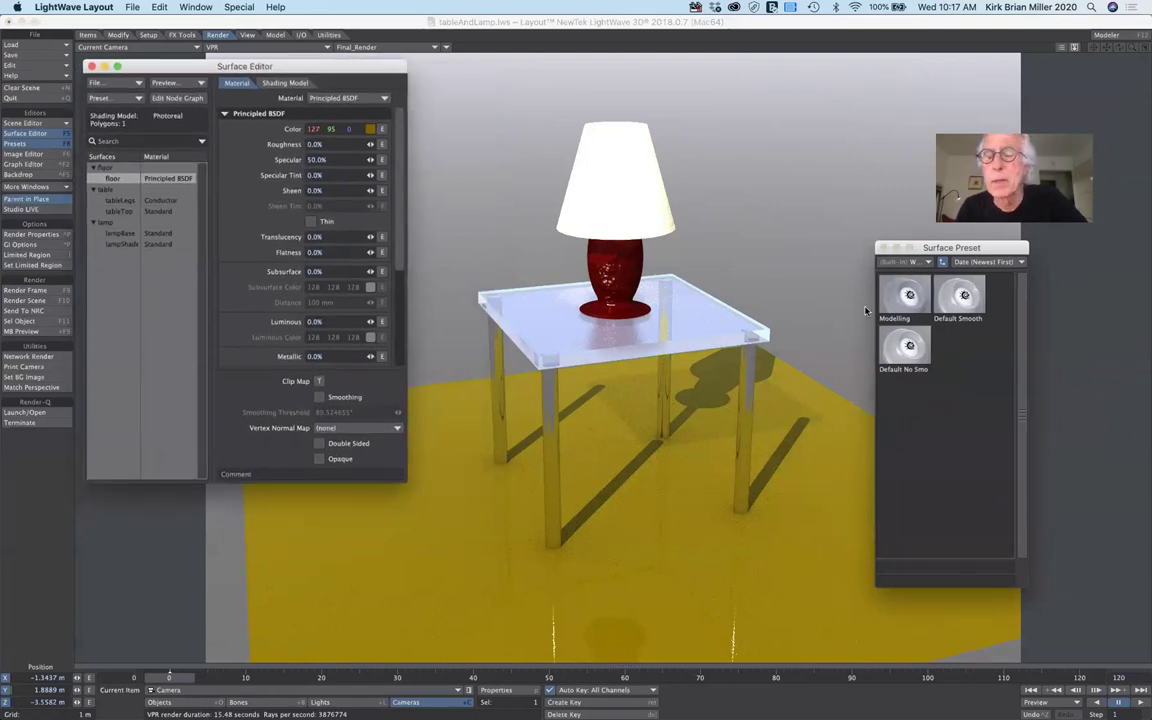
Load the Granite Polished 2 preset from the built-in Stone category onto the floor surface.
click(926, 264)
mouse_move(928, 265)
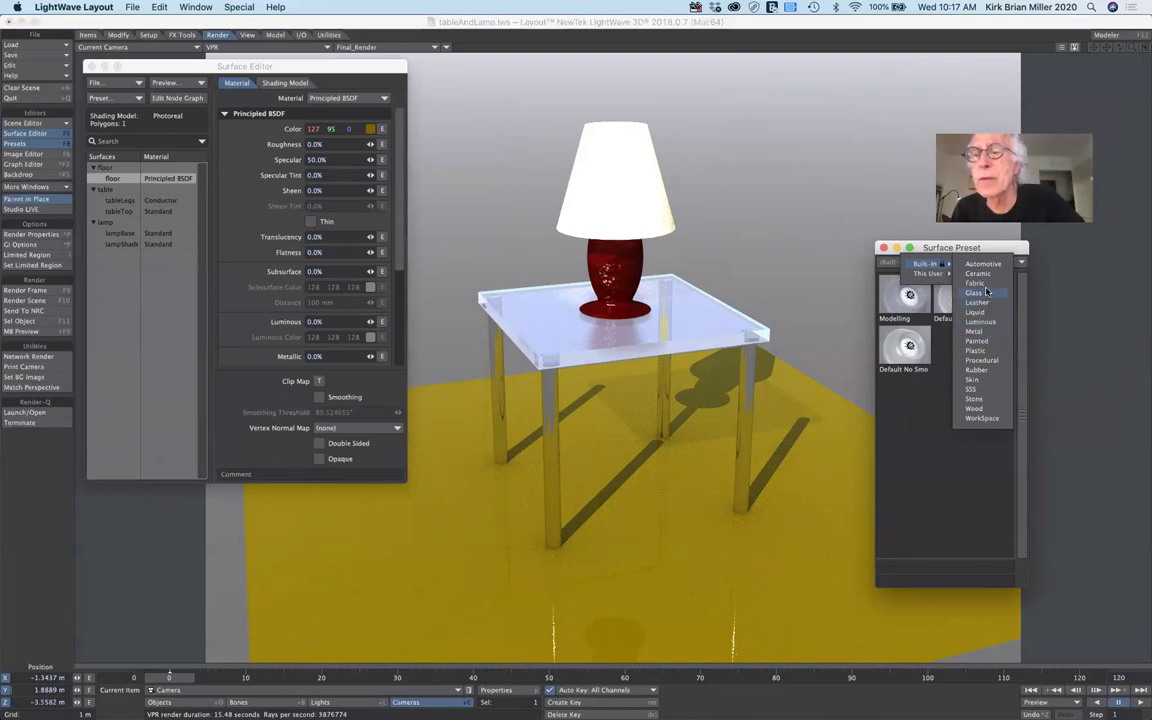
click(996, 399)
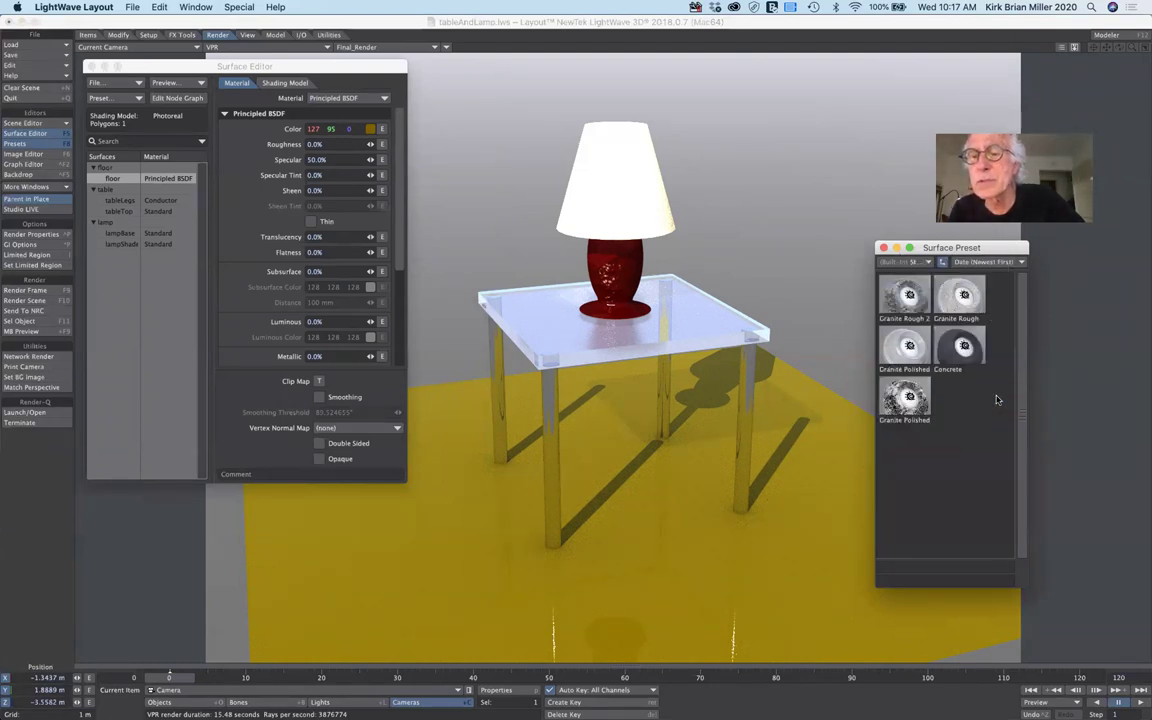
mouse_move(908, 398)
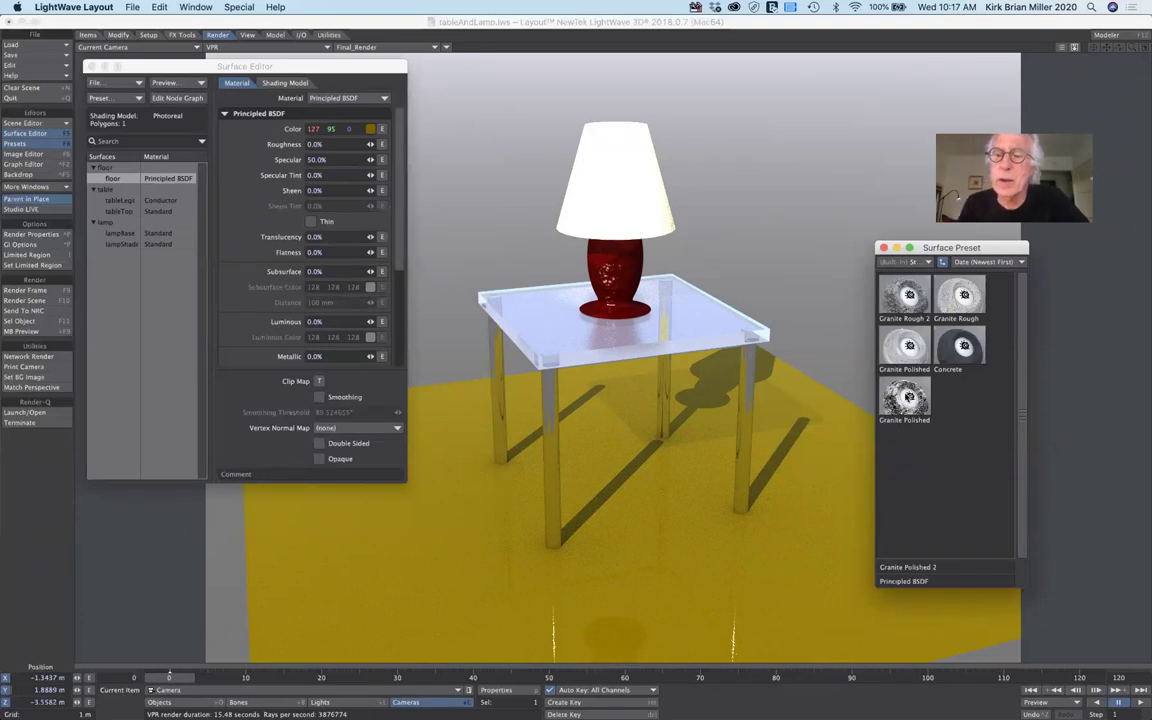
double_click(908, 398)
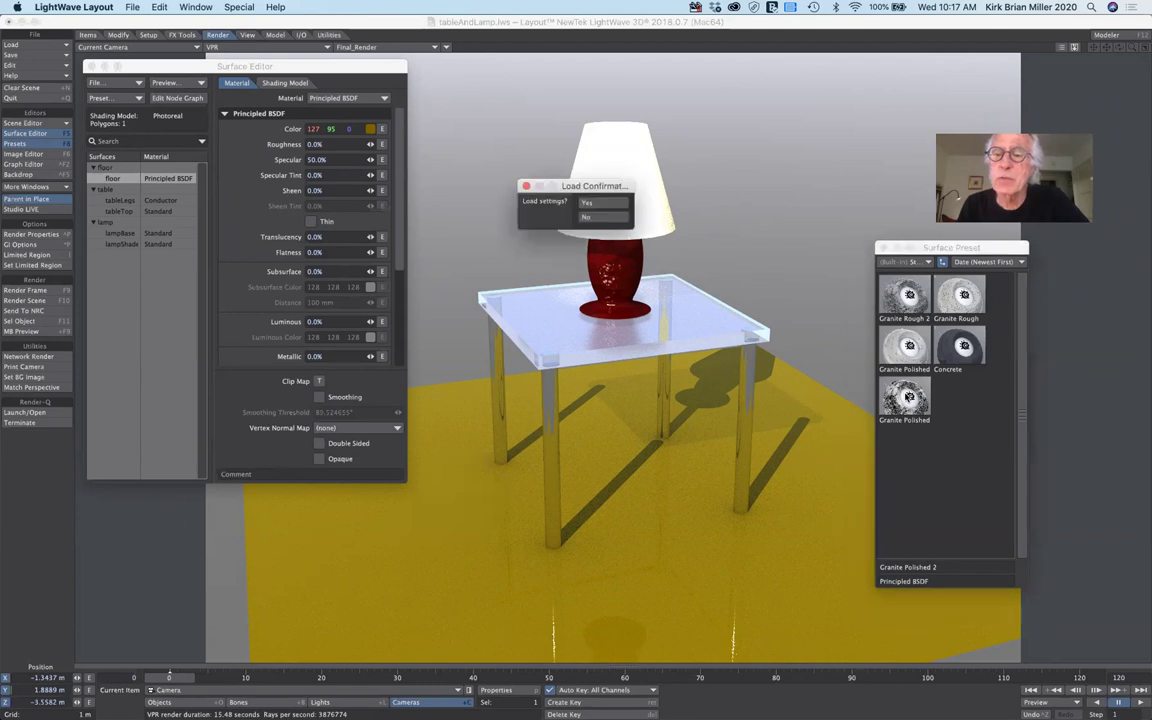
click(586, 203)
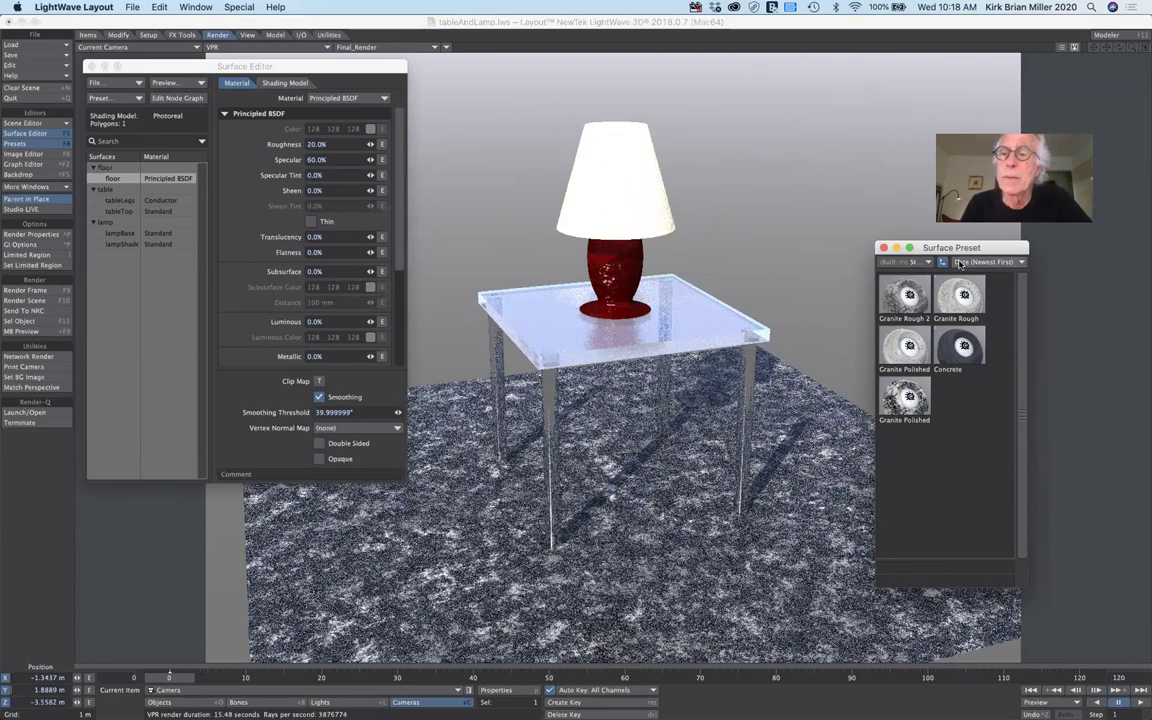
Look through the This User WorkSpace category of surface presets.
click(922, 262)
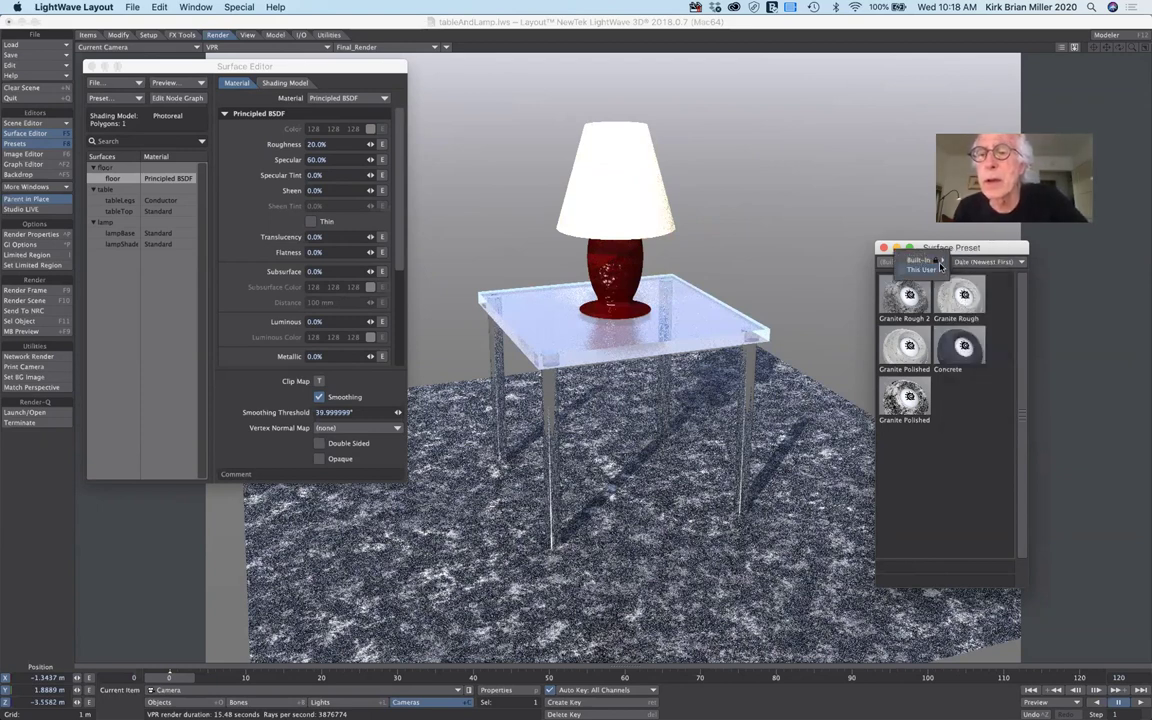
click(892, 246)
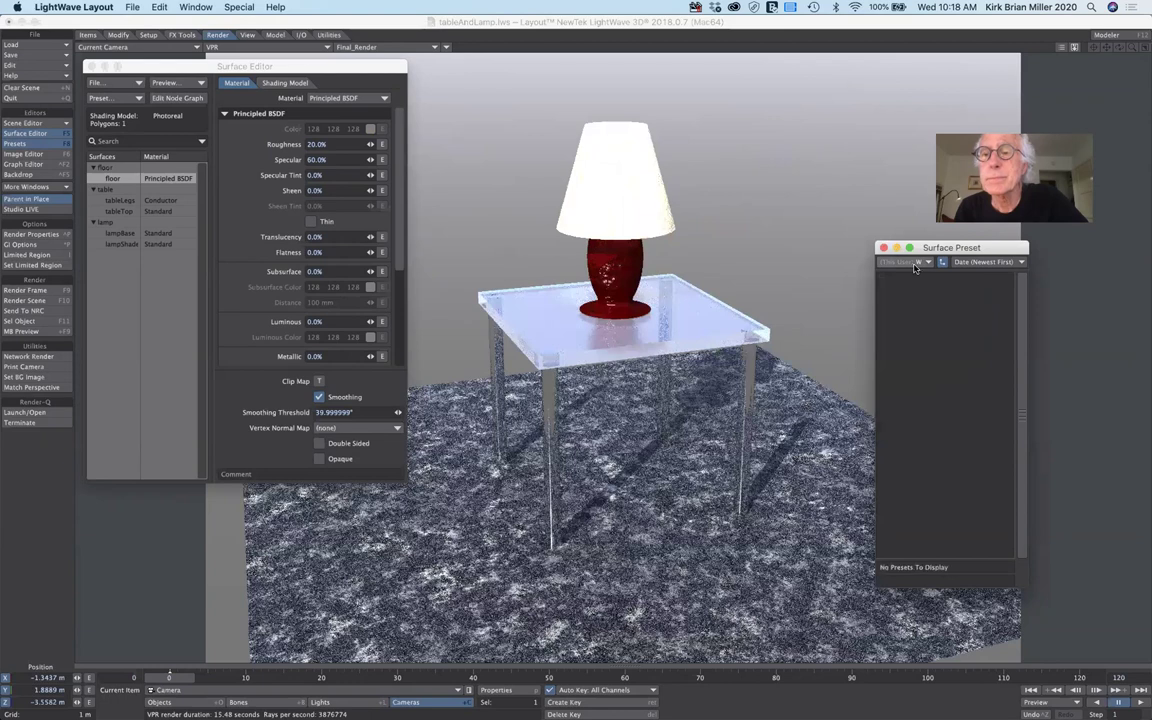
click(914, 262)
click(914, 262)
click(928, 261)
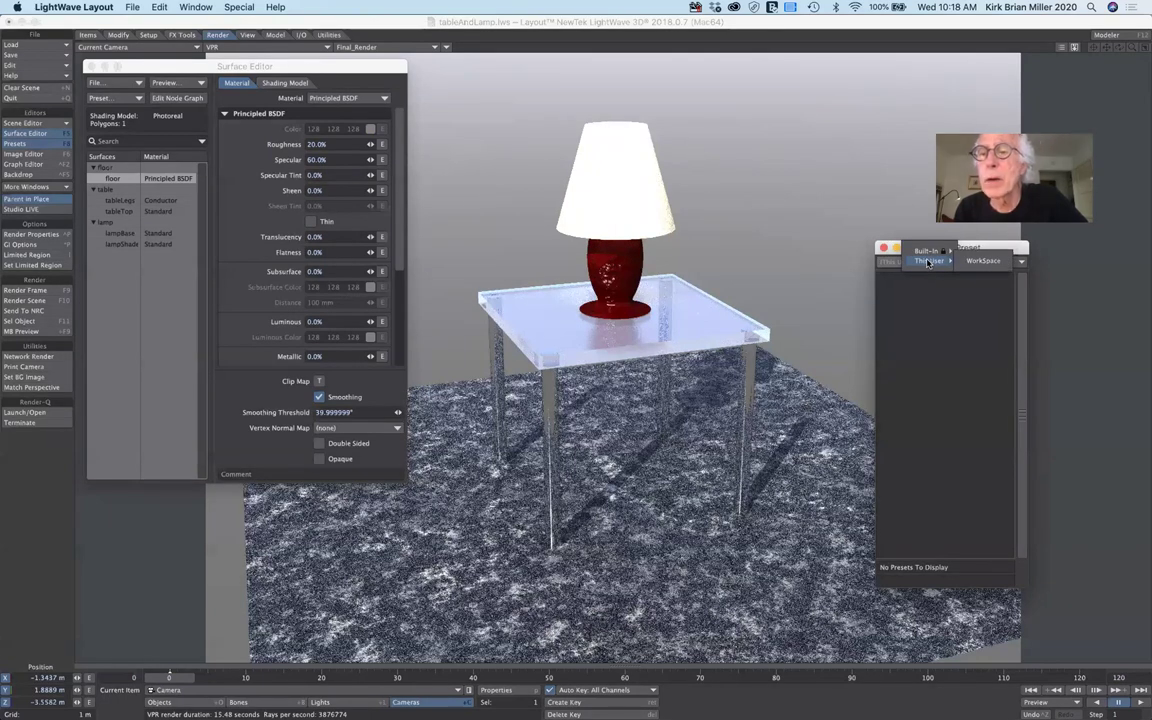
click(928, 261)
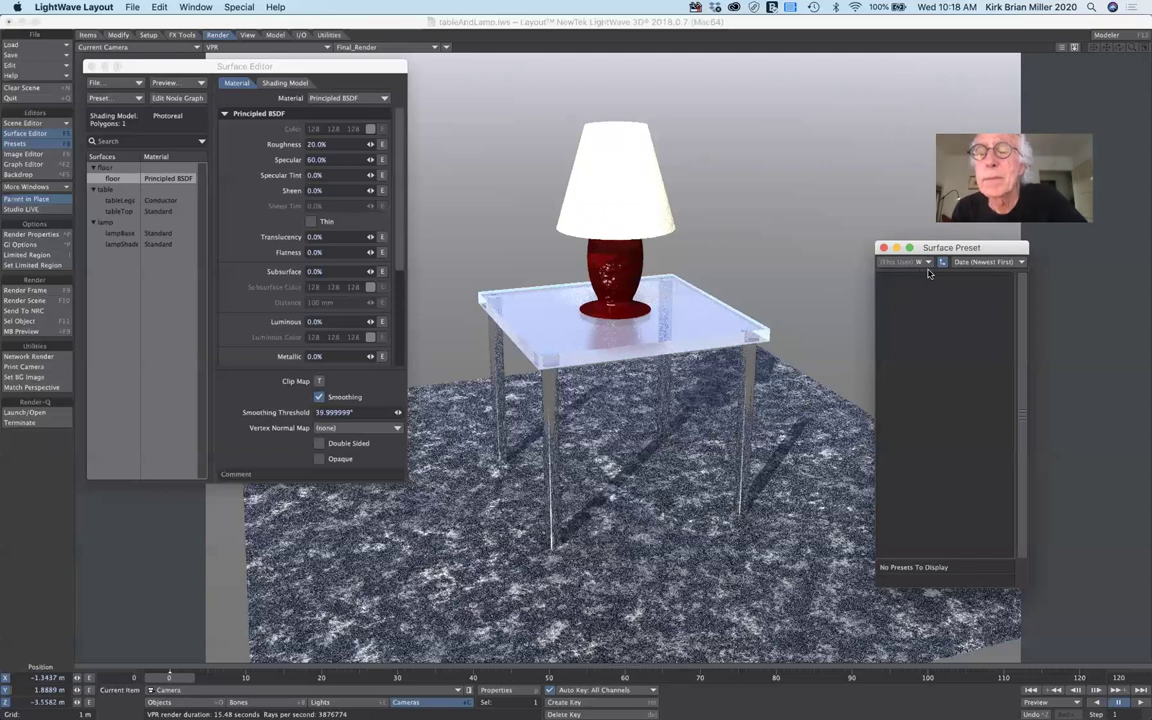
click(167, 181)
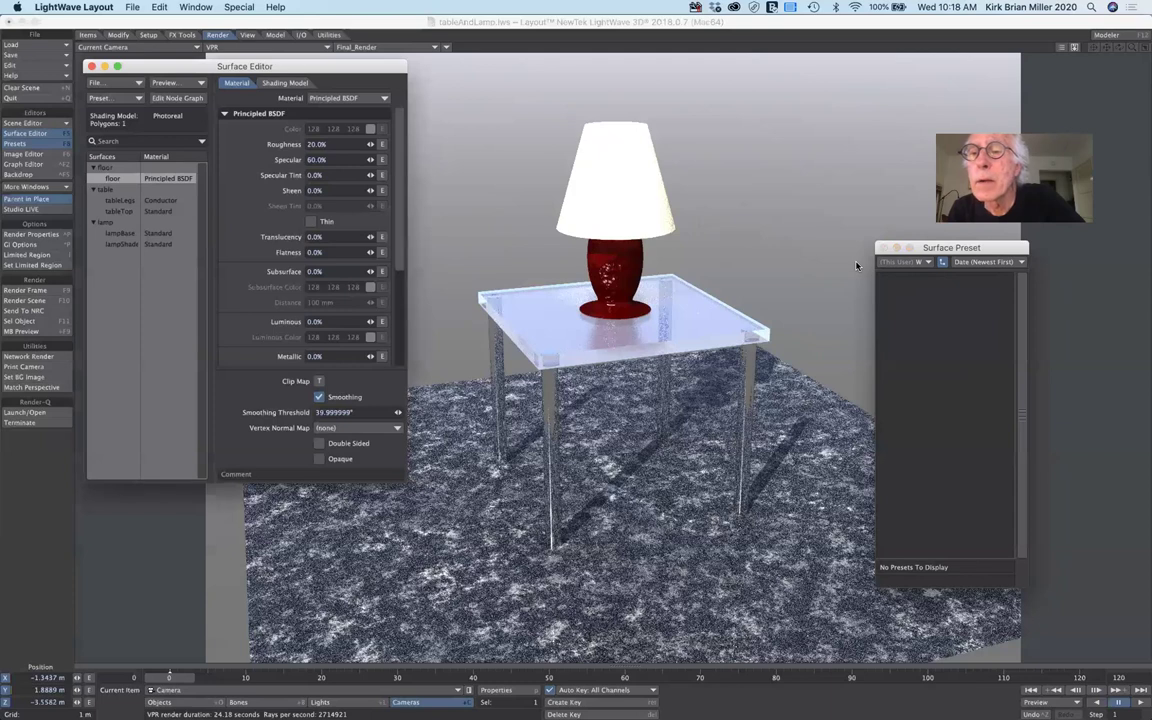
Load the Polished Wood preset from the built-in Wood category onto the floor surface.
click(927, 262)
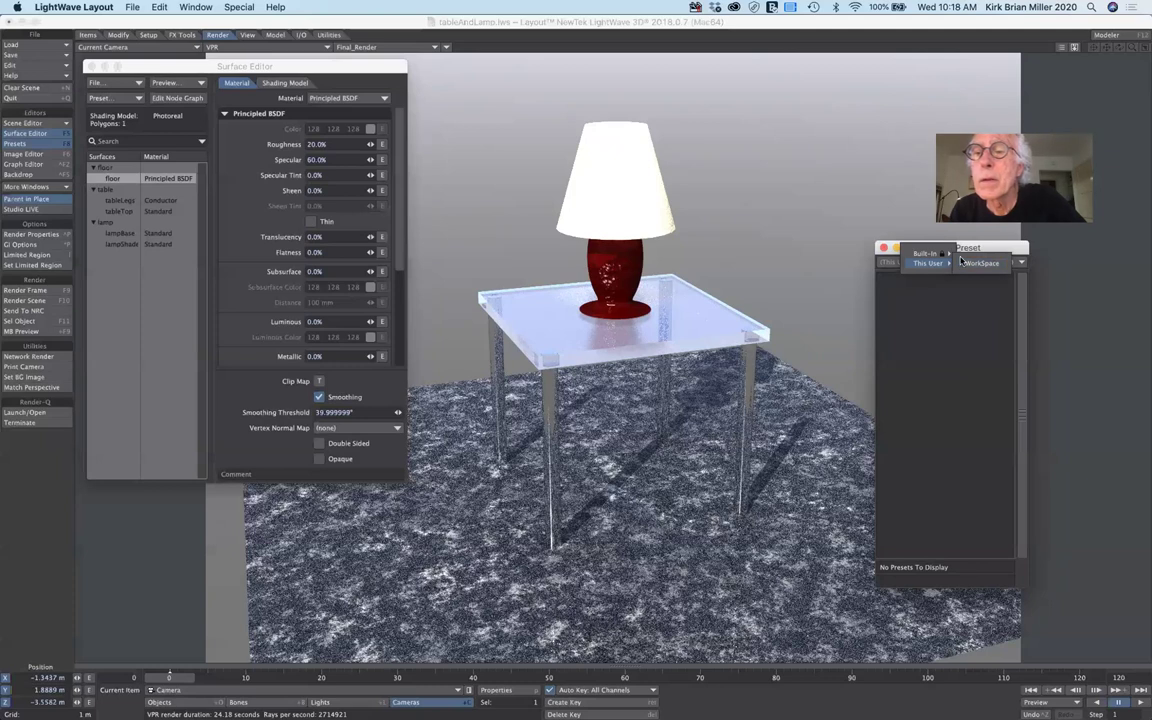
mouse_move(944, 254)
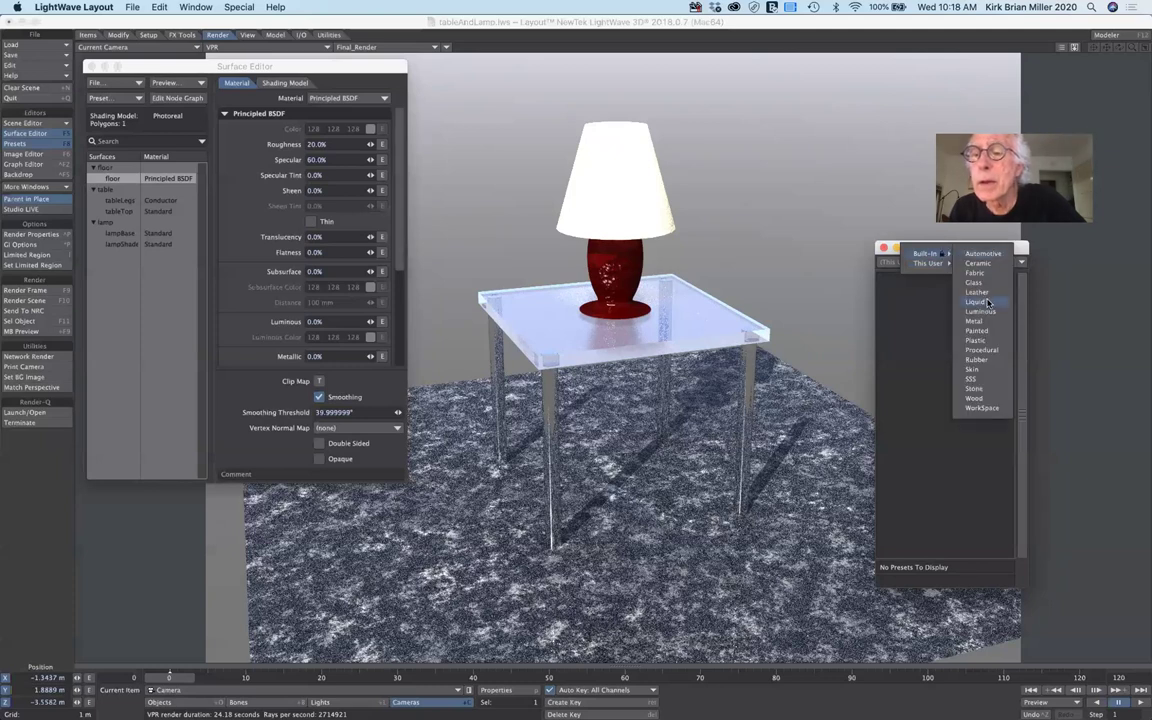
click(986, 398)
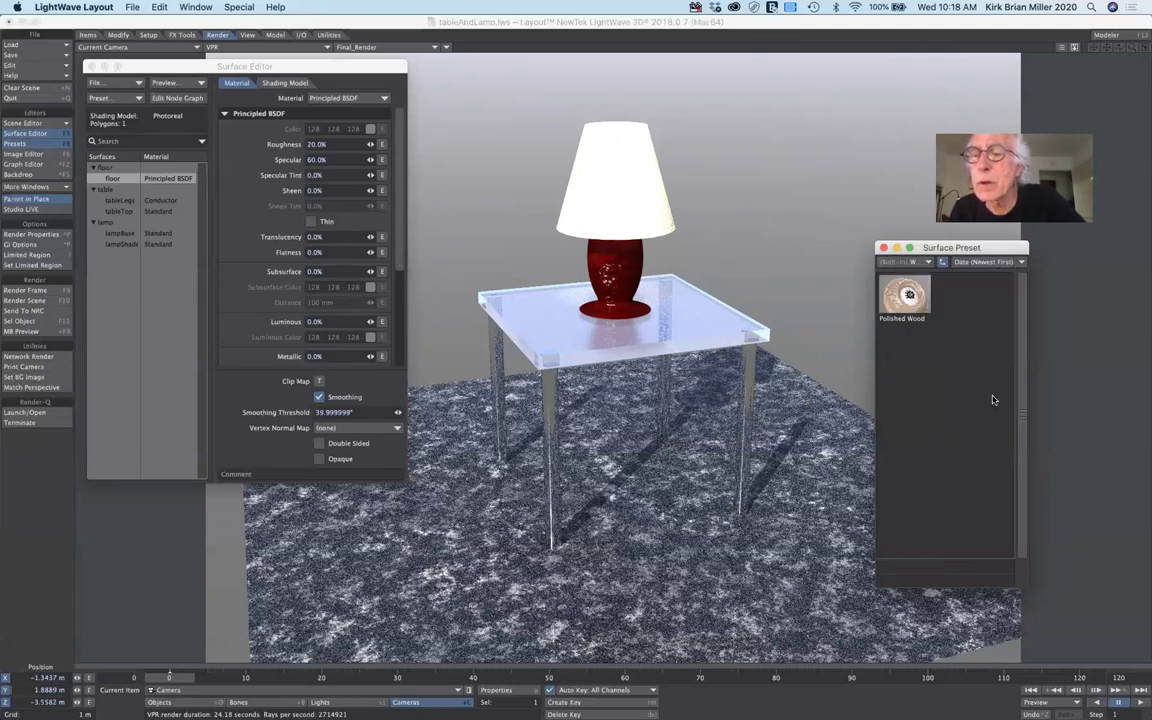
double_click(903, 295)
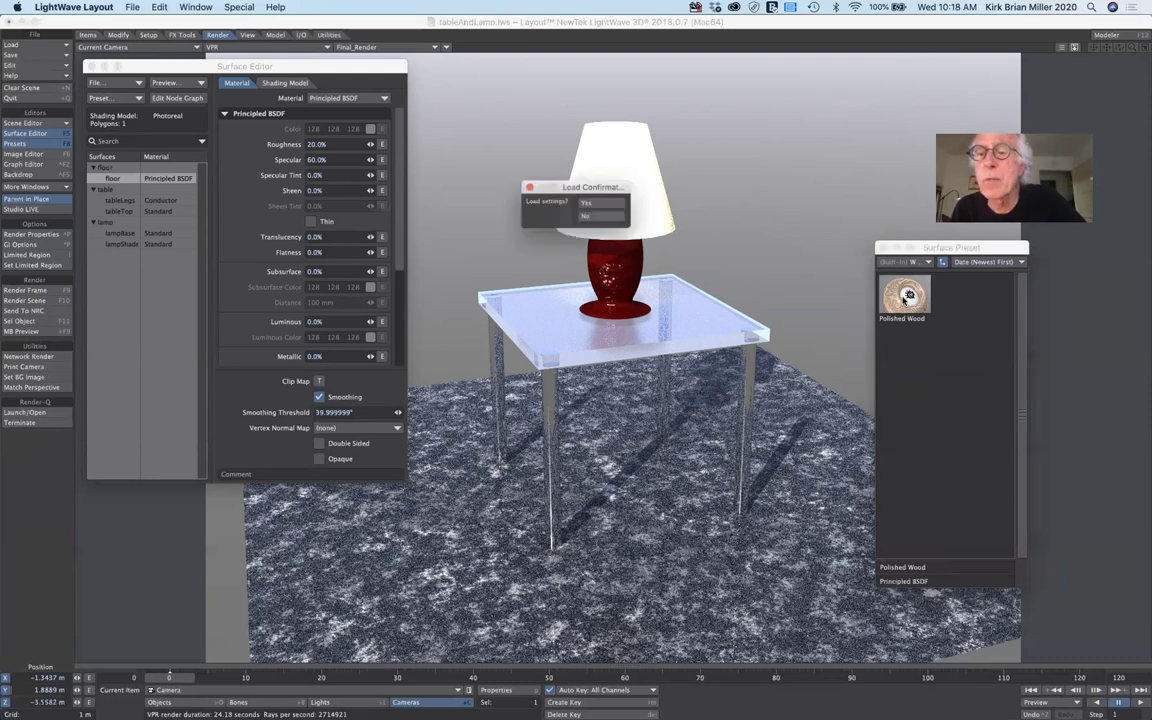
click(586, 202)
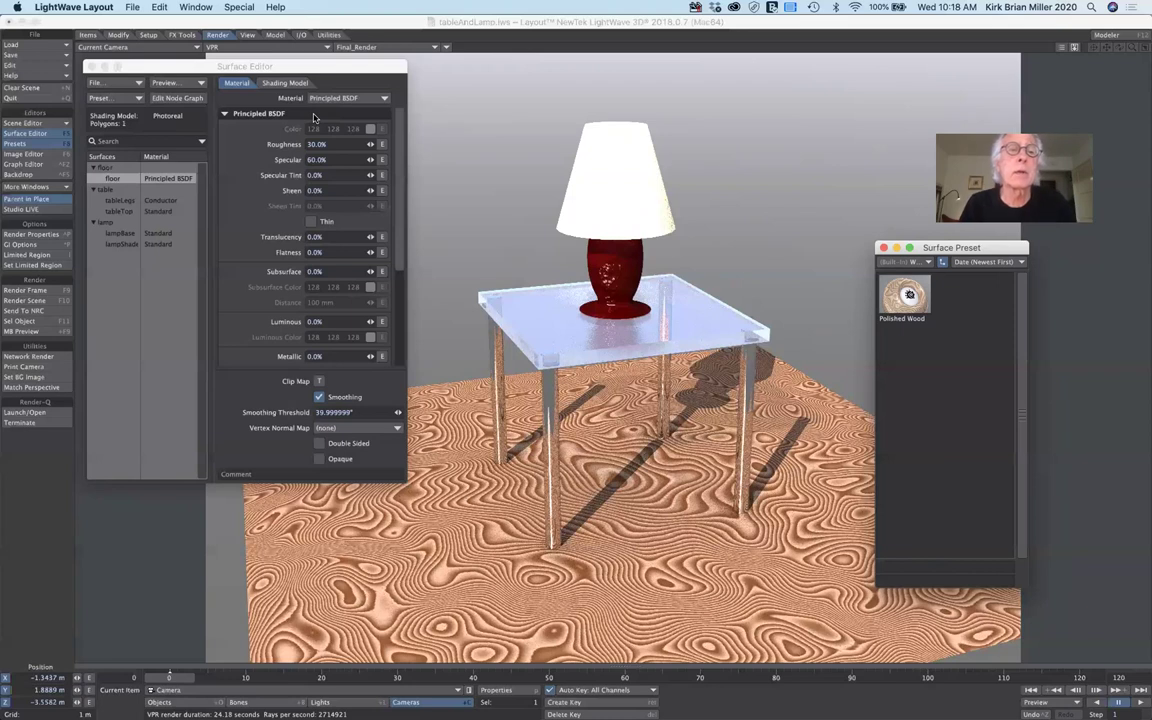
Switch the floor surface to the Standard material and open its color texture as an image map with Planar projection.
click(372, 98)
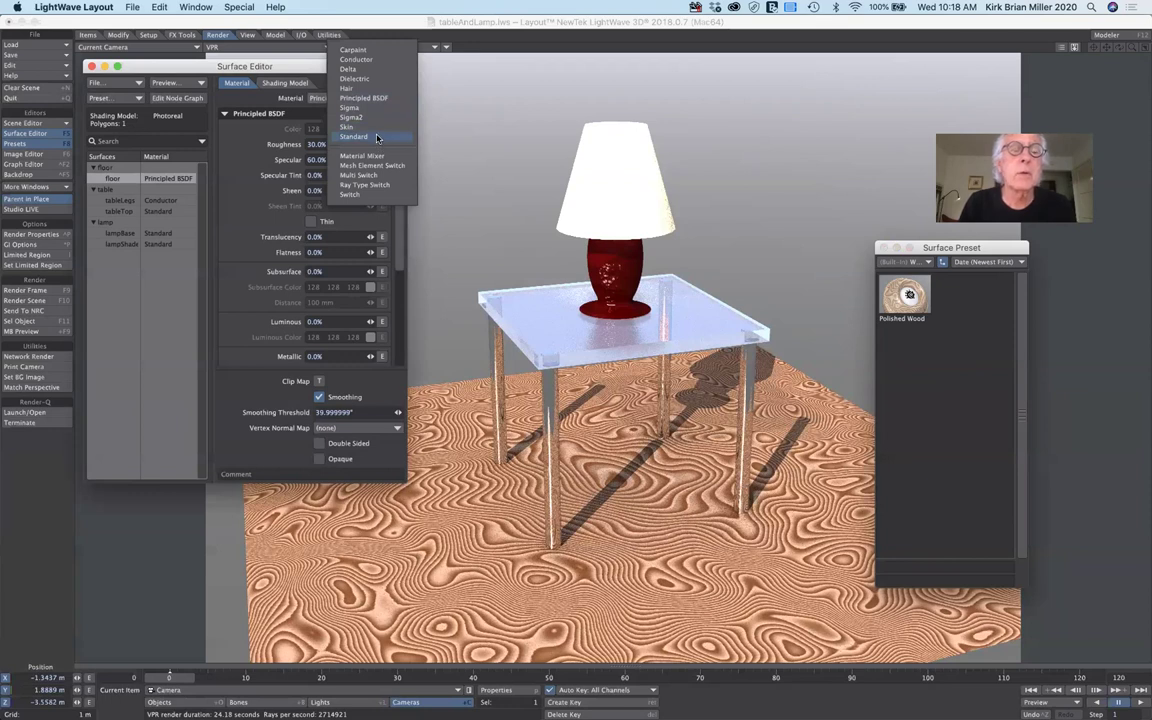
click(377, 137)
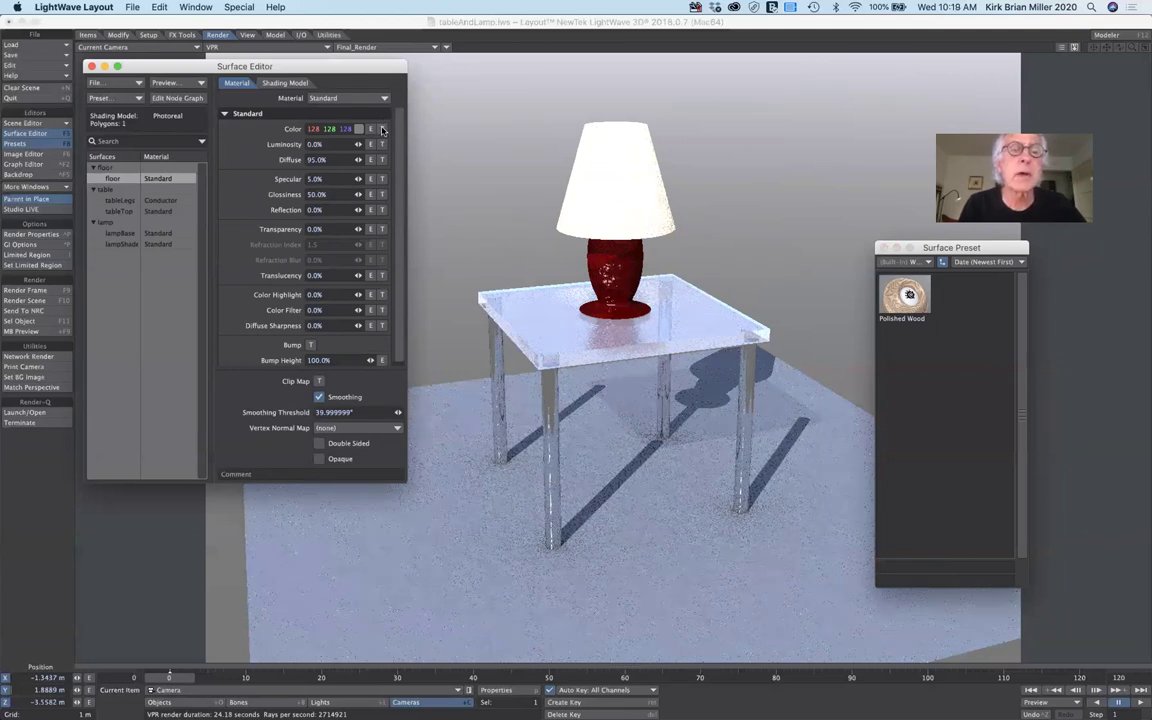
click(381, 129)
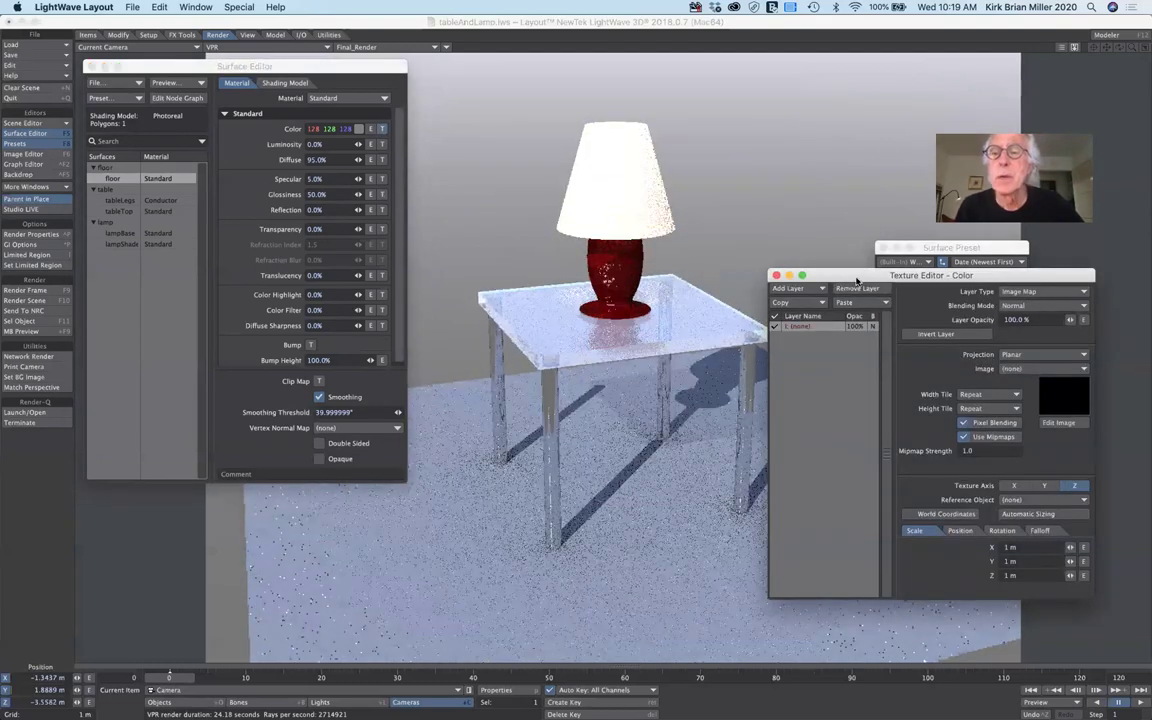
drag(863, 271, 866, 218)
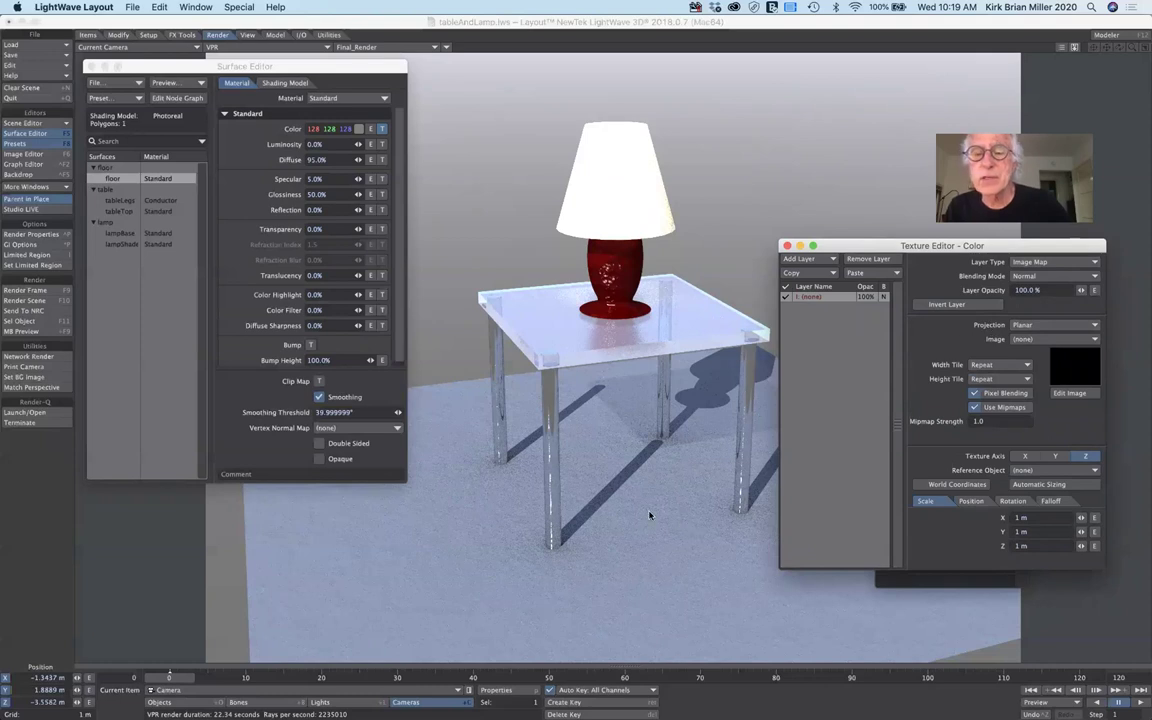
click(1041, 325)
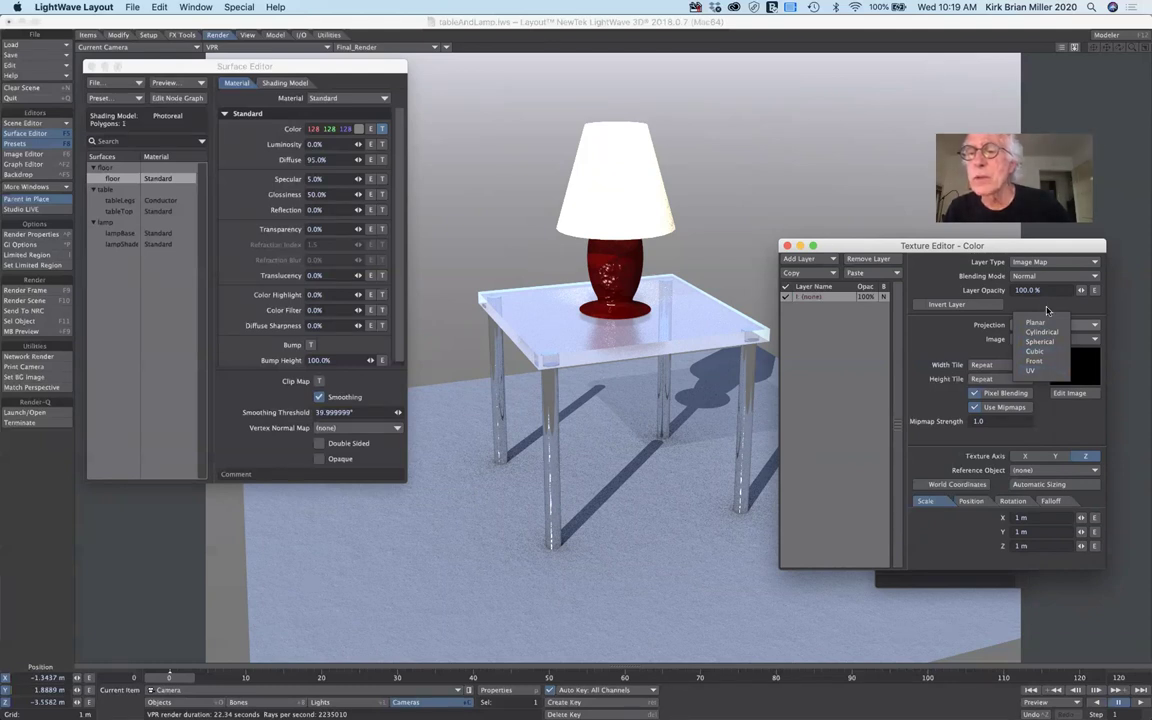
click(1049, 321)
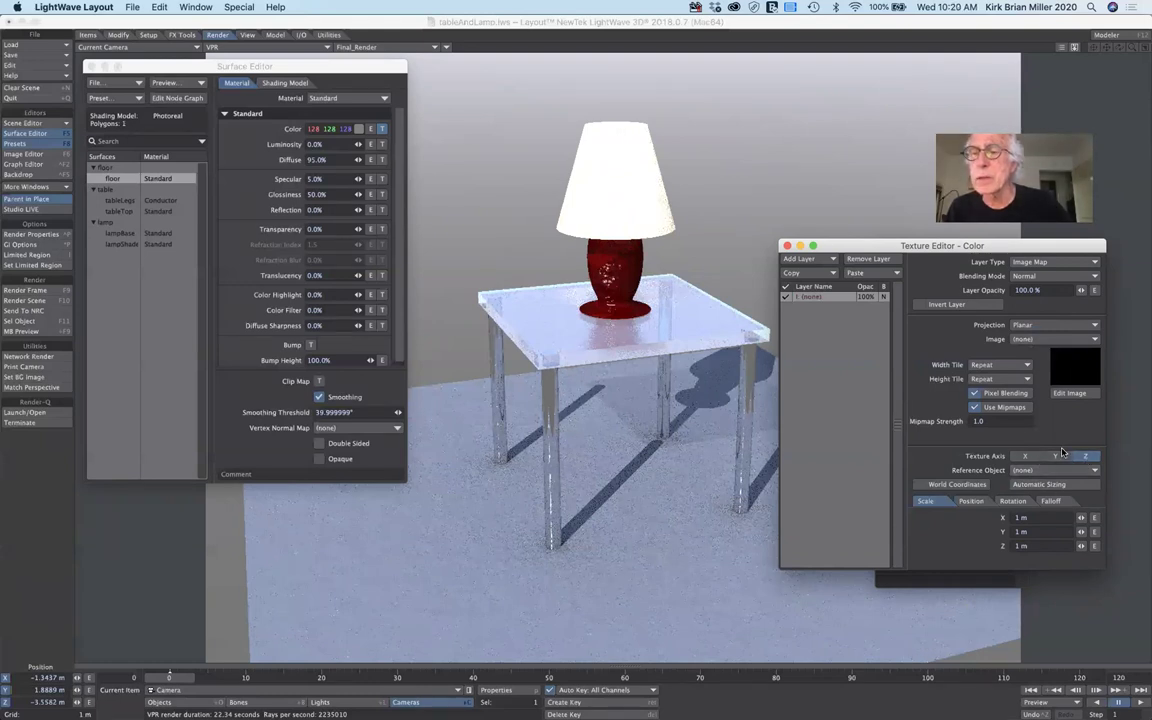
Load WoodTile.tga as the floor's color image from Applications/LightWave3D 9.6/content 8.2/Classic Content/Images/Wood.
click(1057, 341)
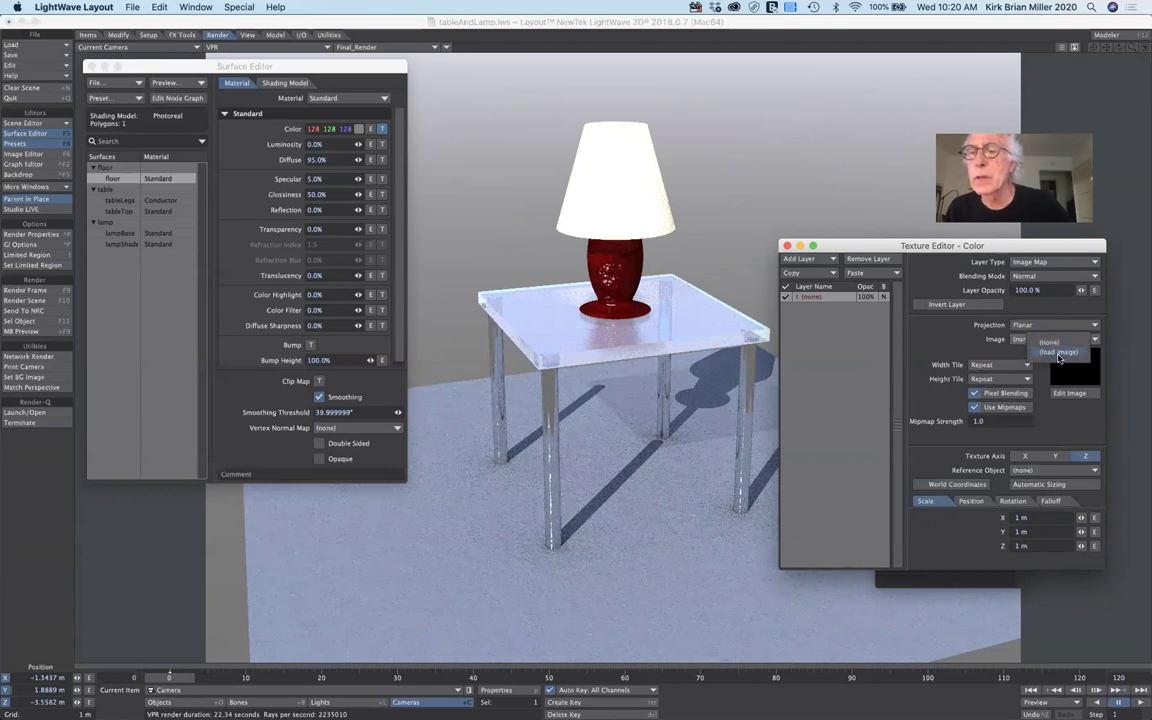
click(1059, 353)
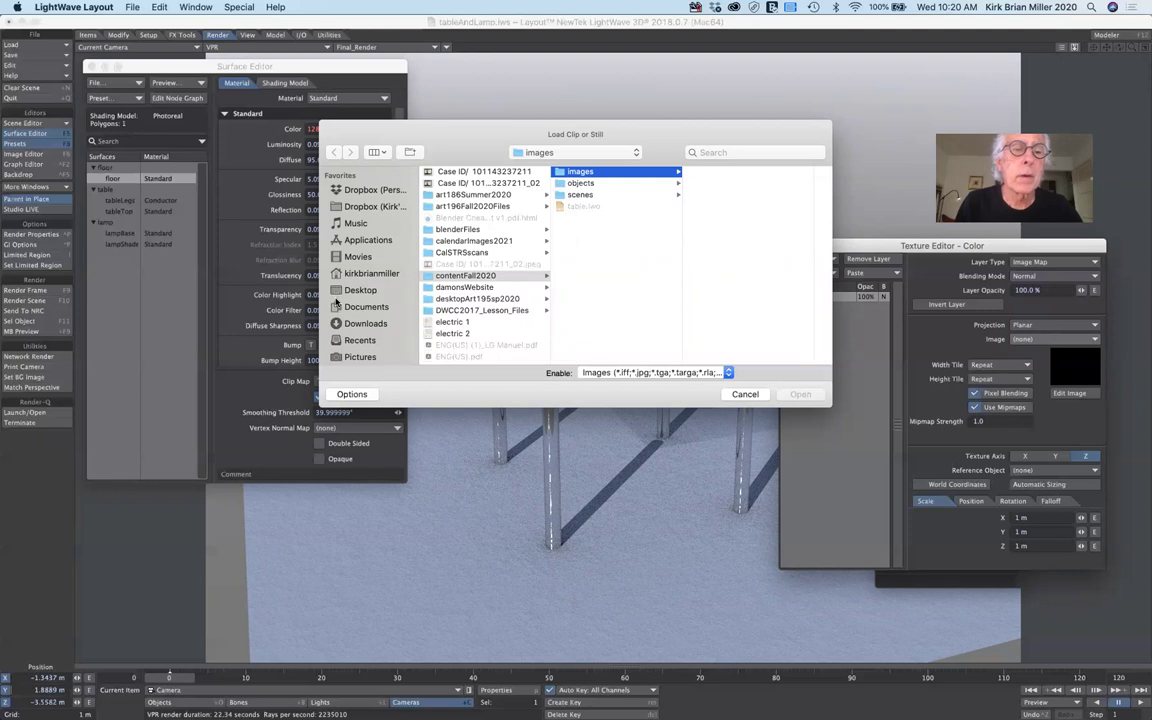
click(343, 240)
scroll(476, 308, down, 10)
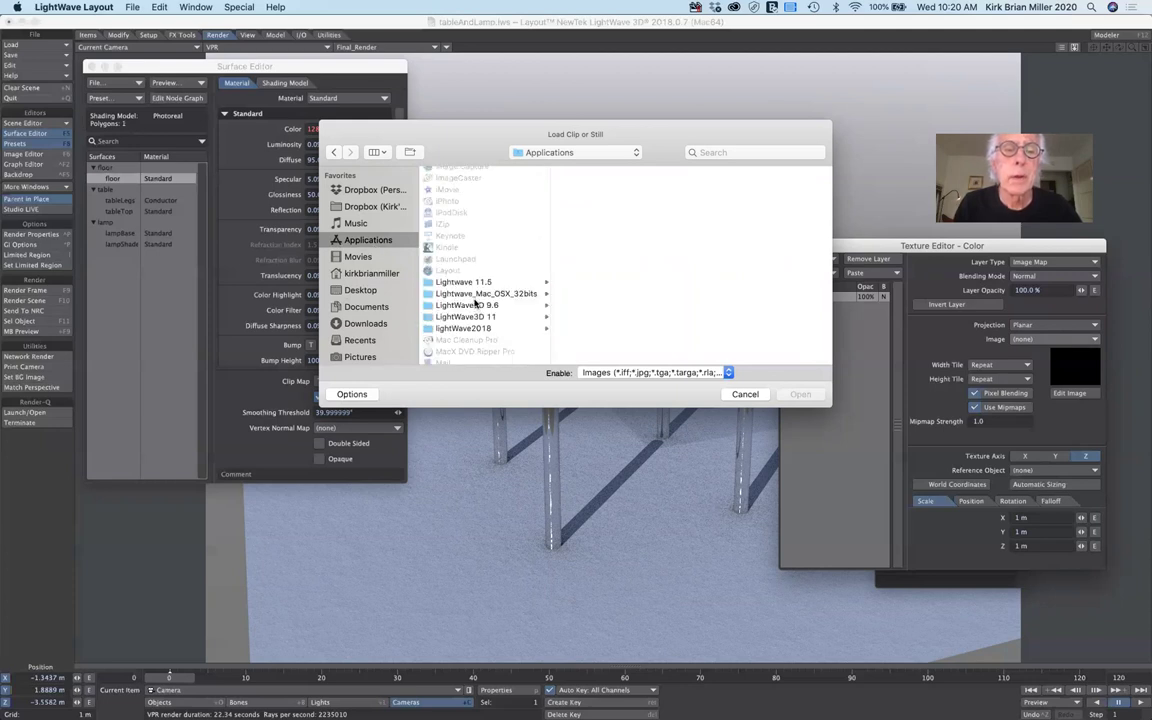
click(446, 306)
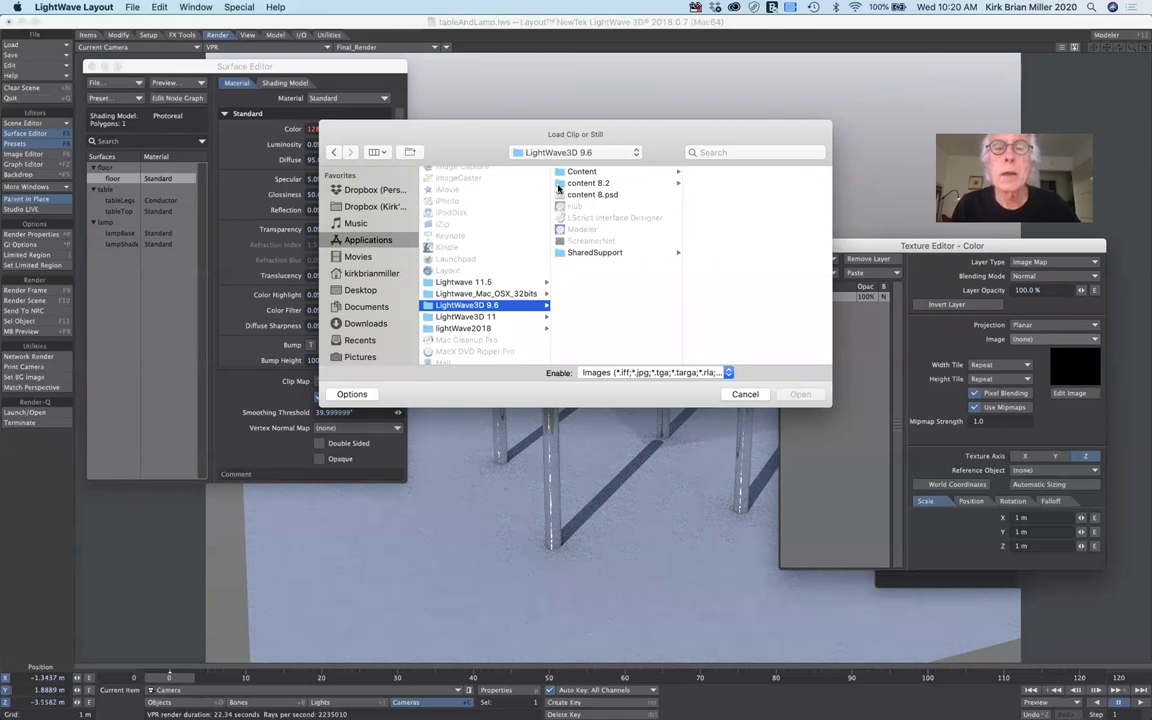
click(560, 184)
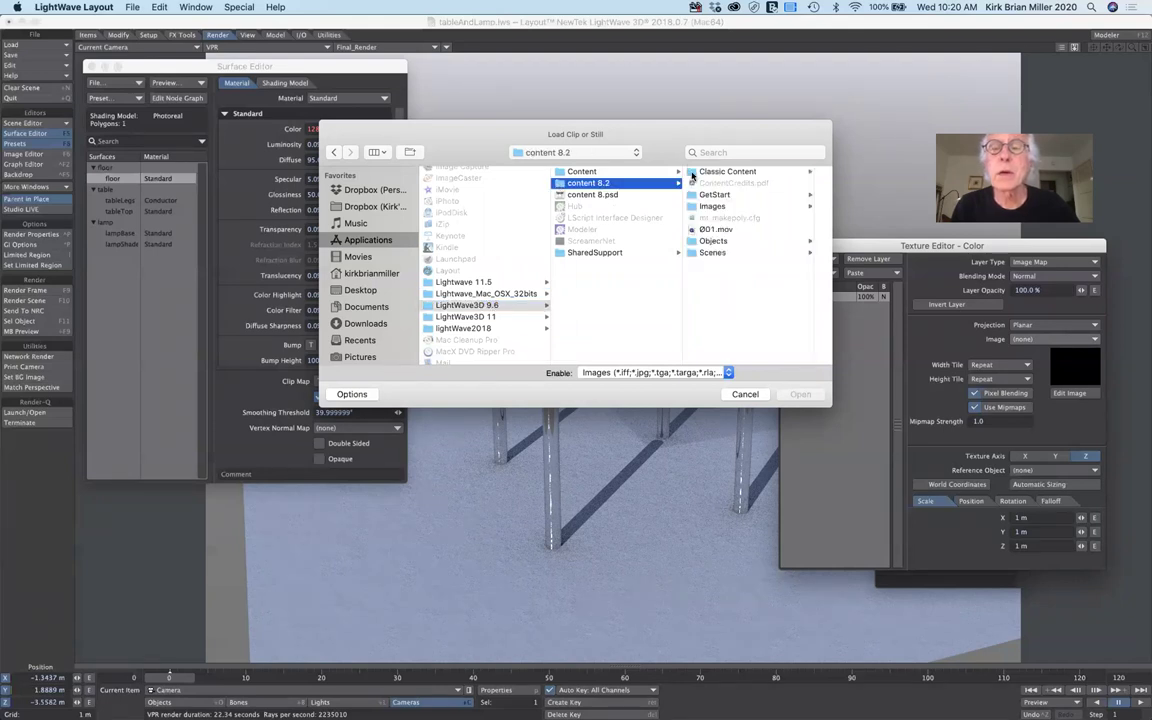
click(700, 172)
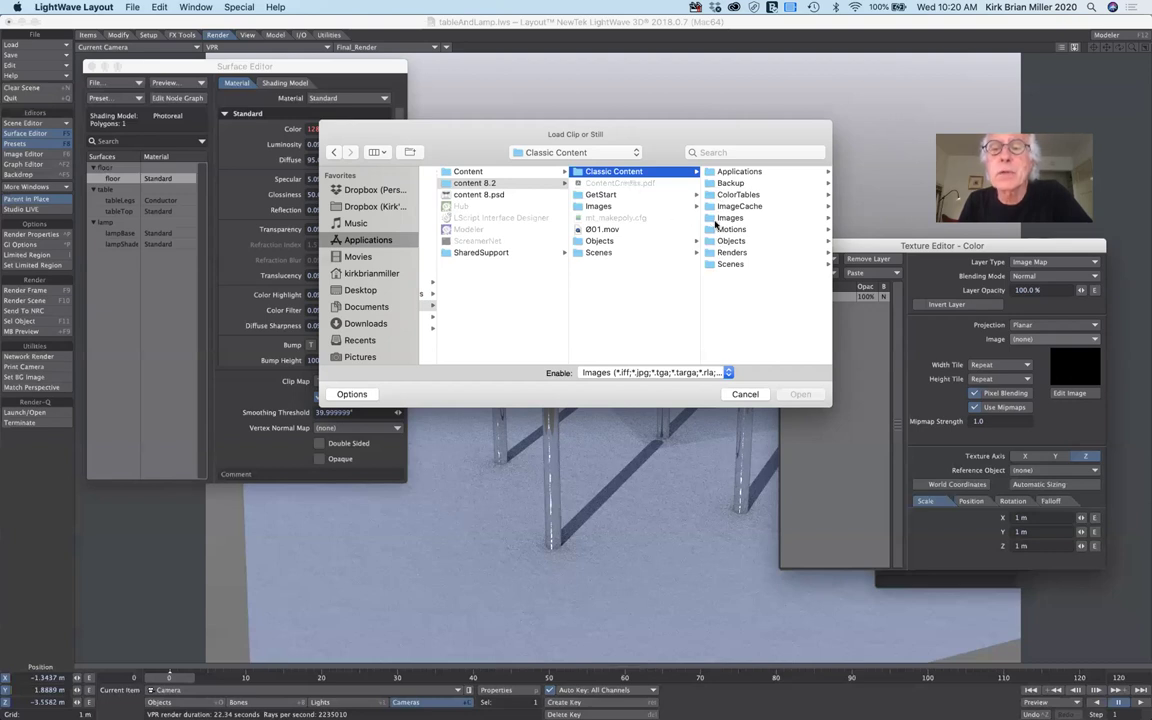
click(714, 219)
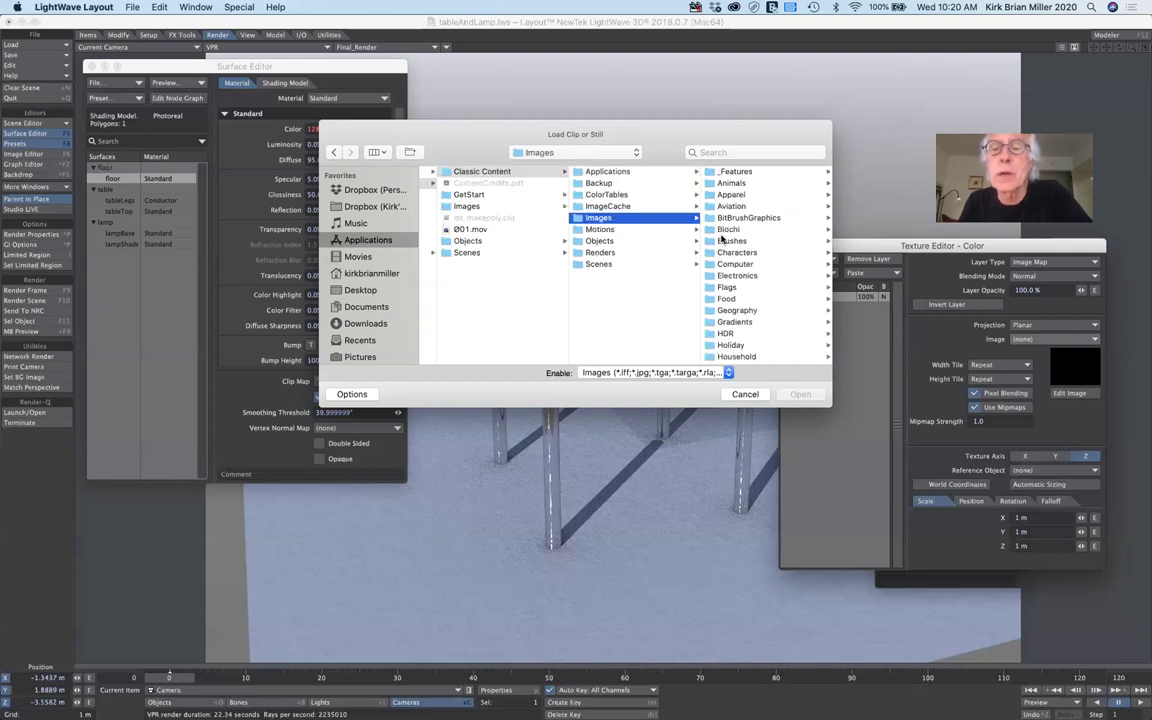
scroll(747, 330, down, 10)
click(722, 359)
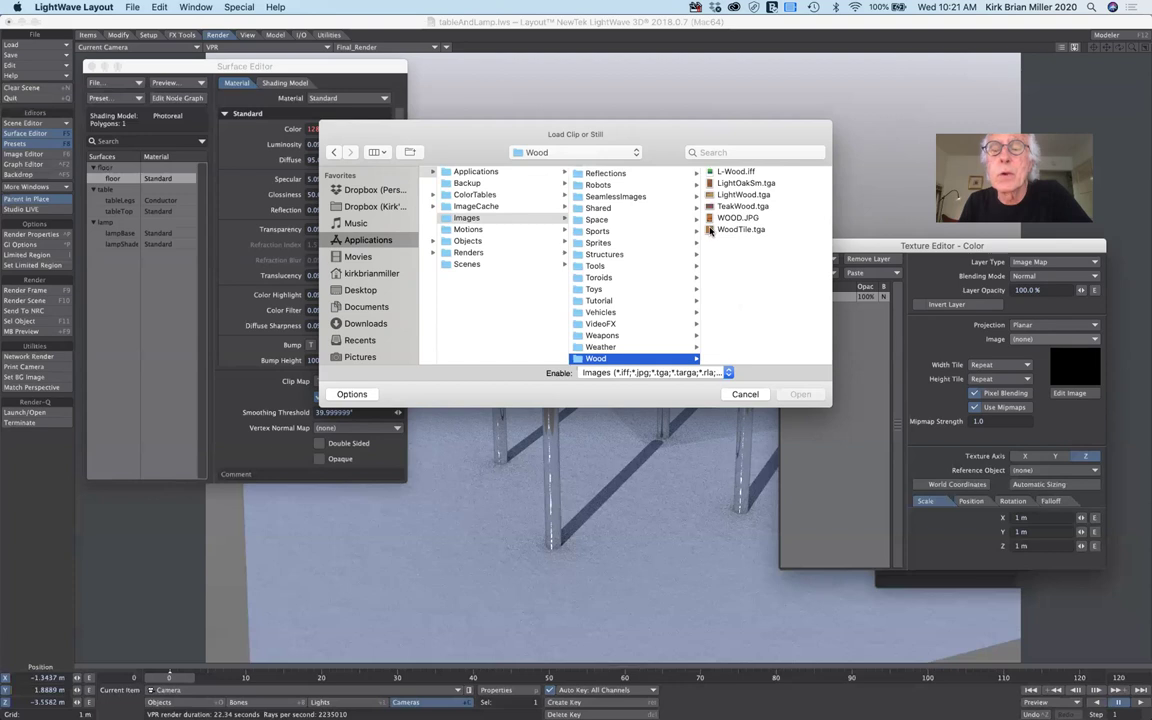
click(712, 230)
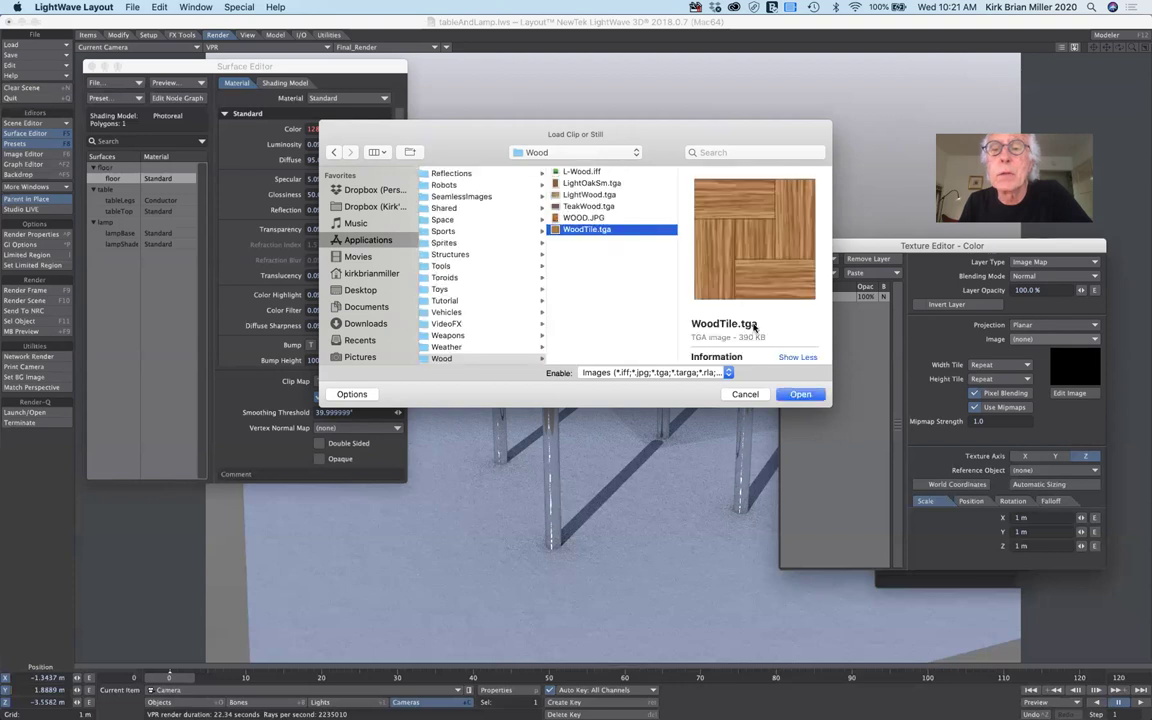
click(802, 394)
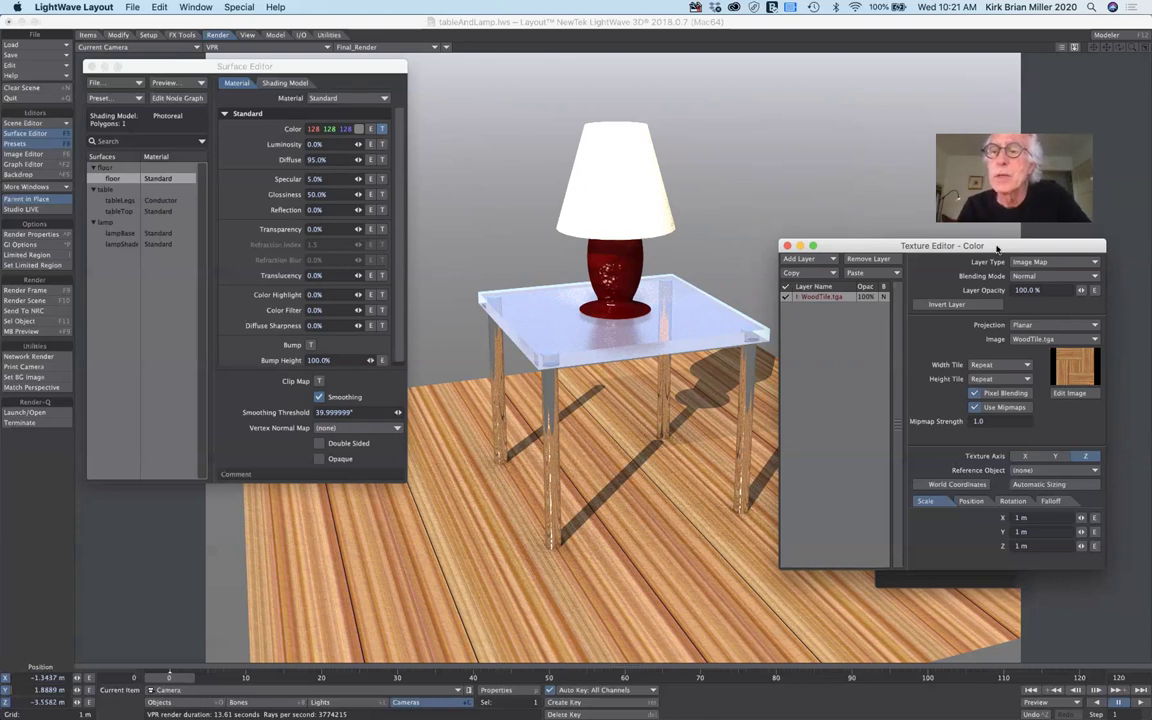
Try the X texture axis for the floor's wood tile image, and set the axis to Y.
drag(915, 247, 947, 246)
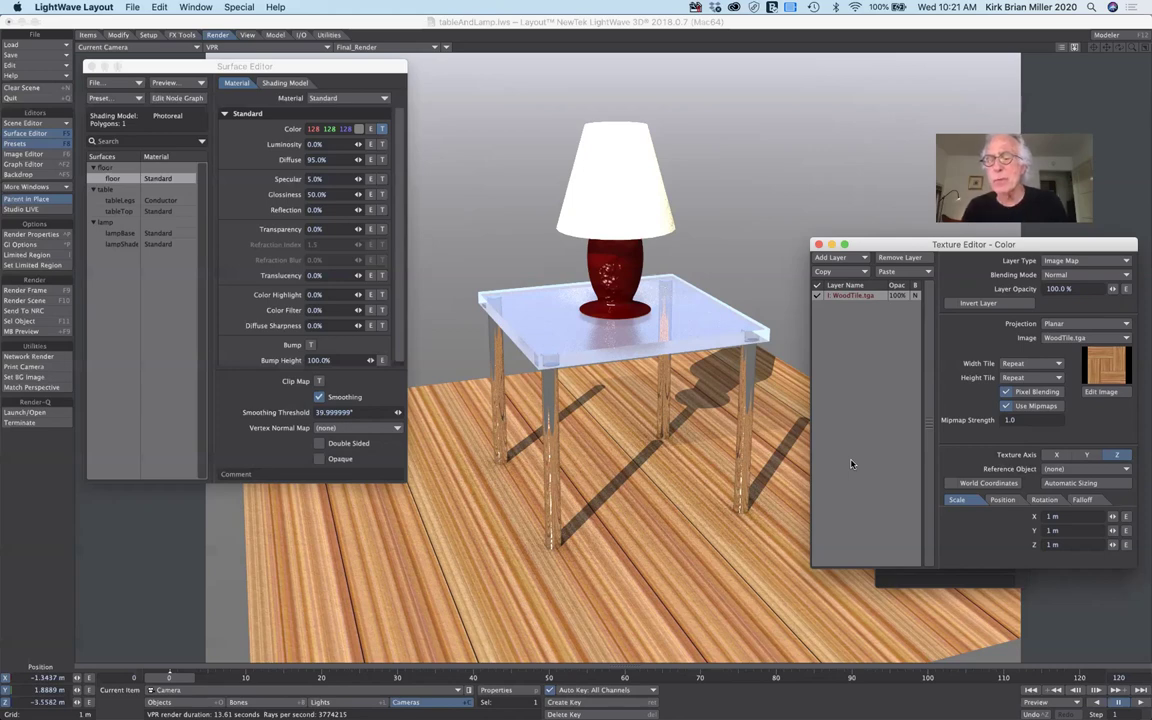
click(1044, 455)
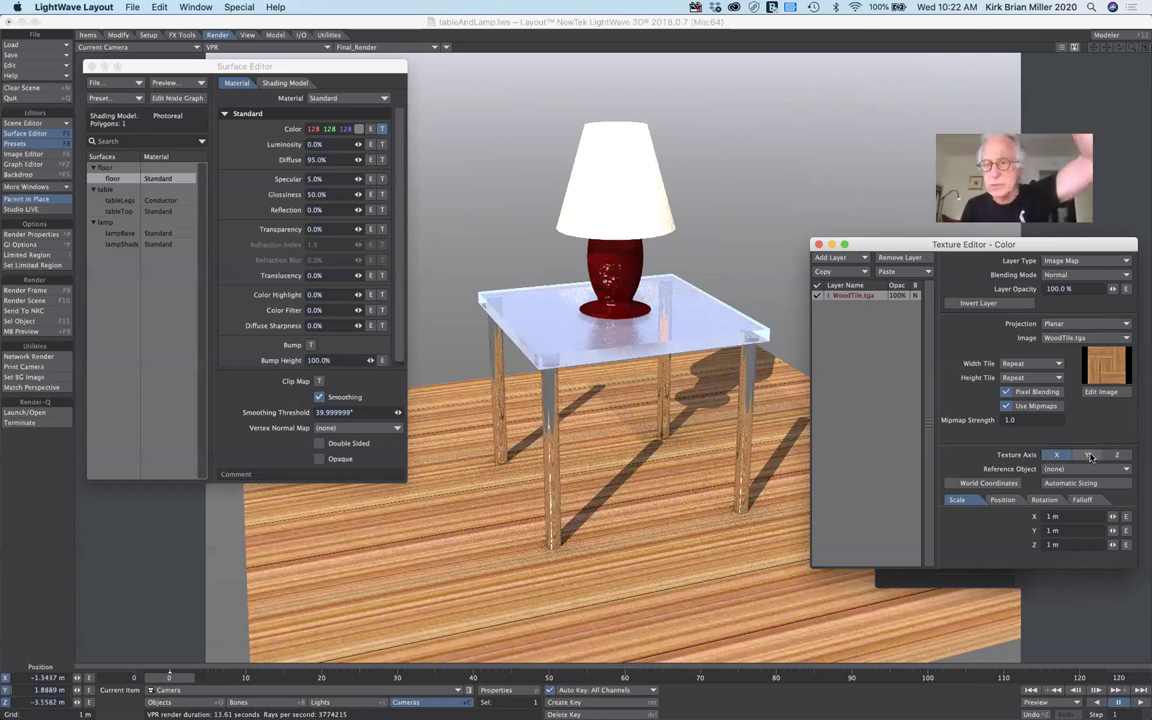
click(1089, 456)
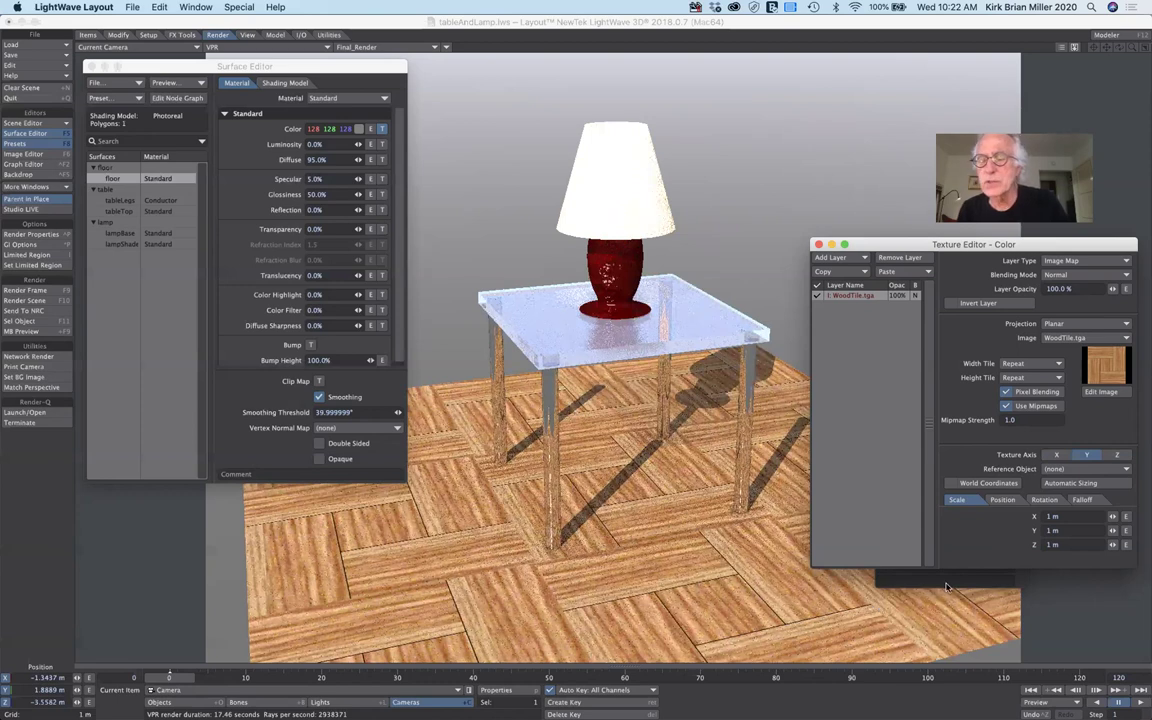
Set the wood tile texture's scale to 500 mm on the X, Y and Z axes.
click(1070, 517)
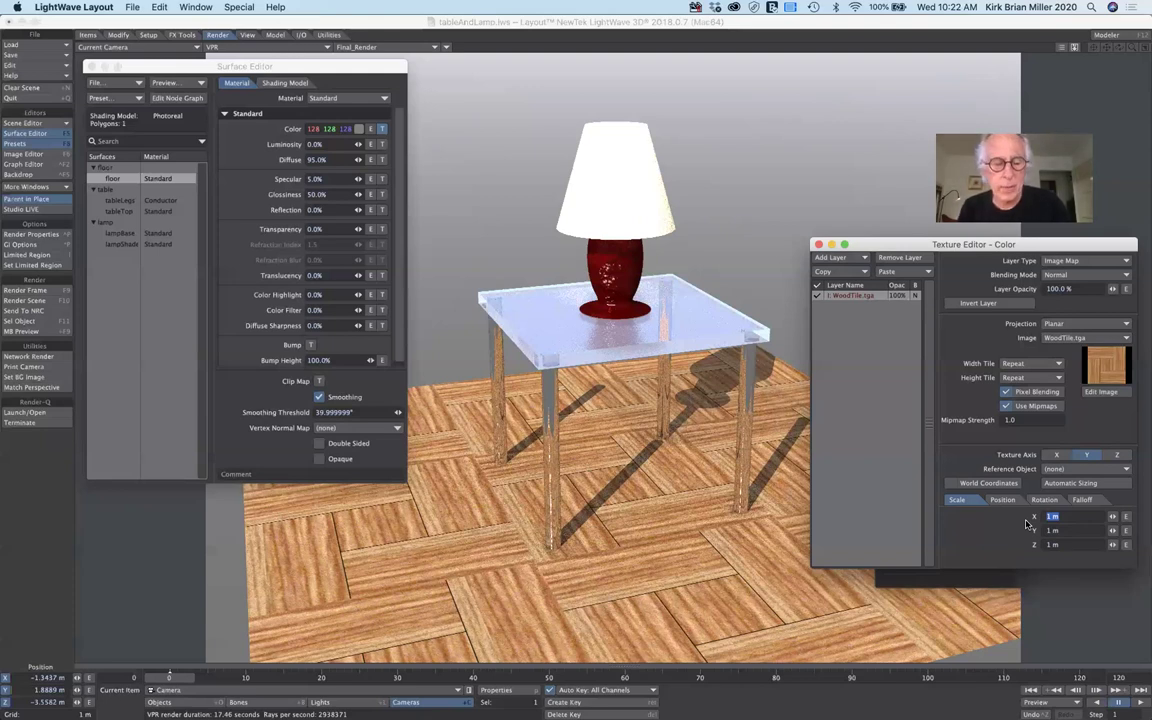
text(500)
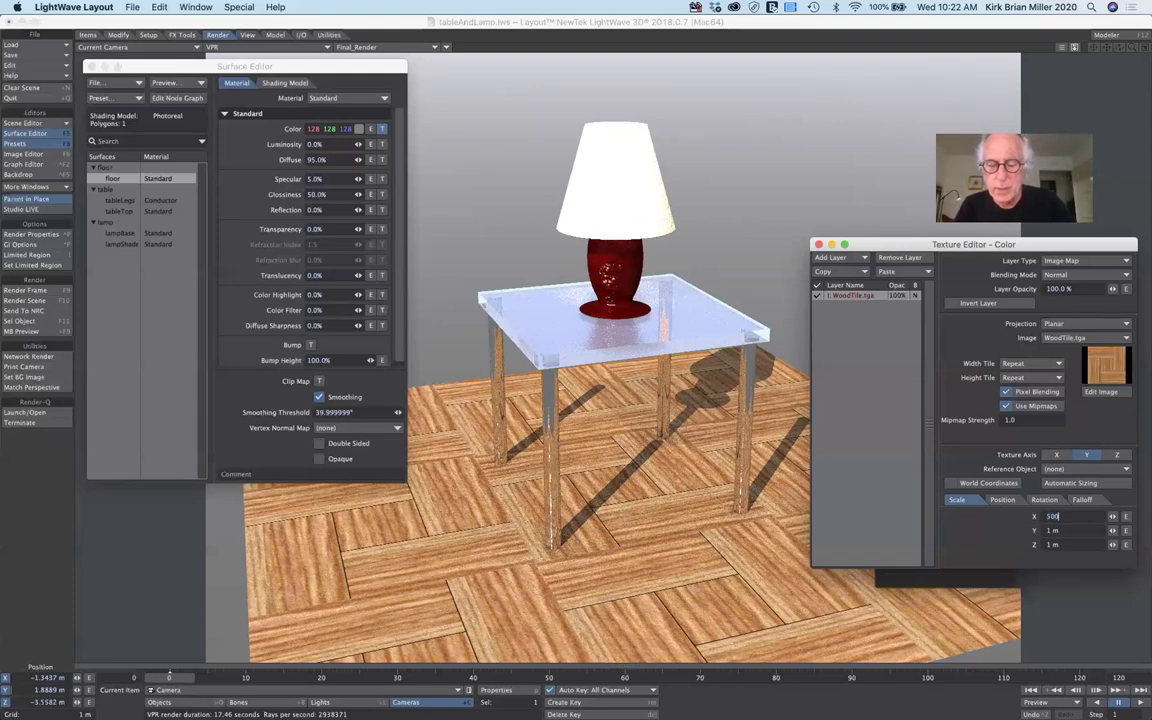
text(mm)
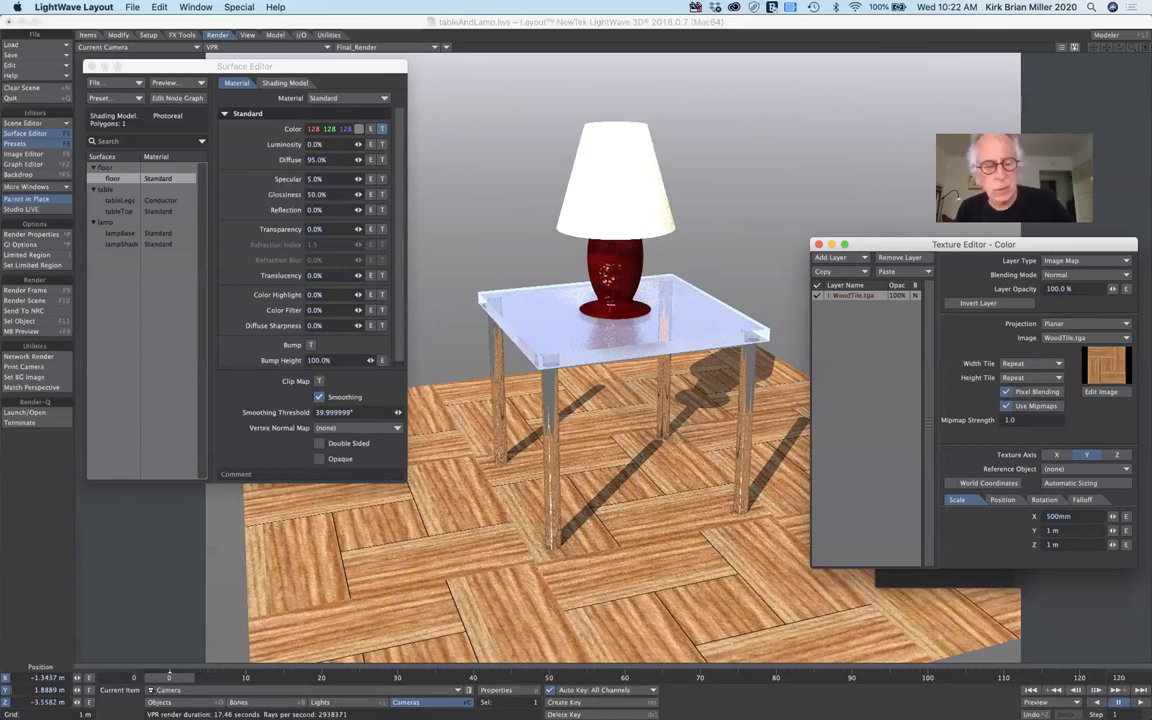
key(Tab)
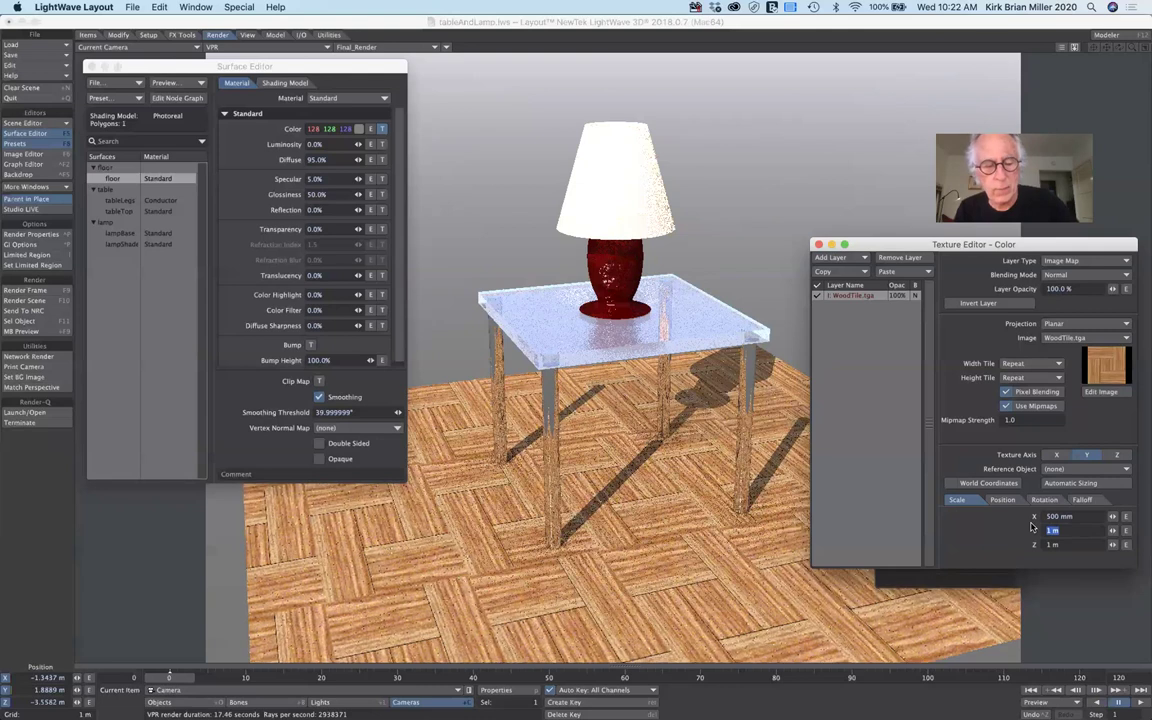
text(500)
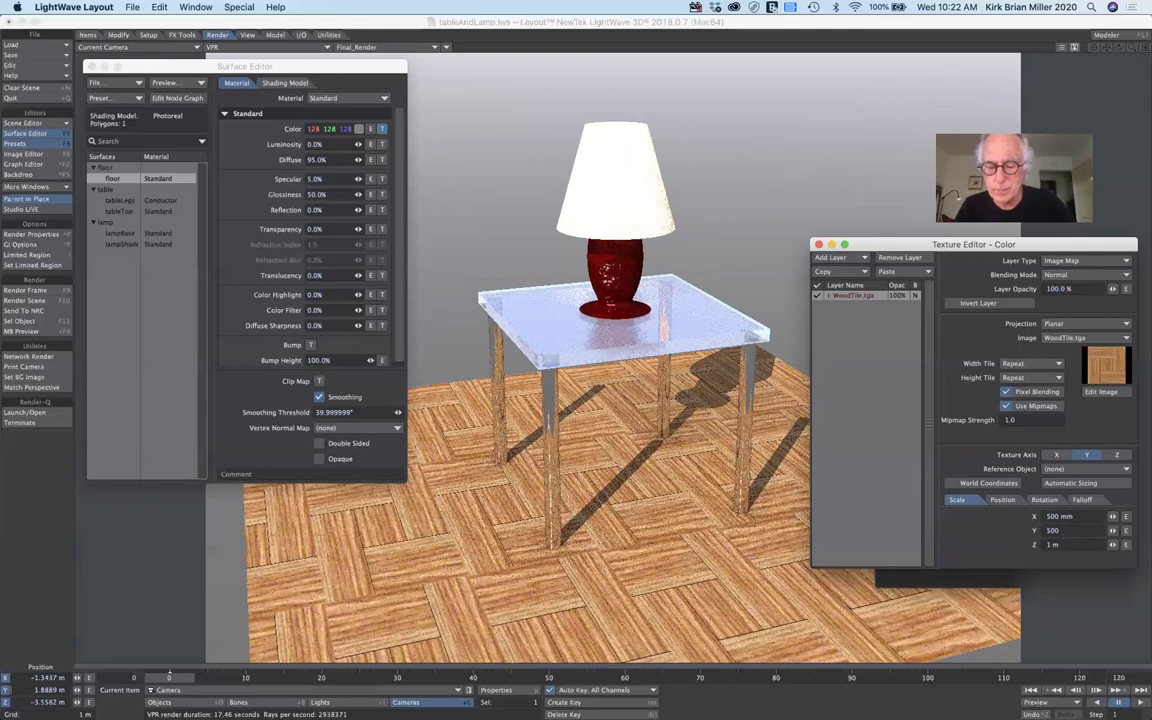
text(mm)
key(Return)
key(Tab)
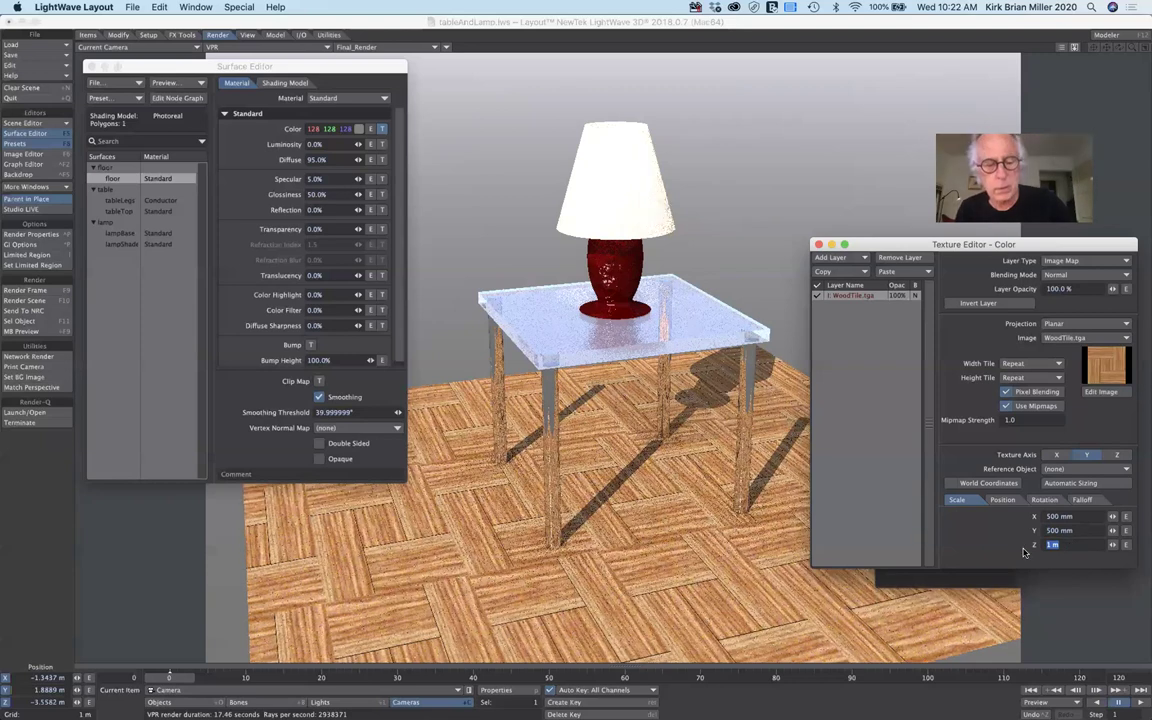
text(500mm)
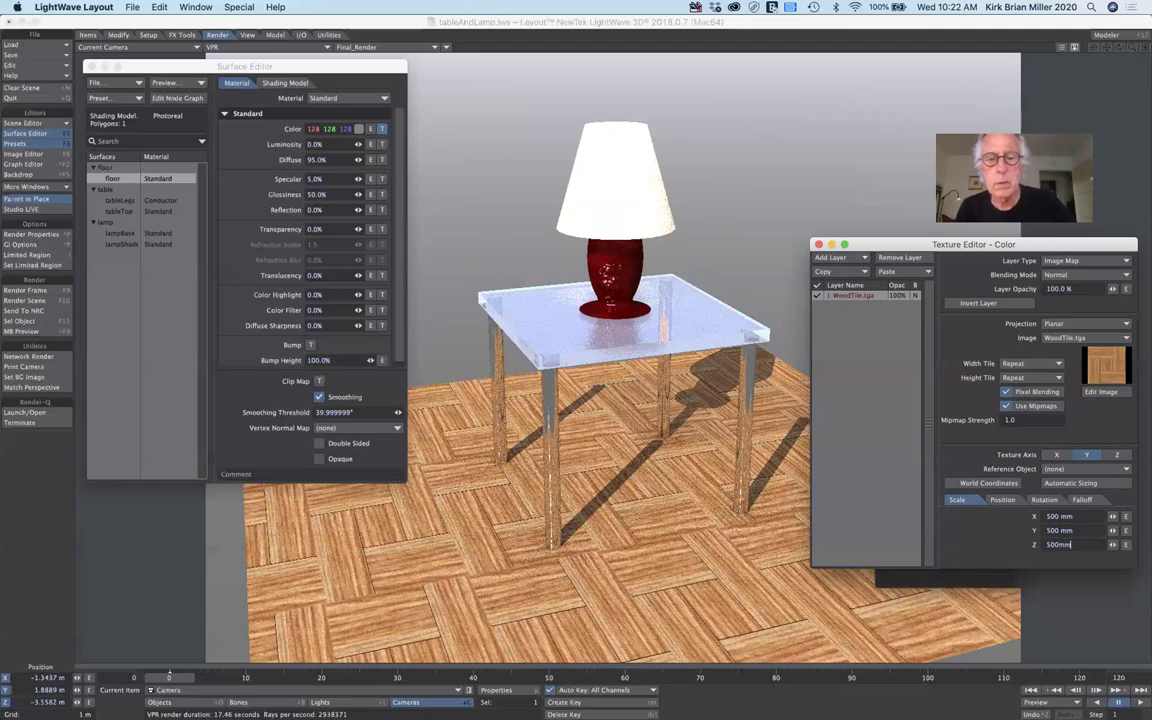
key(Tab)
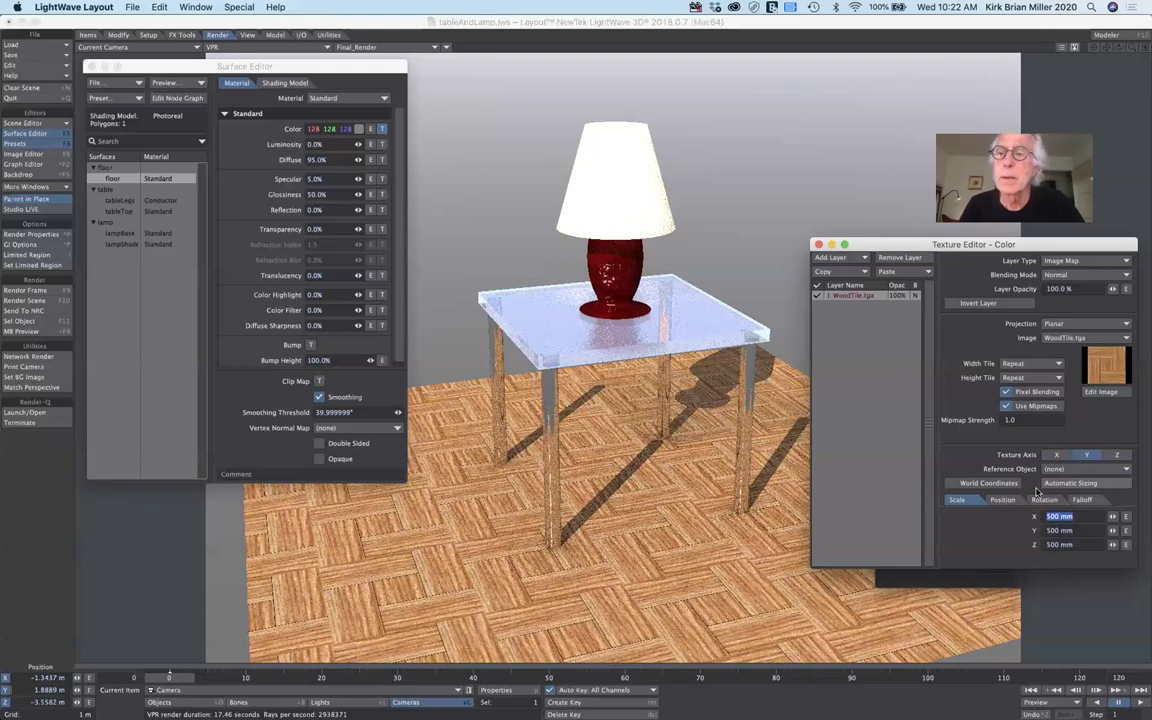
Close the color Texture Editor and the Surface Preset window.
drag(966, 244, 913, 263)
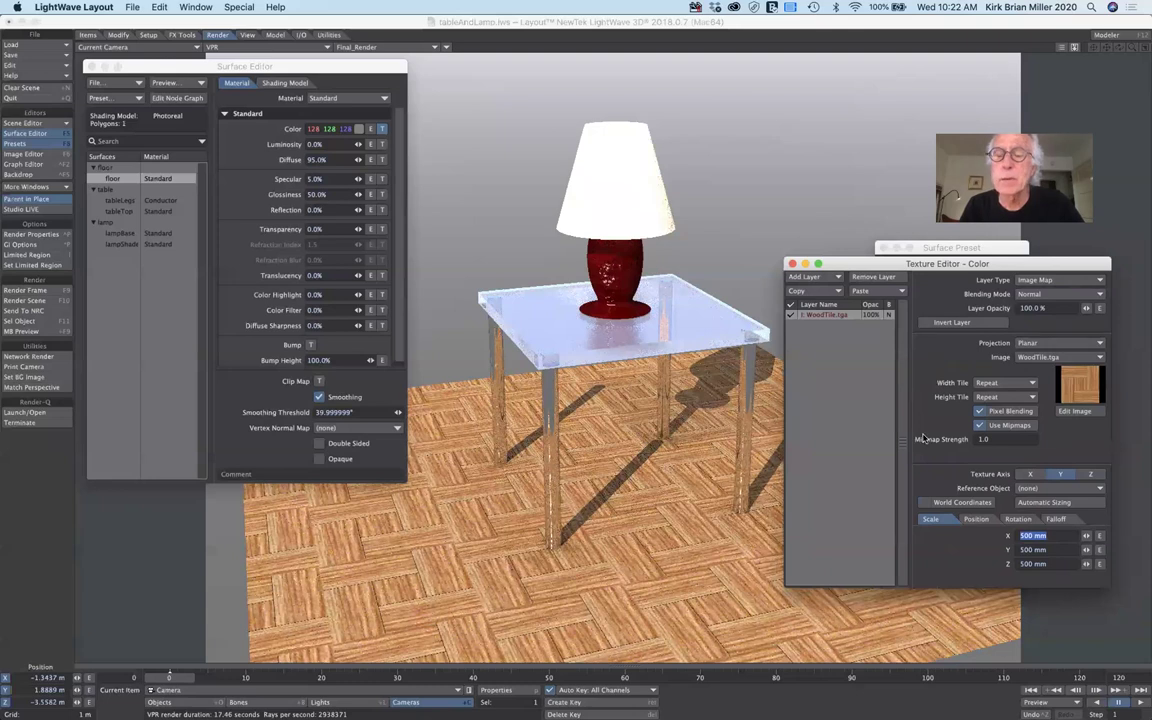
click(792, 264)
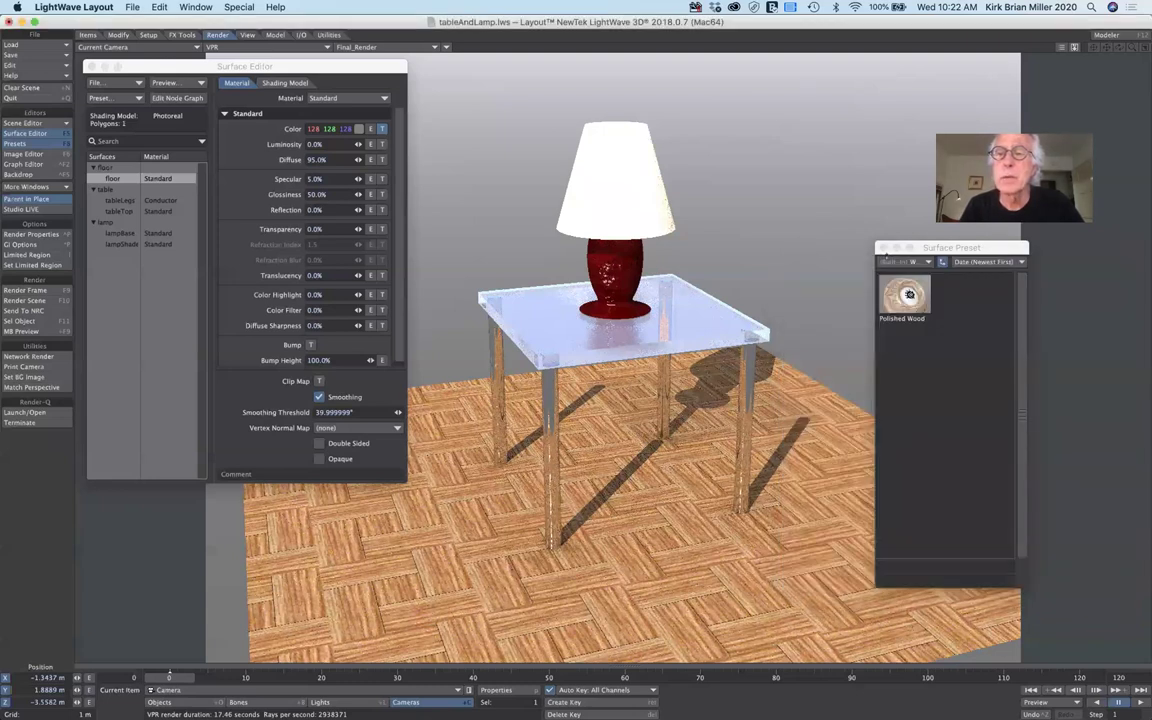
click(880, 248)
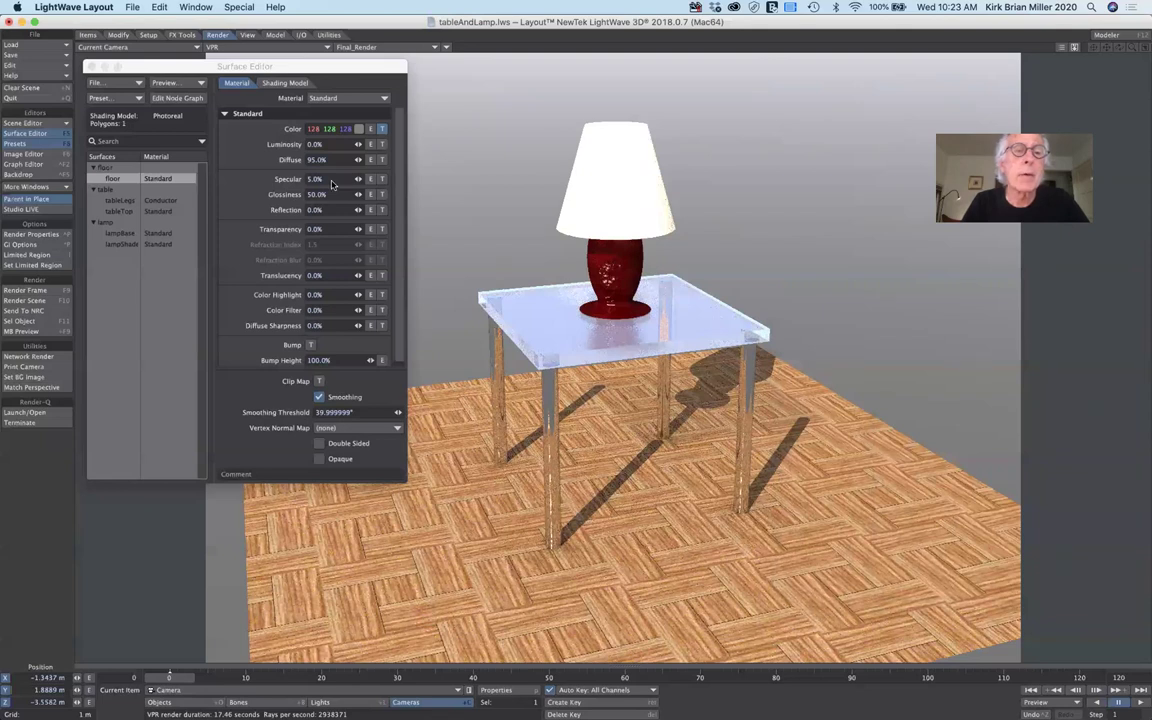
Set the floor surface's specular to 19.5%, glossiness to about 40.8% and reflection to about 10.1%.
drag(358, 178, 370, 178)
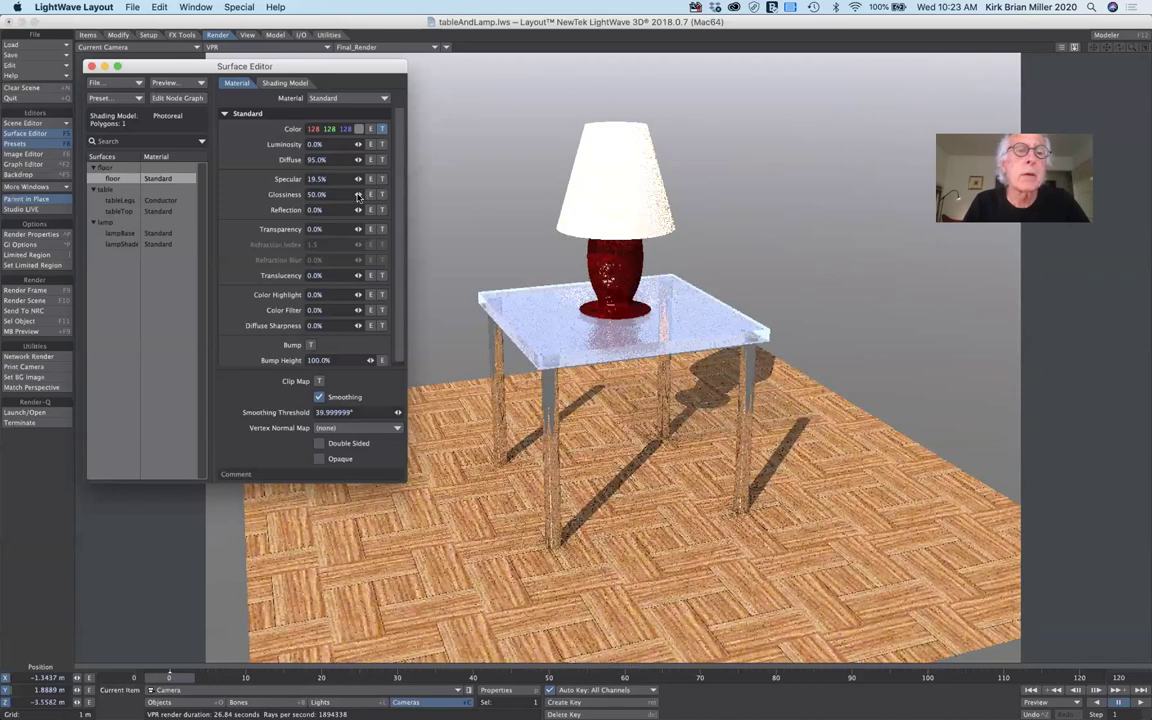
click(358, 196)
drag(358, 194, 346, 194)
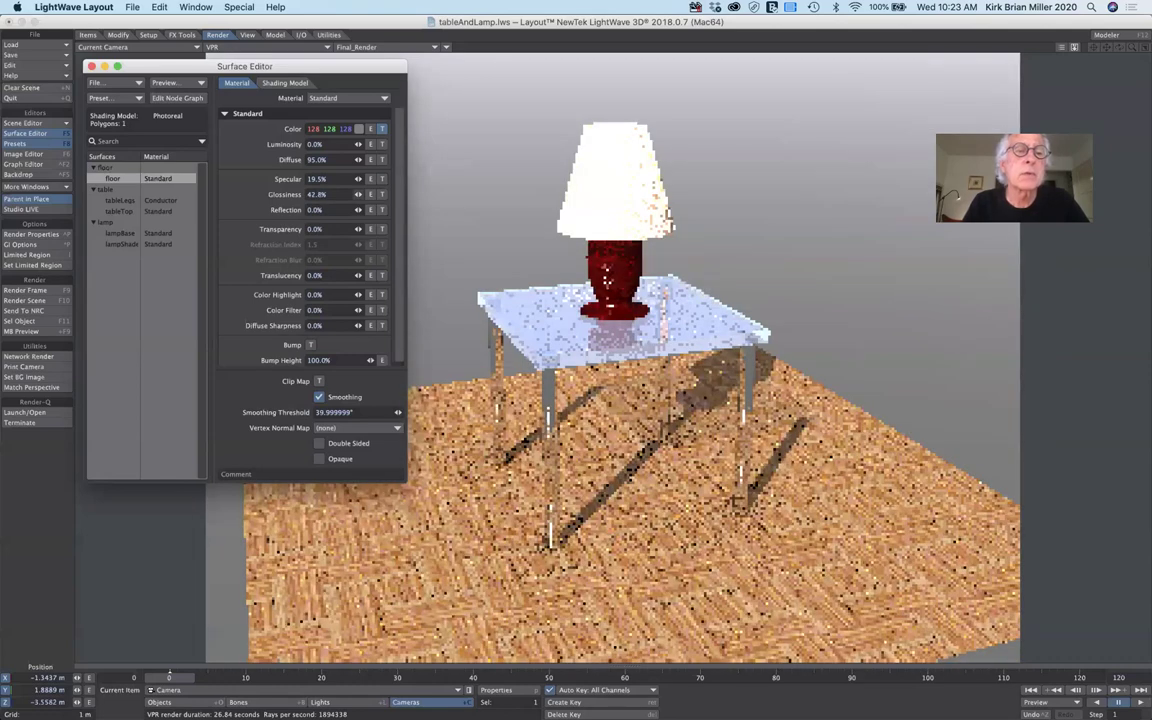
drag(358, 194, 356, 194)
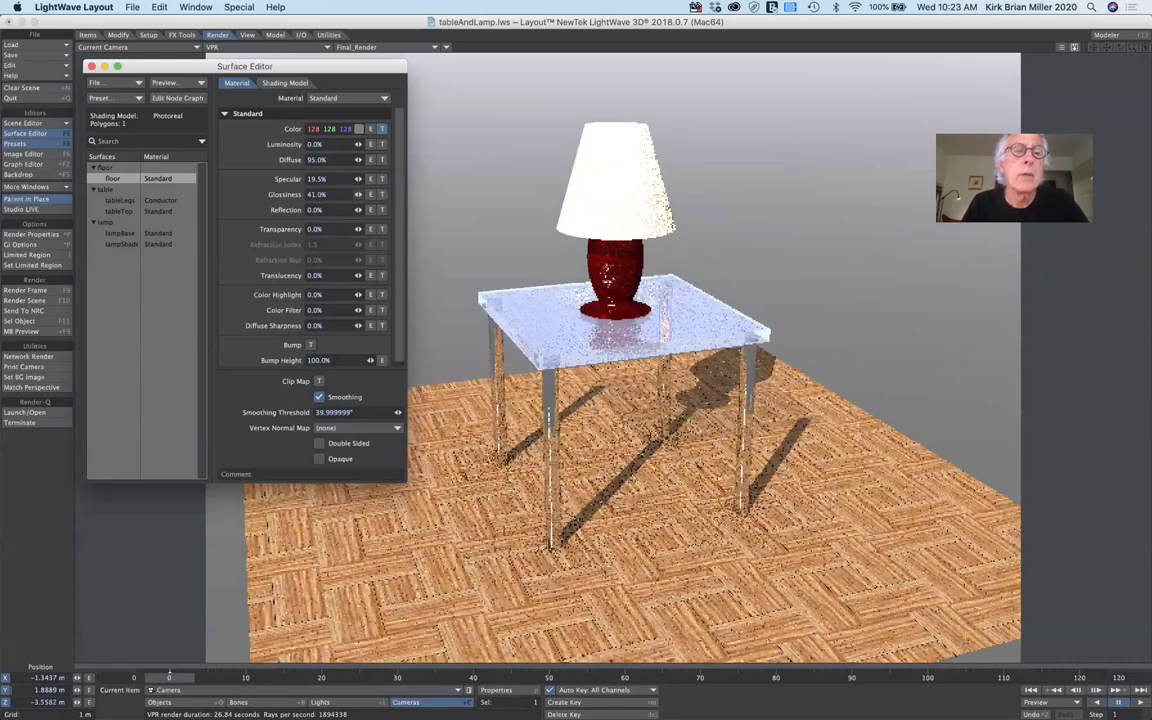
drag(358, 194, 360, 209)
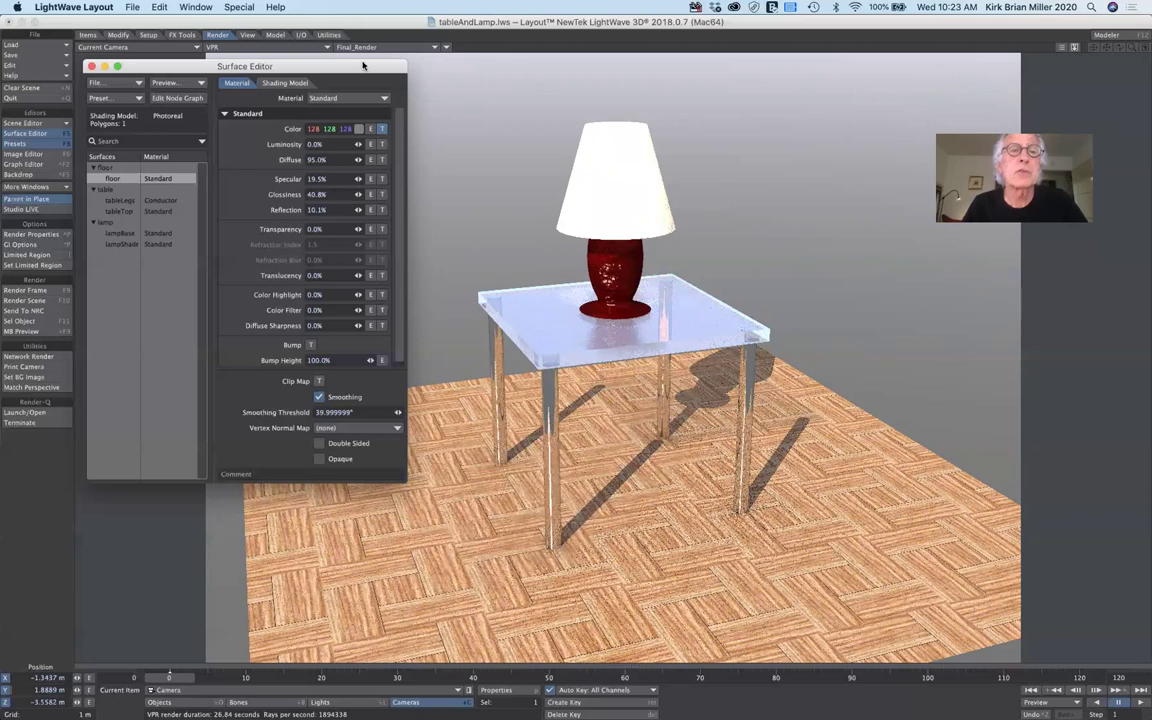
Move the Surface Editor aside to check the floor in the render preview, and close it.
drag(363, 65, 377, 121)
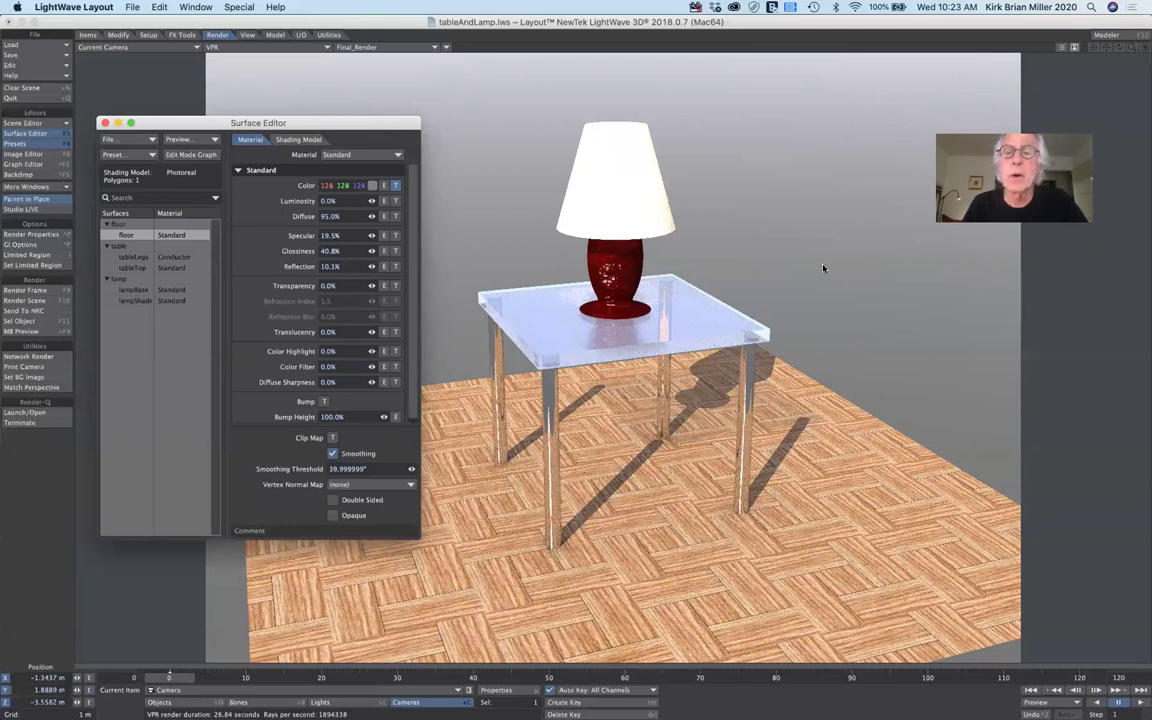
drag(300, 122, 605, 249)
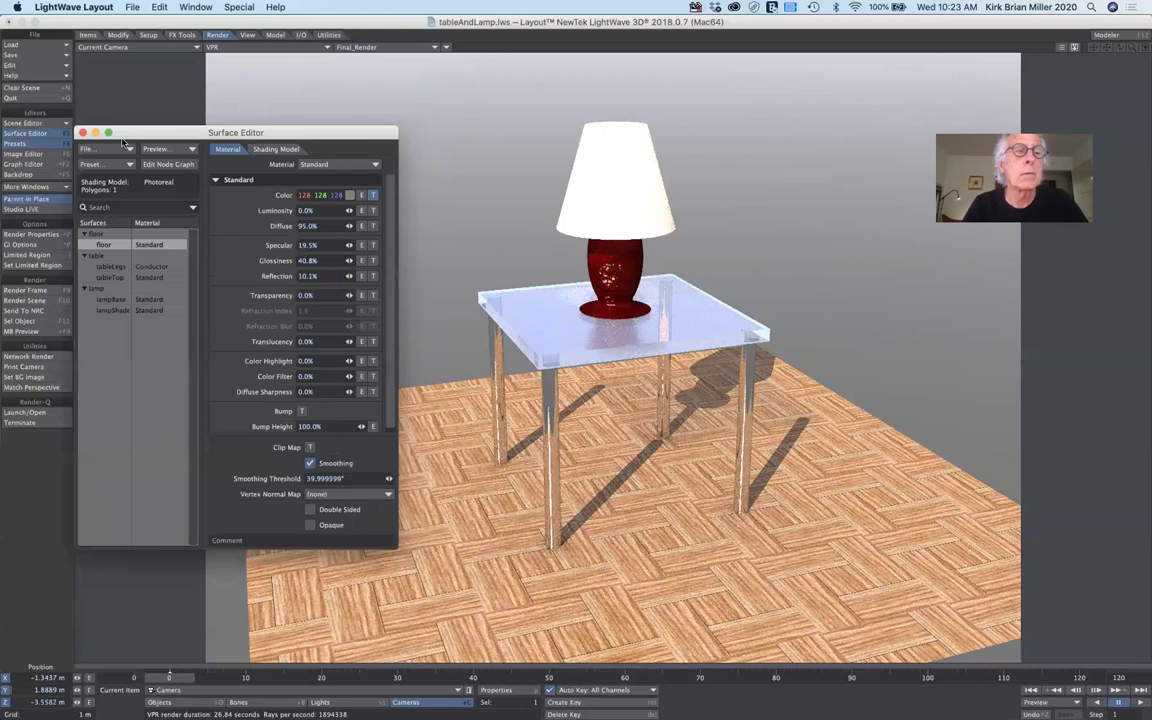
drag(126, 131, 162, 90)
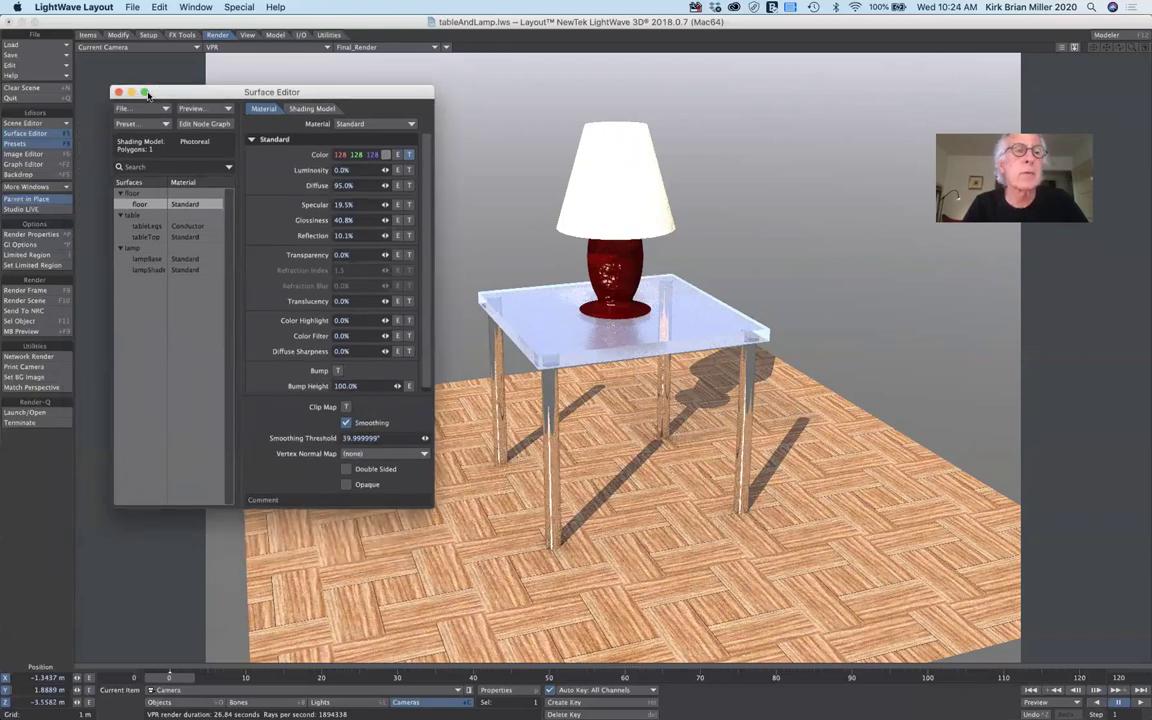
click(117, 93)
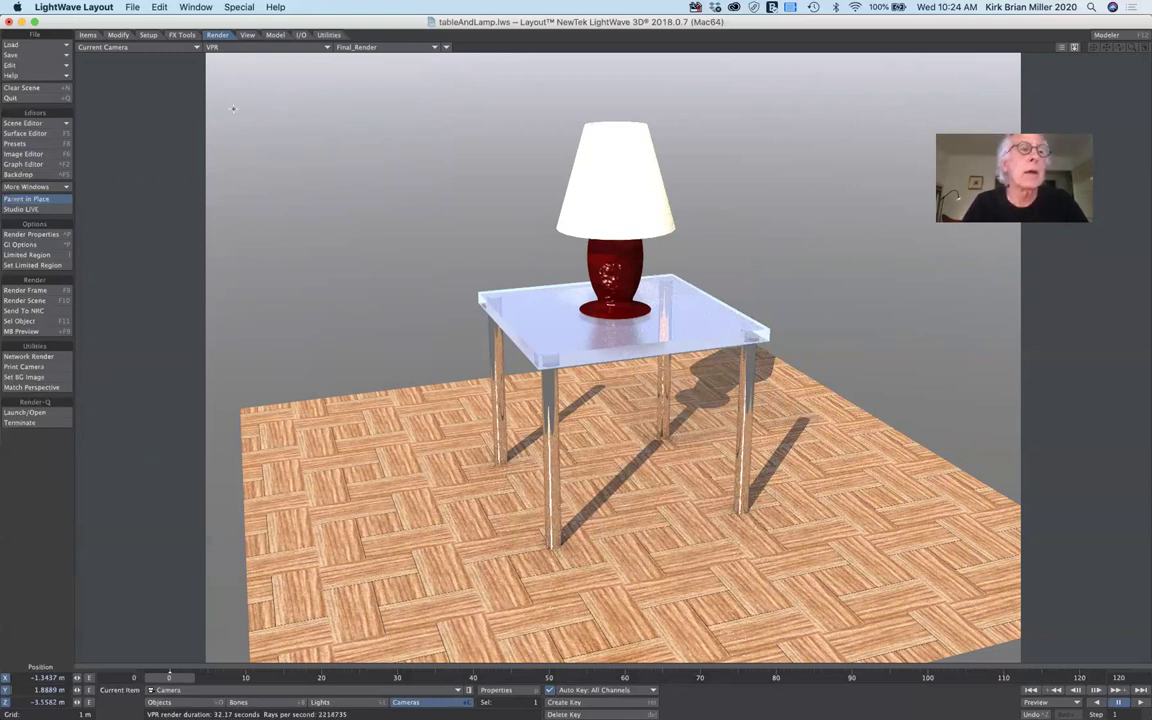
Switch the viewport to Perspective to view the whole table, lamp and floor.
click(152, 47)
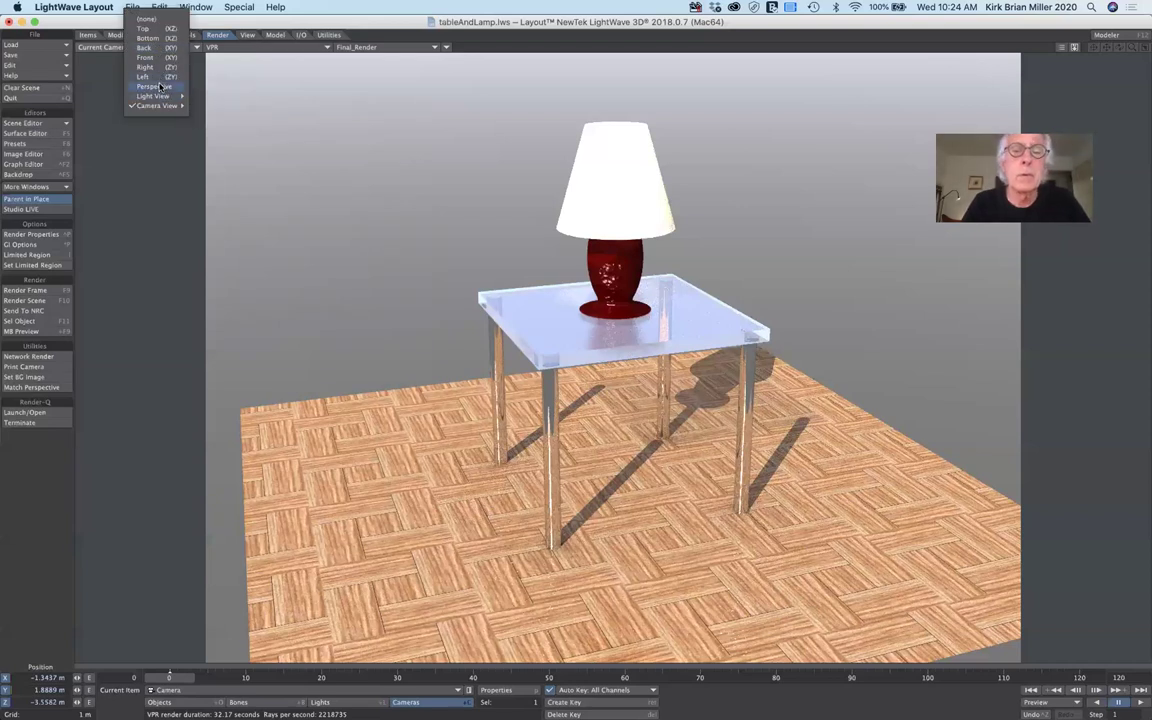
click(153, 86)
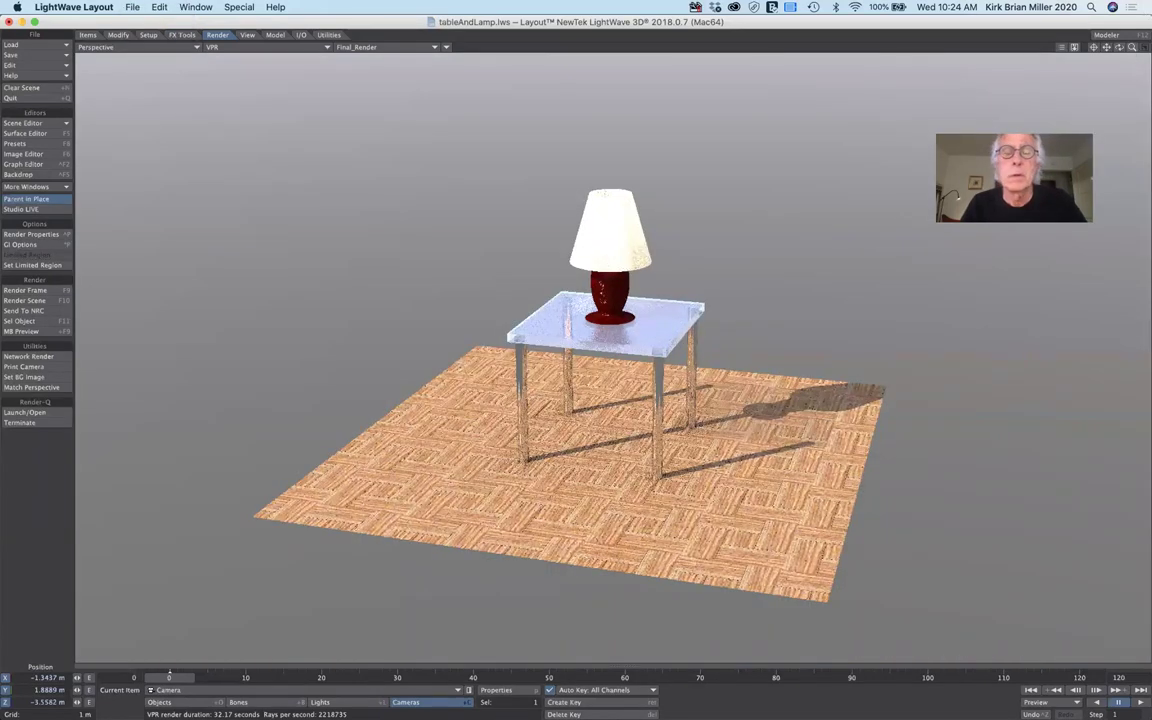
key(comma)
key(comma)
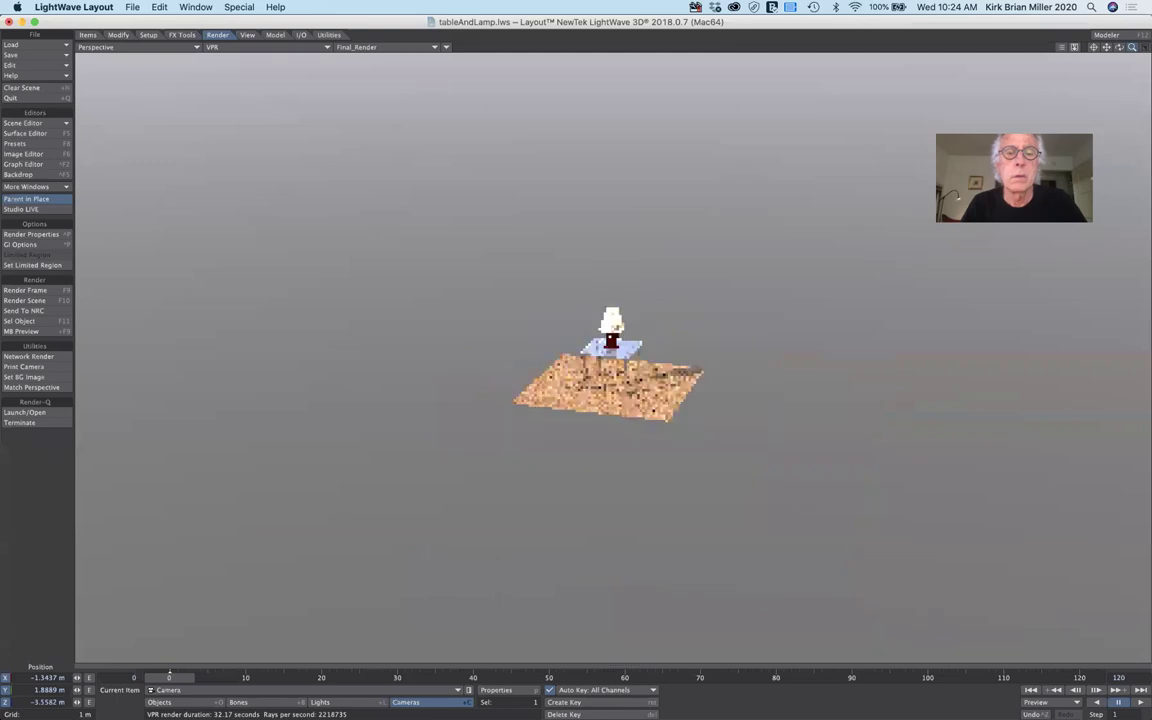
key(period)
key(period)
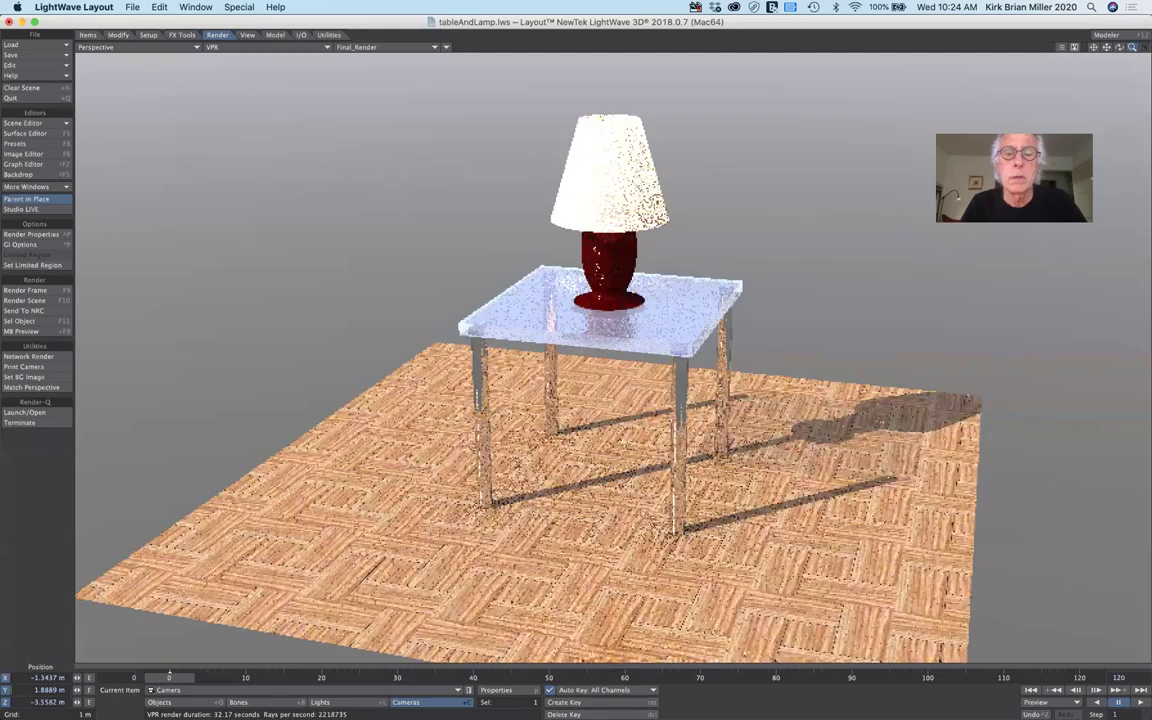
key(comma)
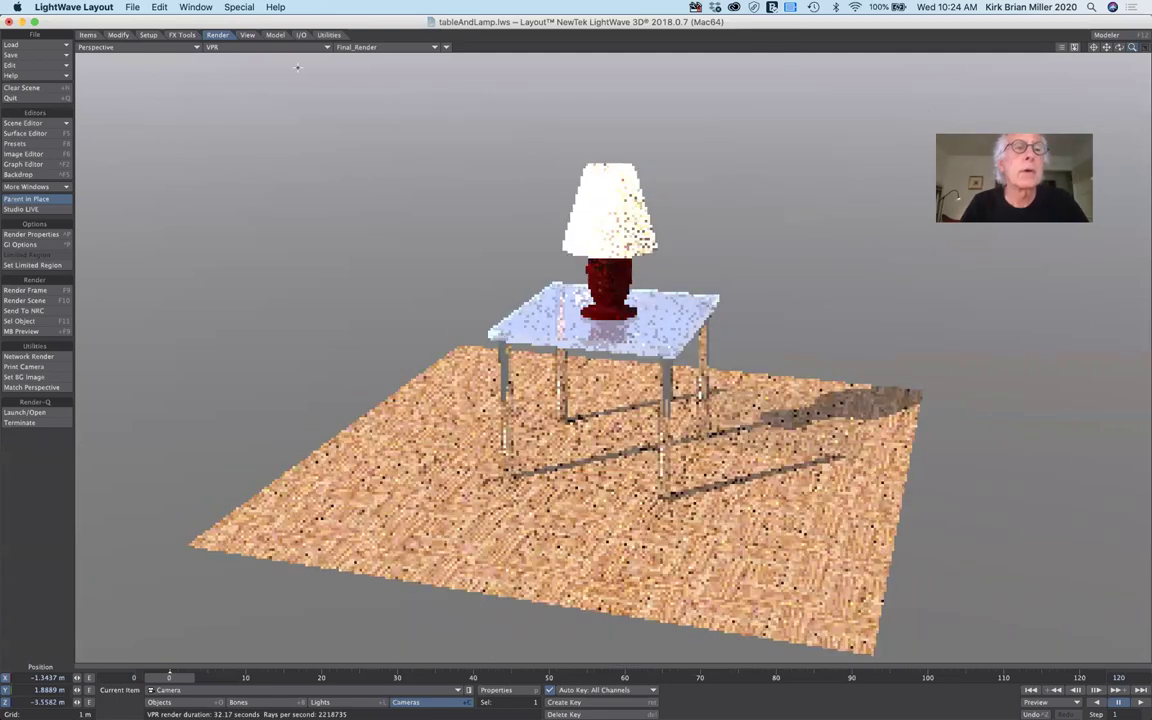
Display the scene as Textured Shaded Solid with the light and camera in view.
click(254, 50)
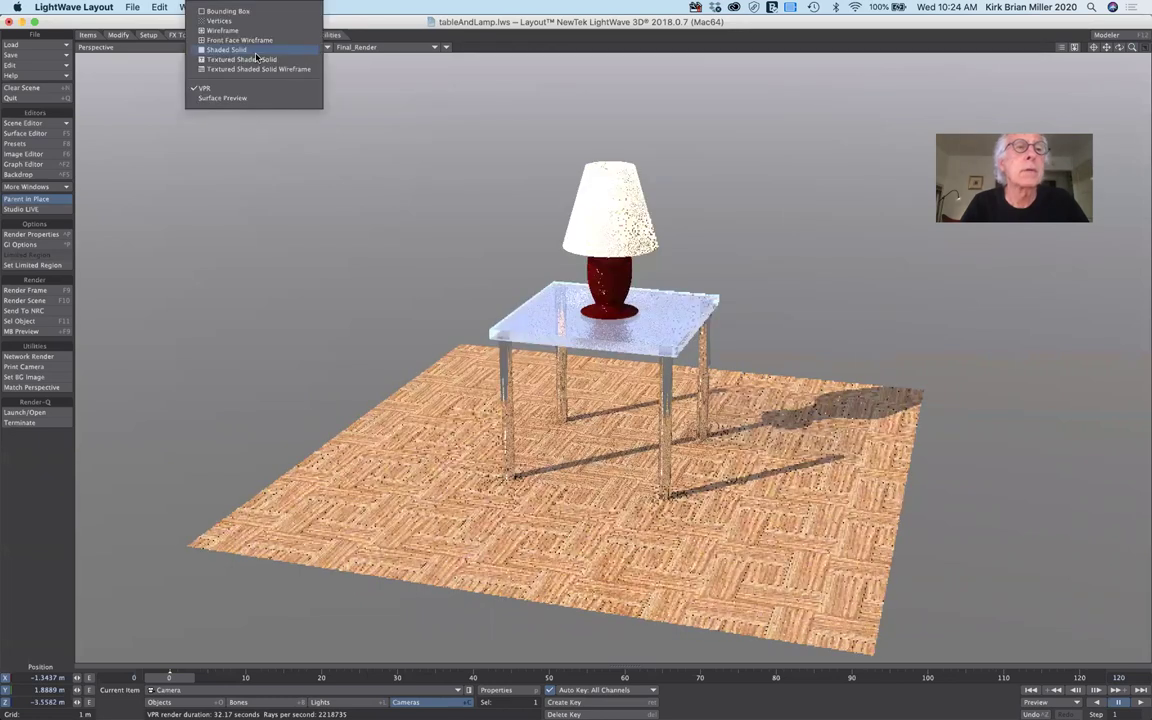
click(254, 59)
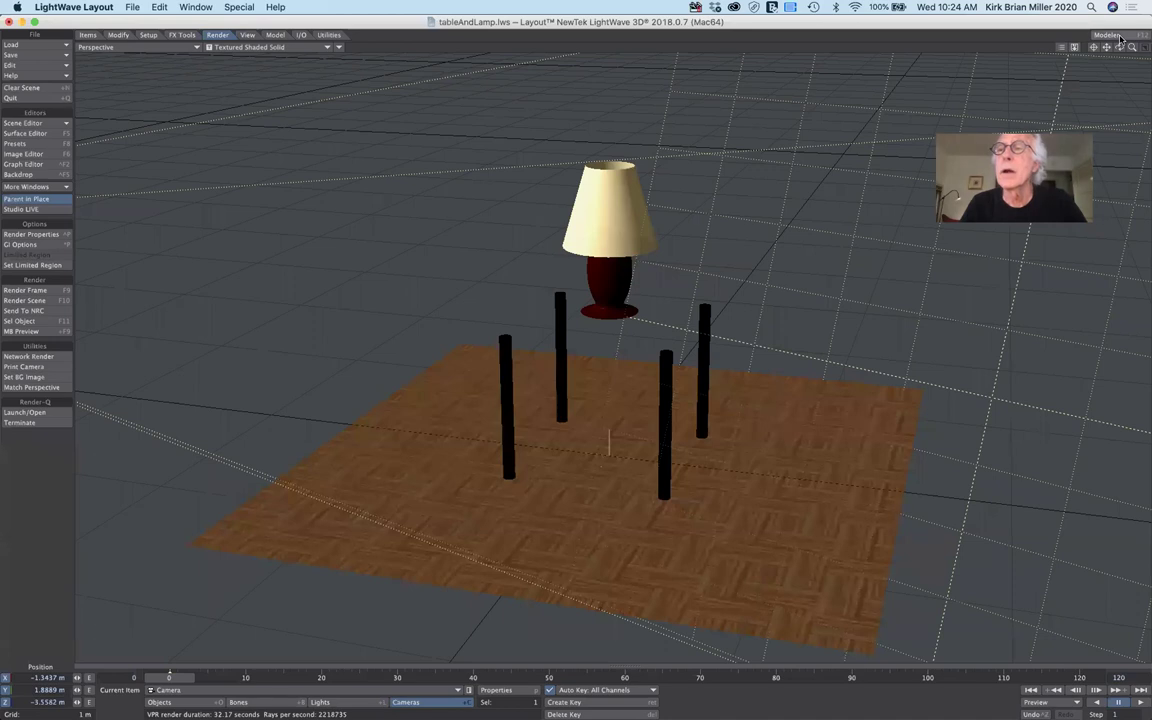
drag(1138, 45, 1009, 52)
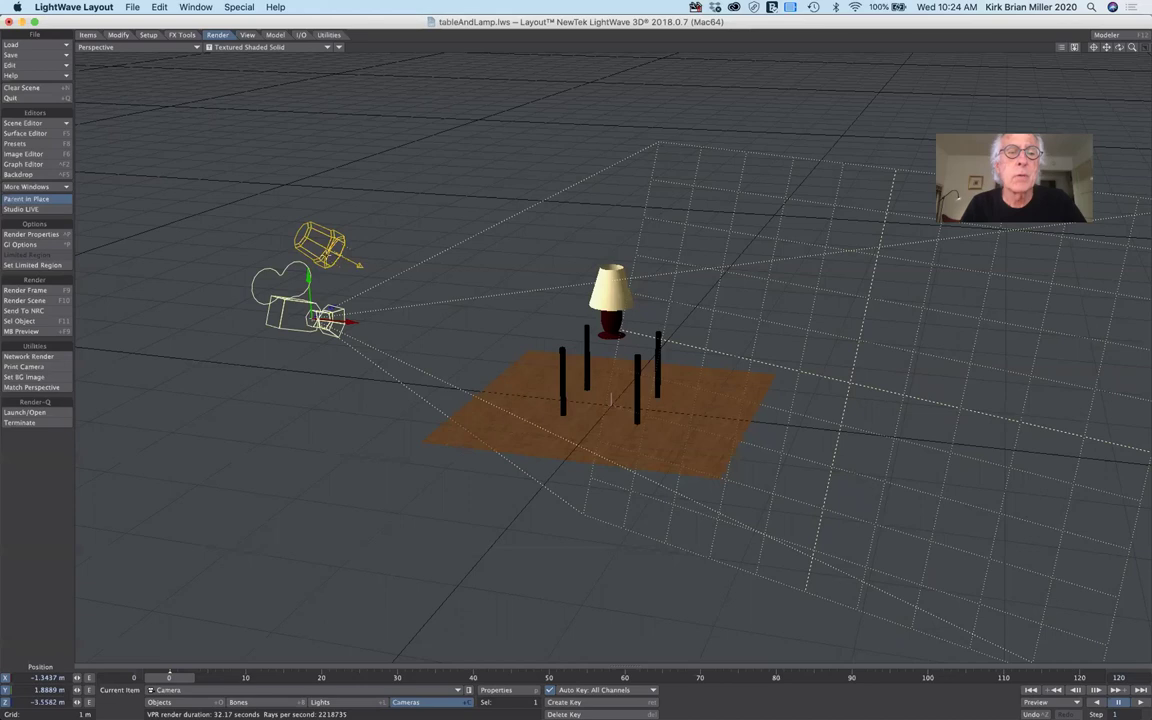
Select the scene's light, open its properties and choose Distant as the light type.
key(shift+l)
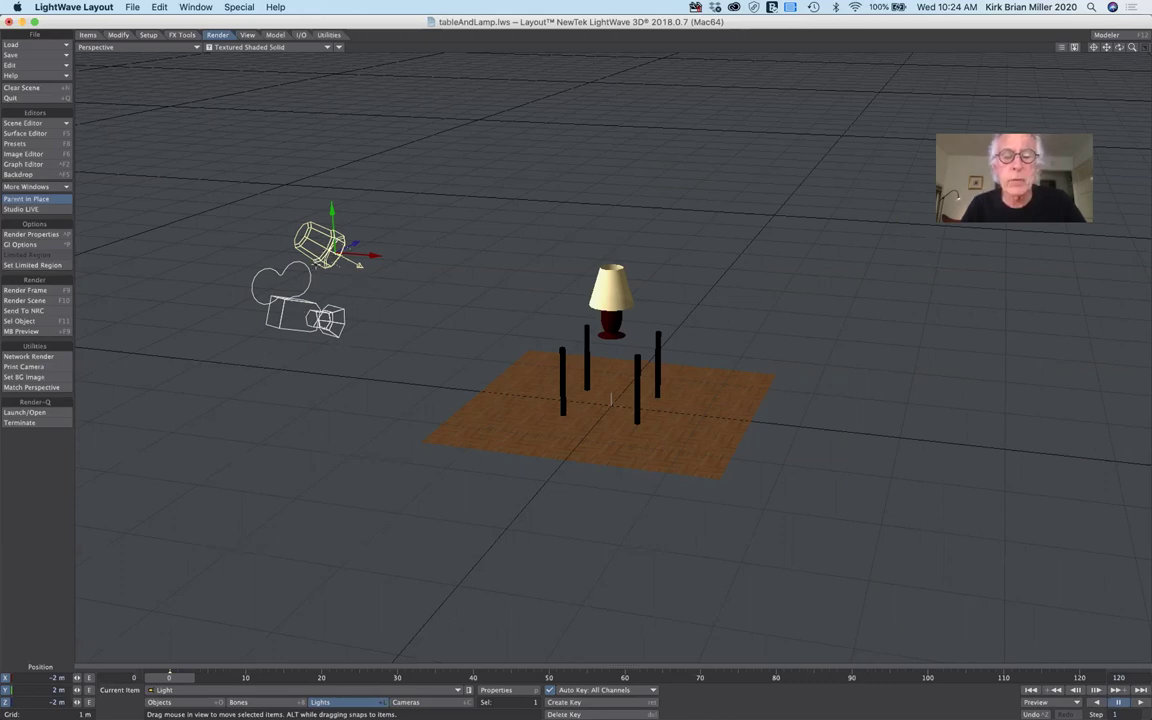
click(495, 690)
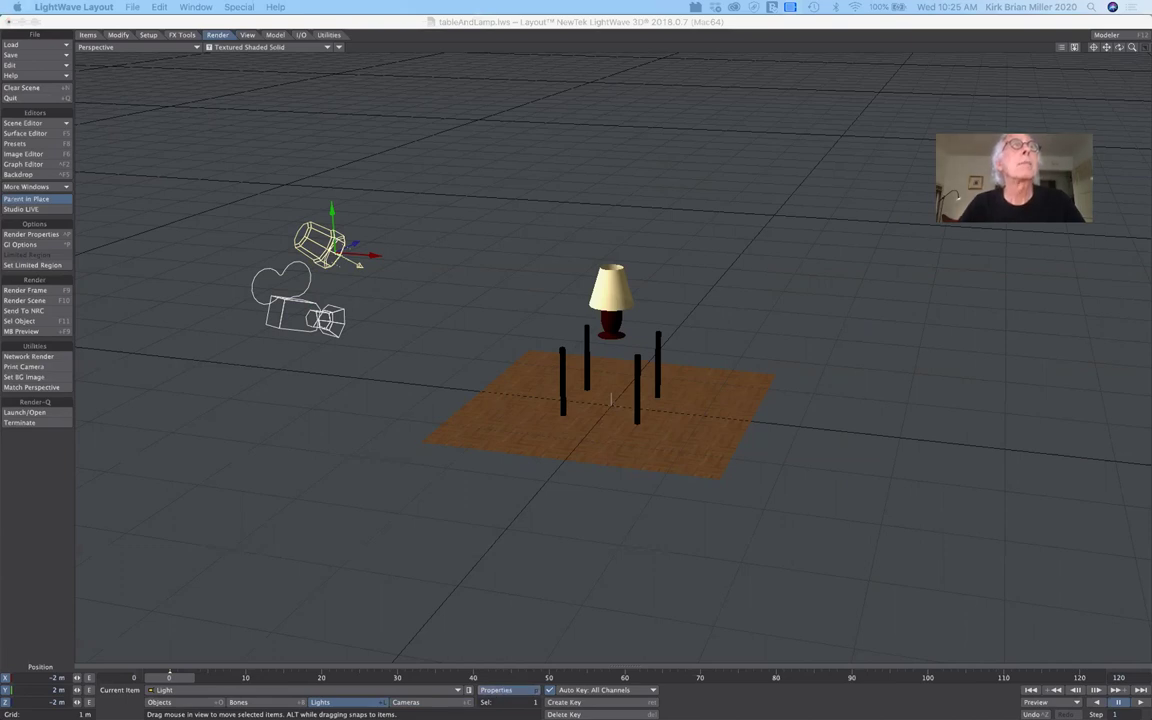
drag(395, 75, 891, 264)
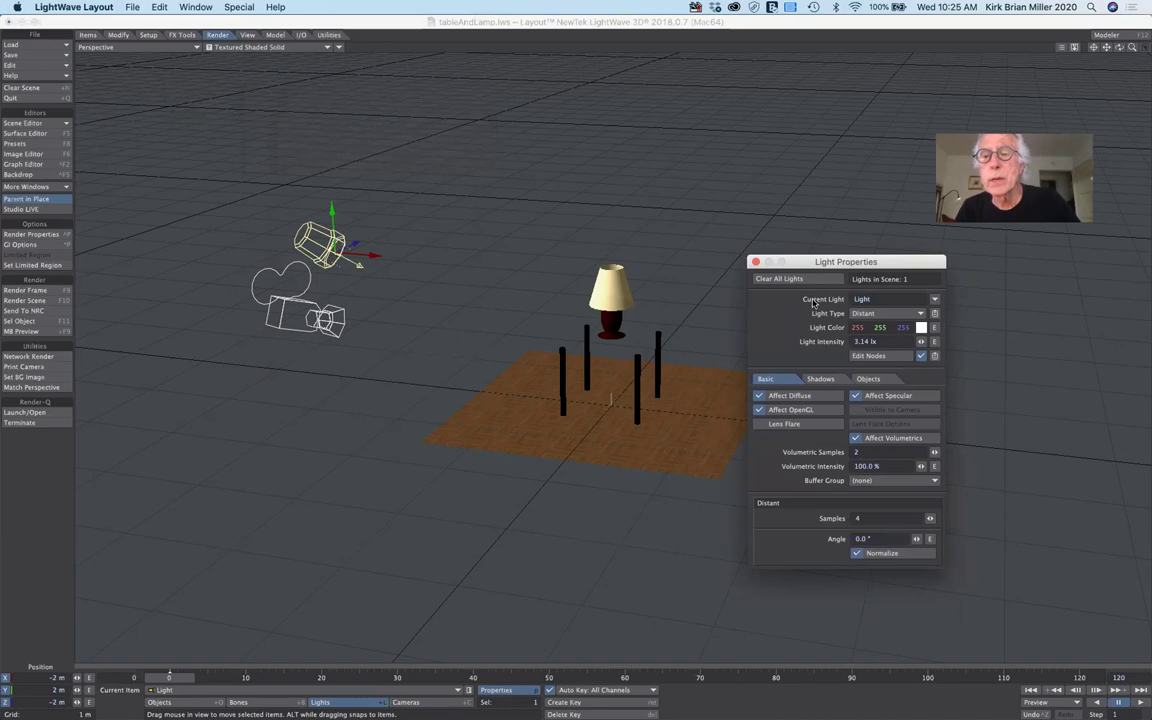
click(878, 316)
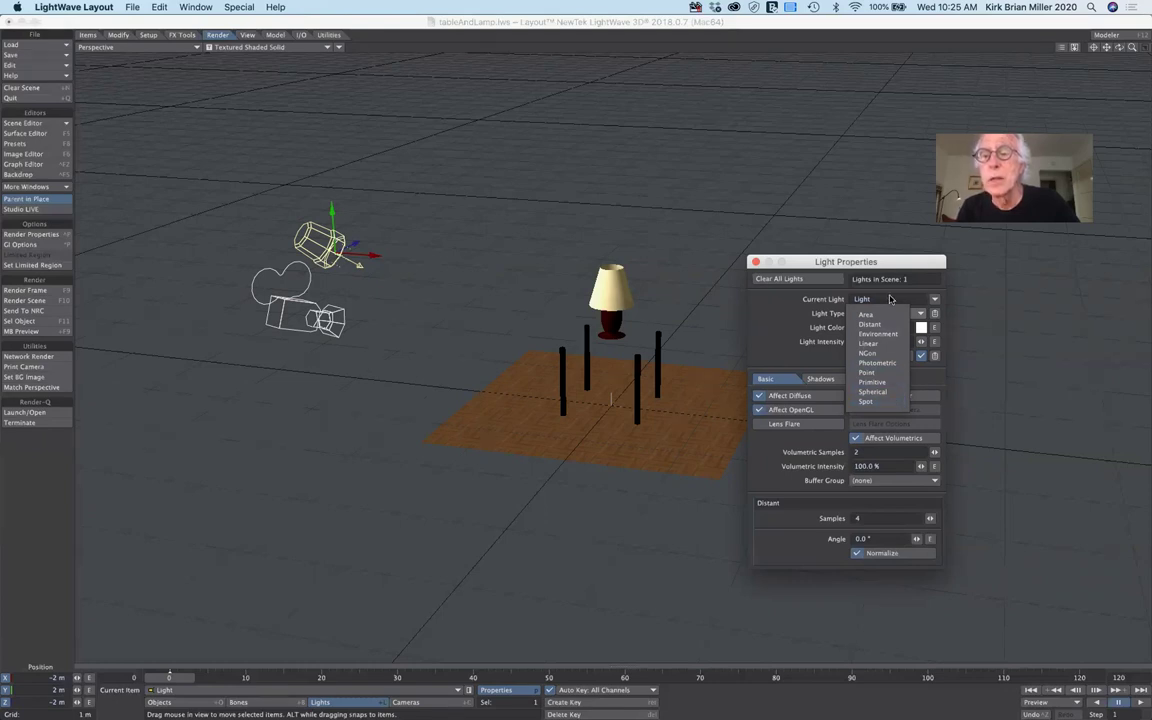
click(879, 324)
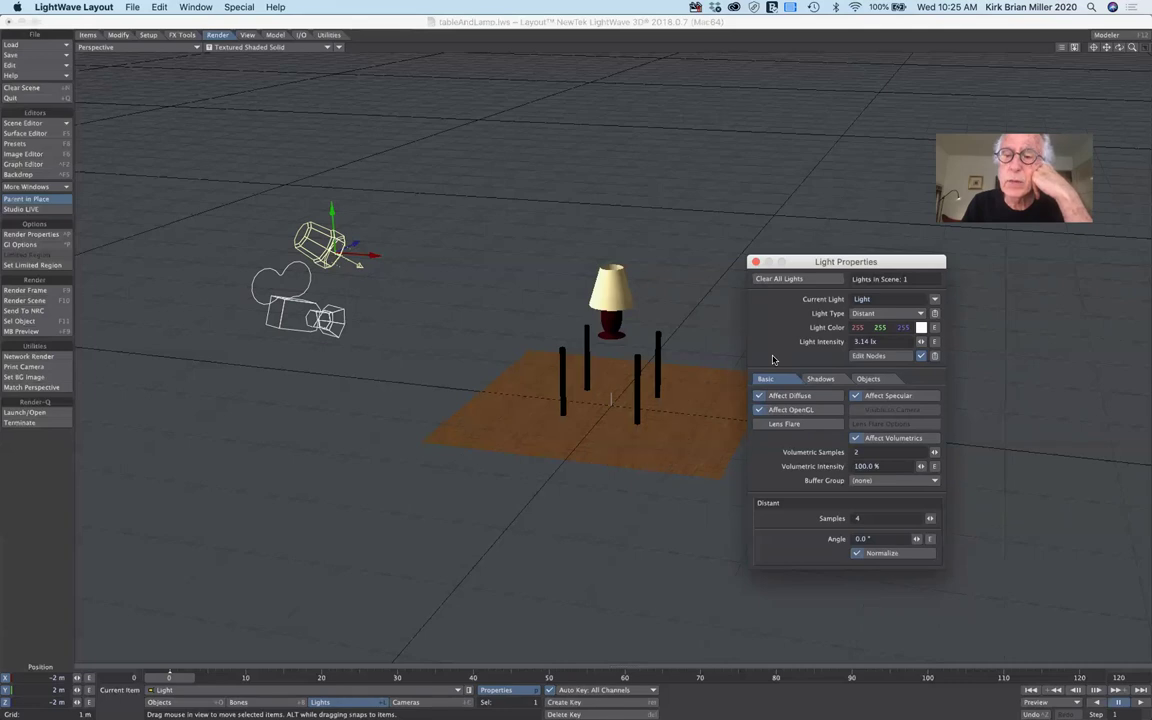
Examine the light's color choices without picking one, and close the Light Properties window.
click(921, 328)
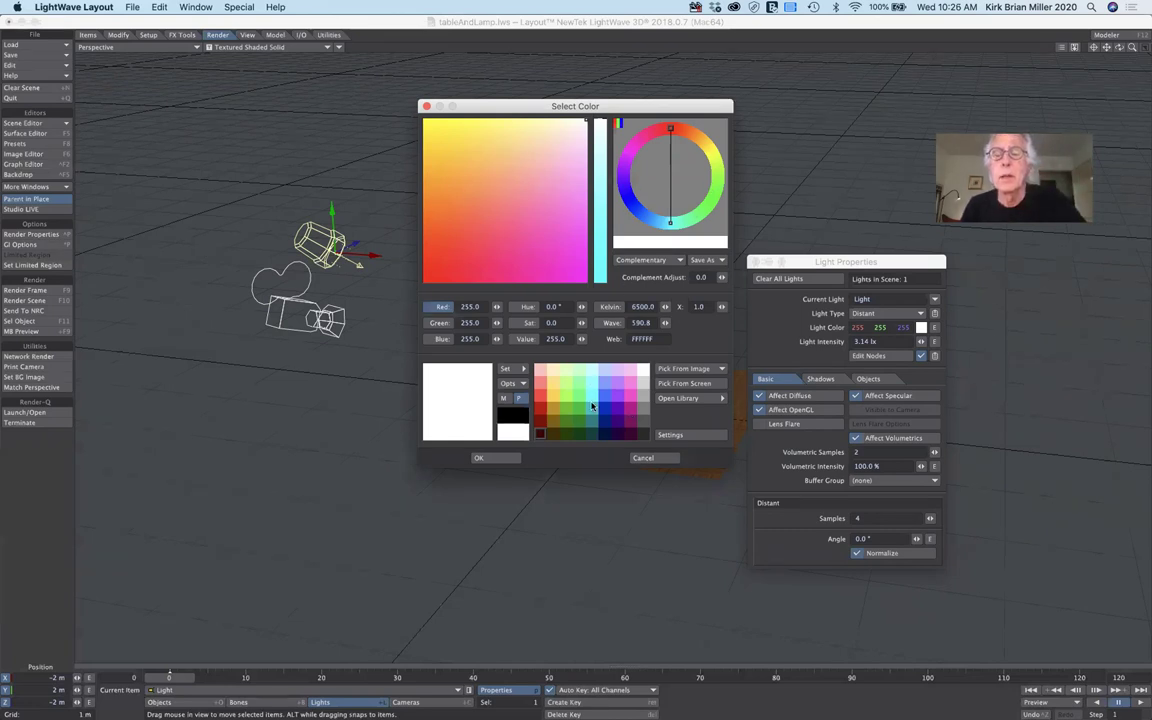
click(643, 458)
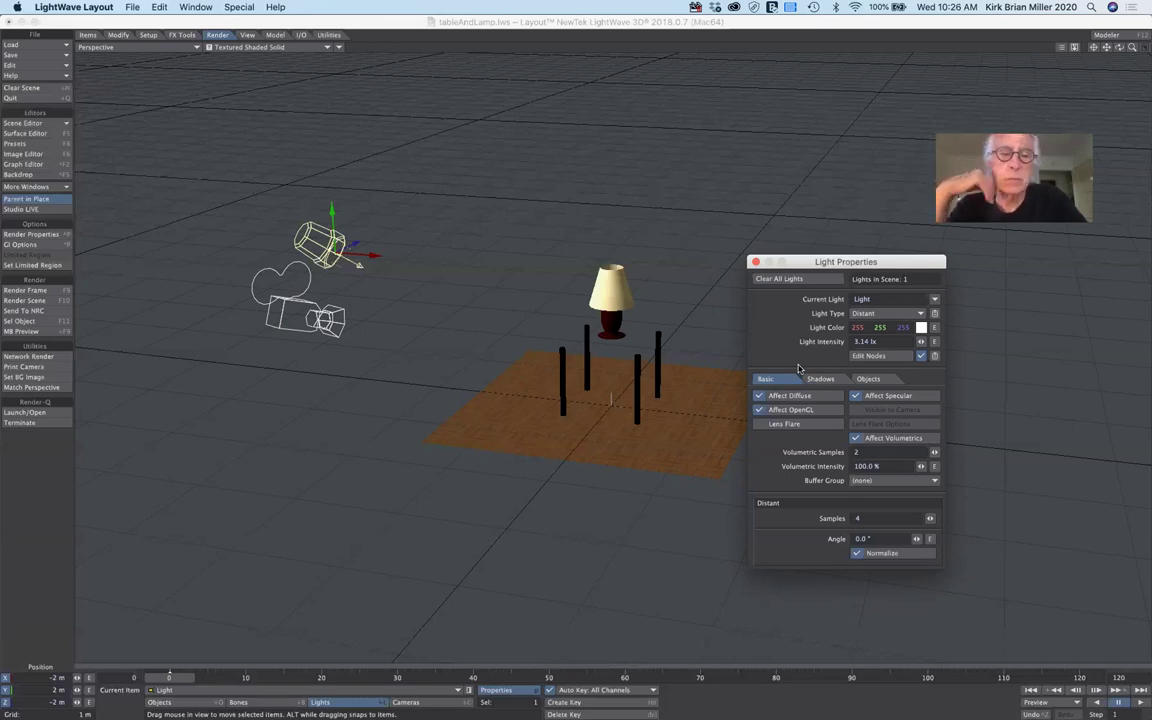
click(756, 263)
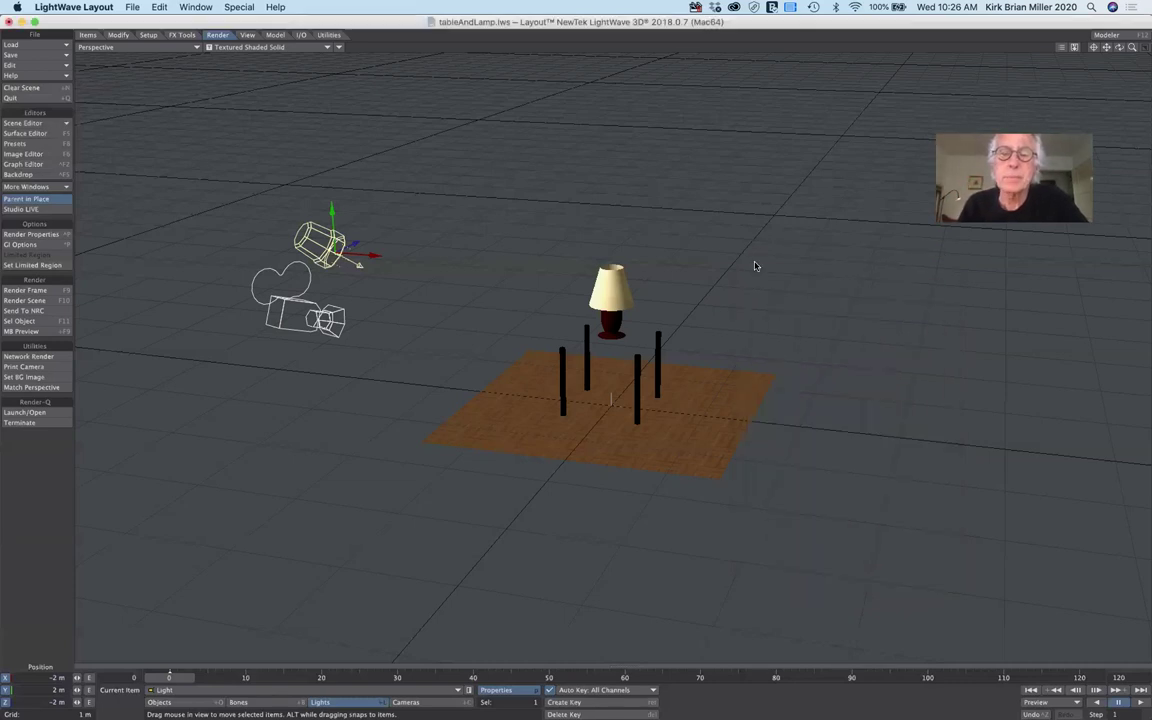
Return the viewport to the current camera's view with VPR rendering.
click(145, 48)
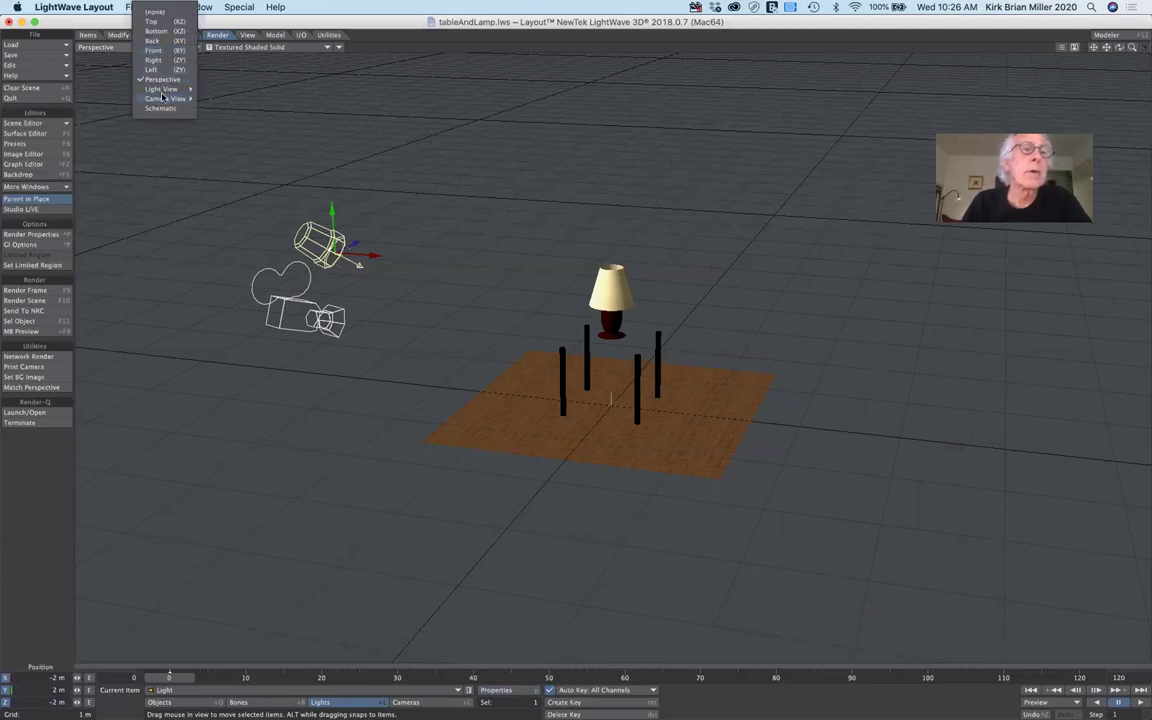
mouse_move(150, 98)
click(228, 99)
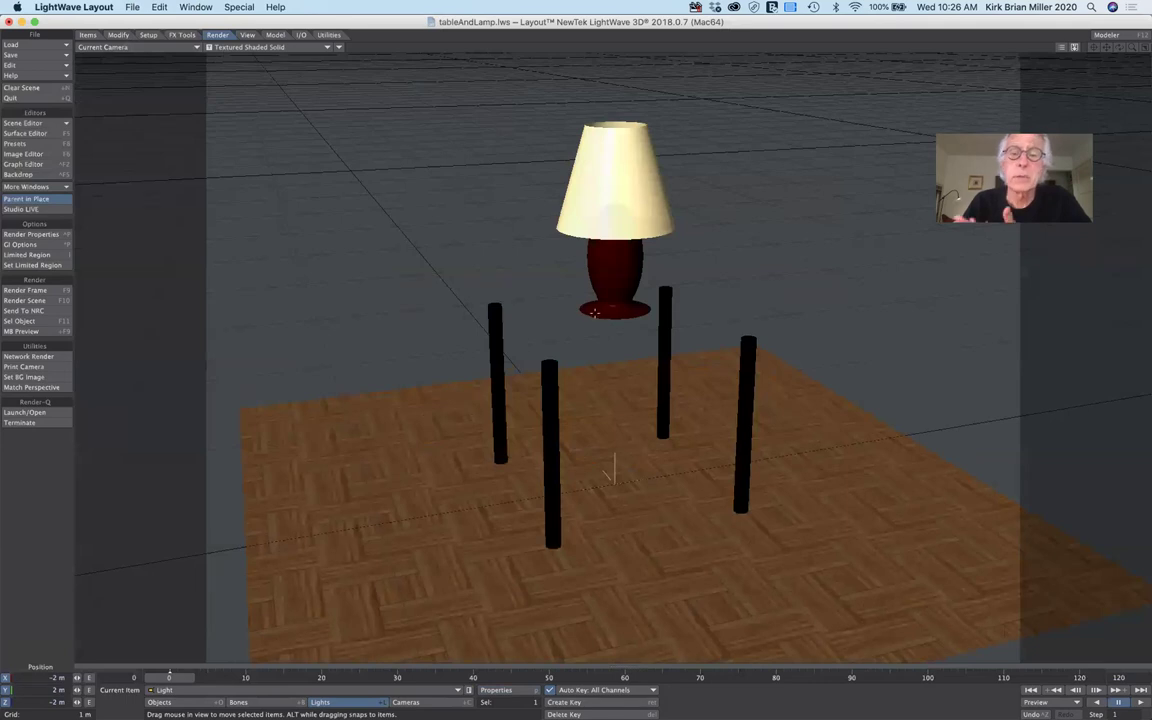
click(274, 50)
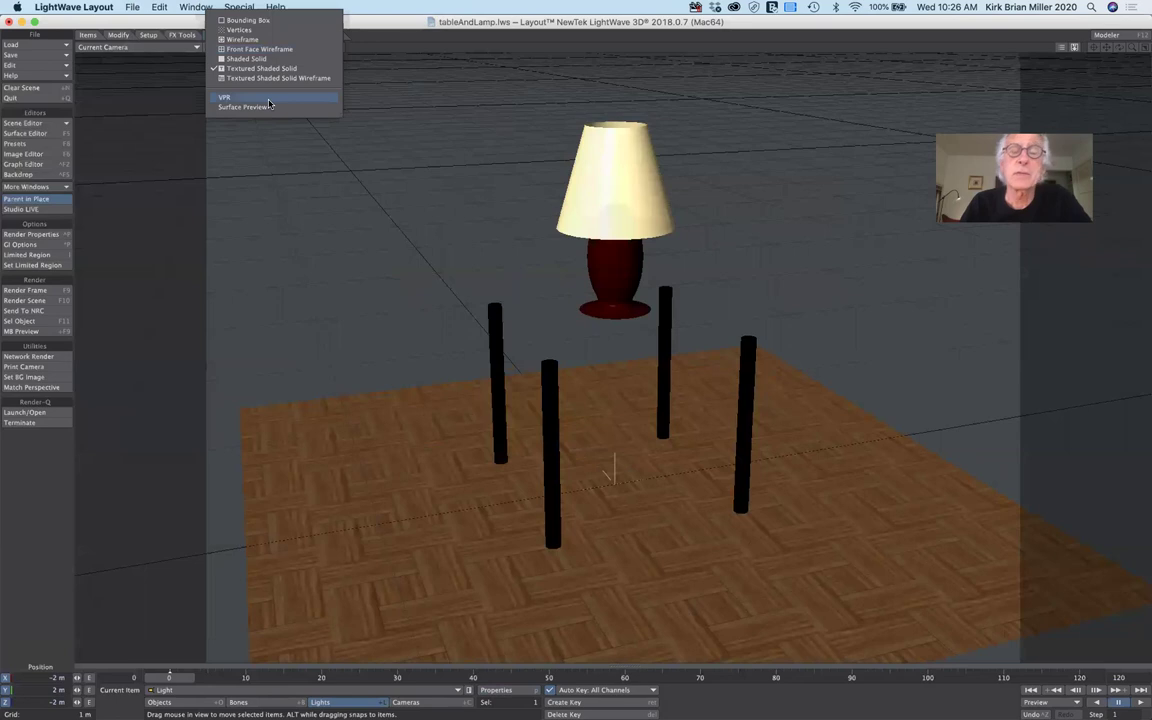
click(267, 99)
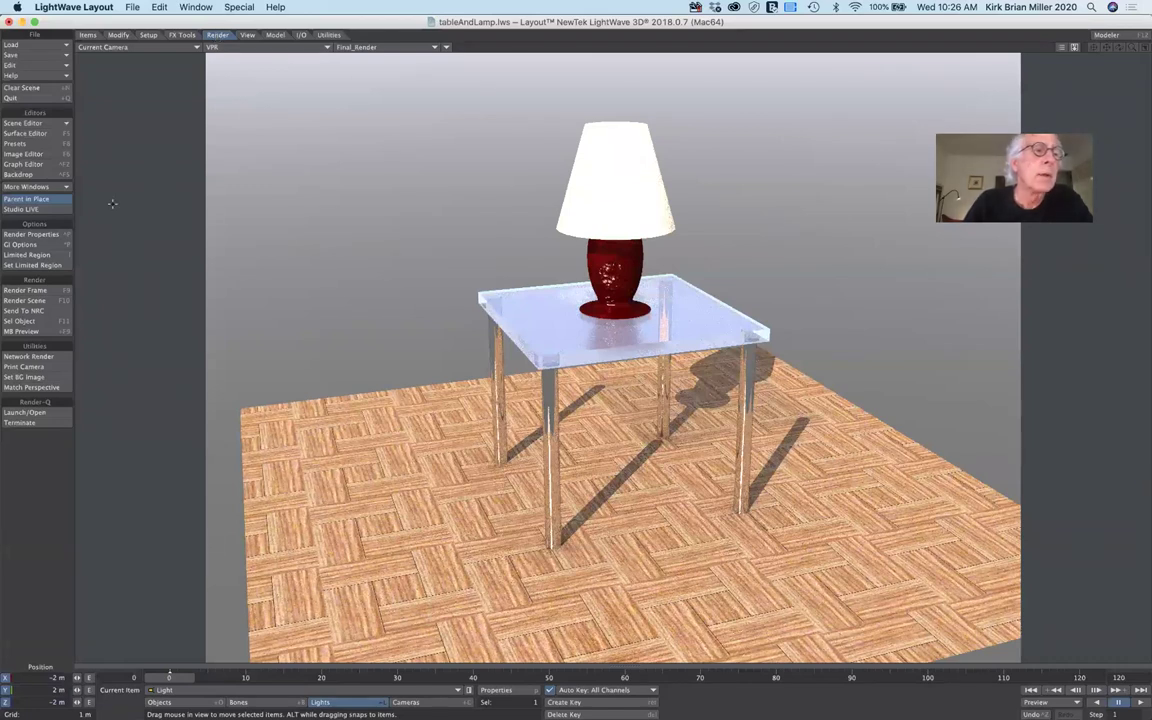
Open the backdrop effects settings and turn off the gradient backdrop.
click(40, 178)
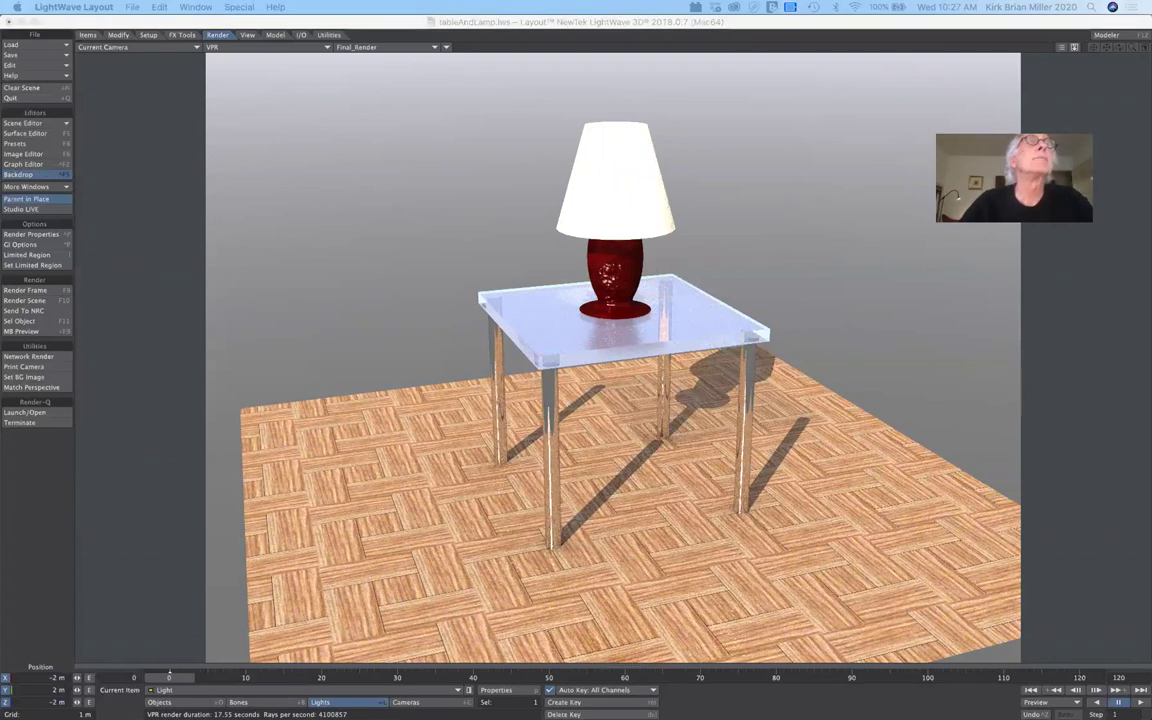
drag(388, 159, 369, 135)
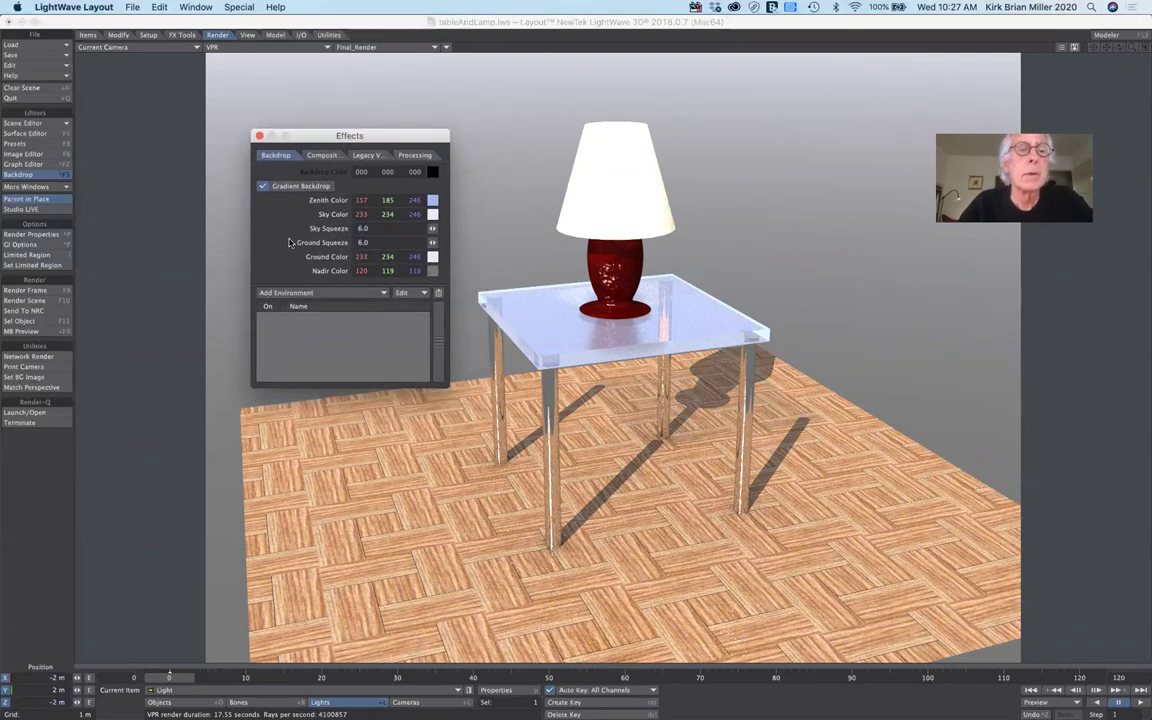
click(263, 187)
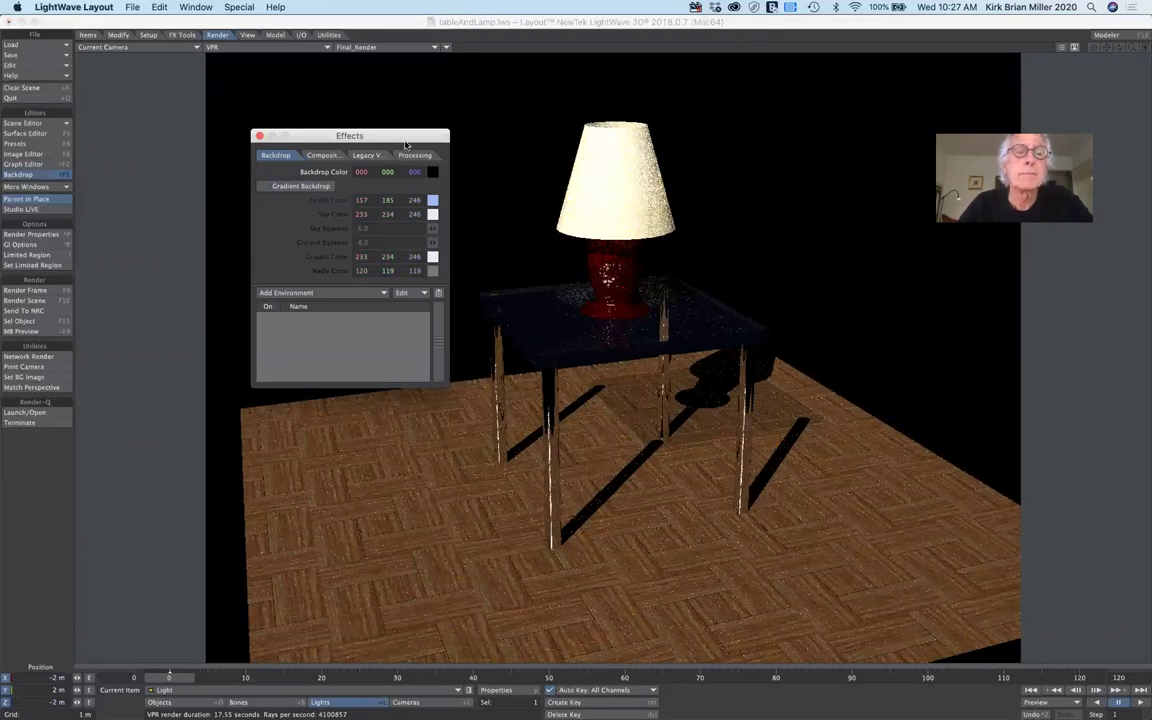
Set the solid backdrop color to dark gray (85, 85, 85).
drag(405, 146, 398, 107)
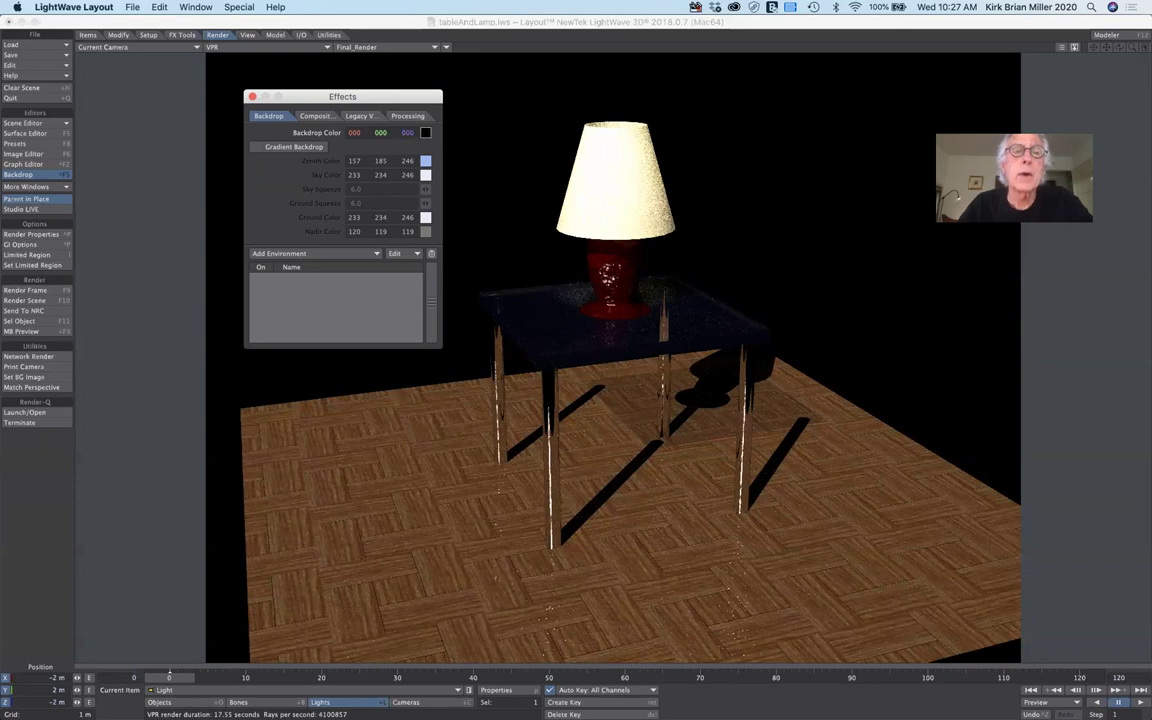
click(425, 132)
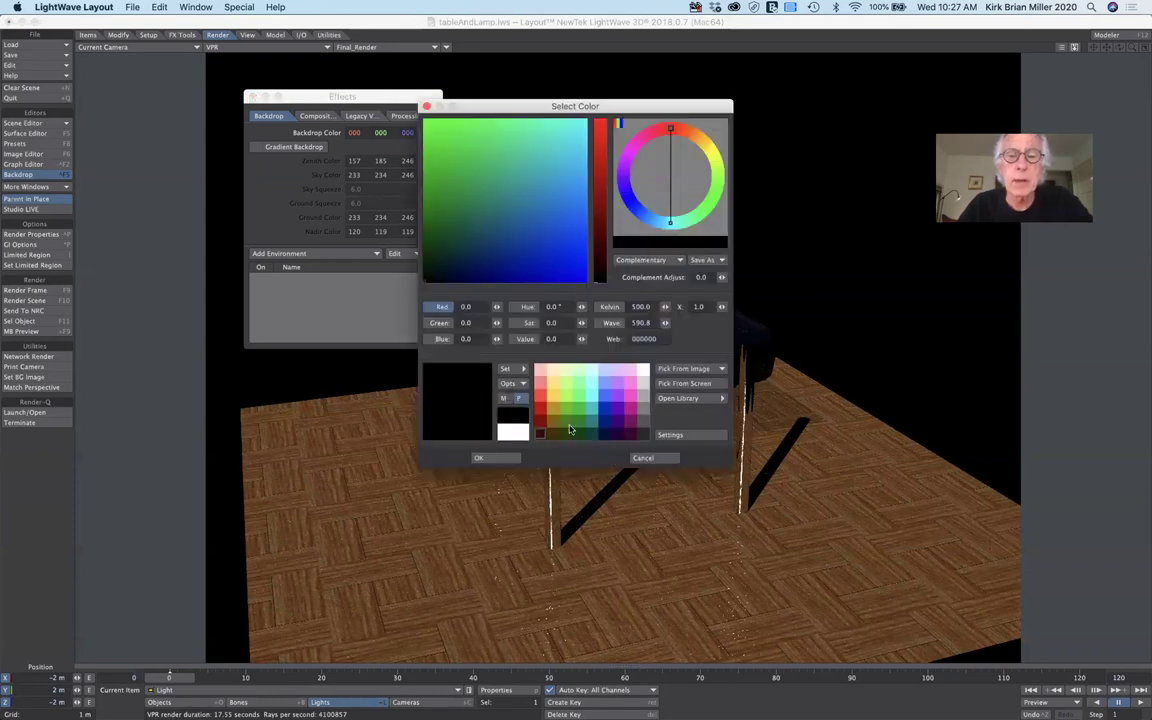
click(644, 421)
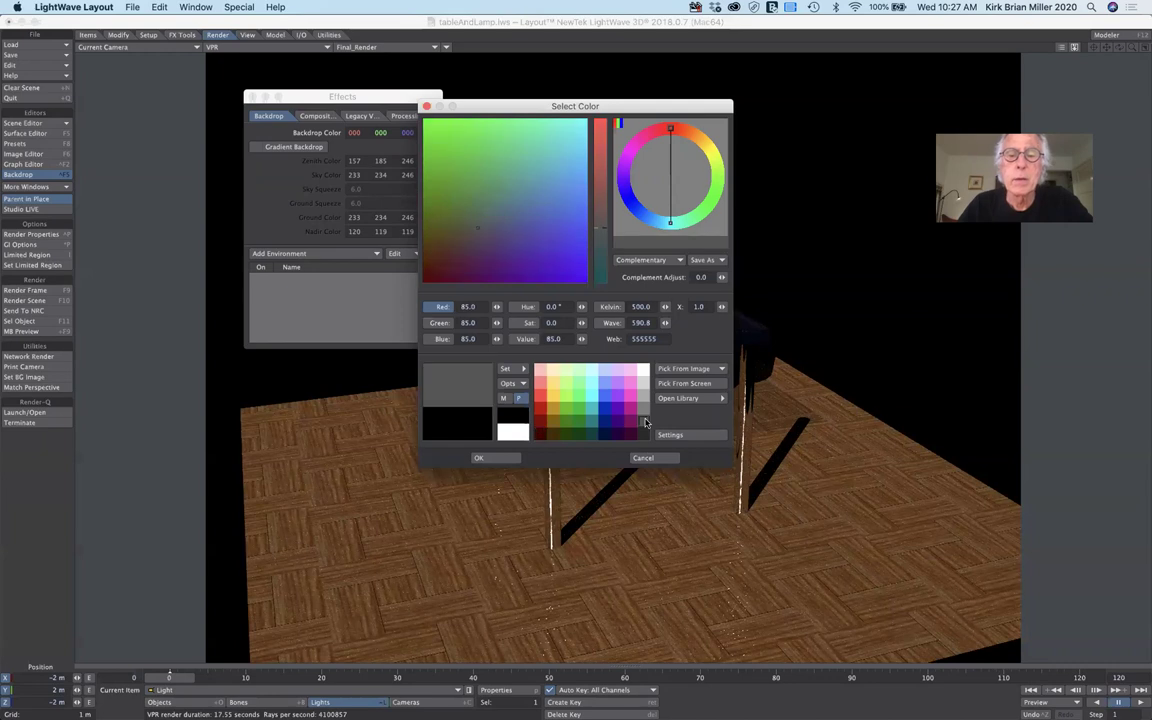
click(480, 458)
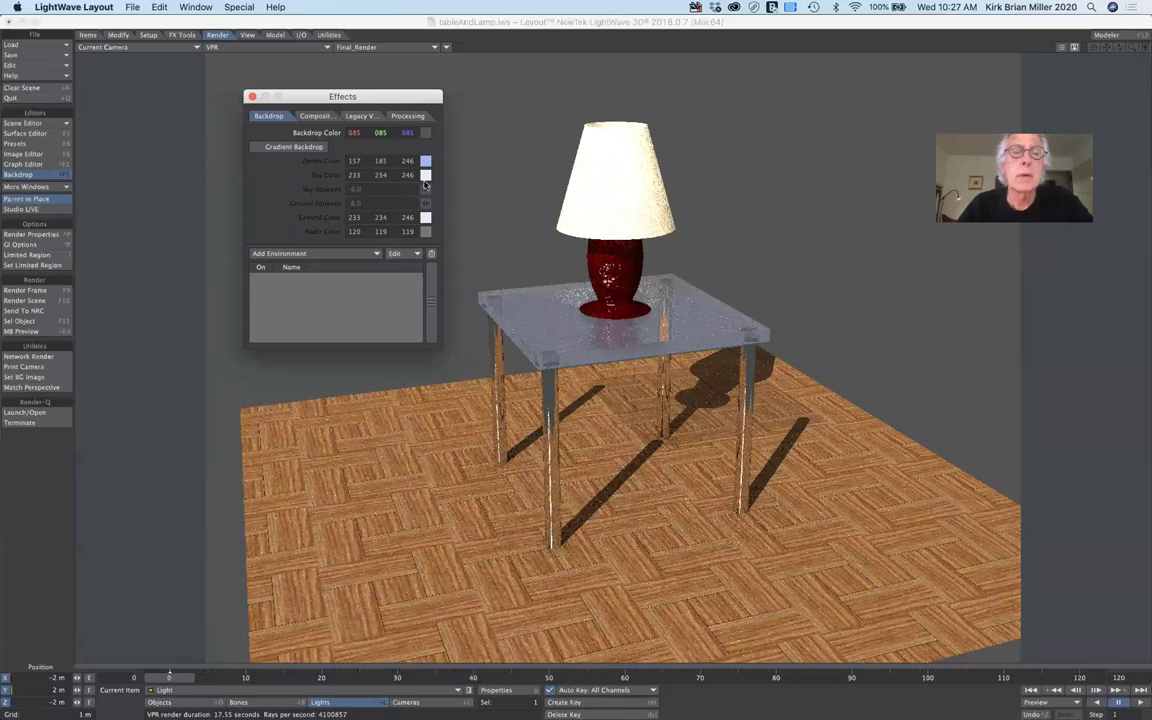
Change the solid backdrop color to black (0, 0, 0) and close the Effects window.
click(425, 134)
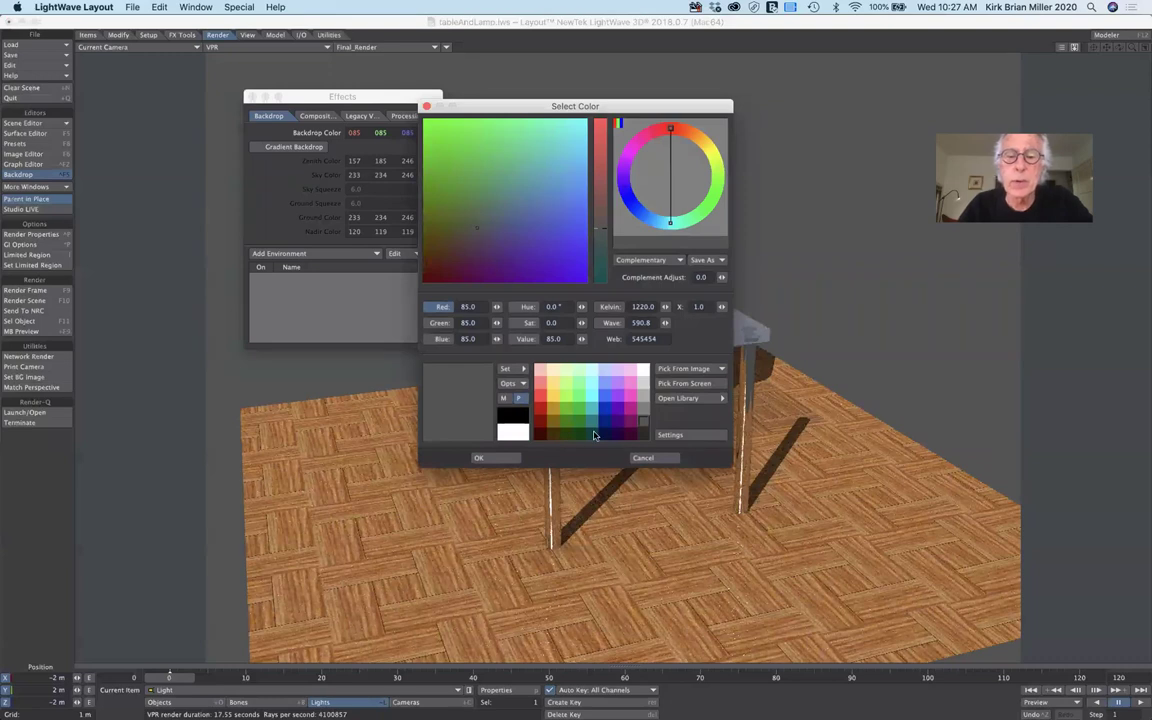
click(496, 458)
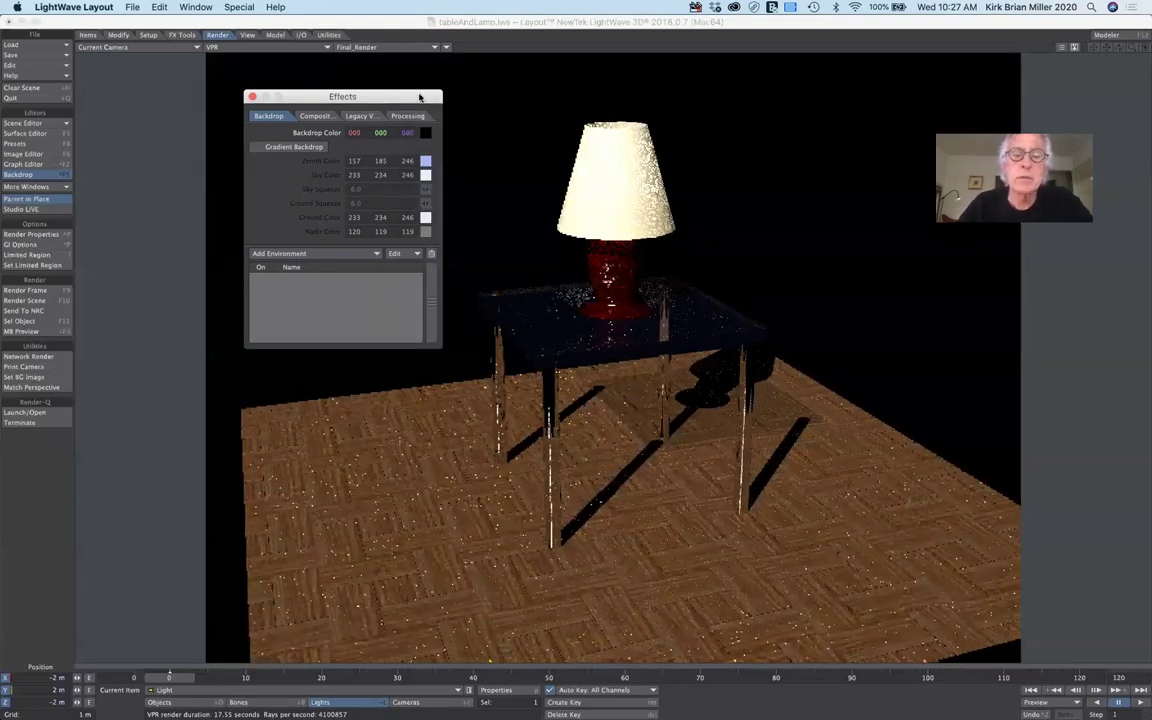
drag(375, 97, 340, 78)
drag(214, 74, 167, 87)
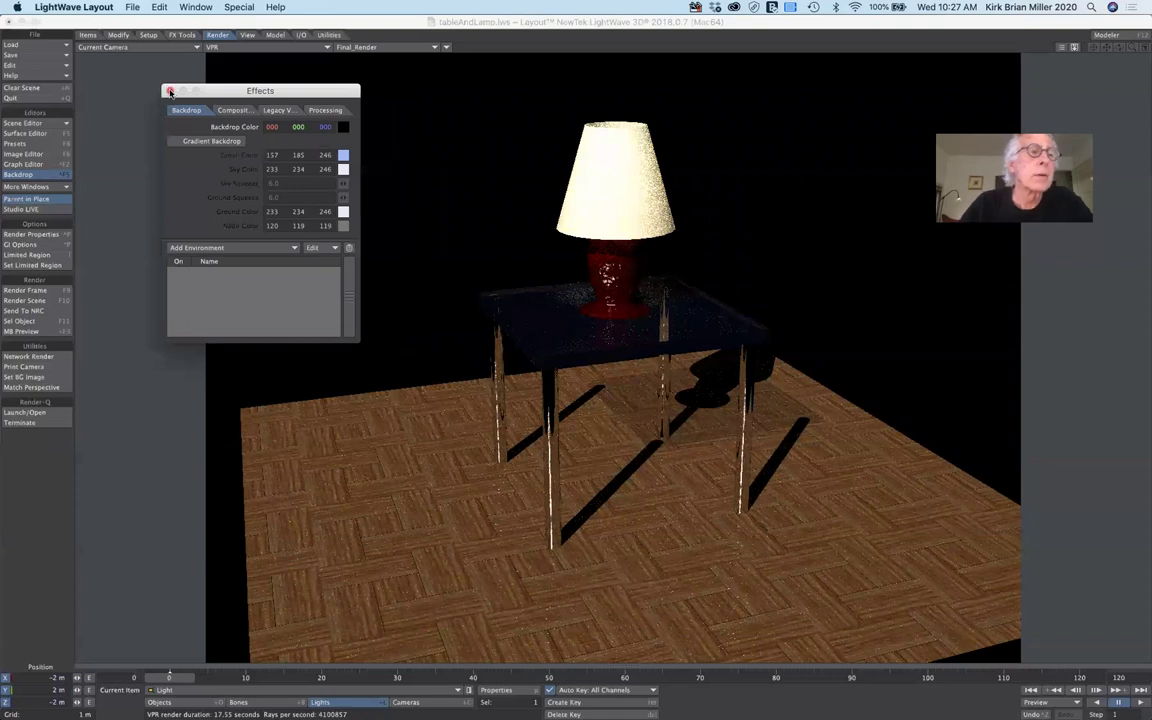
click(170, 91)
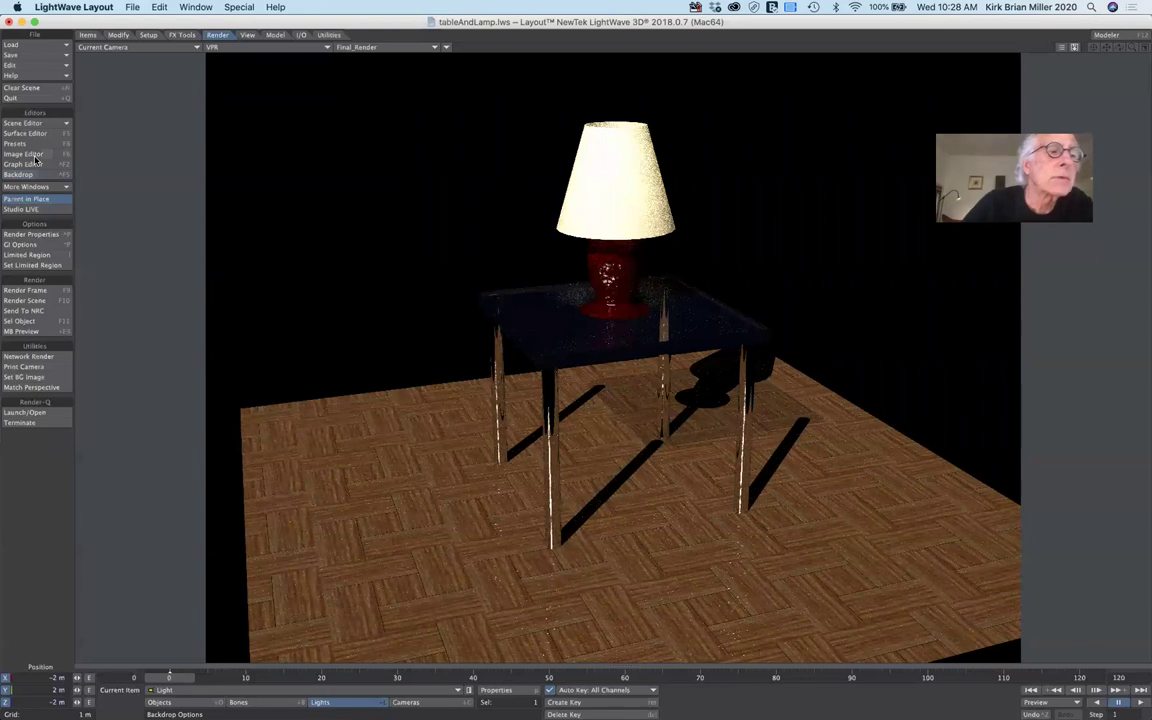
Open the render properties and look through the general and VPR renderer options.
click(45, 235)
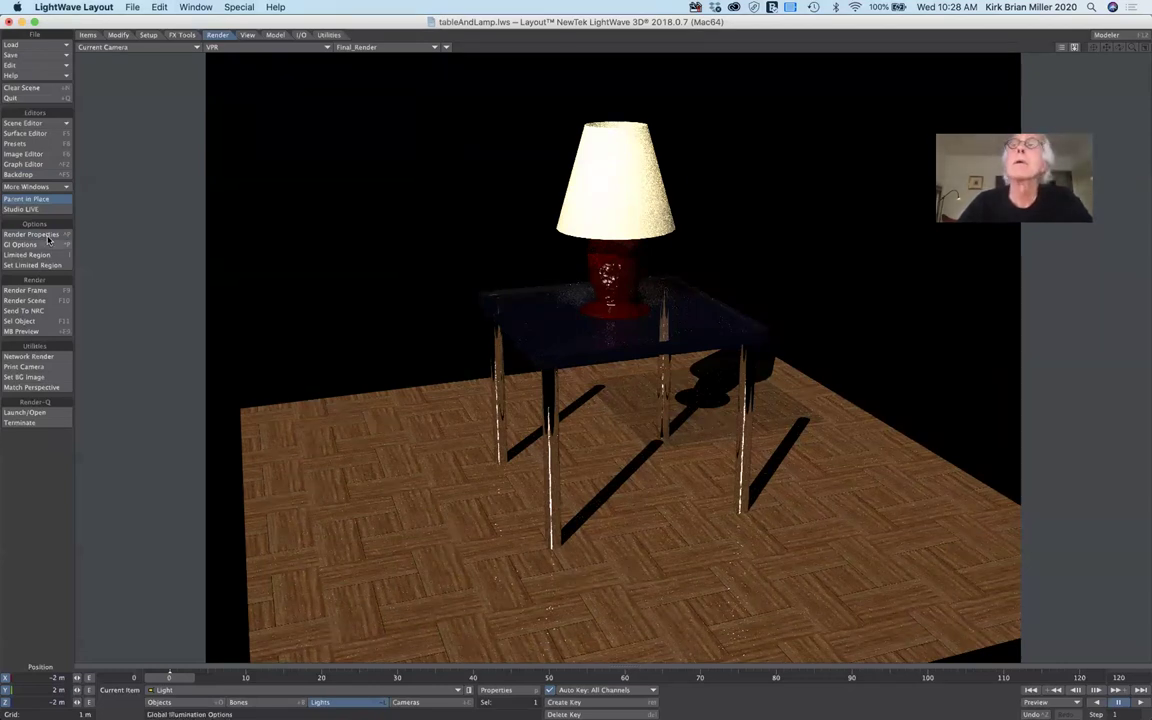
click(46, 234)
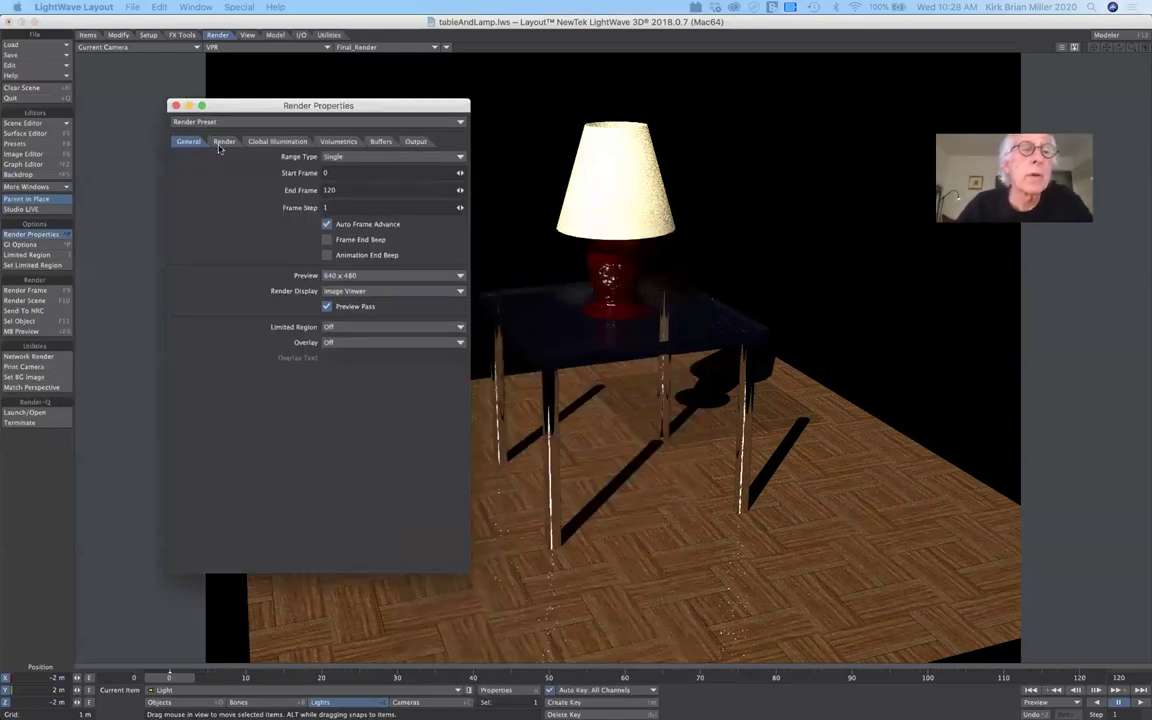
drag(414, 111, 366, 106)
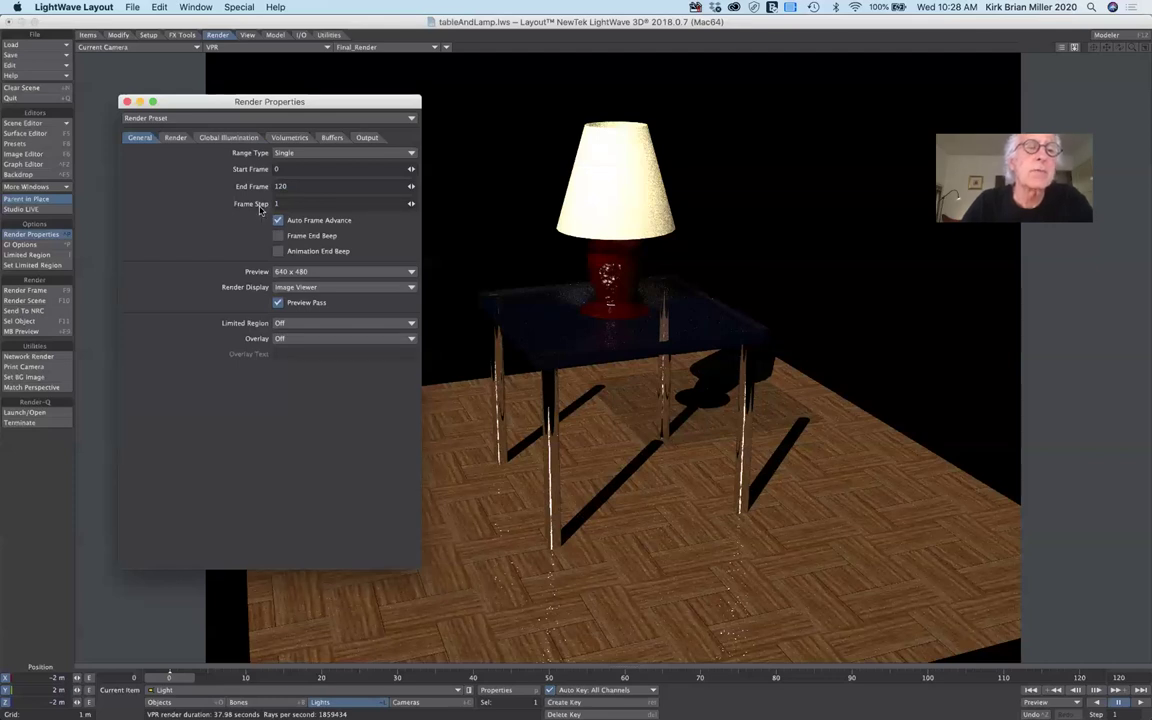
click(178, 138)
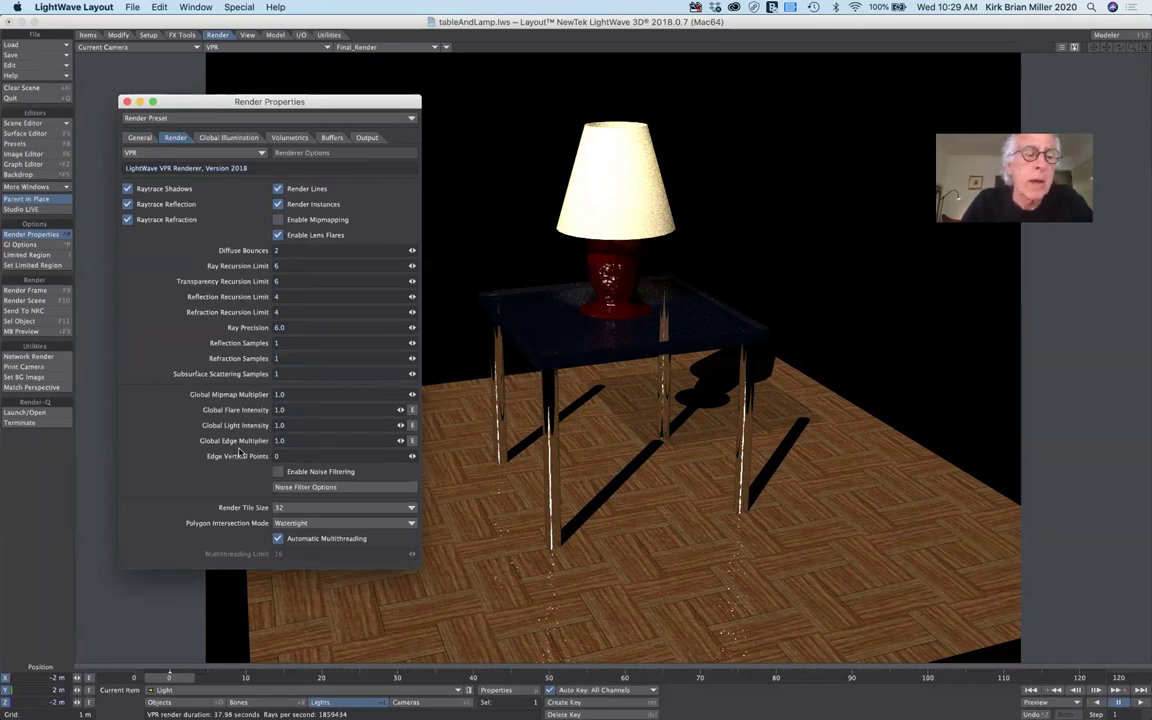
In the Monte Carlo global illumination settings, keep GI enabled, turn on caching and set the brute force rays to 10.
click(221, 139)
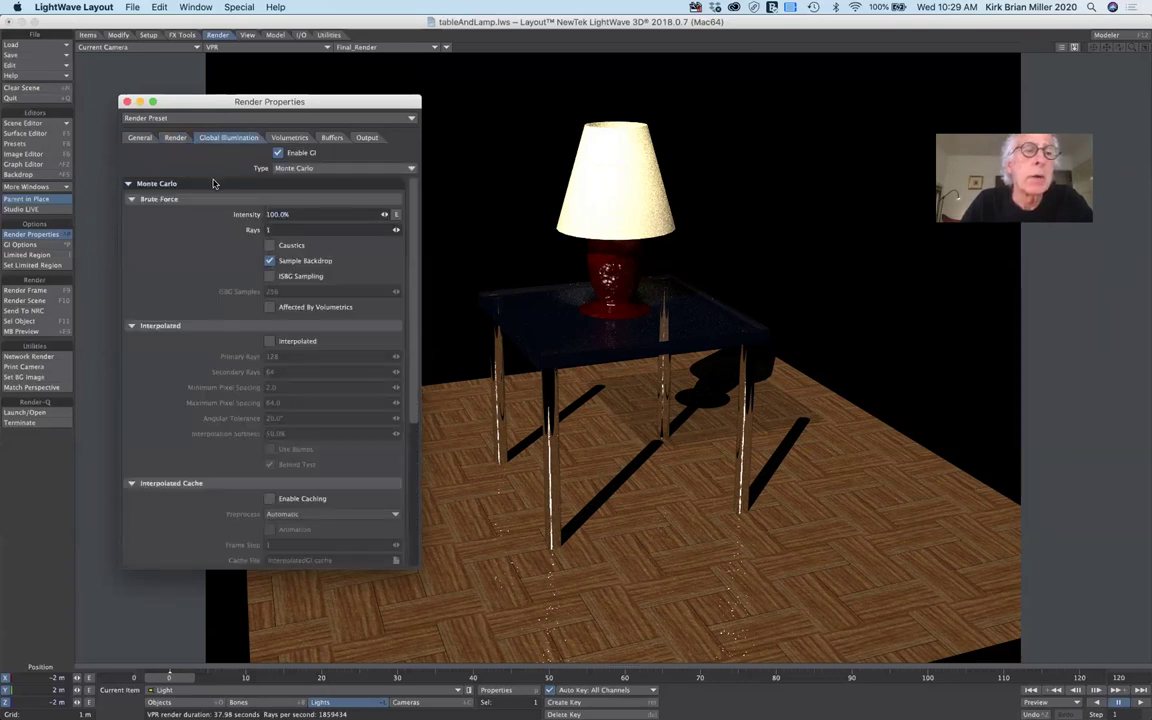
click(279, 153)
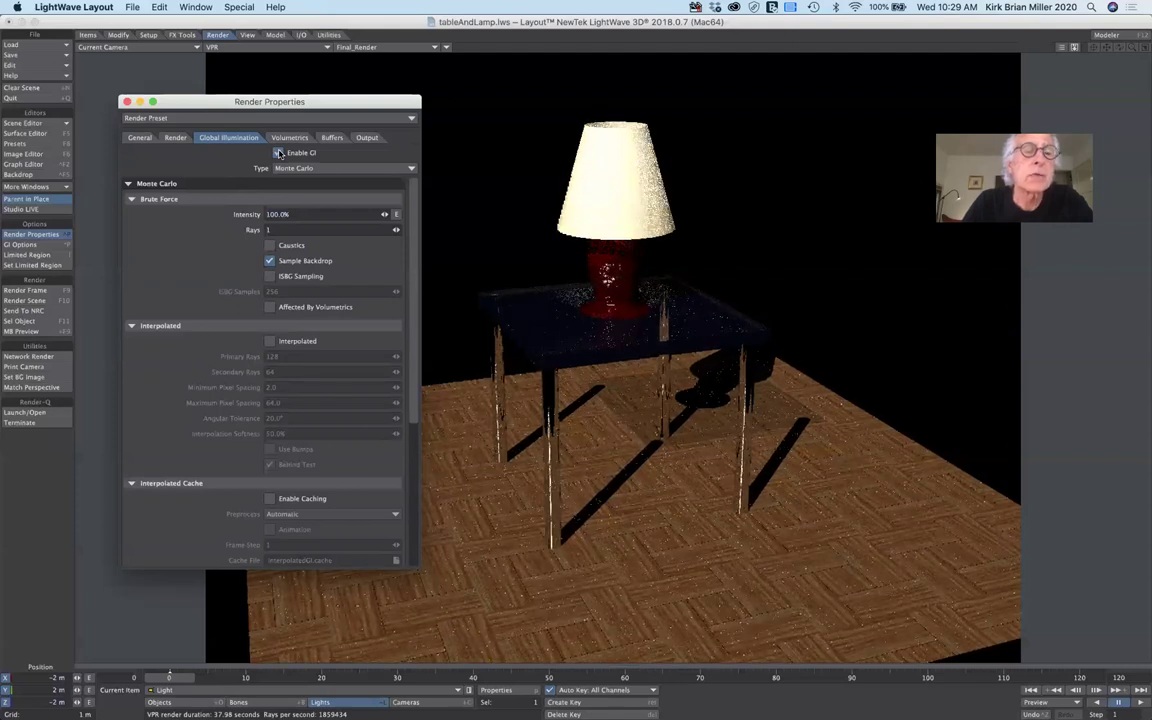
click(268, 499)
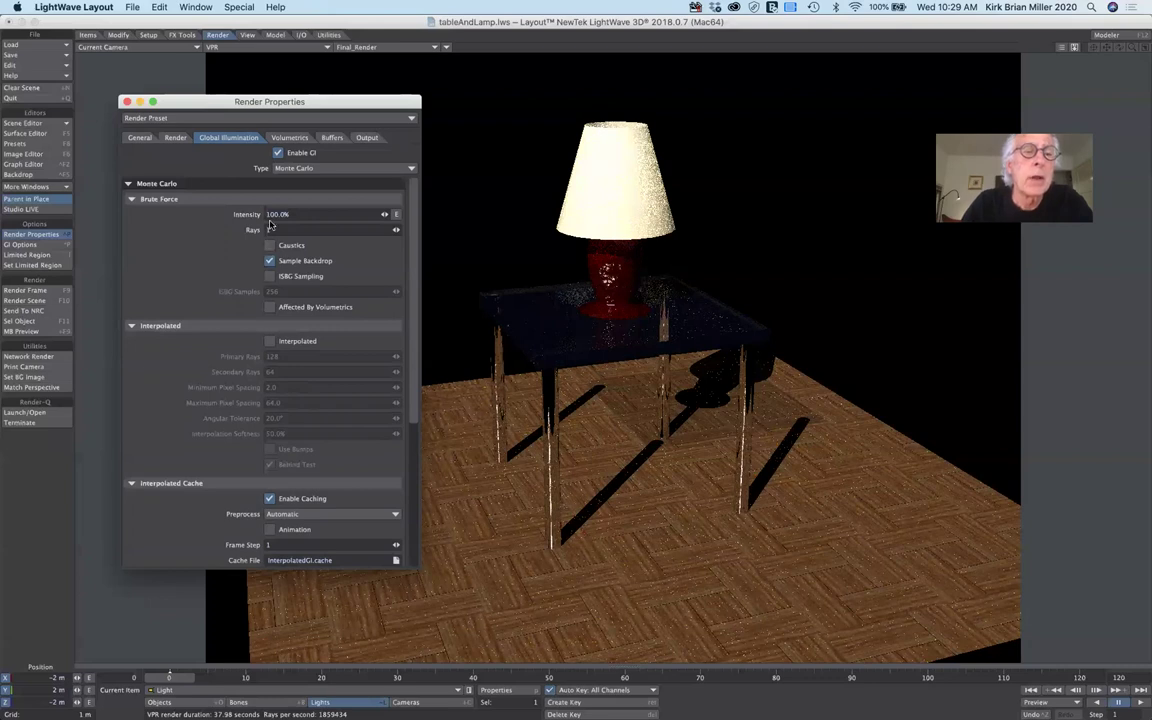
click(270, 230)
key(BackSpace)
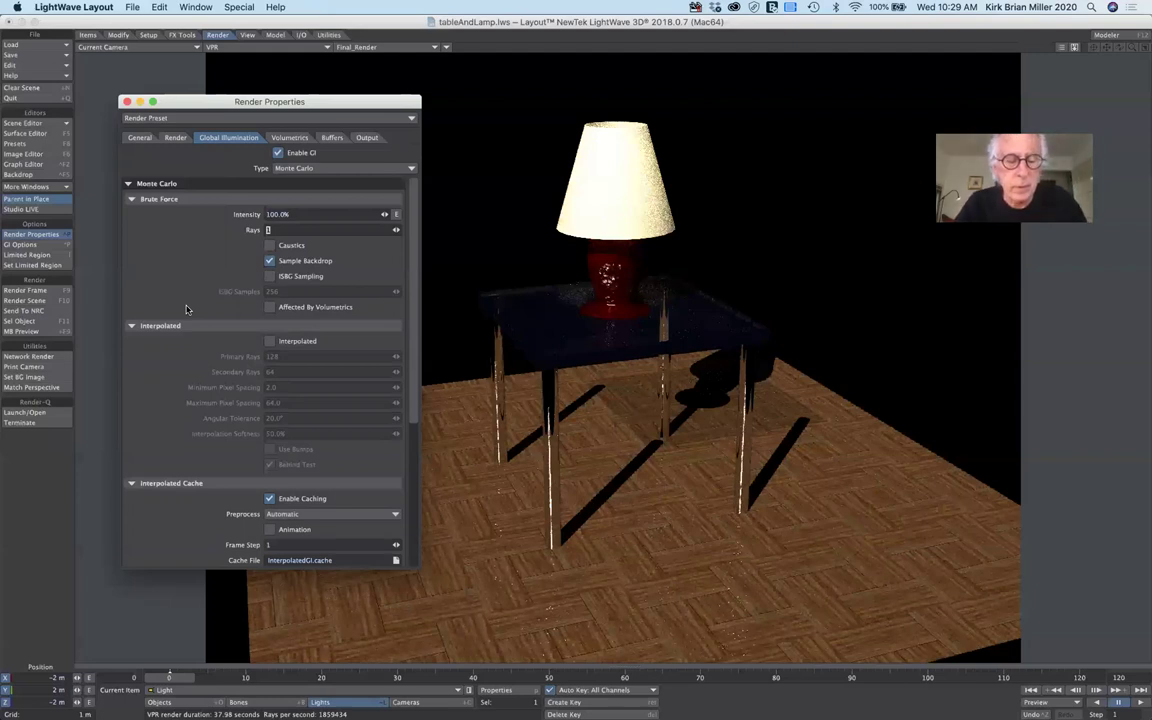
text(10)
key(Return)
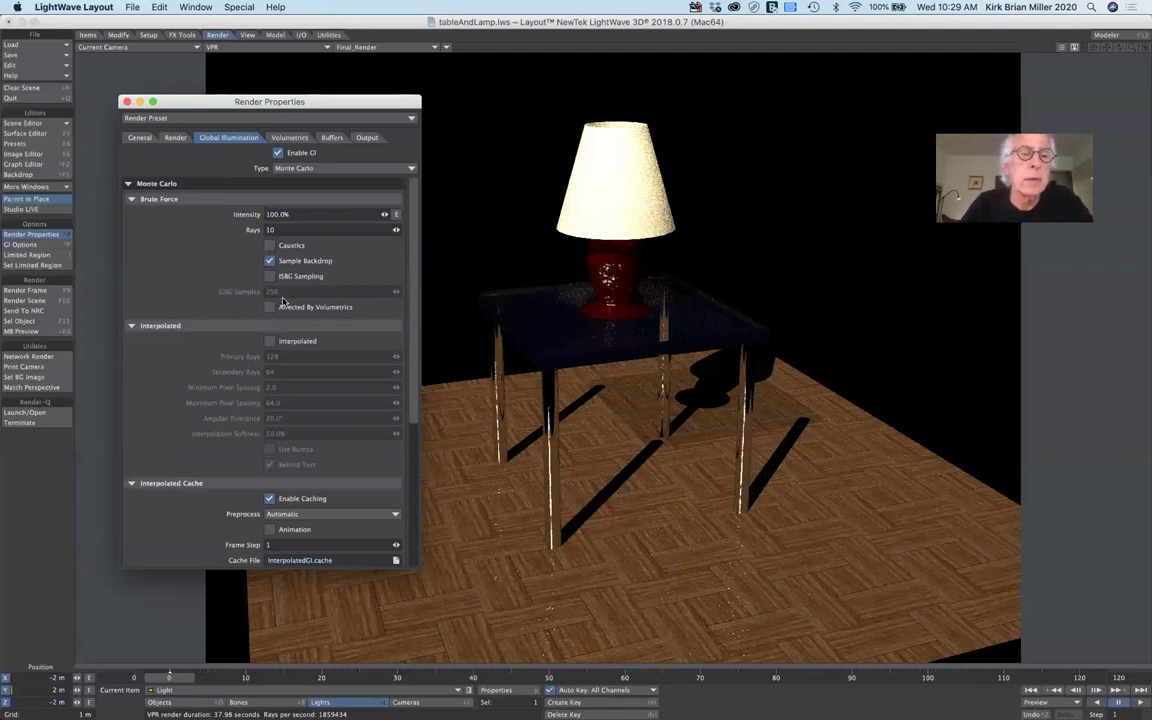
Enable volumetric scattering for the render, and check the buffer and output settings before closing Render Properties.
click(288, 137)
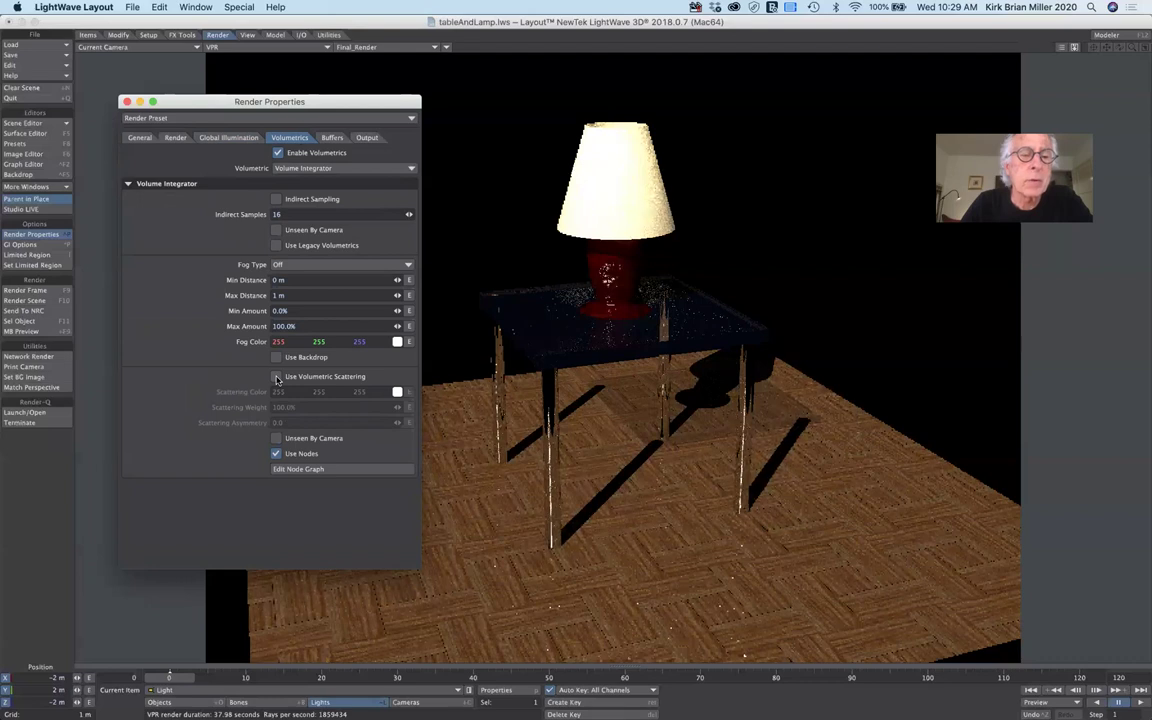
click(277, 377)
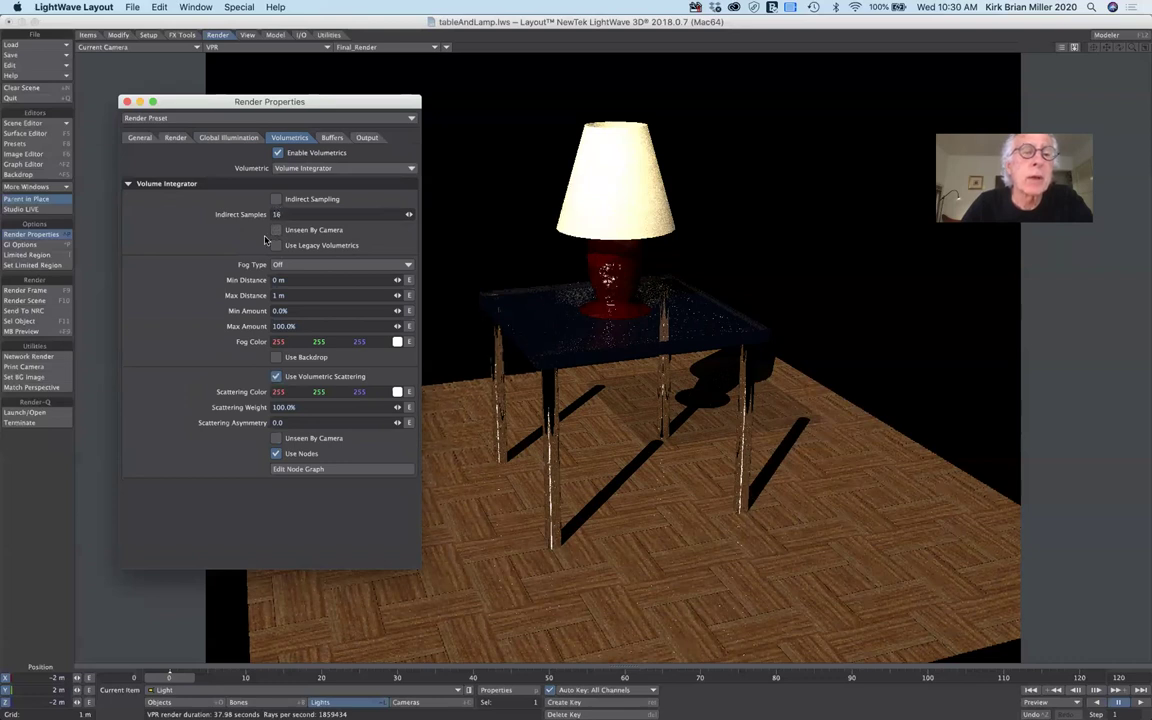
click(332, 138)
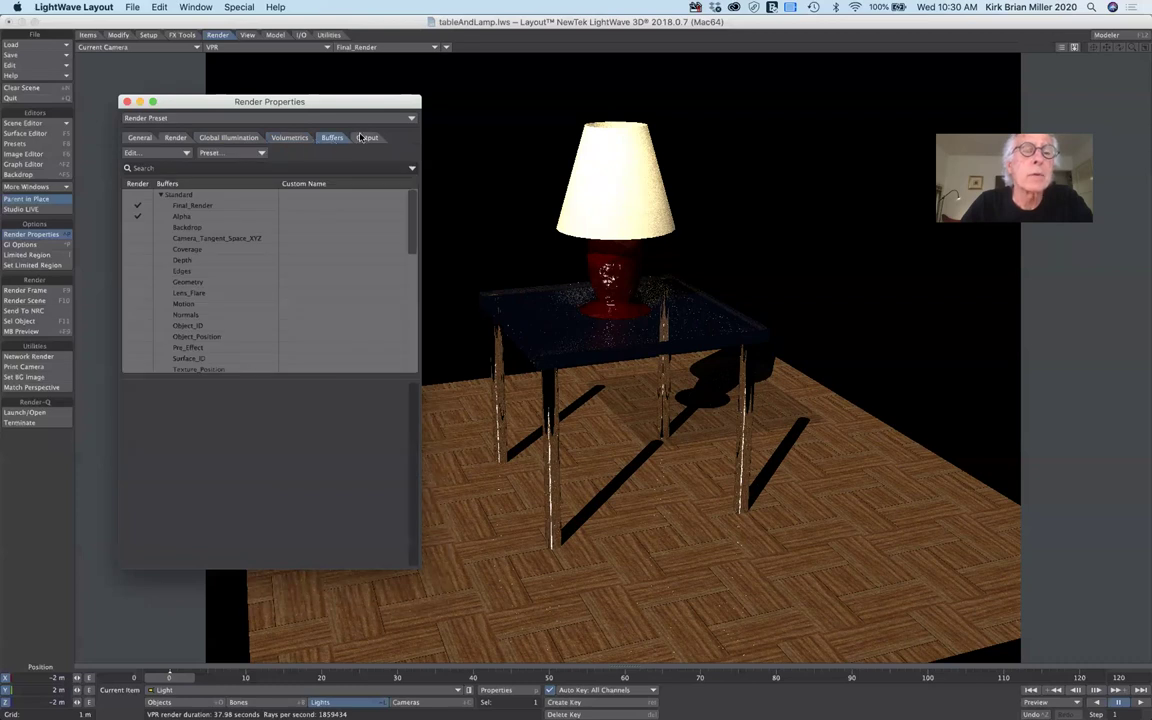
click(366, 139)
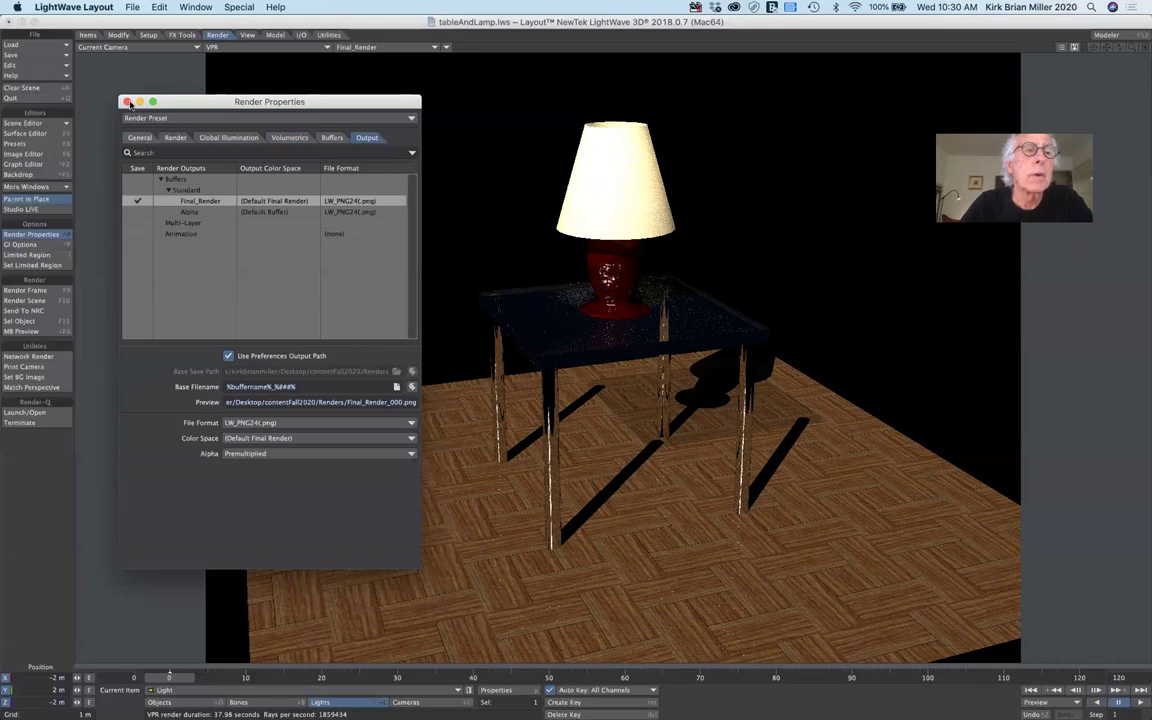
click(141, 139)
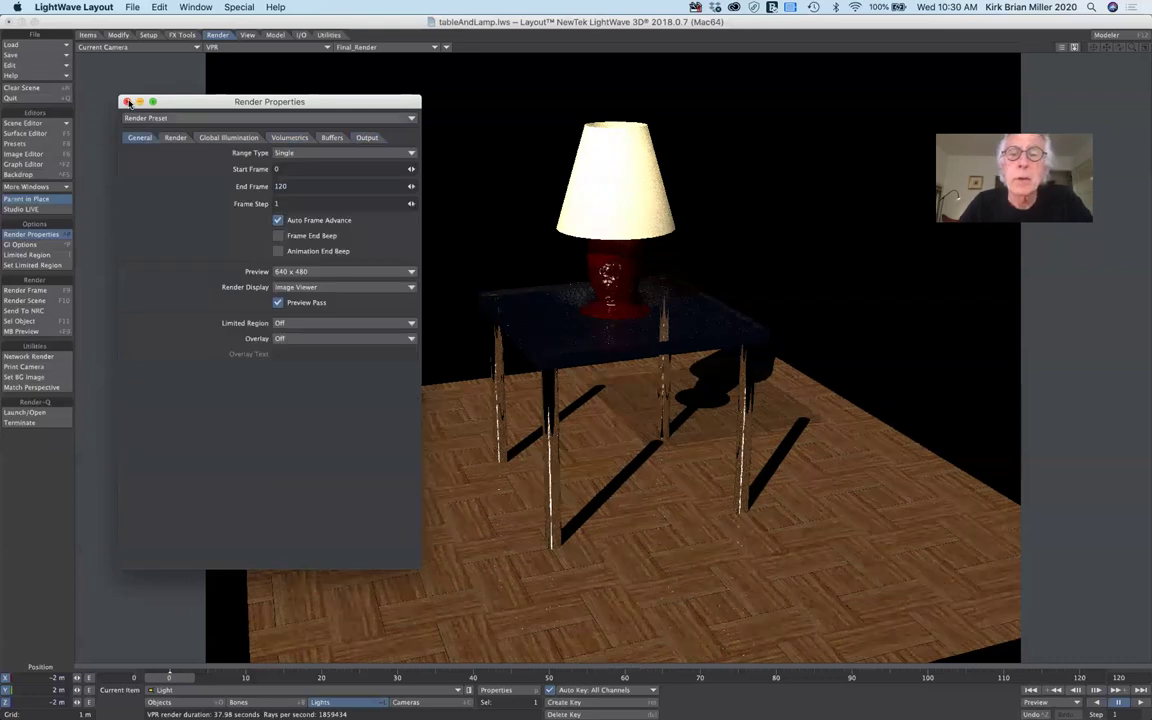
click(127, 102)
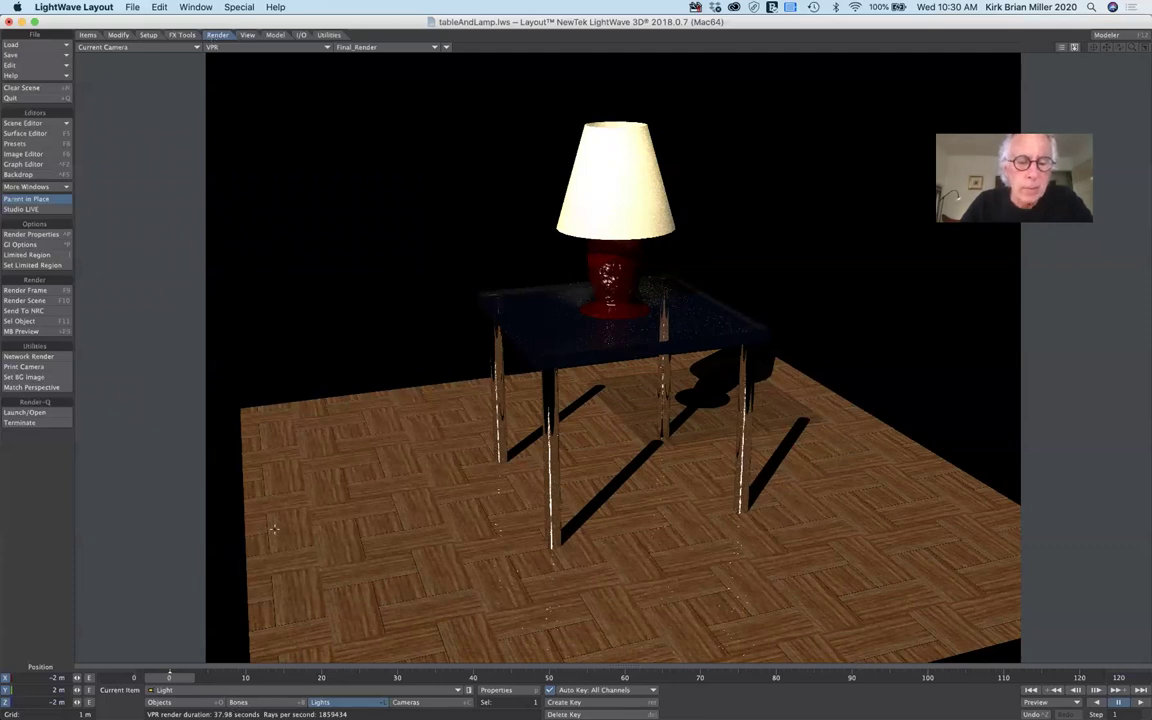
Select the scene's camera and open its properties.
click(426, 704)
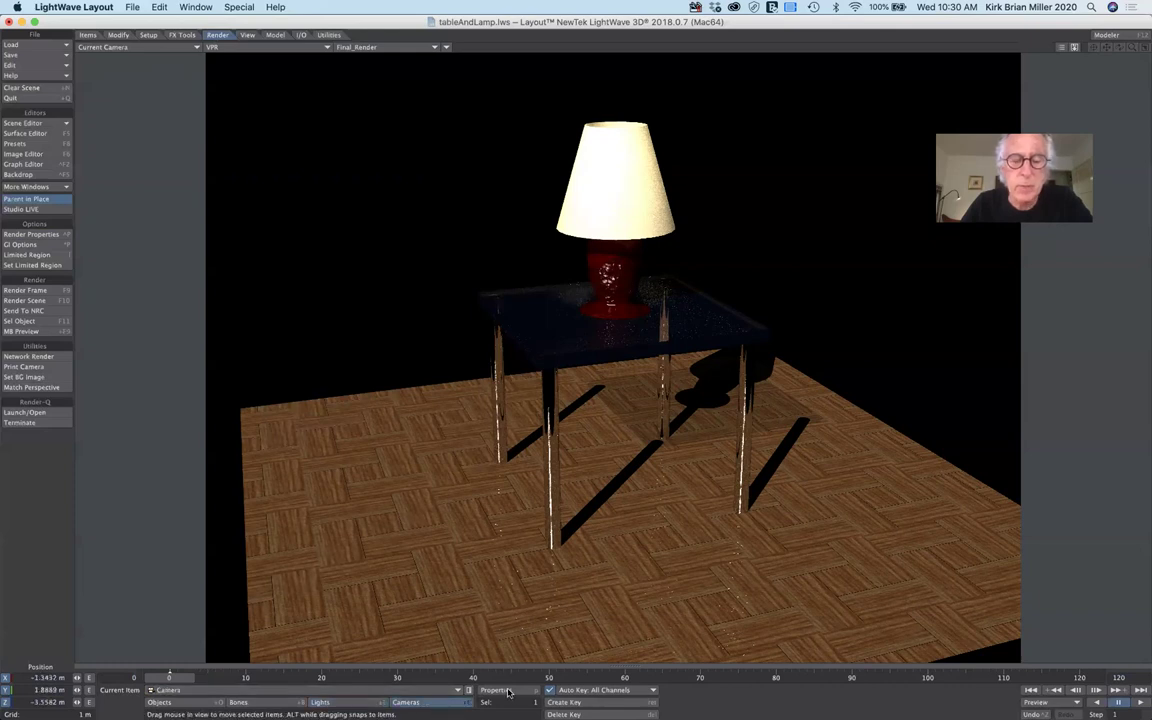
key(p)
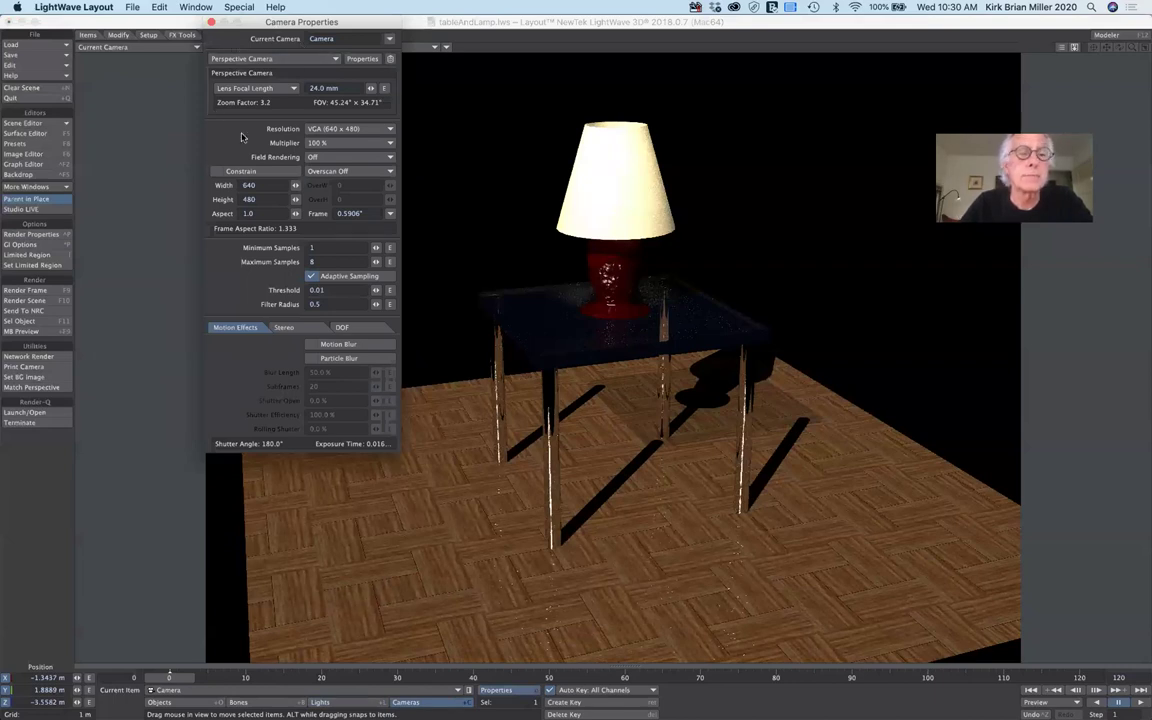
drag(277, 28, 260, 76)
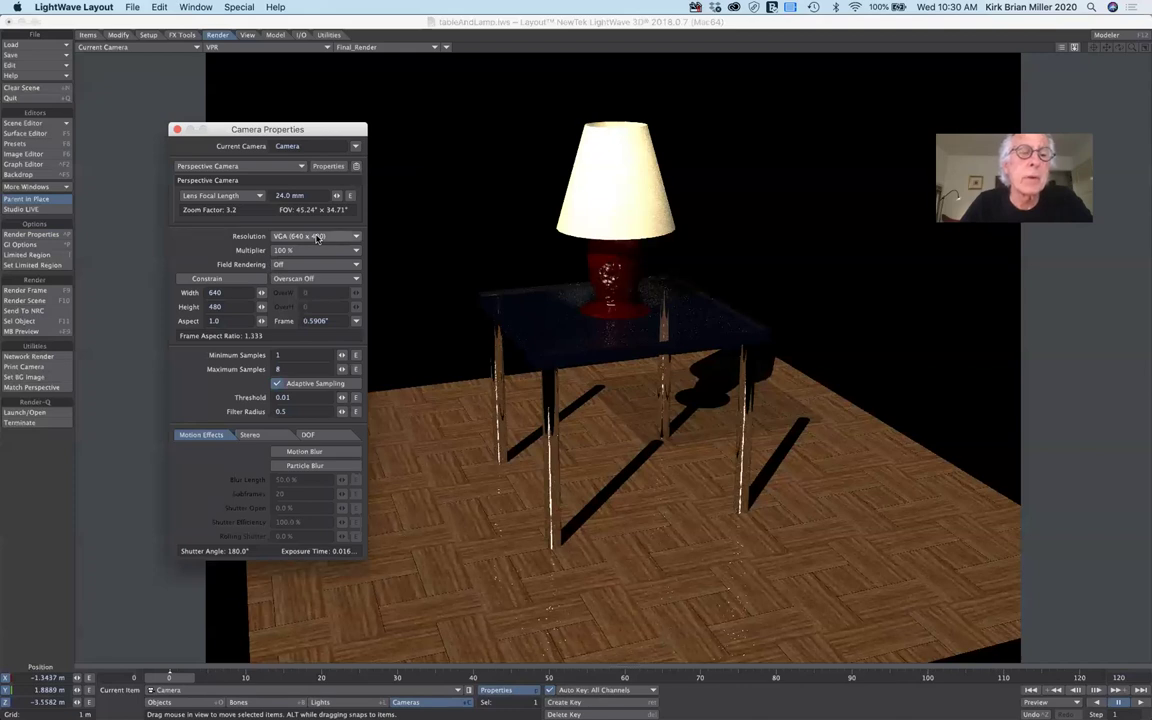
Try the HDTV (1280 x 720) camera resolution and switch back to VGA (640 x 480).
click(316, 237)
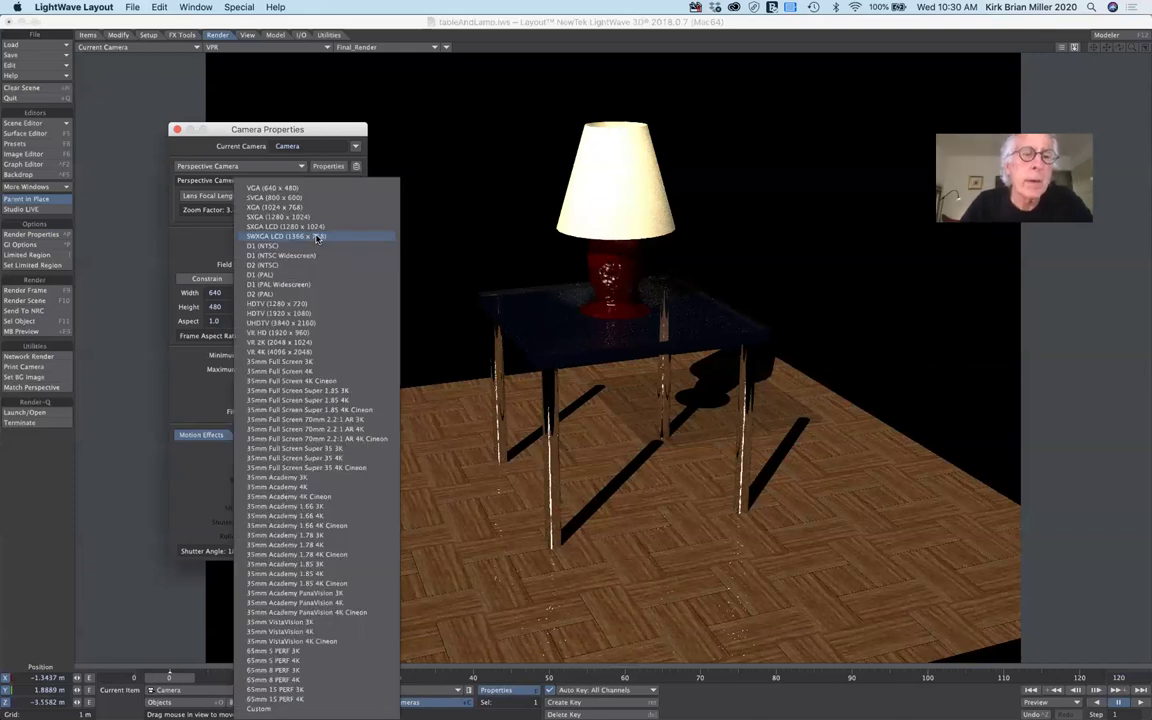
click(300, 304)
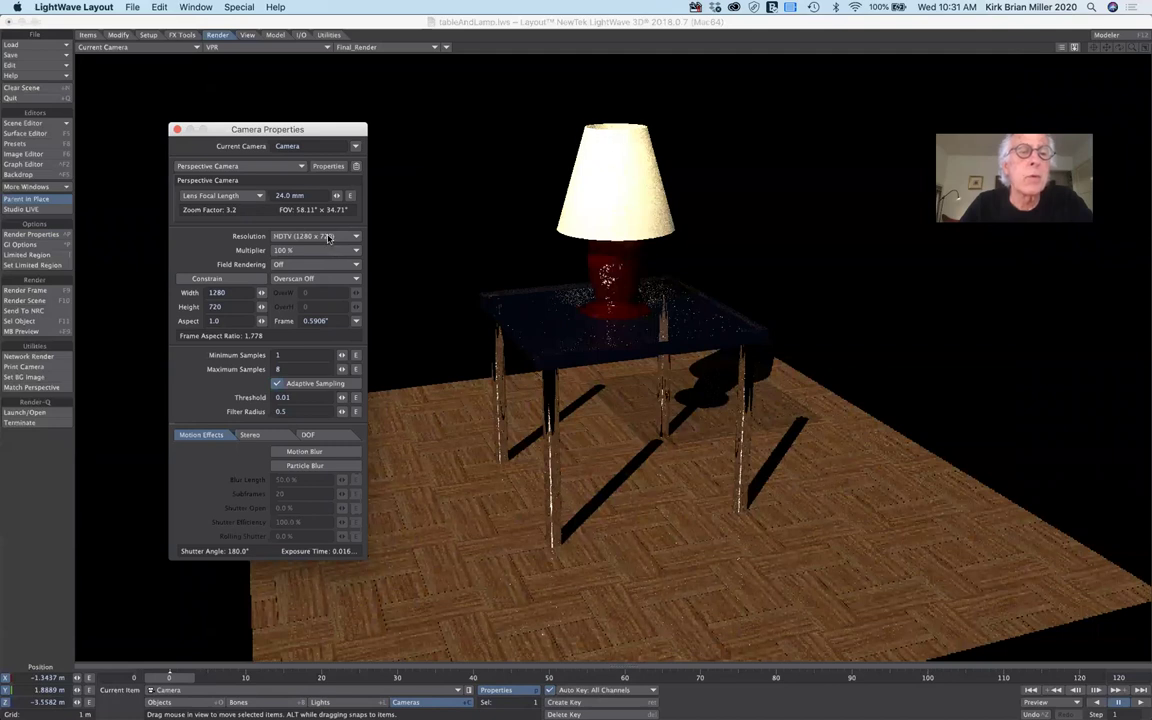
click(328, 237)
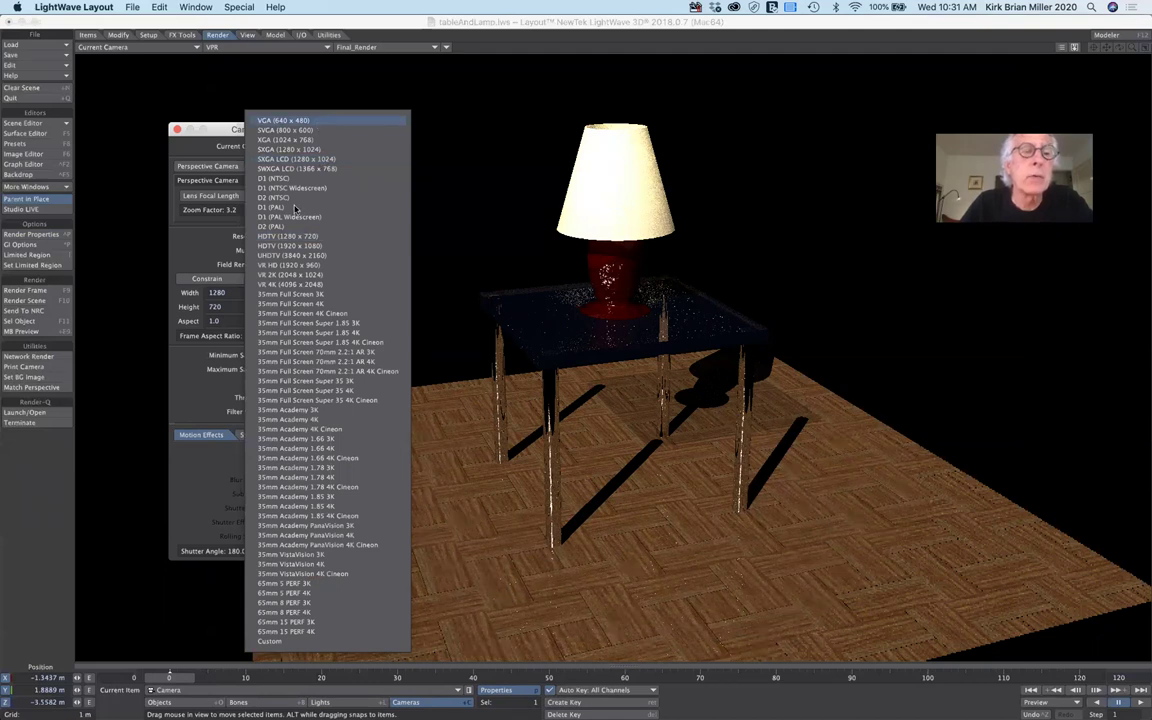
click(318, 123)
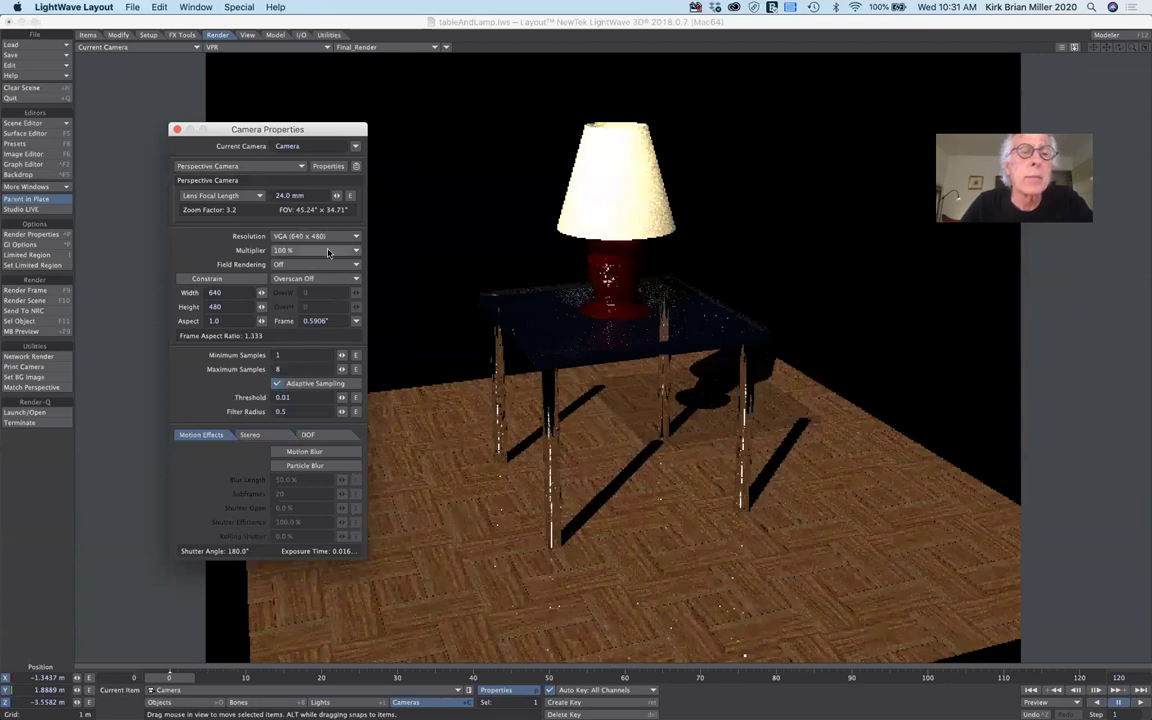
Set the camera's resolution multiplier to 200%, with 10 minimum samples and 15 maximum samples.
click(326, 250)
click(328, 258)
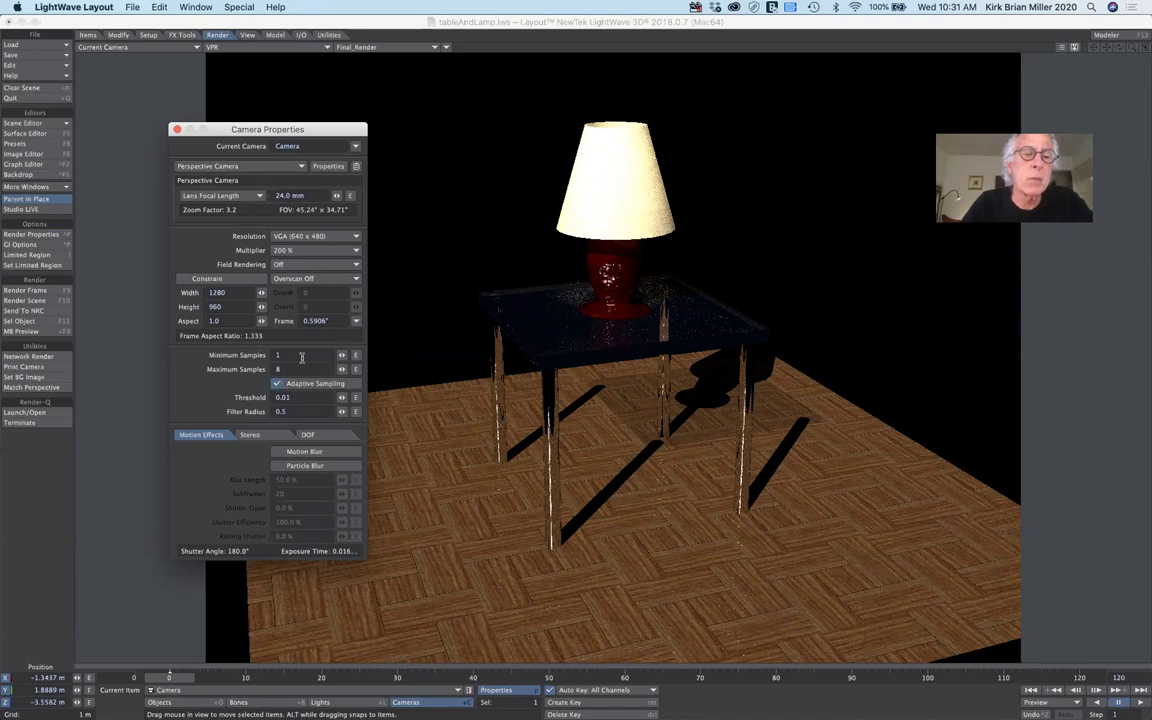
click(219, 353)
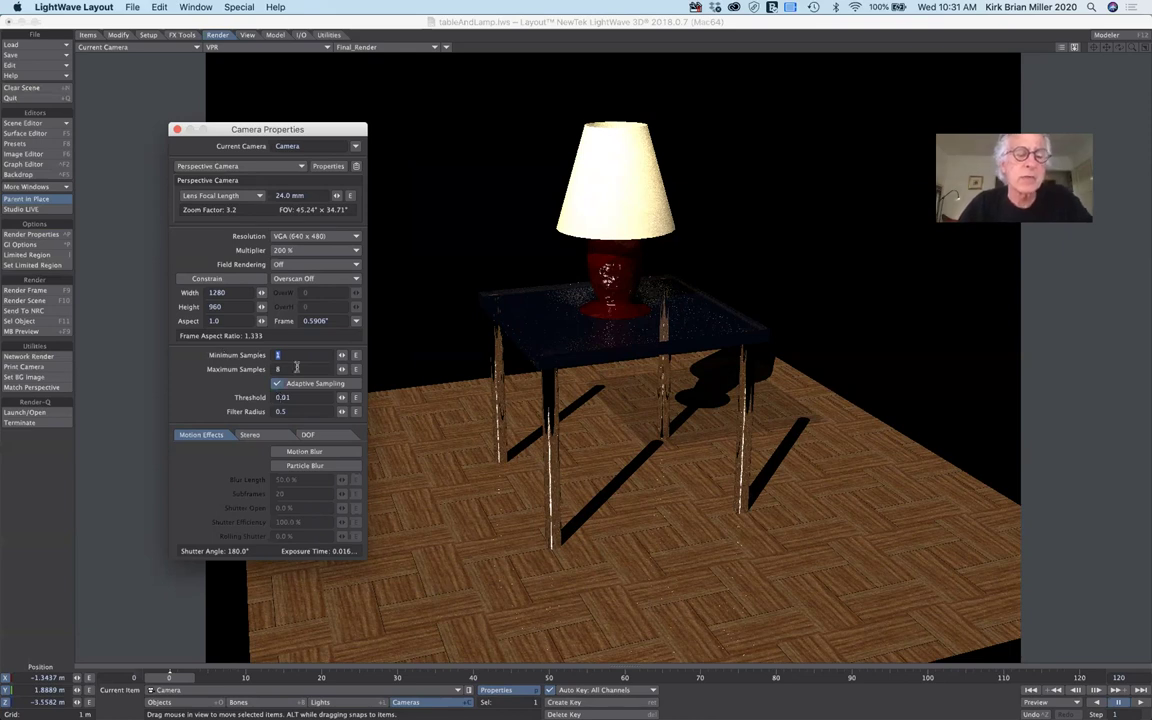
text(10)
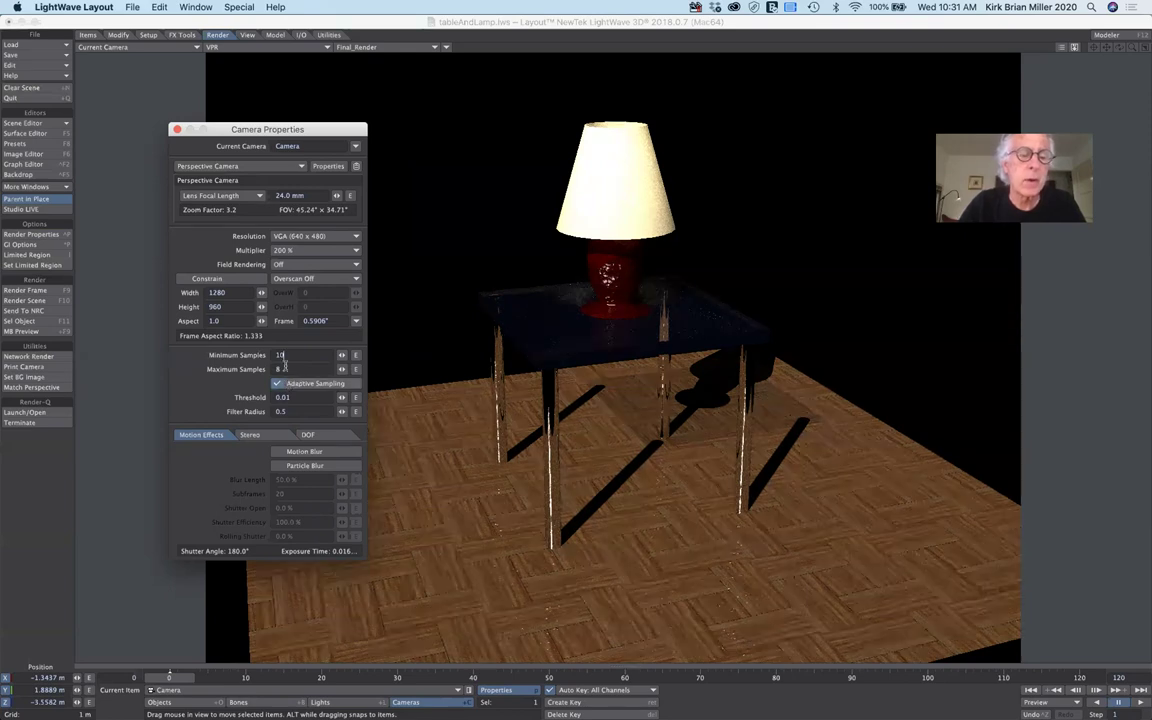
click(282, 369)
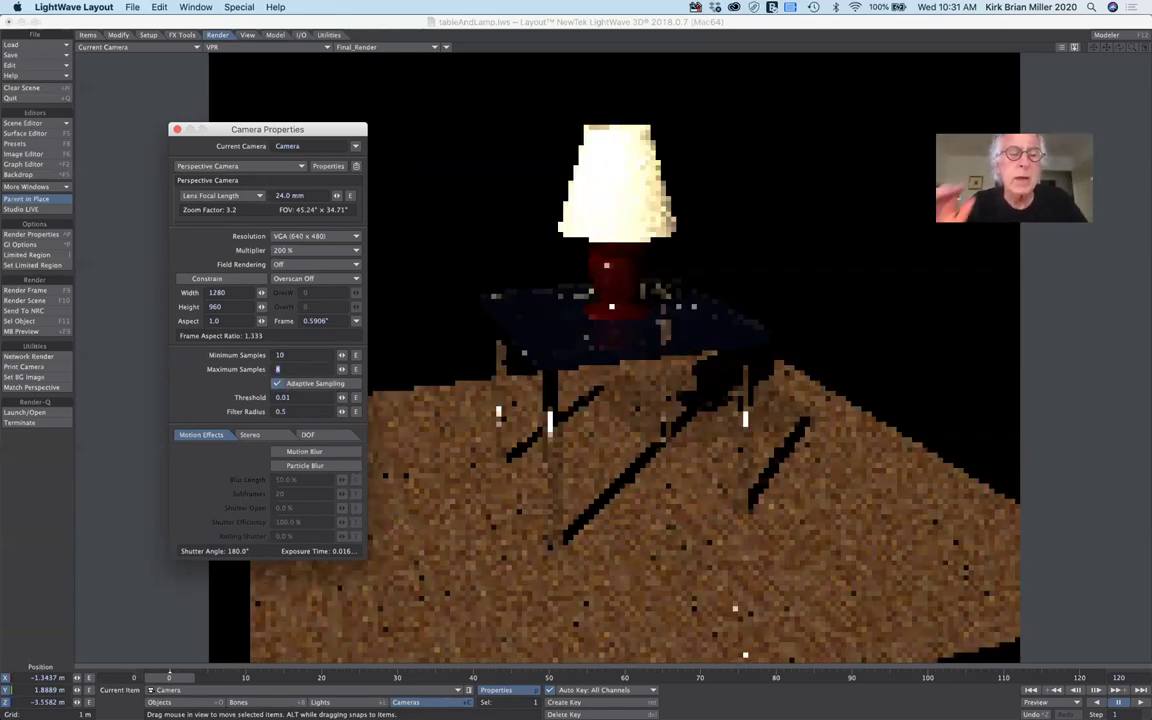
text(15)
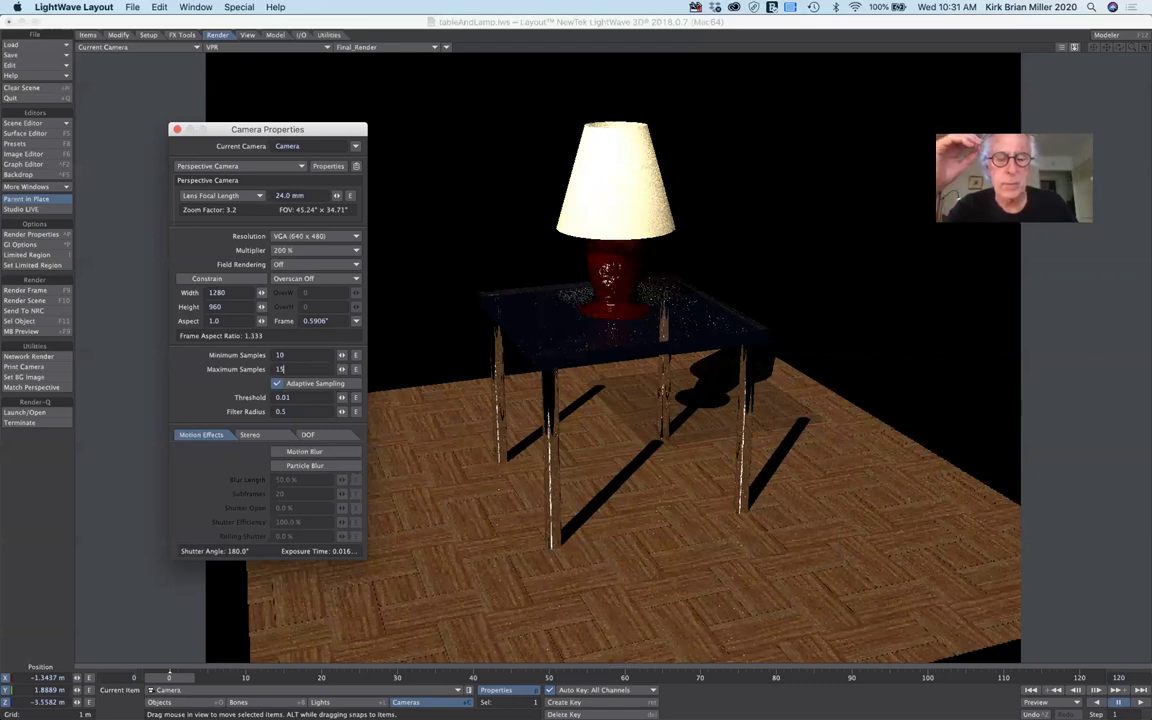
click(281, 369)
key(Return)
click(283, 369)
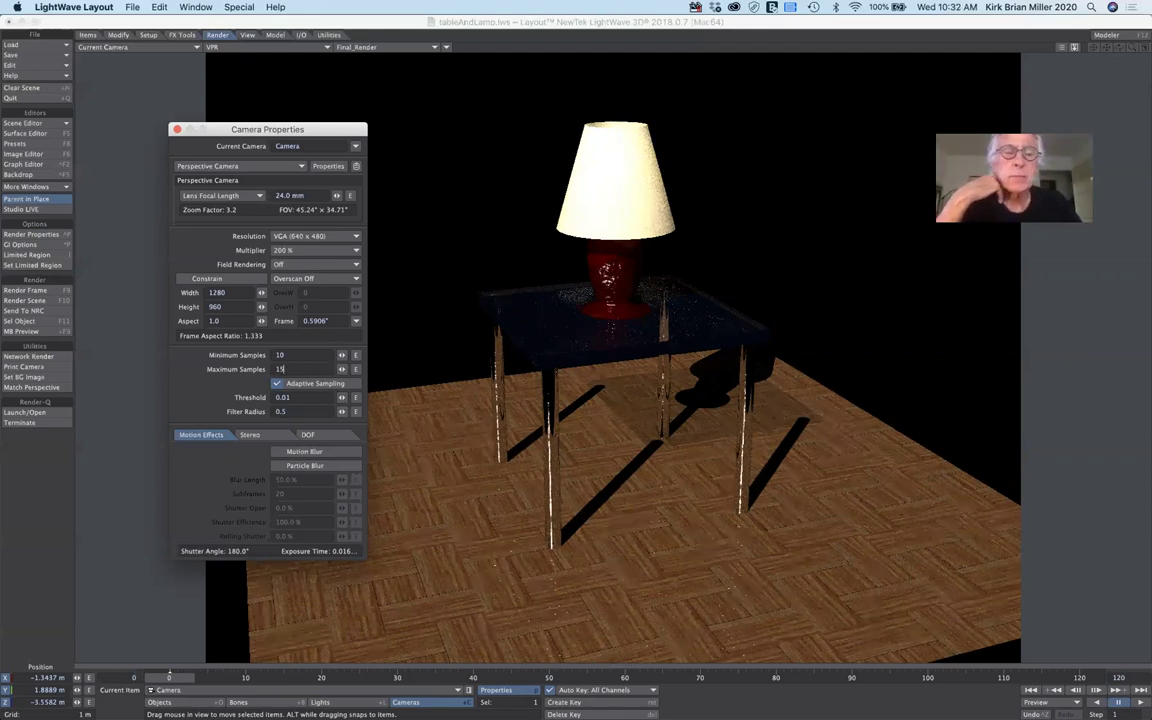
key(Return)
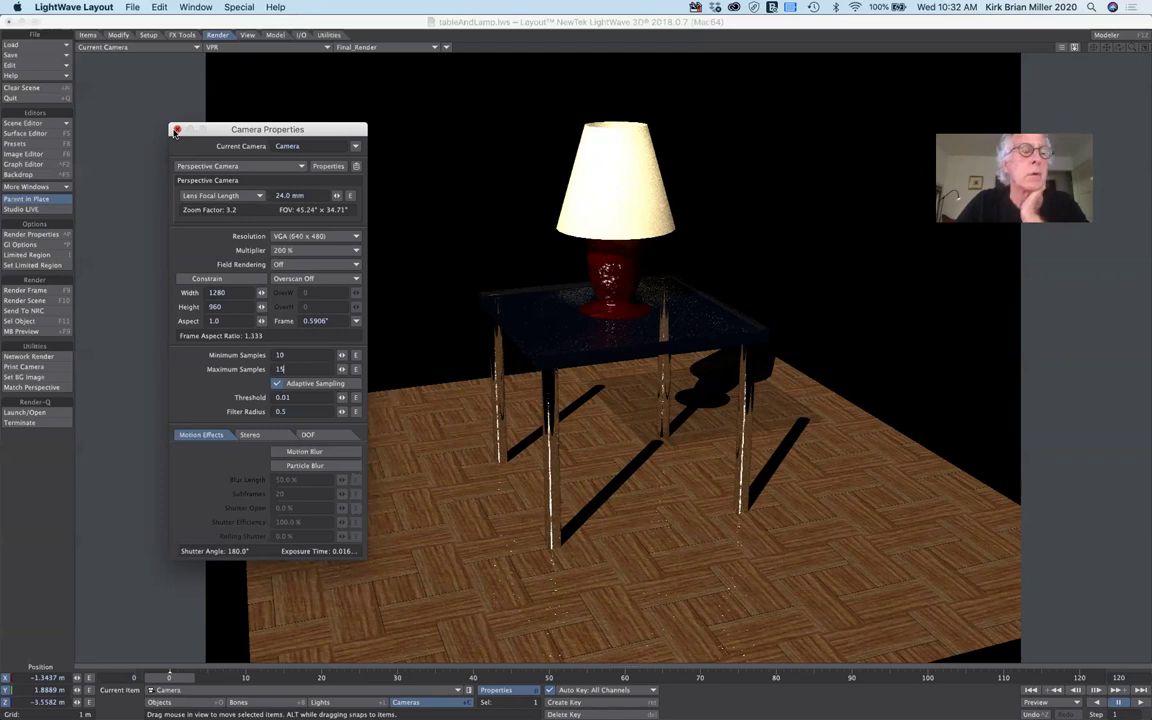
Close the camera properties and render the current frame.
click(176, 131)
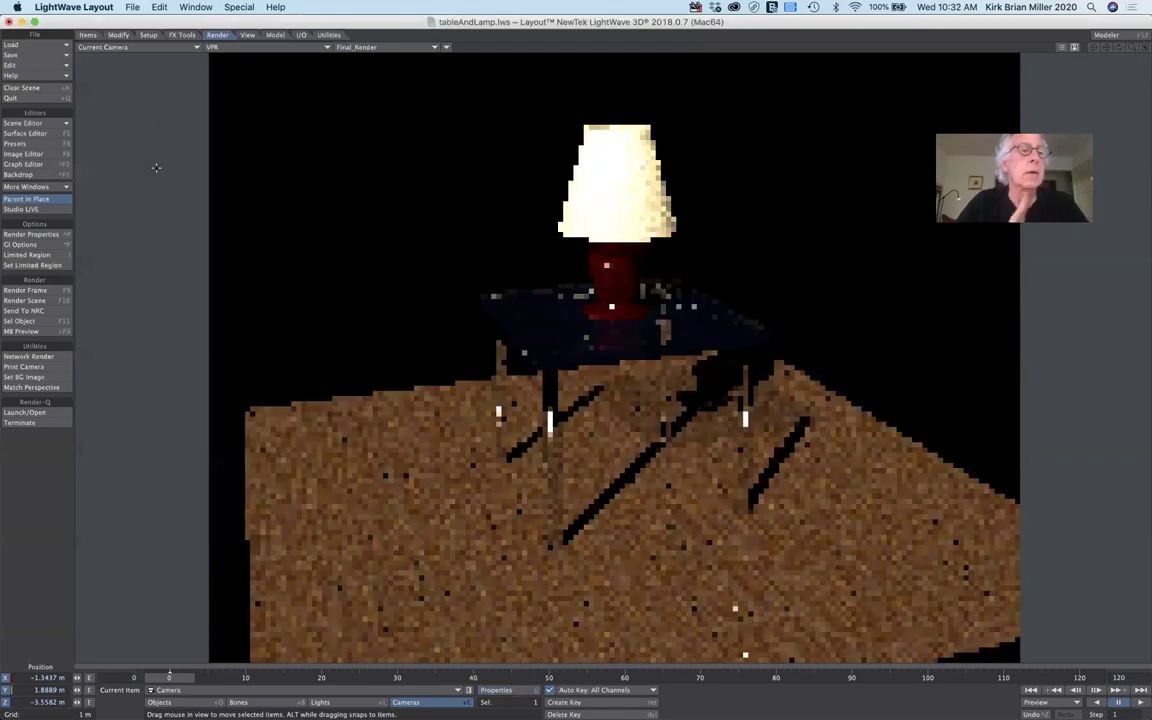
click(55, 290)
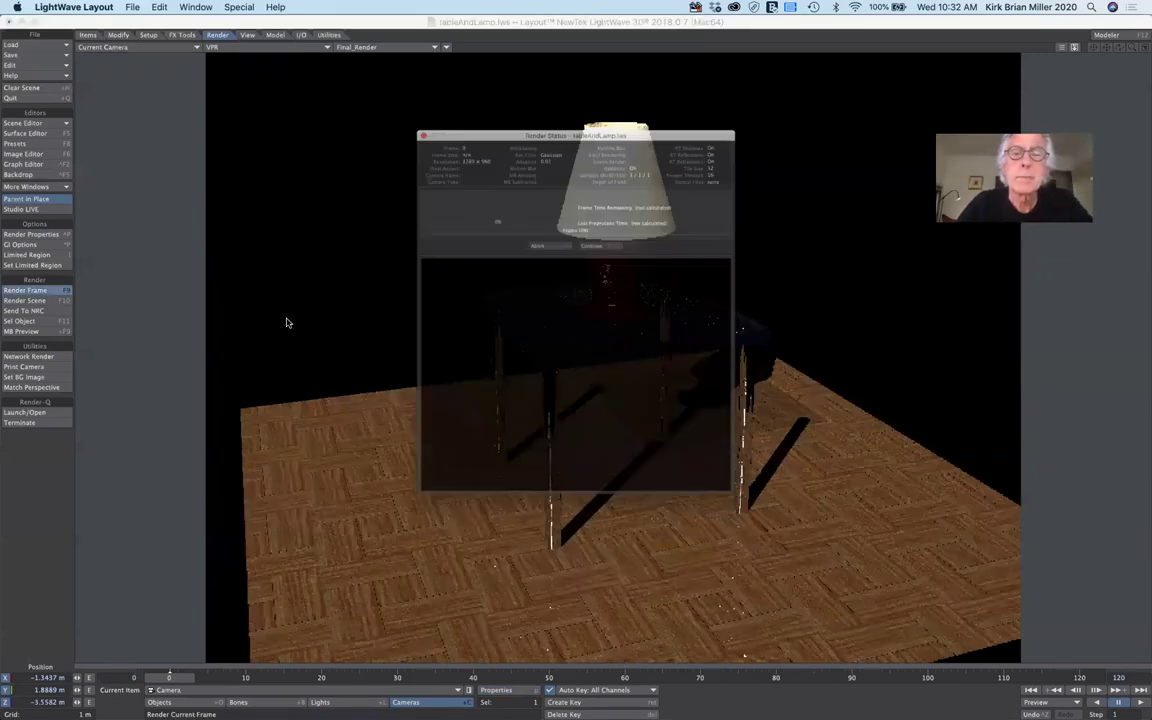
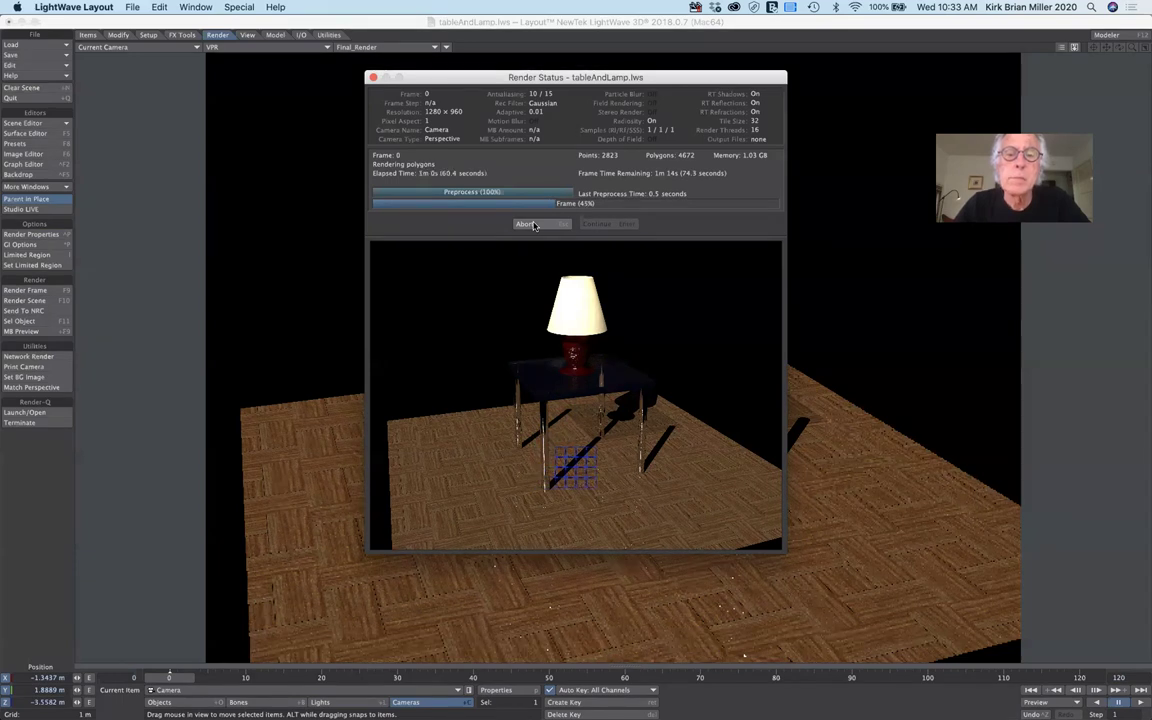
Abort the frame render and switch the viewport display to Textured Shaded Solid.
click(530, 224)
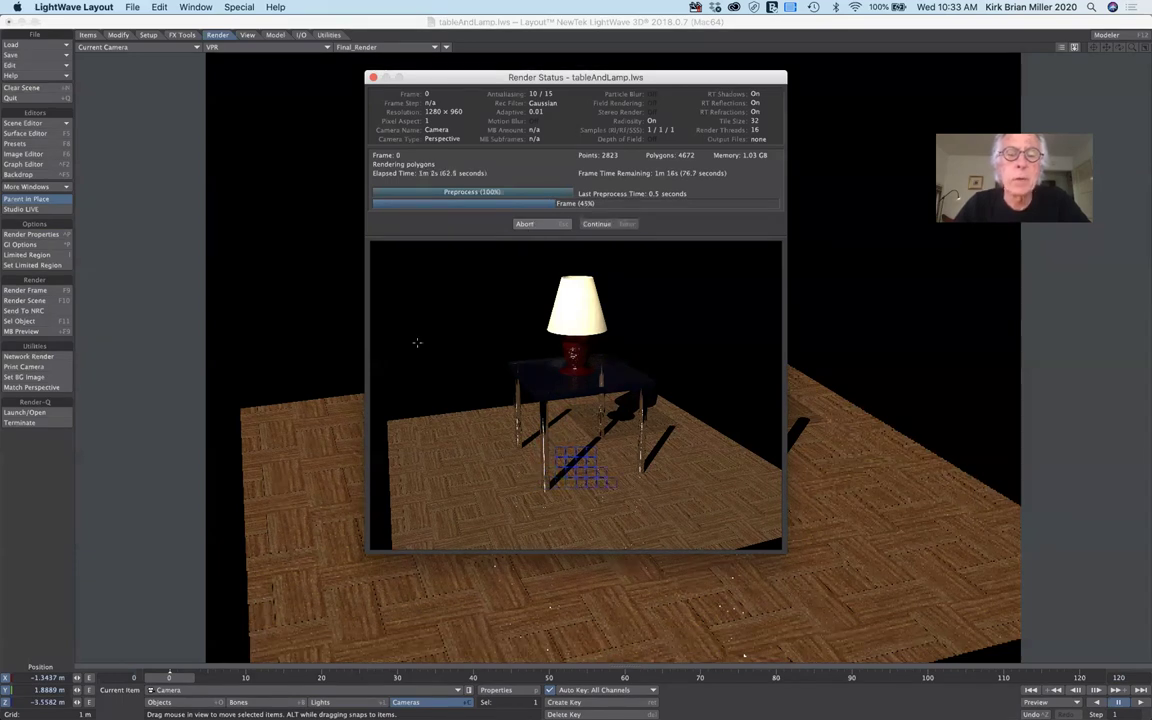
key(Escape)
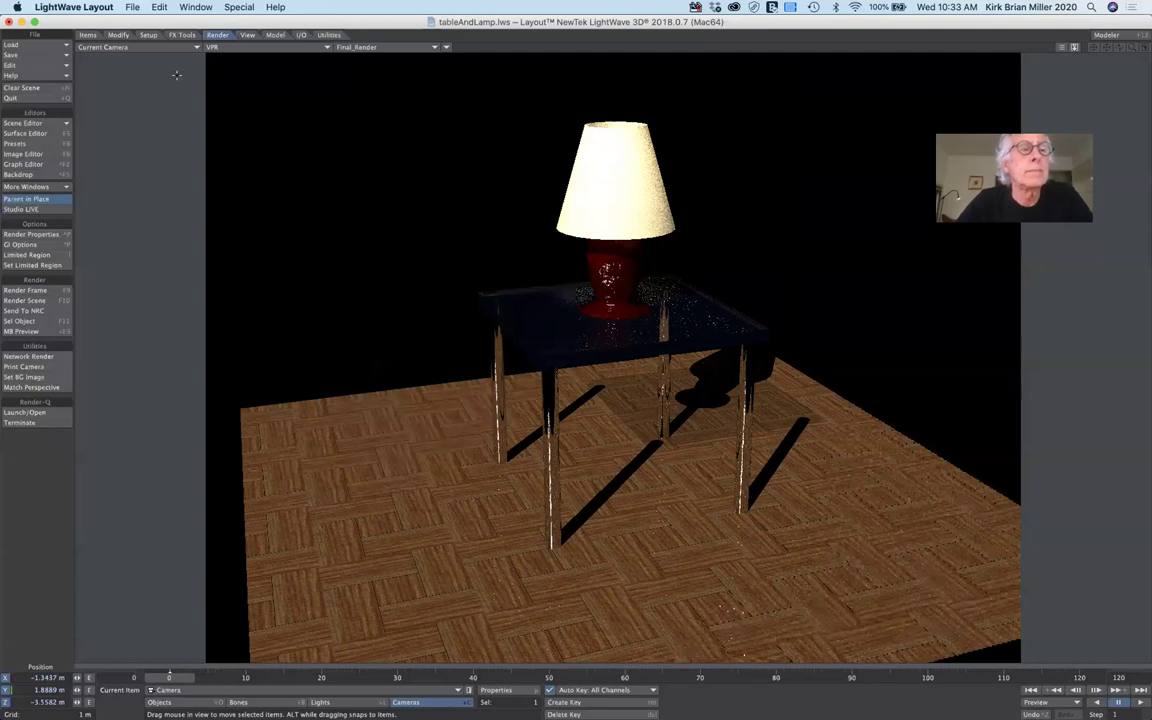
click(257, 48)
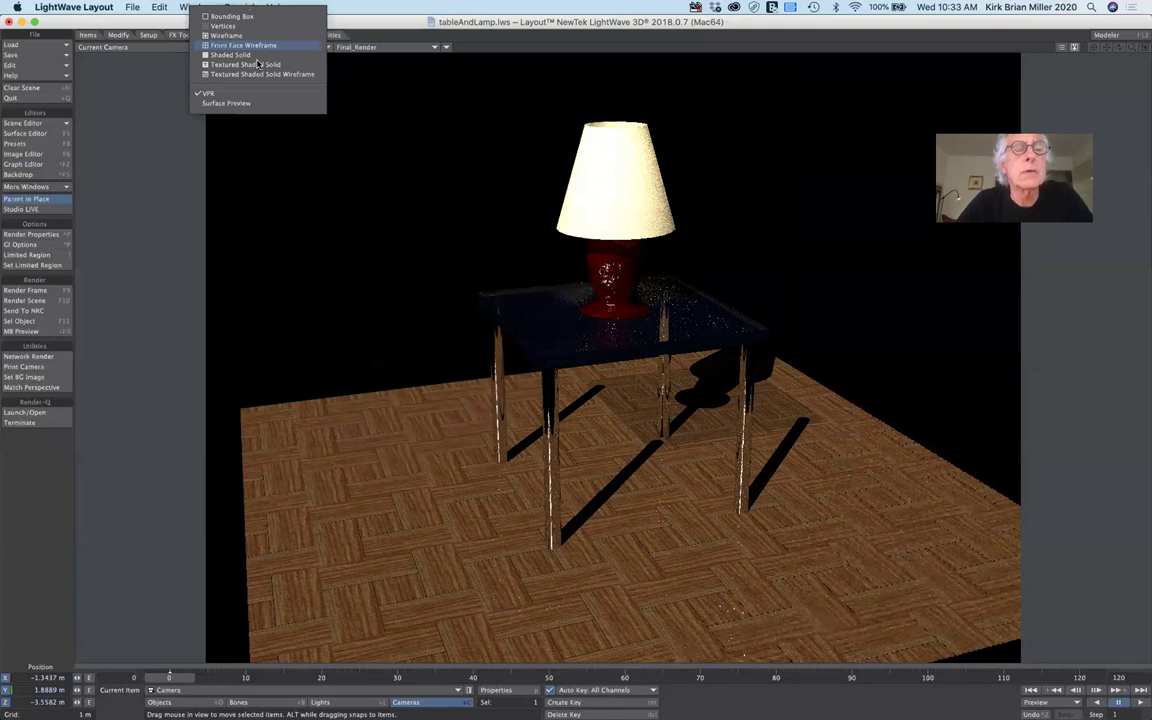
click(258, 64)
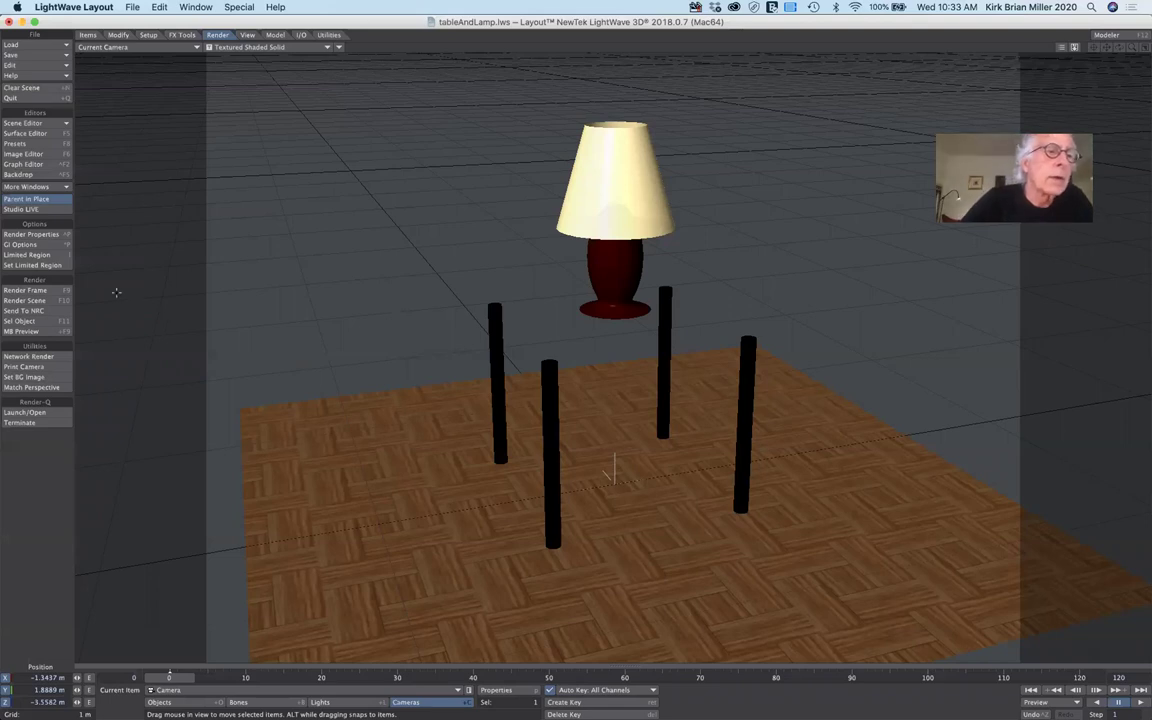
Add a point light named lightBulb to the scene.
click(93, 36)
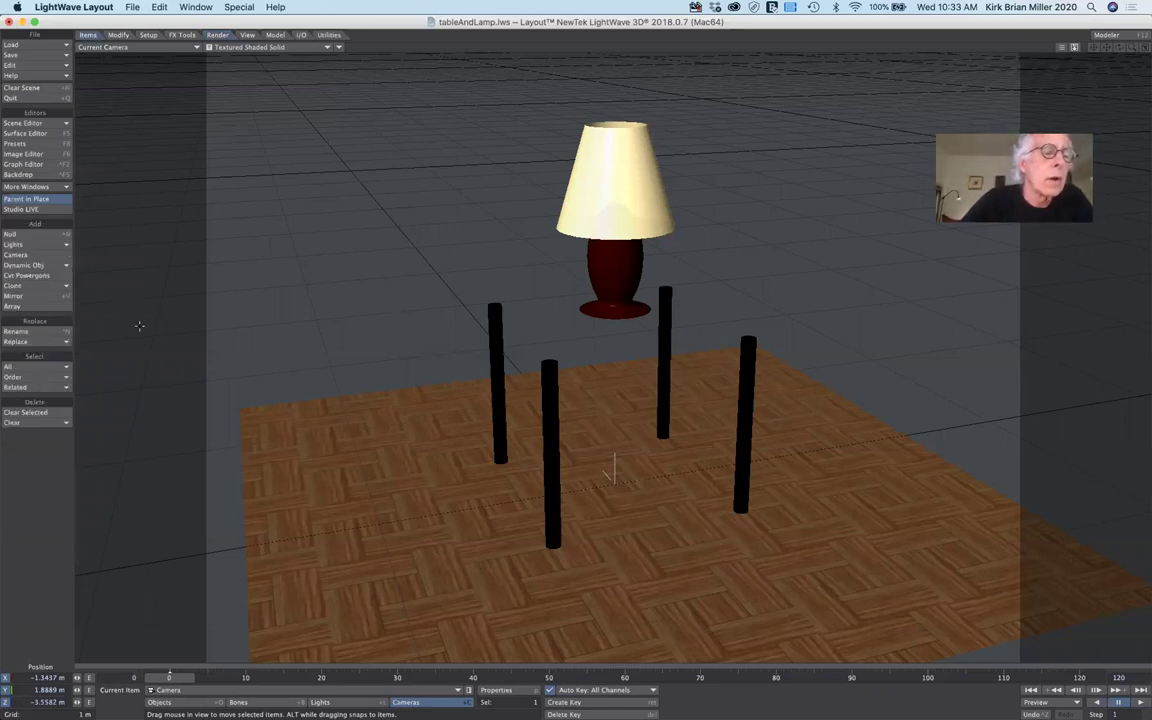
click(53, 244)
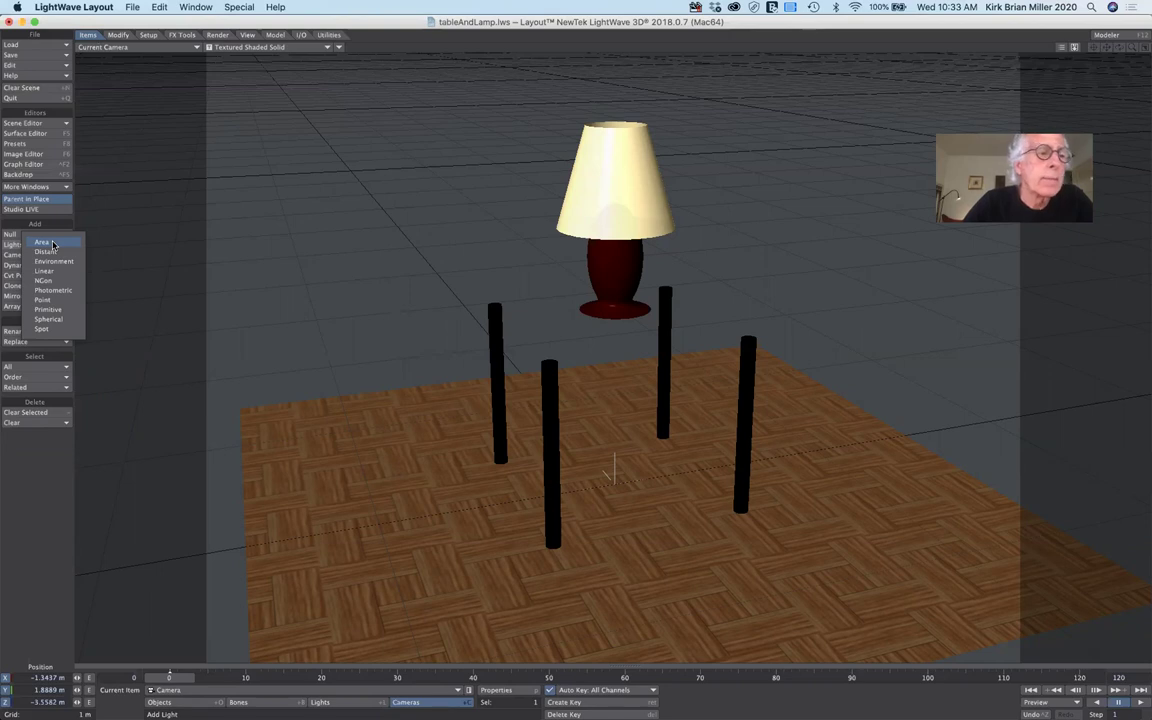
click(62, 301)
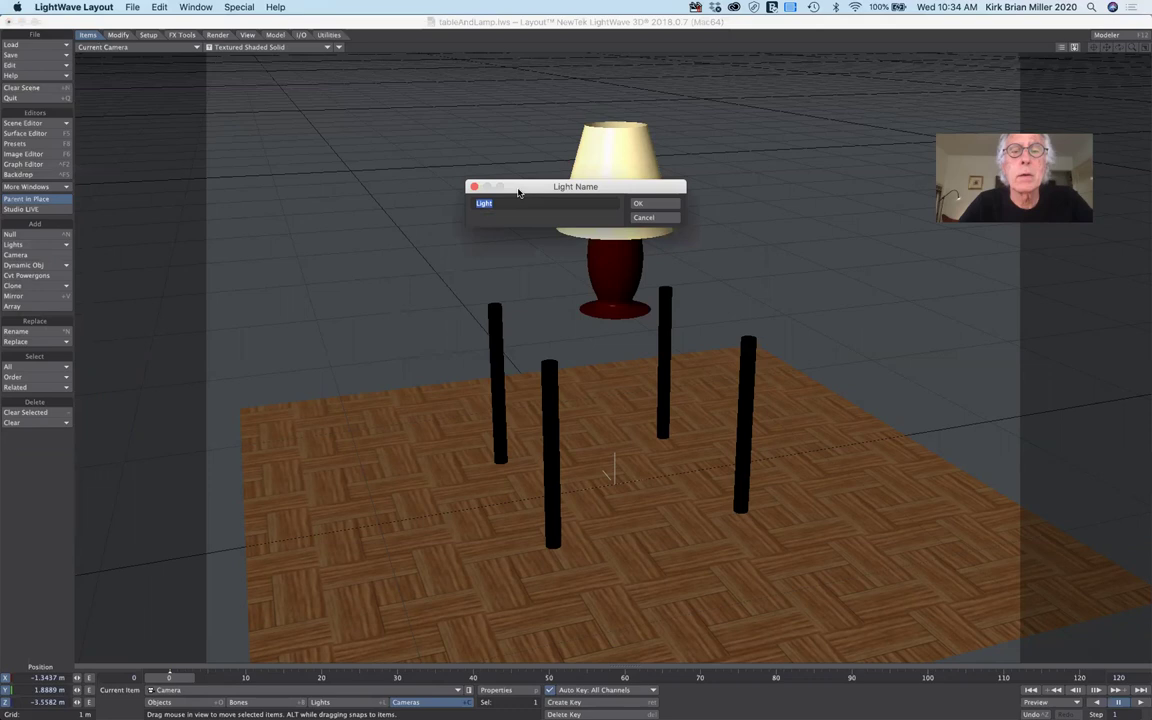
text(lightBulb)
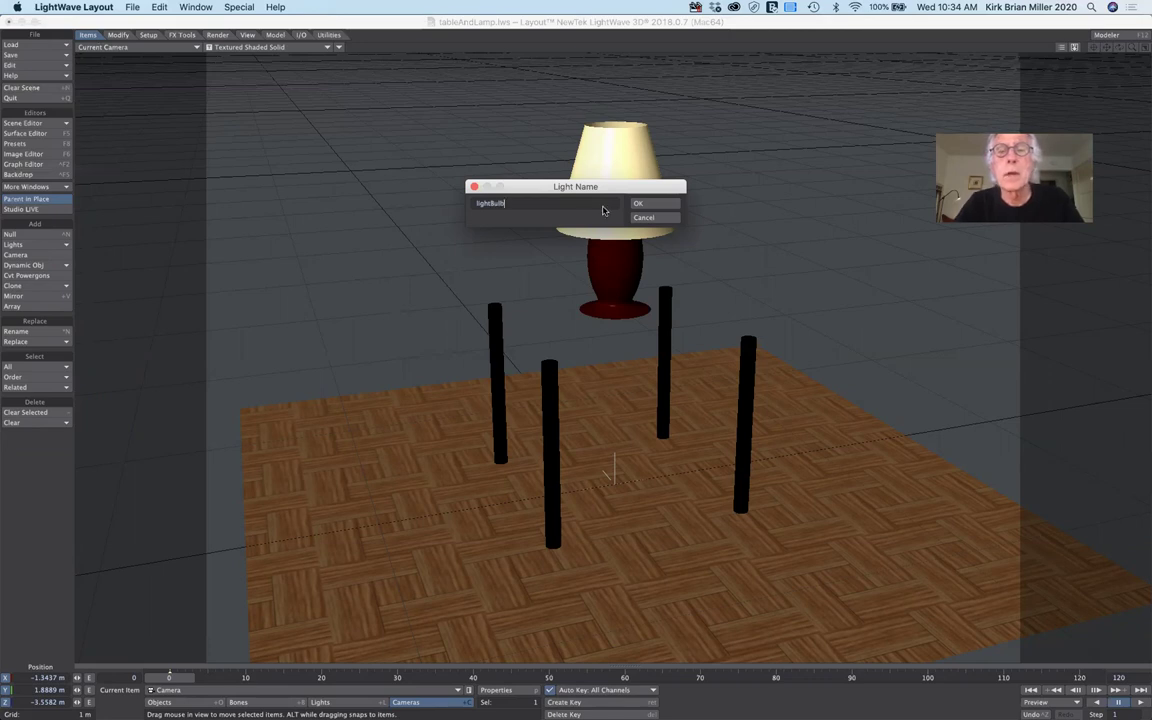
click(642, 205)
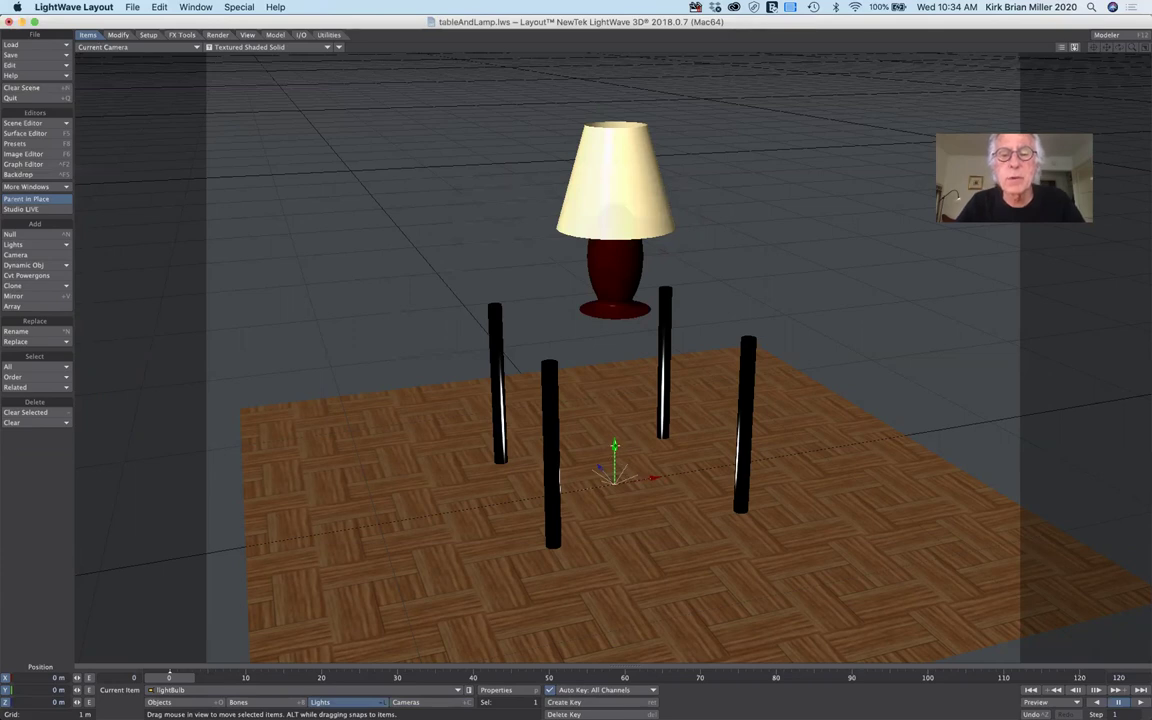
Raise the lightBulb light to about 1.41 m in Y, inside the lampshade, and preview the scene in VPR.
drag(615, 447, 612, 150)
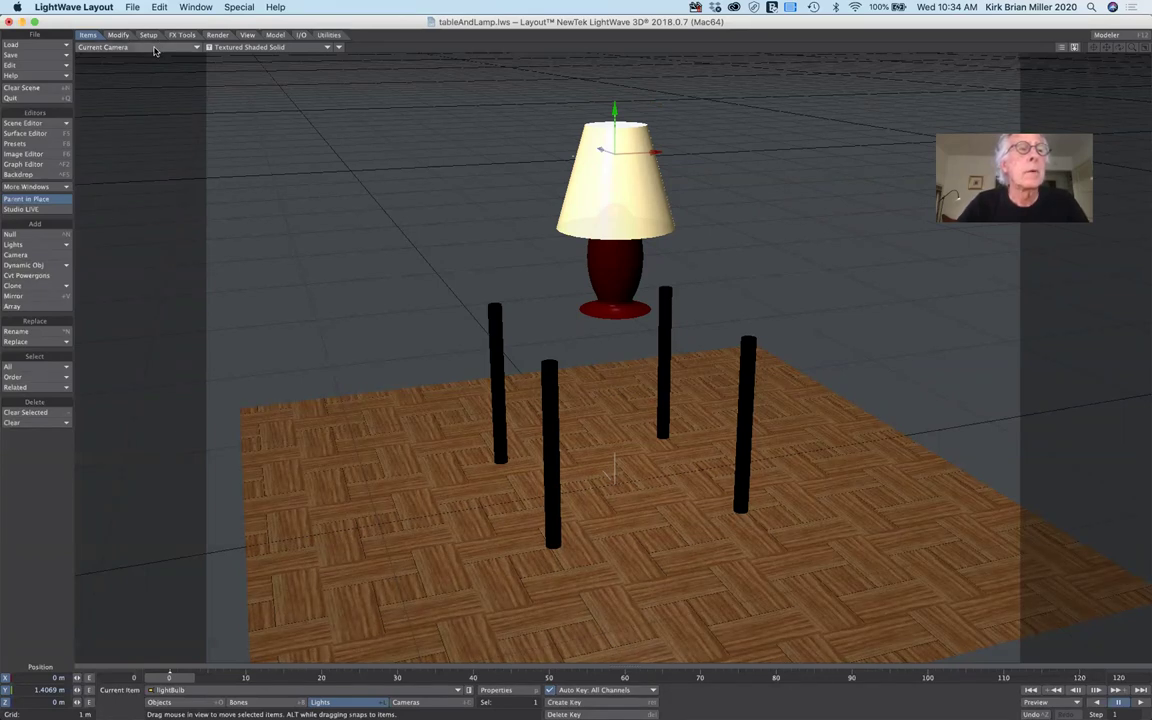
click(214, 47)
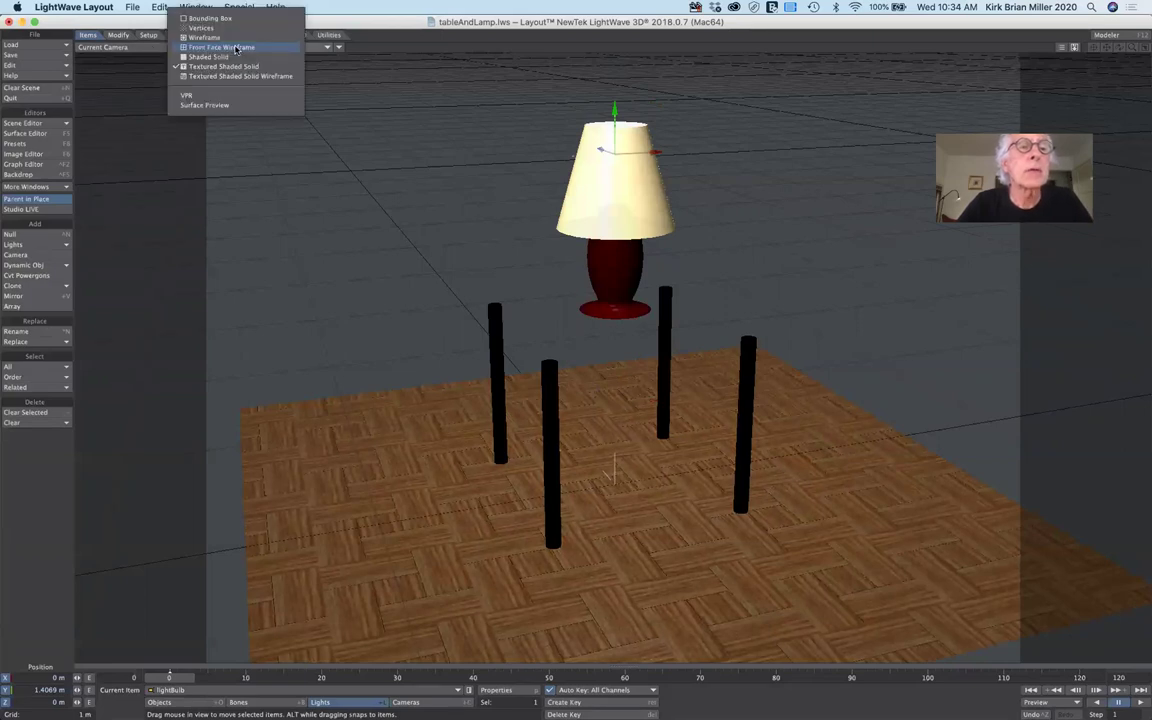
click(220, 97)
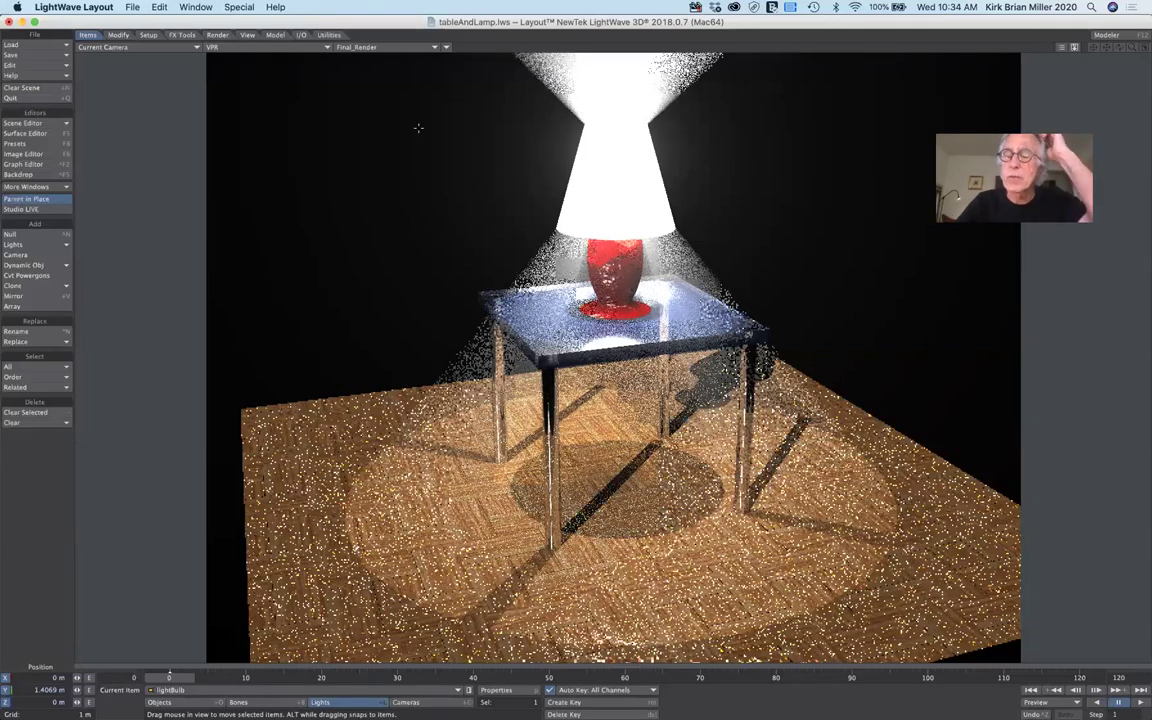
Open the lightBulb light's properties and try a volumetric intensity of 20%.
mouse_move(313, 702)
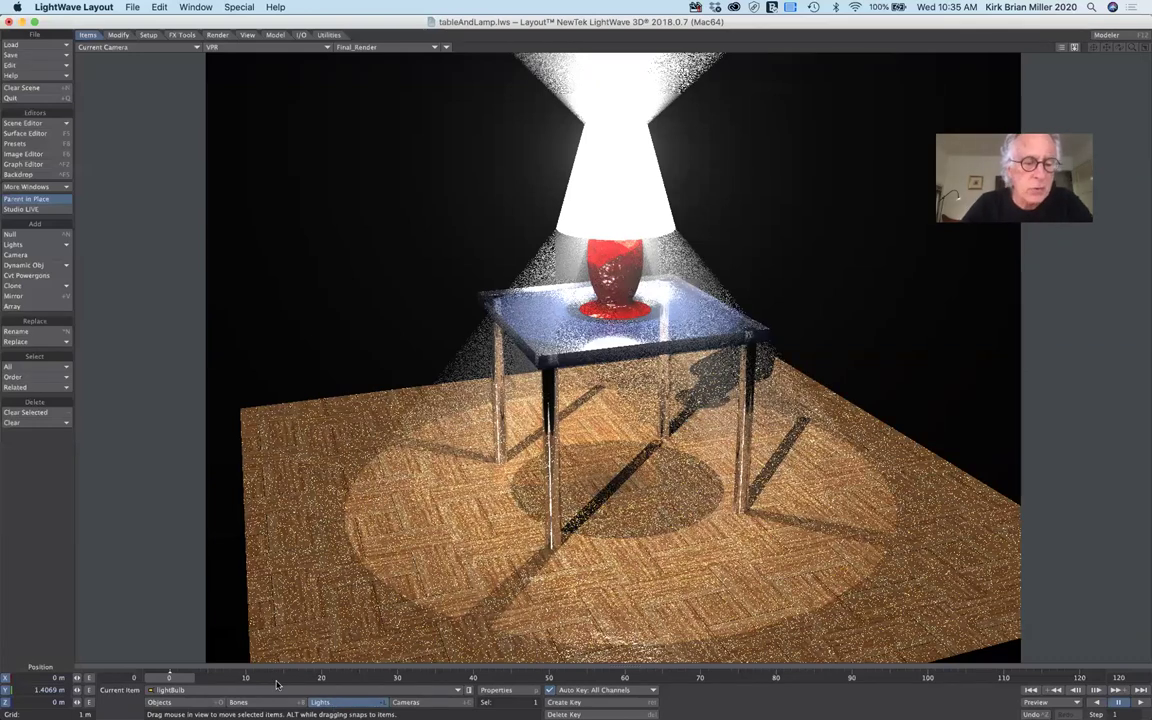
click(500, 690)
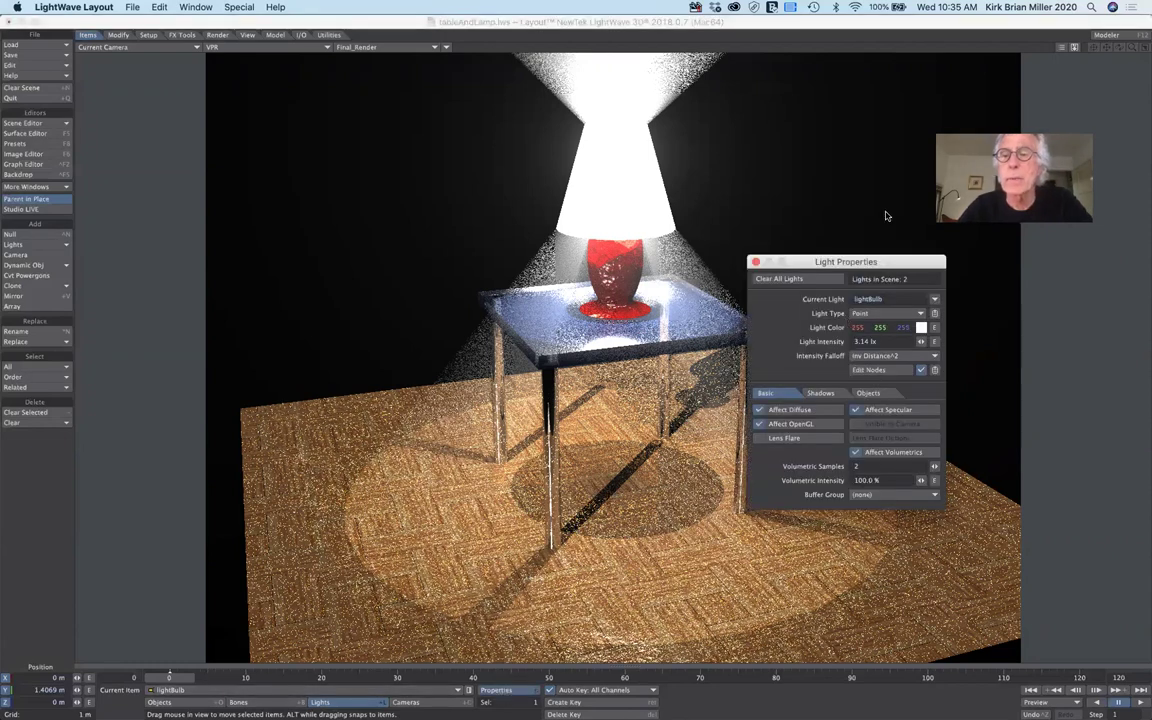
drag(899, 263, 315, 93)
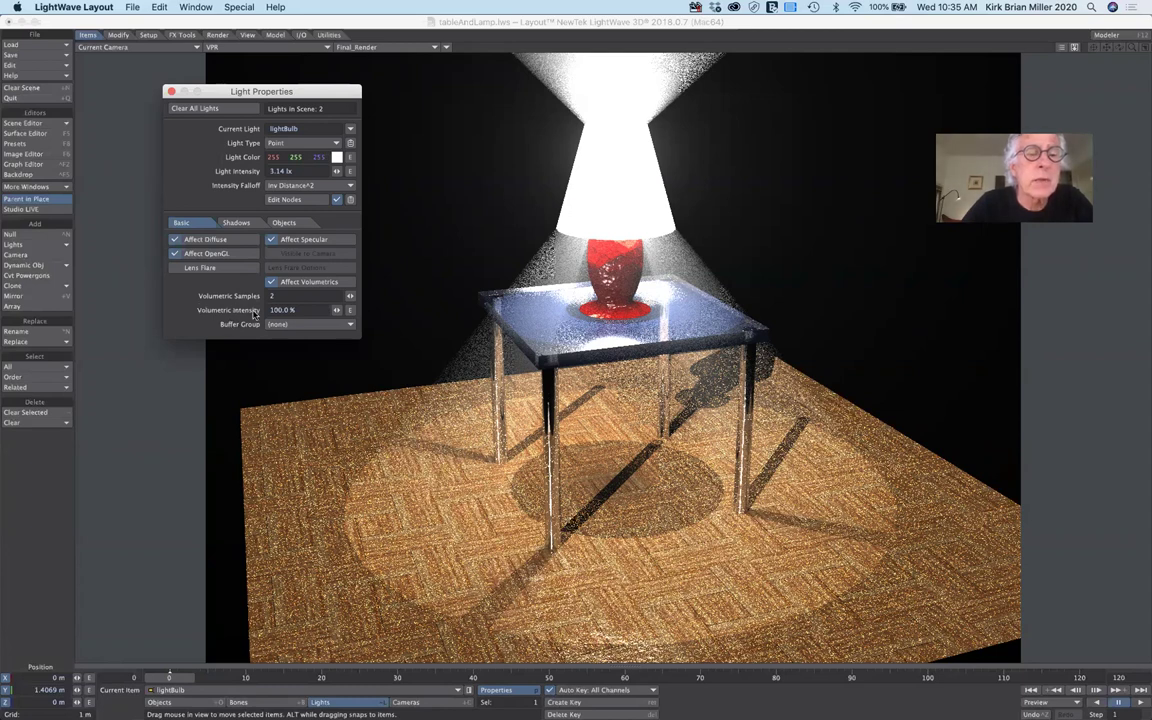
click(303, 310)
text(20)
key(Tab)
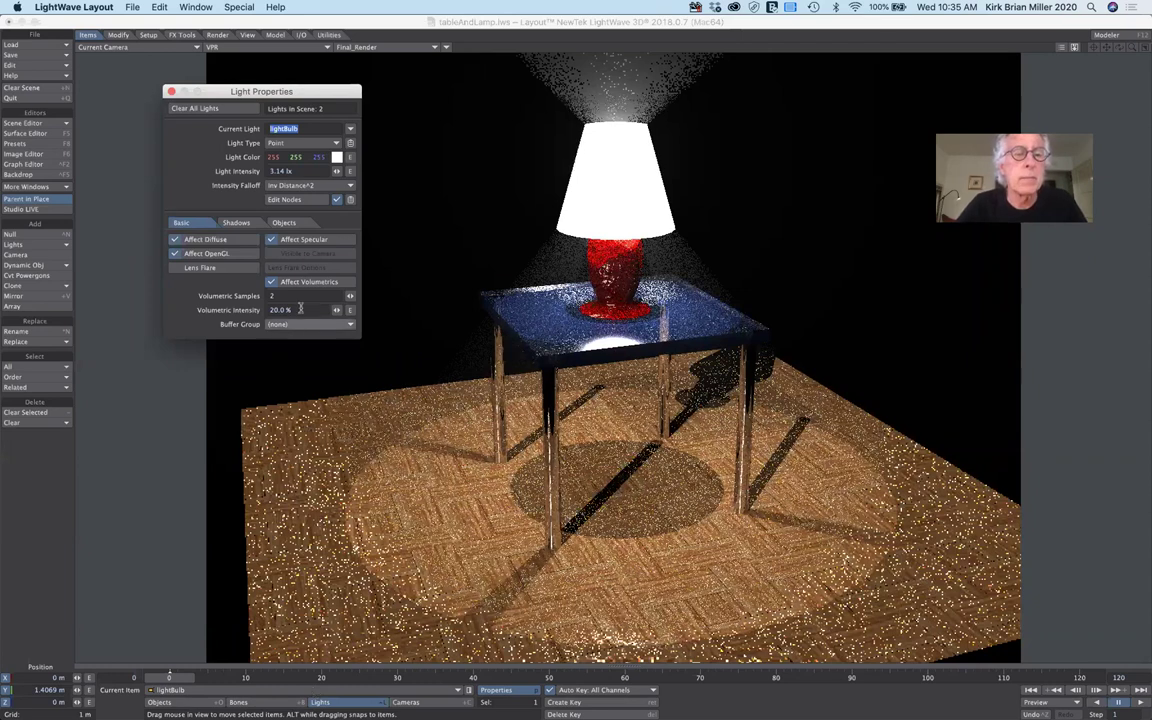
Set the lightBulb light's volumetric intensity to 10% and close its properties.
key(Tab)
text(1)
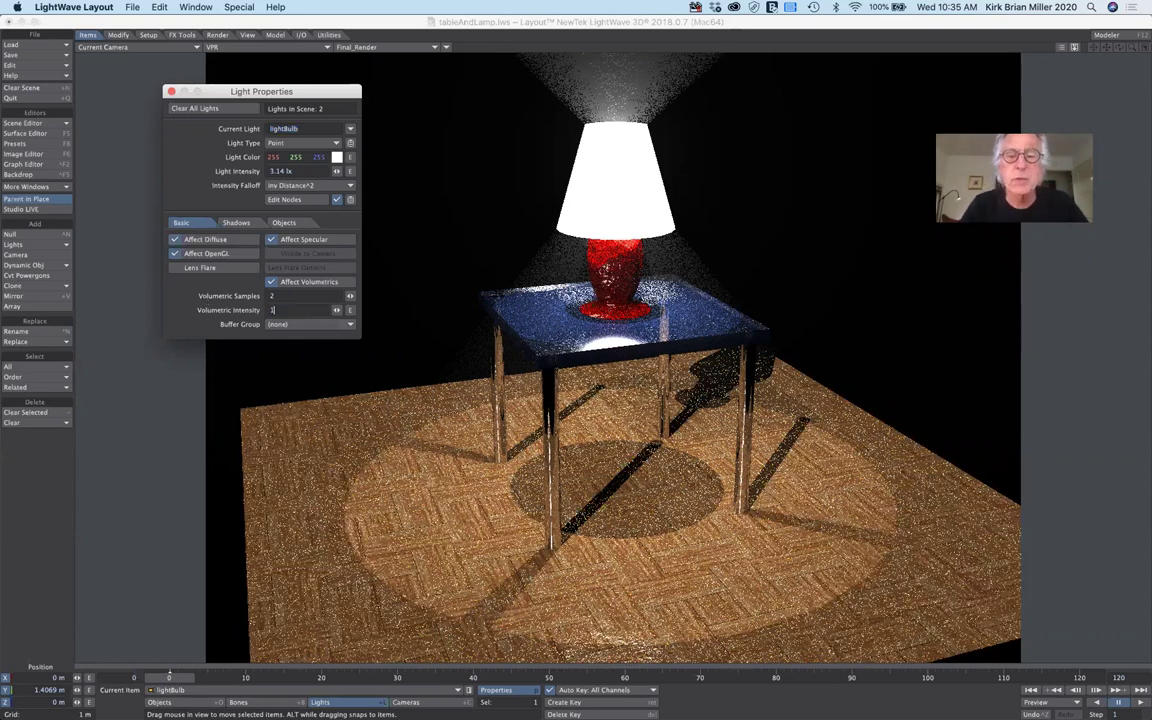
text(0)
key(Tab)
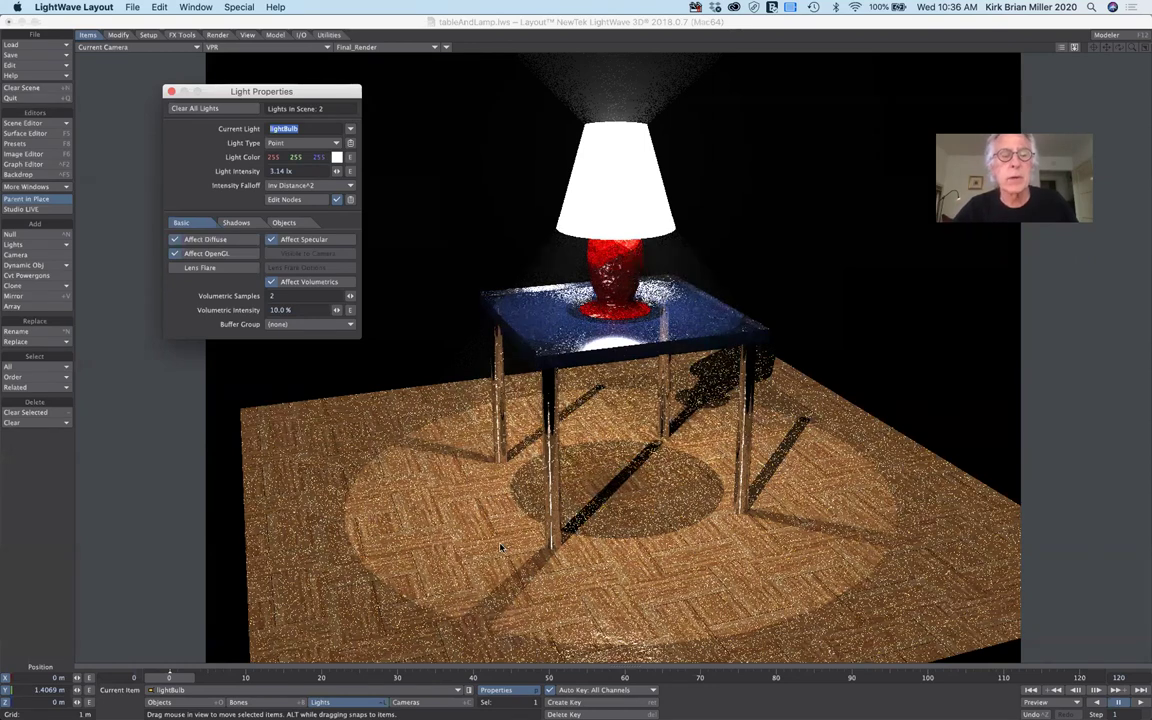
click(169, 91)
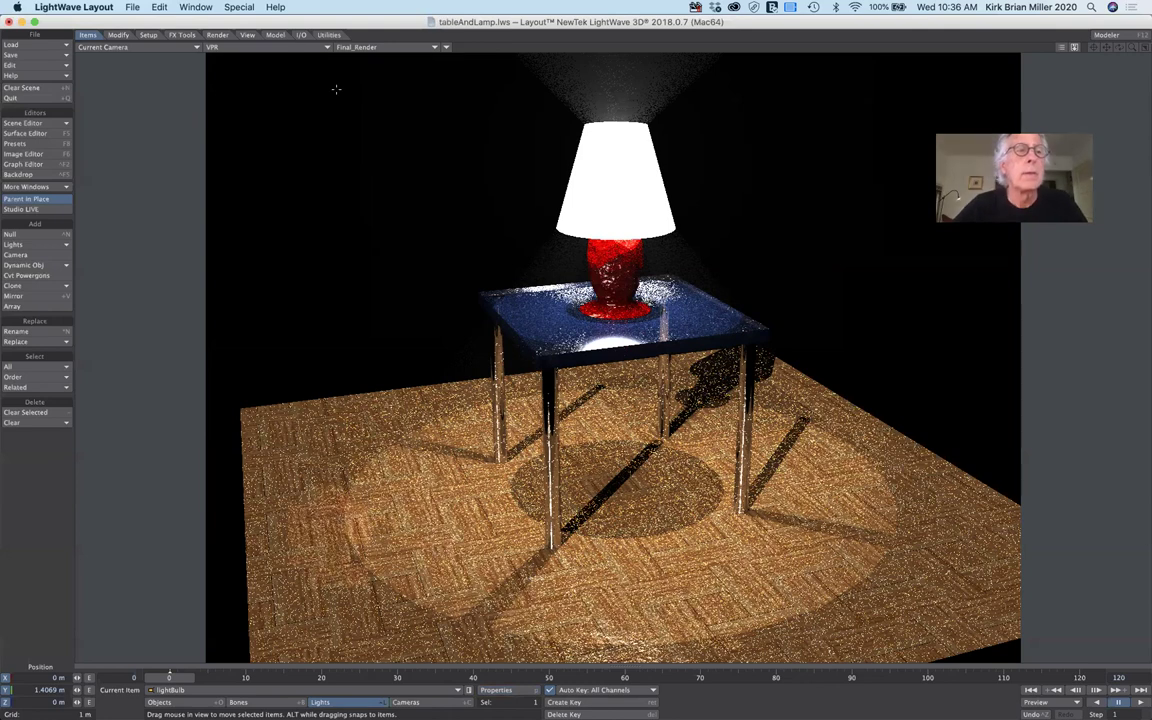
Switch the viewport display to Textured Shaded Solid and select the floor object.
click(185, 49)
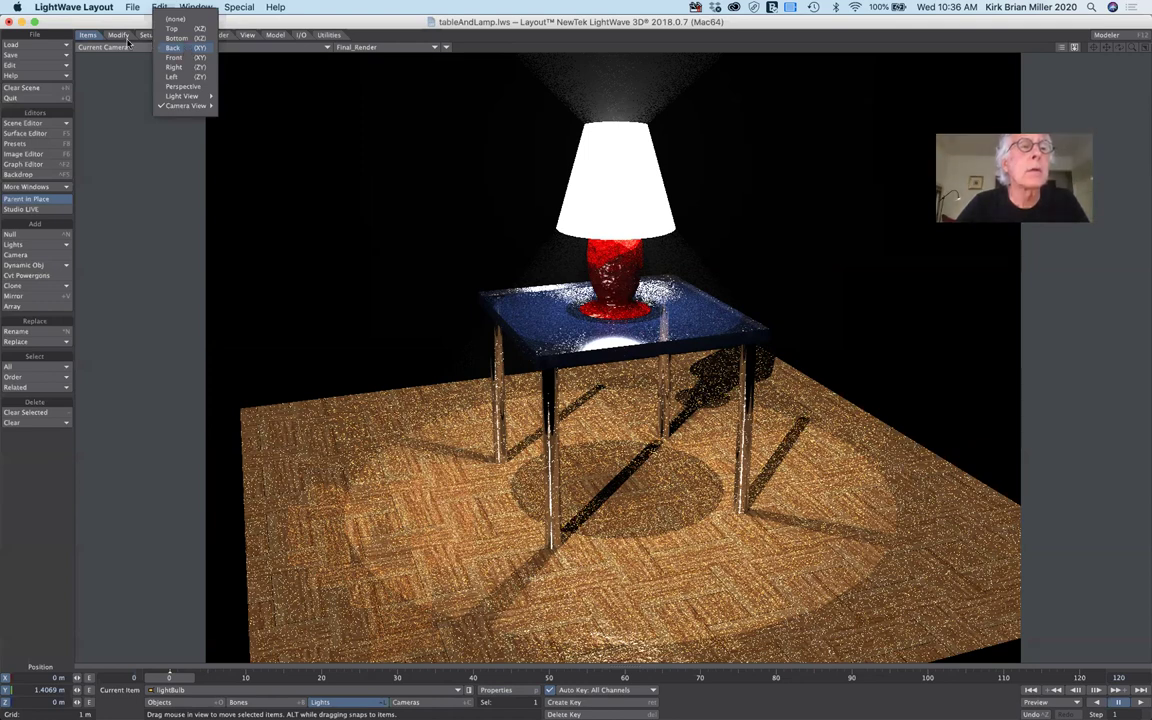
click(242, 50)
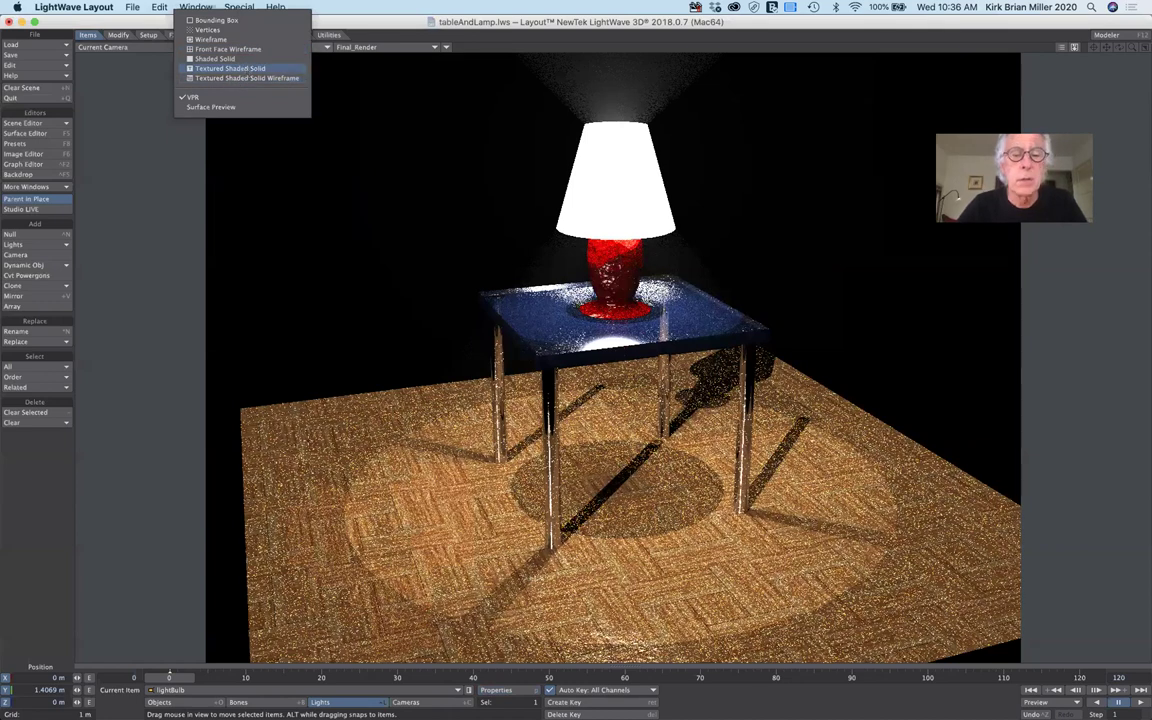
click(230, 68)
click(363, 530)
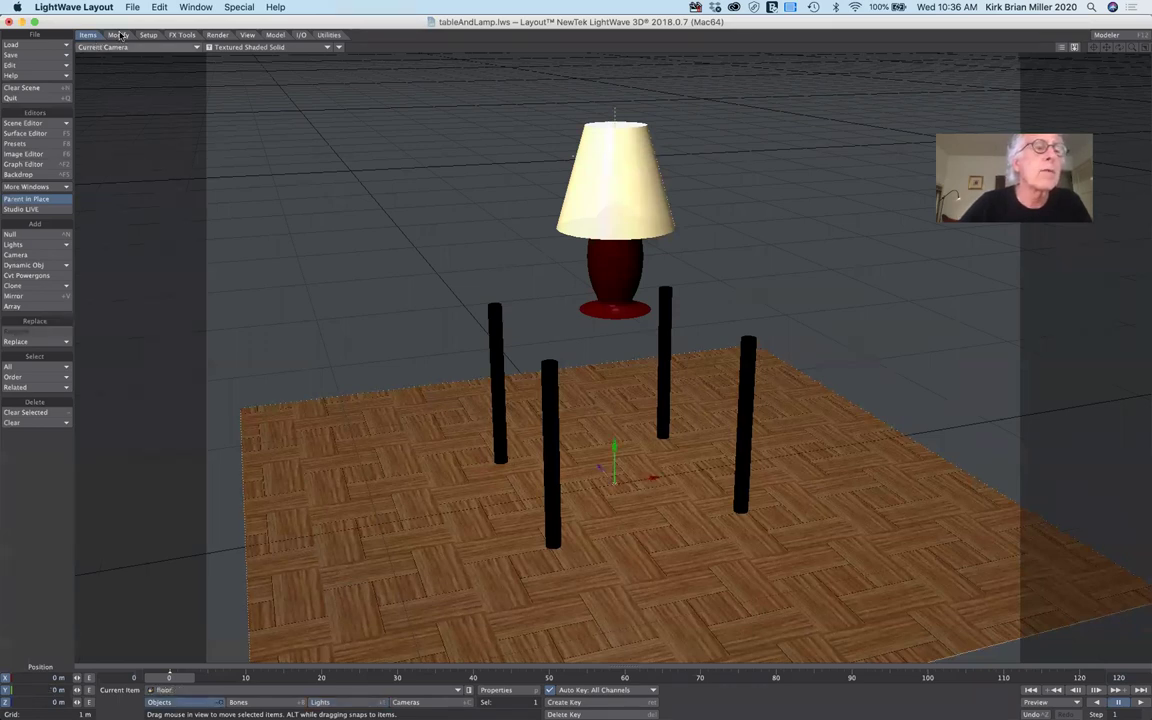
Stretch the floor to about 1.75 in X and 2.38 in Z, and preview the scene in VPR.
click(118, 35)
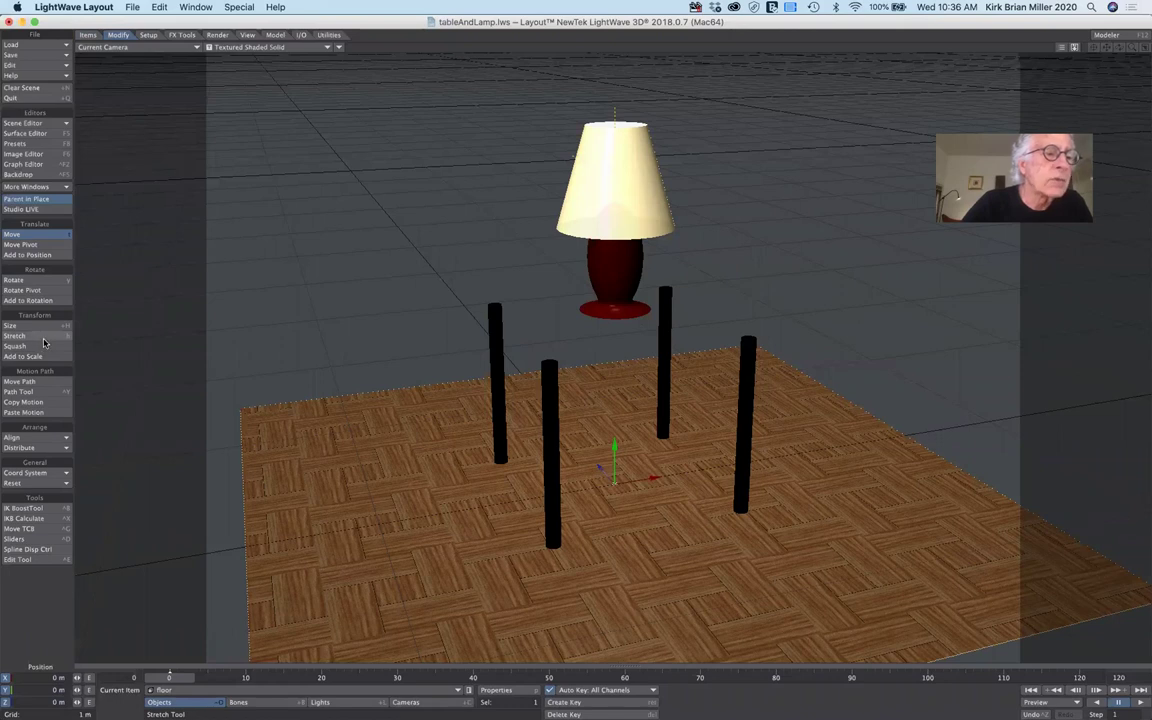
click(43, 337)
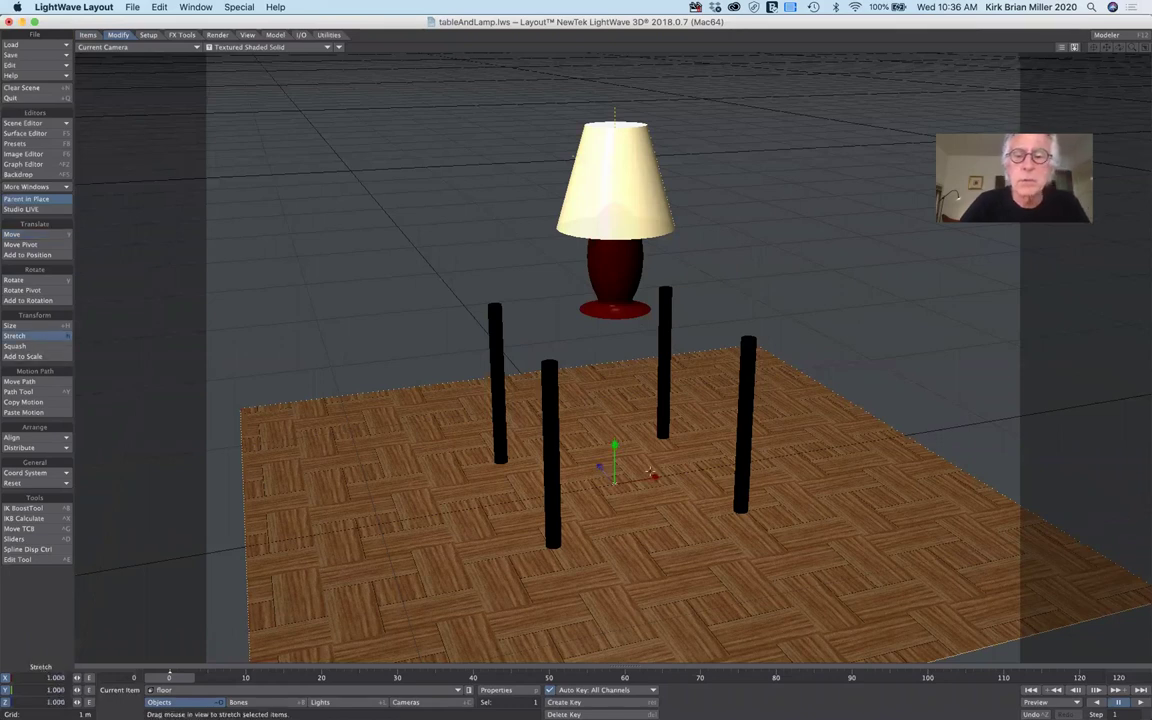
drag(655, 477, 585, 458)
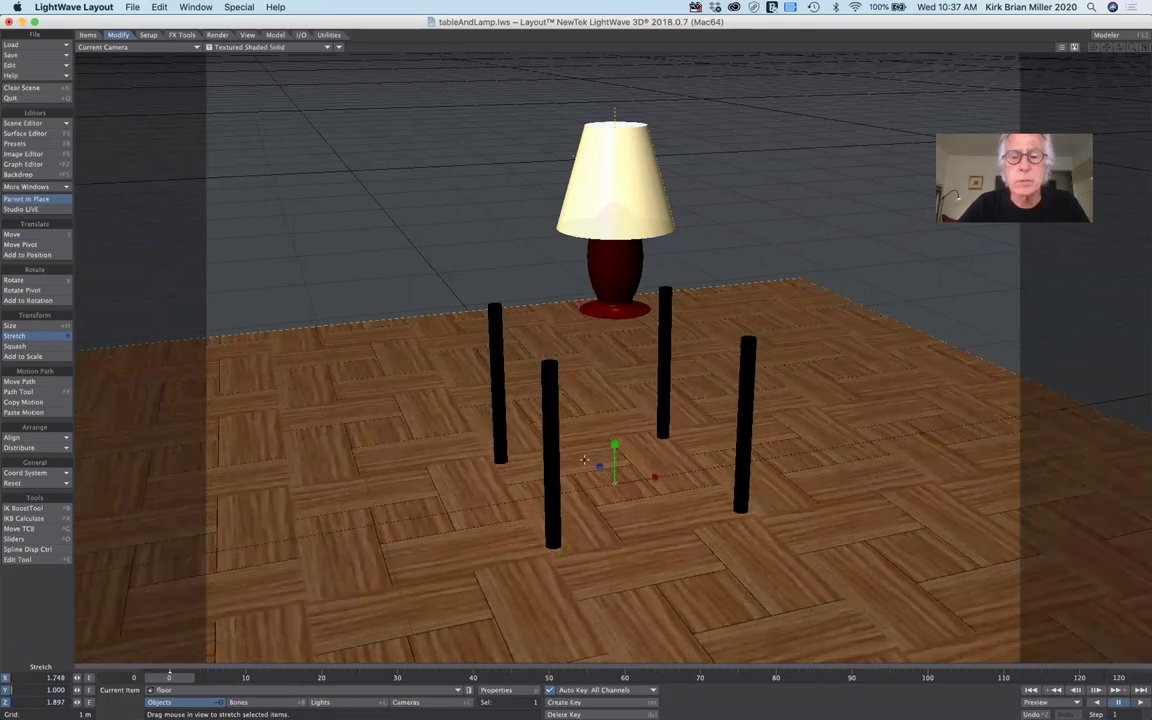
drag(600, 466, 600, 464)
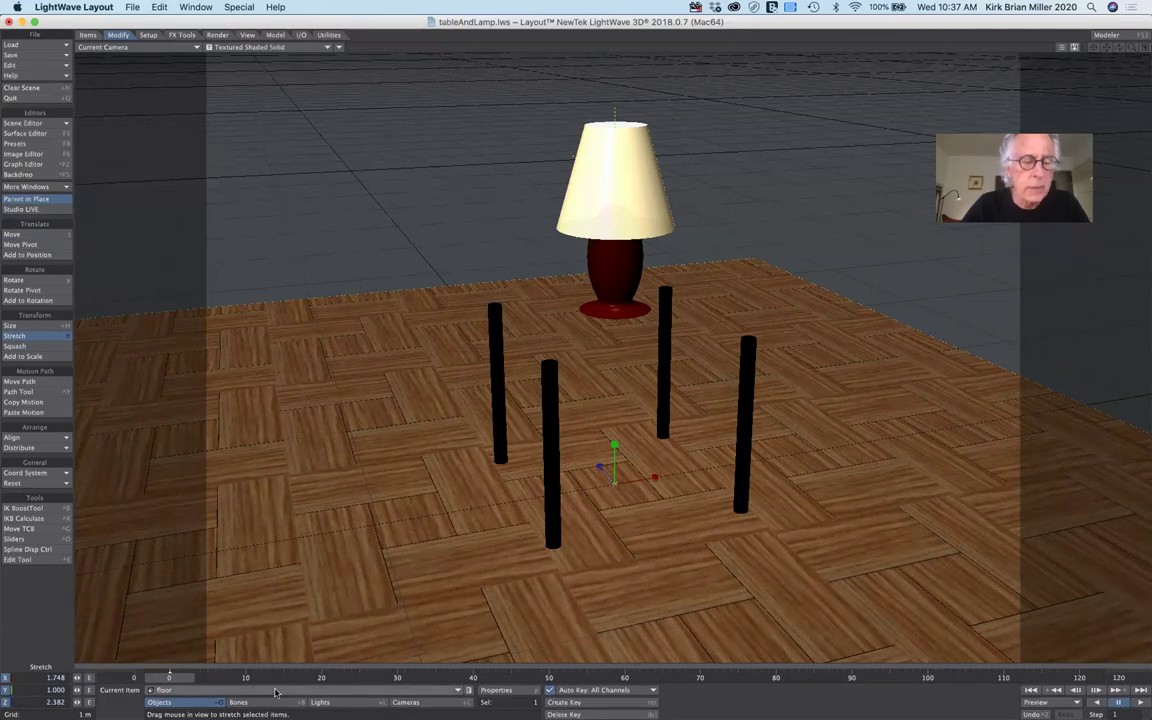
click(265, 47)
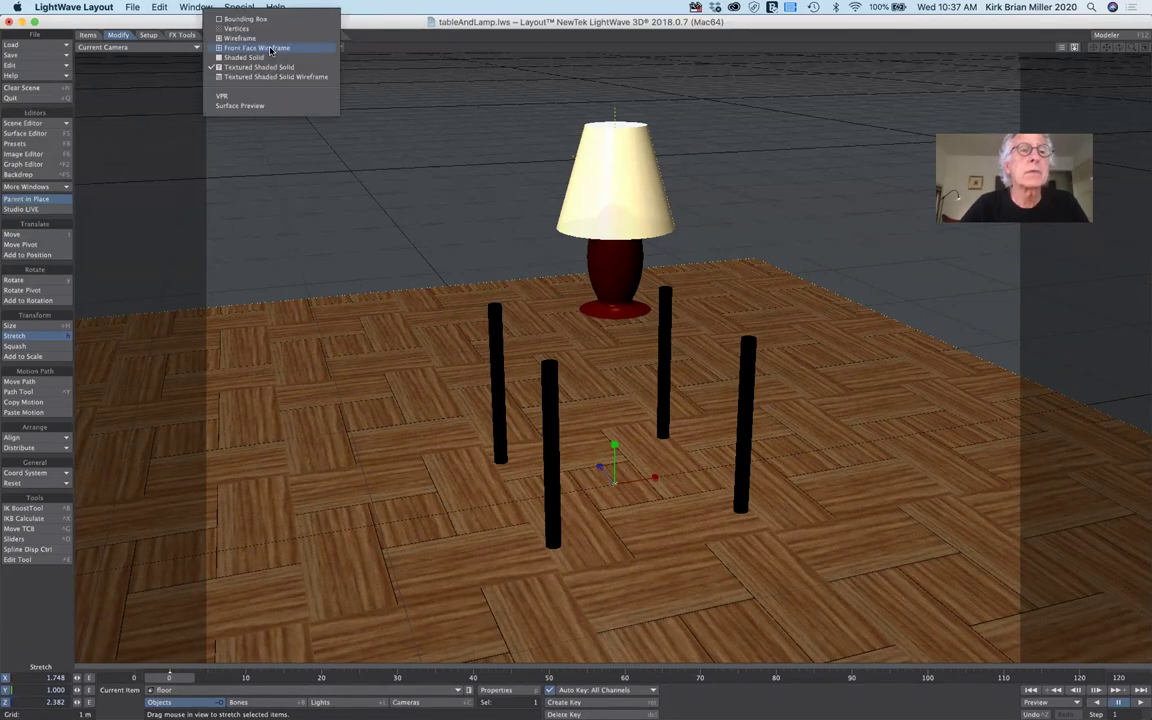
click(250, 96)
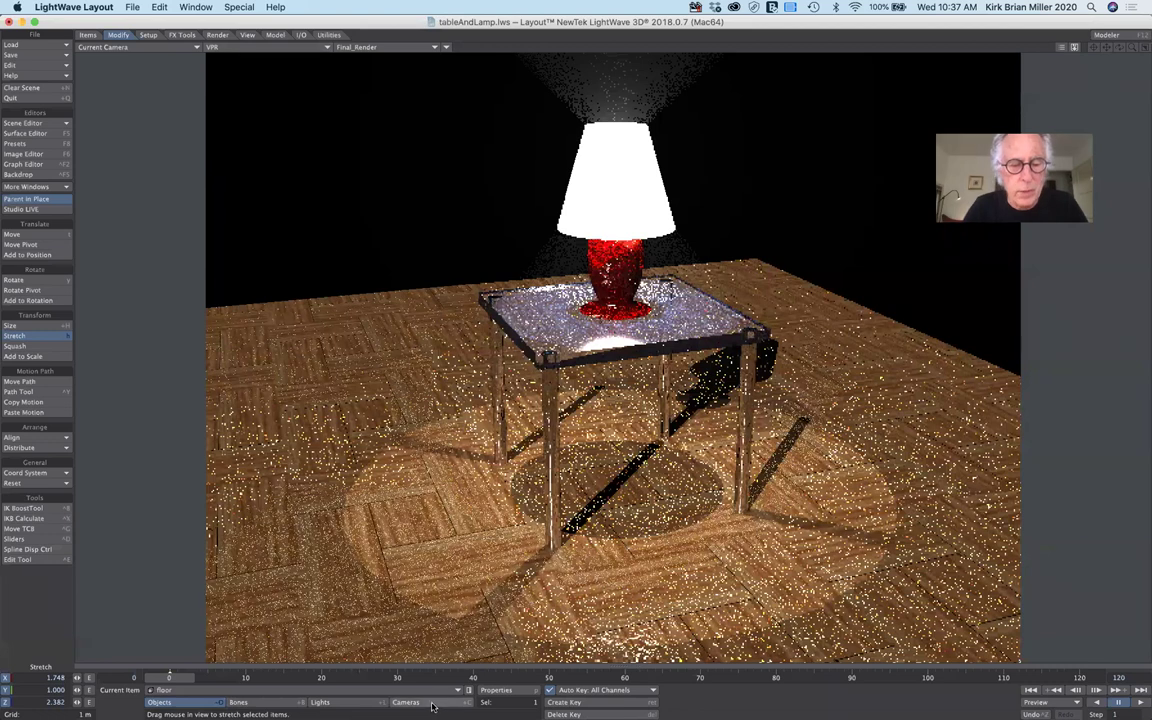
Select the scene's original light, named Light, and change its light type to Spot in its properties.
click(340, 702)
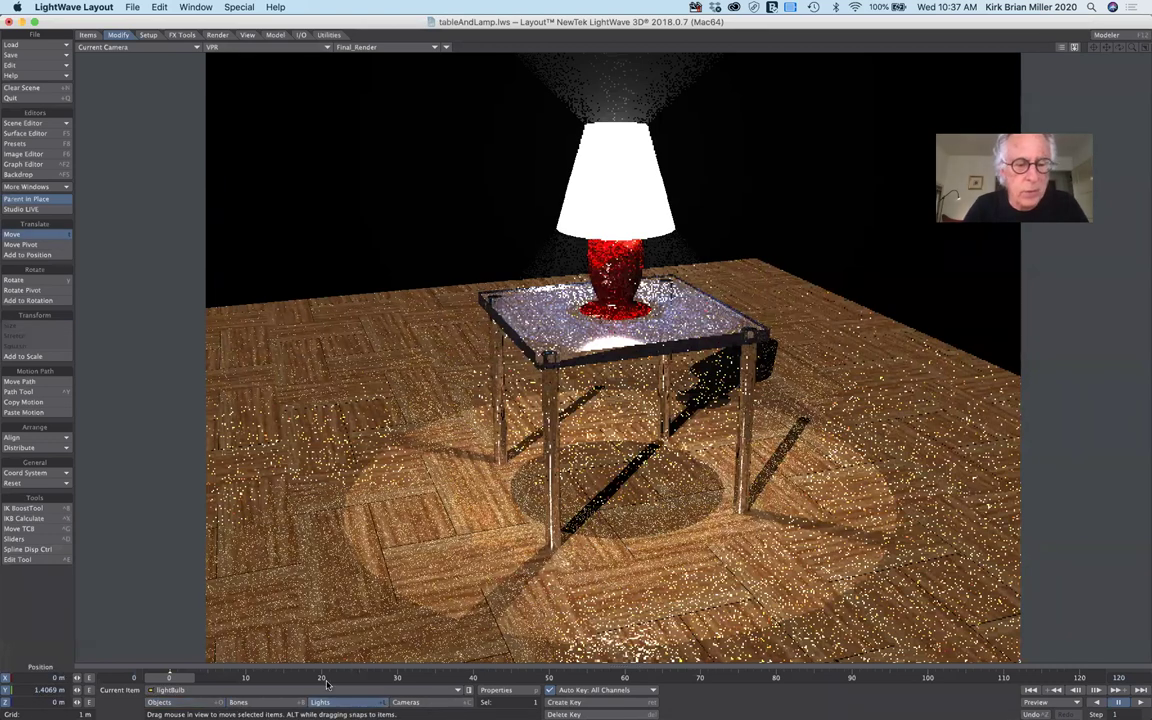
click(330, 690)
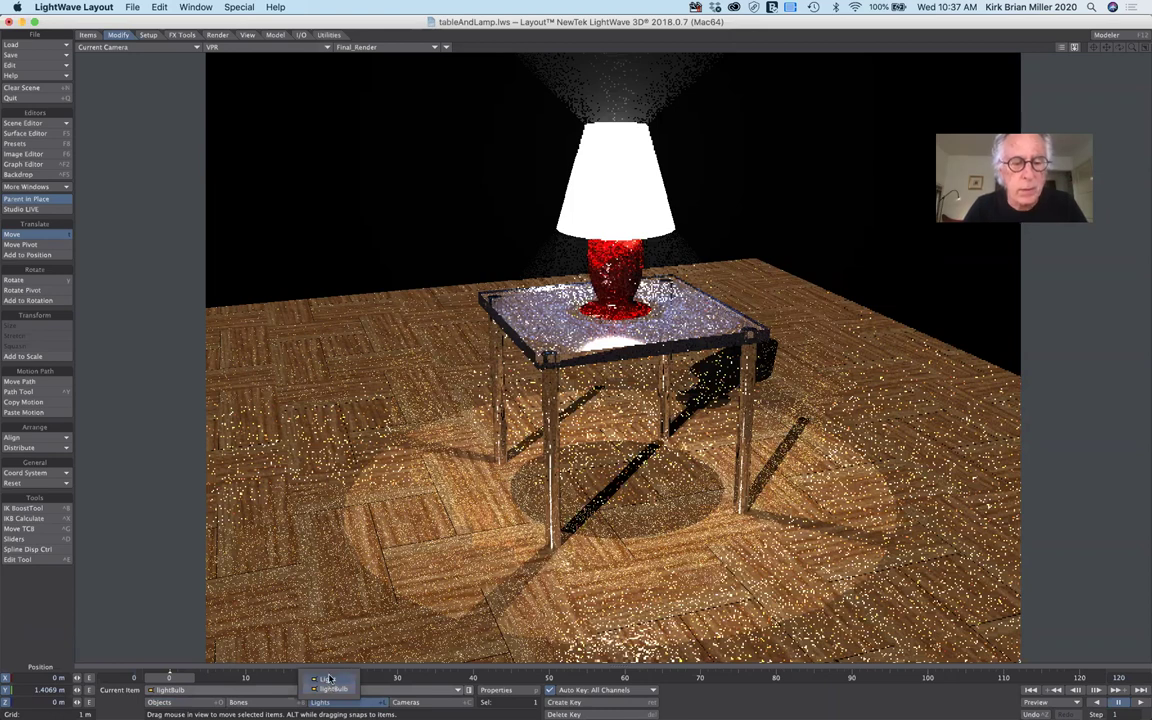
click(330, 679)
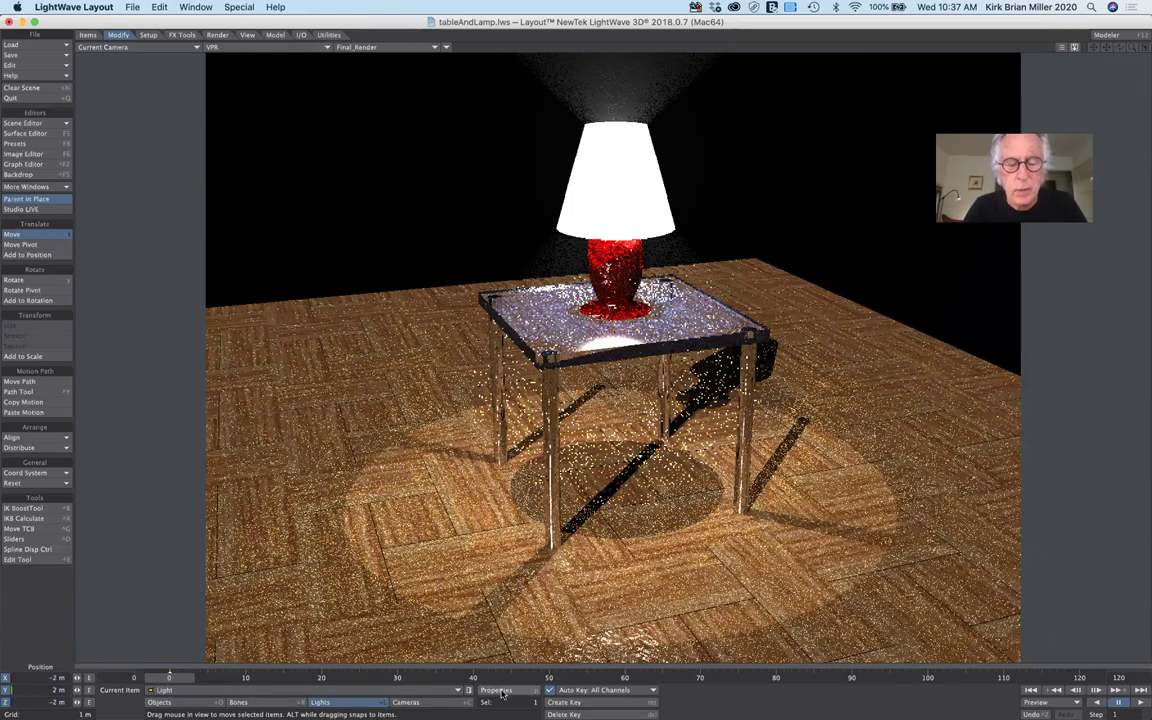
click(499, 691)
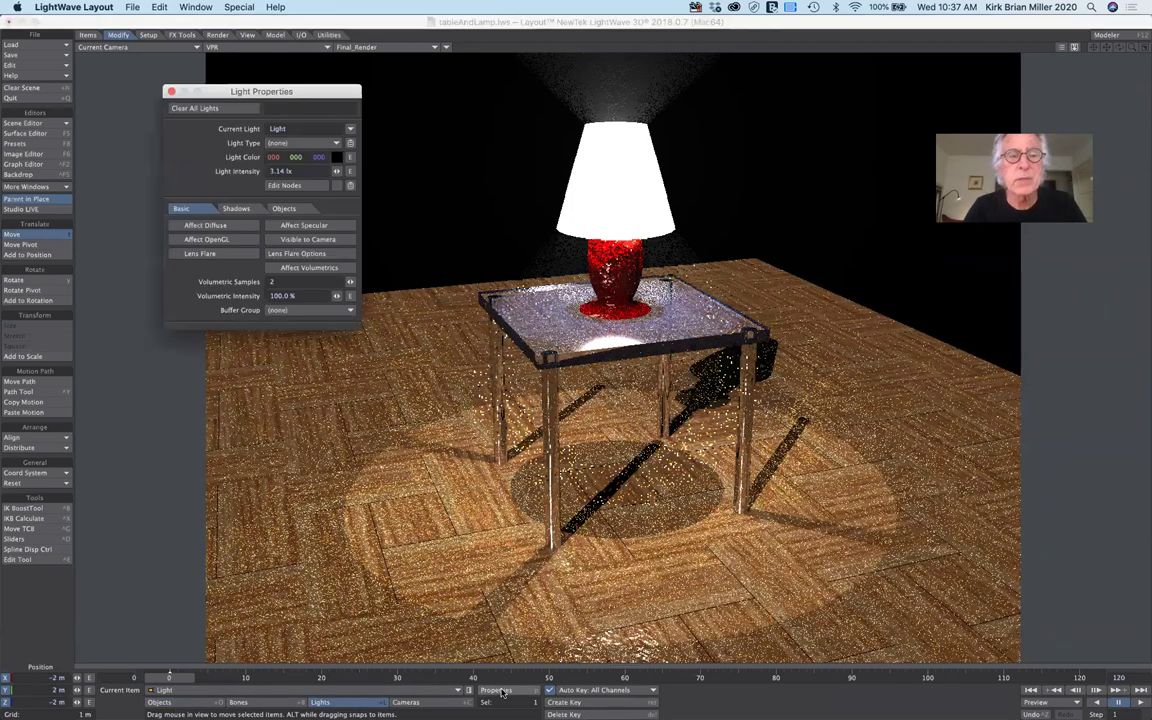
click(300, 143)
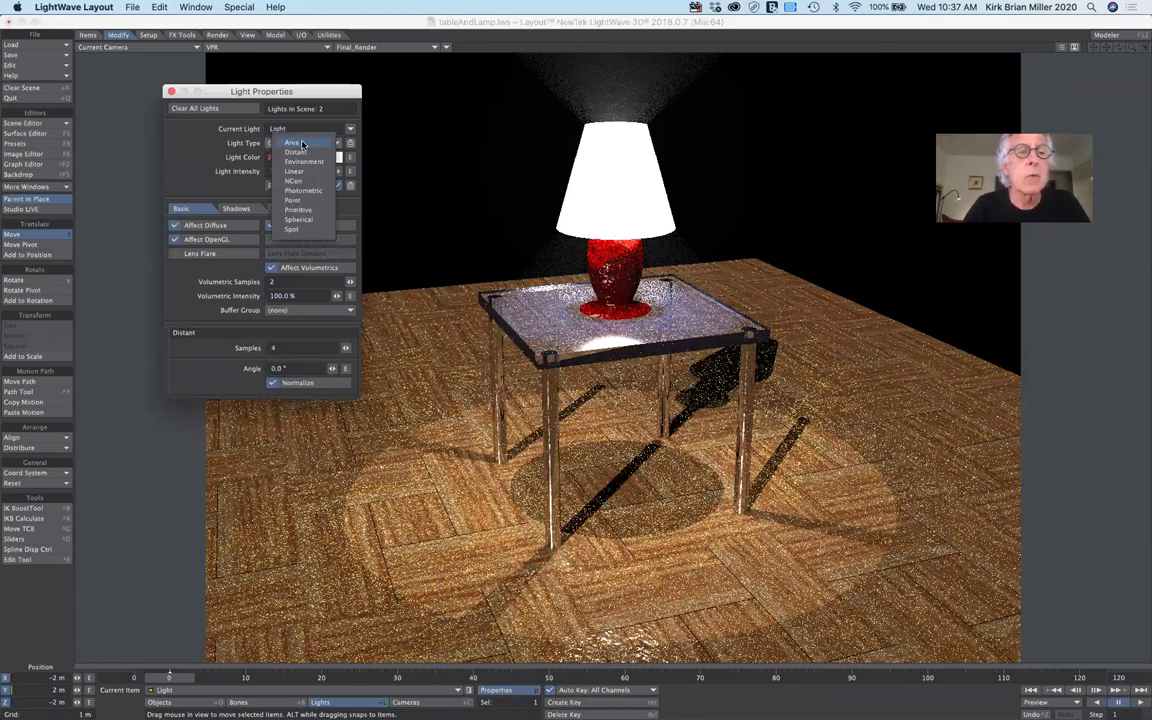
click(316, 233)
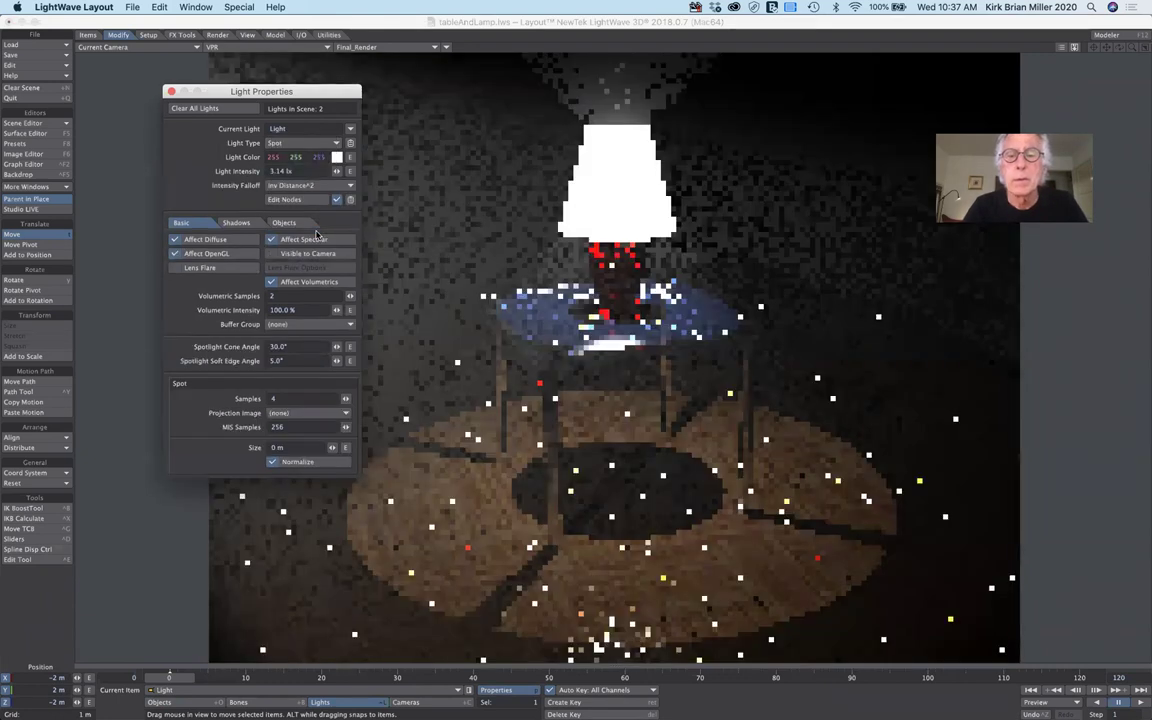
Set the spot light's volumetric intensity to 0% and close its properties.
drag(300, 92, 261, 178)
drag(271, 259, 301, 246)
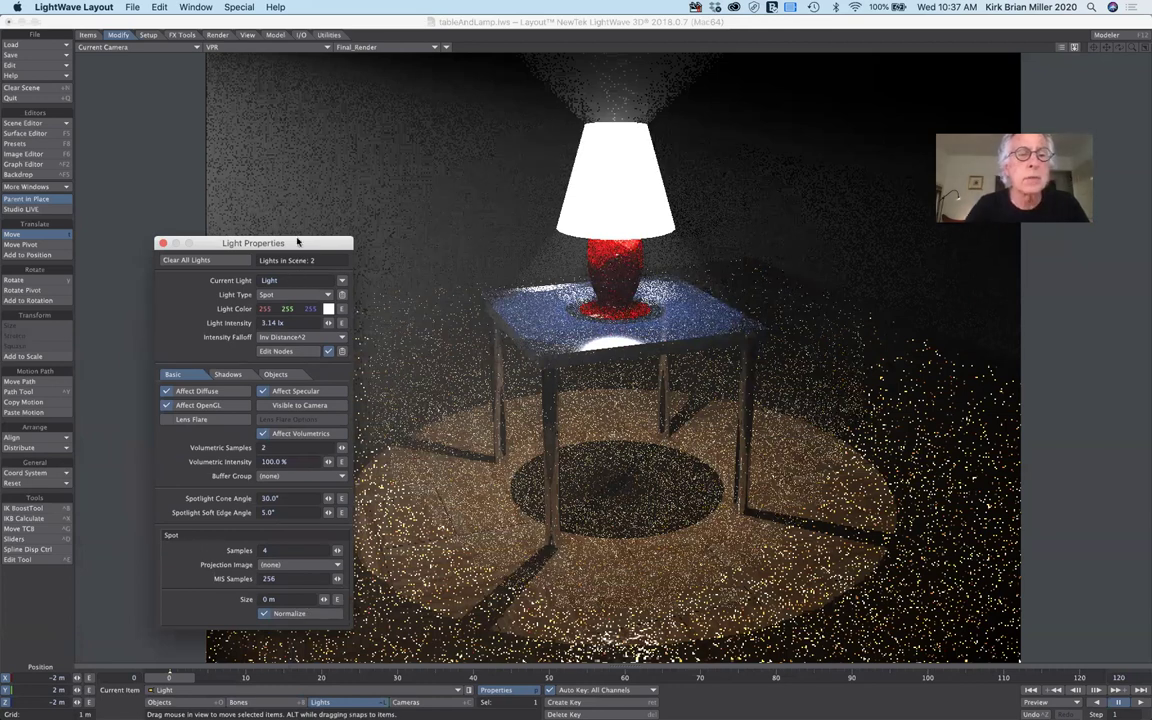
drag(286, 242, 358, 75)
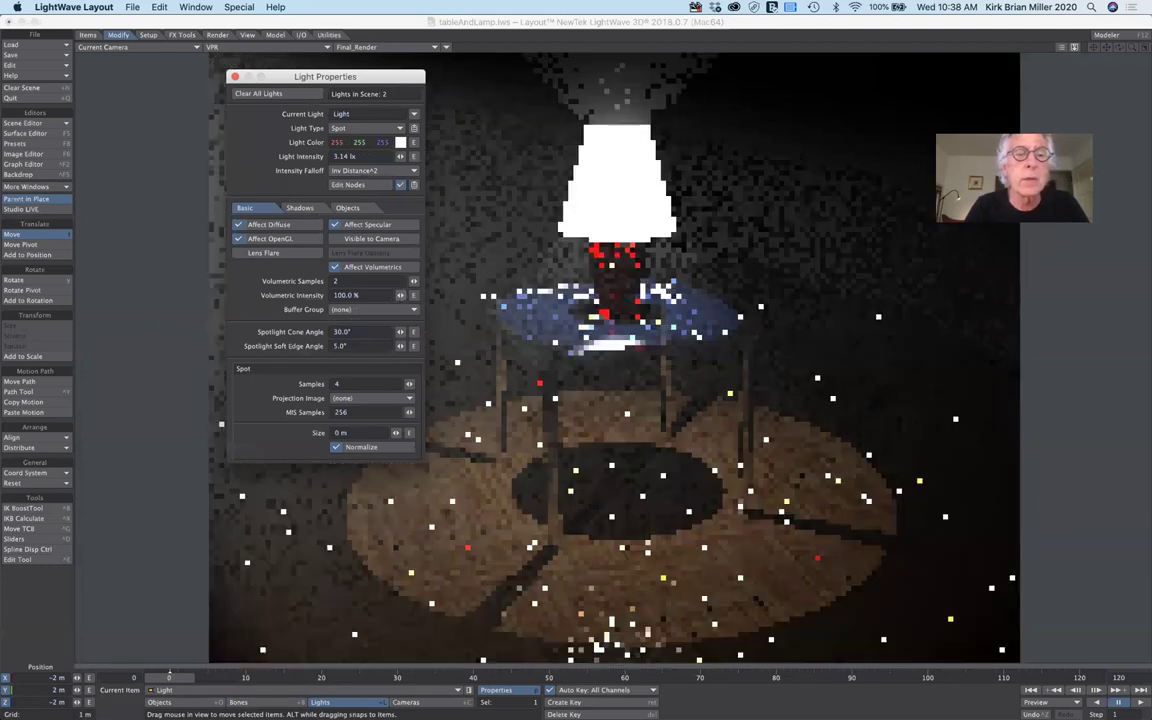
drag(400, 295, 363, 295)
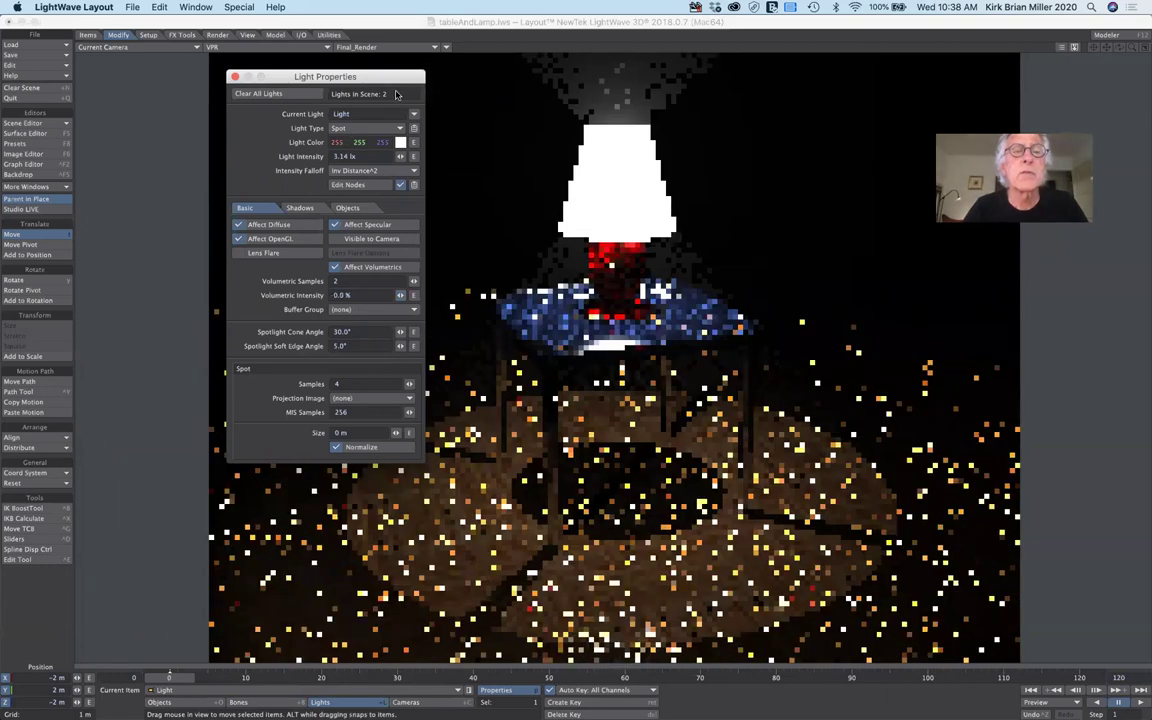
drag(396, 73, 288, 88)
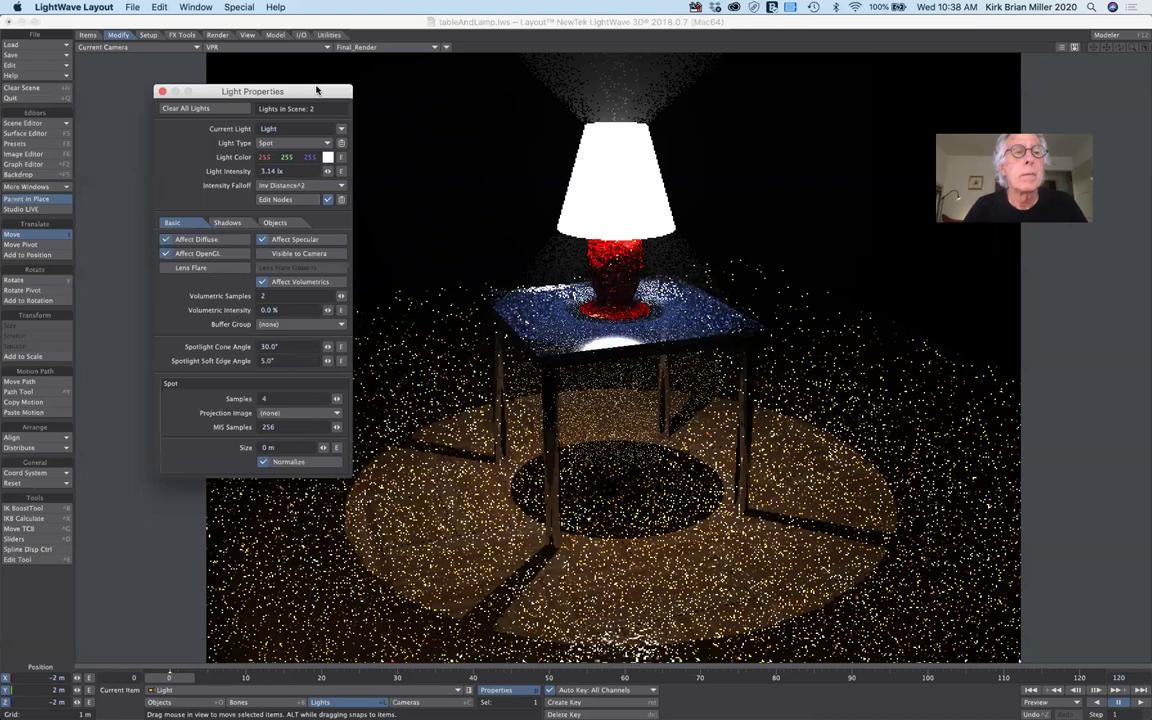
drag(164, 89, 156, 90)
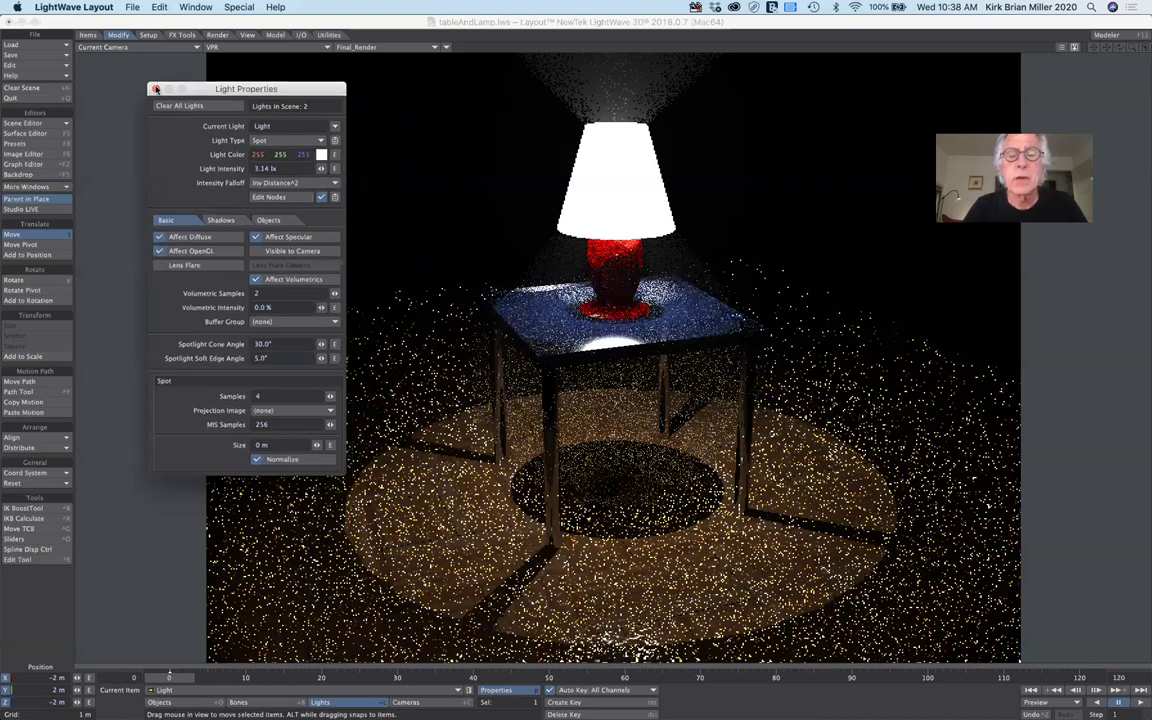
click(156, 90)
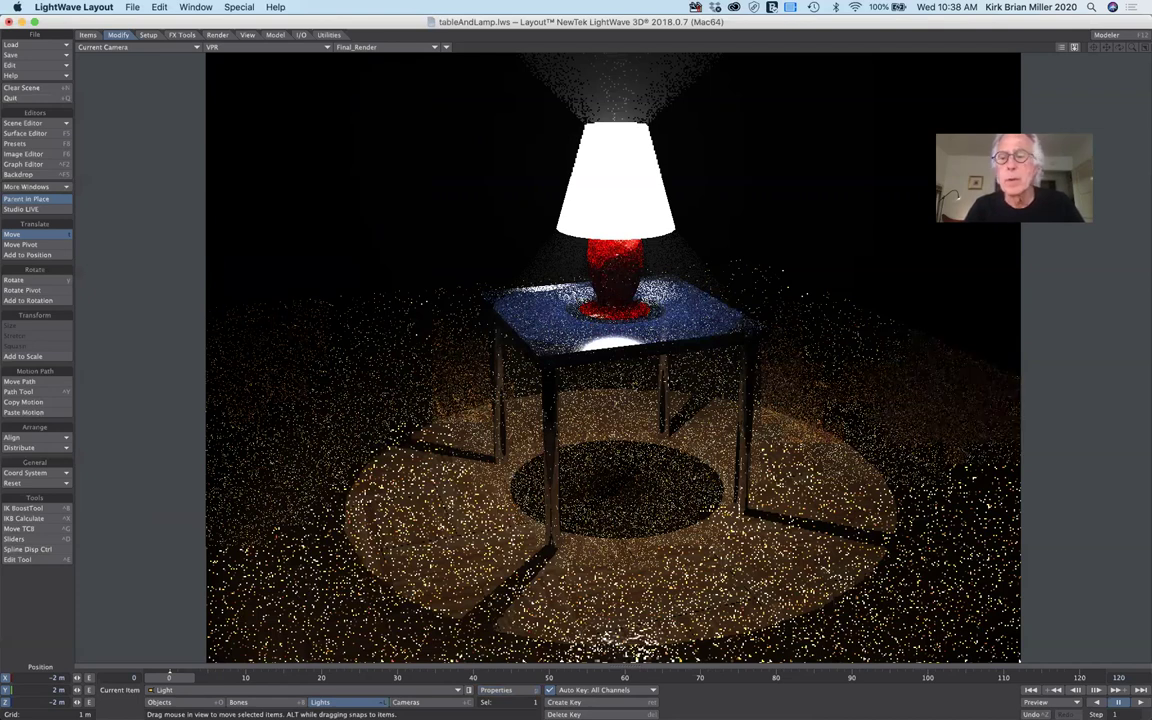
Look through the Light and re-aim it from about X -1.6 m, Z -1.5 m, with 44.60° heading and 40.40° pitch.
click(140, 47)
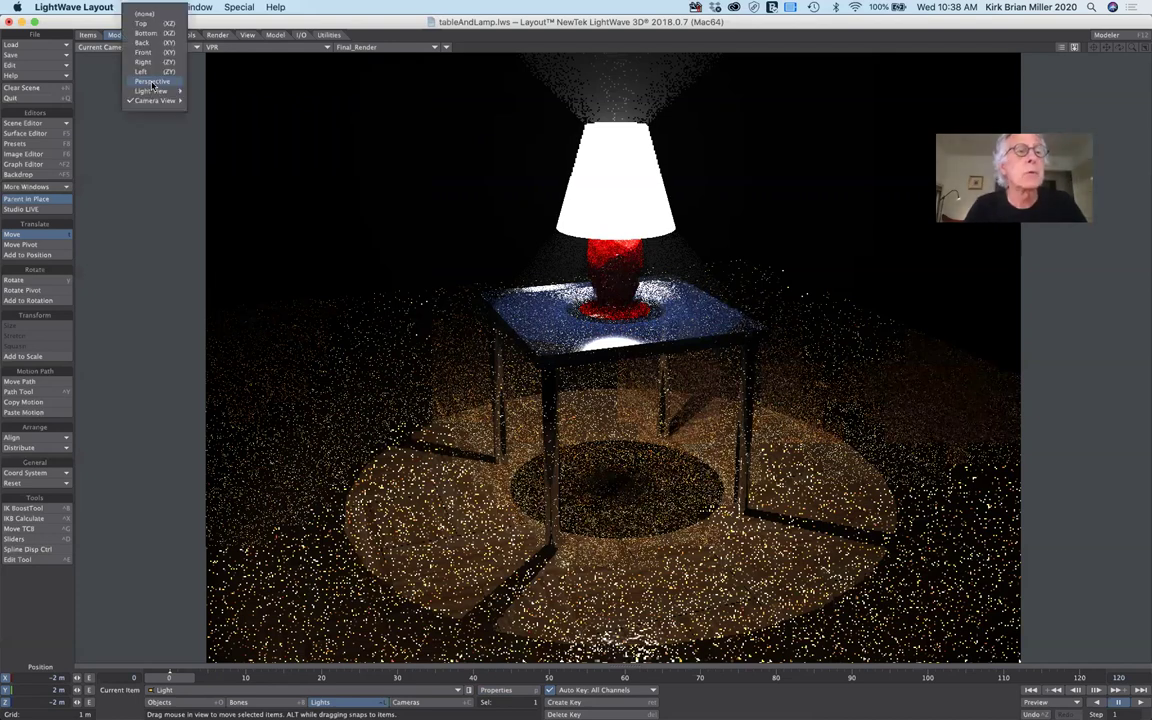
mouse_move(153, 91)
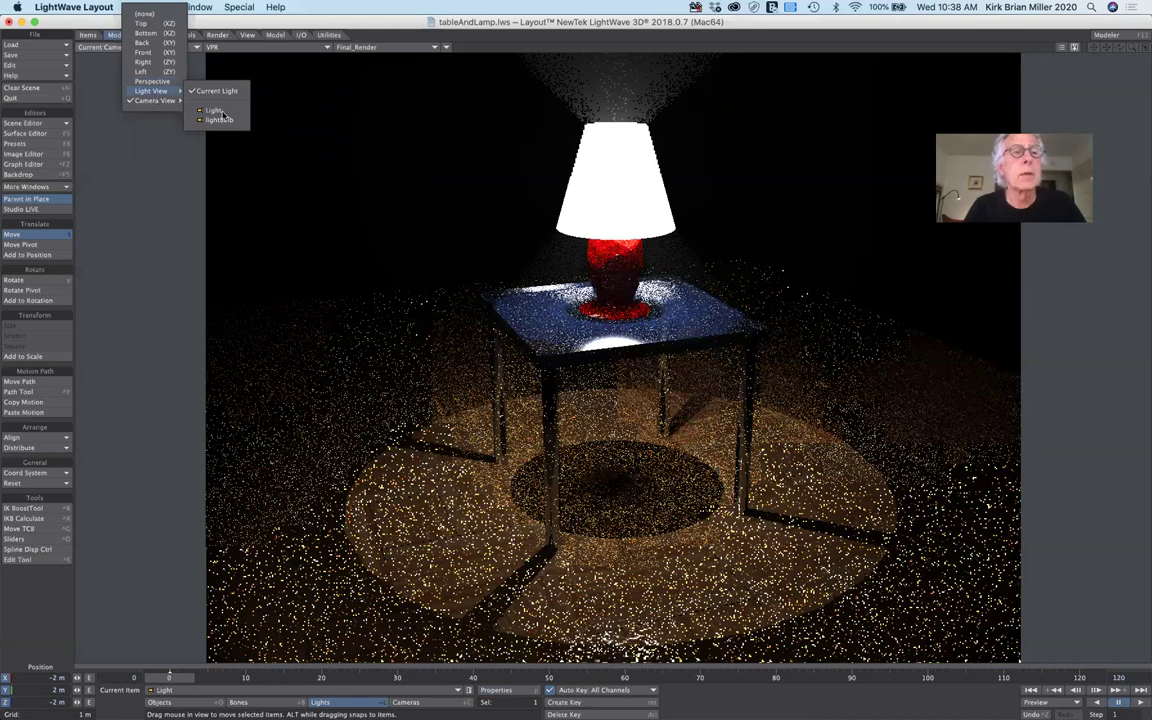
click(221, 113)
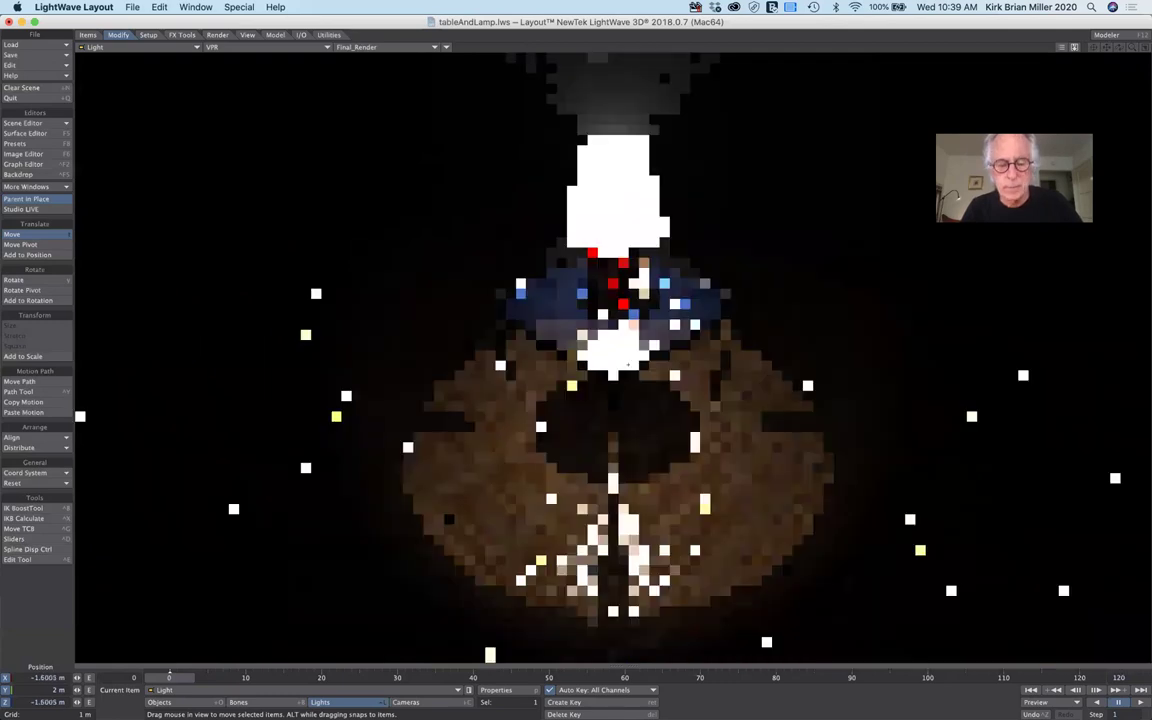
key(y)
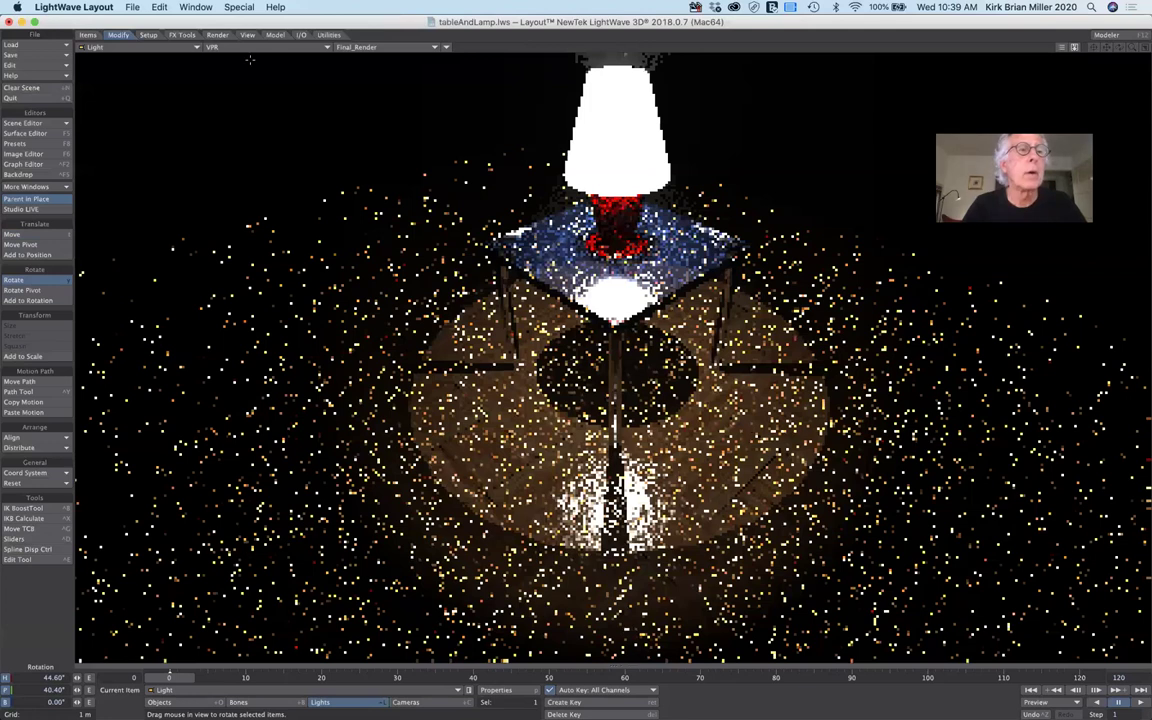
Return the viewport to the current camera view and render the current frame.
click(166, 46)
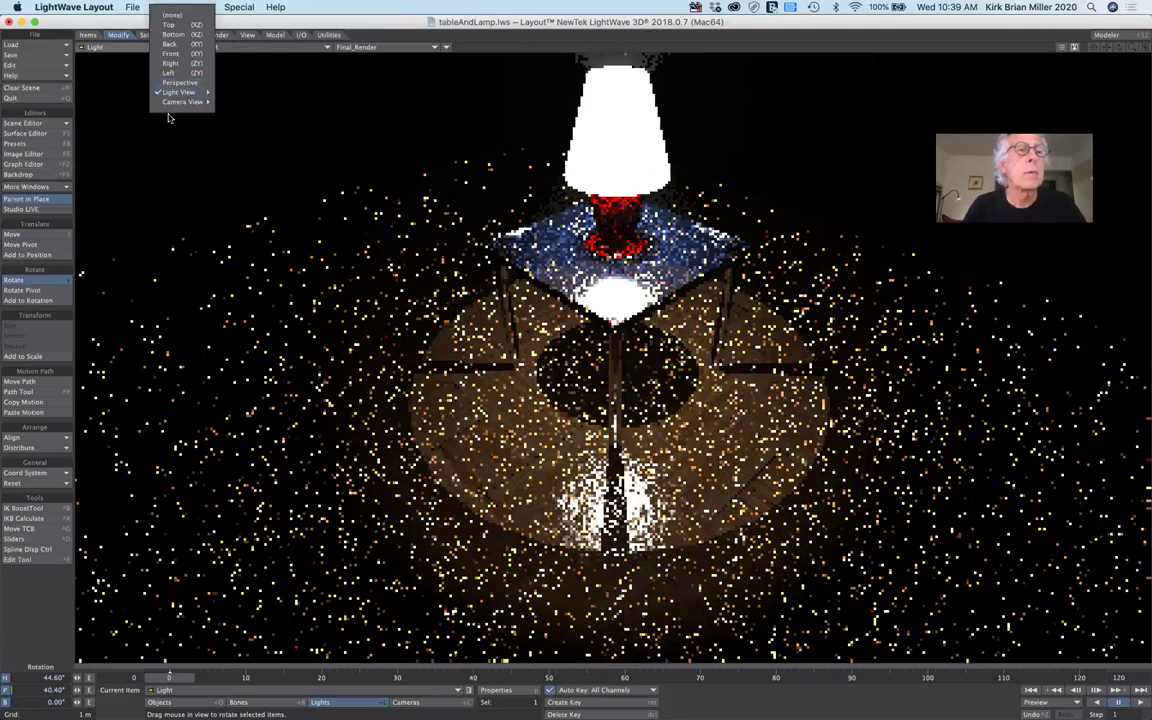
mouse_move(172, 104)
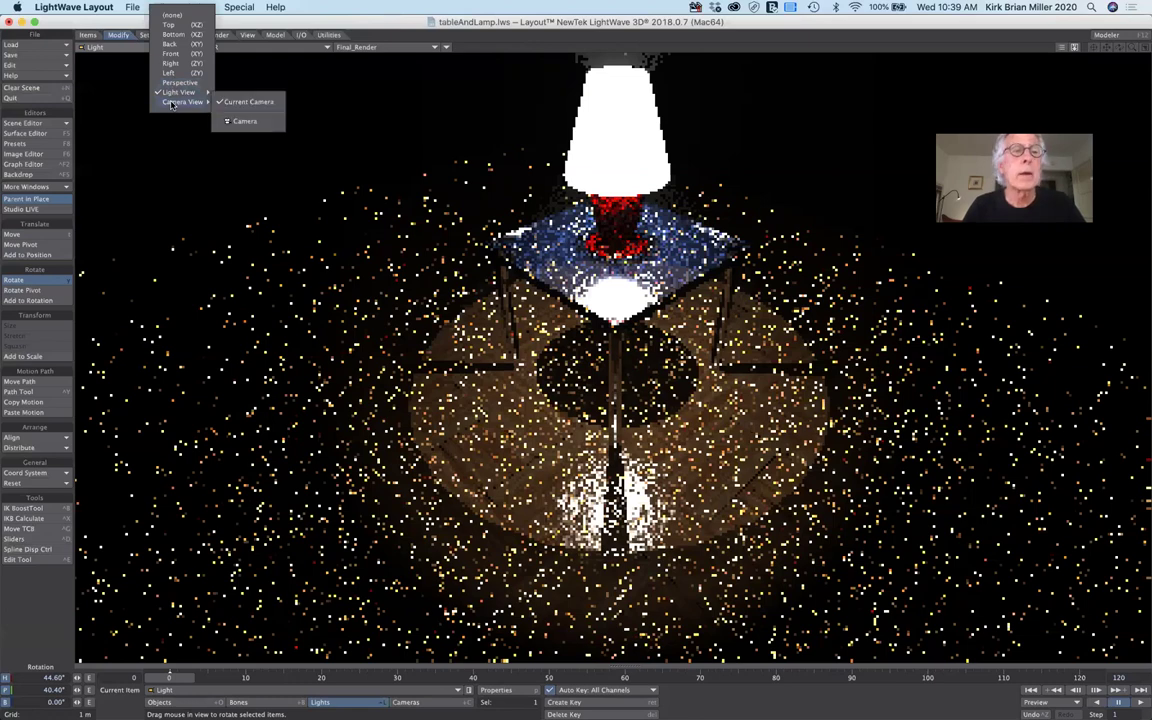
click(246, 102)
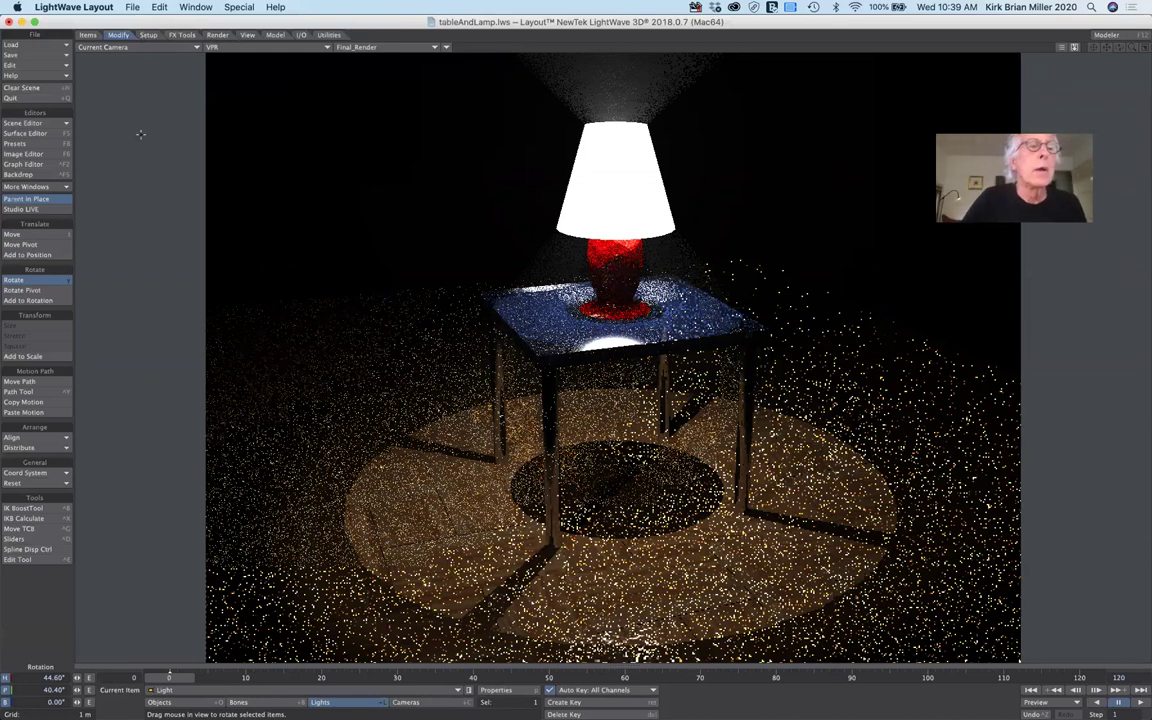
click(226, 36)
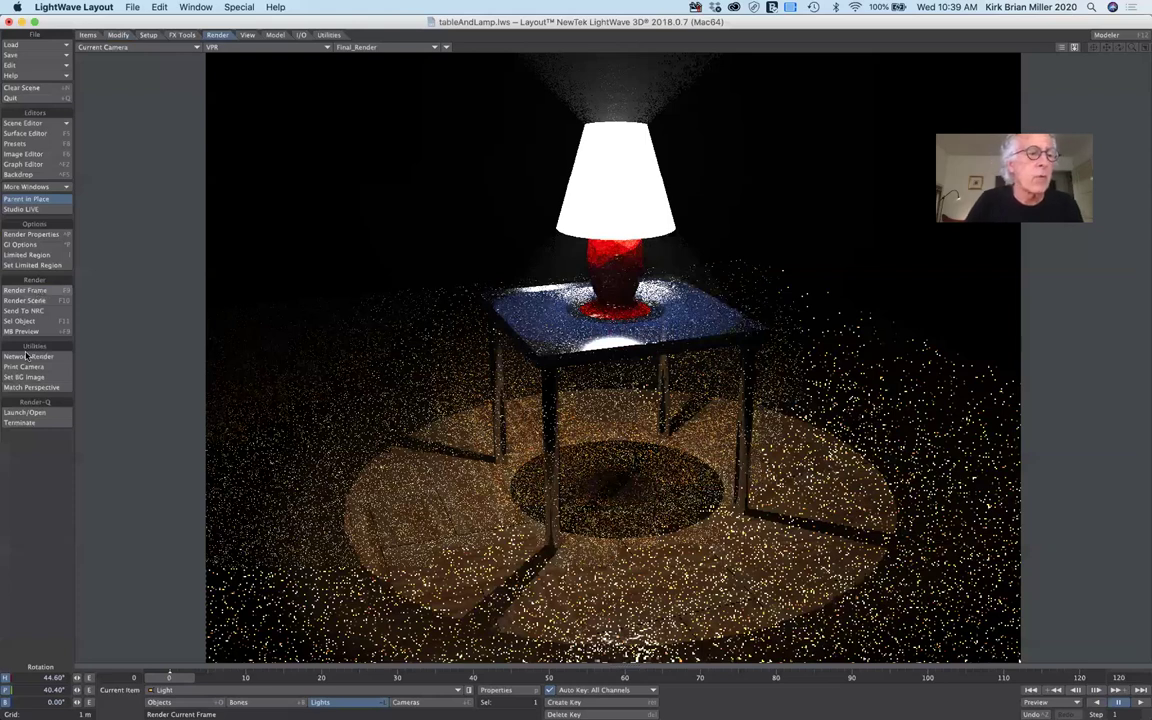
click(30, 290)
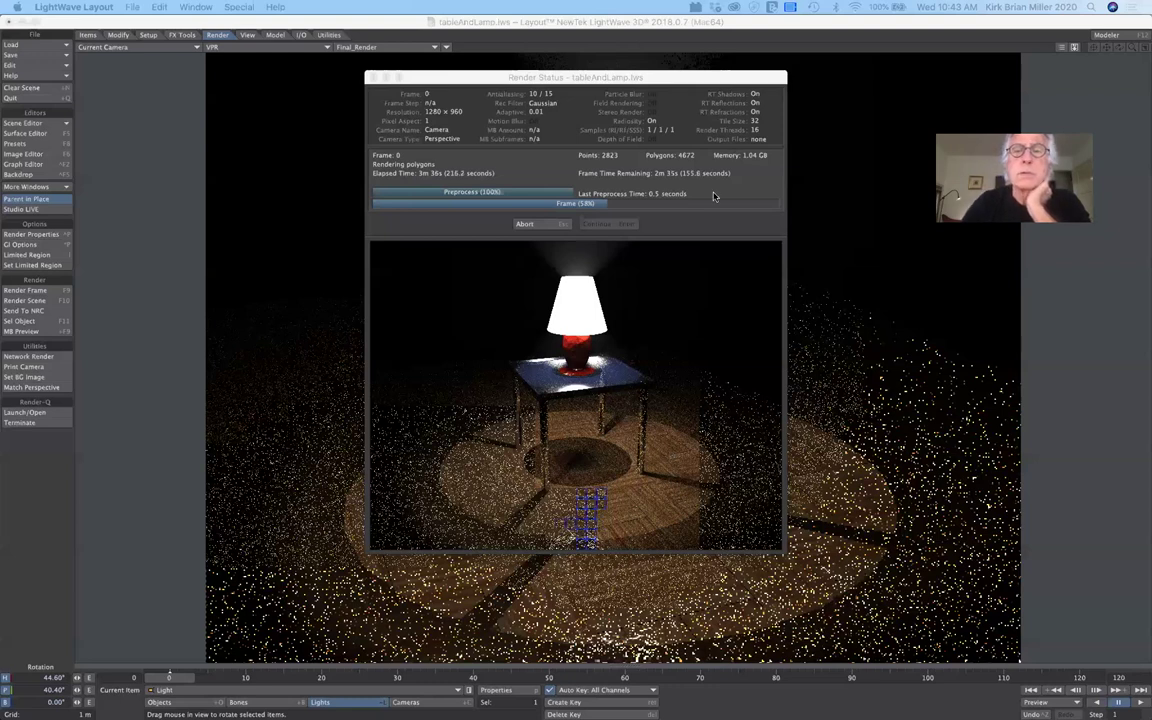
click(710, 77)
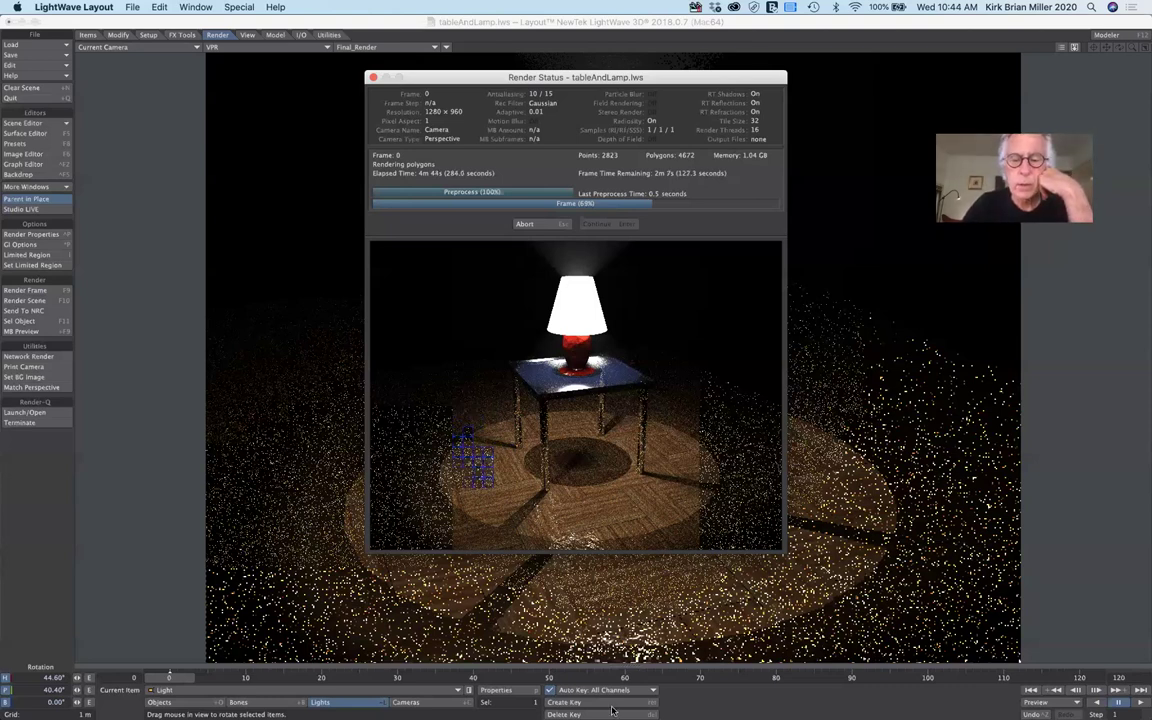
Switch to Blender and start a new General file, saving the changes to tableAndLamp_5.
mouse_move(661, 690)
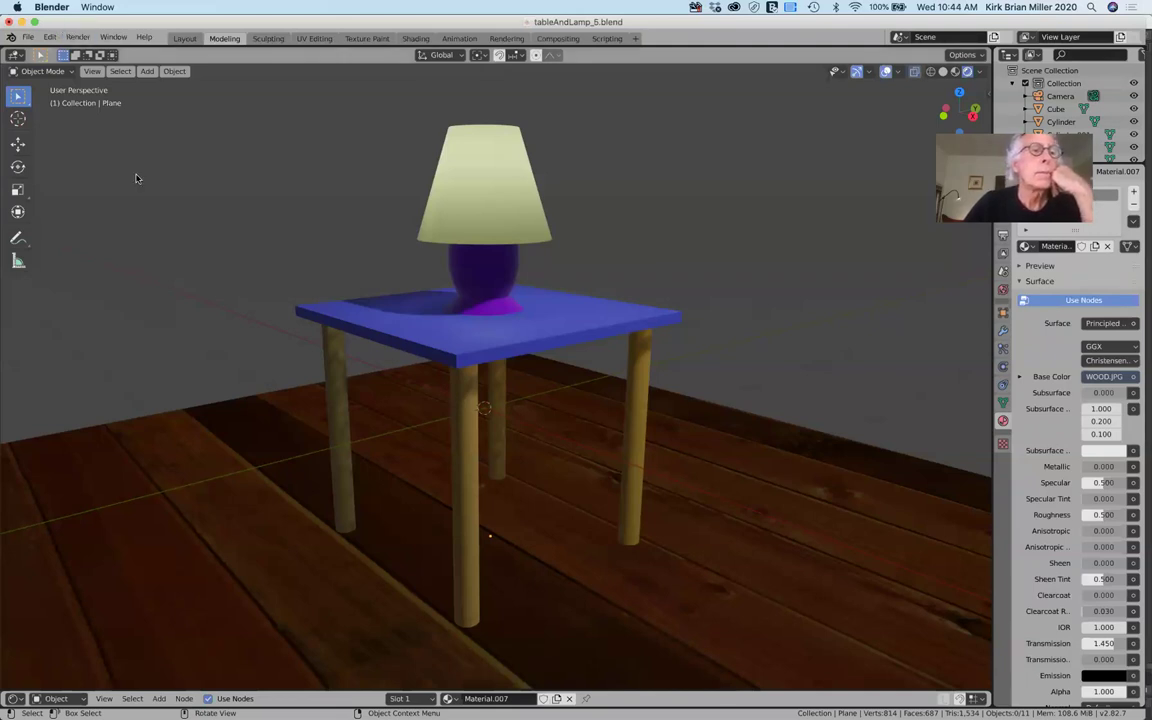
click(28, 37)
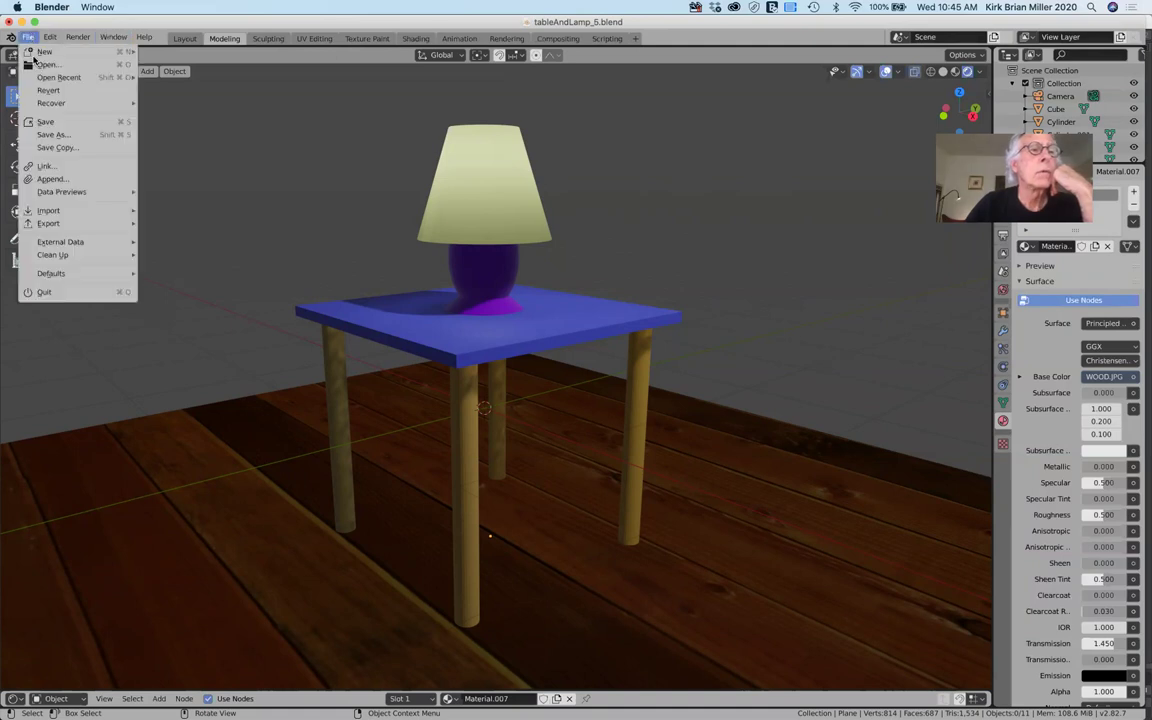
mouse_move(82, 49)
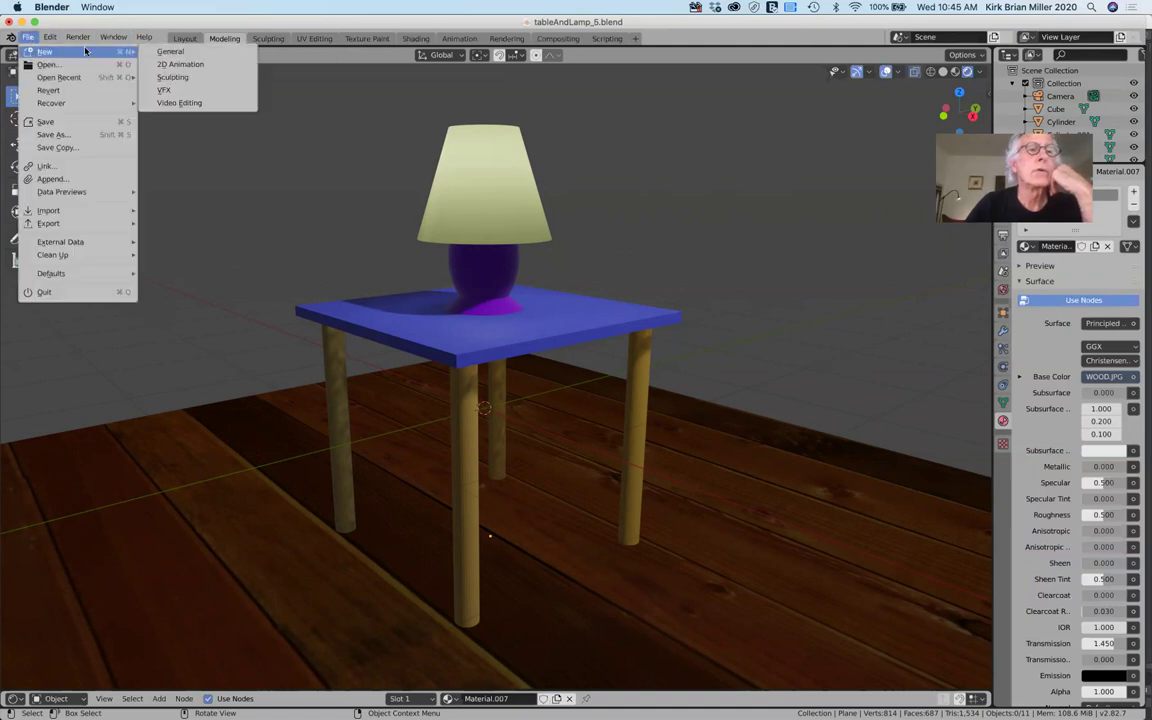
click(165, 52)
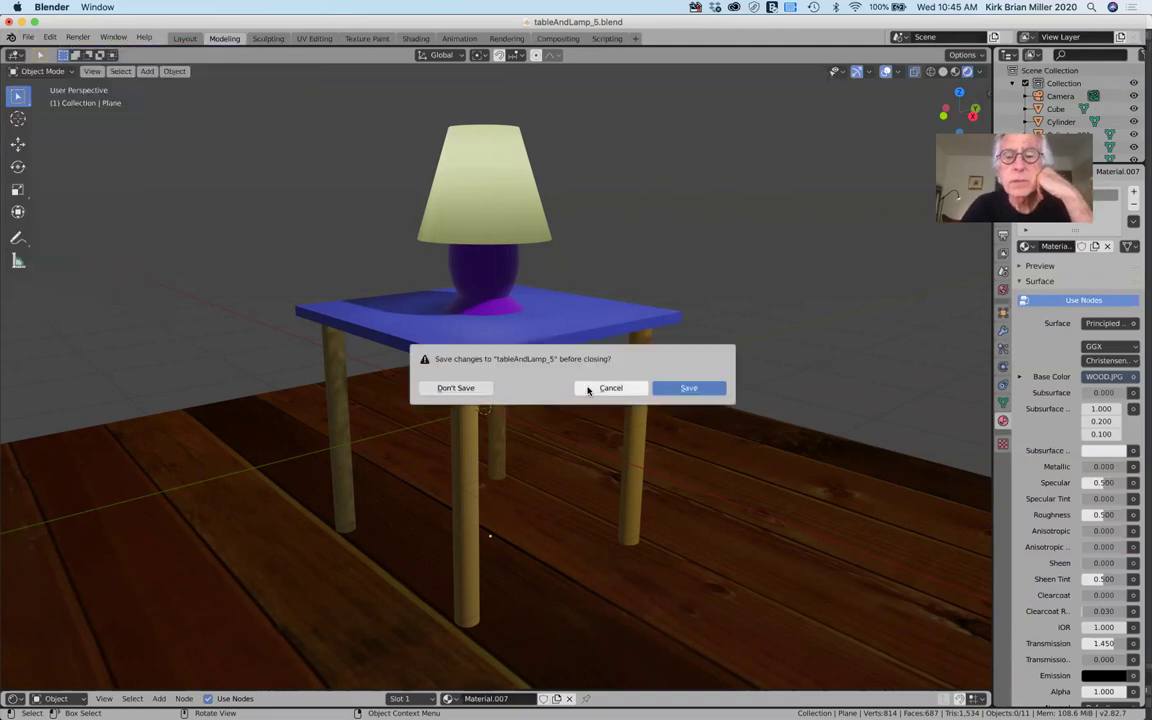
click(700, 391)
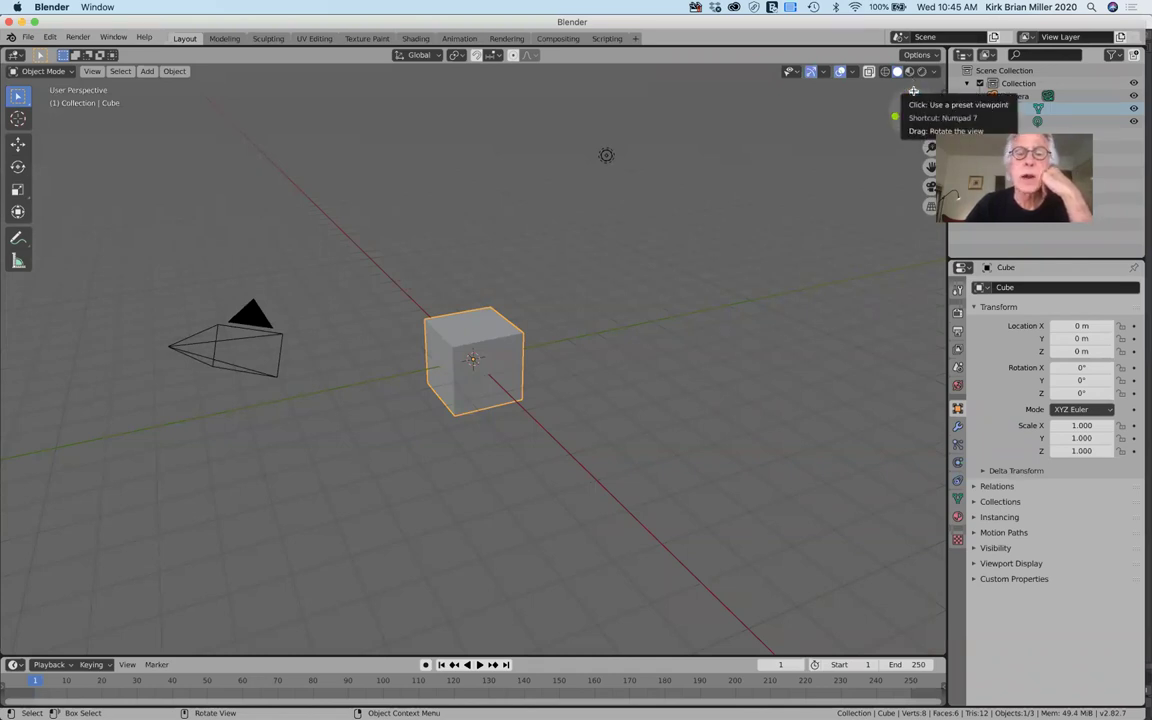
View the default cube from the top, bottom and left presets, and orbit back to a perspective view.
click(913, 91)
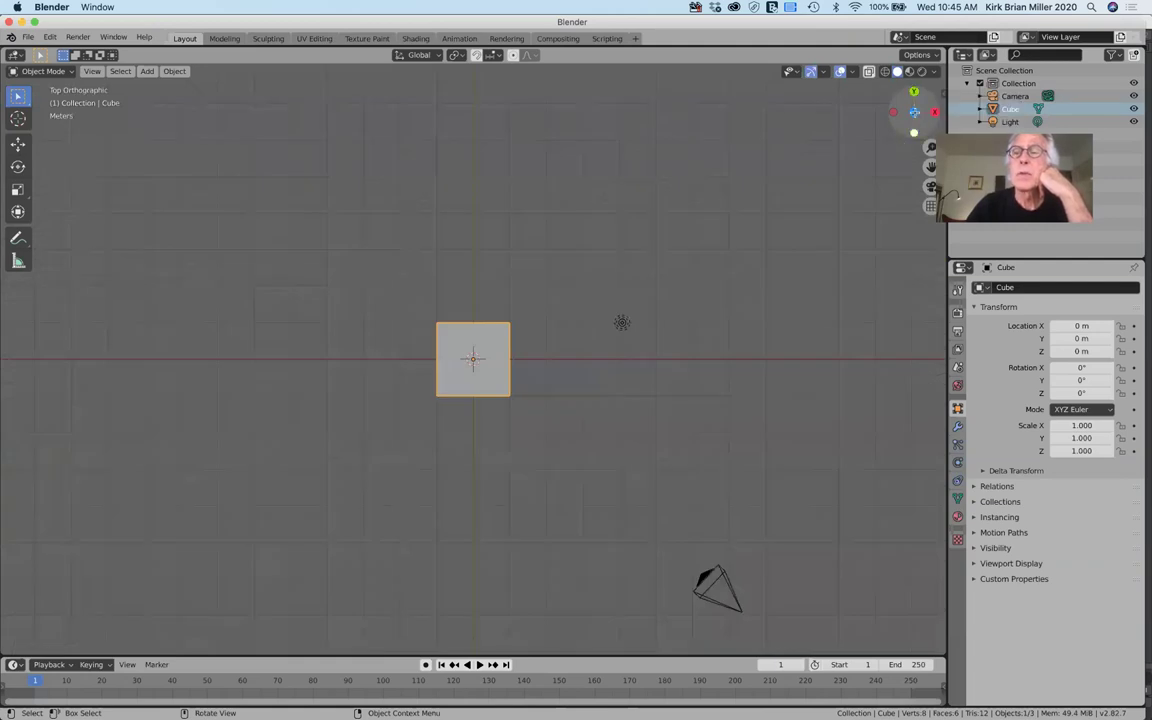
drag(914, 112, 914, 112)
click(914, 112)
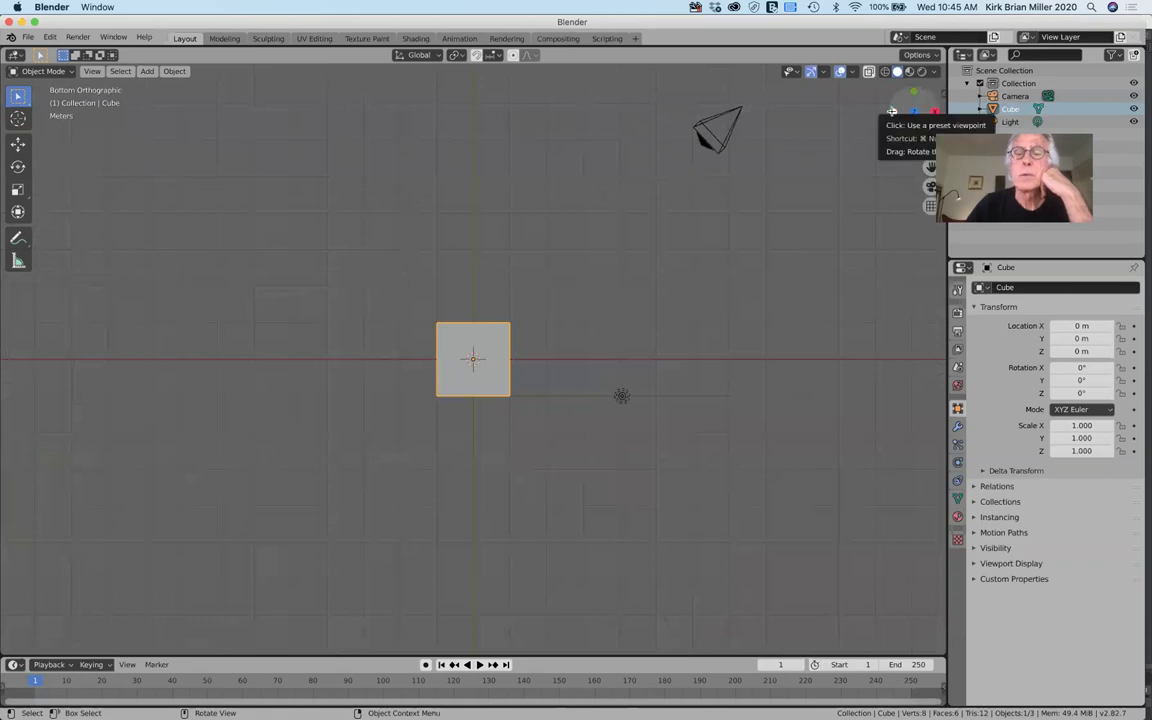
click(891, 111)
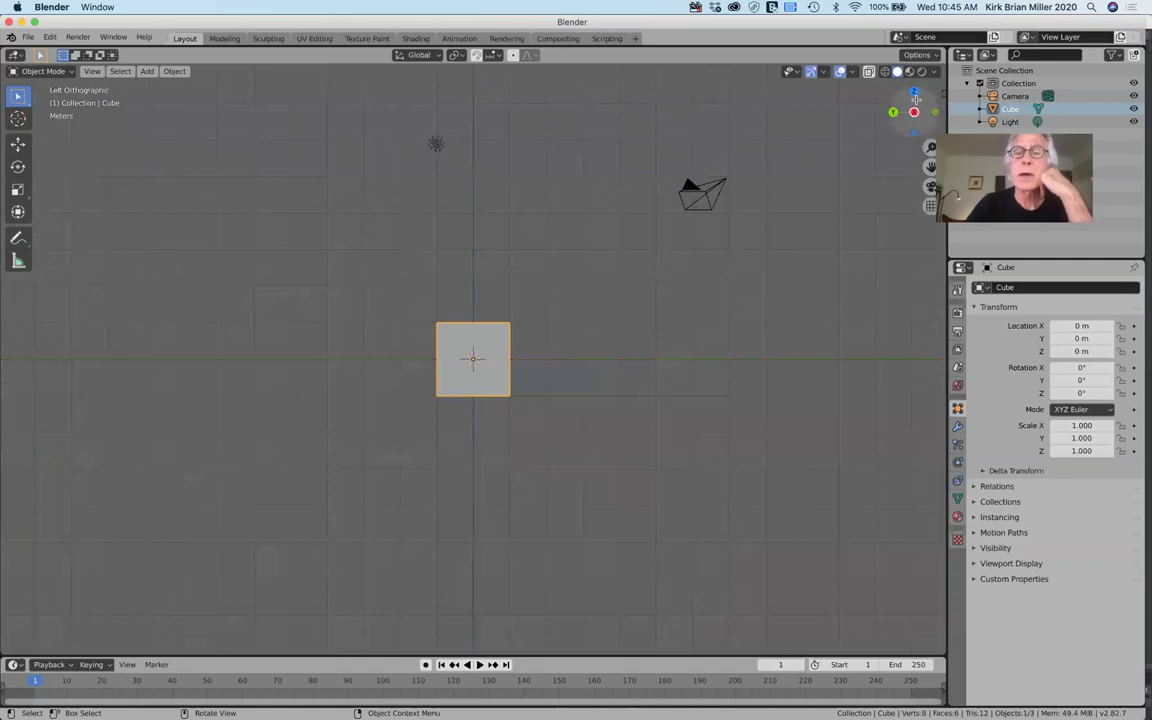
drag(916, 99, 870, 120)
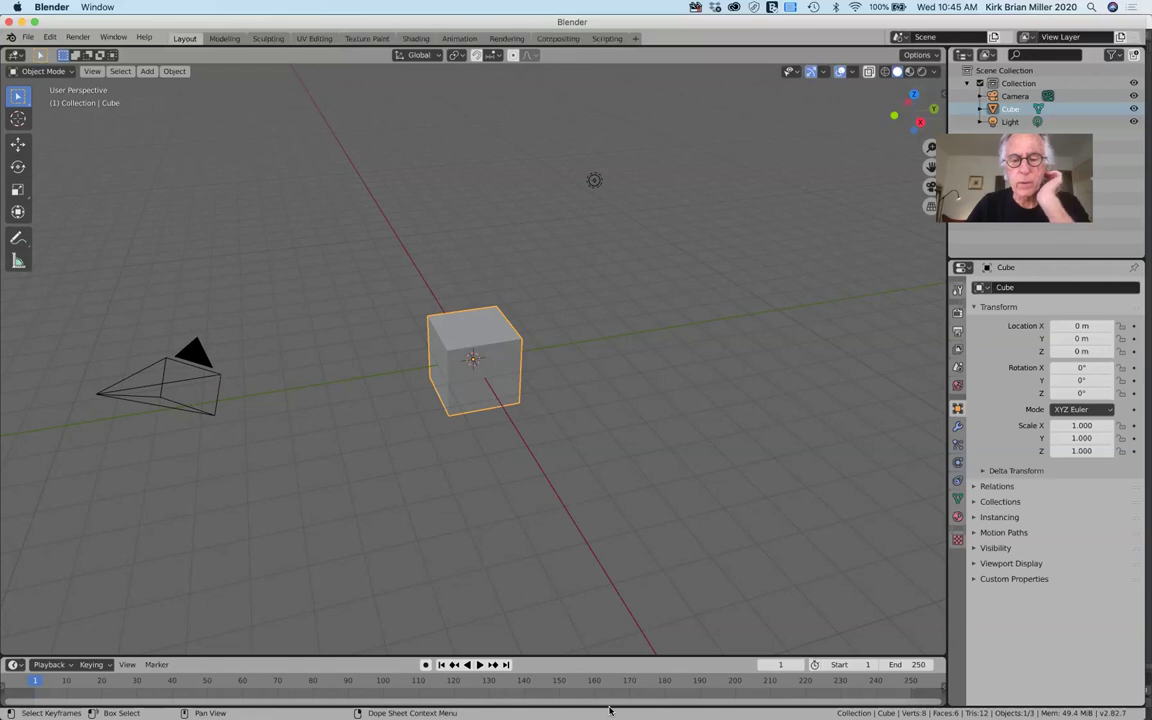
Switch back to LightWave Layout and dismiss the render status window to view the rendered image.
mouse_move(590, 705)
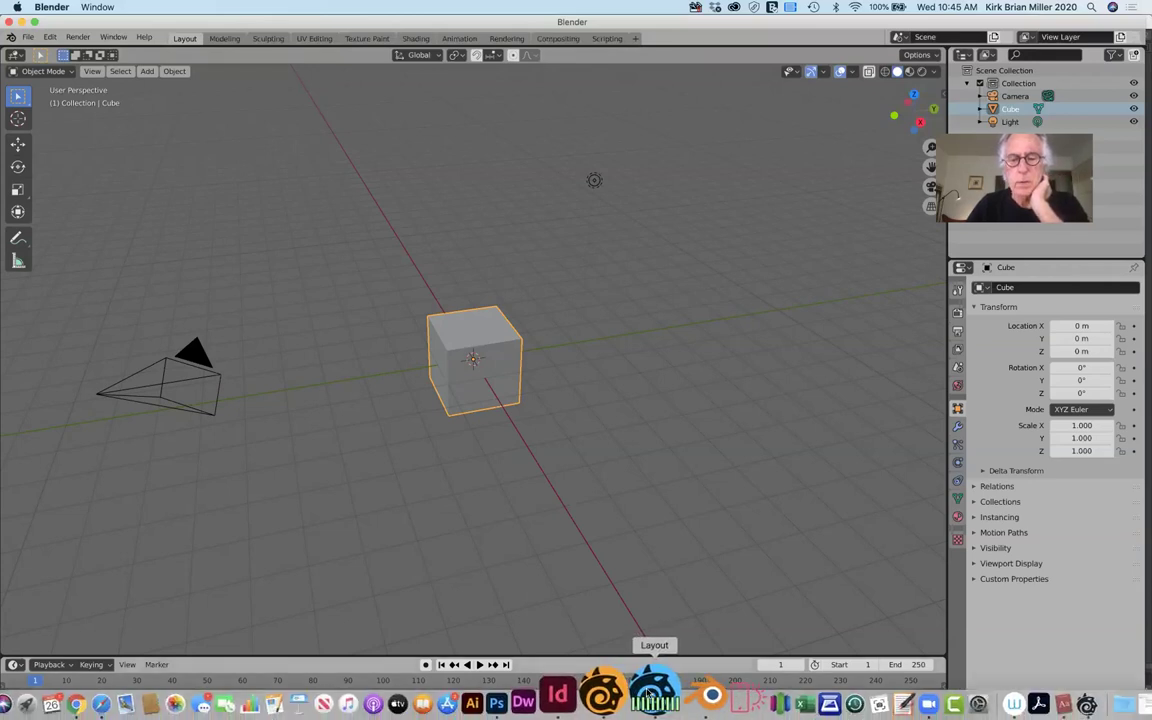
click(650, 693)
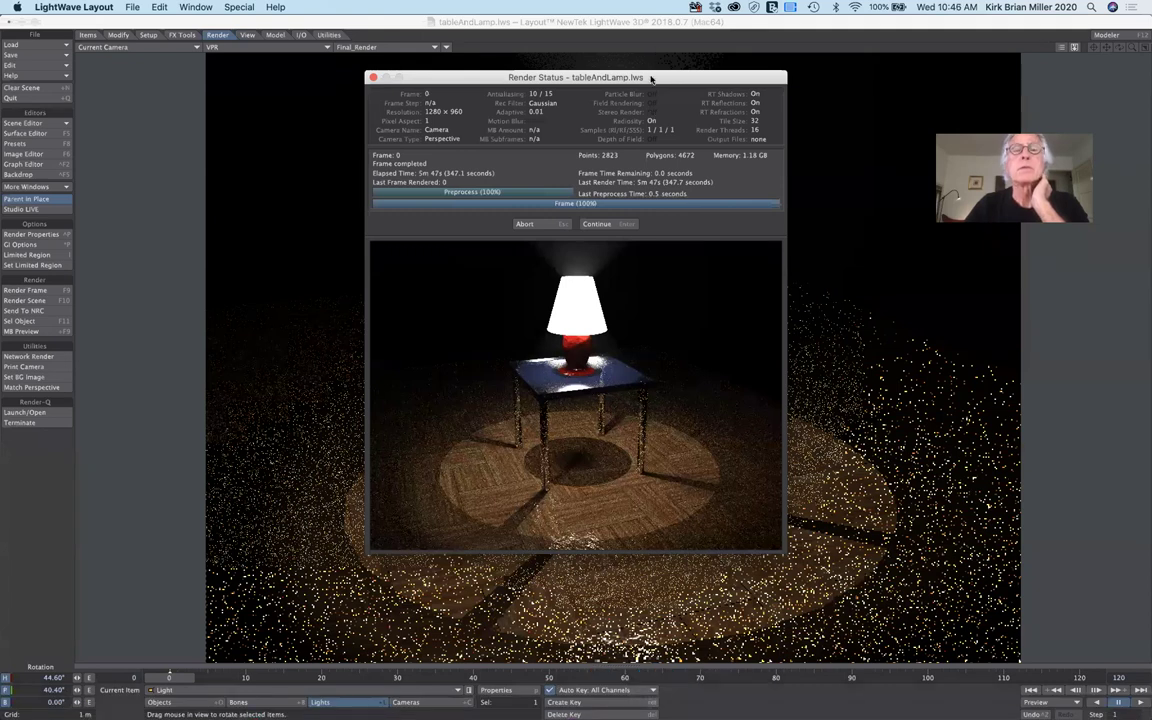
drag(648, 77, 627, 115)
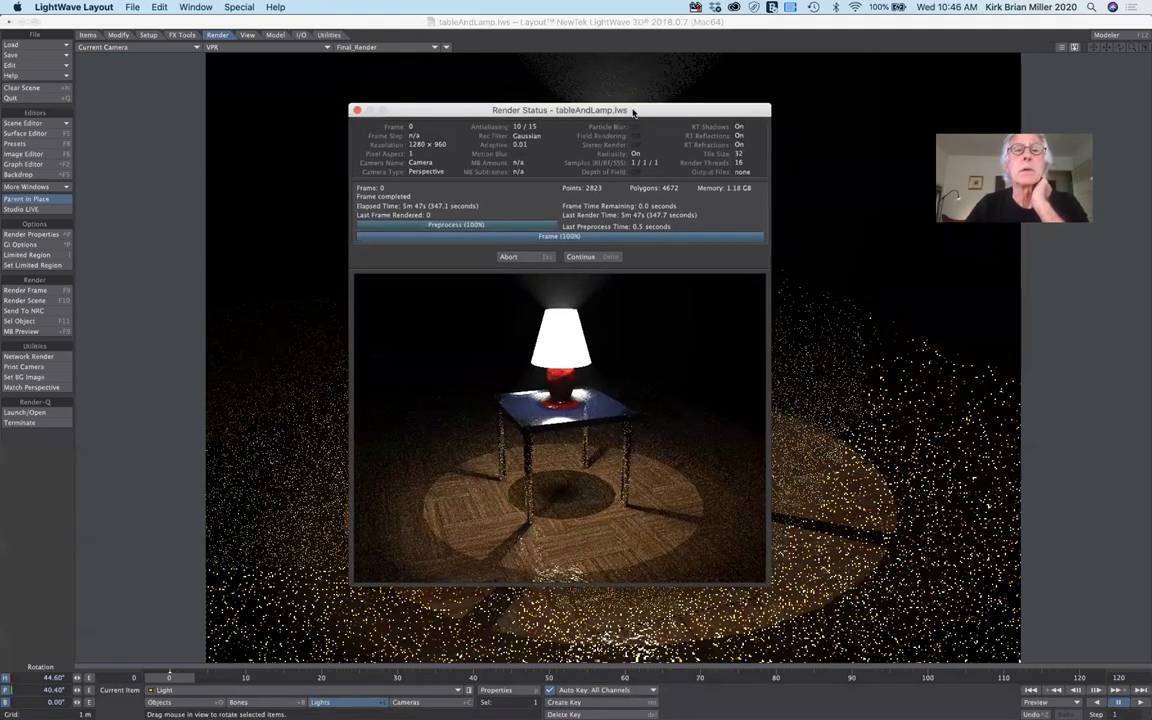
click(509, 257)
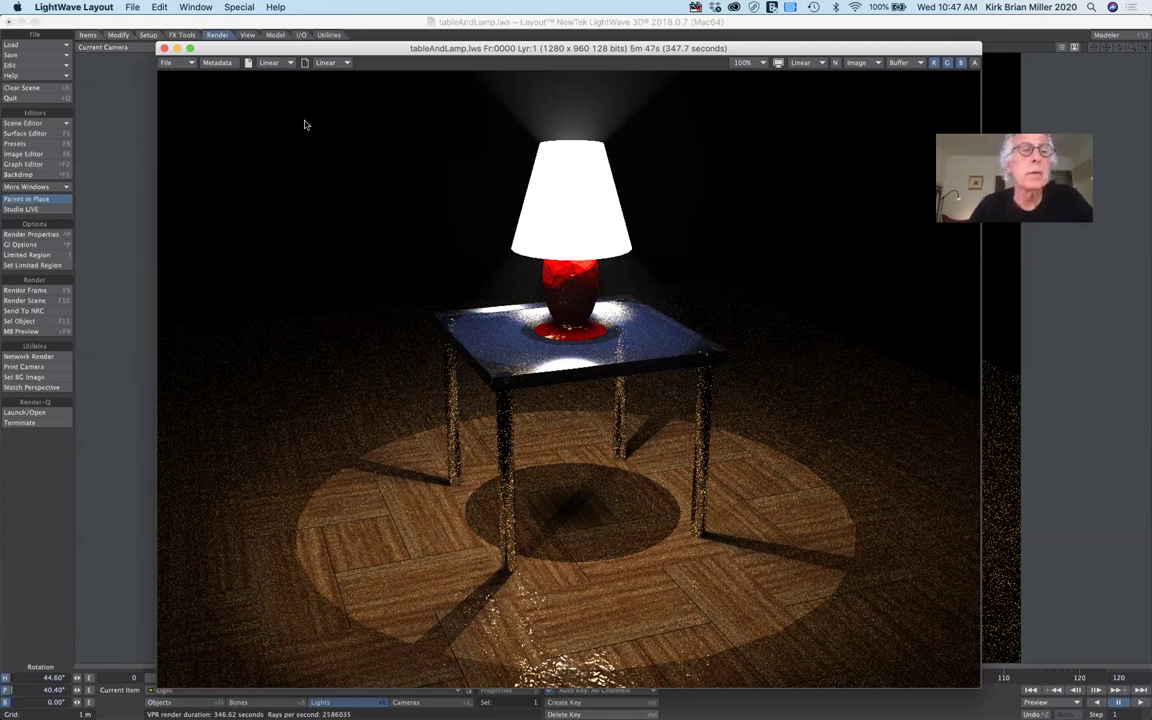
Start saving the rendered image in LW_JPEG format to the images folder inside contentFall2020 on the Desktop.
click(190, 62)
mouse_move(194, 64)
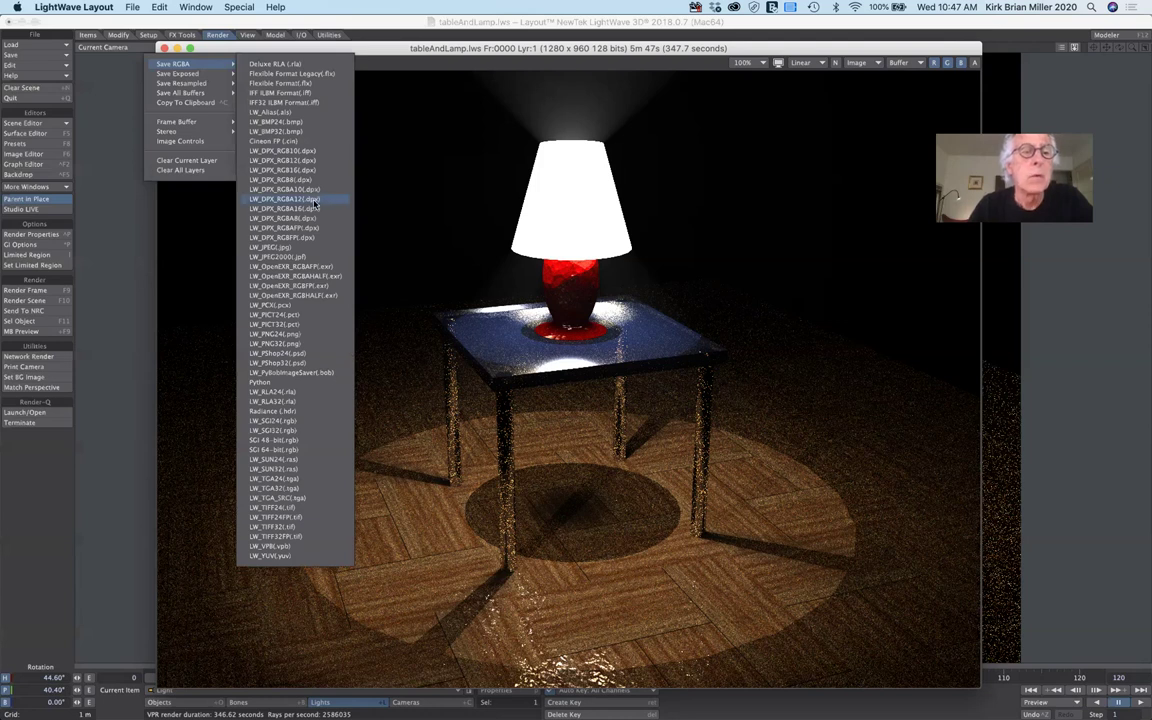
click(293, 248)
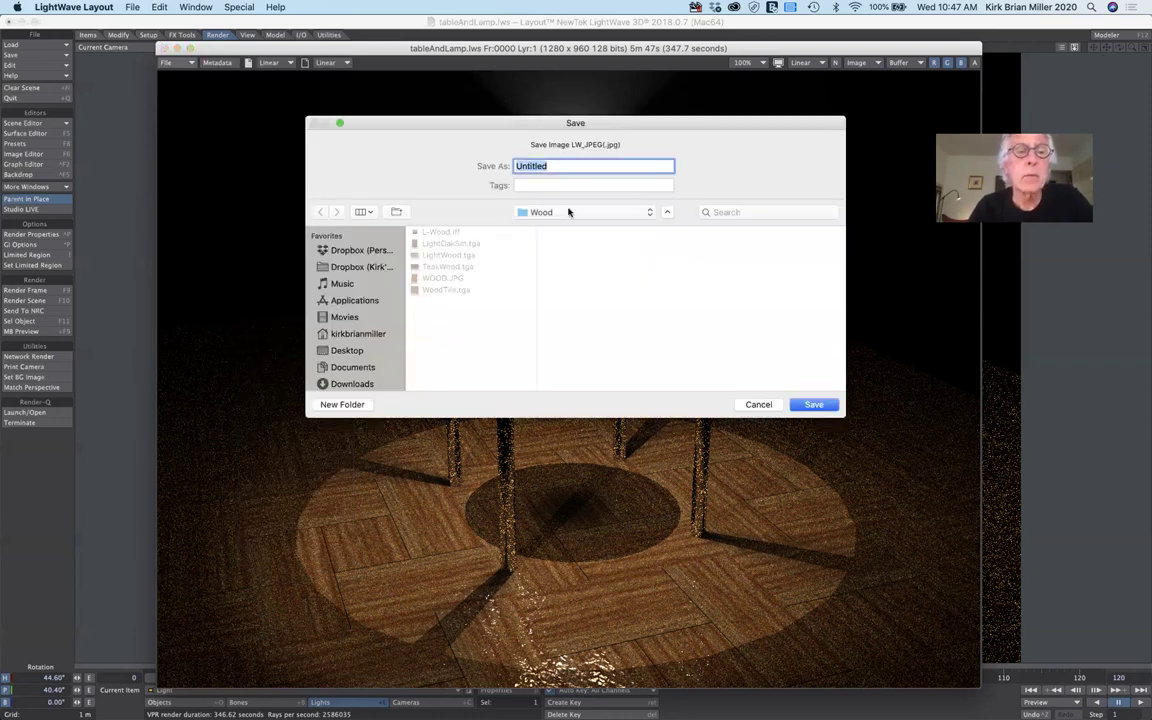
click(348, 352)
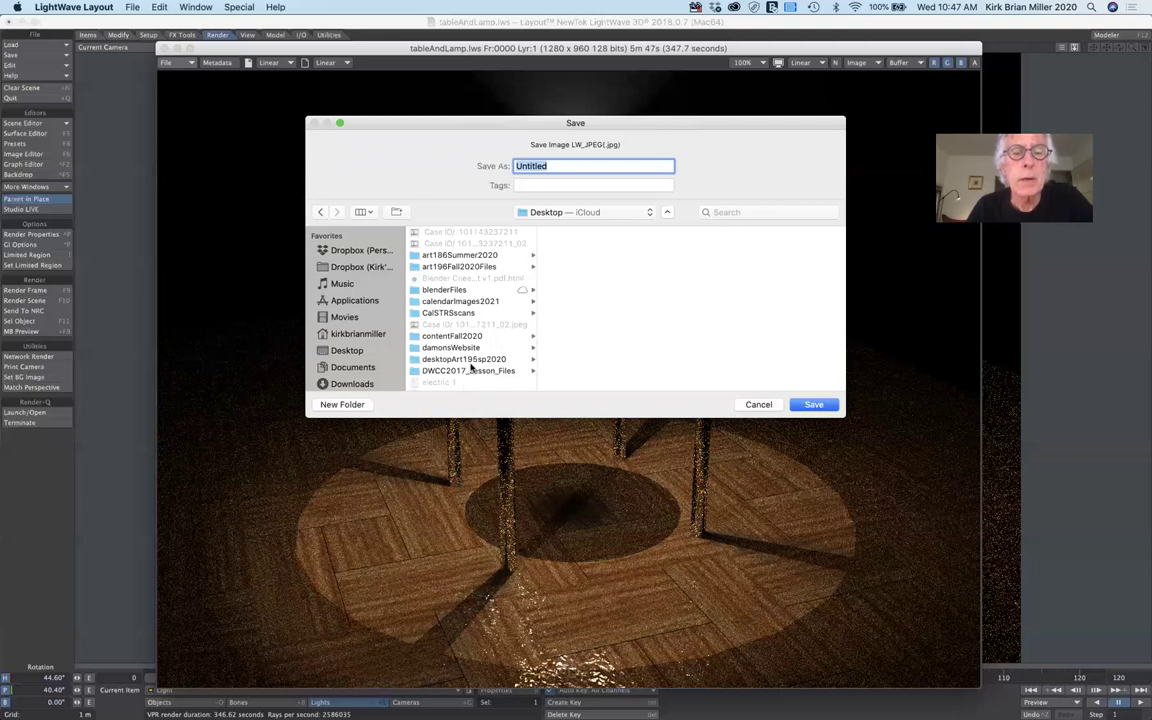
scroll(415, 336, down, 1)
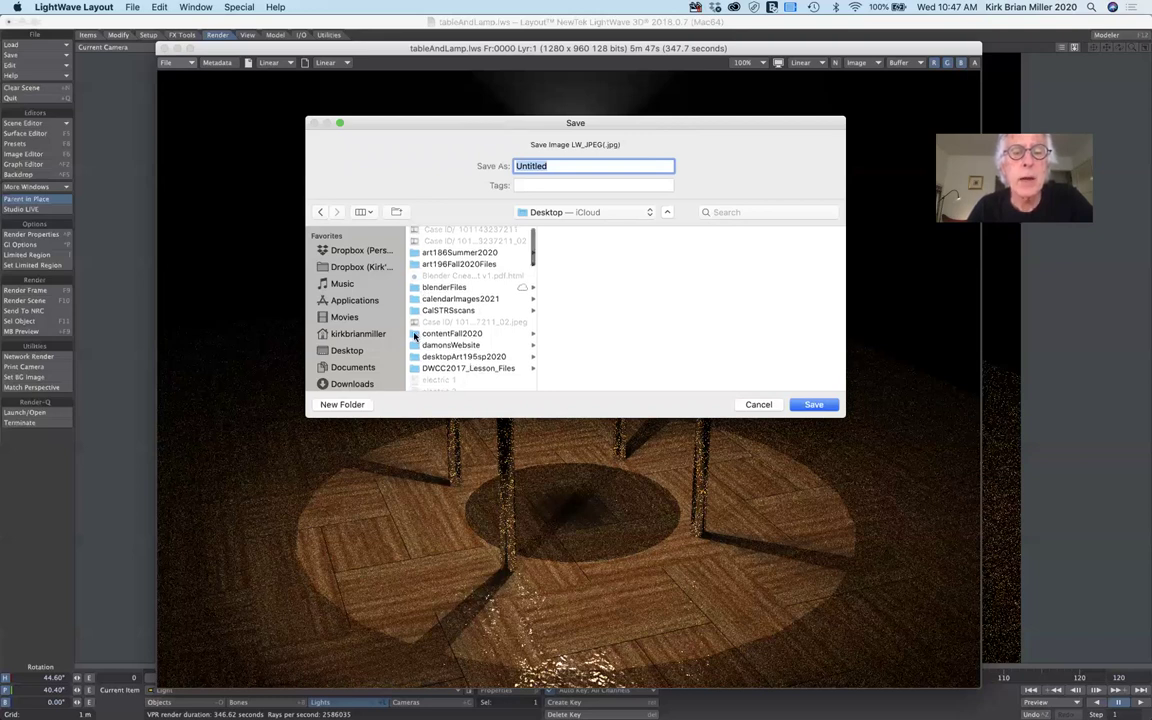
click(415, 337)
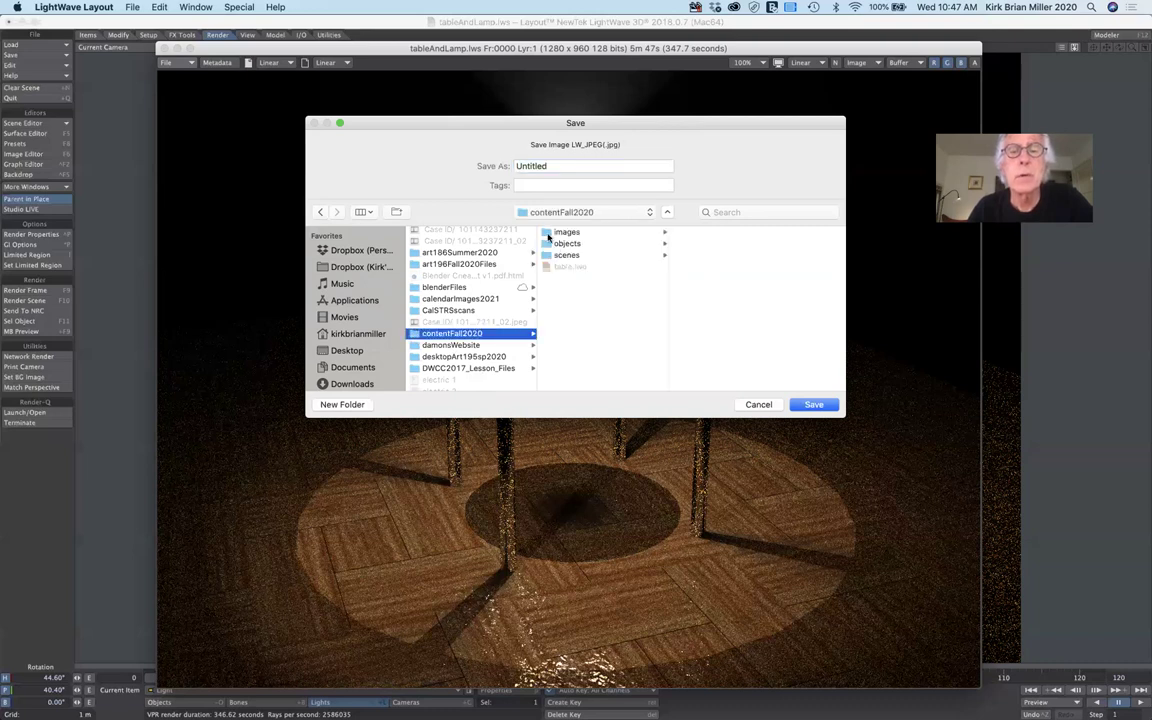
click(548, 233)
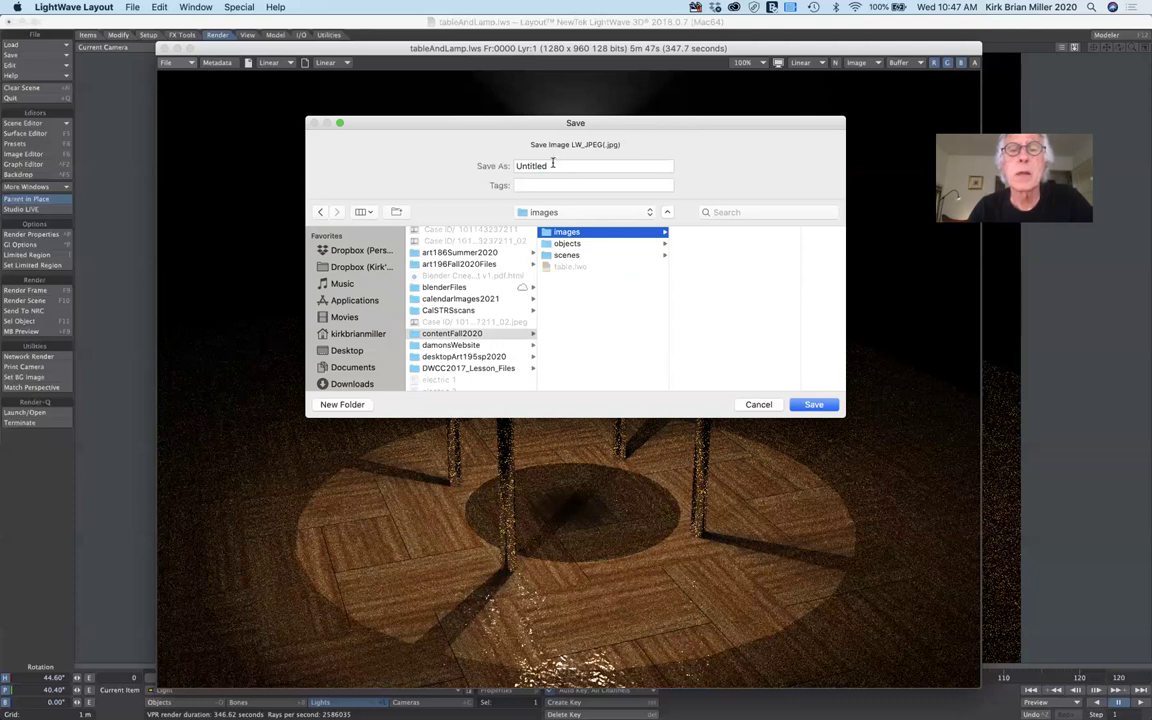
Replace the image's default file name with one starting with "table".
click(552, 165)
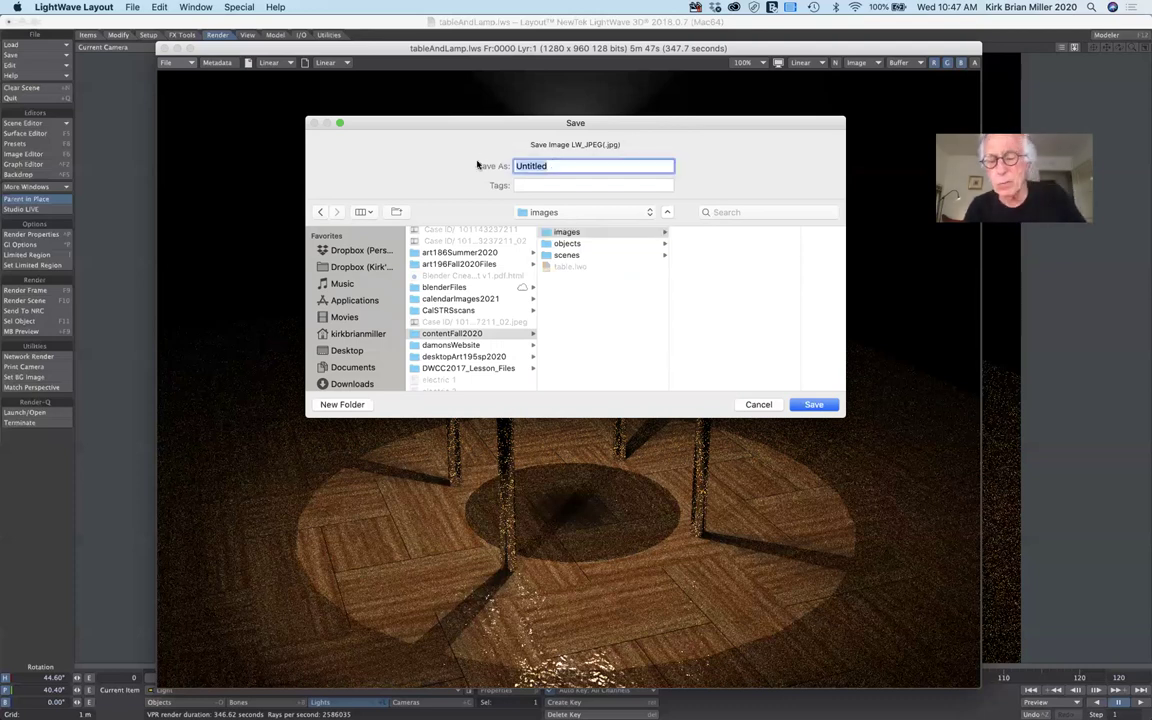
key(Tab)
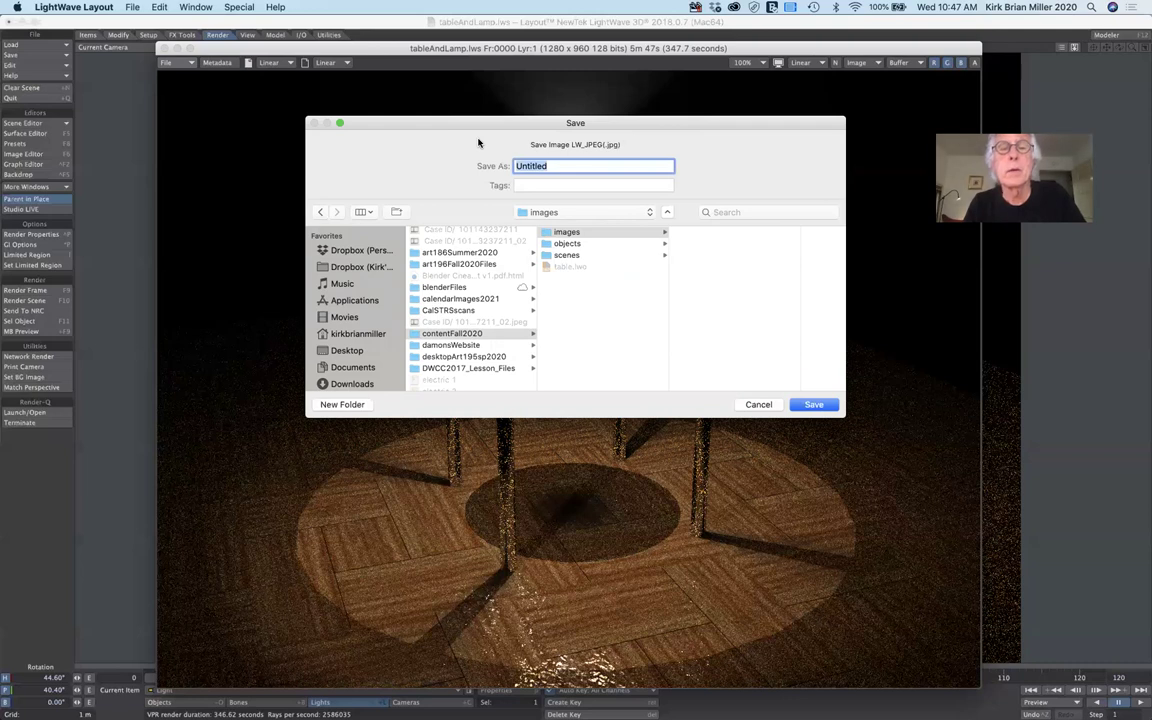
text(table)
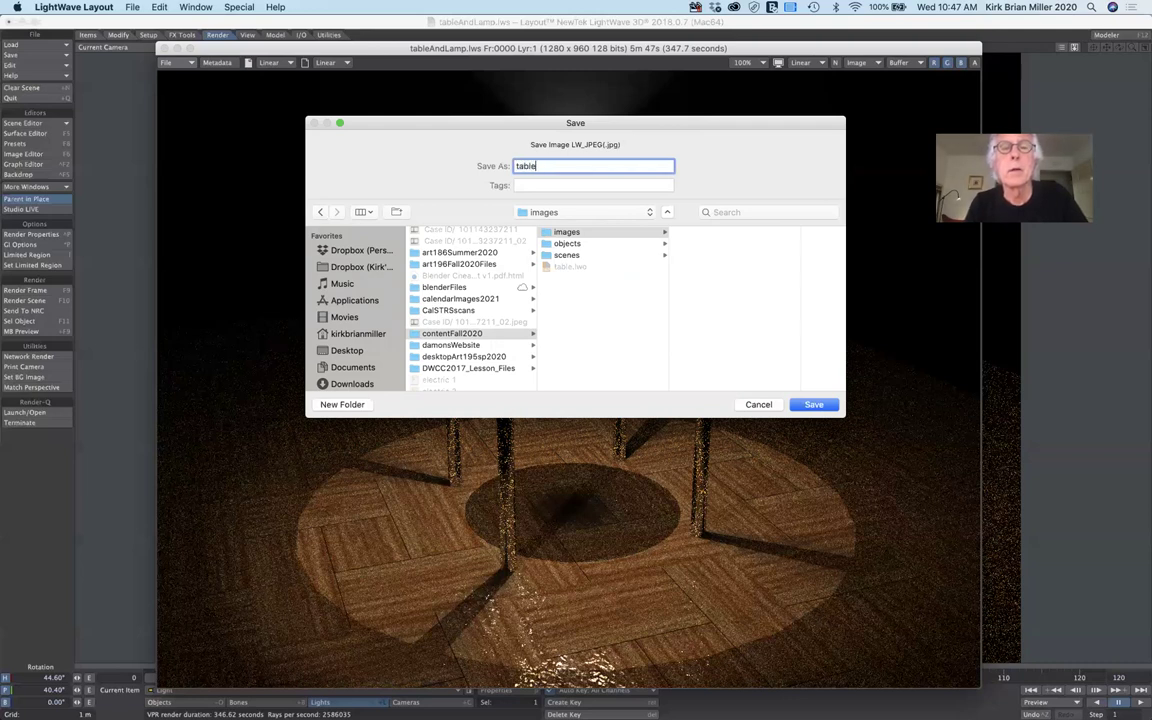
Save the rendered image as a JPEG named tableAndLamp in the images folder of contentFall2020.
text(A)
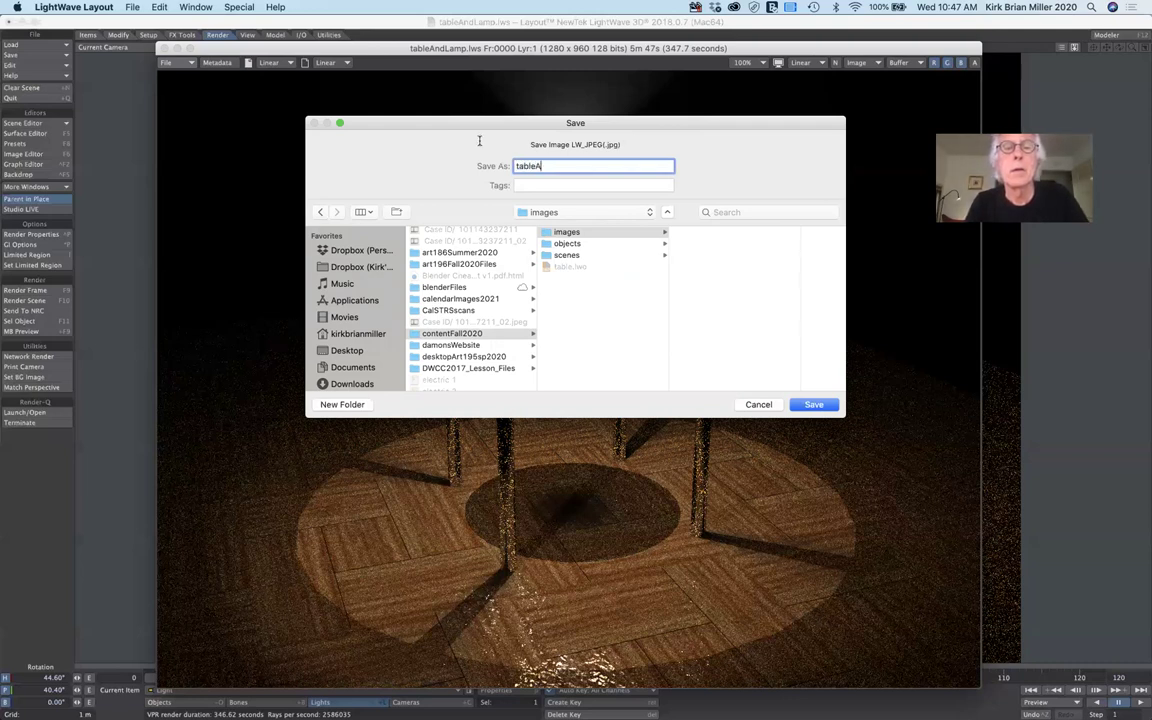
text(ndLamp)
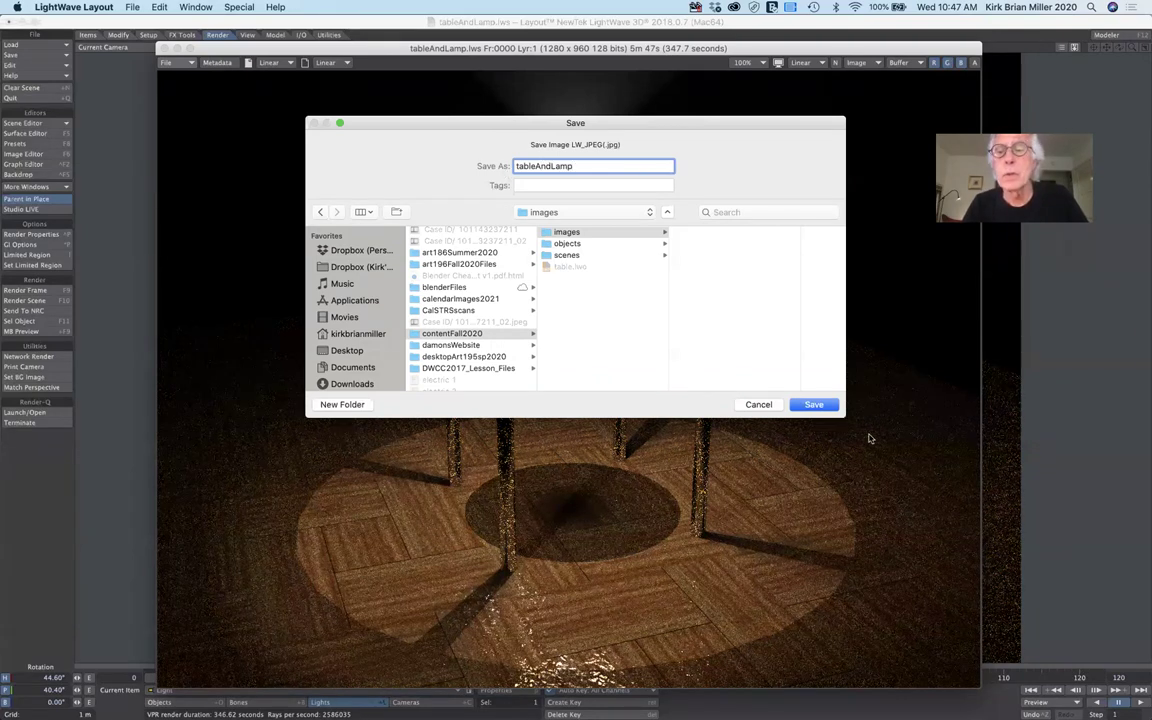
click(816, 404)
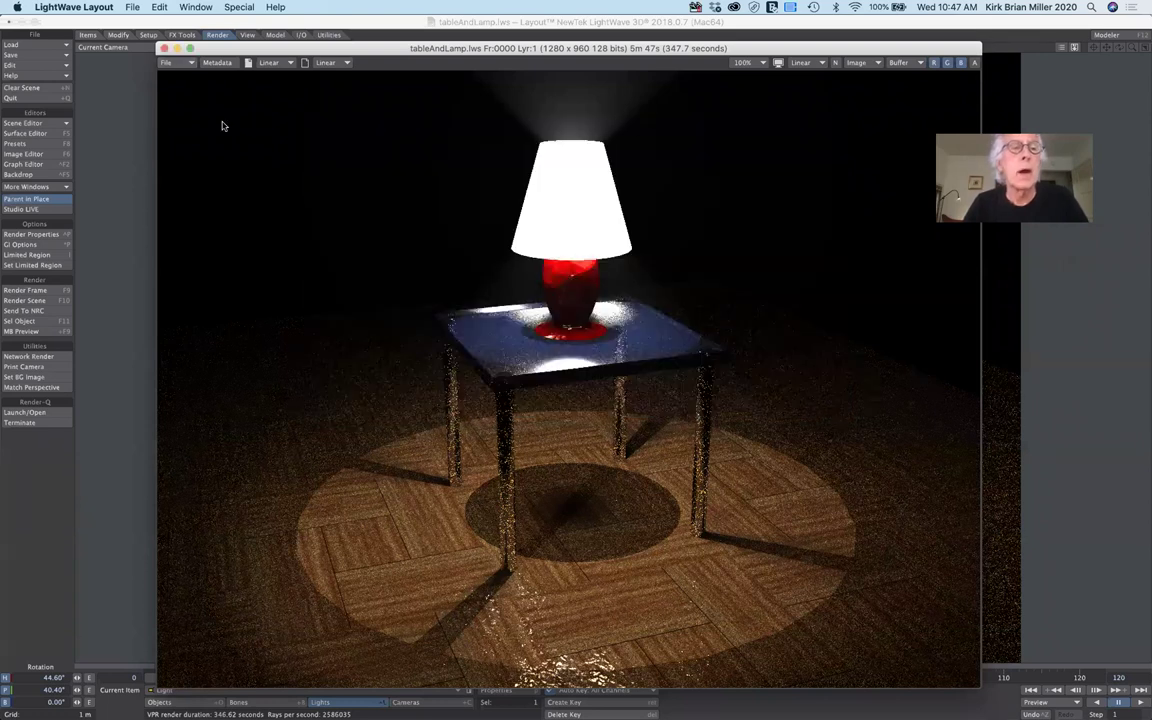
Save the rendered image's RGBA in the LW_PShop24 (.psd) format as tableAndLamp in the images folder.
click(169, 63)
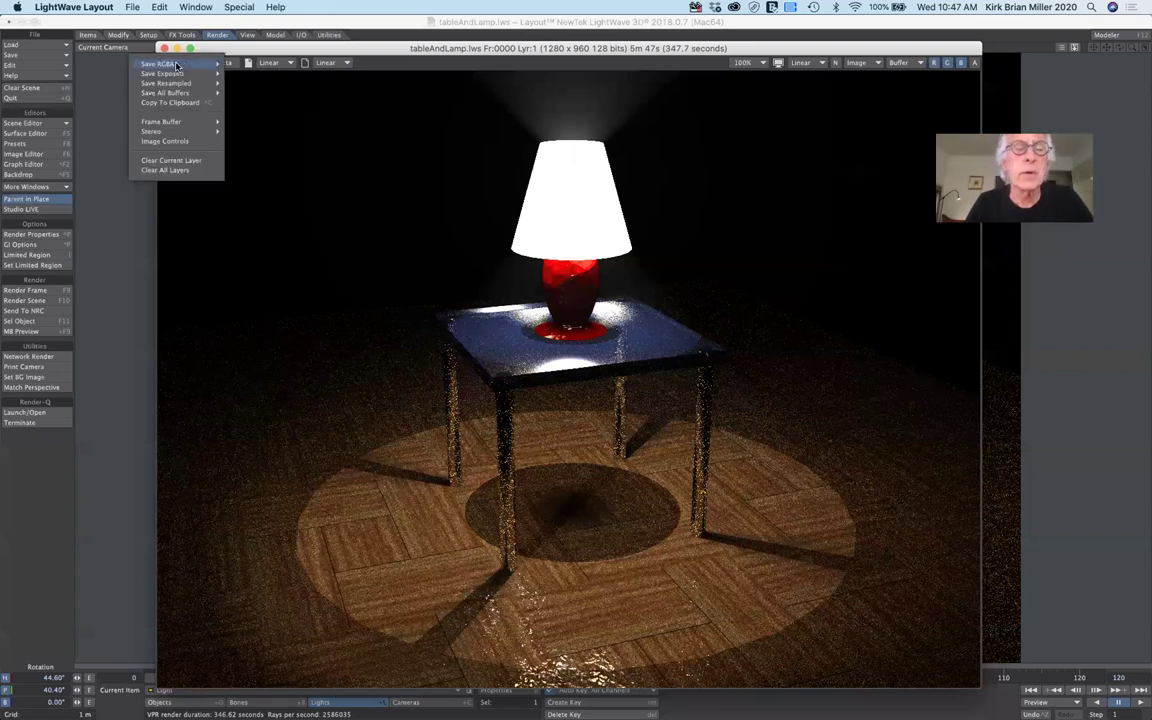
mouse_move(176, 66)
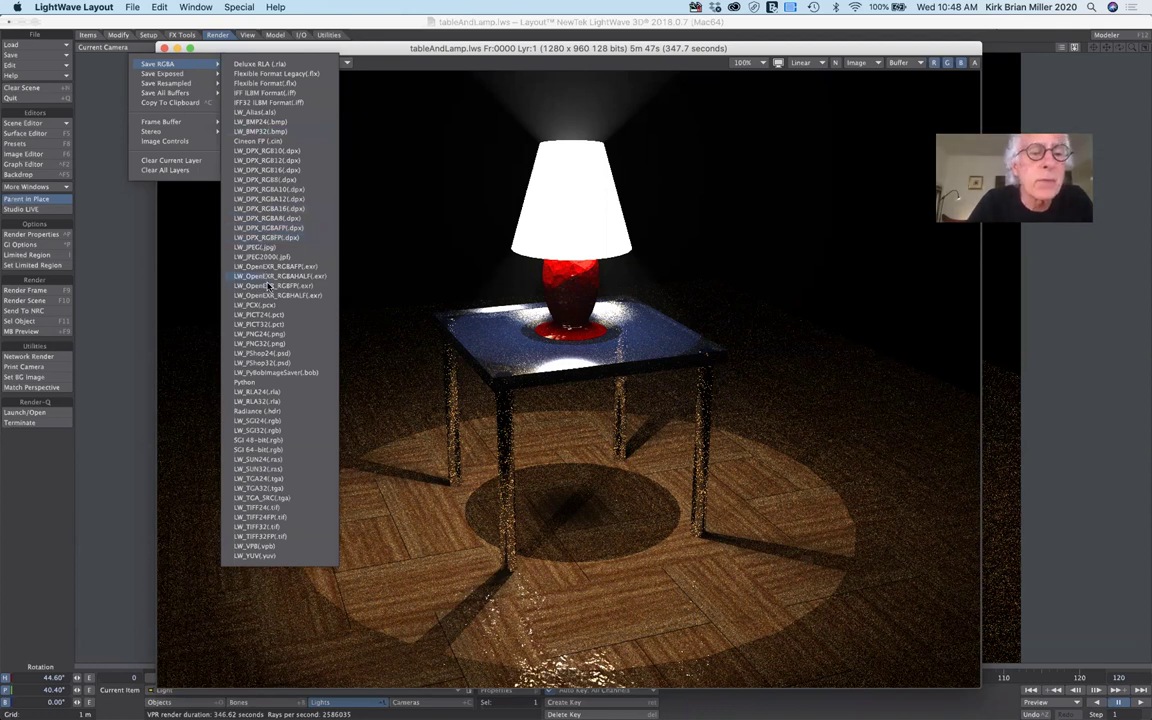
click(278, 354)
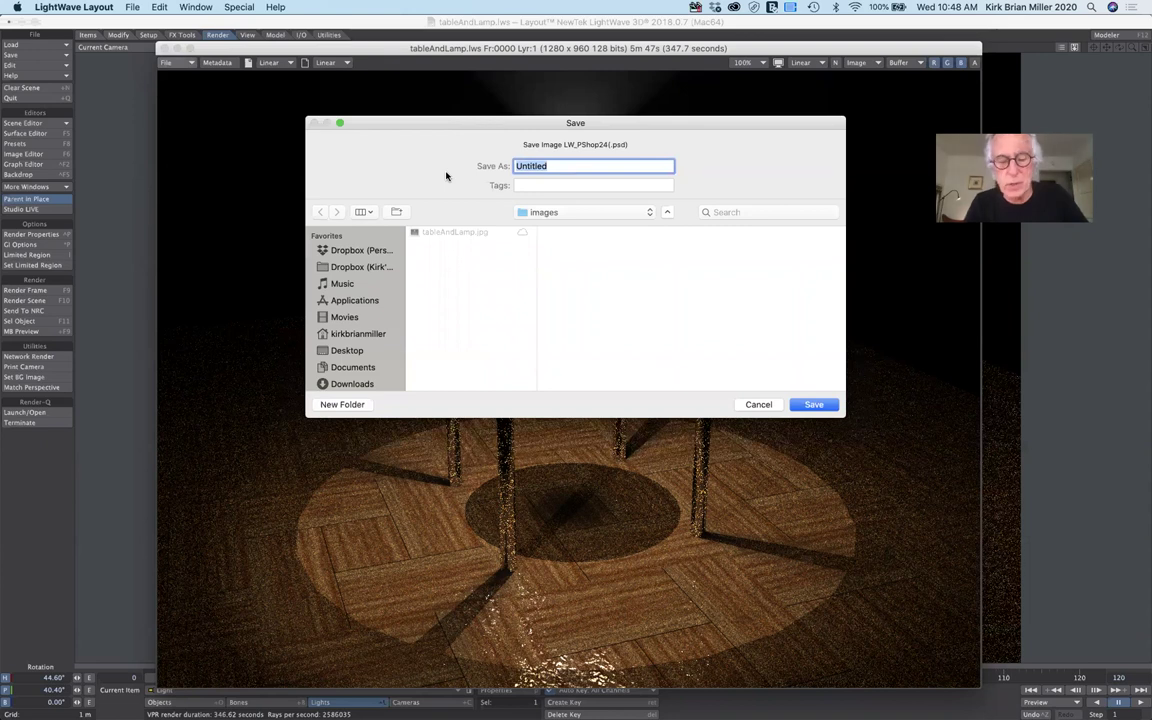
text(tableAn)
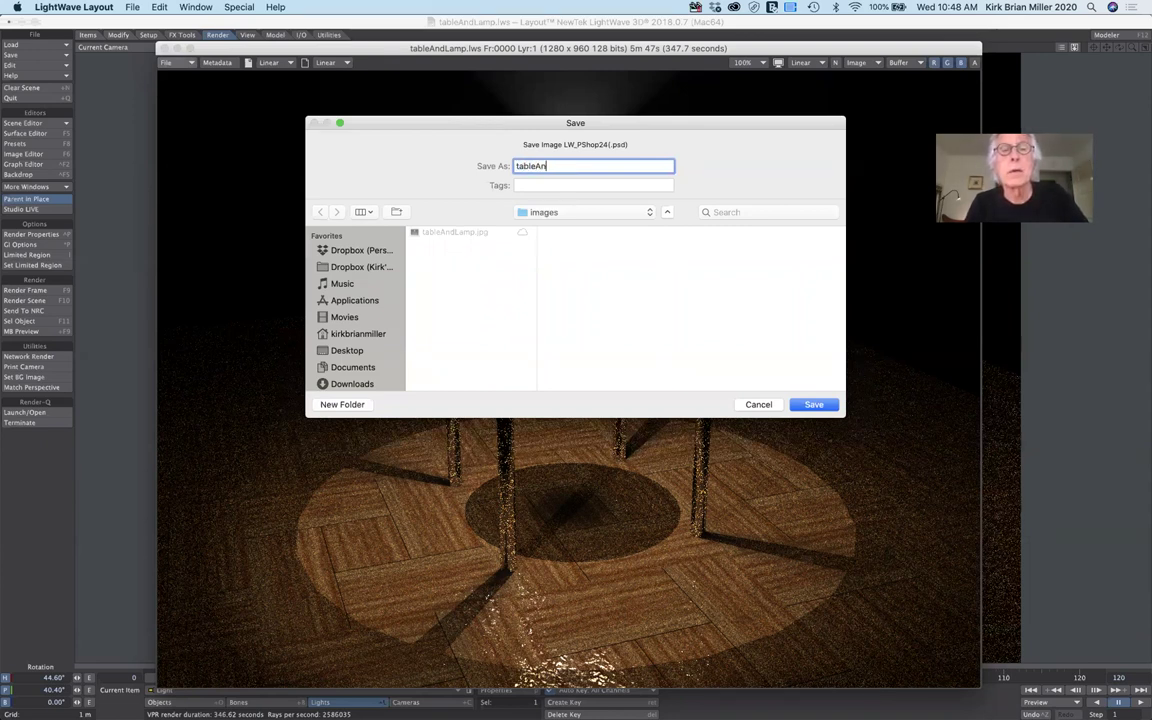
text(dLam)
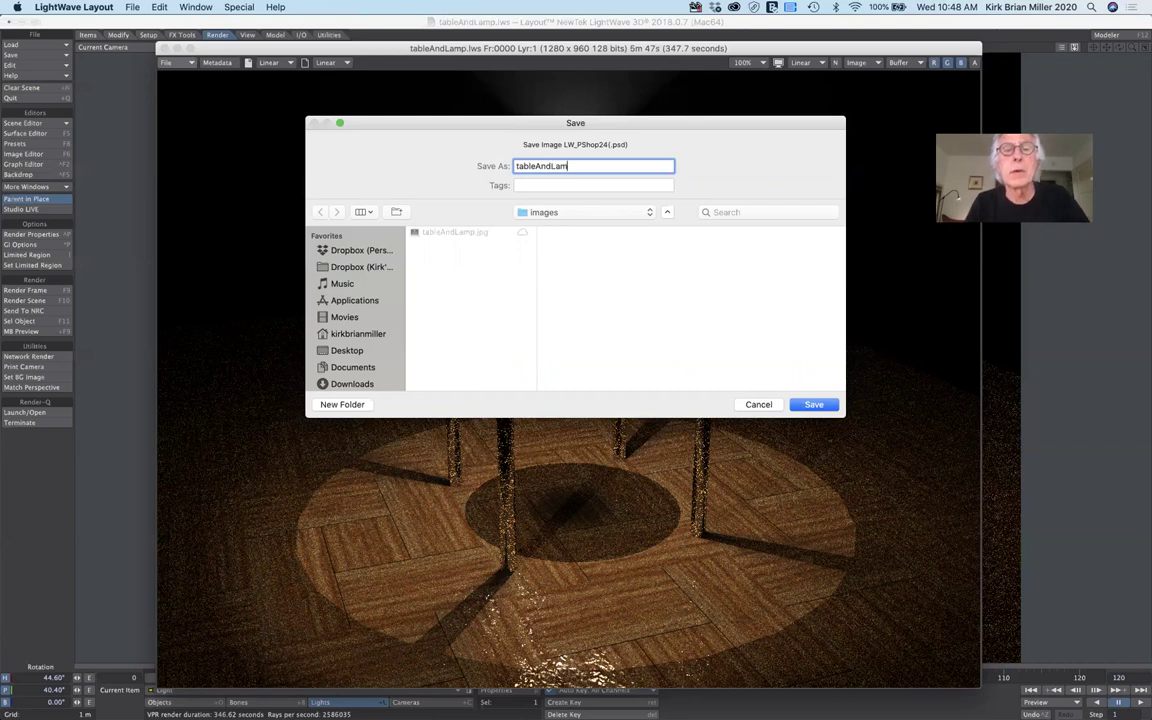
text(p)
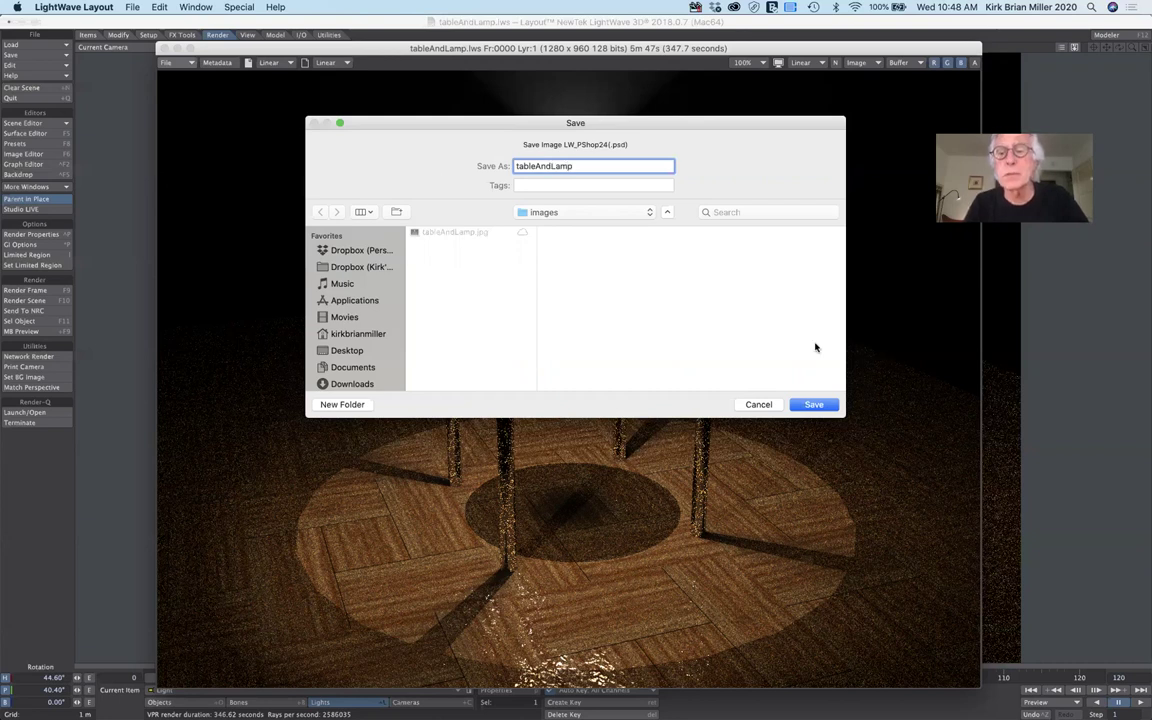
click(814, 404)
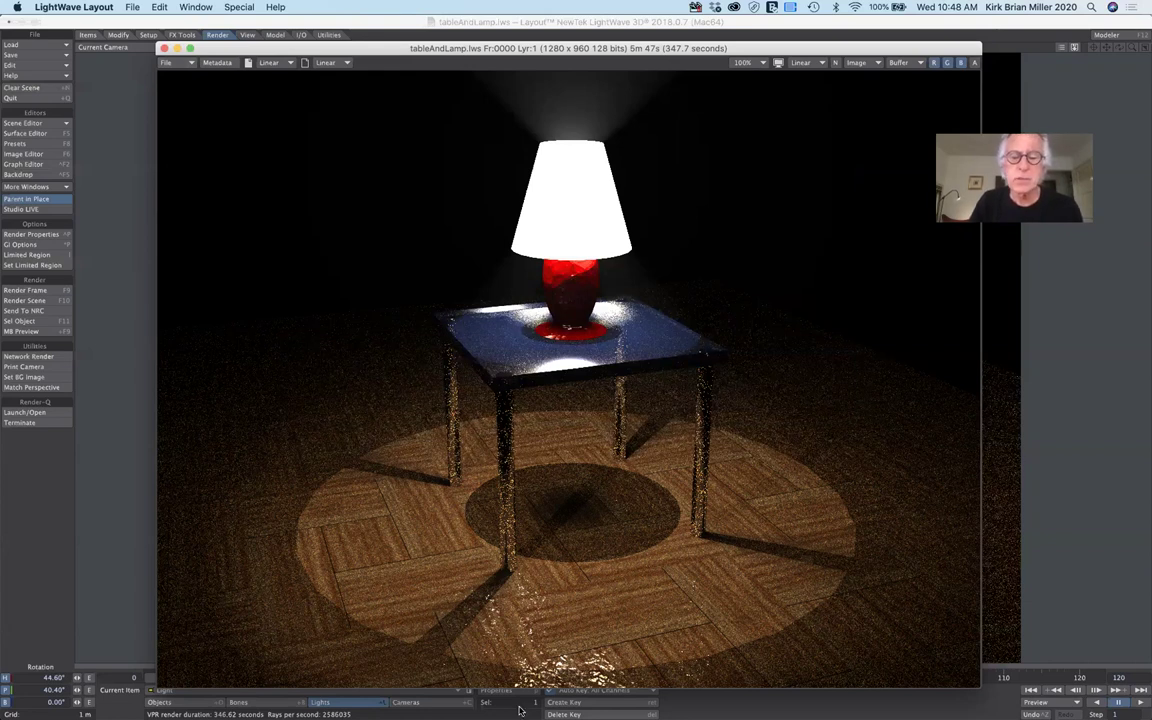
Switch to Blender and inspect the default cube up close.
mouse_move(600, 715)
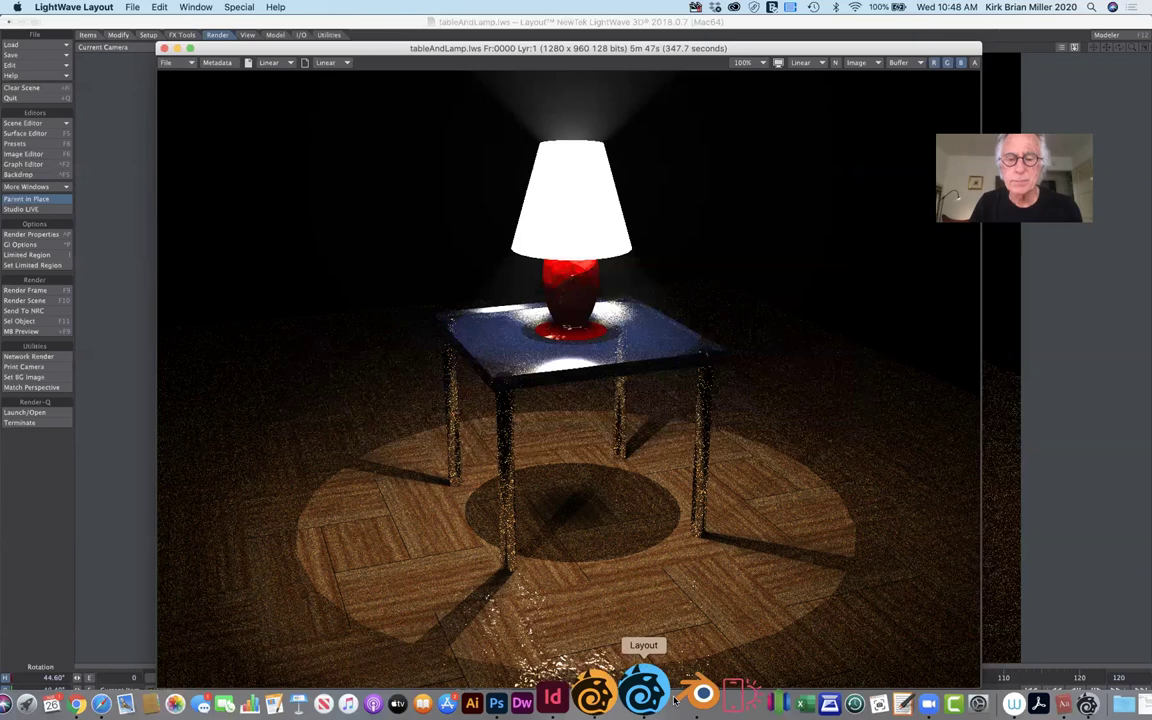
click(678, 698)
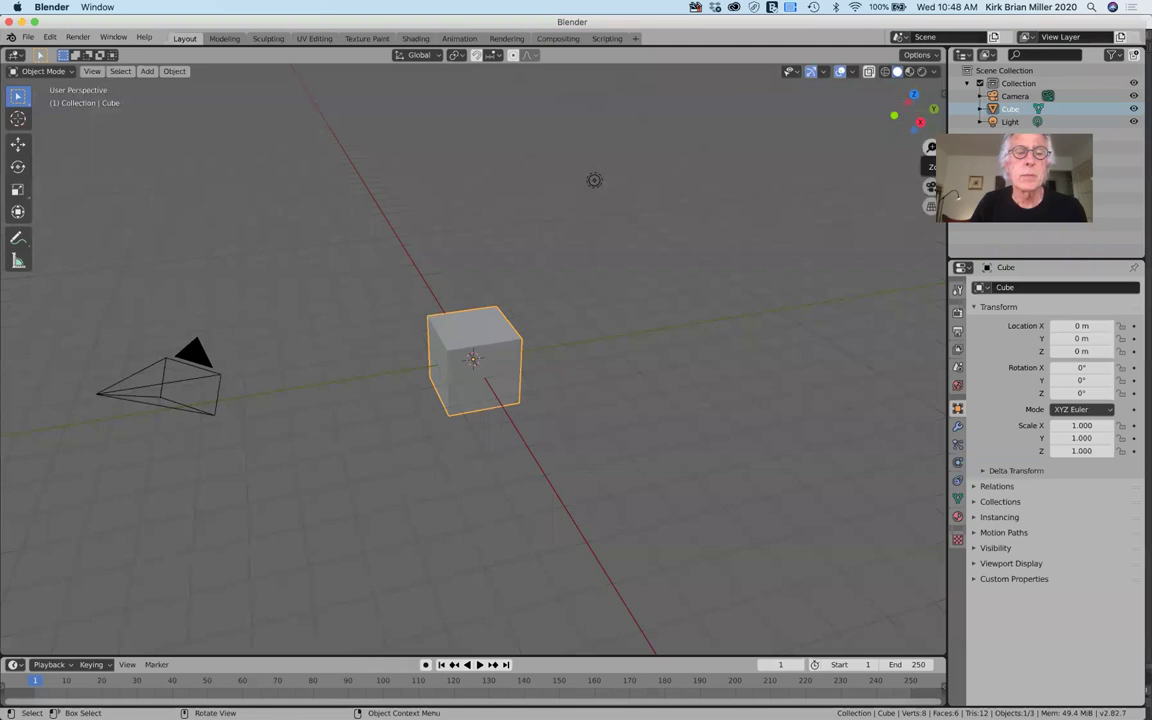
middle_drag(594, 180, 617, 146)
scroll(617, 146, down, 3)
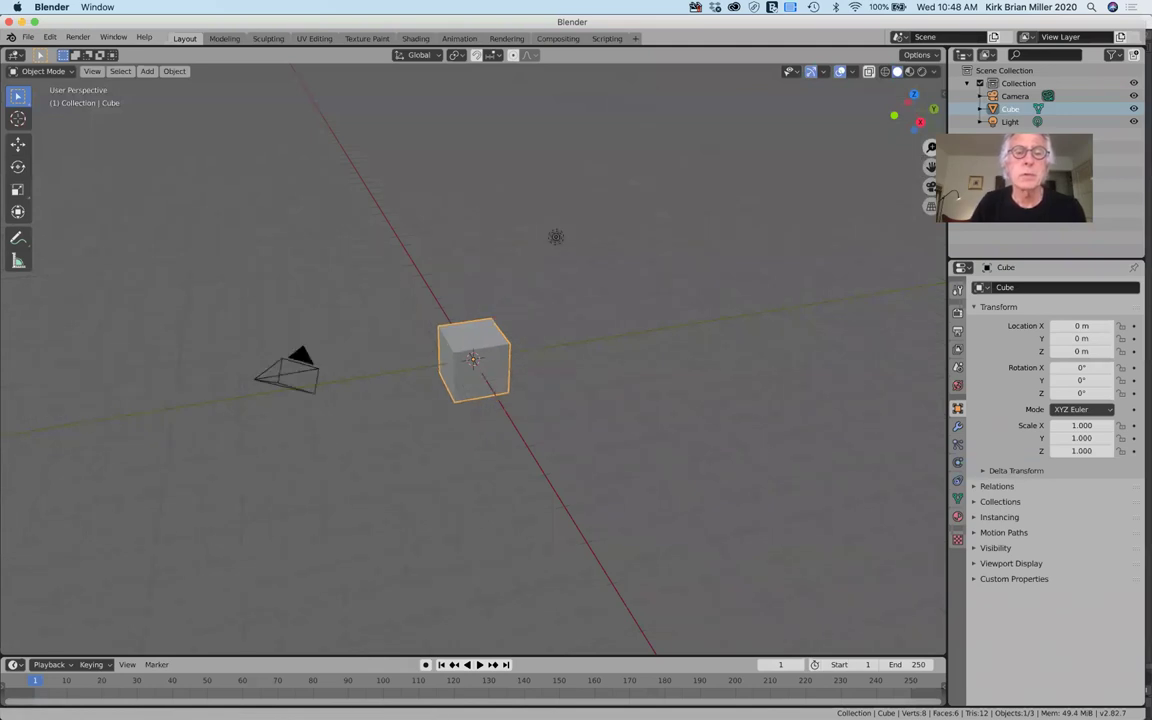
scroll(473, 360, up, 5)
scroll(473, 360, down, 1)
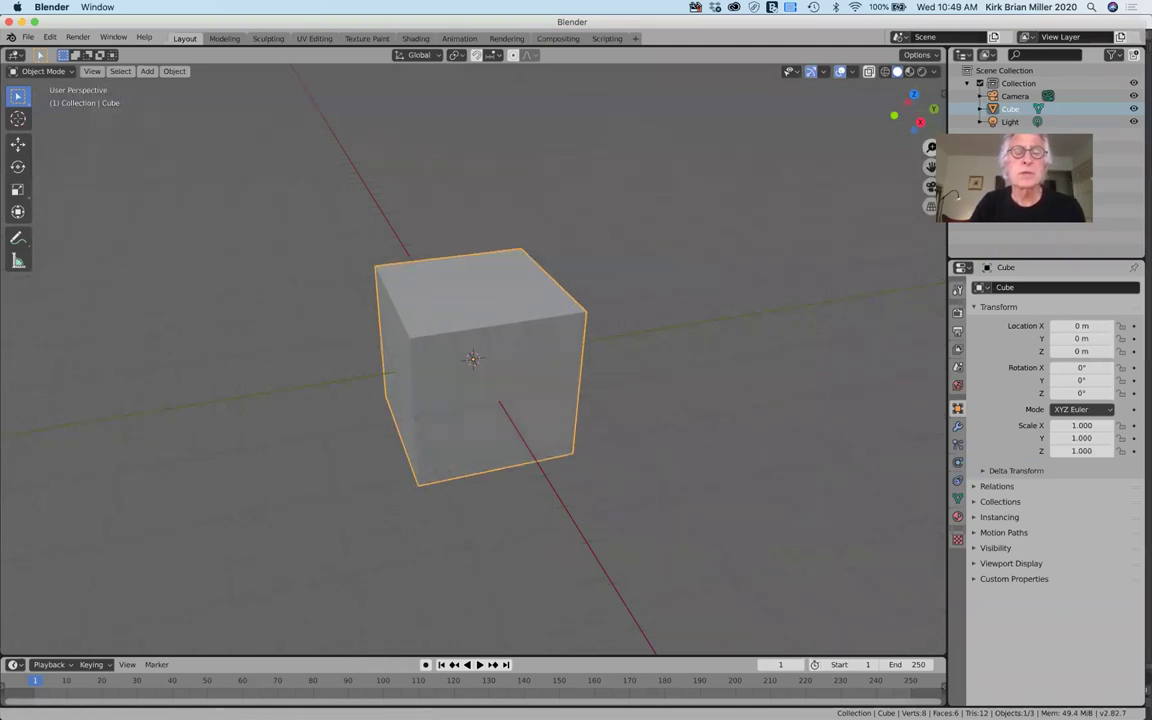
scroll(473, 360, up, 1)
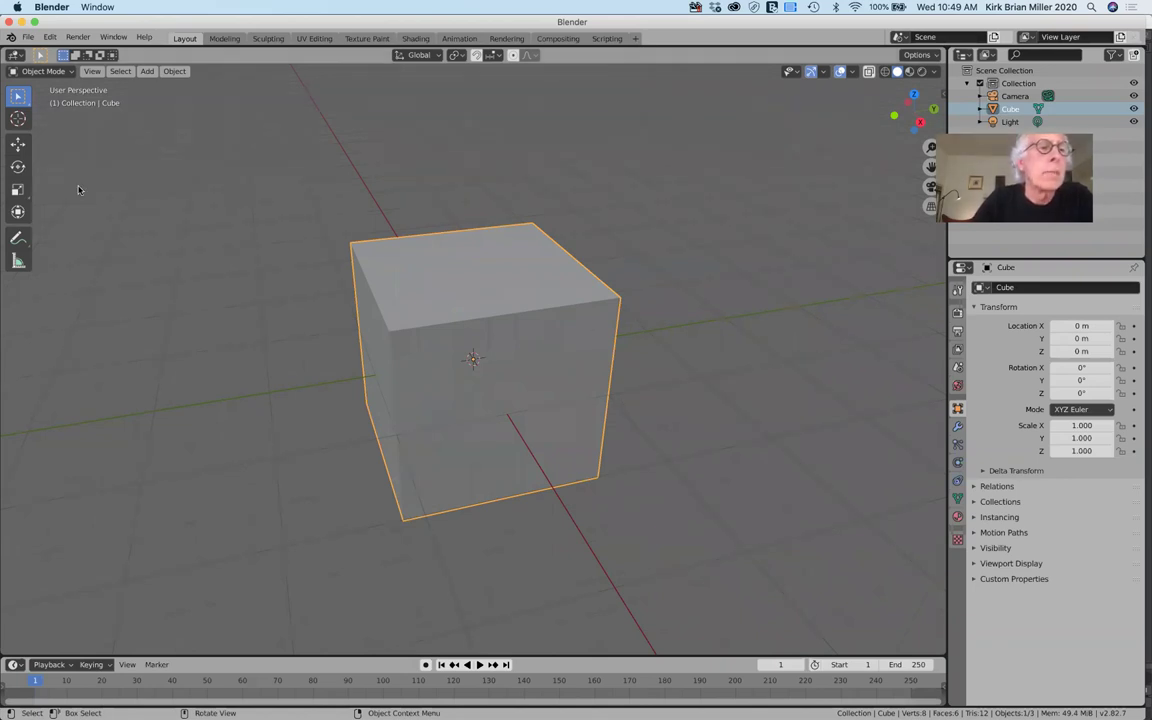
Switch the default cube into Edit Mode and return it to Object Mode.
click(55, 72)
click(59, 102)
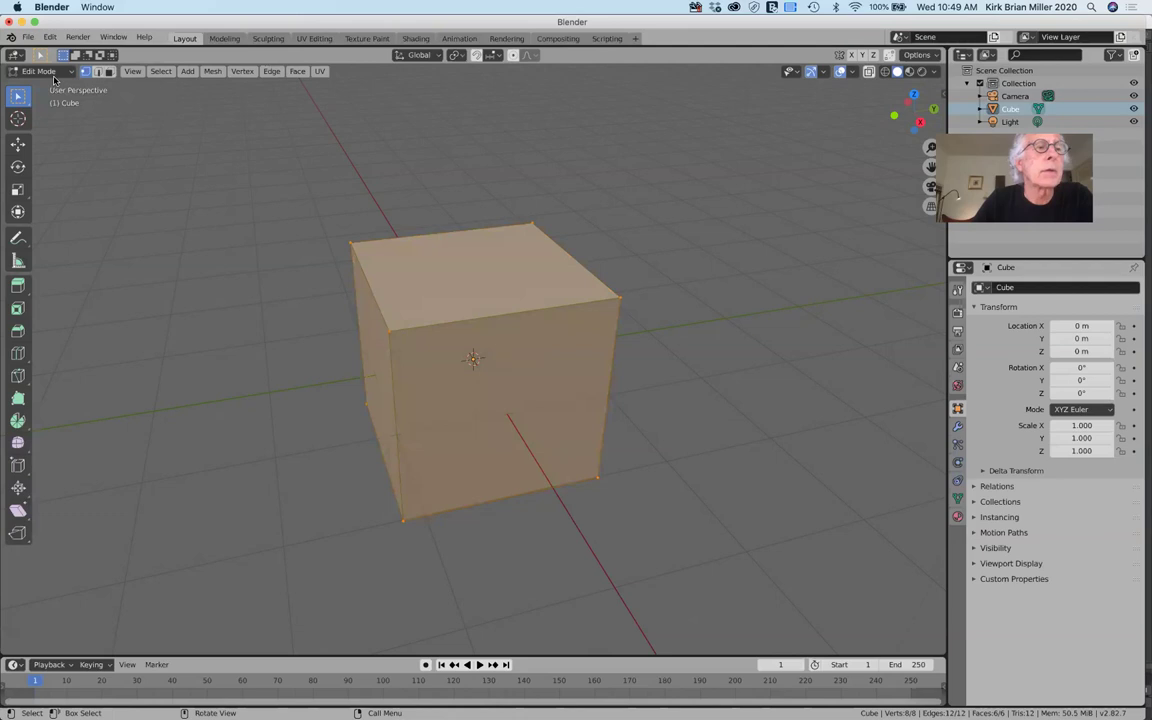
click(57, 72)
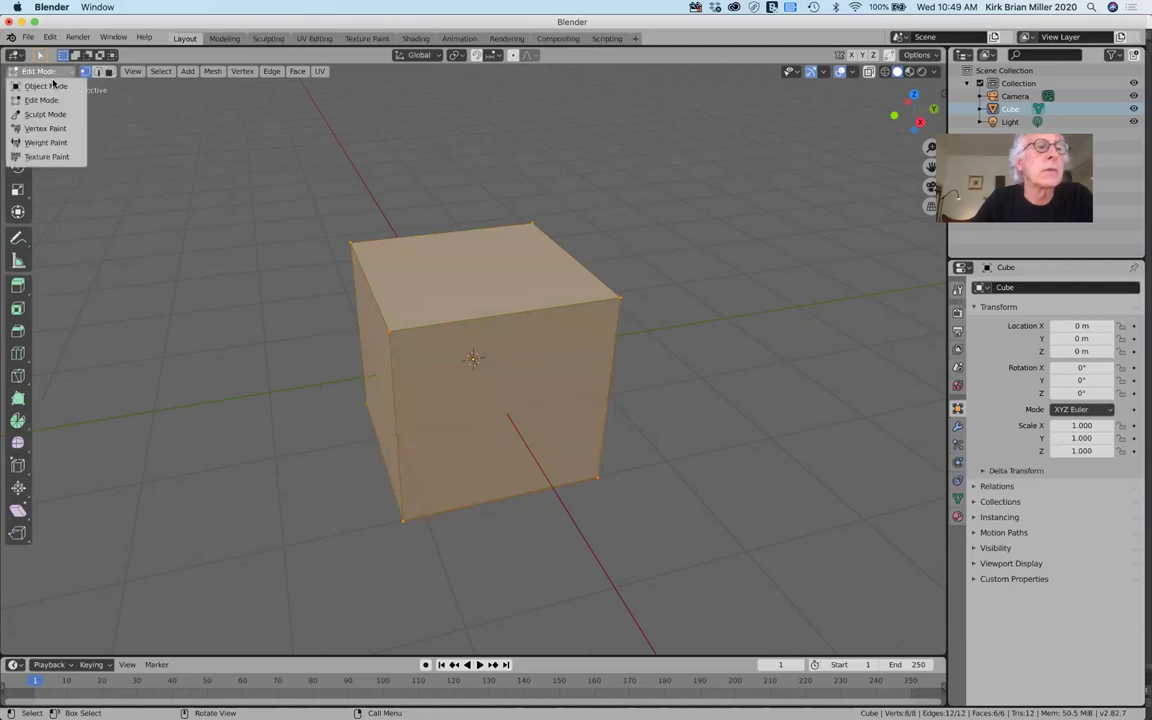
click(46, 86)
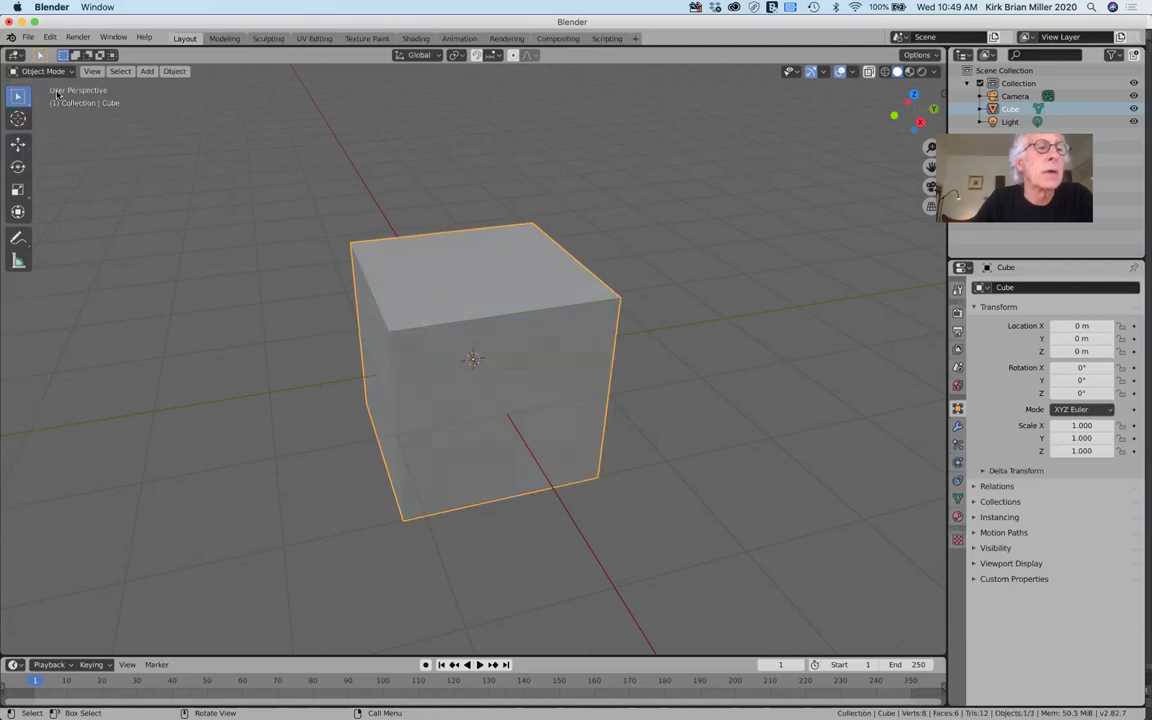
Flatten the default cube along Z into a thin tabletop slab with a Z scale of about -0.037, and deselect it.
click(18, 190)
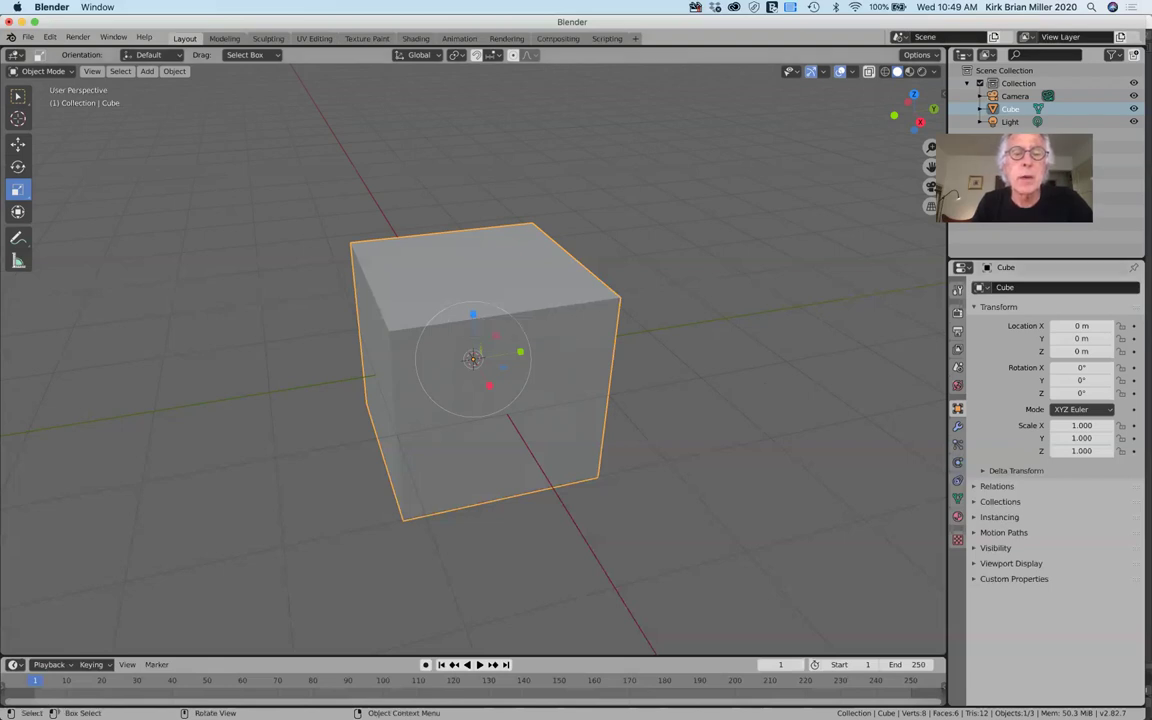
drag(473, 314, 474, 361)
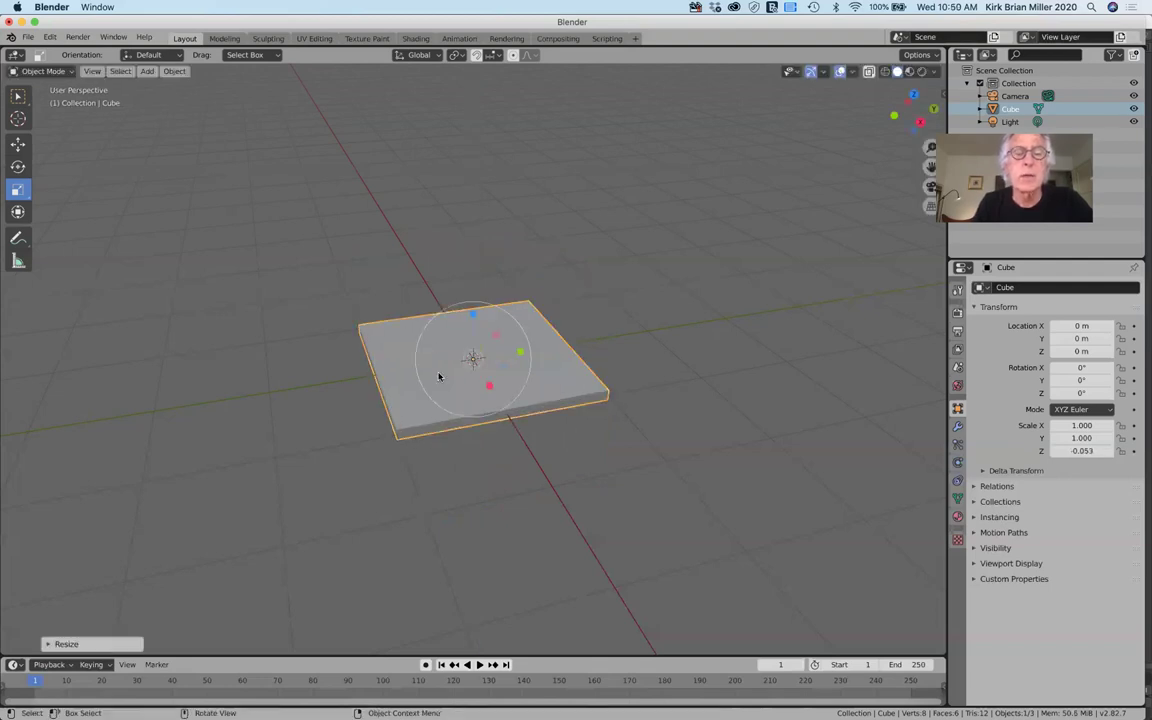
click(933, 108)
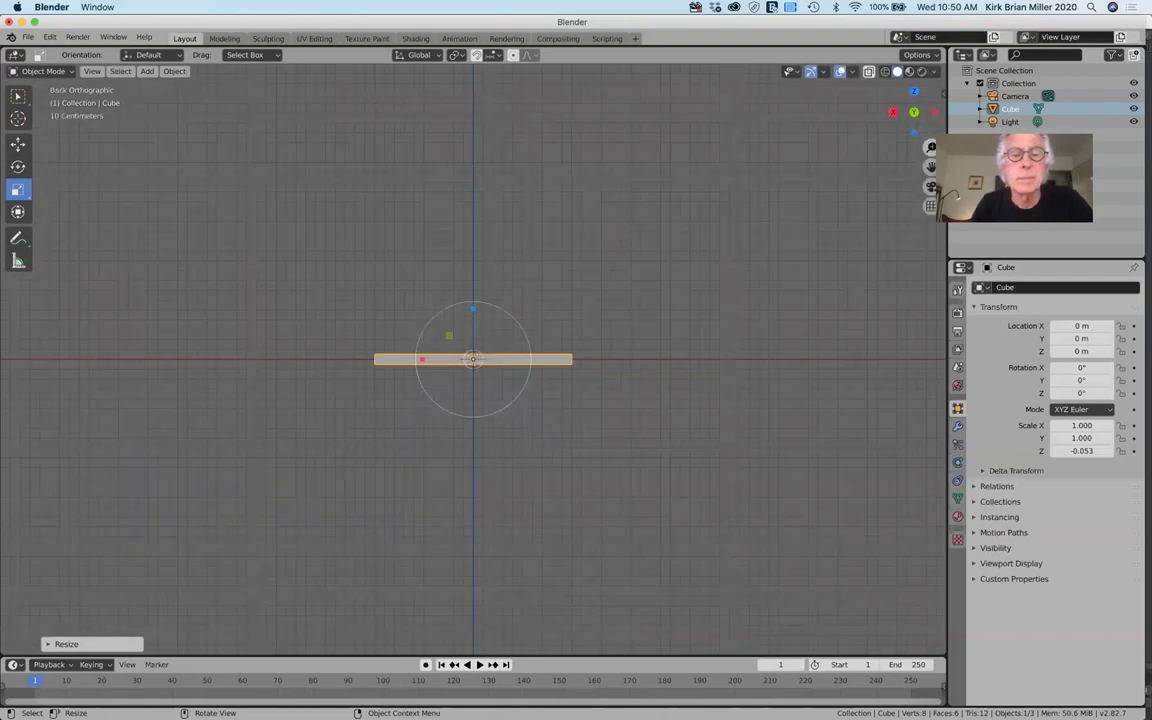
scroll(856, 200, up, 3)
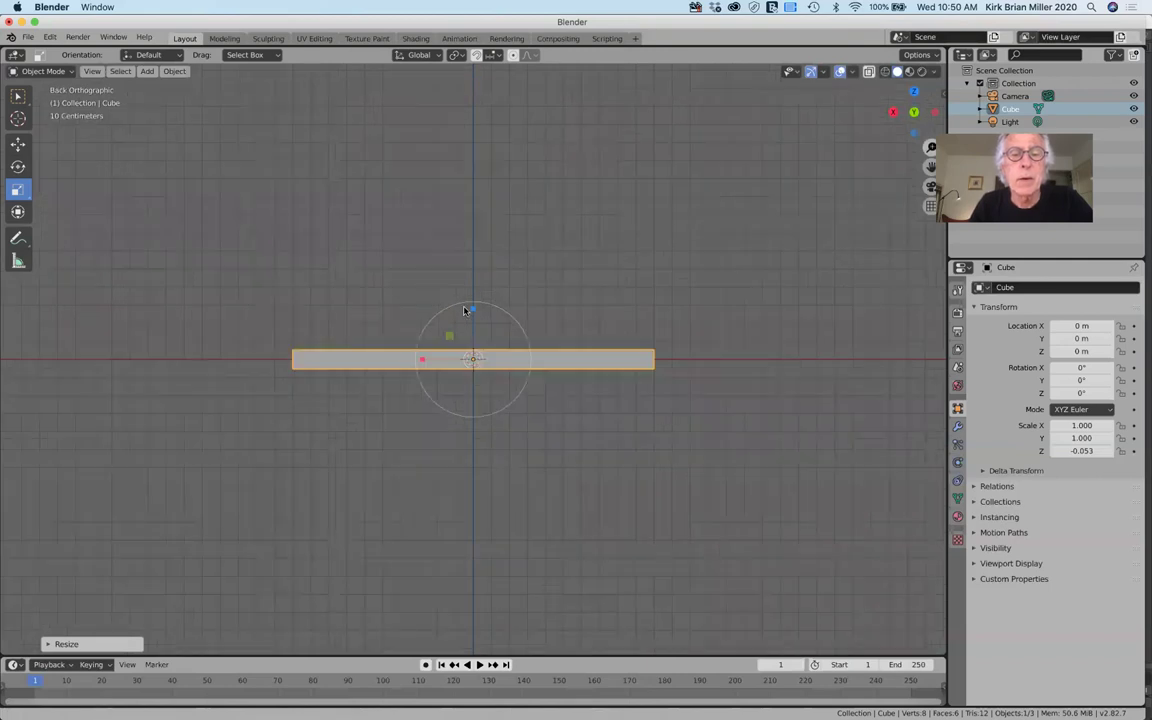
scroll(470, 311, down, 1)
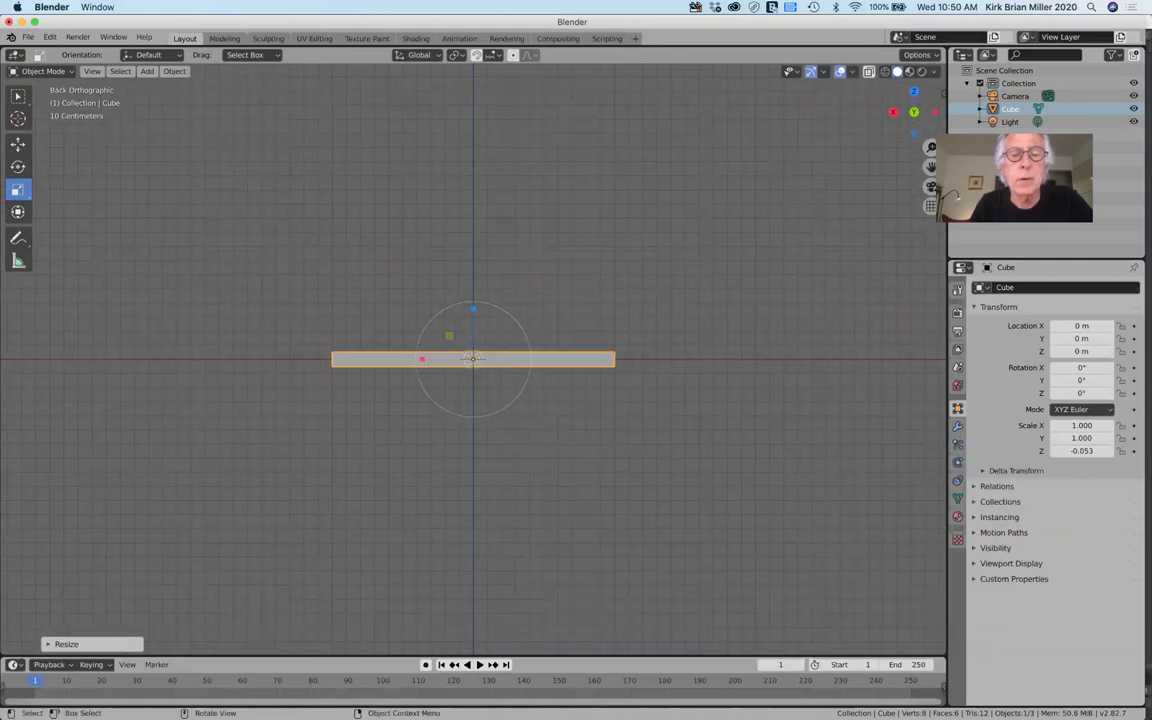
drag(473, 309, 469, 320)
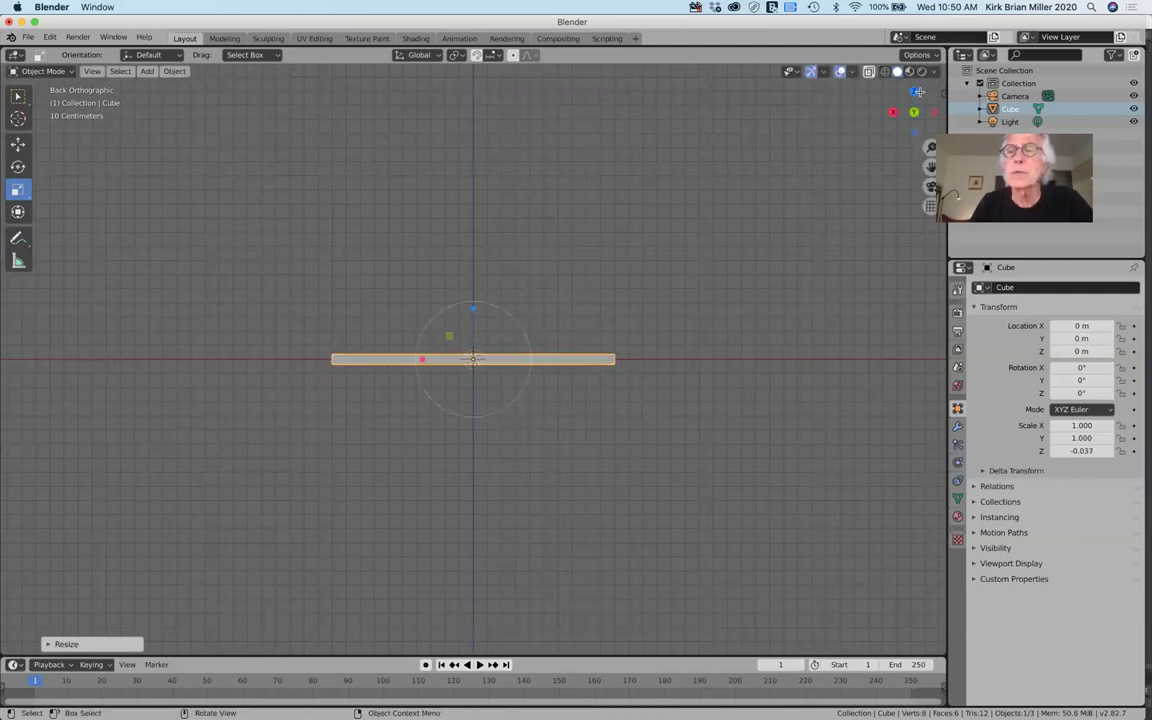
drag(913, 91, 900, 140)
click(840, 244)
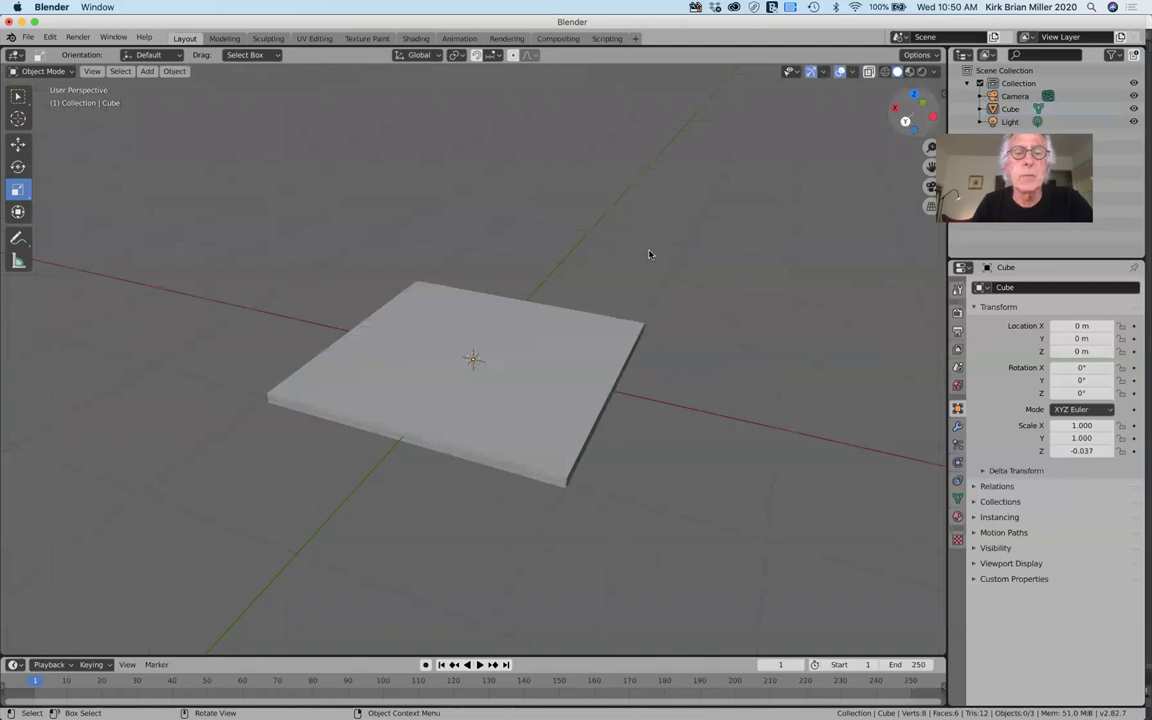
Move the slab up along Z to about 1.35 m above the origin in the back view, and deselect it.
key(ctrl+KP_1)
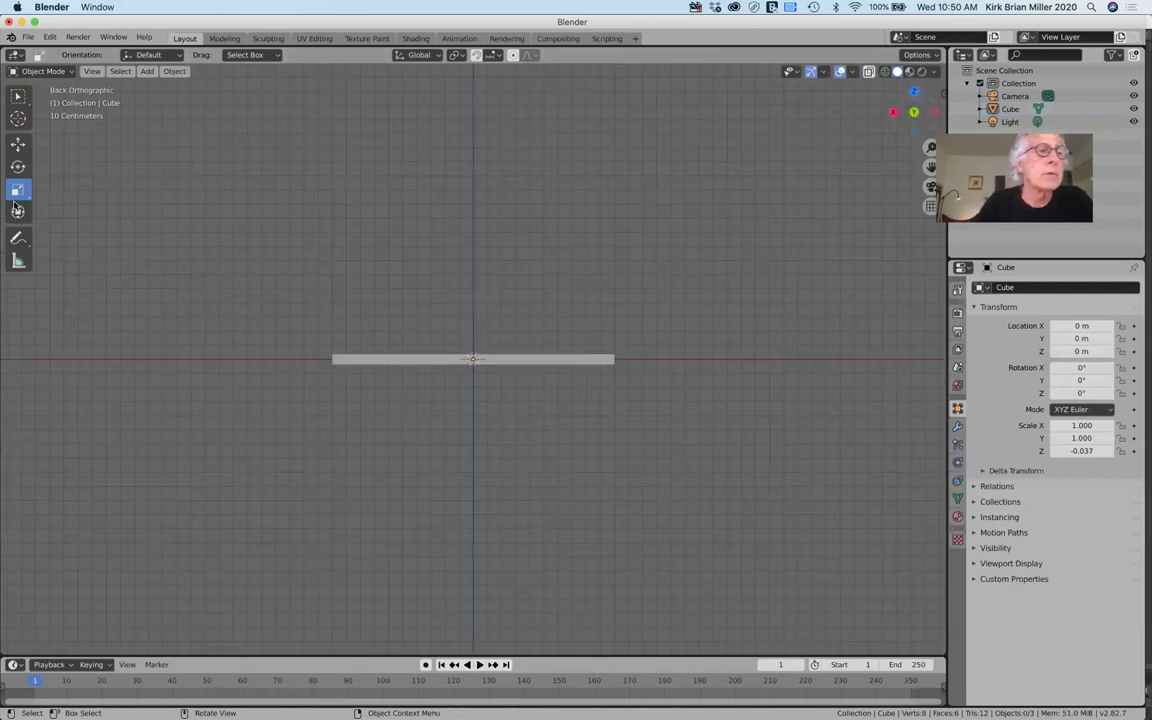
click(17, 145)
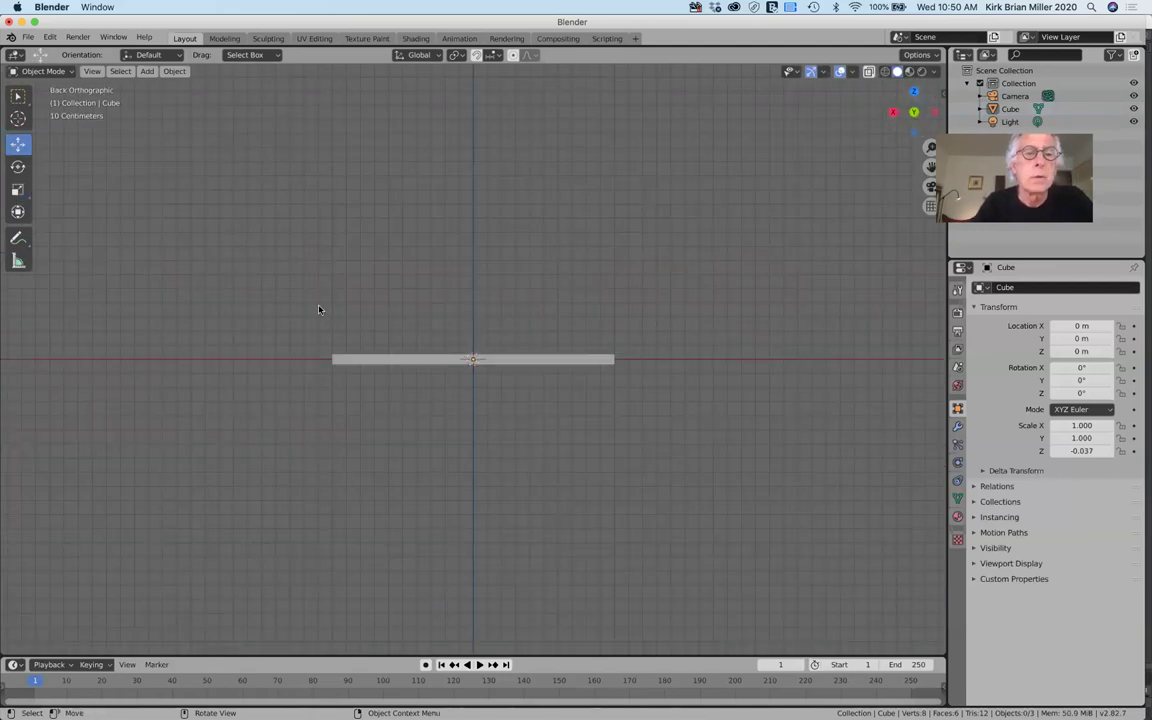
click(460, 359)
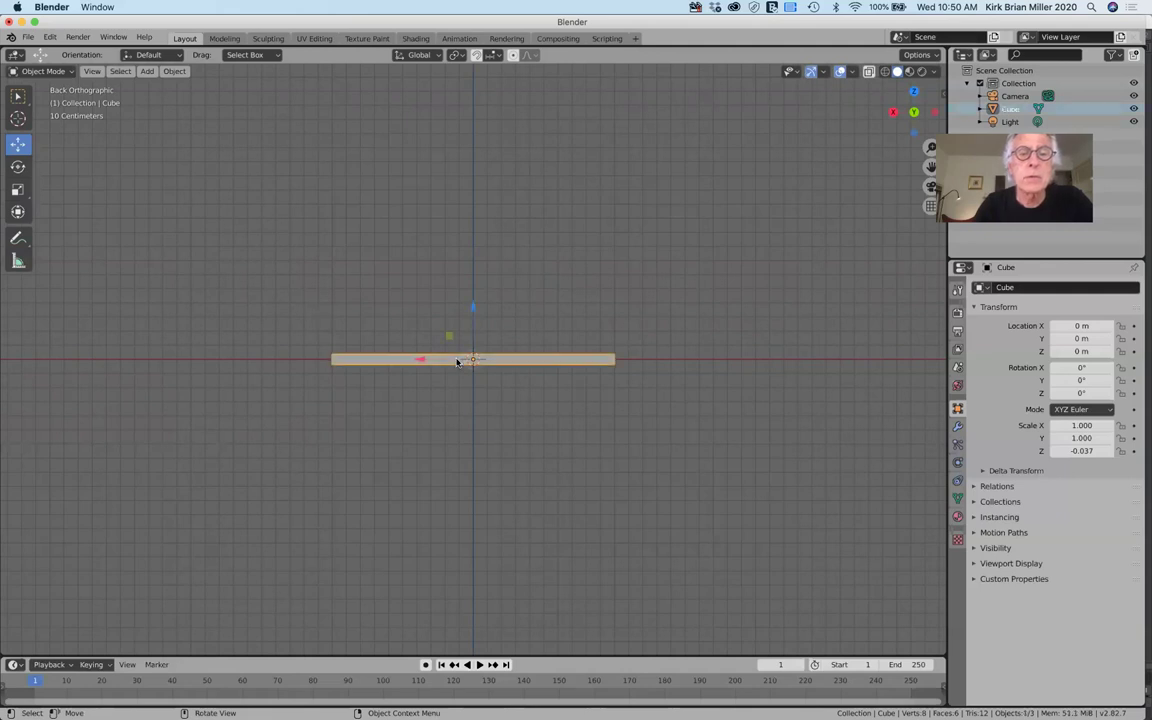
drag(473, 297, 399, 215)
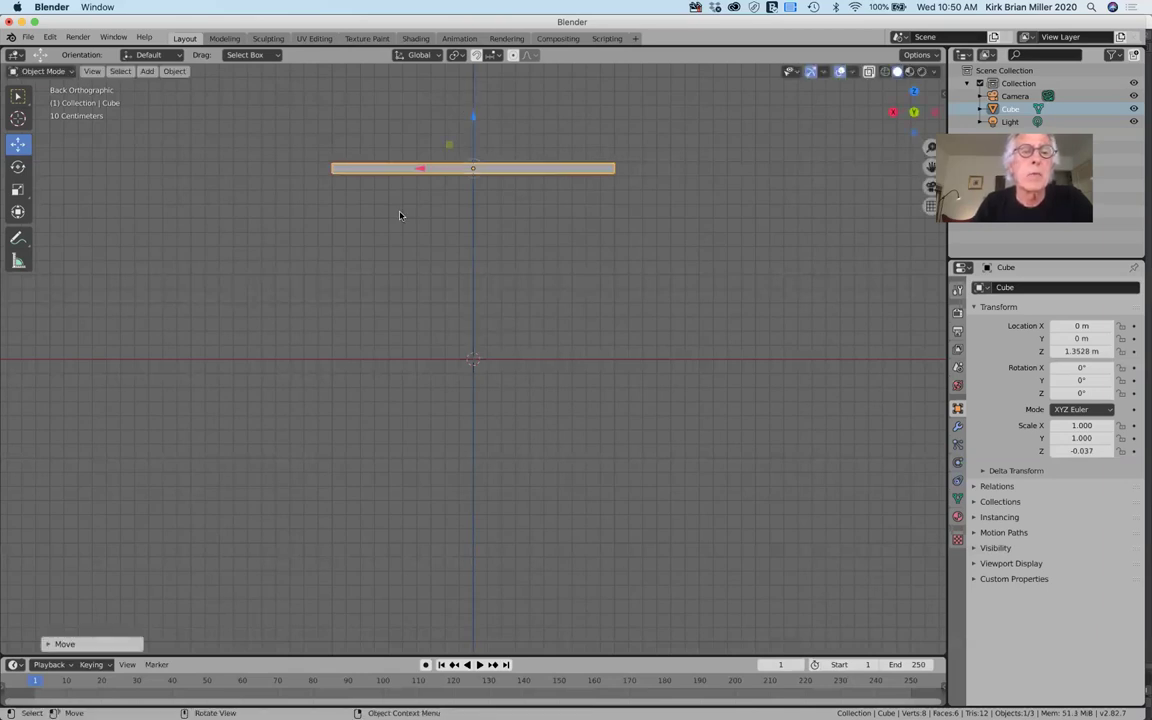
click(399, 215)
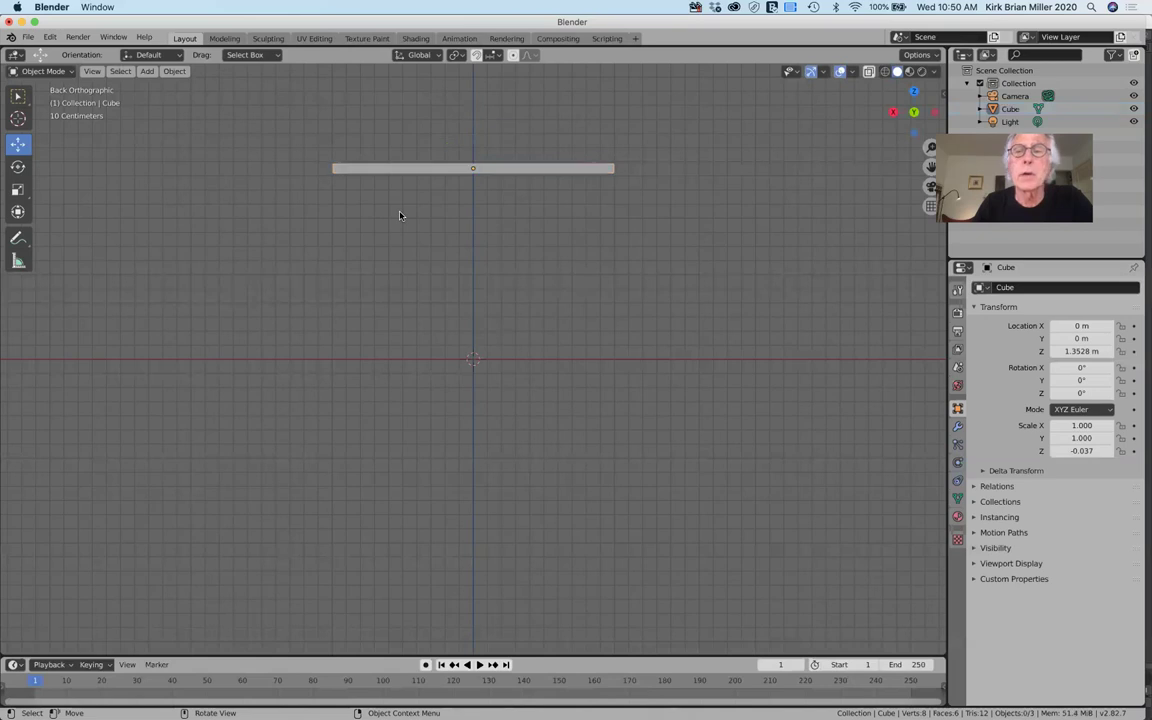
click(914, 92)
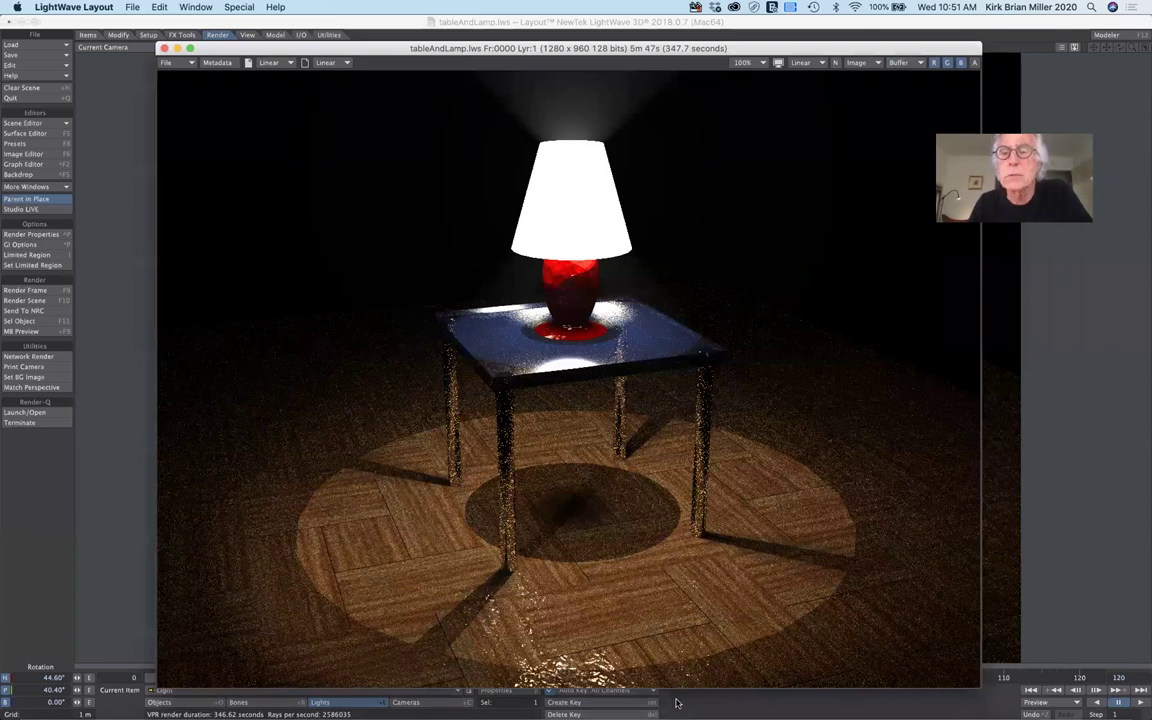
Launch Blender again from the LightWave Layout screen.
mouse_move(676, 702)
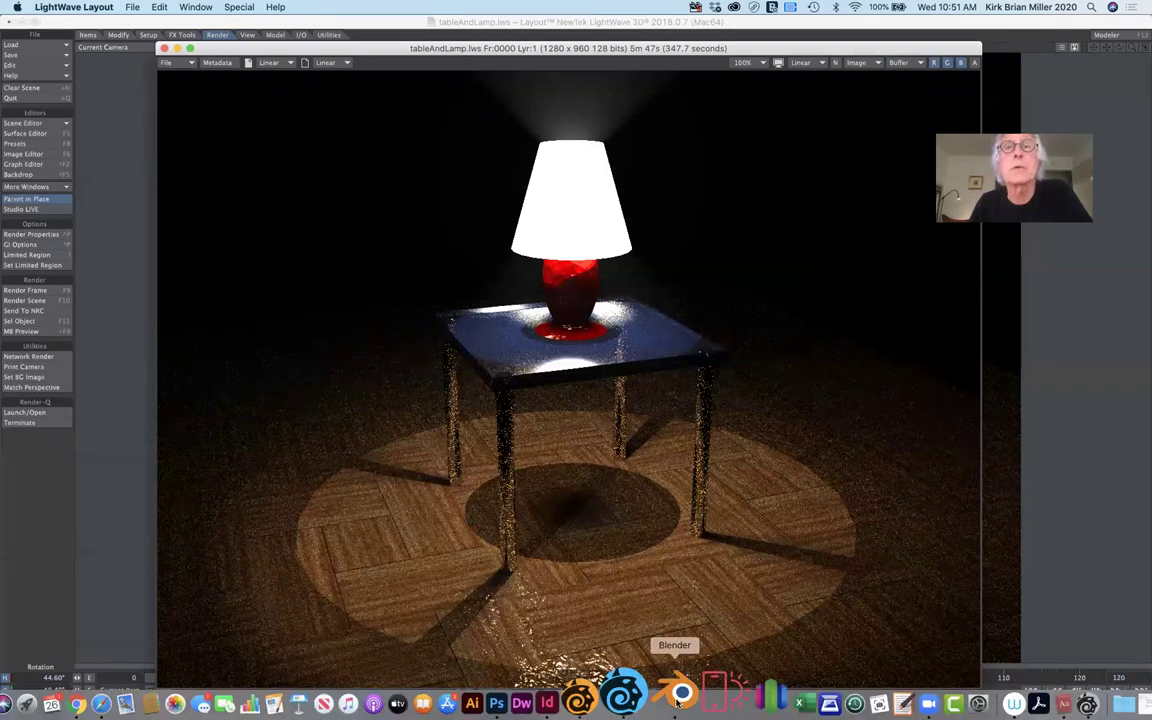
click(677, 700)
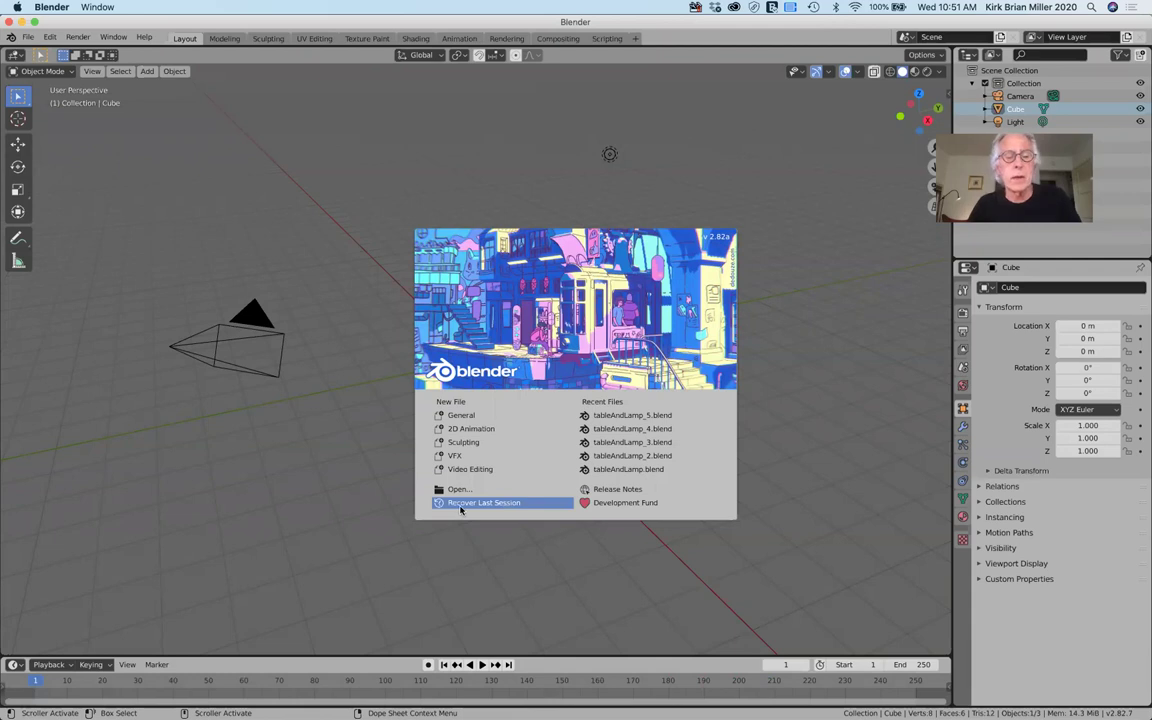
mouse_move(456, 718)
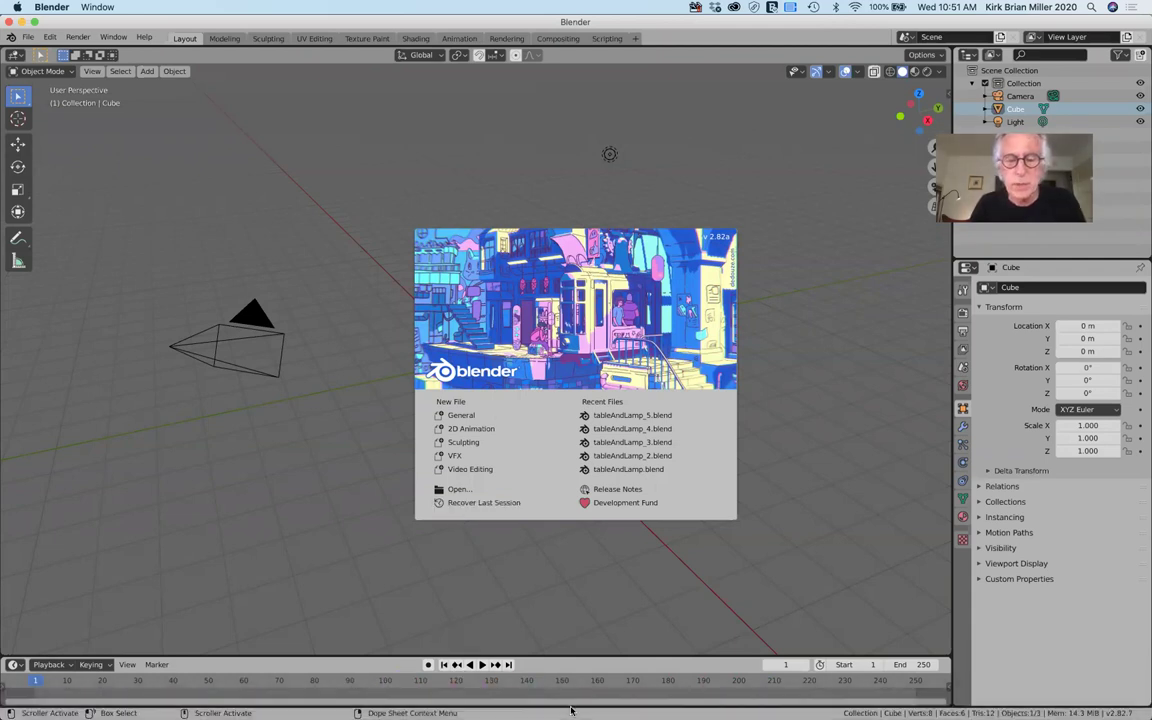
mouse_move(634, 716)
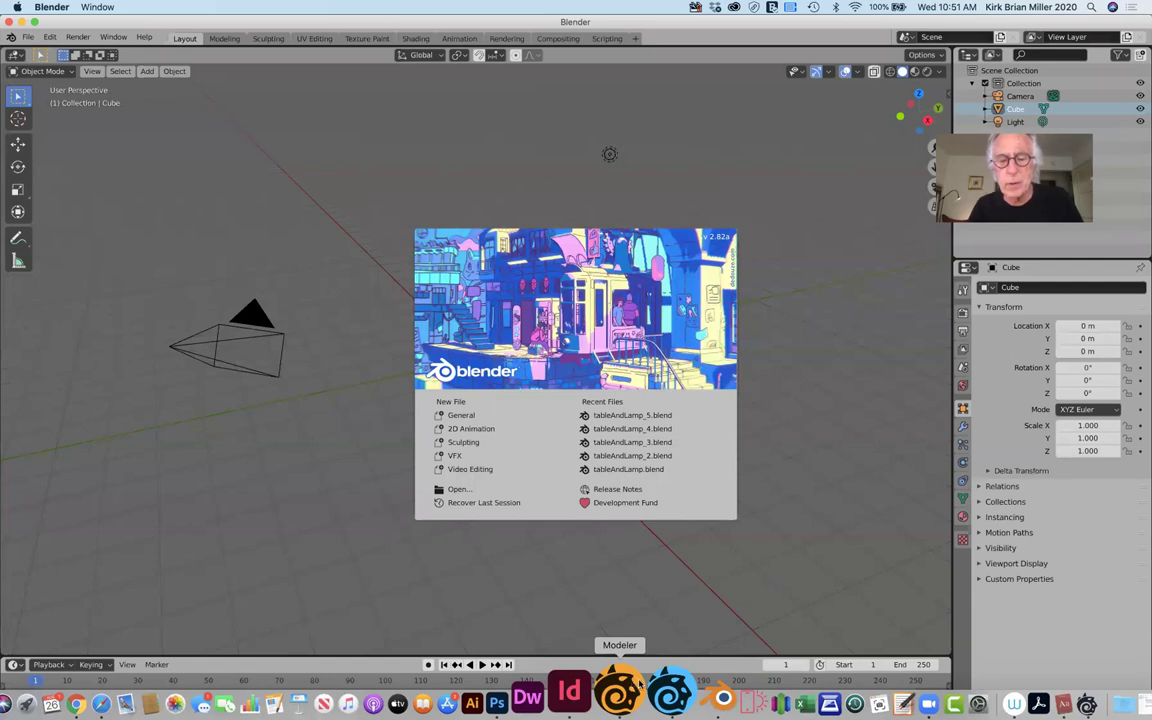
Switch to LightWave Layout, close the rendered image and save the scene over the existing tableAndLamp.lws file.
click(676, 690)
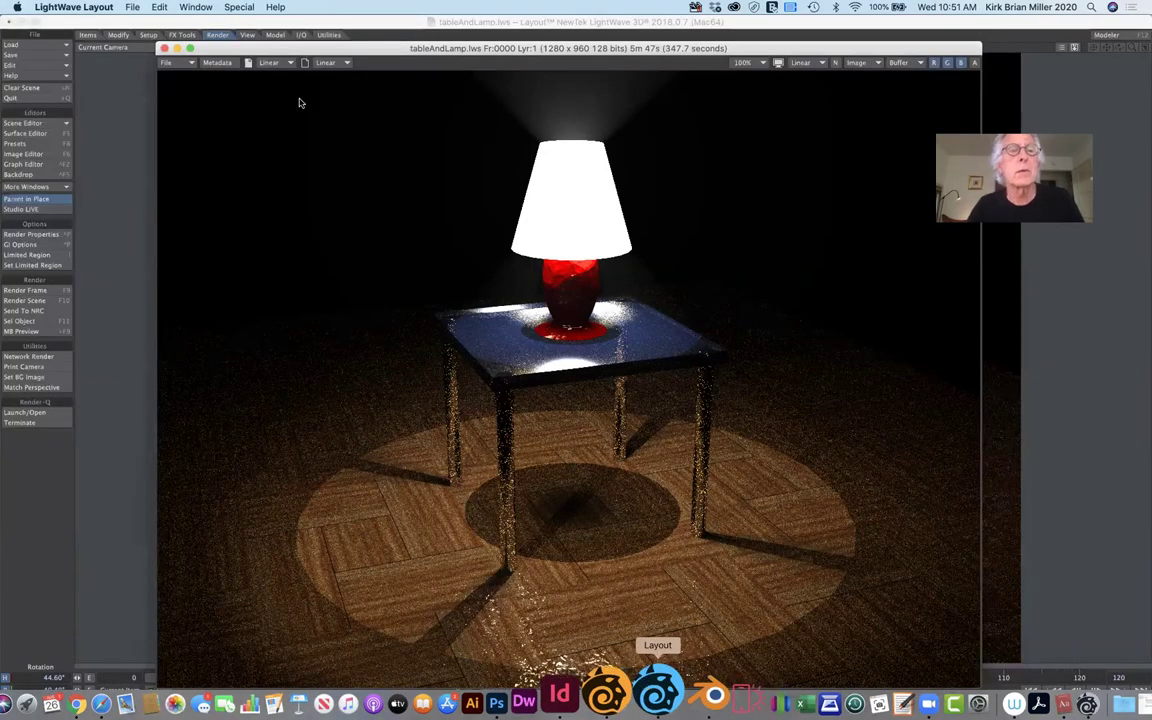
click(162, 85)
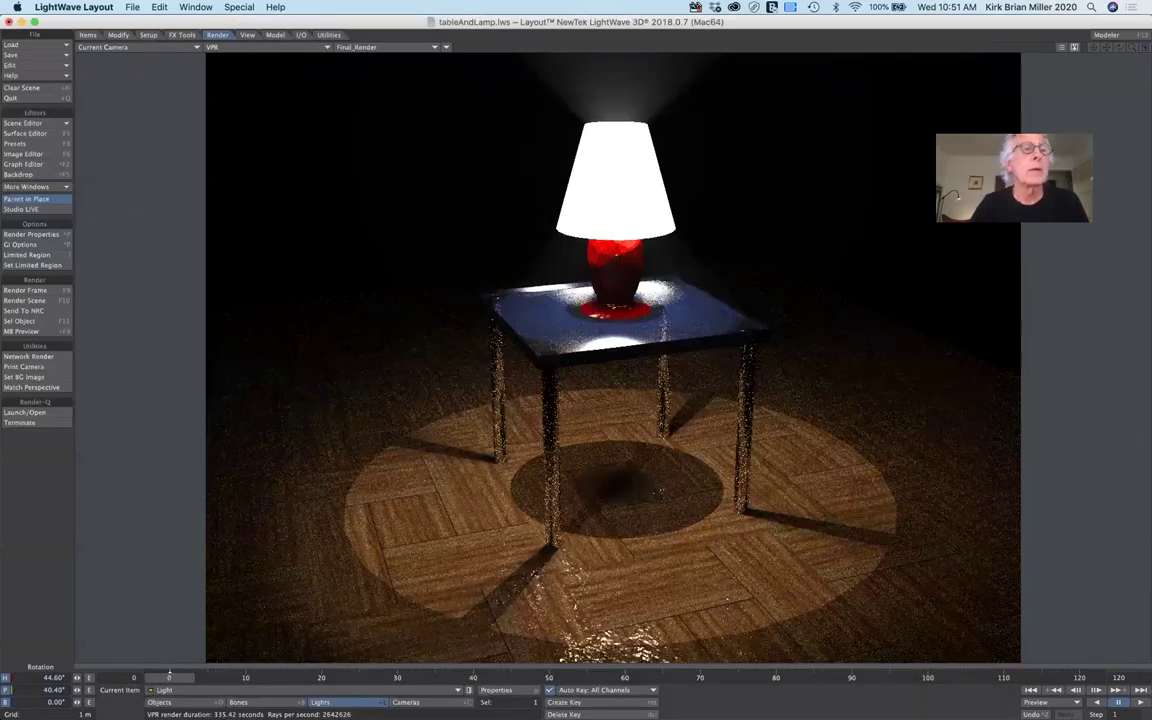
click(131, 7)
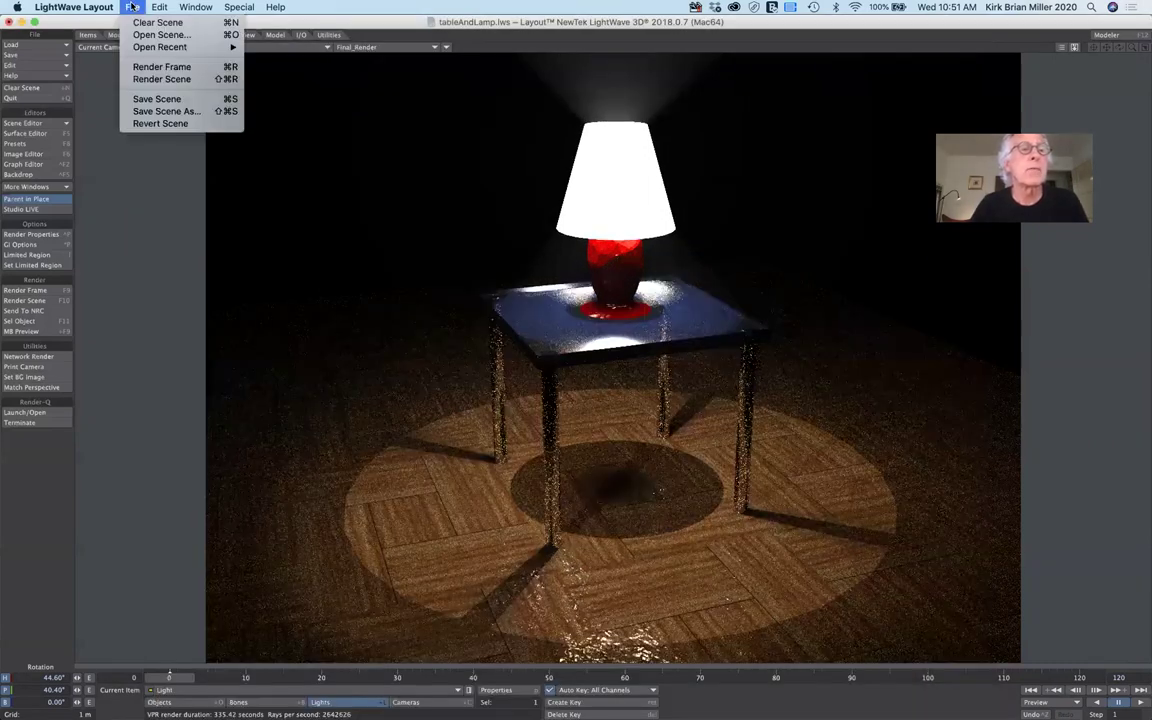
click(143, 98)
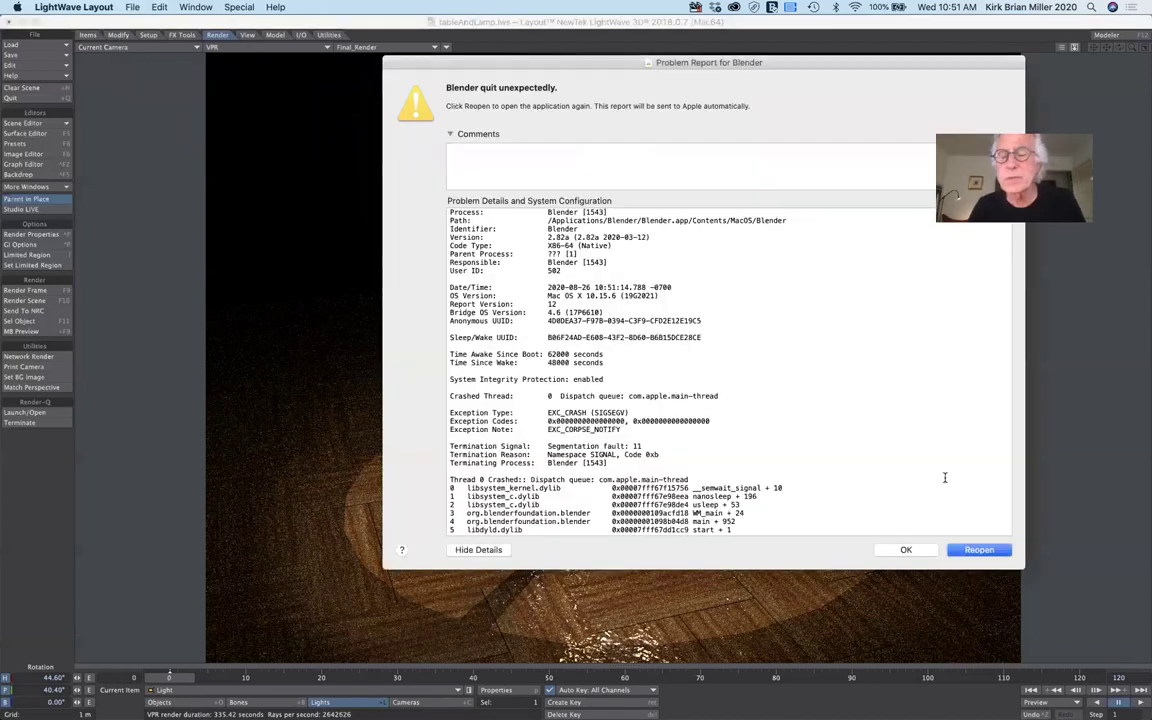
click(915, 550)
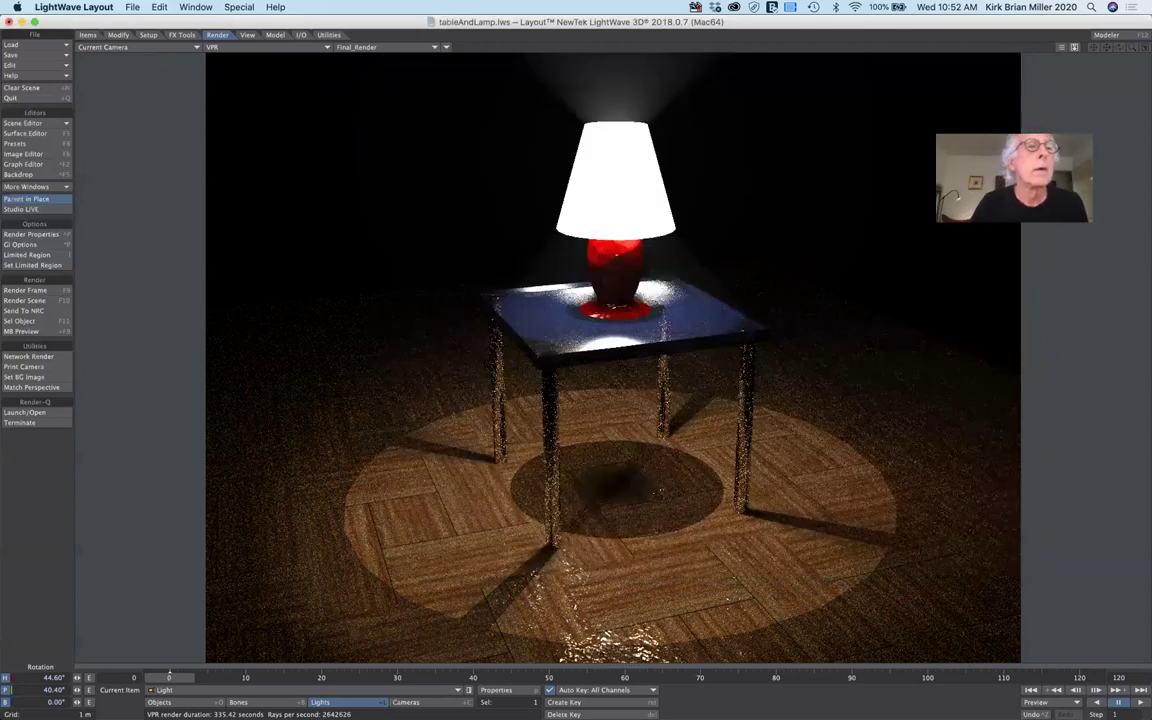
click(132, 7)
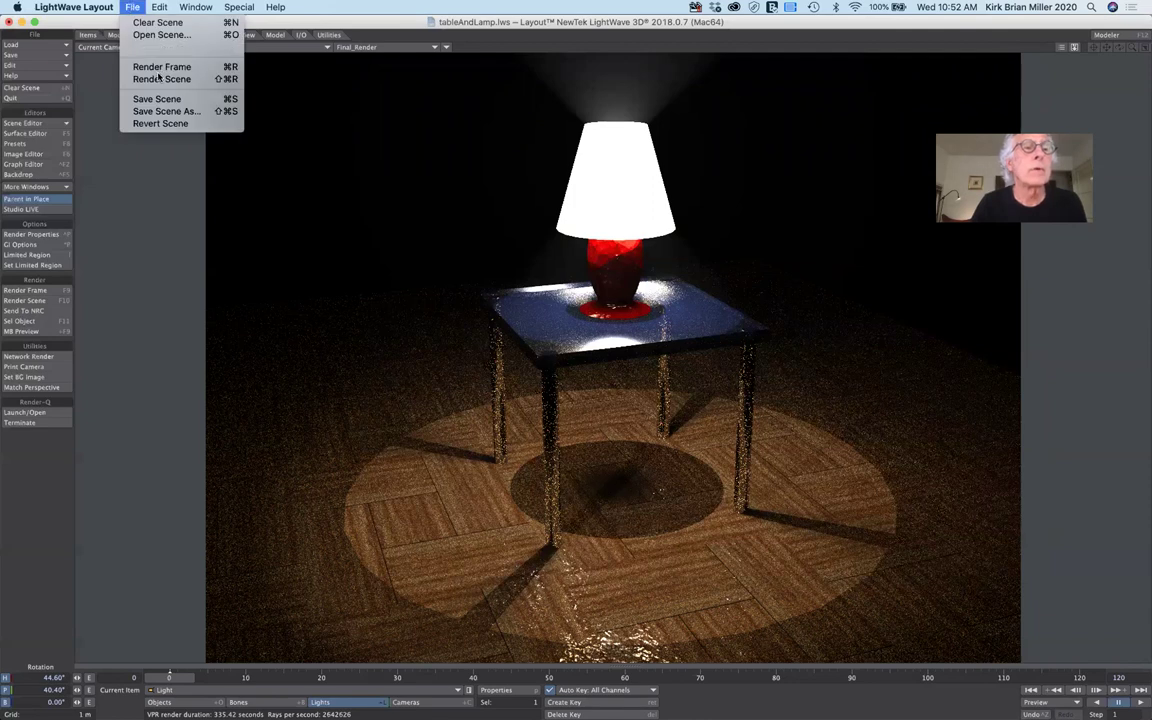
click(162, 100)
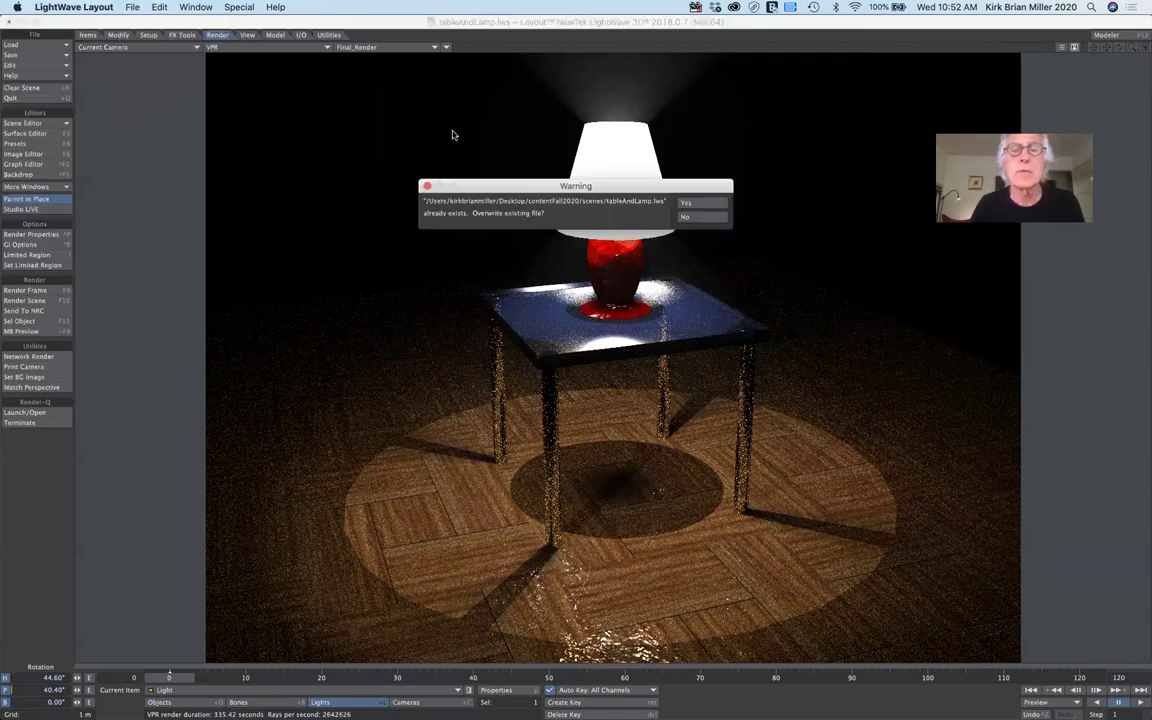
click(704, 206)
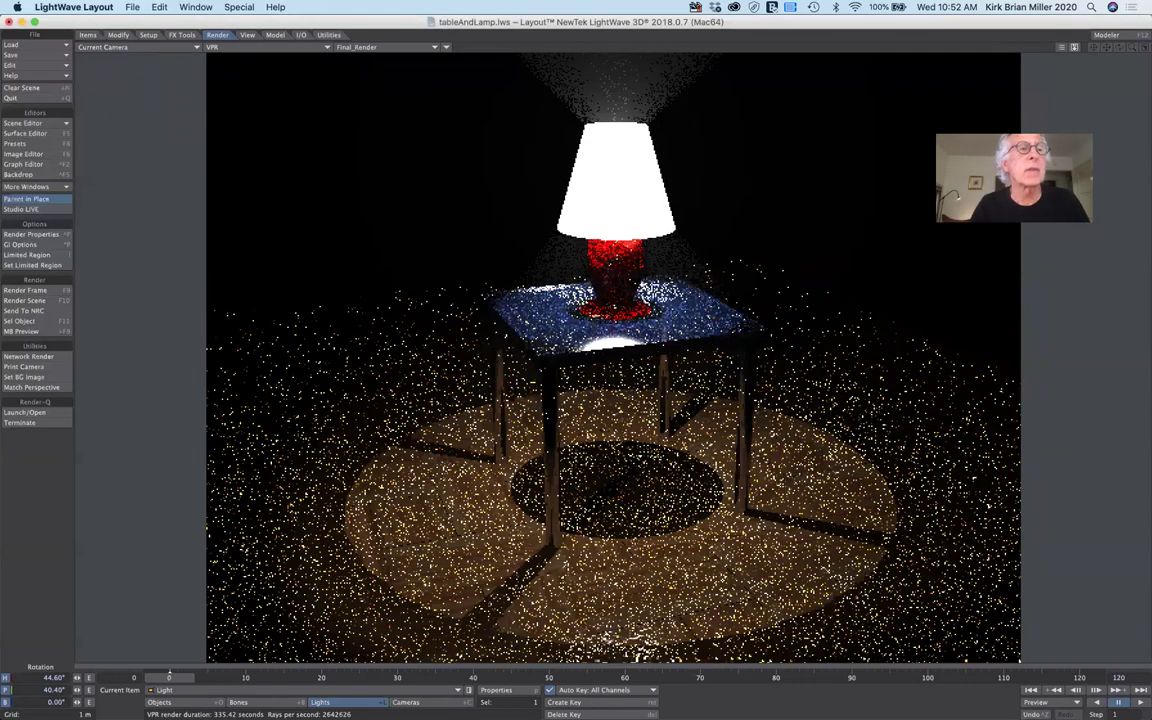
Save all objects of the LightWave table-and-lamp scene.
click(131, 7)
click(131, 7)
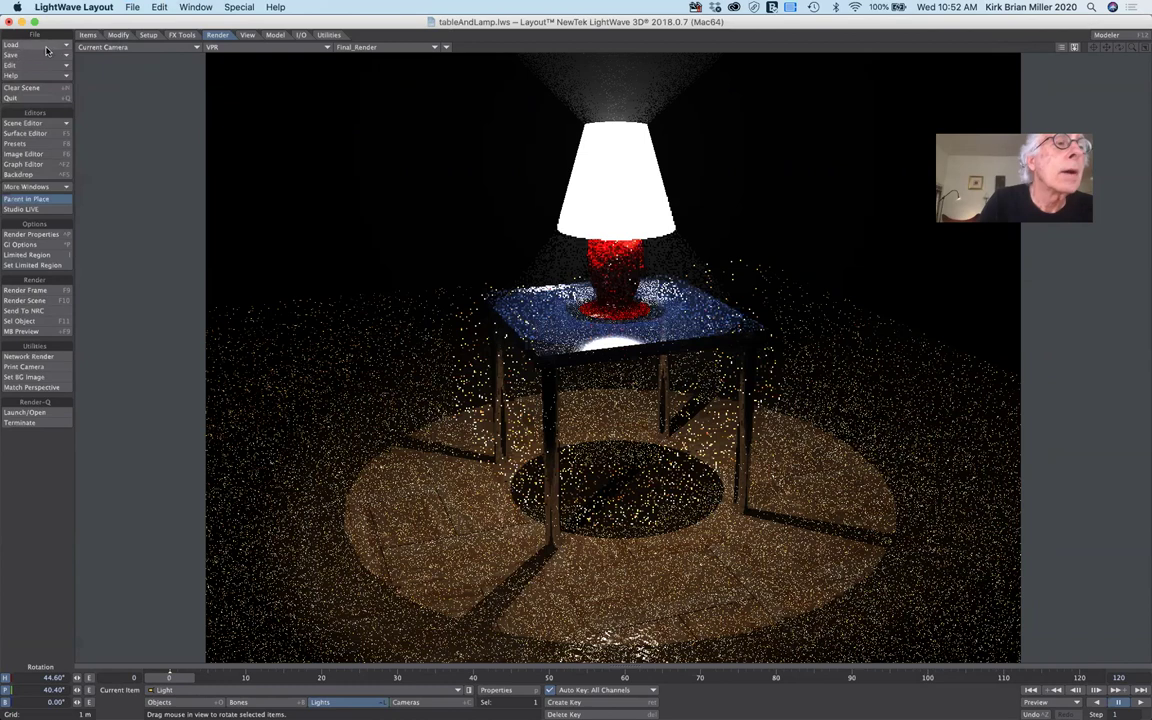
click(45, 55)
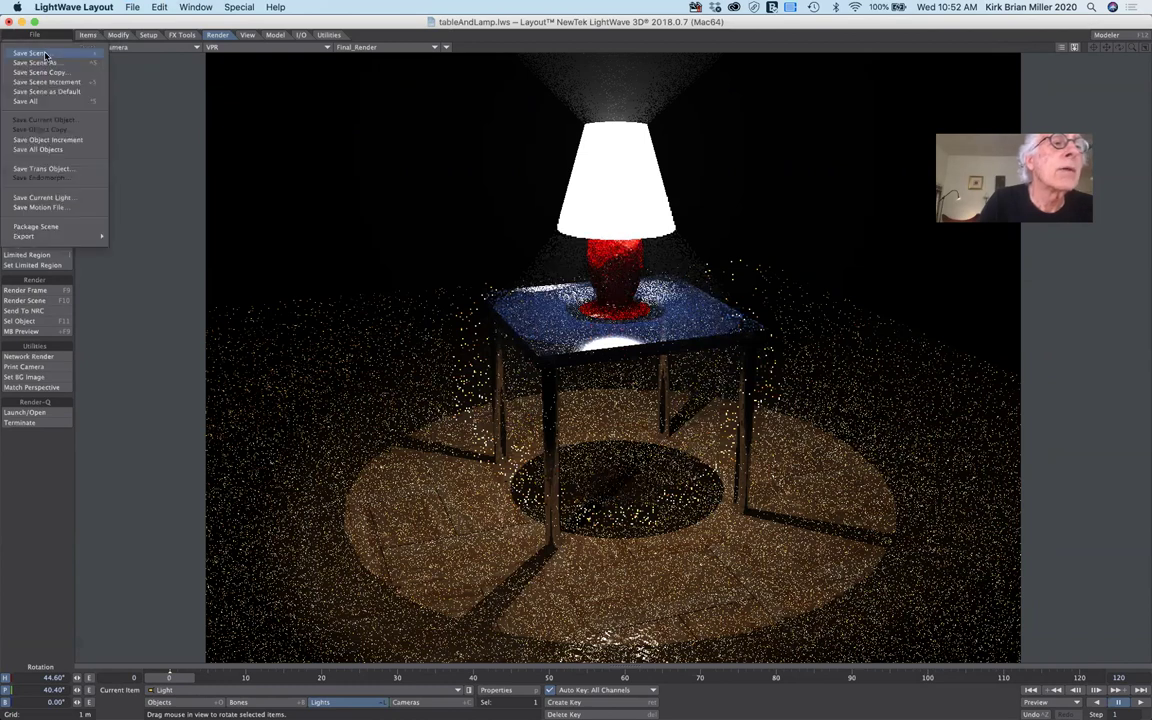
click(40, 149)
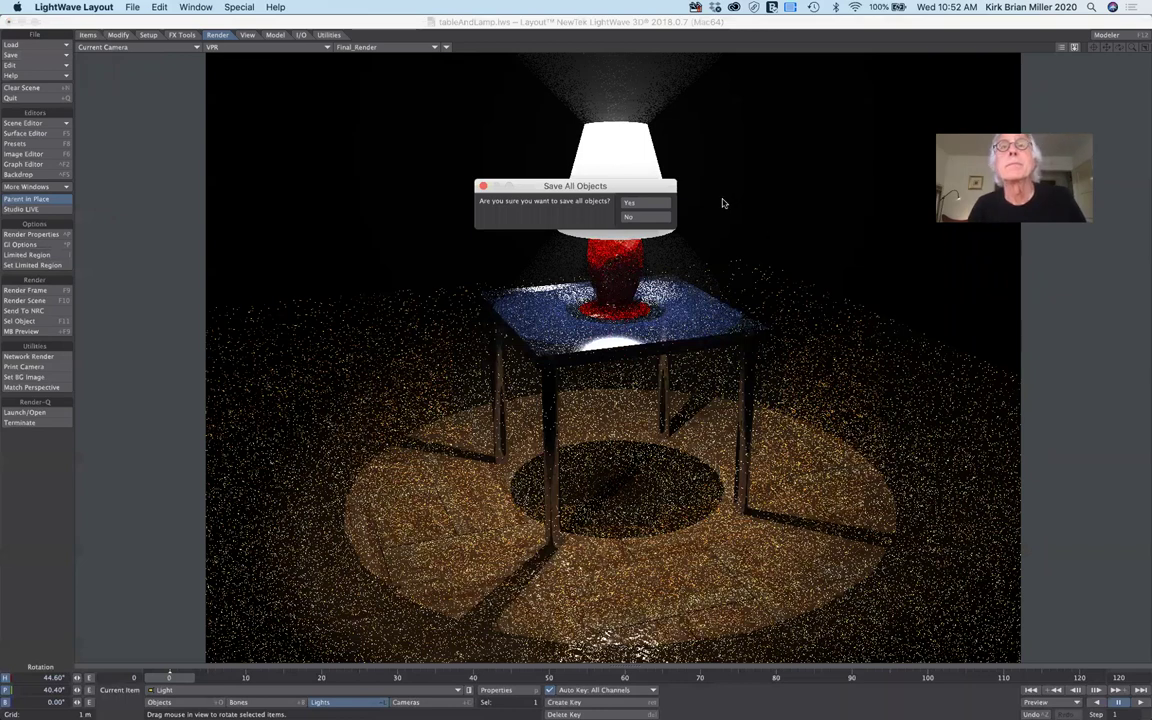
click(649, 204)
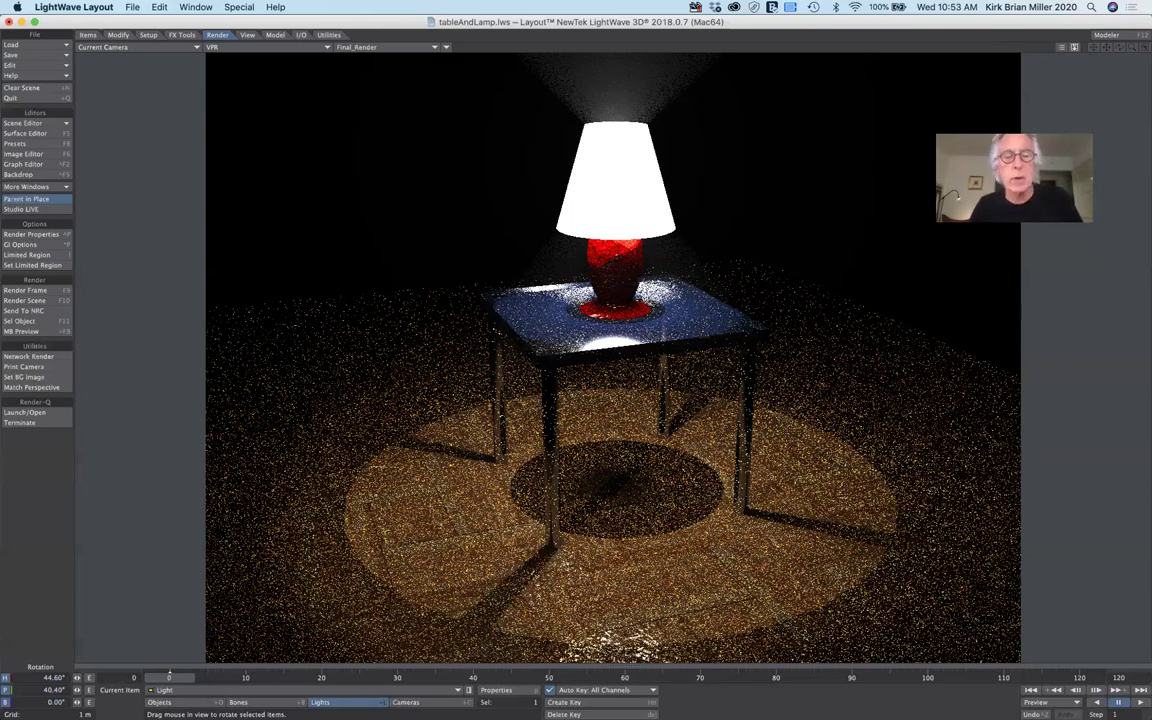
key(super+w)
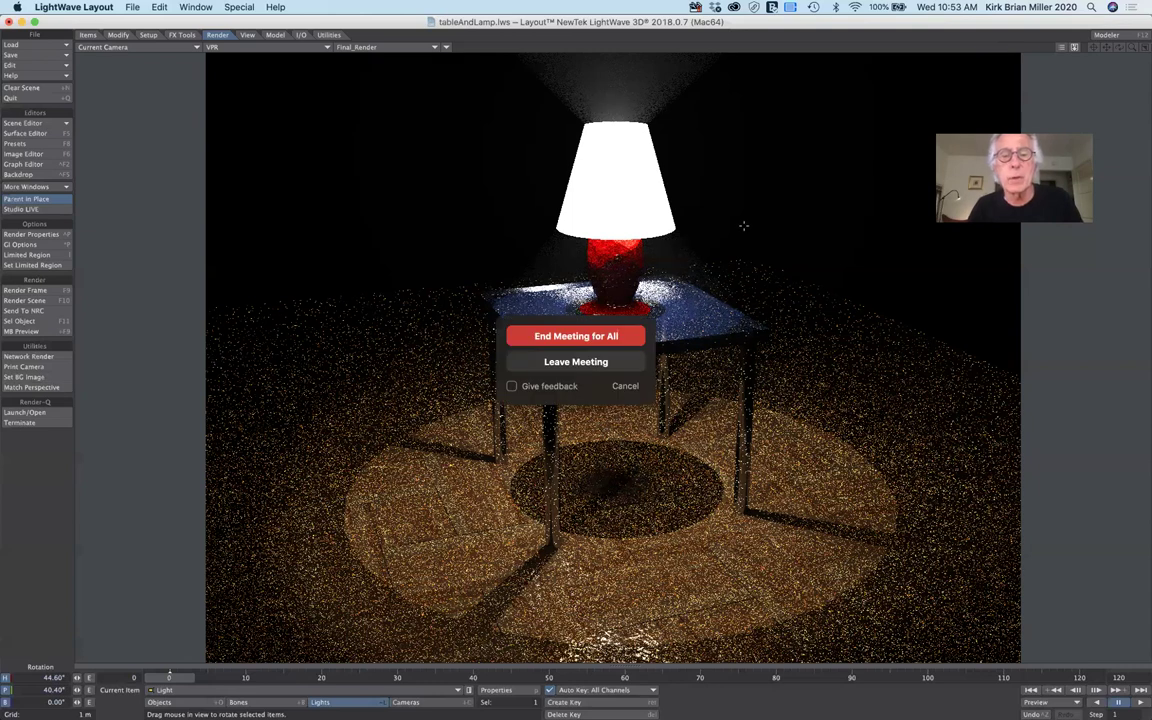
click(625, 387)
key(h)
key(shift+o)
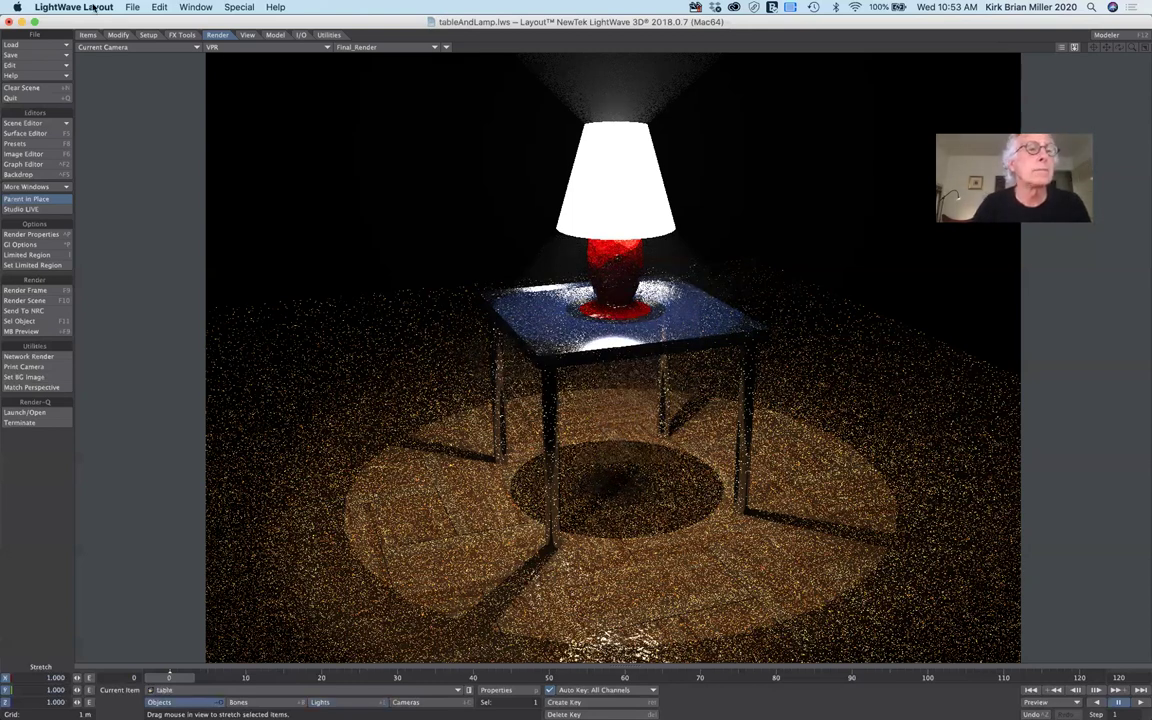
Quit LightWave Layout, saving the modified tableAndLamp.lws scene on exit.
click(93, 8)
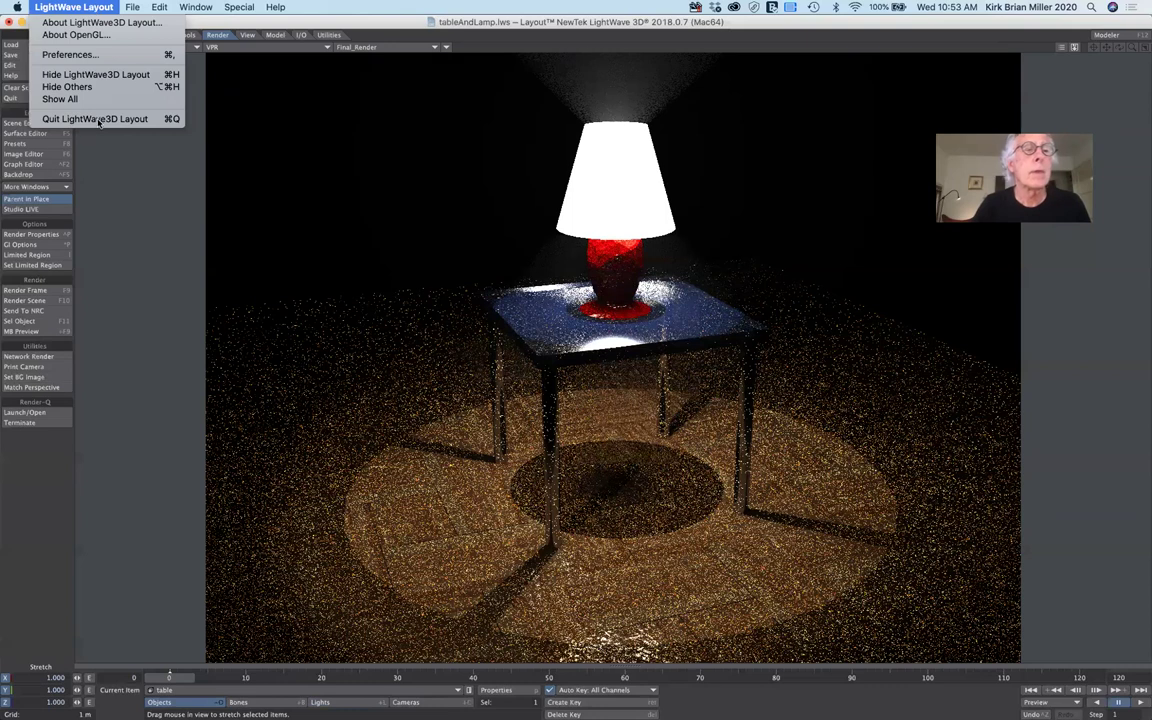
click(97, 119)
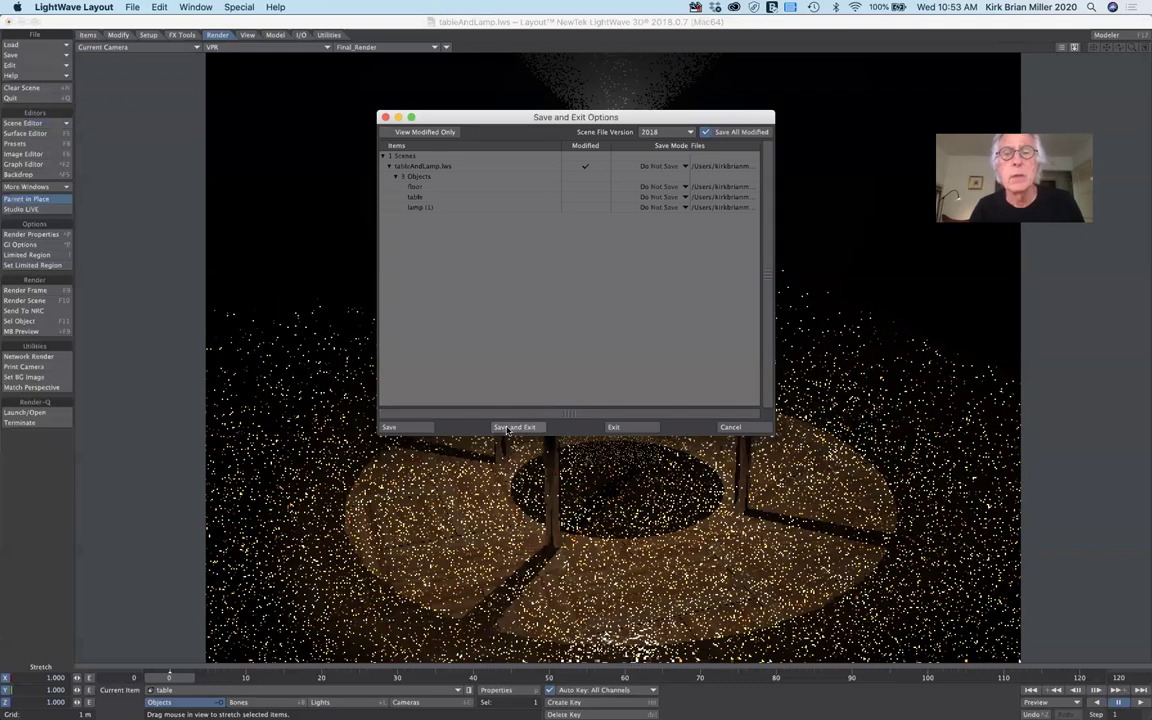
click(507, 428)
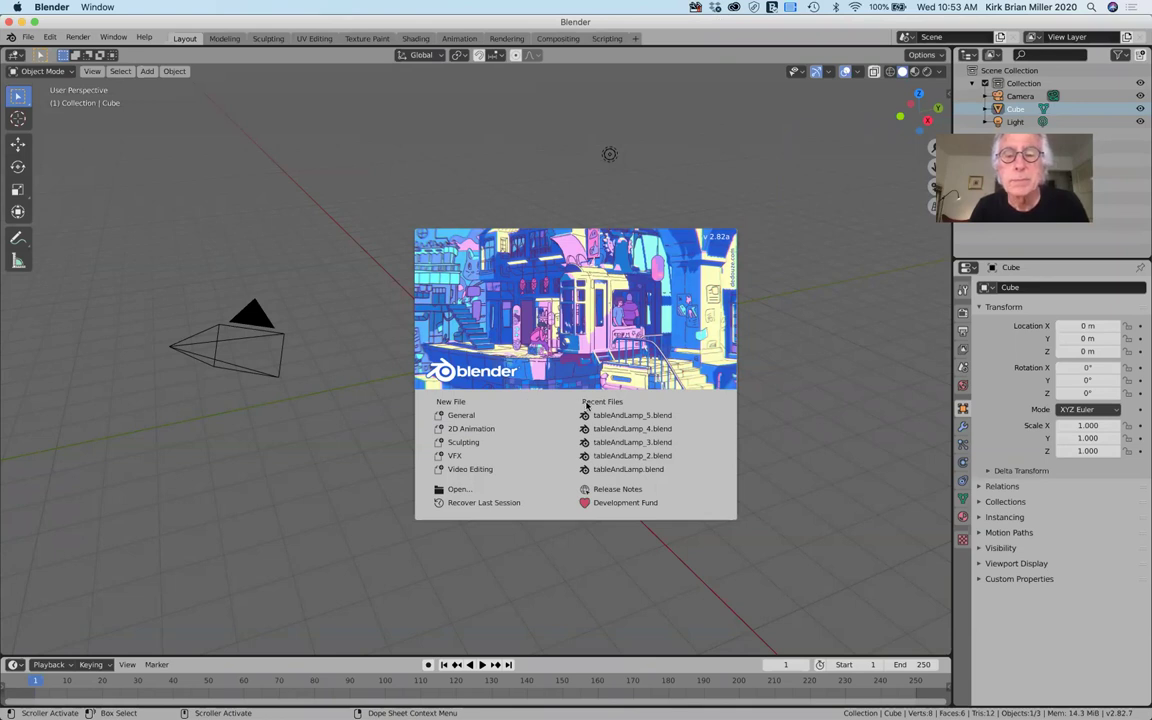
Dismiss the Blender splash screen and flatten the default cube along Z to a scale of about 0.074.
click(771, 380)
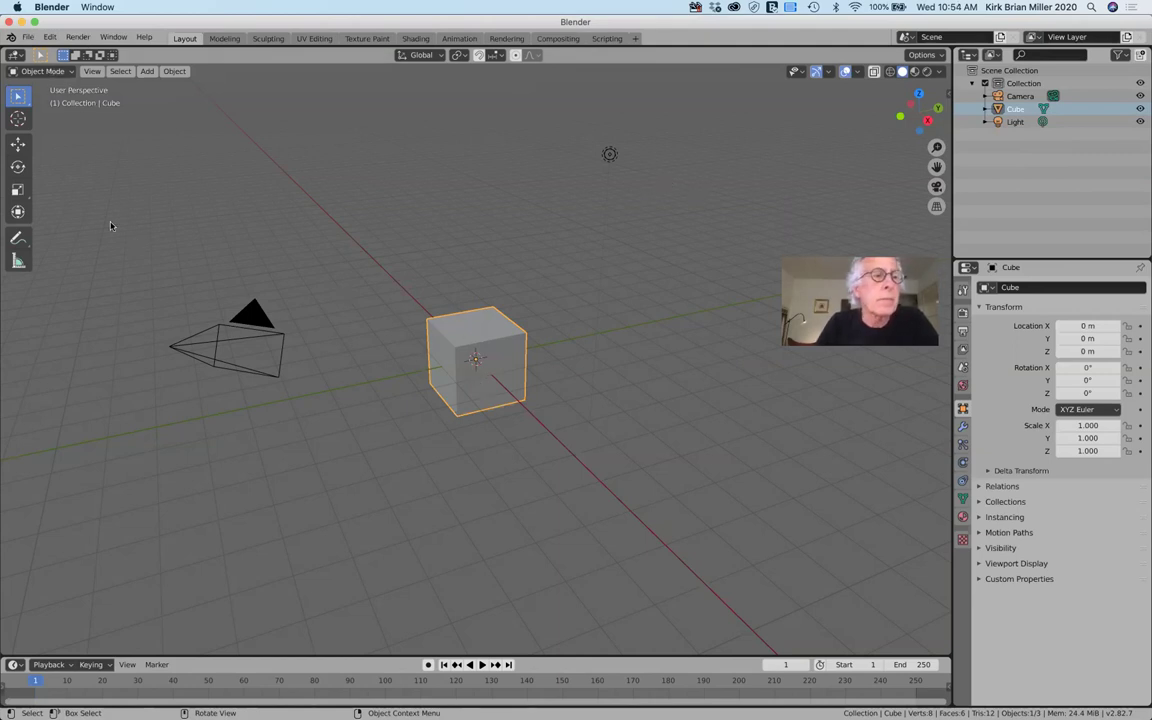
click(18, 189)
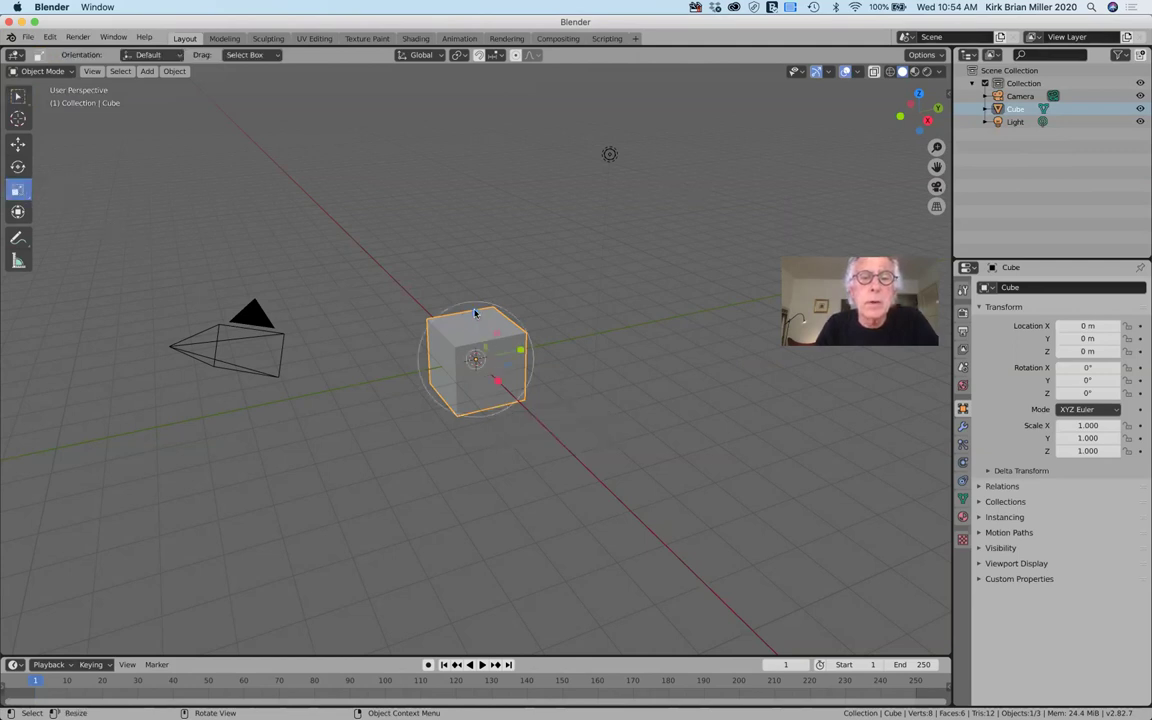
drag(475, 313, 472, 365)
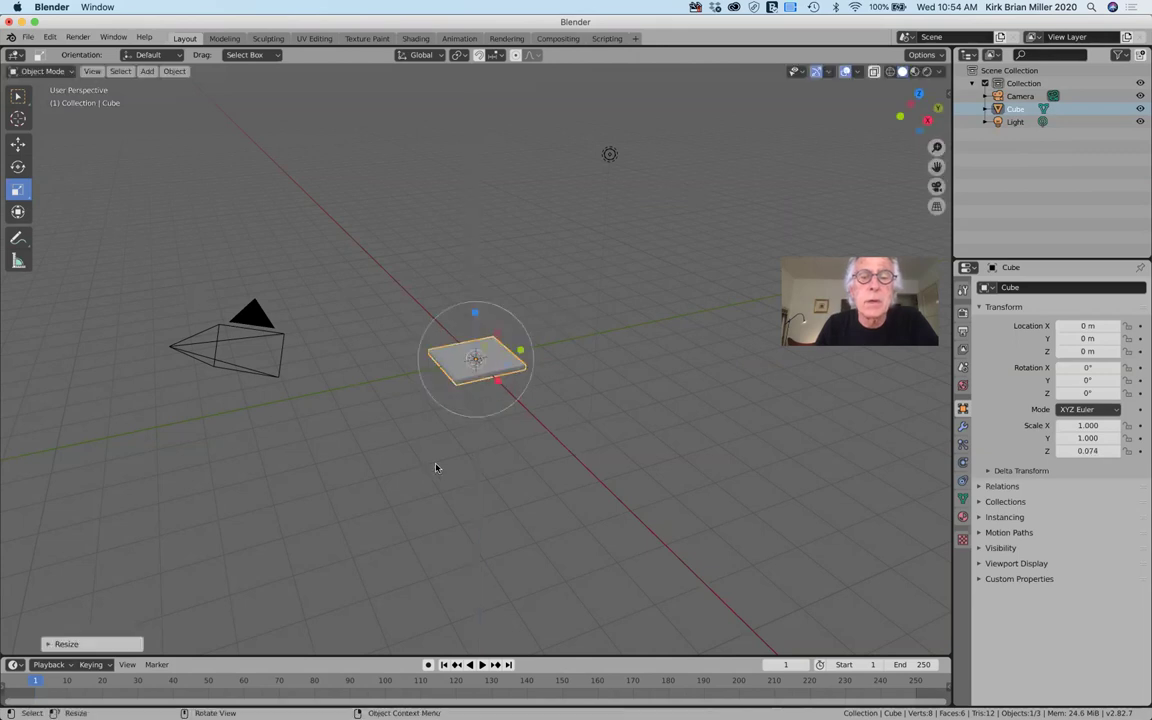
In the back view, thin the slab to a Z scale of about 0.030, and switch to the top view.
click(938, 107)
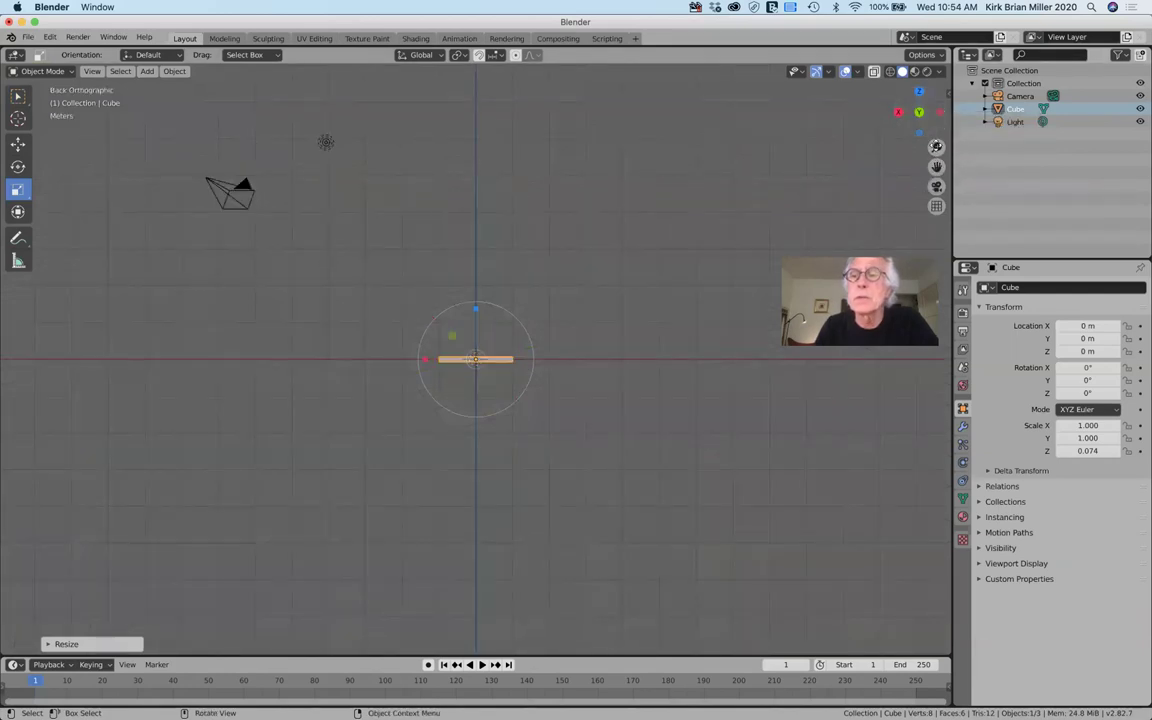
drag(936, 147, 936, 120)
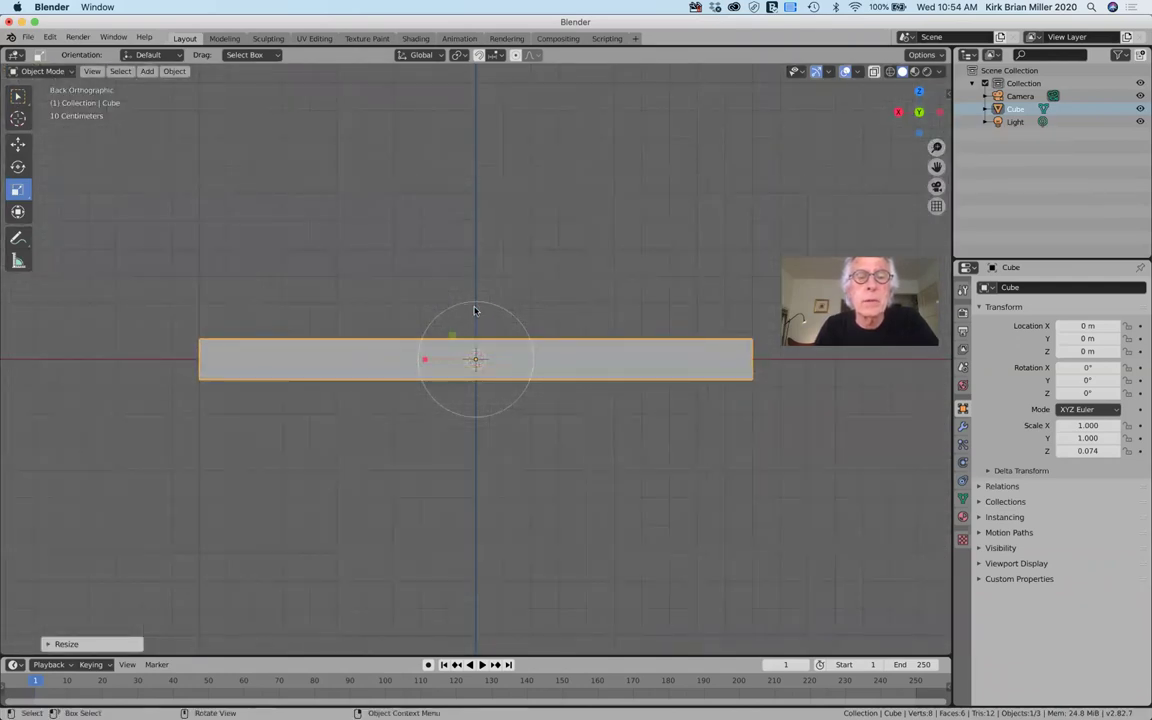
drag(476, 309, 470, 338)
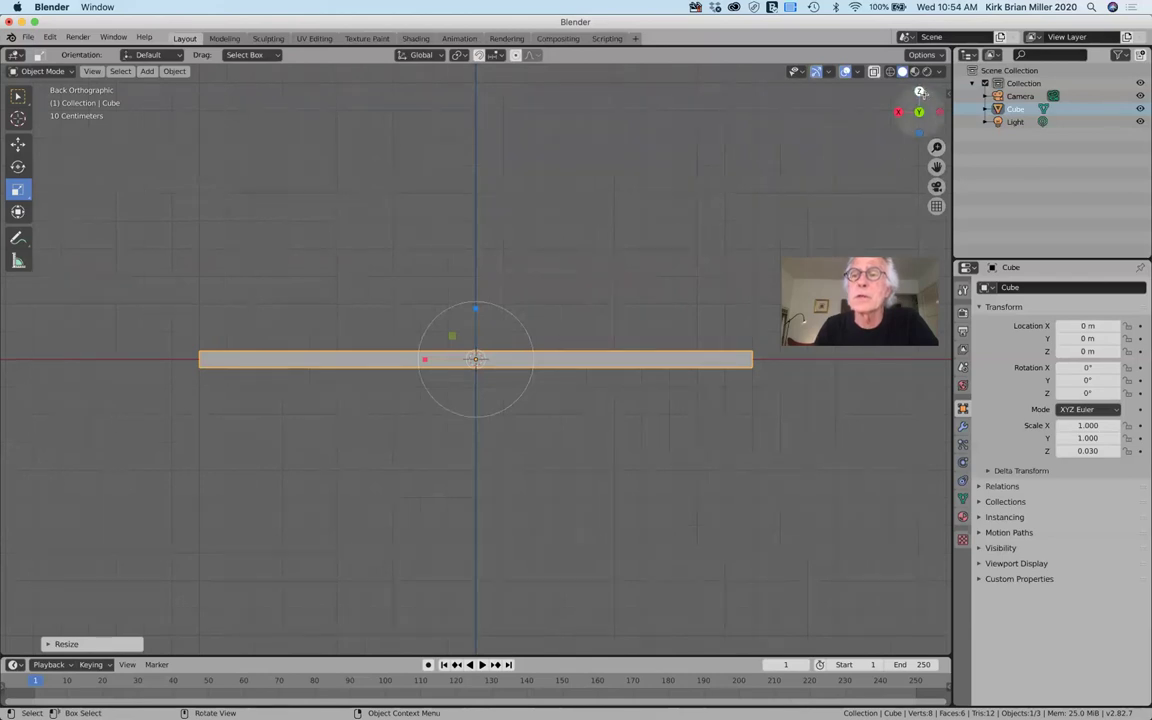
click(919, 91)
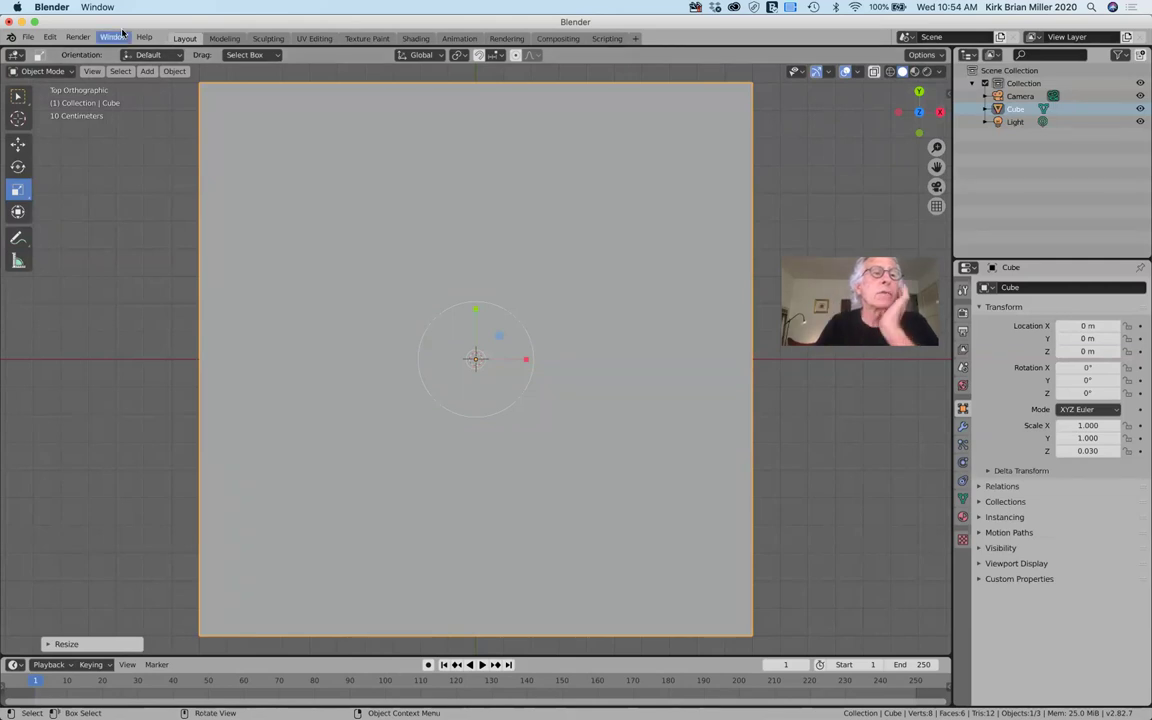
Save the Blender file as art195_TableAndLamp_Demo.blend in the blenderFiles folder.
click(28, 39)
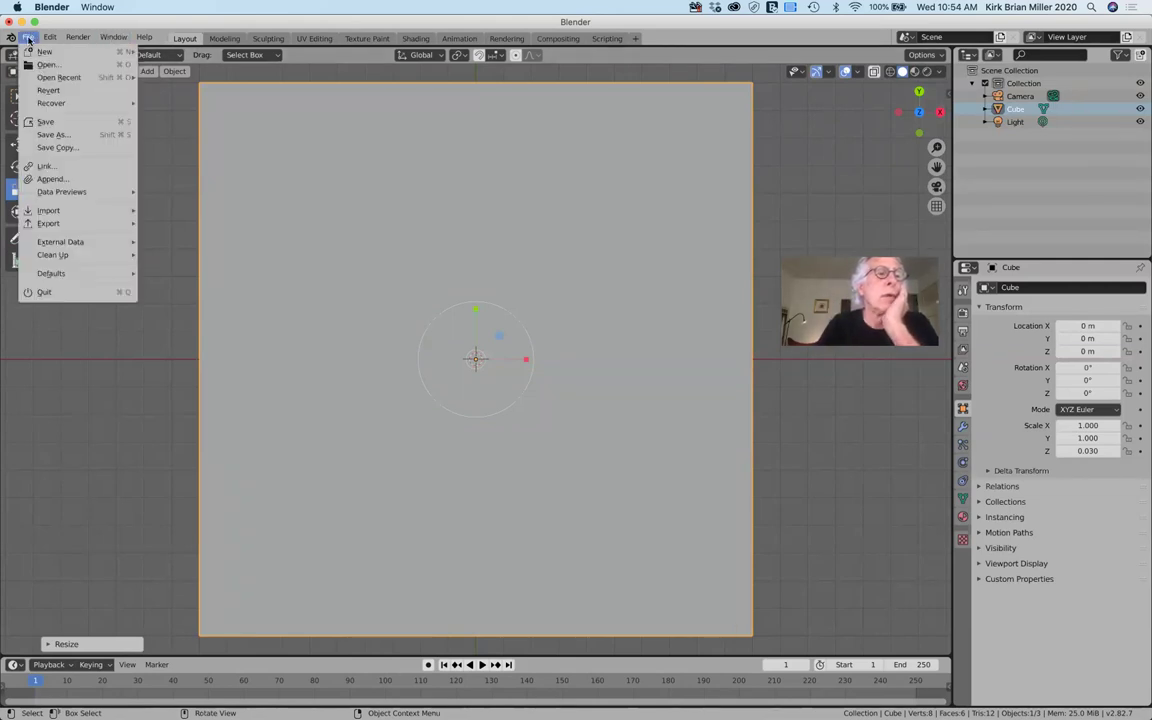
click(55, 135)
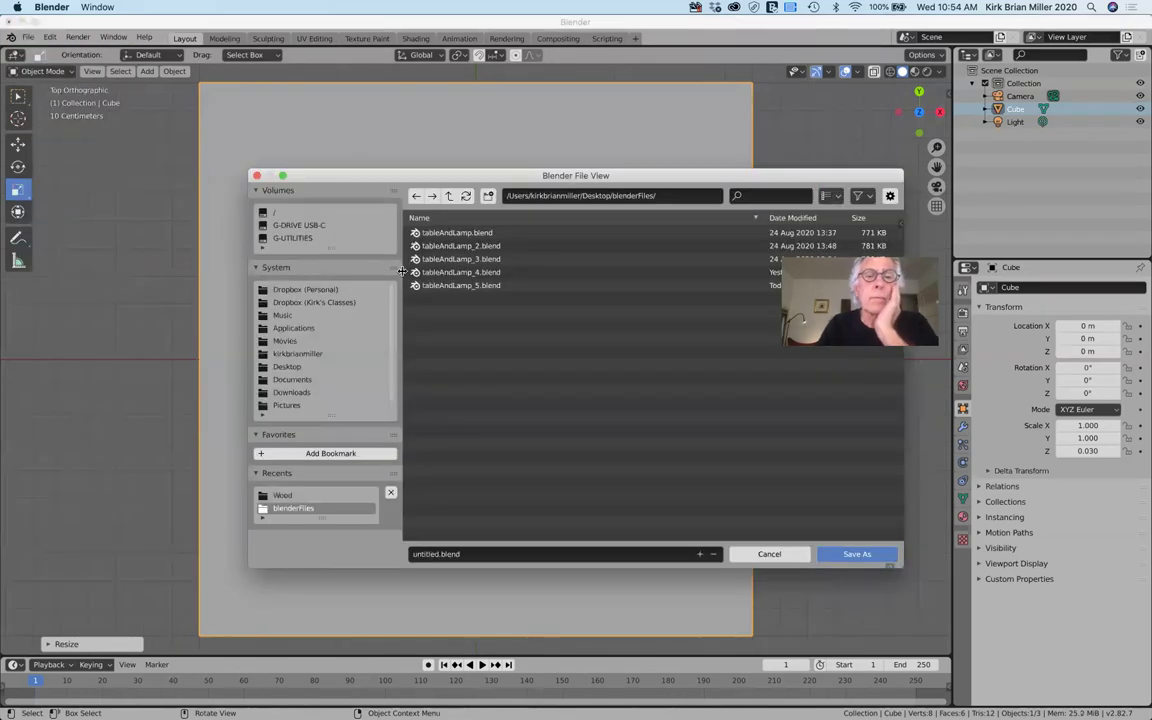
click(483, 552)
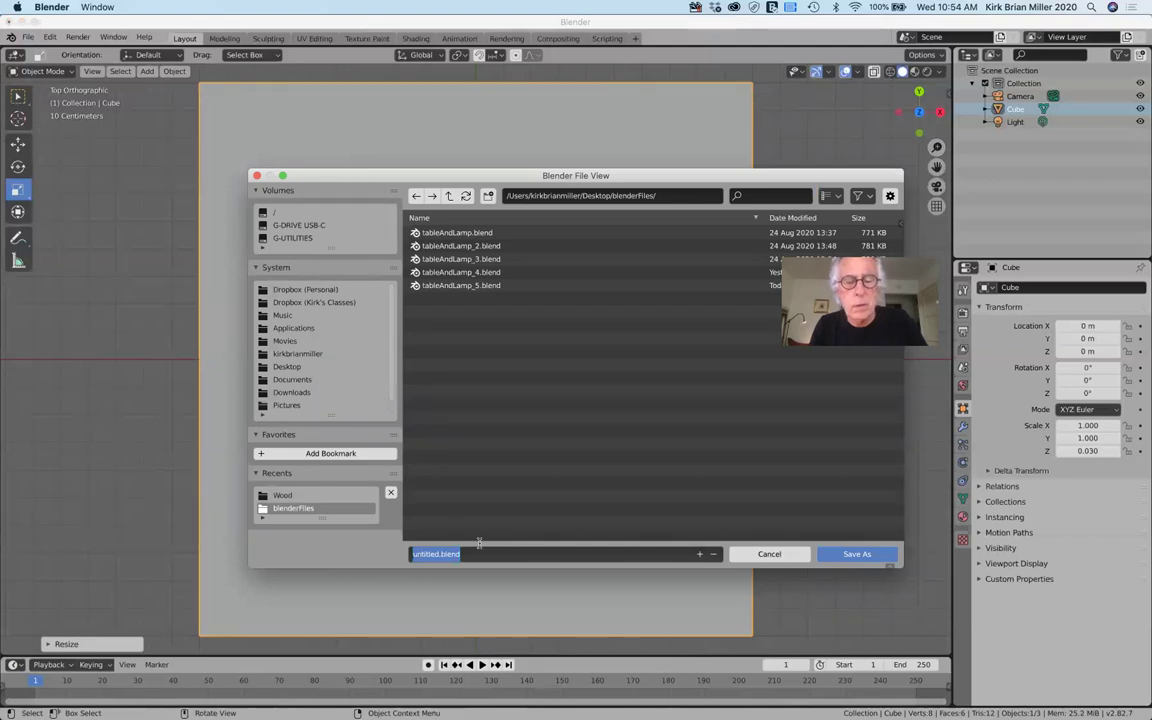
text(art)
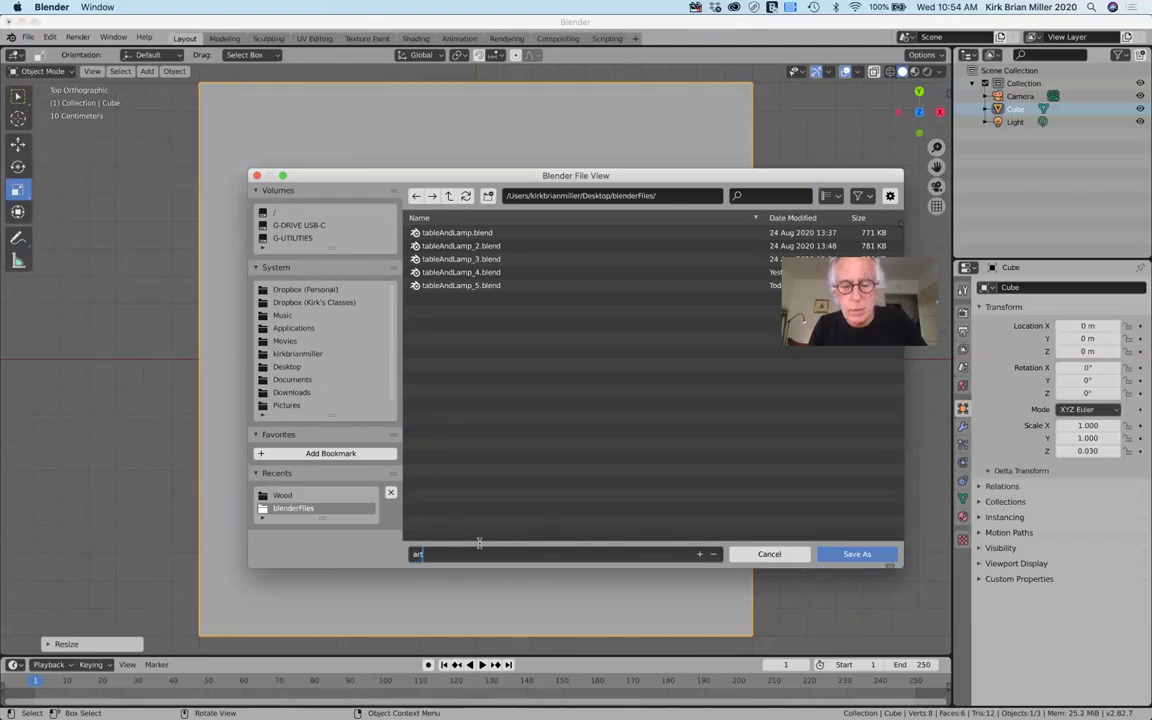
text(195)
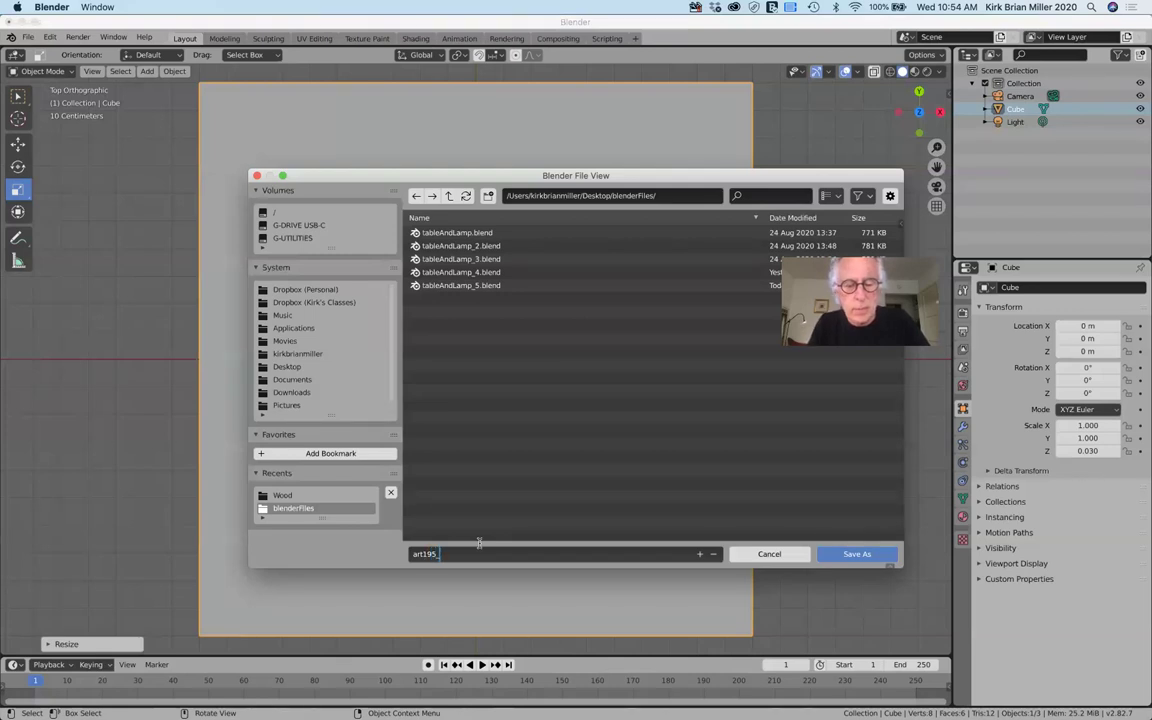
text(_Table)
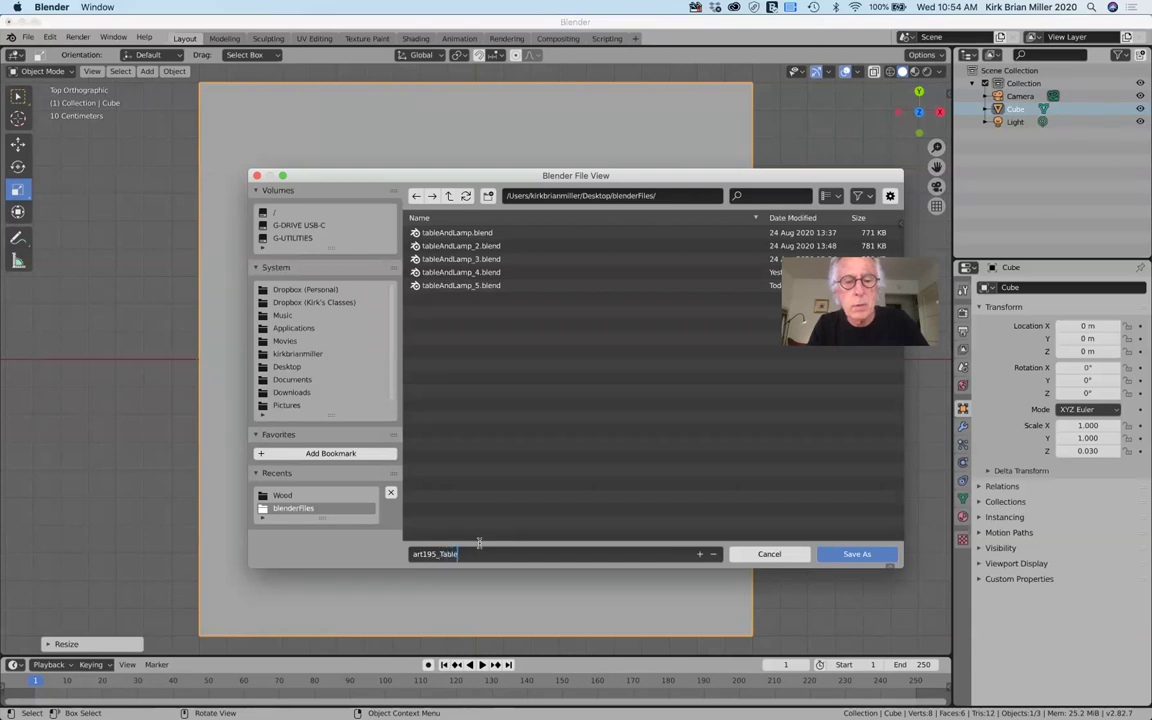
text(And)
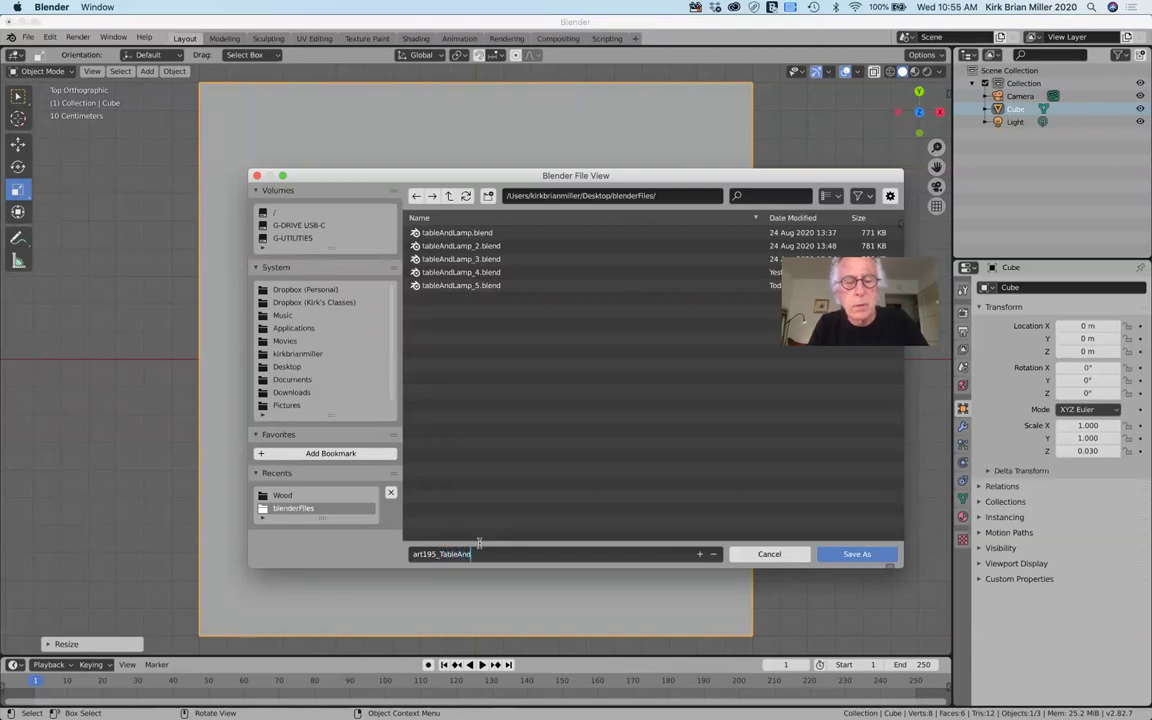
text(Lamp)
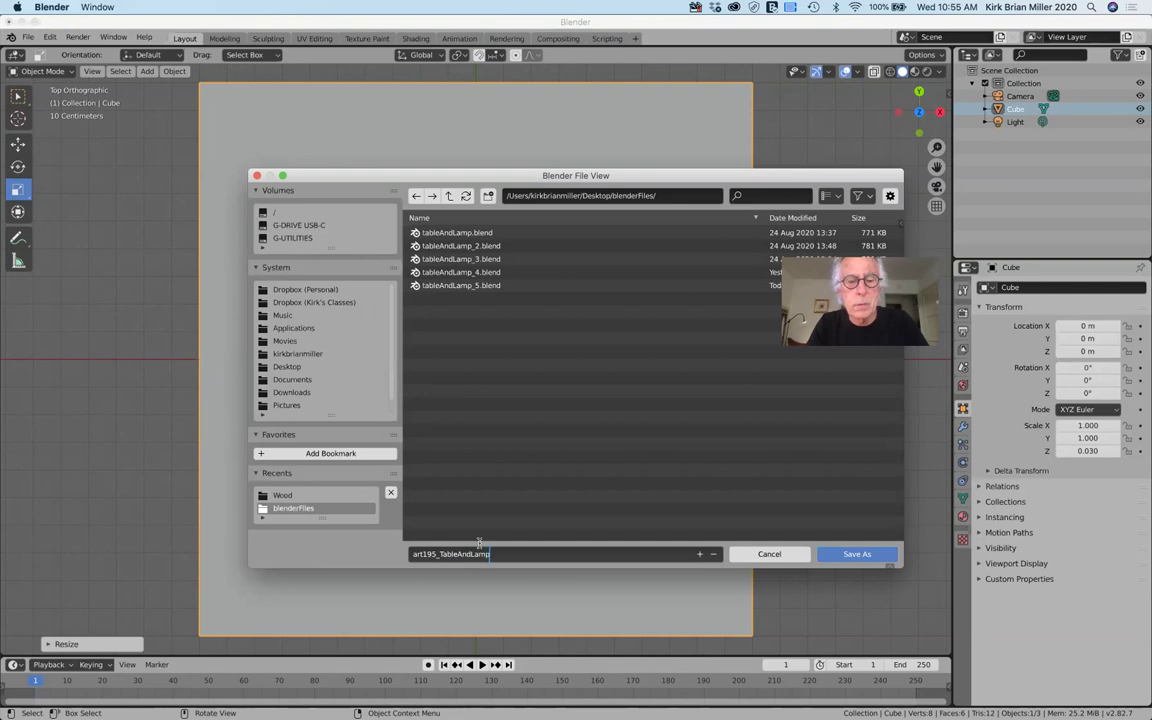
text(_Demo)
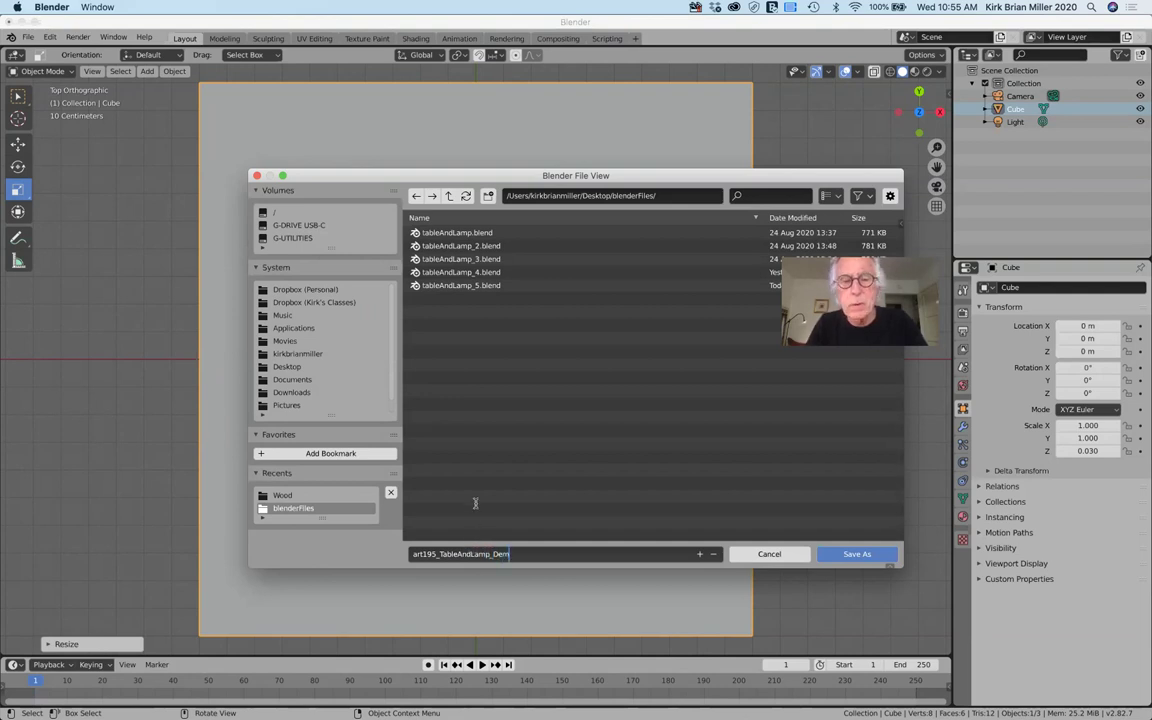
click(871, 556)
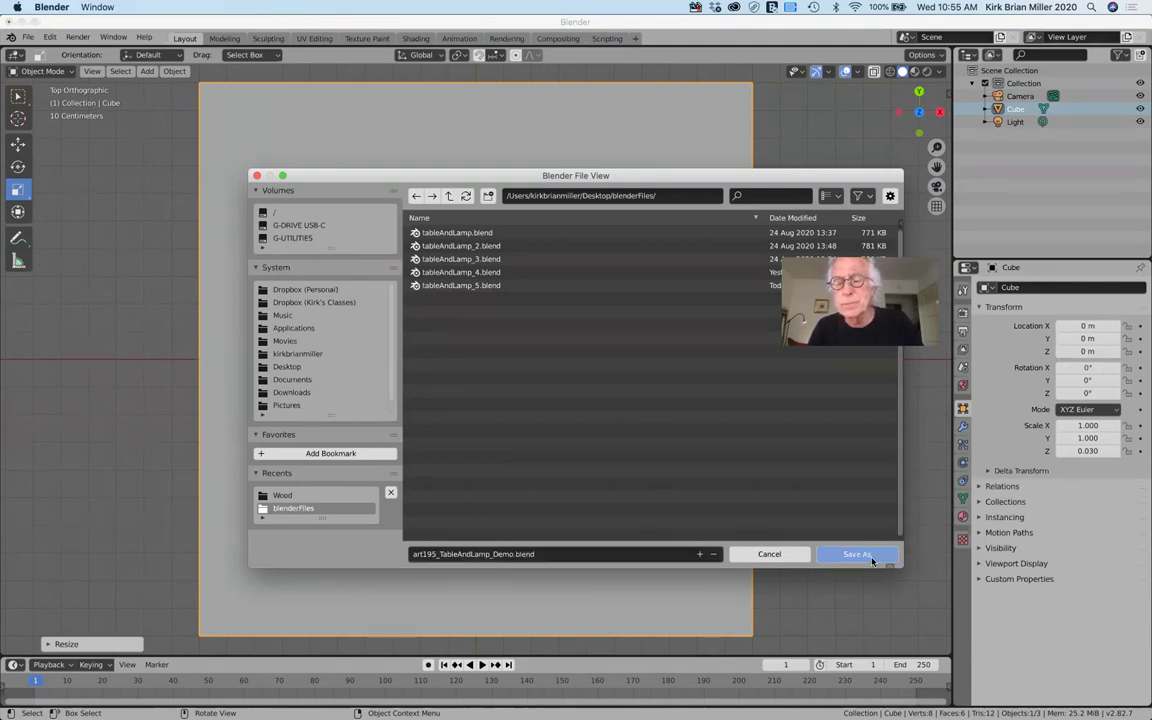
click(871, 556)
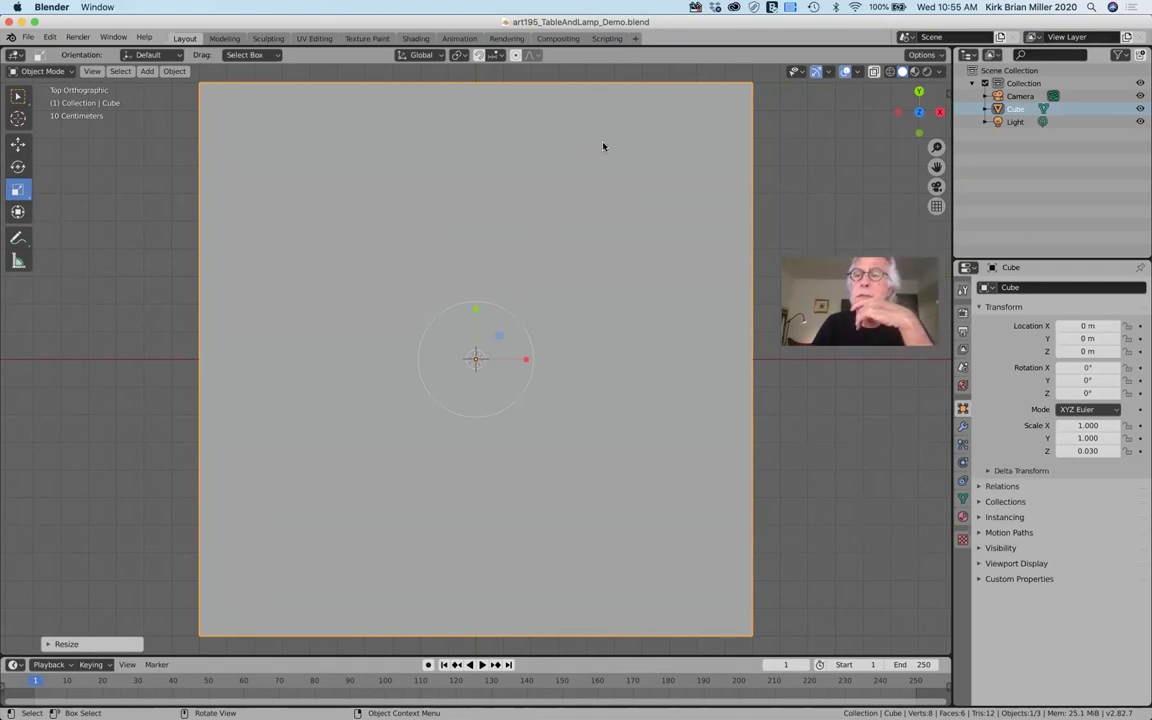
Compare the slab in wireframe, material preview and rendered shading, leaving the viewport in wireframe.
click(890, 72)
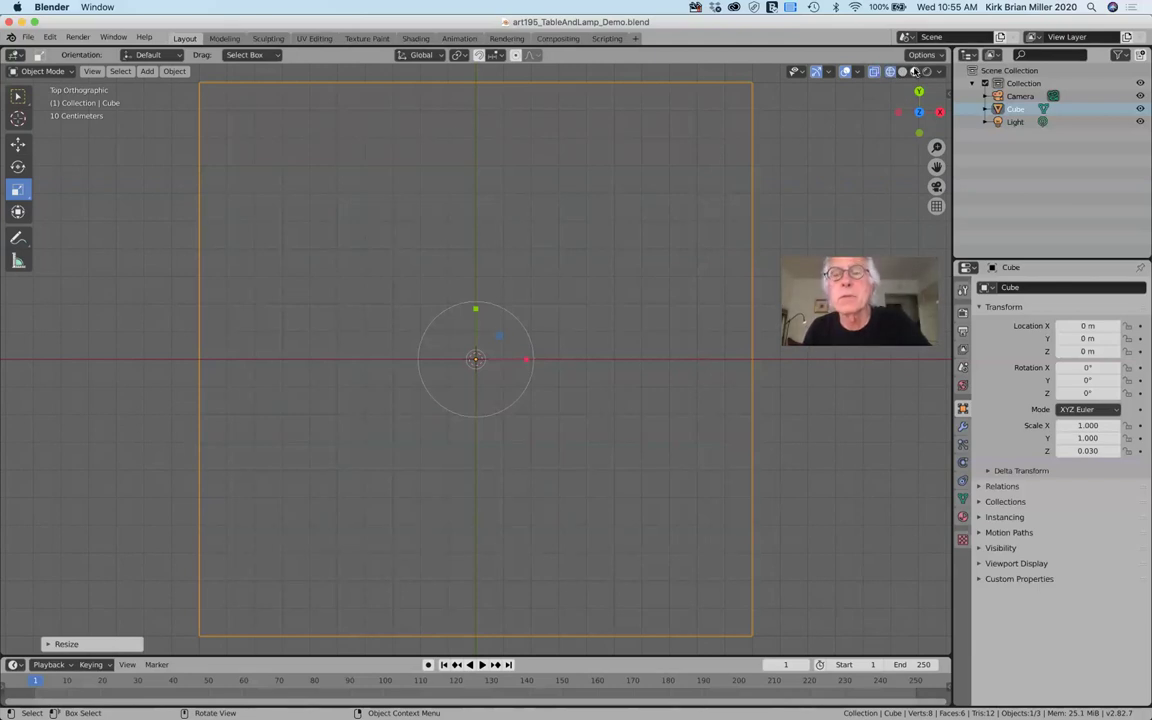
click(913, 72)
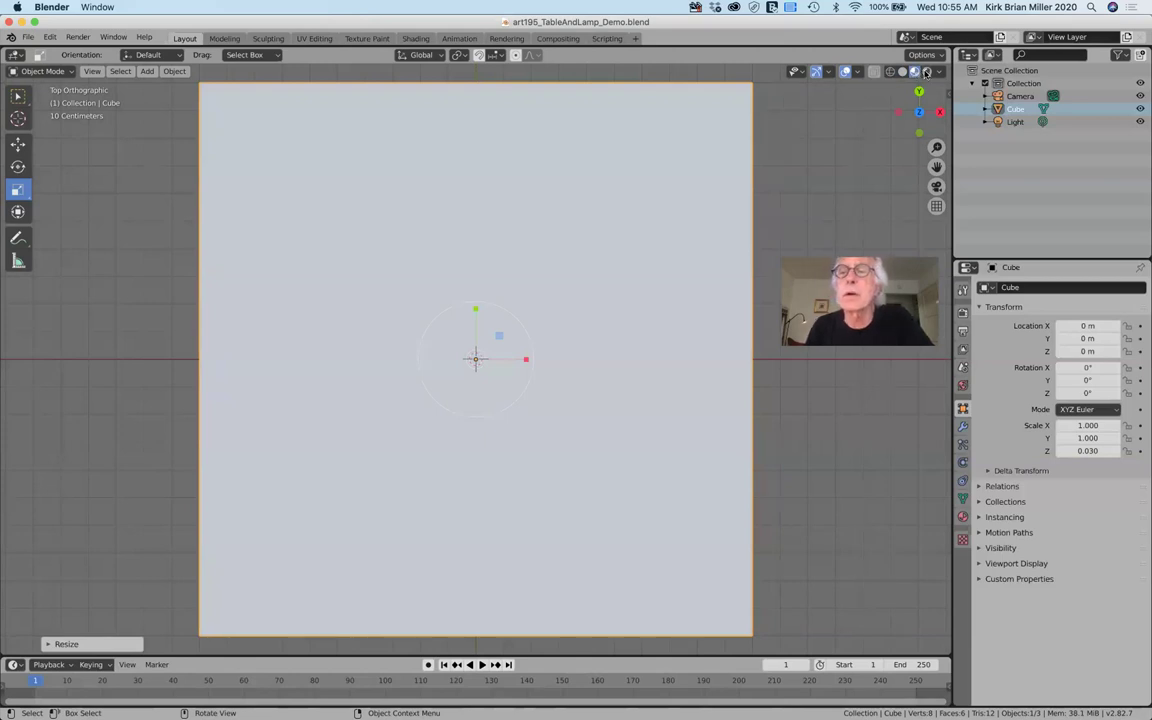
click(926, 72)
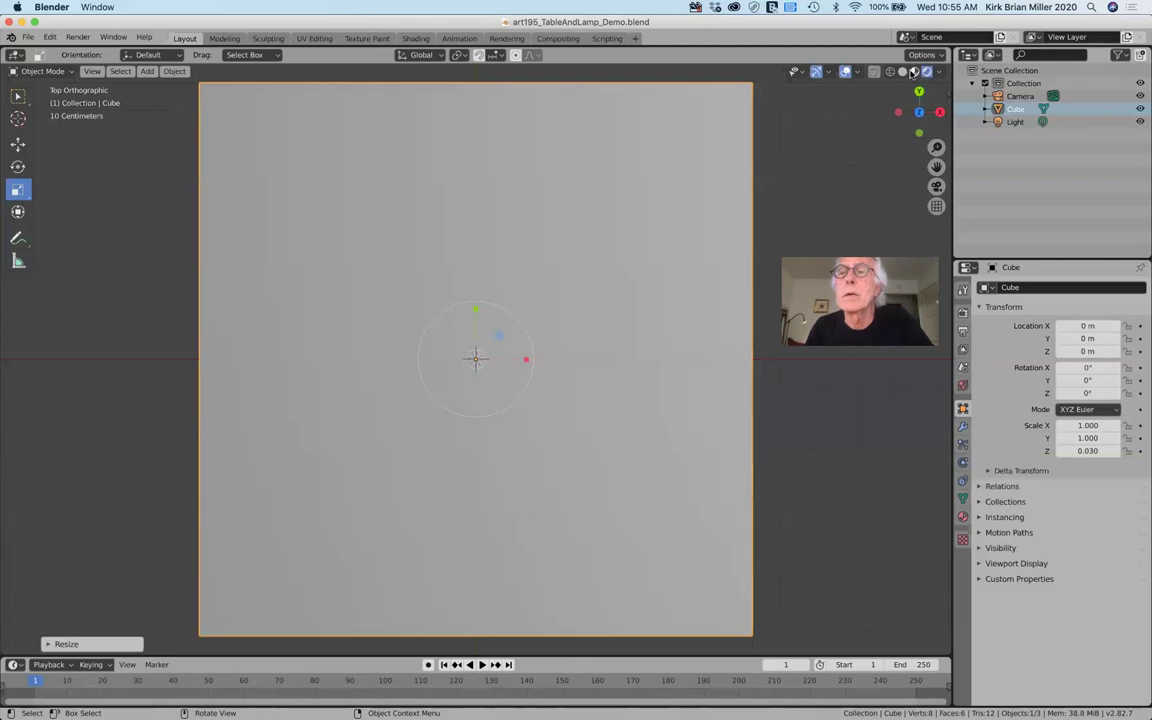
click(902, 72)
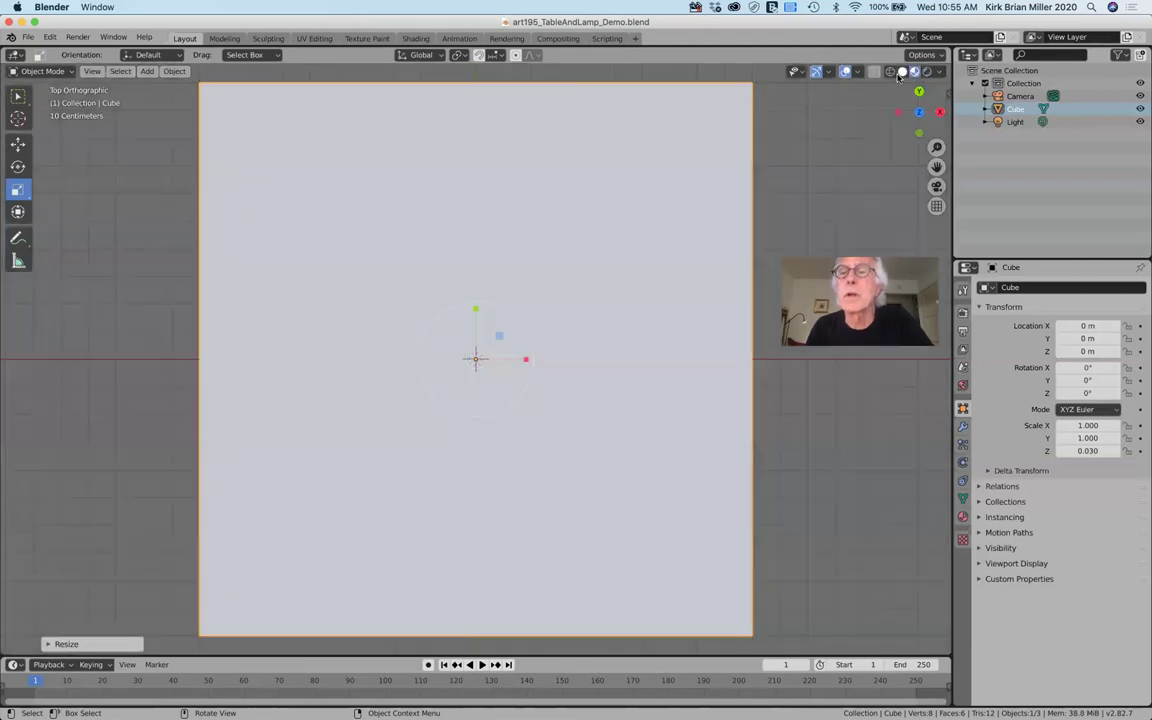
click(890, 72)
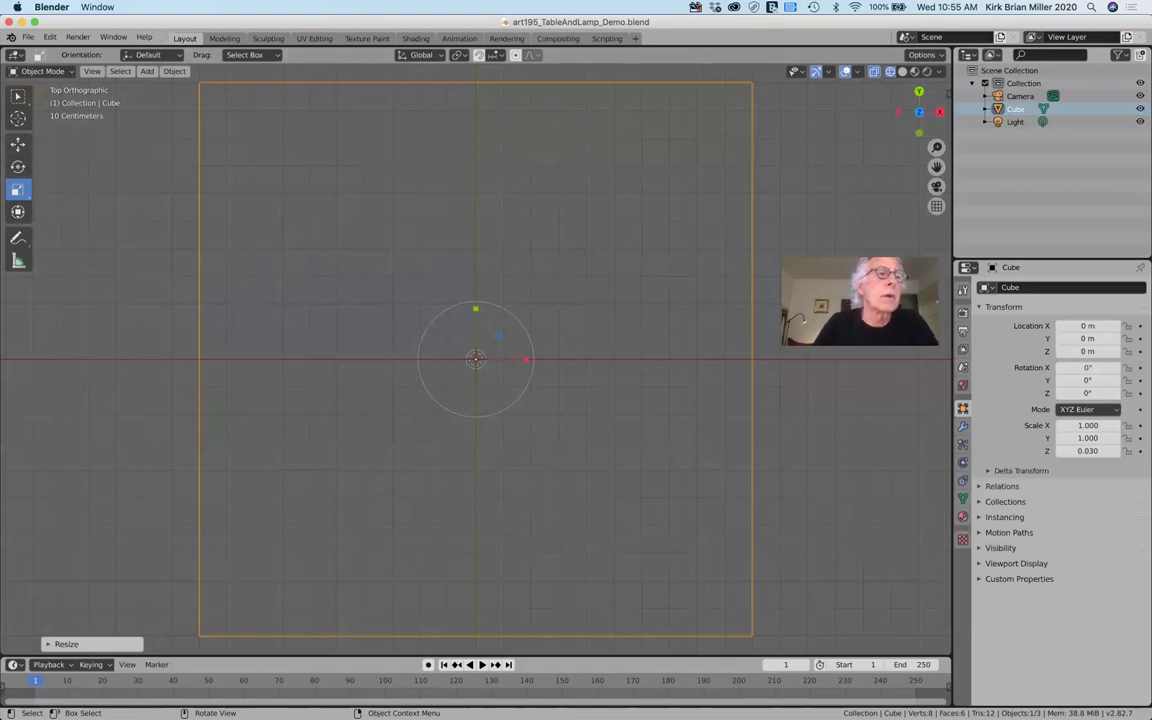
Switch to the Select tool, deselect the slab, reselect it by its outline, and deselect it again.
click(18, 95)
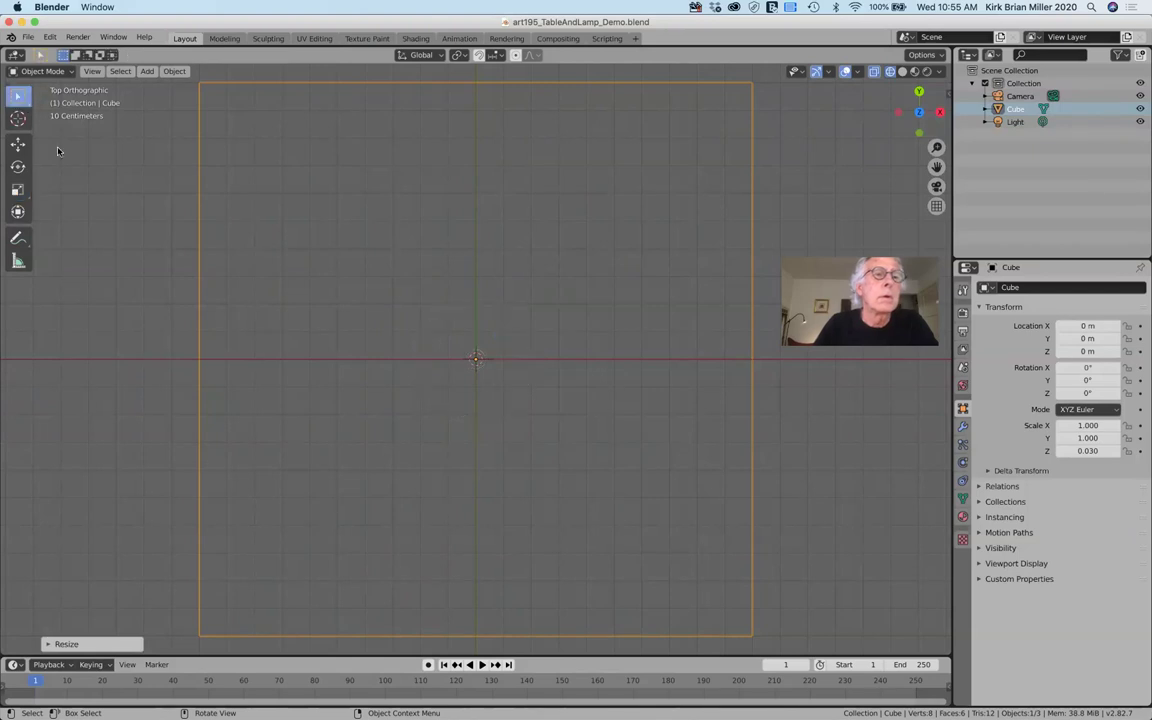
click(128, 220)
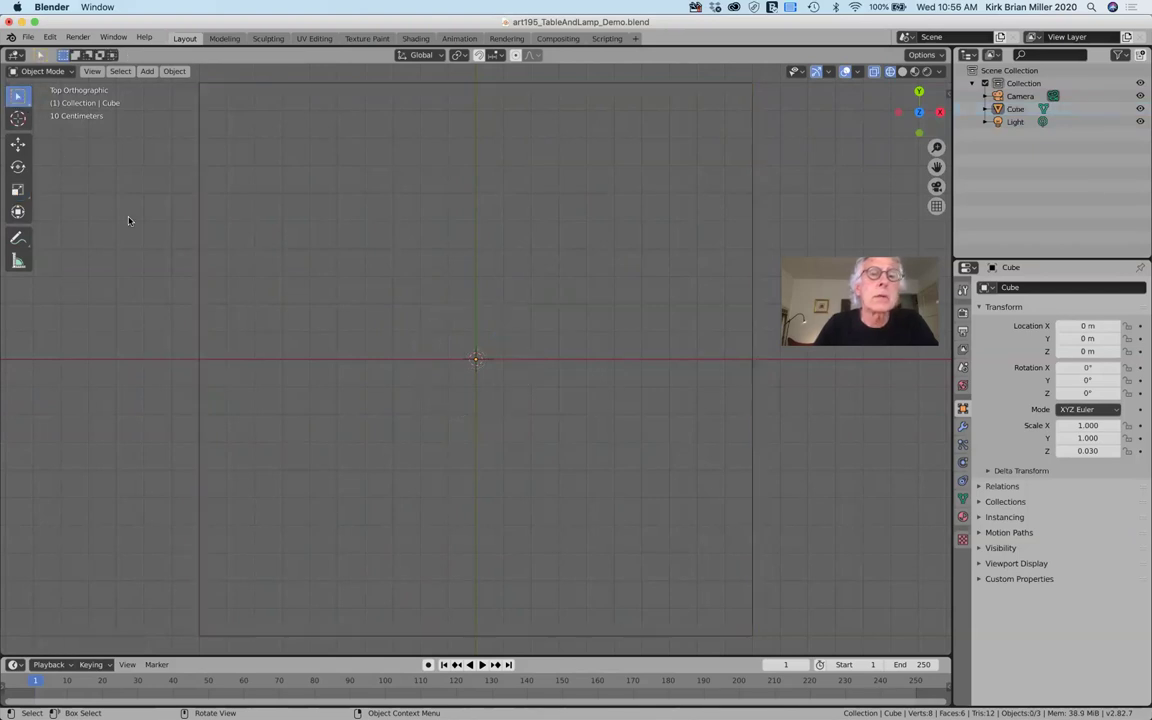
click(525, 84)
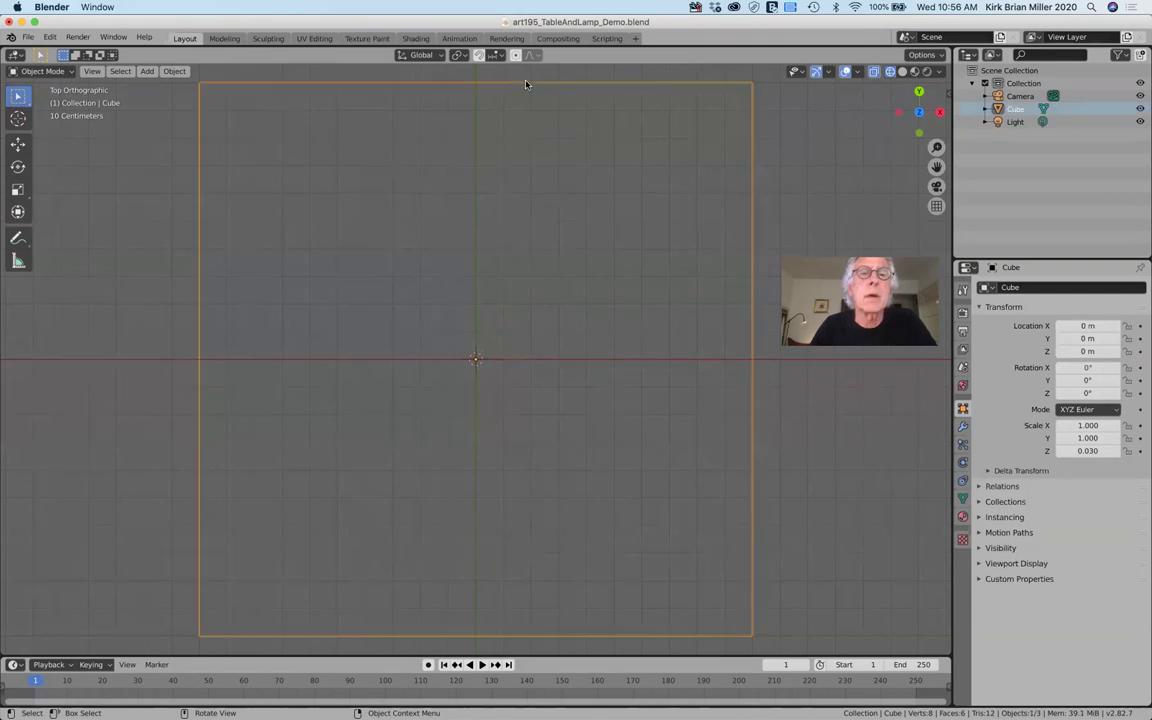
click(61, 140)
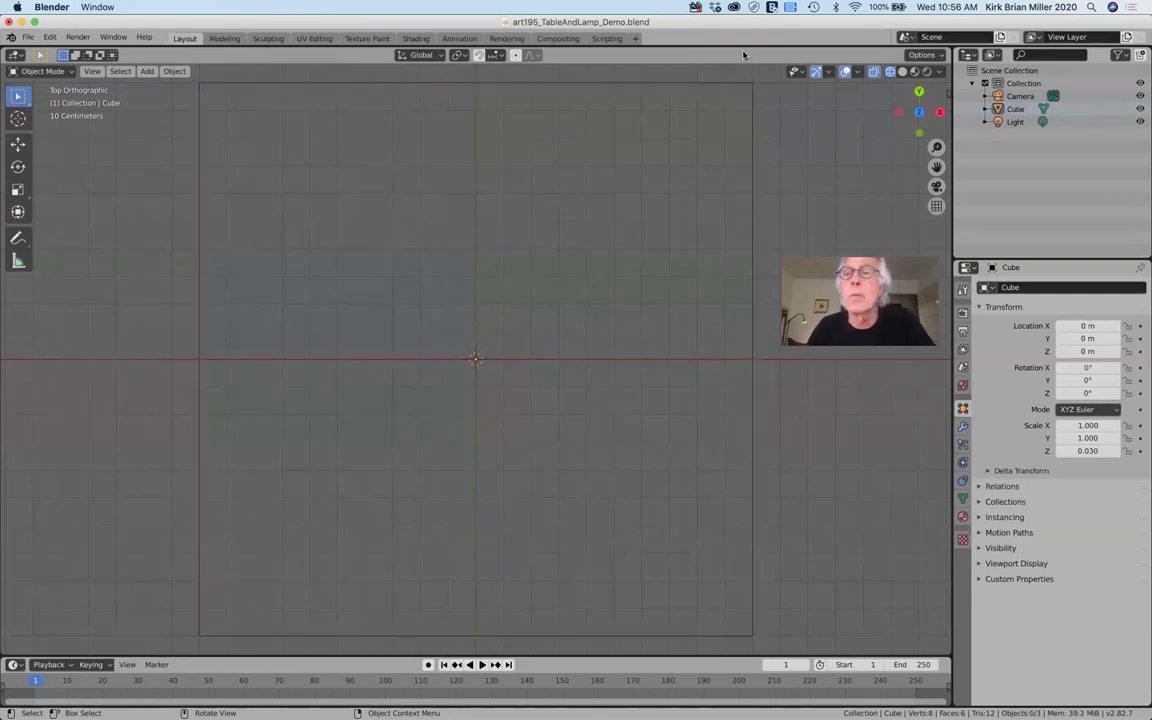
Compare the unselected slab in material preview and solid shading, and return the viewport to wireframe.
click(913, 72)
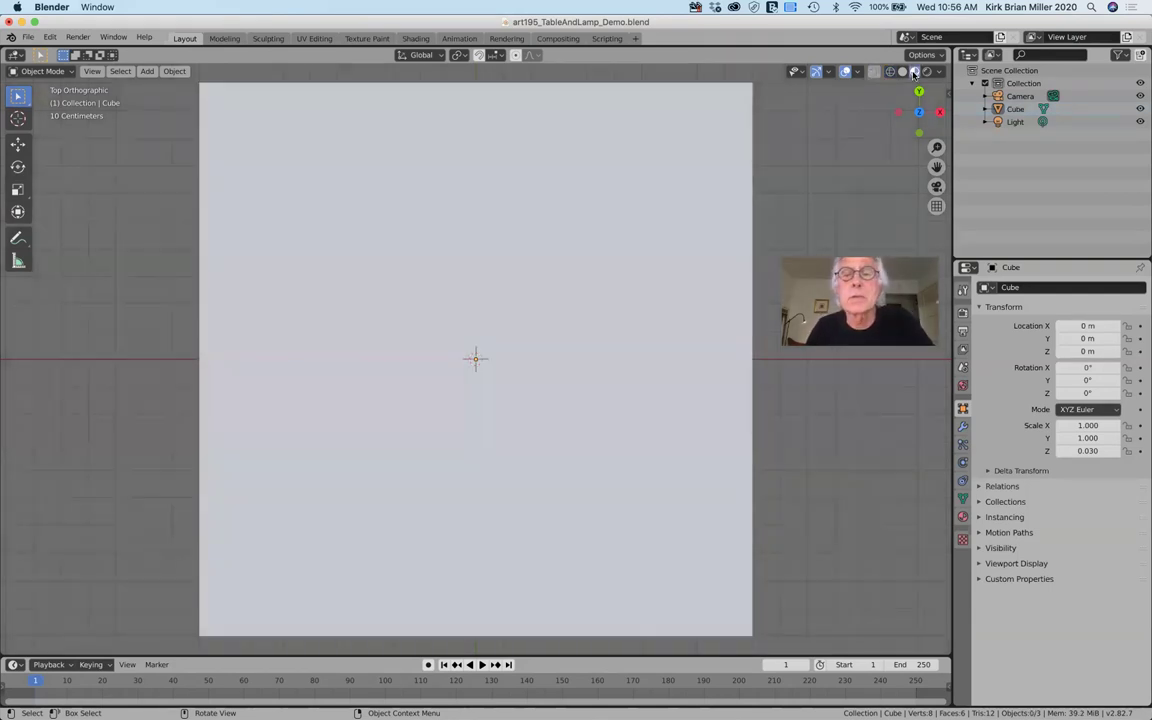
click(937, 73)
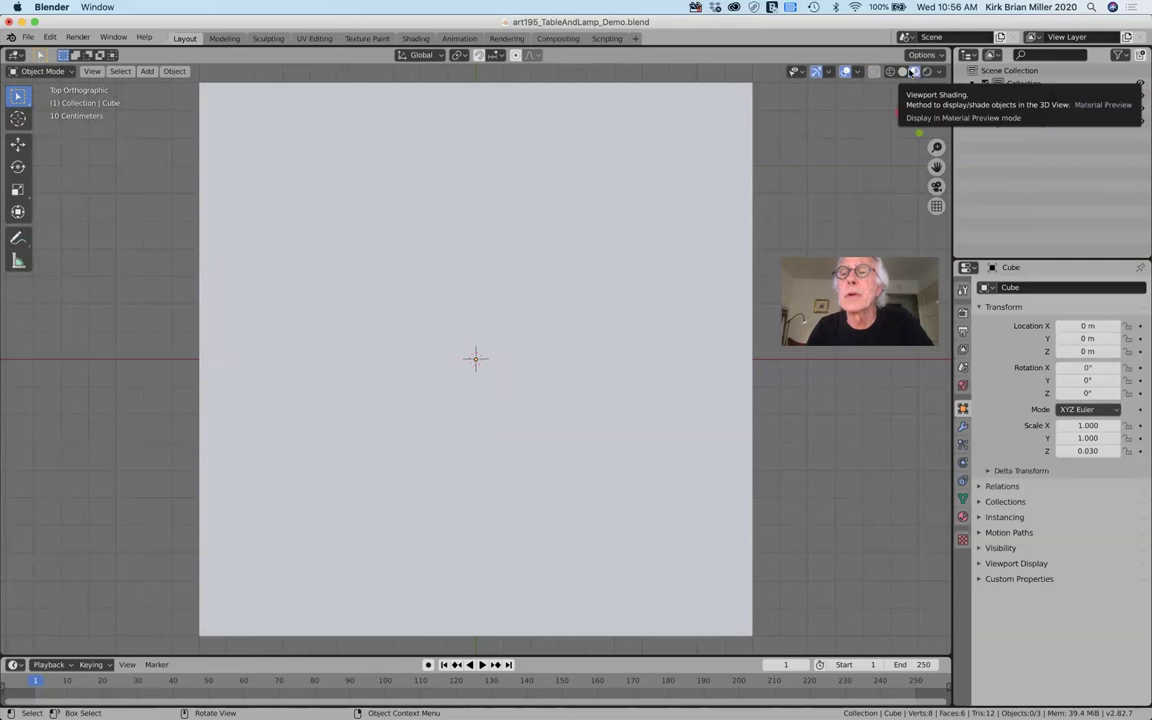
click(903, 72)
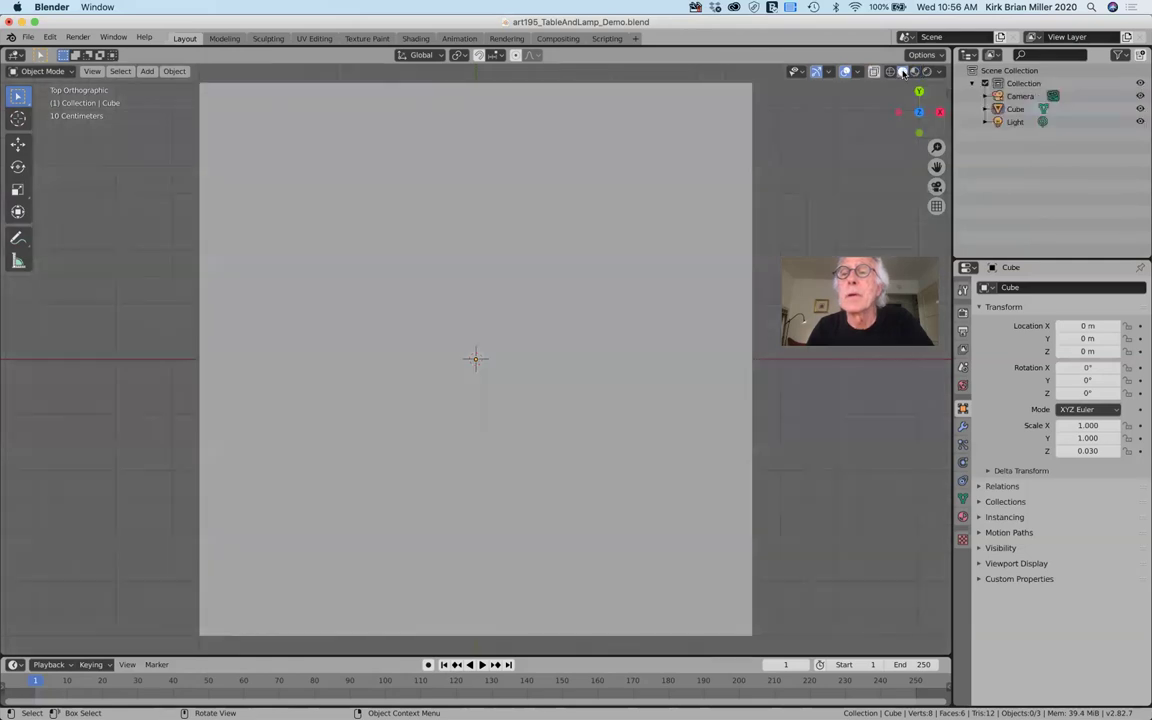
click(914, 72)
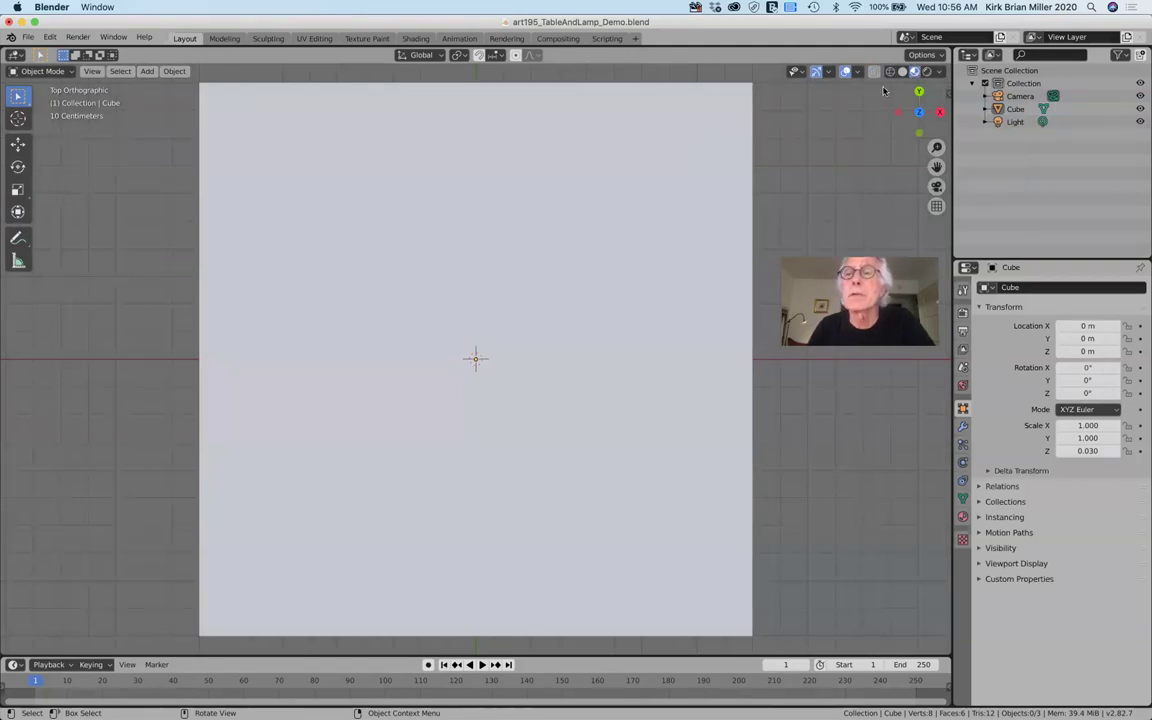
click(891, 73)
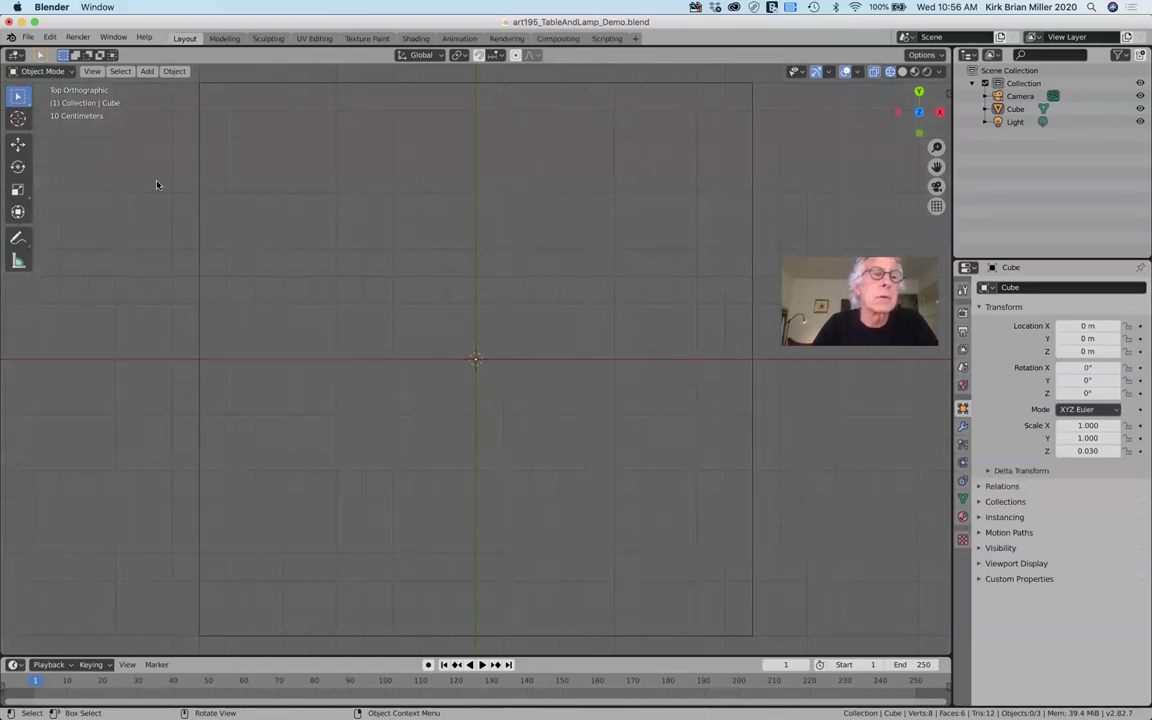
Add a cylinder mesh and shrink it in the top view to a scale of about 0.081 in X and -0.080 in Y.
click(147, 72)
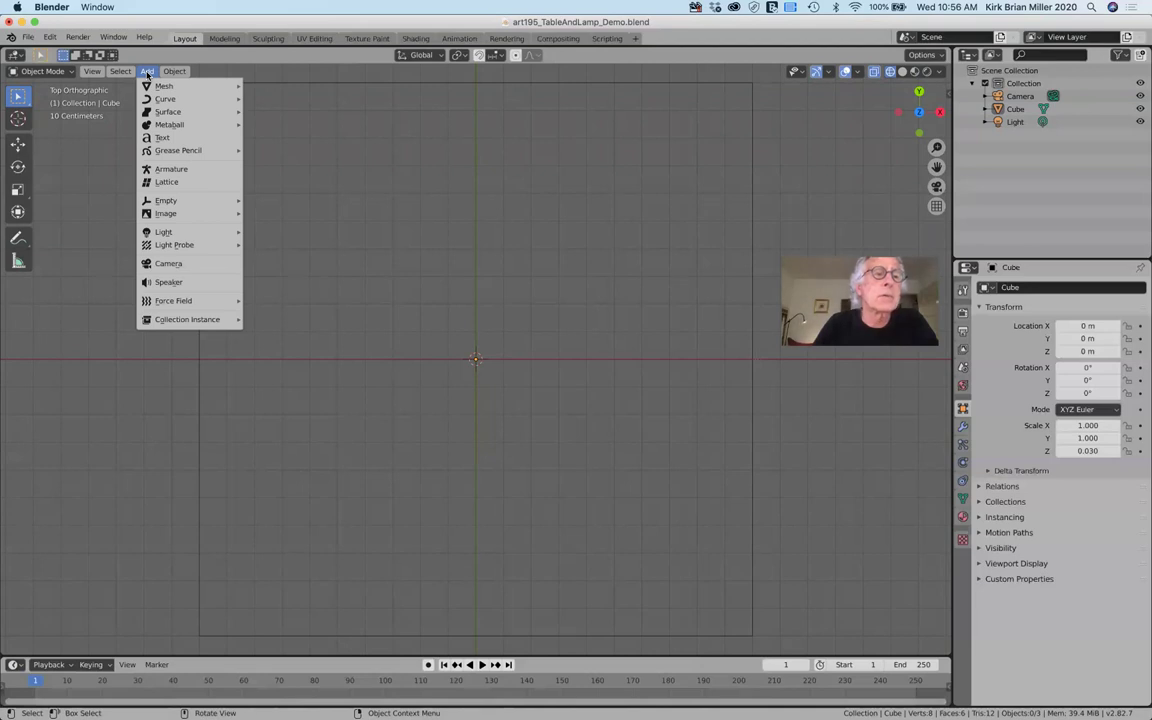
mouse_move(153, 89)
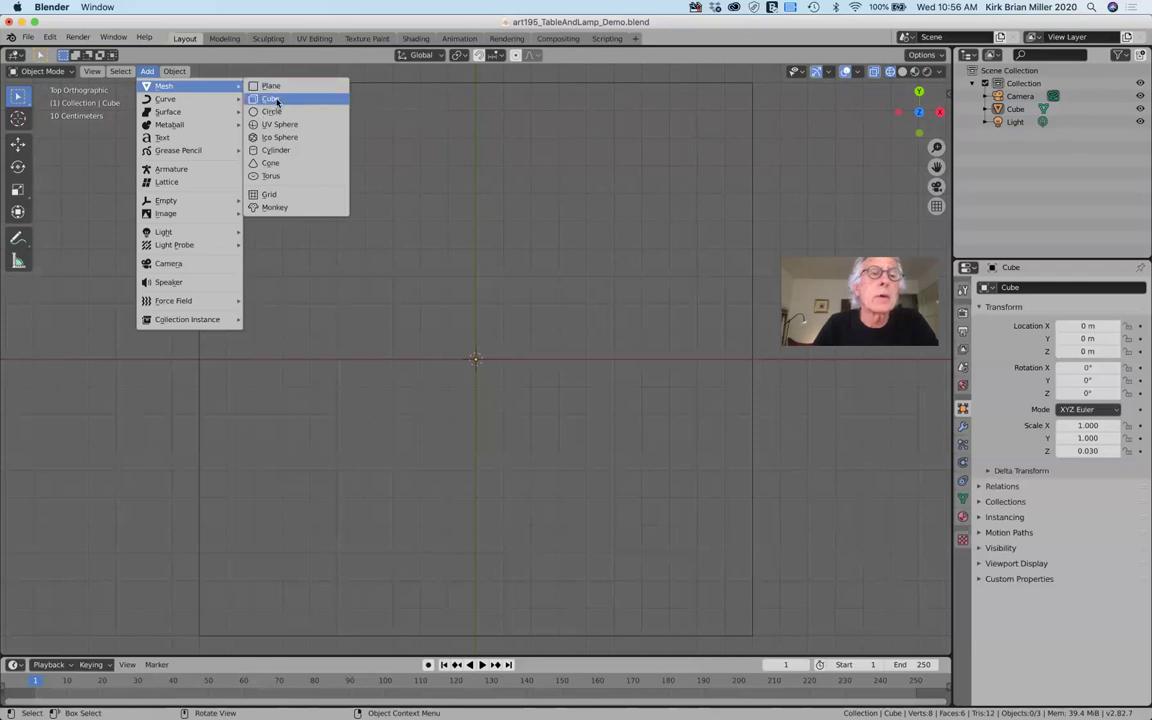
click(284, 151)
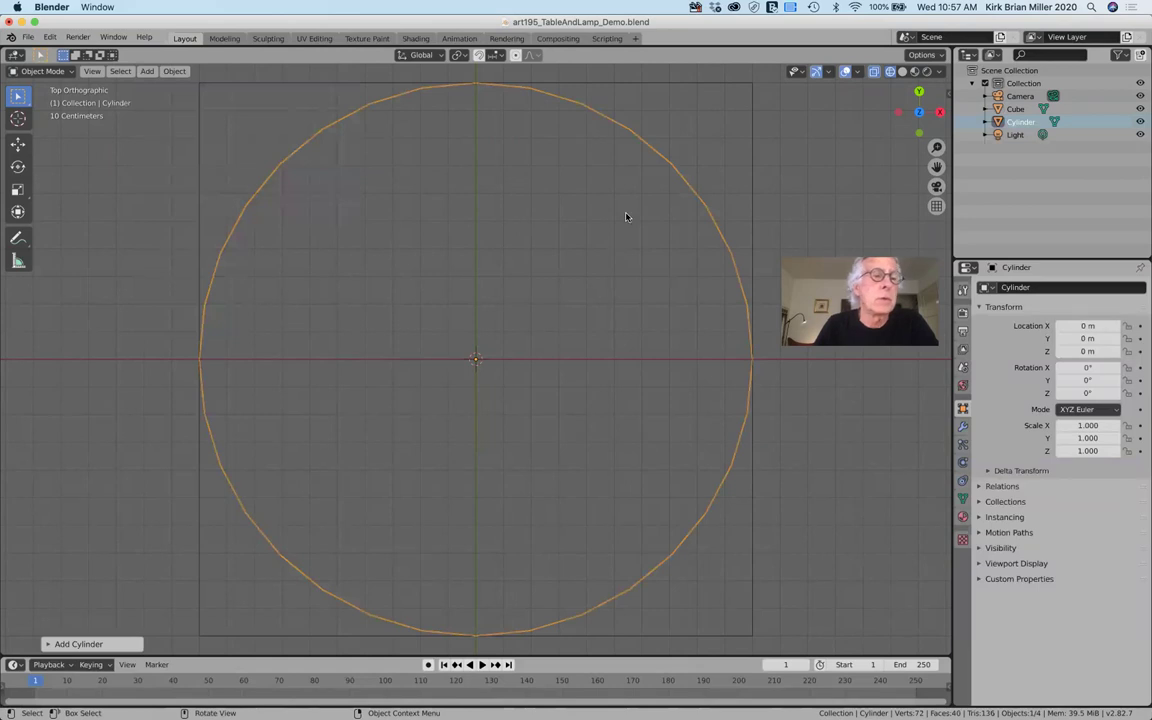
click(18, 191)
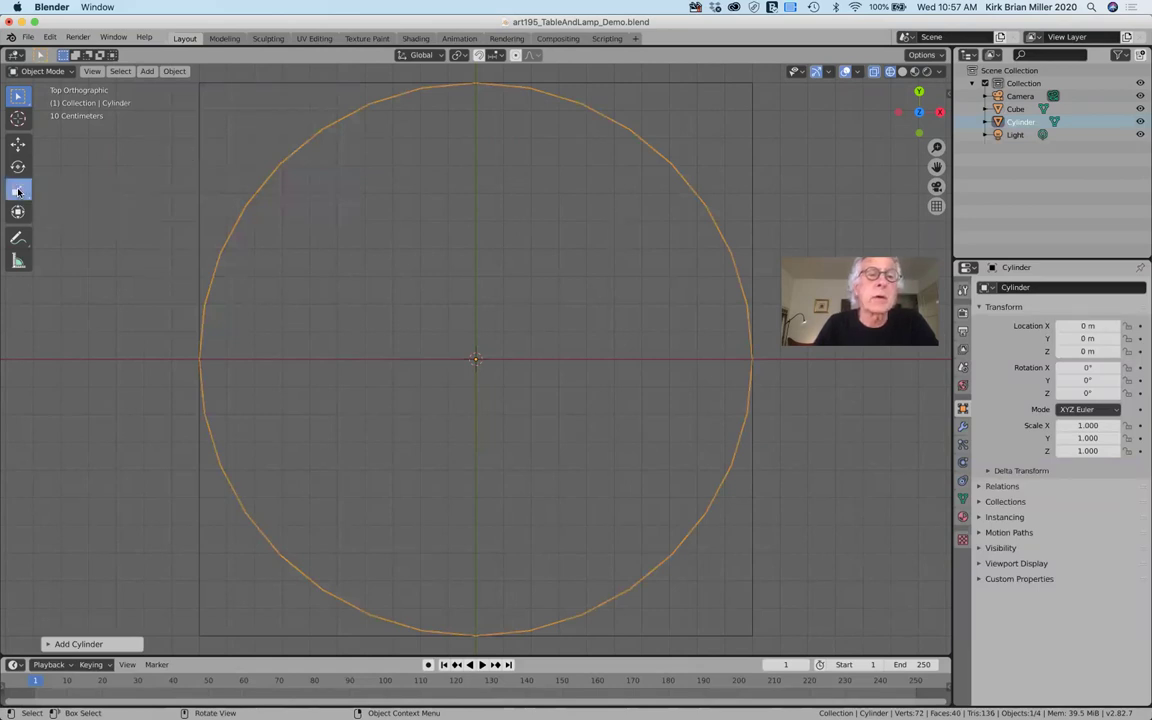
drag(526, 358, 478, 320)
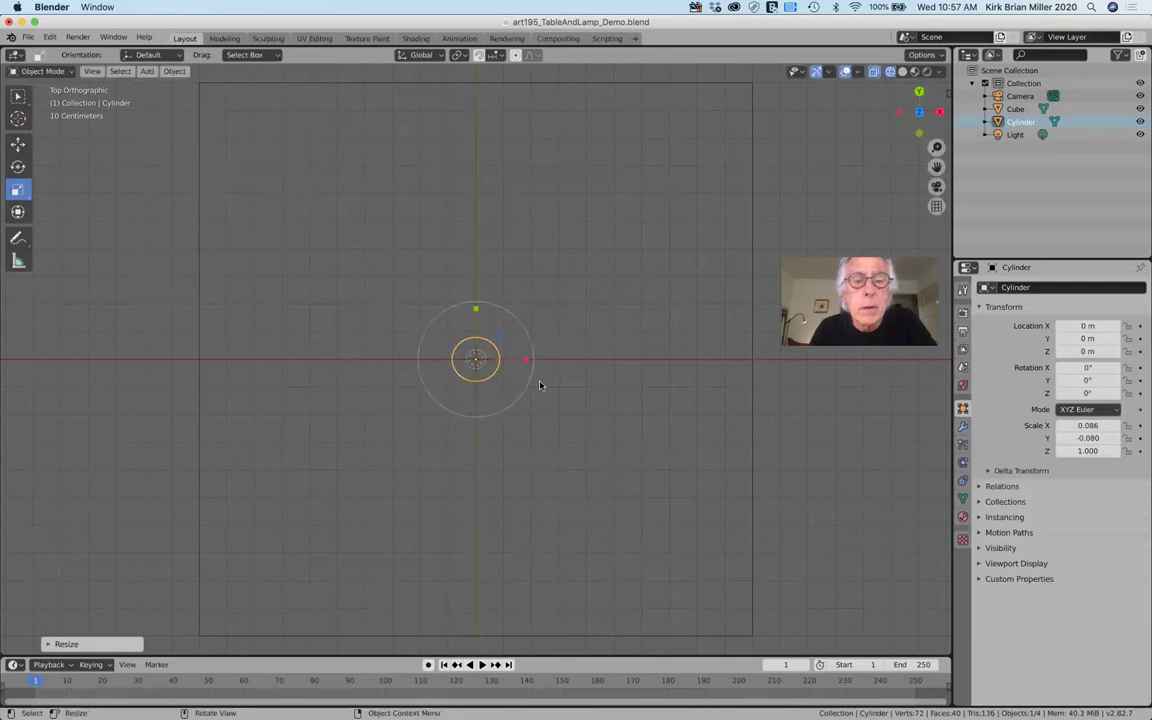
drag(527, 359, 522, 359)
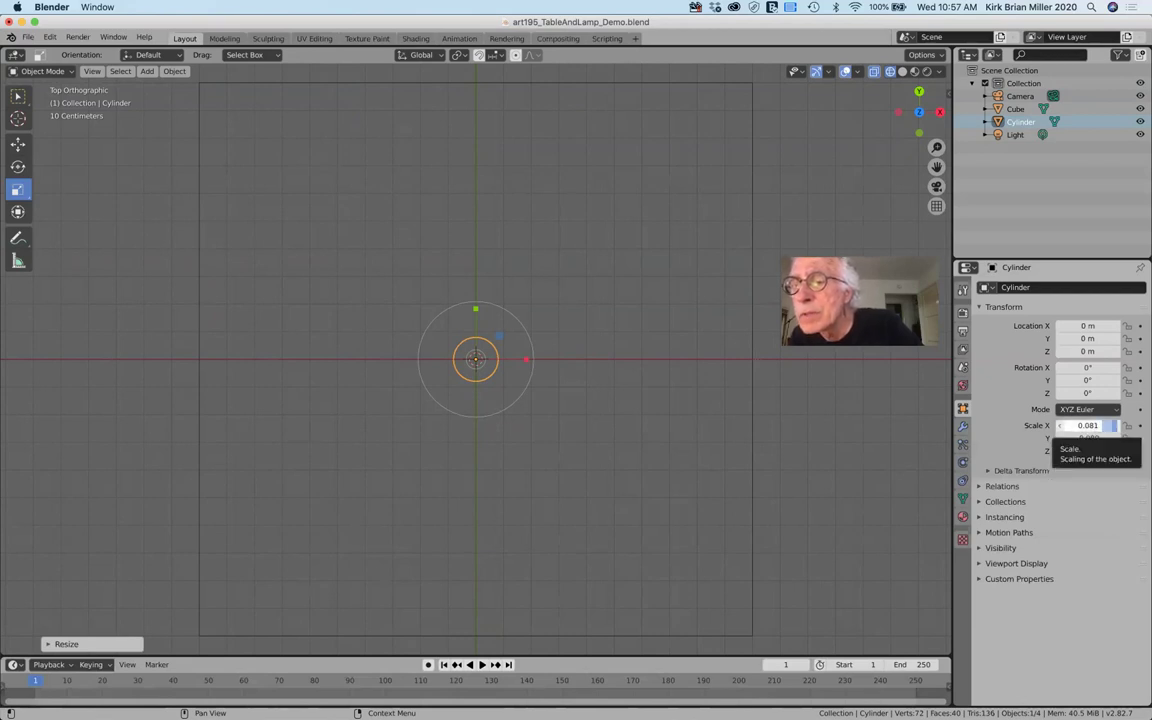
Set the cylinder's scale to 0 in X and 0.8 in Y, keeping Z at 1.
click(1106, 426)
key(BackSpace)
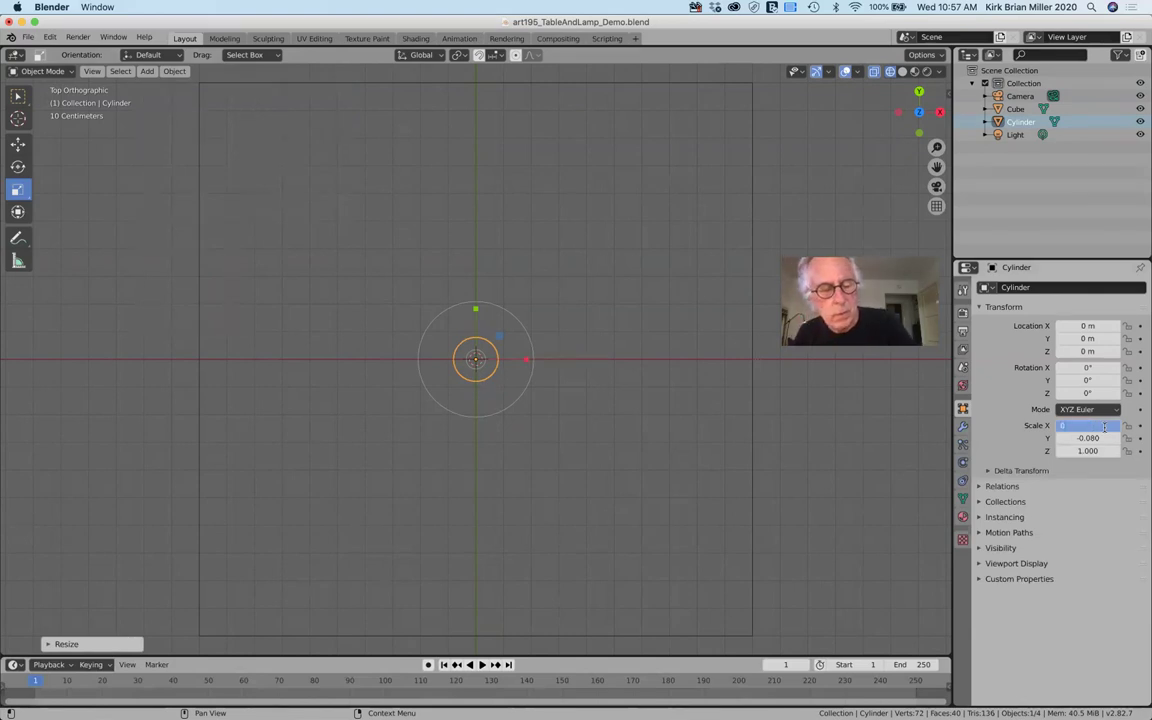
text(0)
key(Tab)
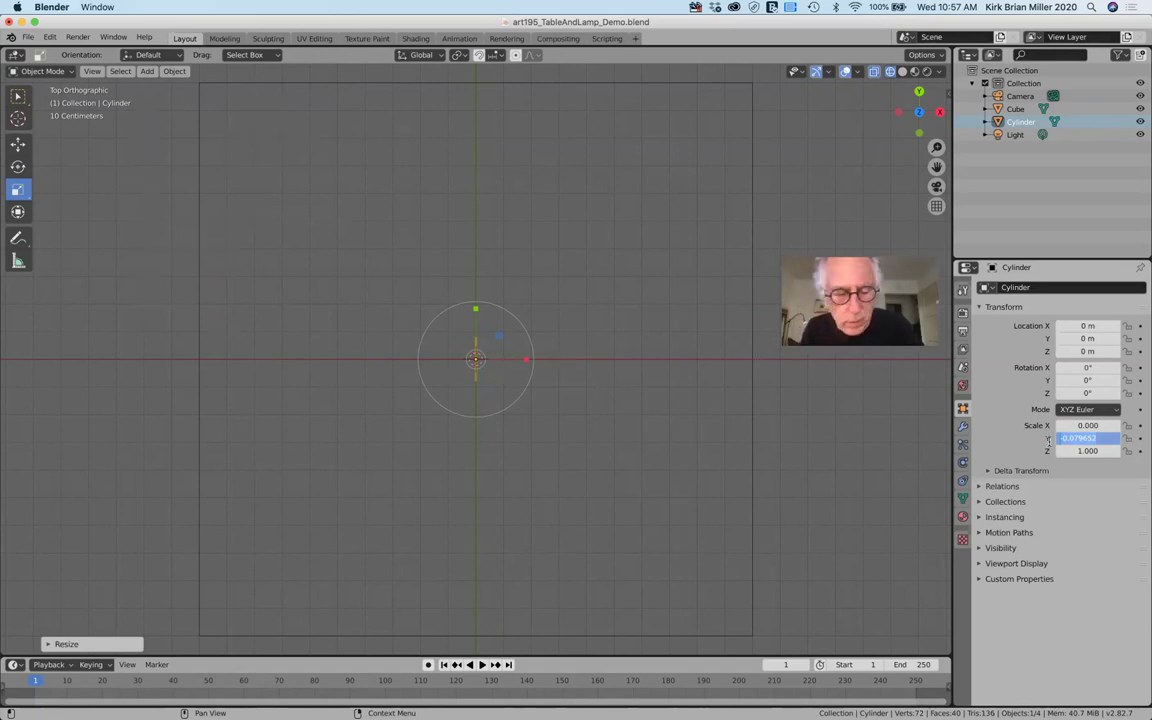
text(0)
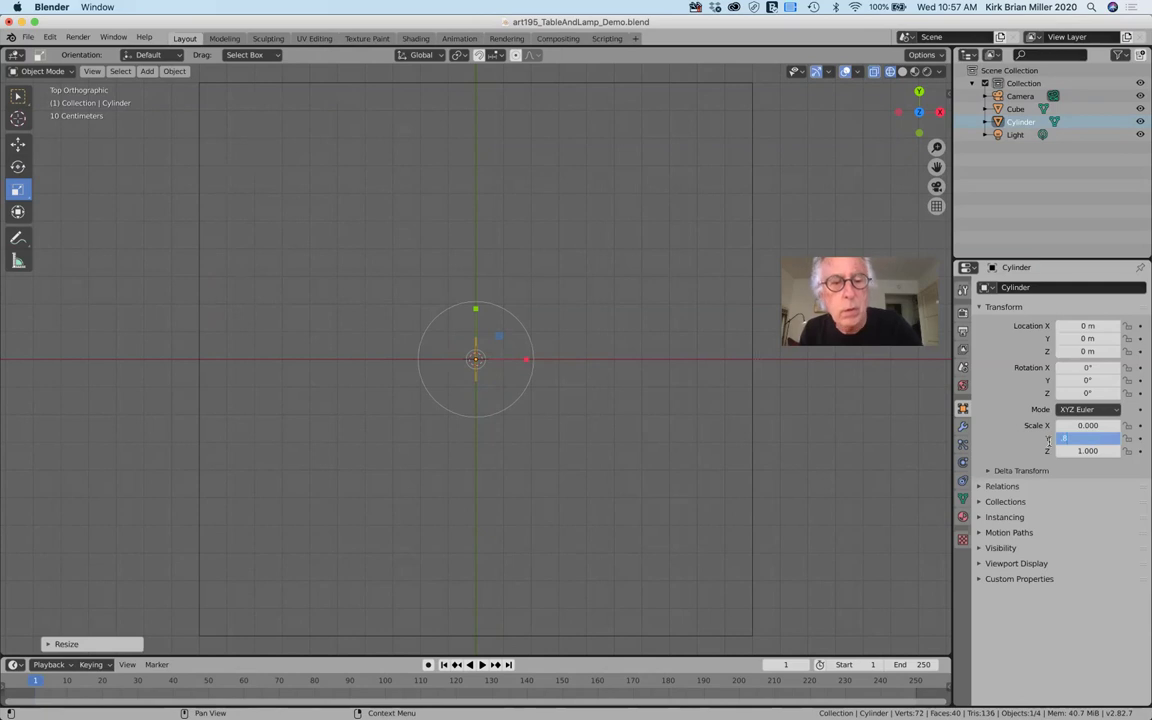
key(Tab)
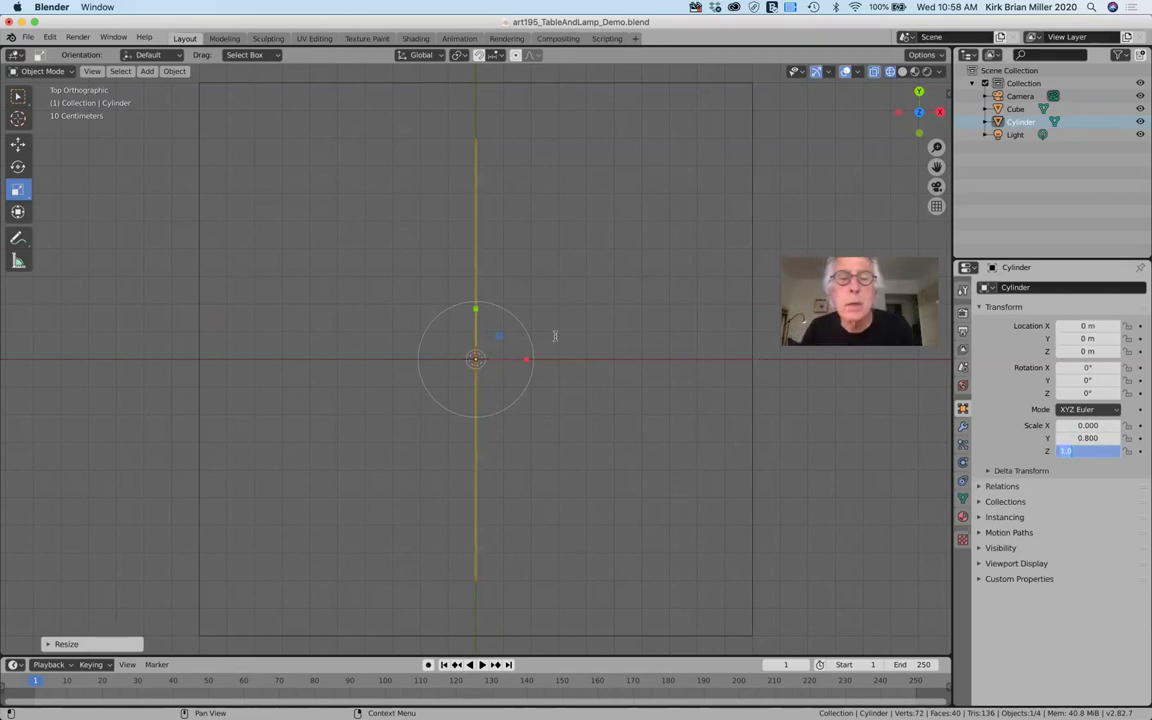
key(Return)
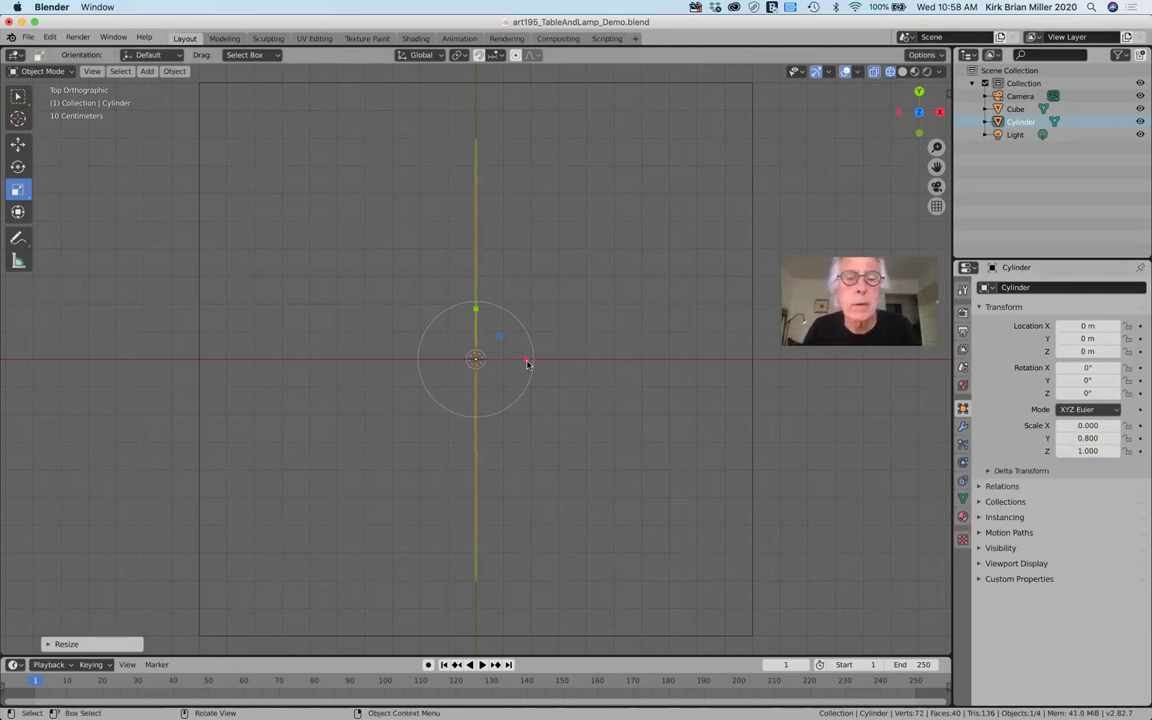
Try to rescale the flattened cylinder in X and Y, bringing its Y scale to about 0.602.
drag(529, 362, 545, 358)
key(Escape)
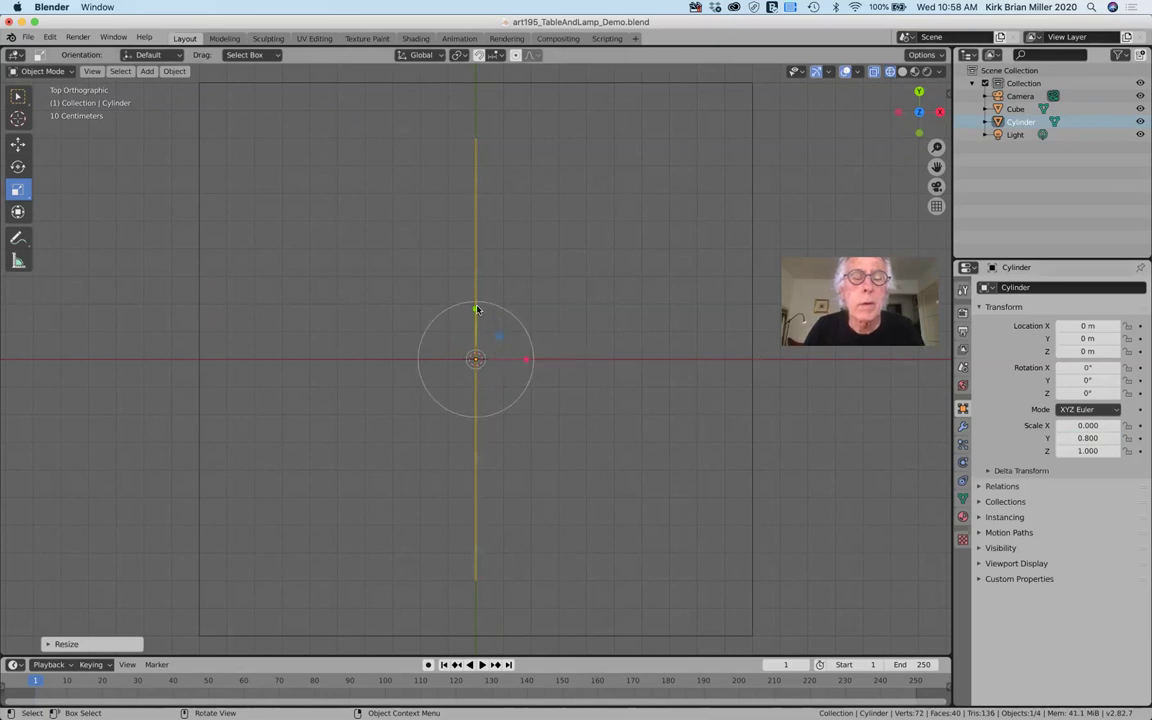
key(s)
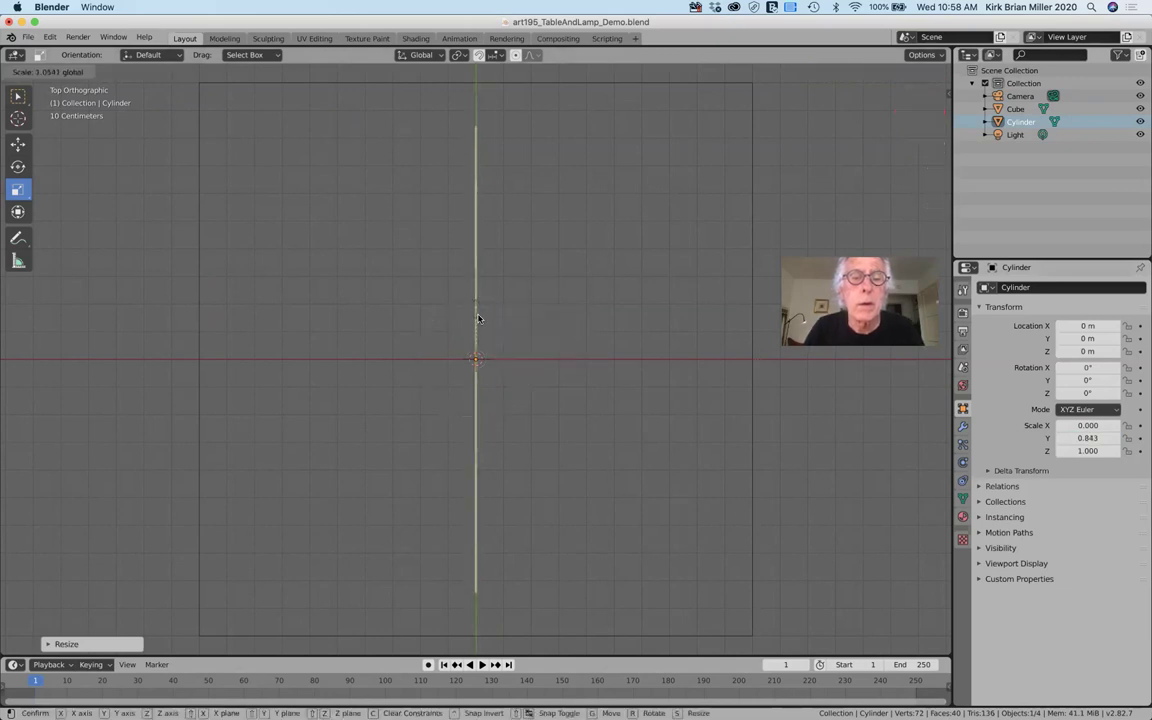
click(477, 315)
key(s)
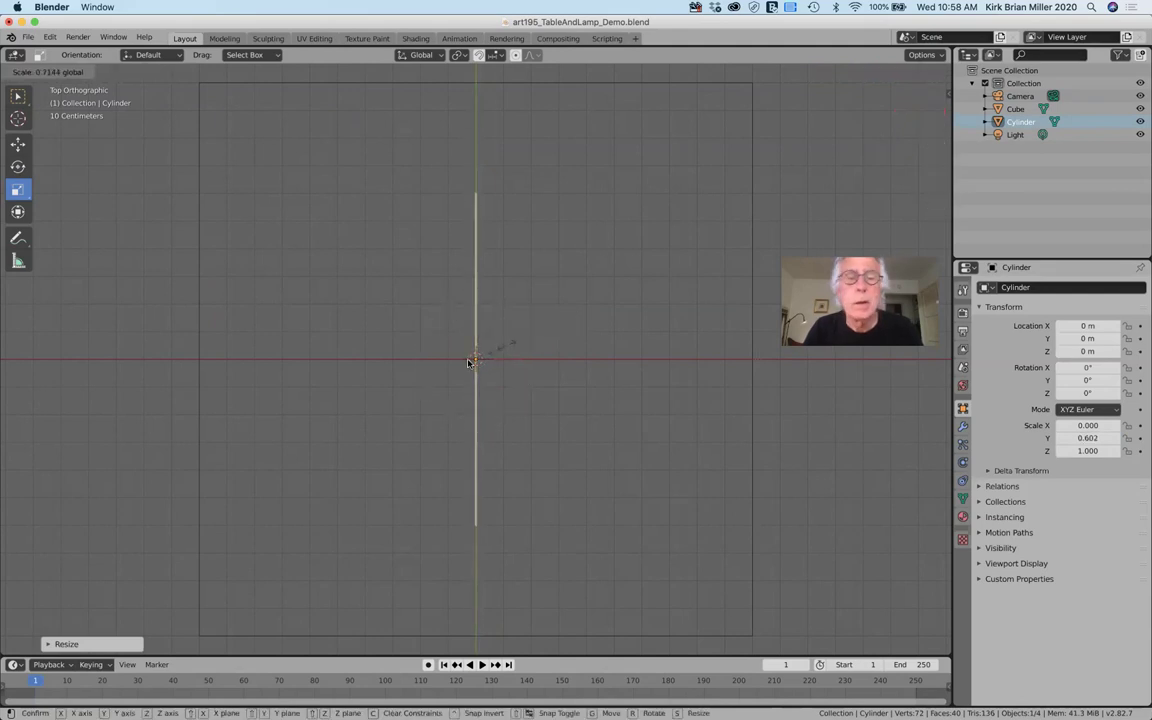
click(423, 327)
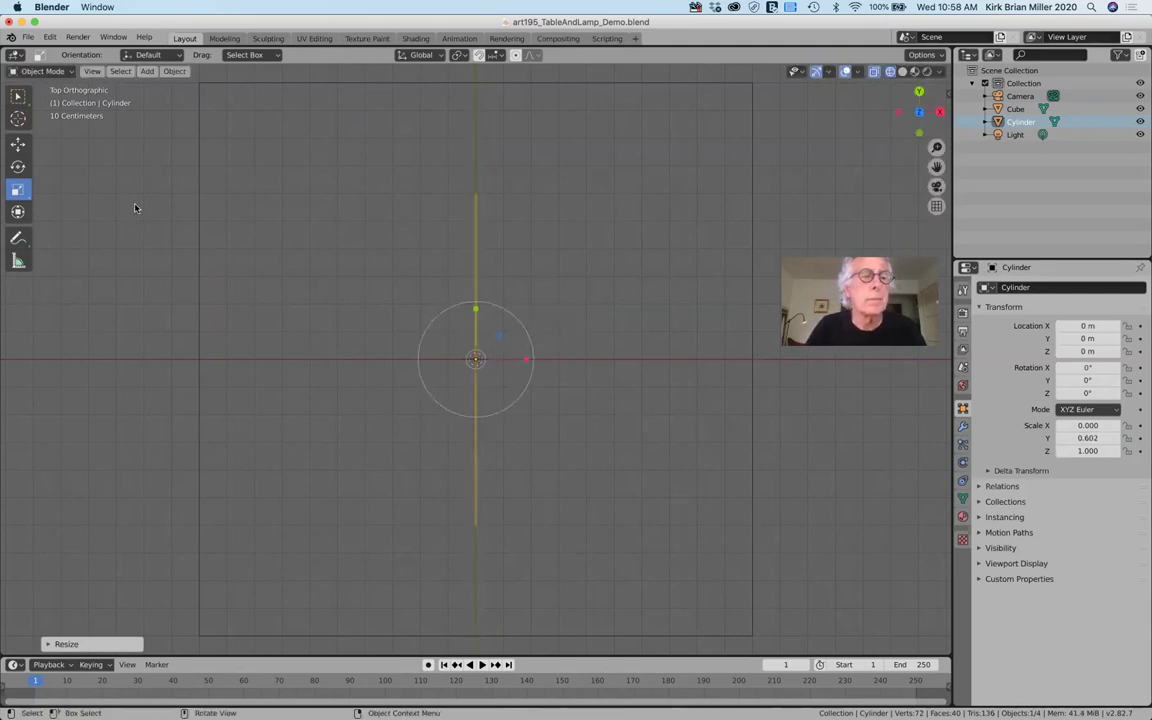
Delete the flattened cylinder from the scene.
click(17, 95)
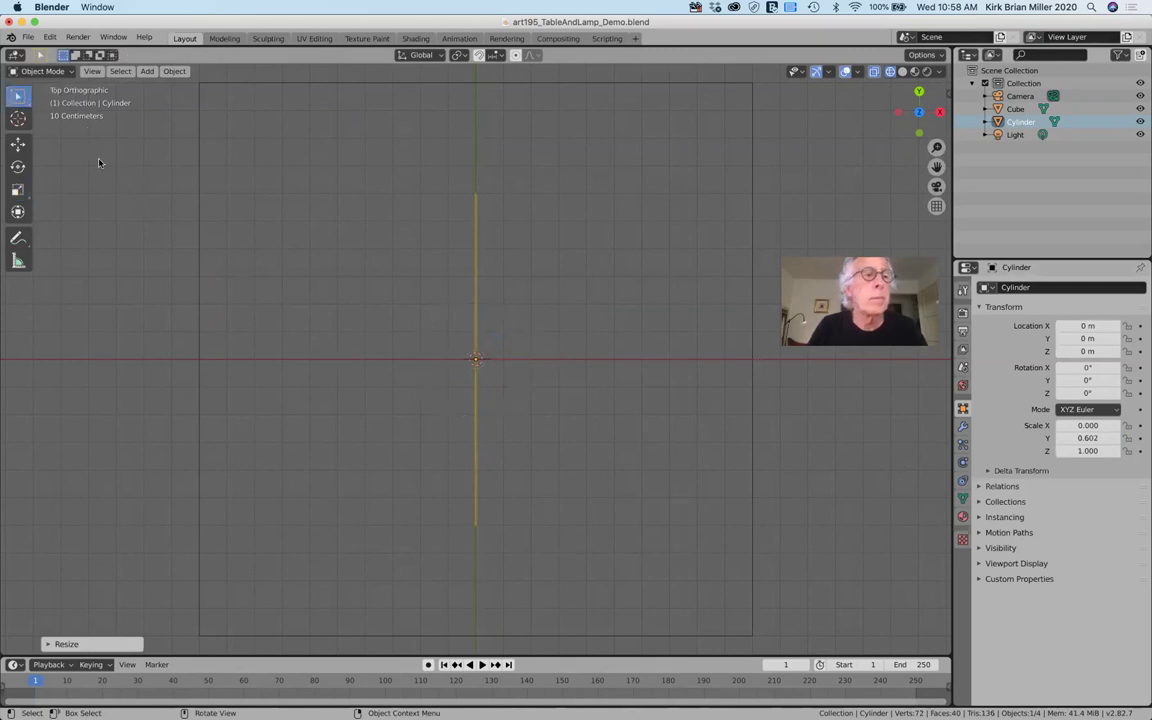
right_click(474, 360)
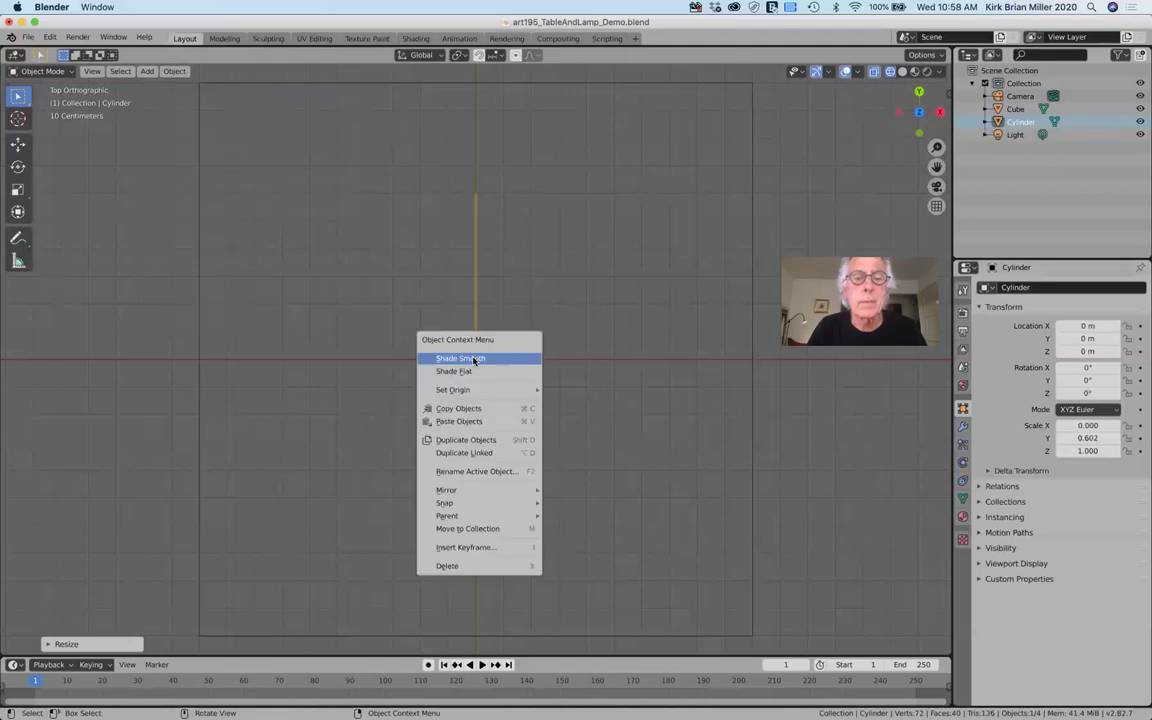
click(495, 565)
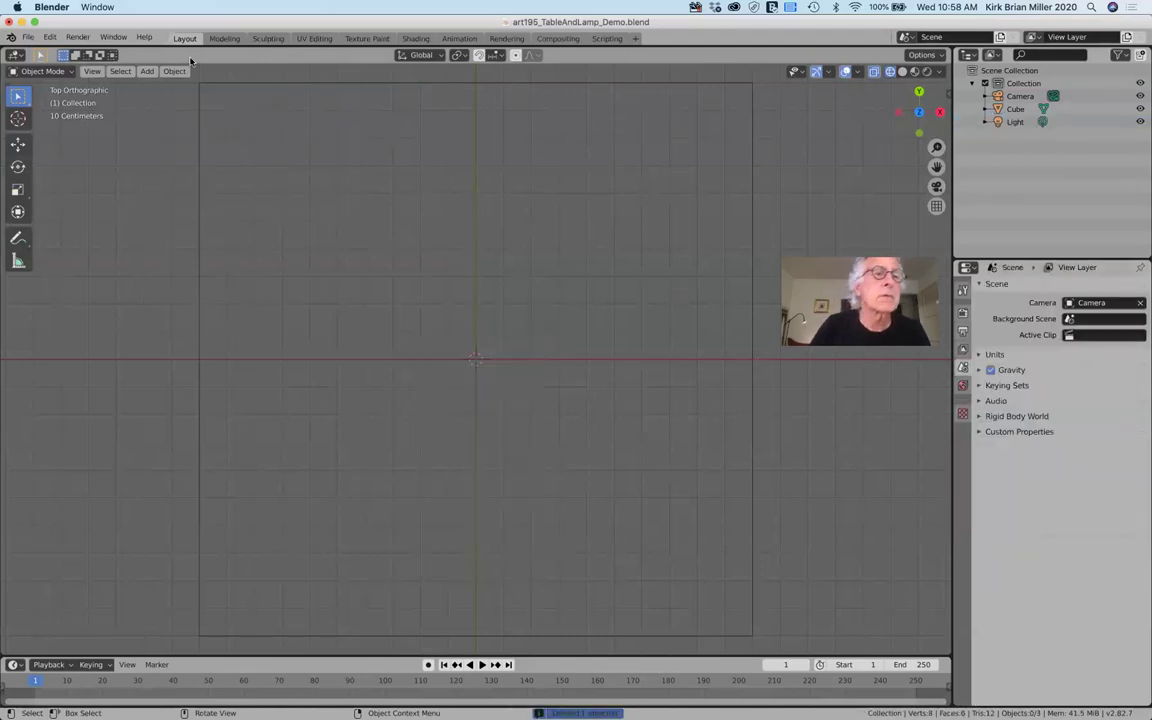
Add a cylinder mesh and shrink it in the top view to a scale of about 0.282 in X and 0.242 in Y.
click(149, 72)
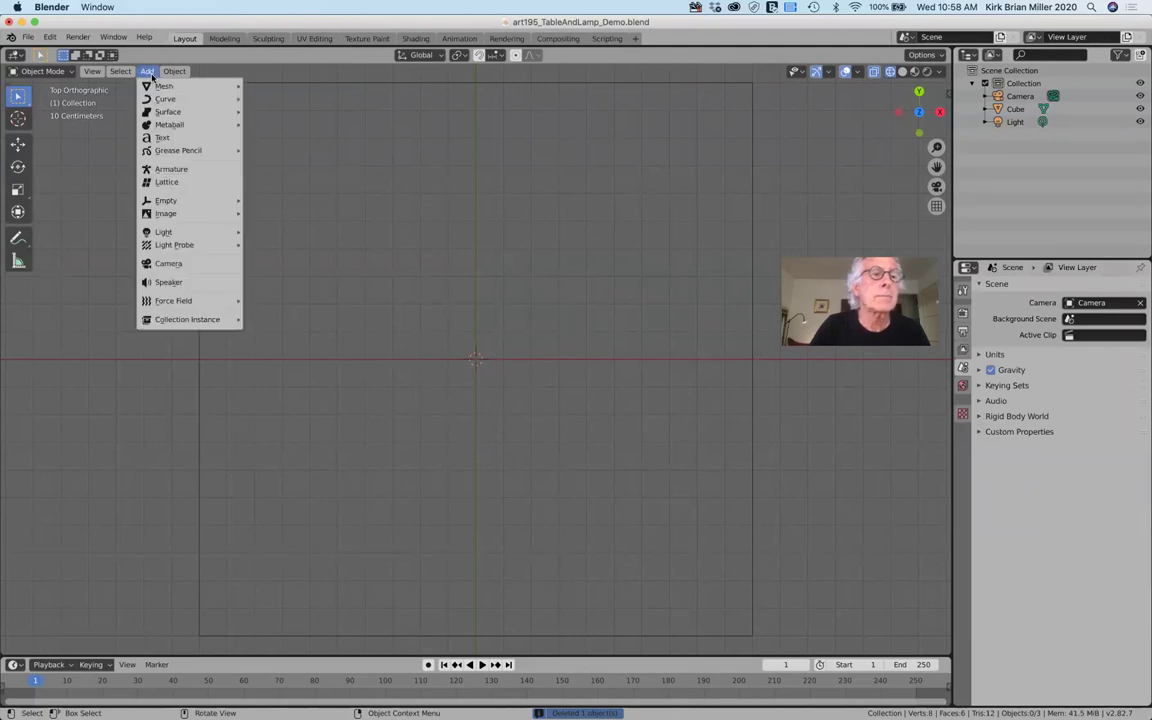
mouse_move(156, 86)
click(334, 152)
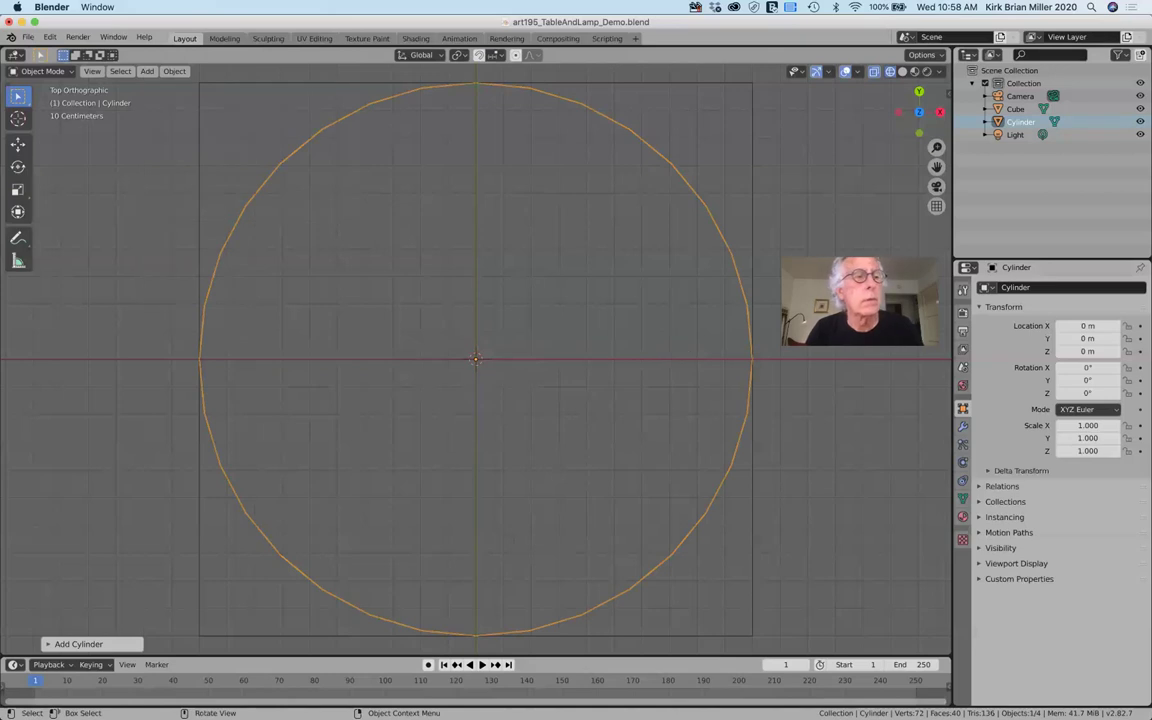
click(18, 189)
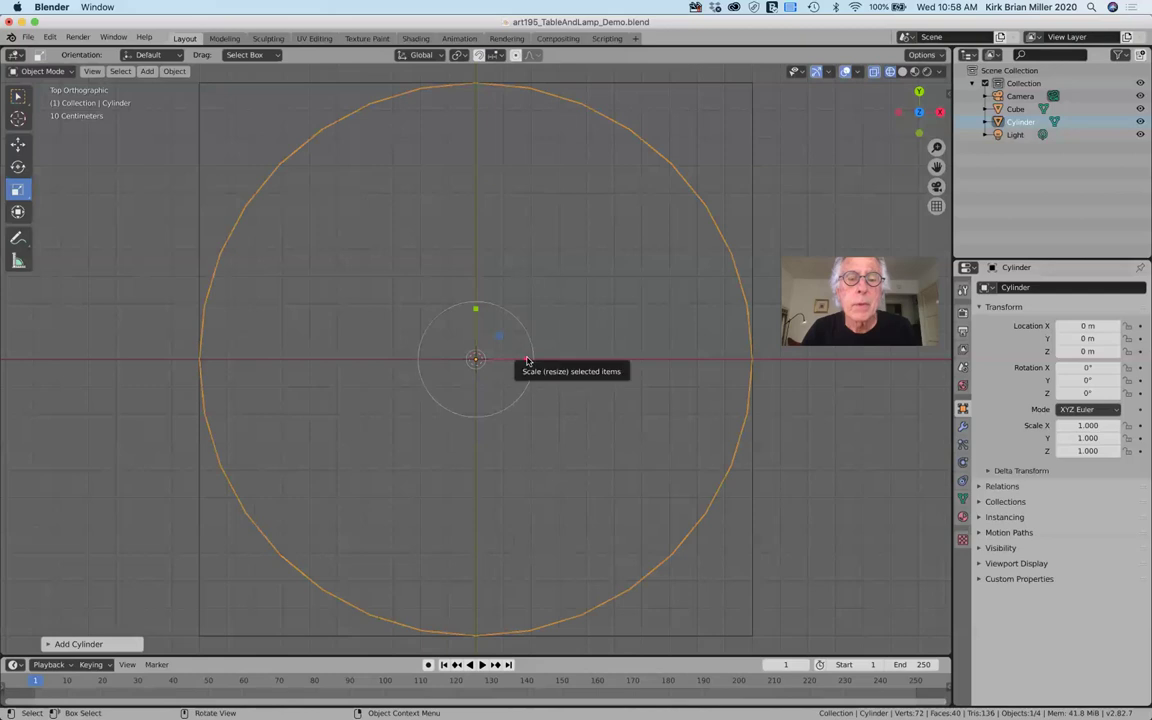
drag(527, 359, 503, 357)
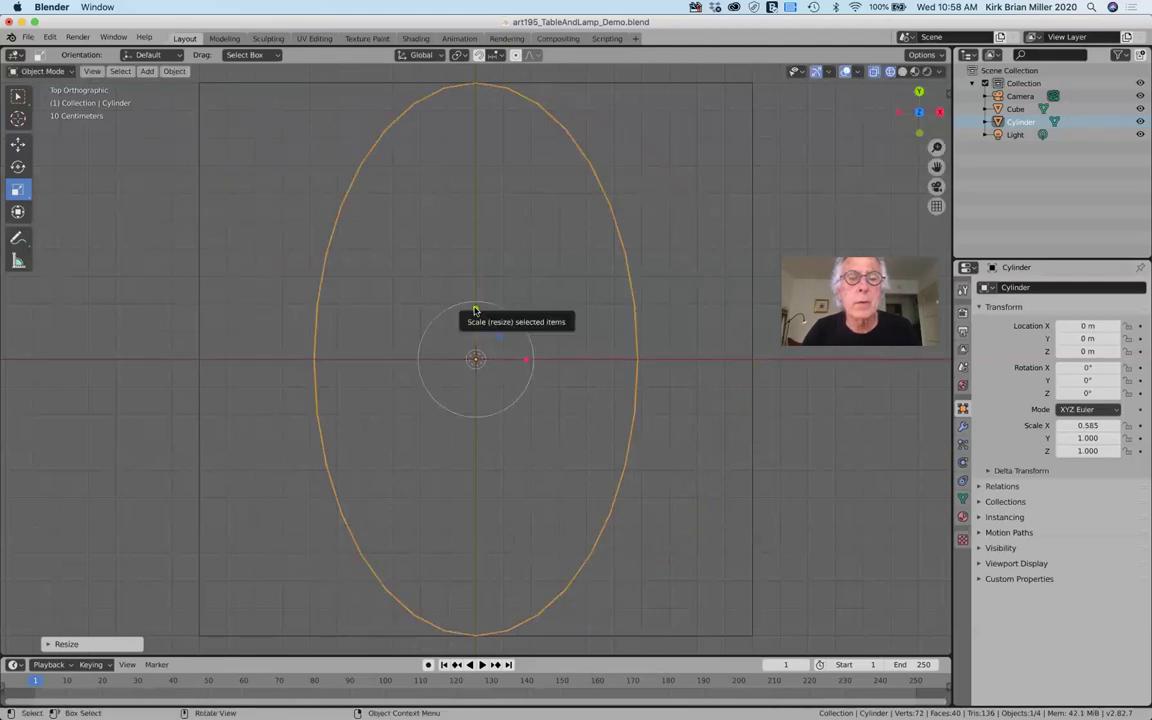
drag(475, 311, 500, 357)
drag(475, 311, 477, 336)
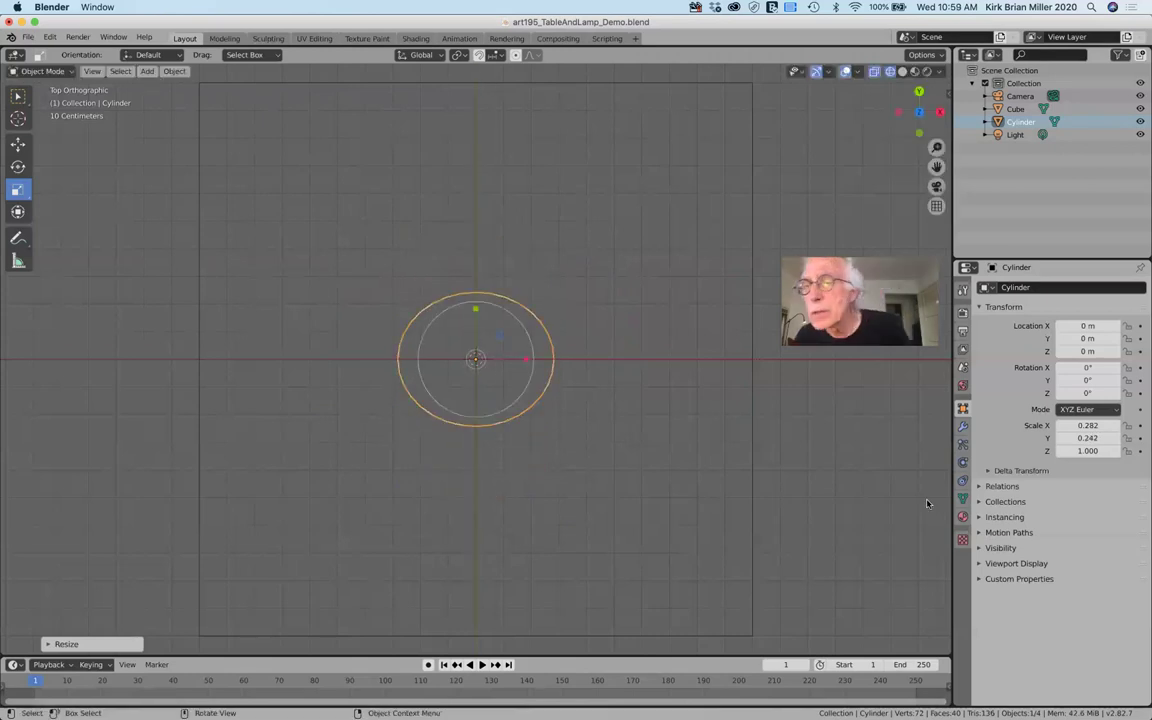
Set the cylinder's X scale to 0.8.
click(1091, 426)
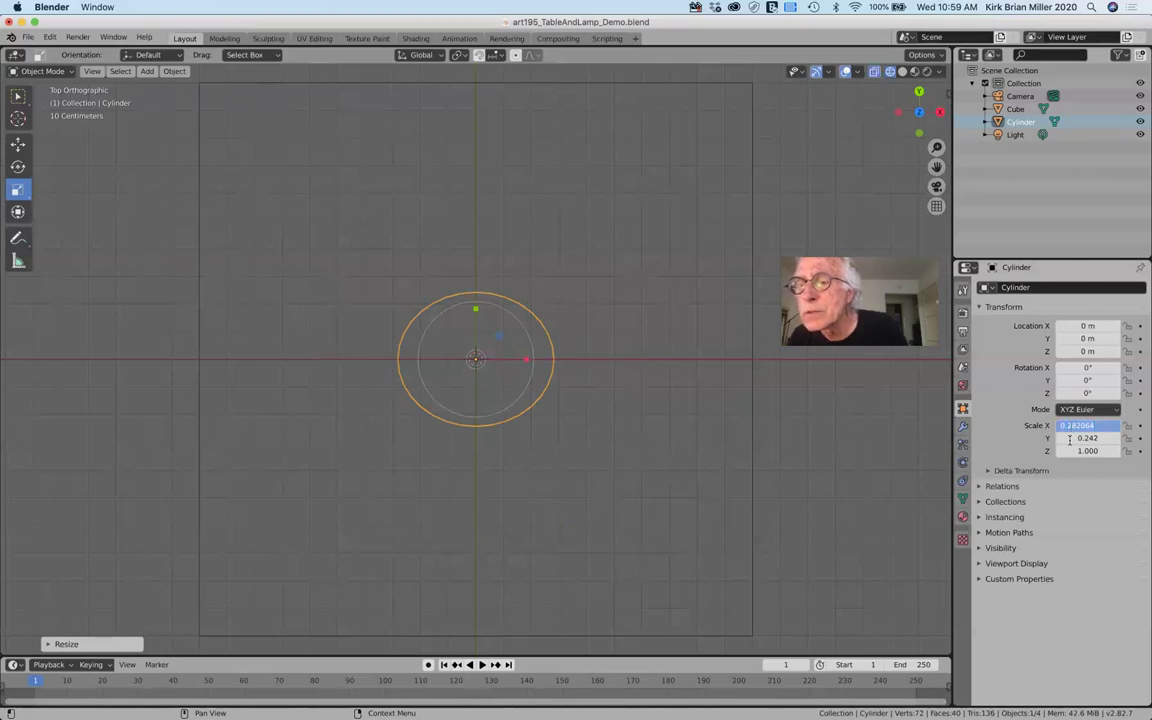
text(0.32064)
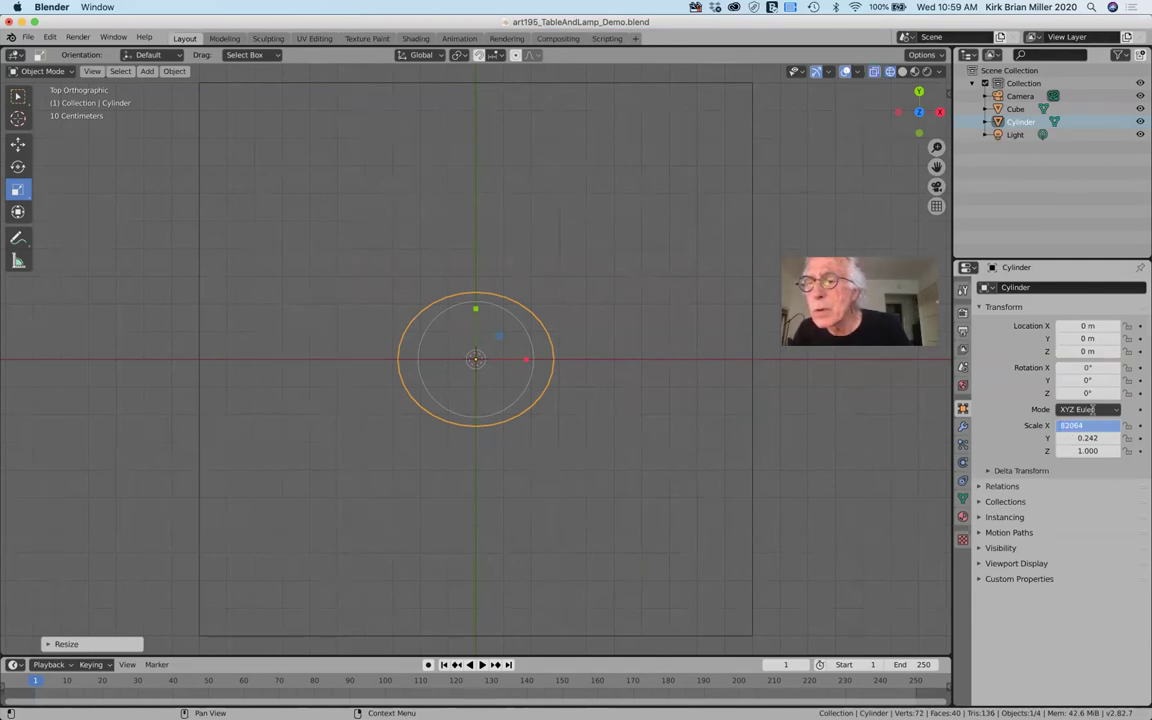
key(Return)
click(1104, 425)
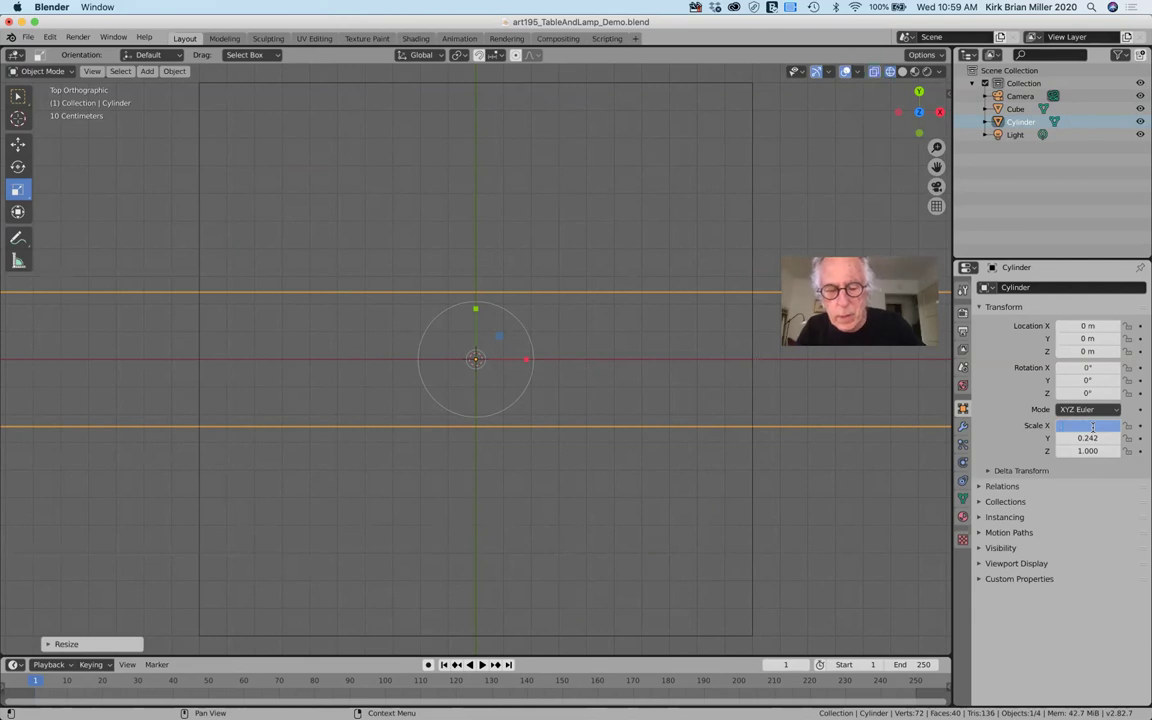
text(0.8)
key(Tab)
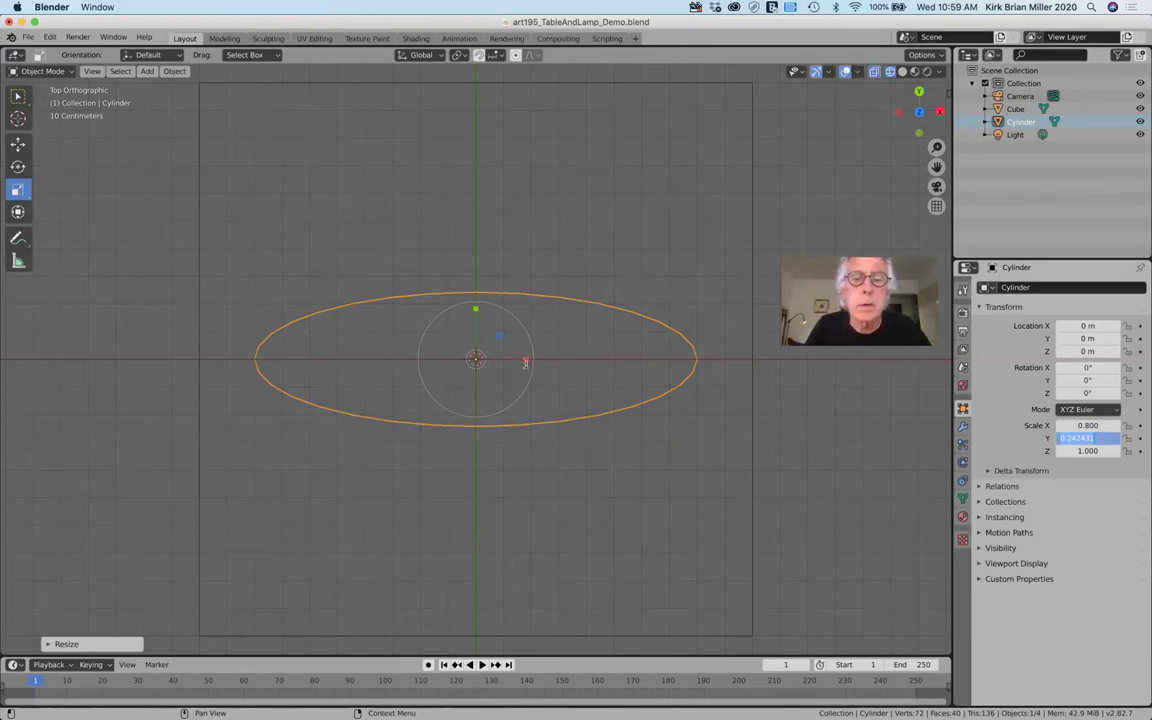
key(Return)
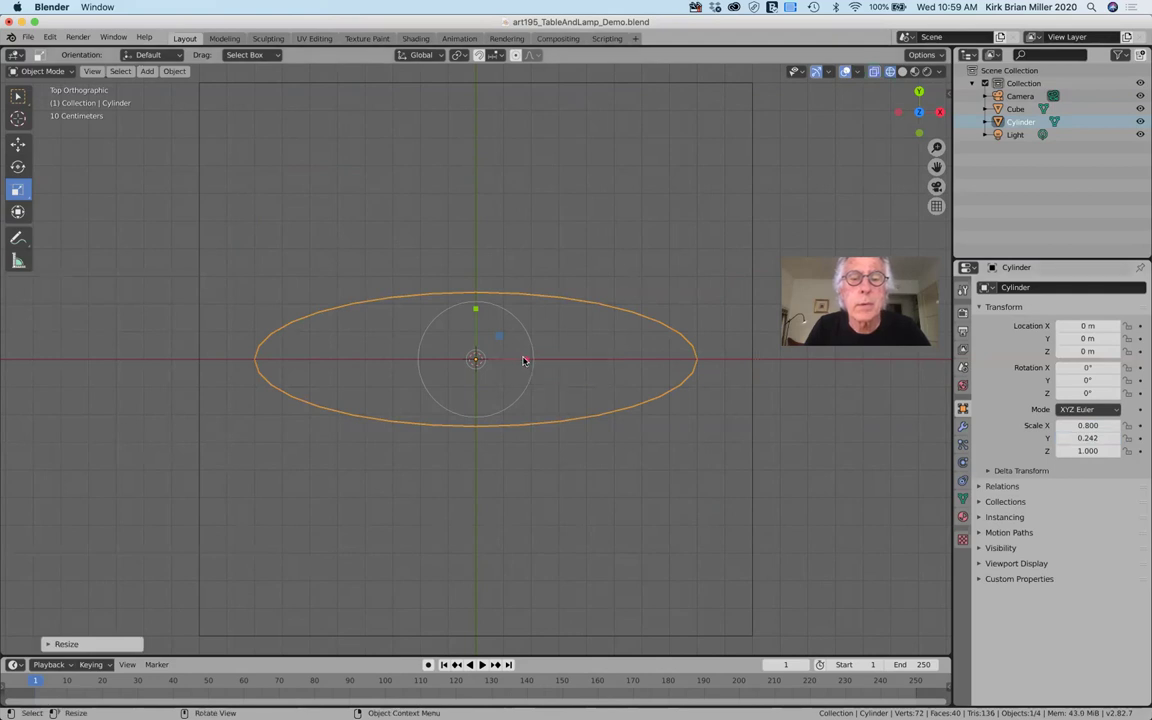
Shrink the cylinder to a nearly round leg profile, scaled to about 0.103 in X and 0.105 in Y.
drag(522, 360, 476, 314)
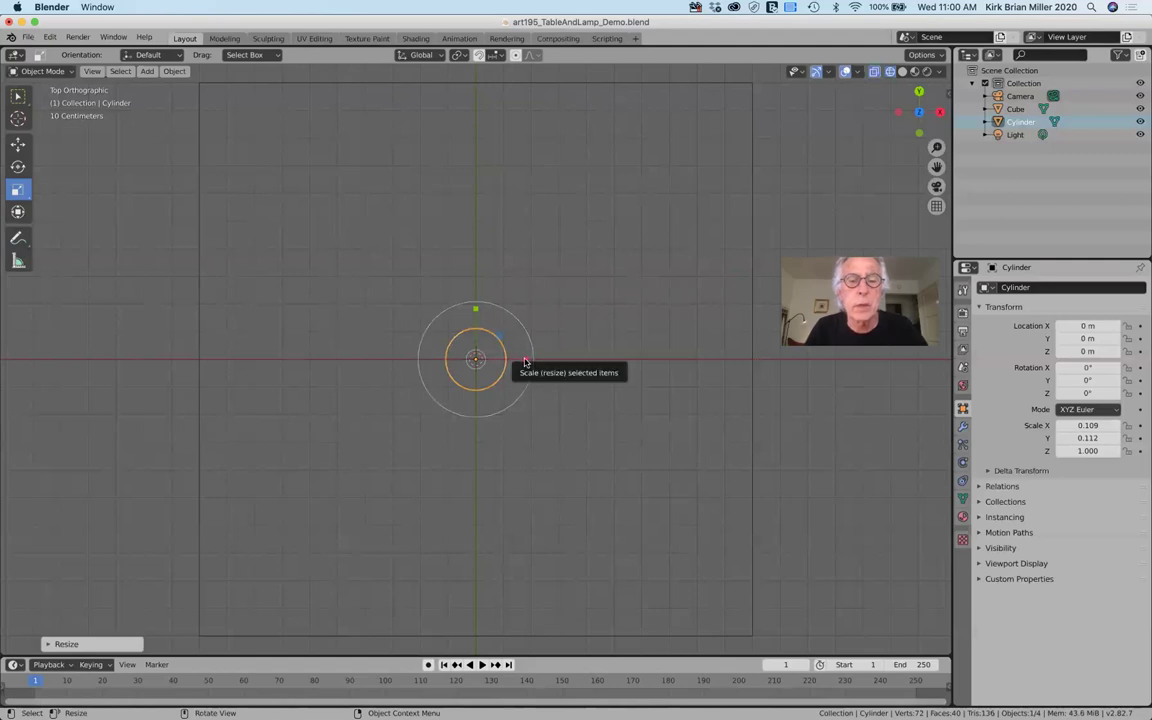
drag(524, 361, 520, 358)
drag(476, 310, 471, 315)
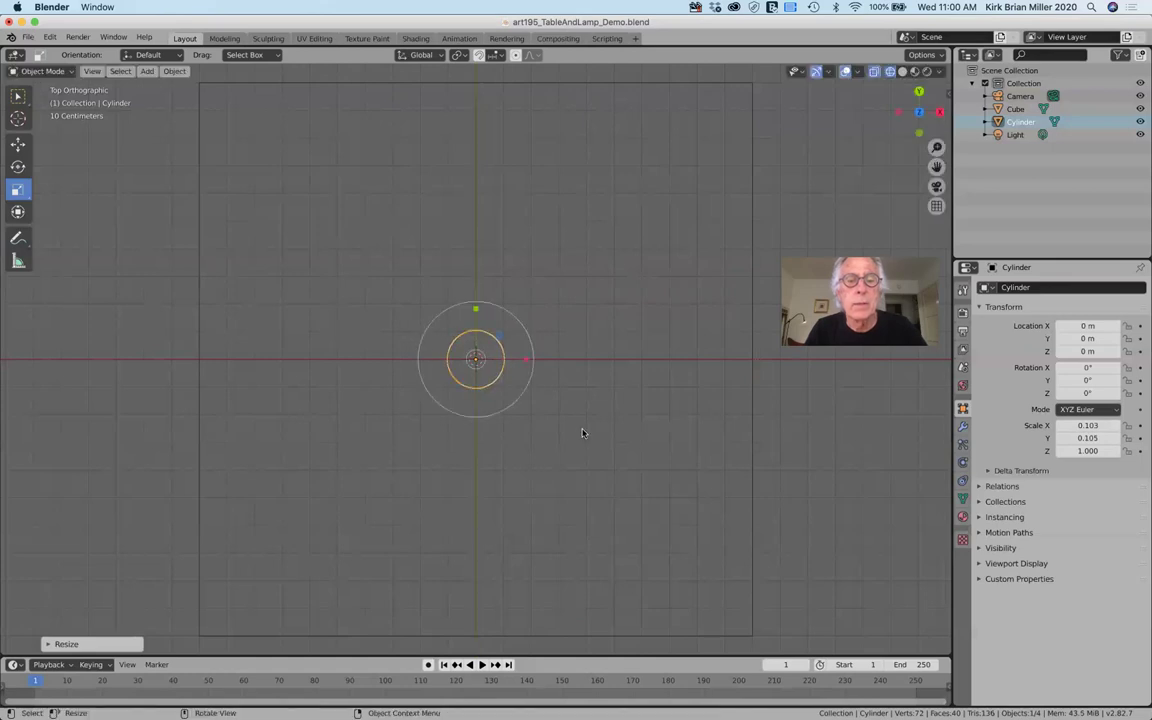
Move the cylinder inside the tabletop's negative-X, positive-Y corner, at about X -0.799 m and Y 0.797 m.
click(17, 145)
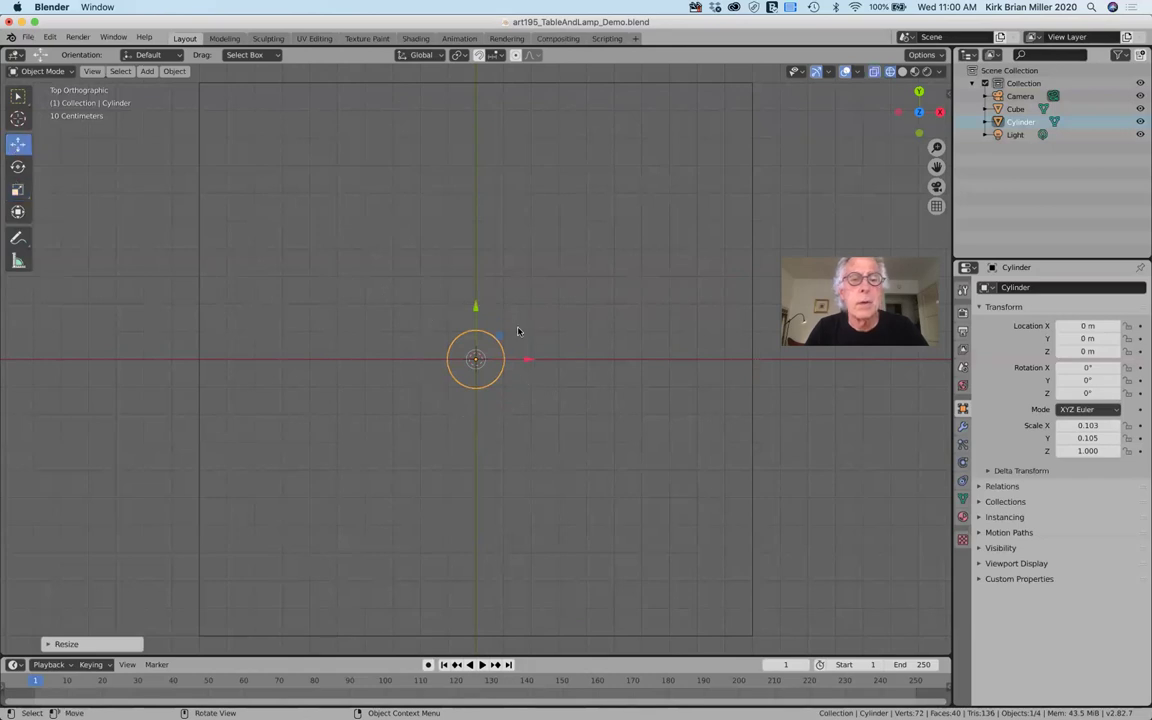
drag(477, 311, 469, 83)
drag(477, 143, 296, 157)
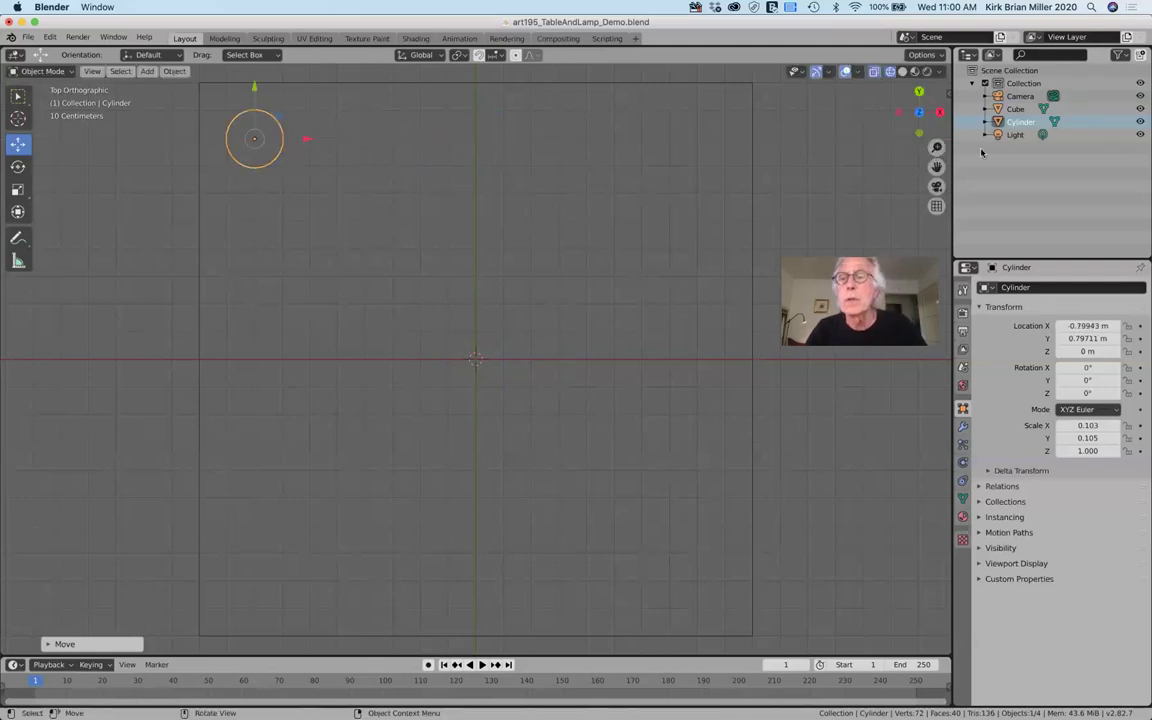
Lower the cylinder along Z to about -1.013 m so its upper end meets the tabletop as a leg.
click(919, 112)
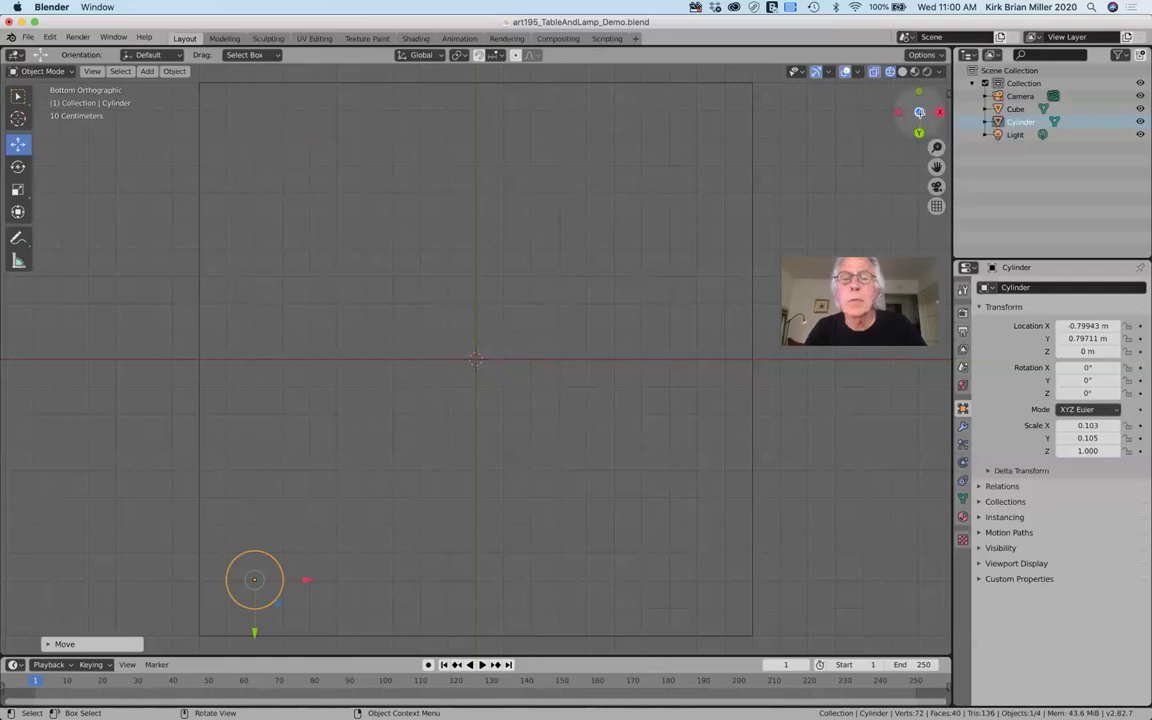
click(919, 113)
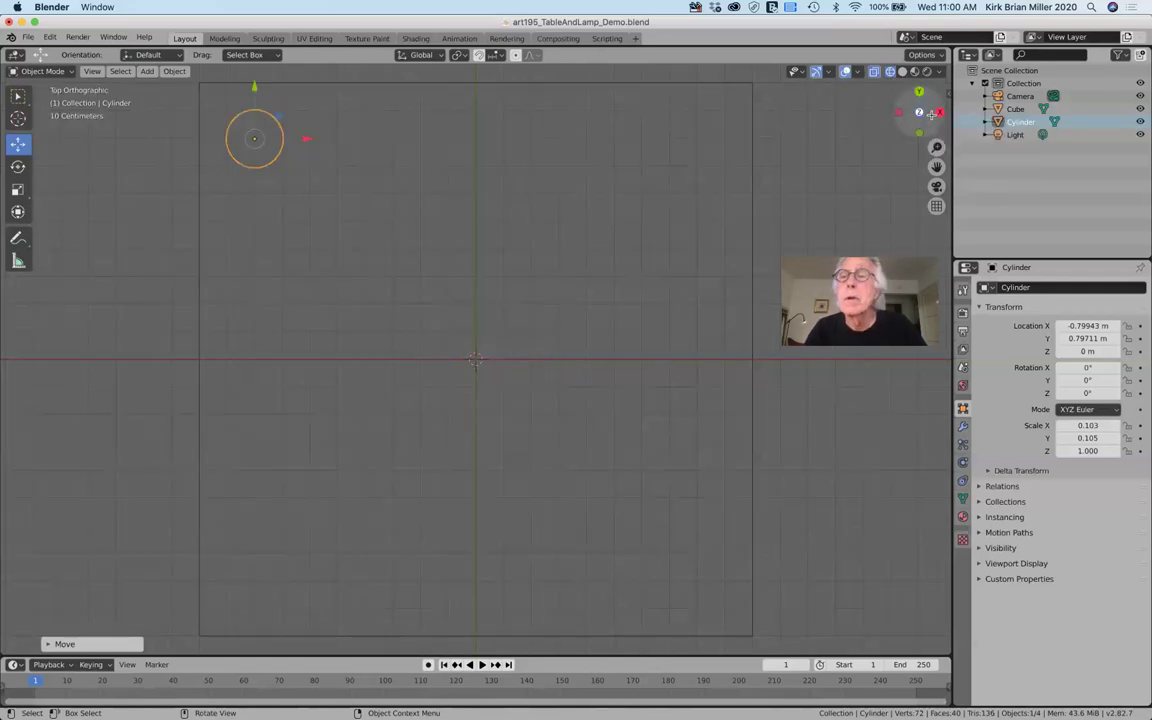
drag(919, 100, 921, 112)
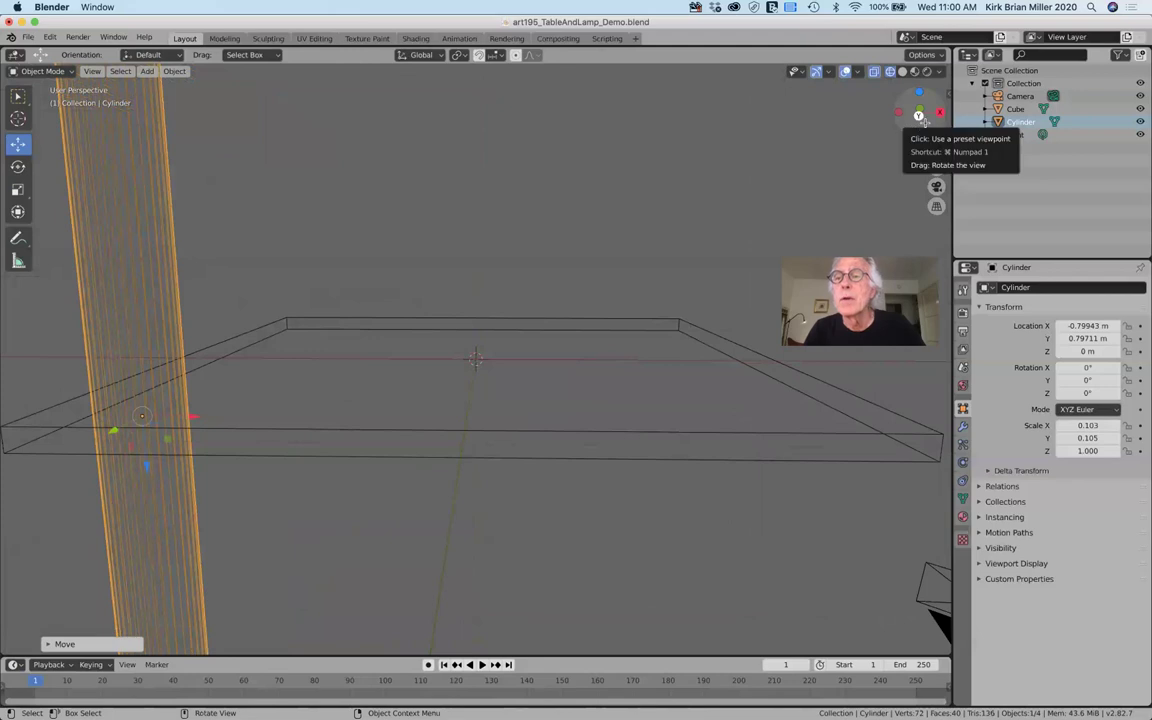
key(KP_7)
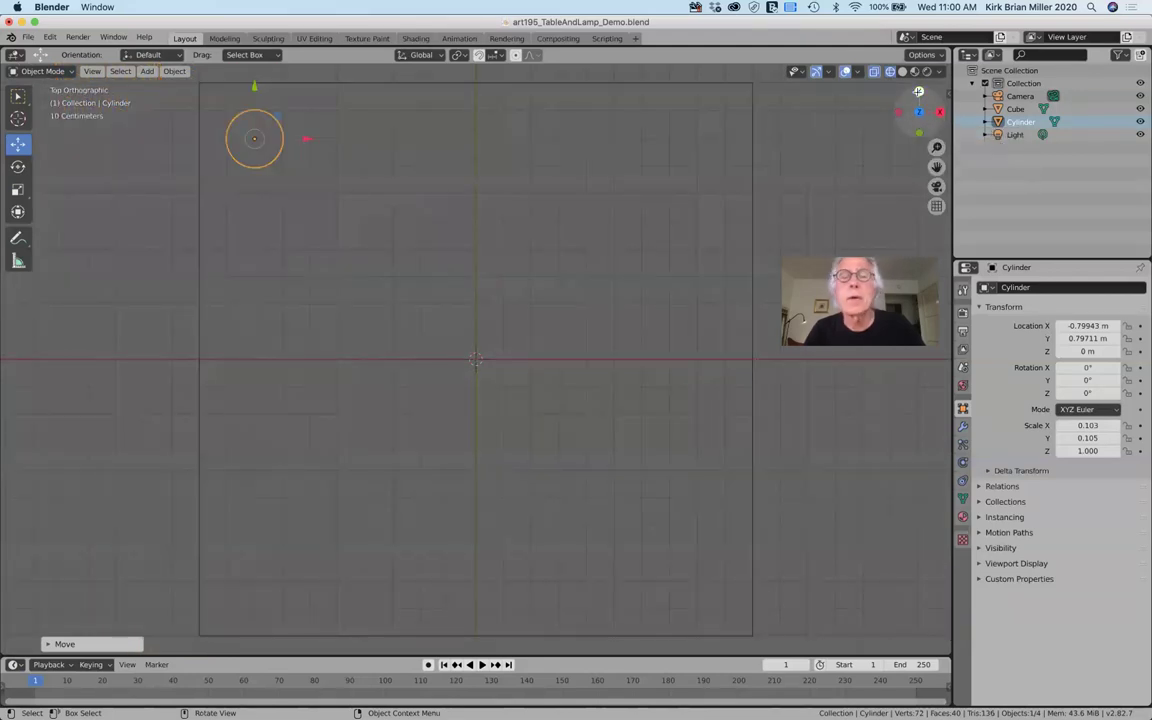
click(919, 91)
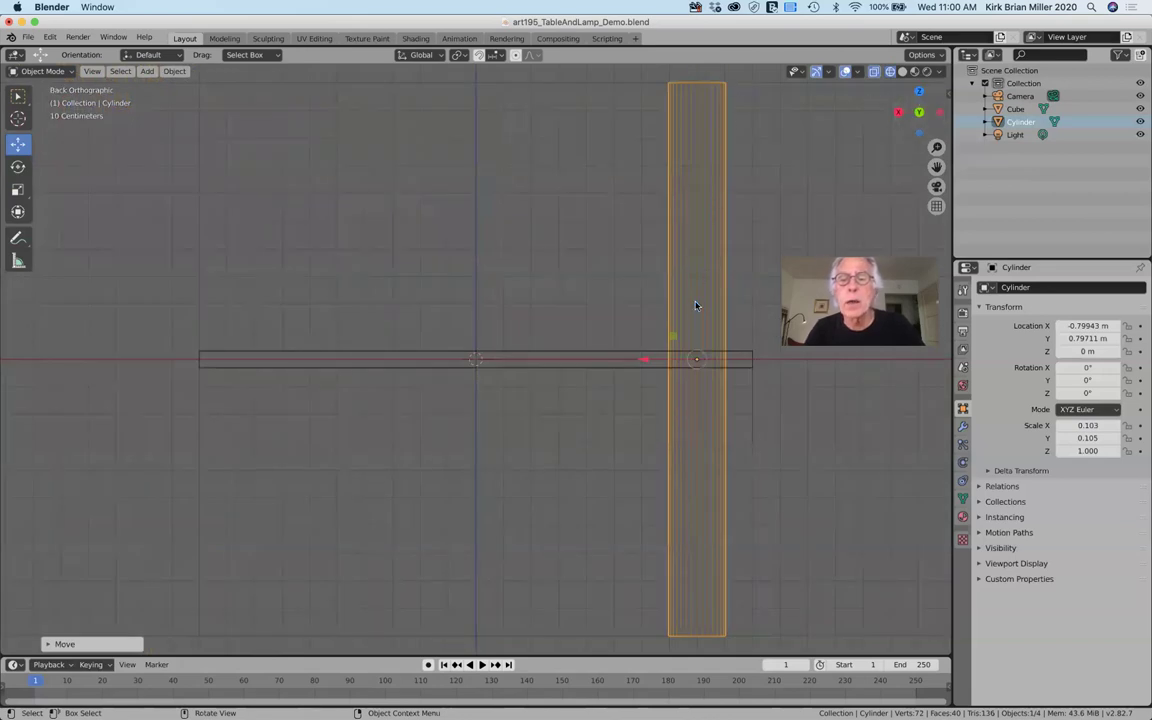
key(g)
key(z)
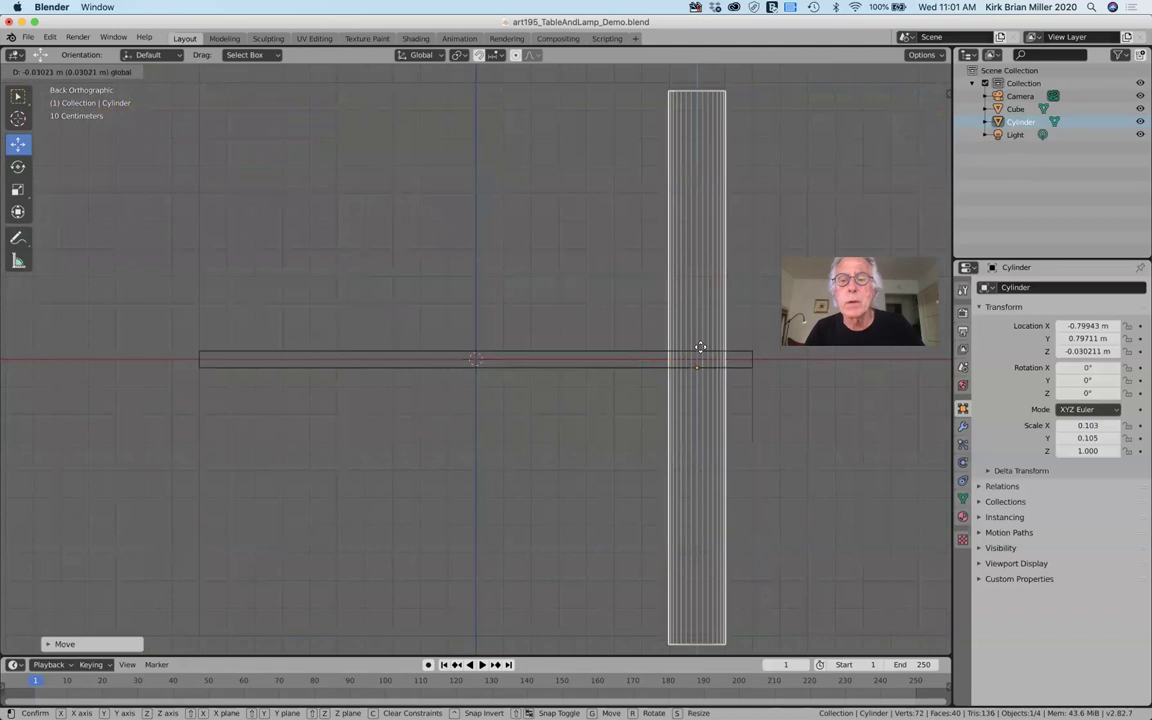
click(689, 586)
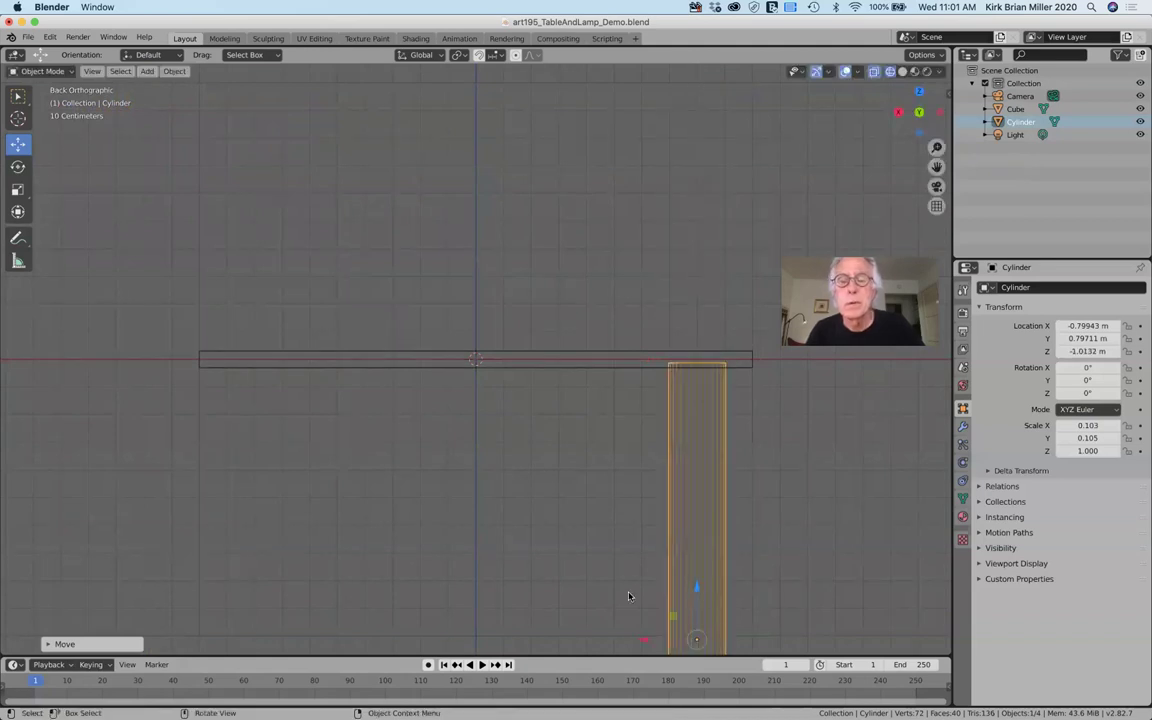
Rescale the leg's height in the back view to a Z scale of about 1.002.
click(918, 91)
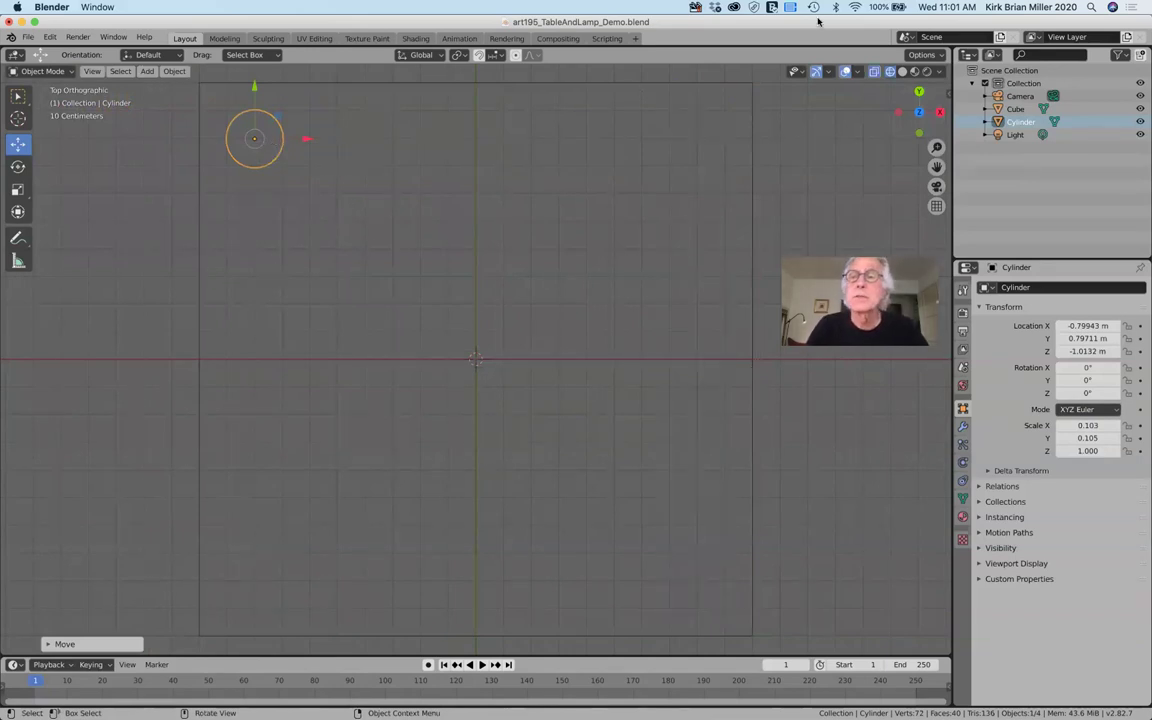
click(918, 92)
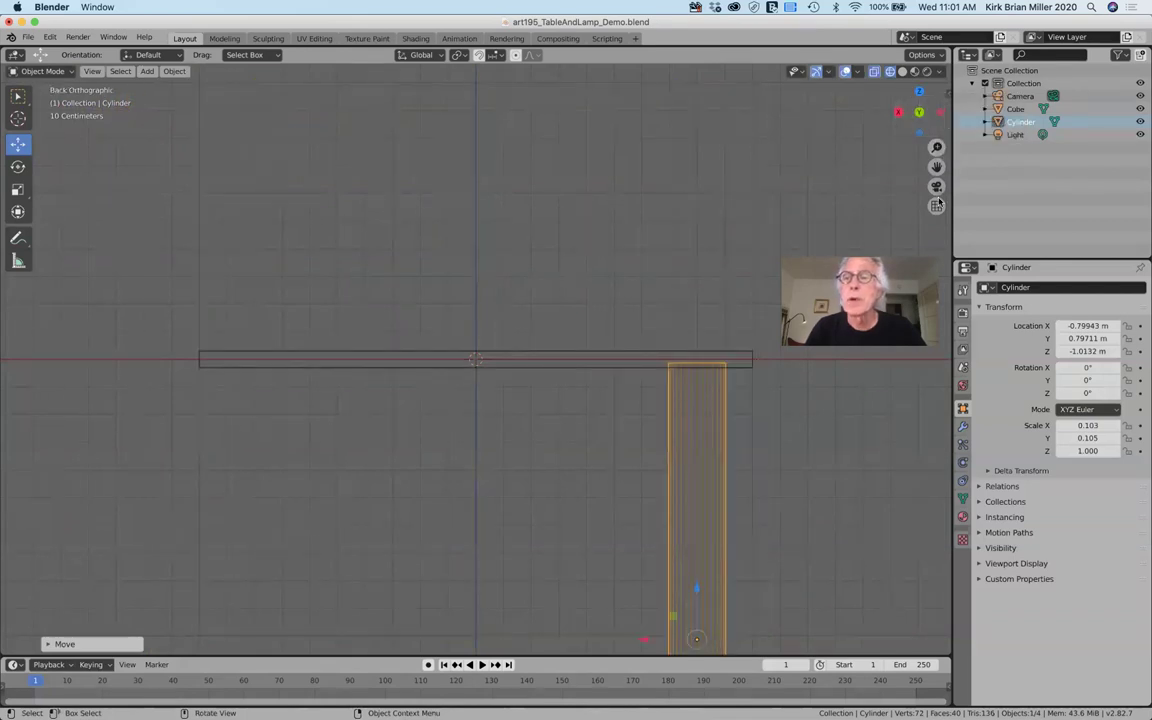
scroll(475, 360, down, 3)
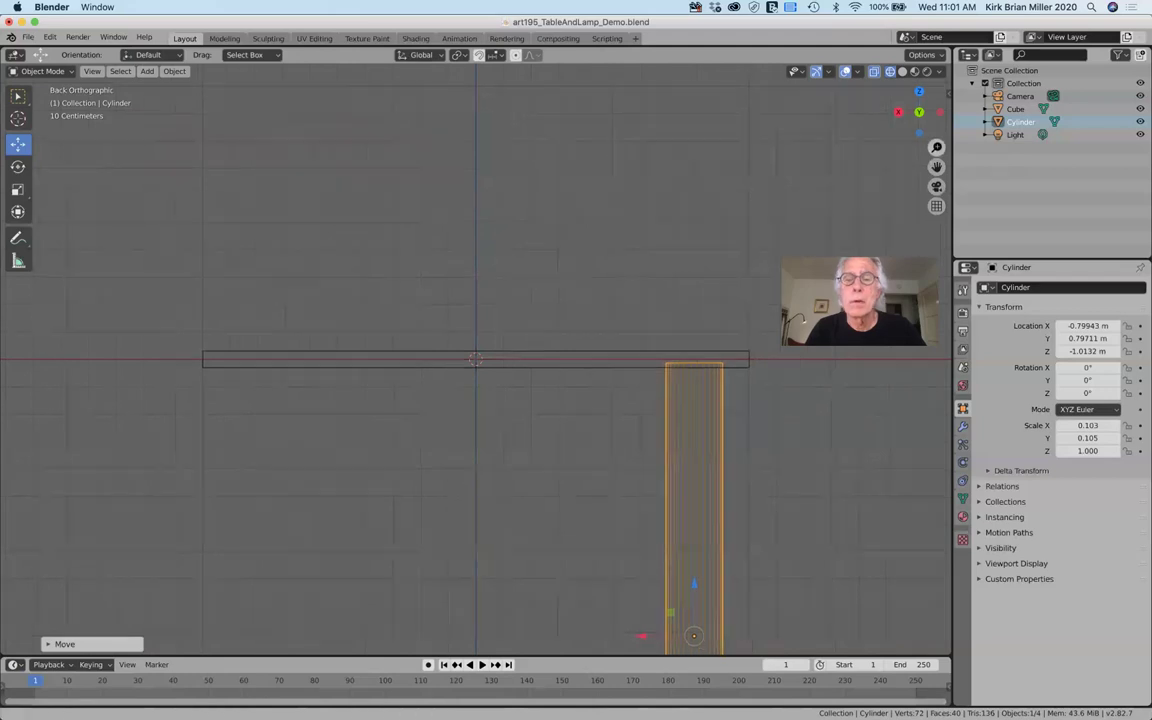
scroll(475, 360, down, 2)
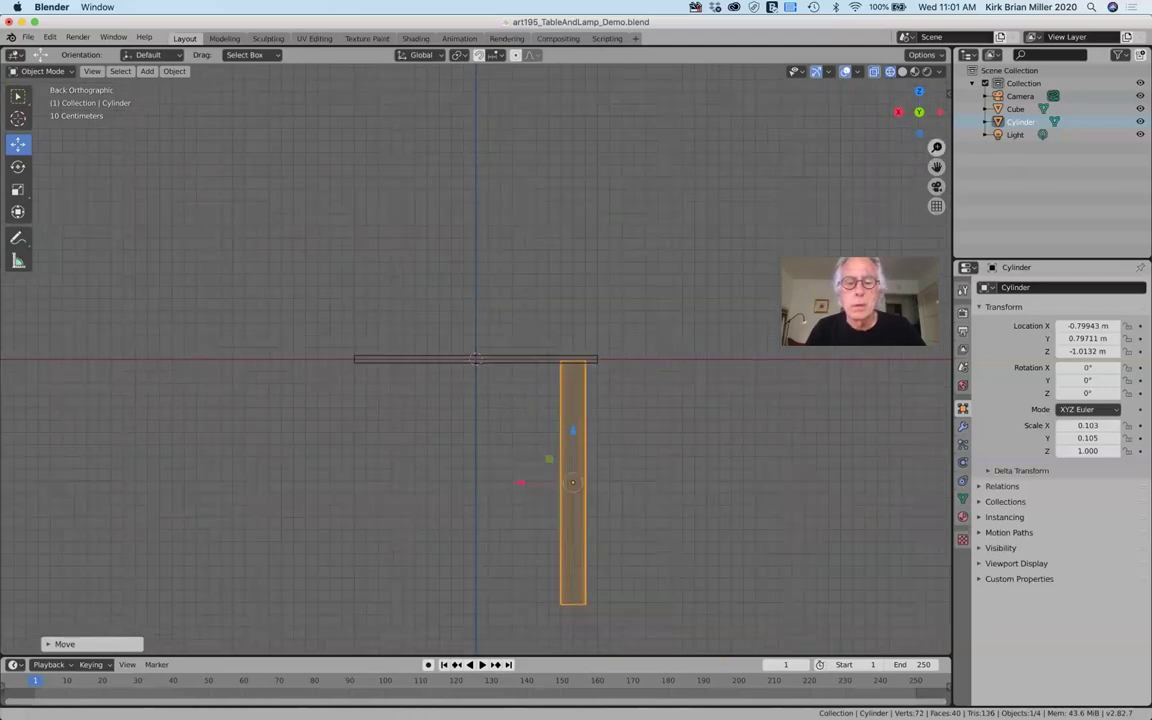
click(17, 189)
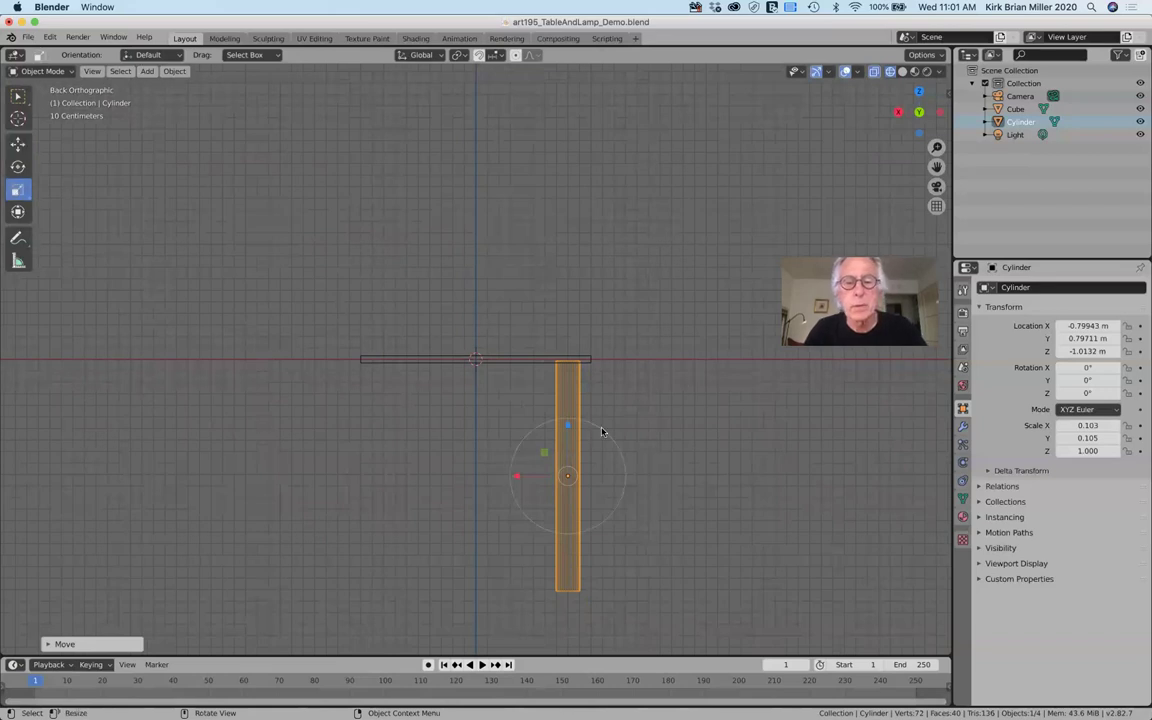
drag(566, 428, 566, 433)
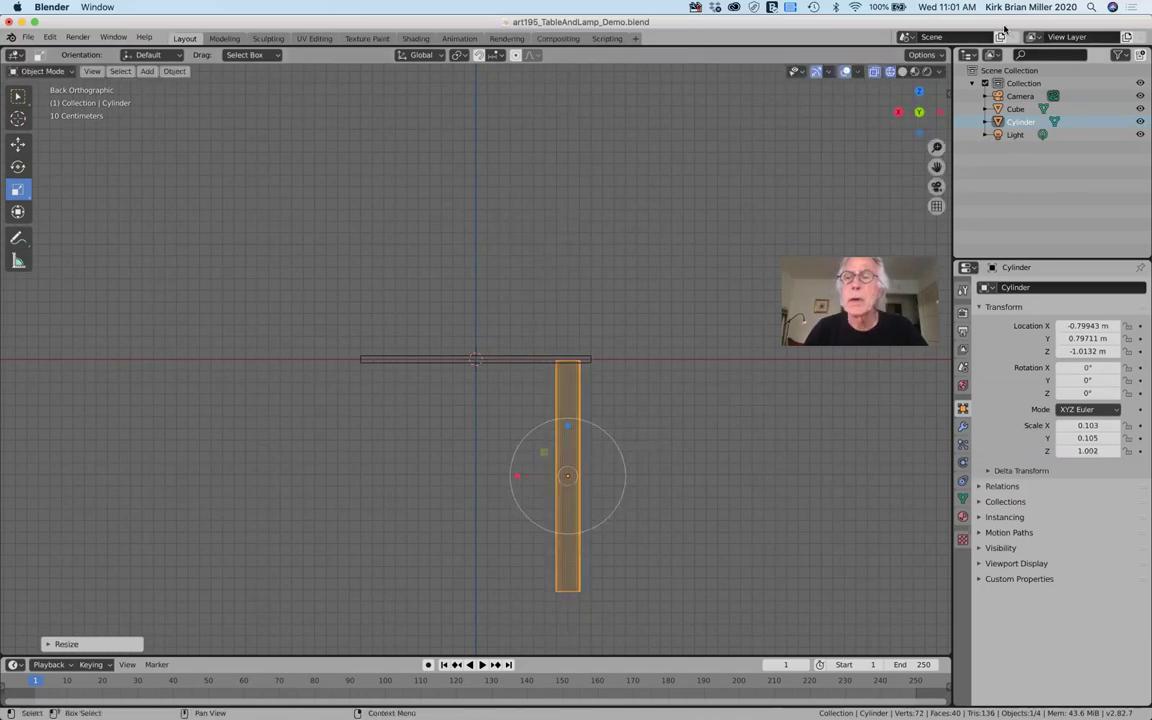
Copy the cylinder leg at the tabletop's negative-X, positive-Y corner, working in the top view.
click(919, 91)
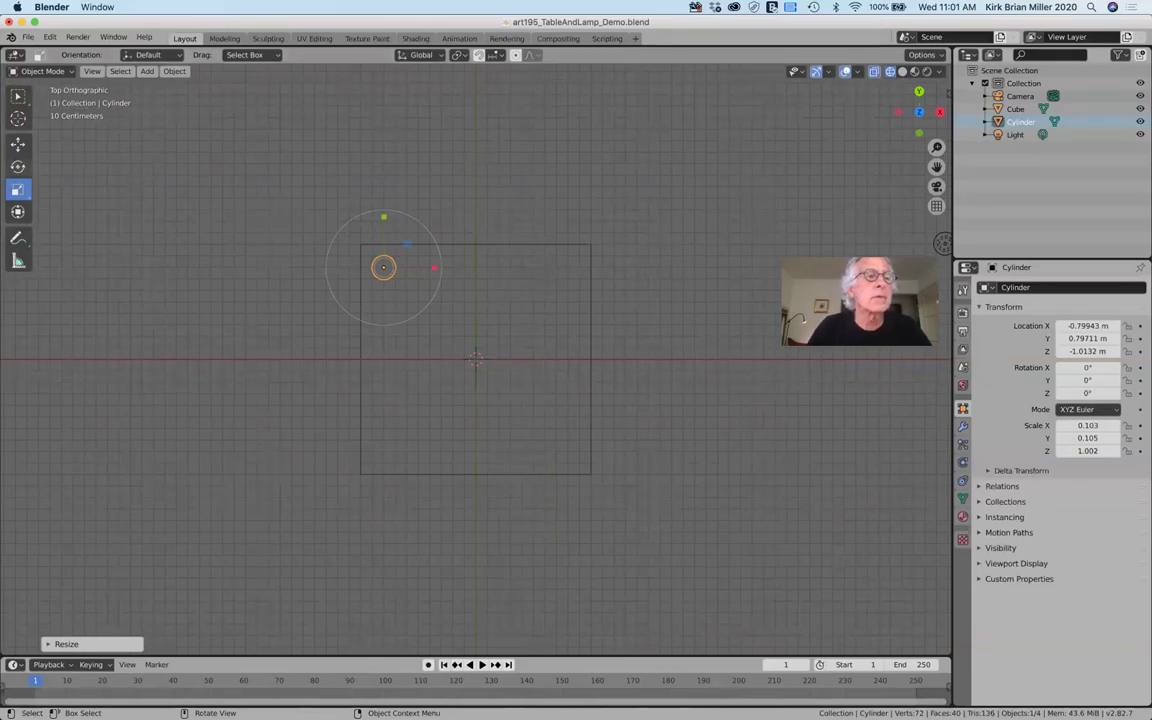
click(18, 143)
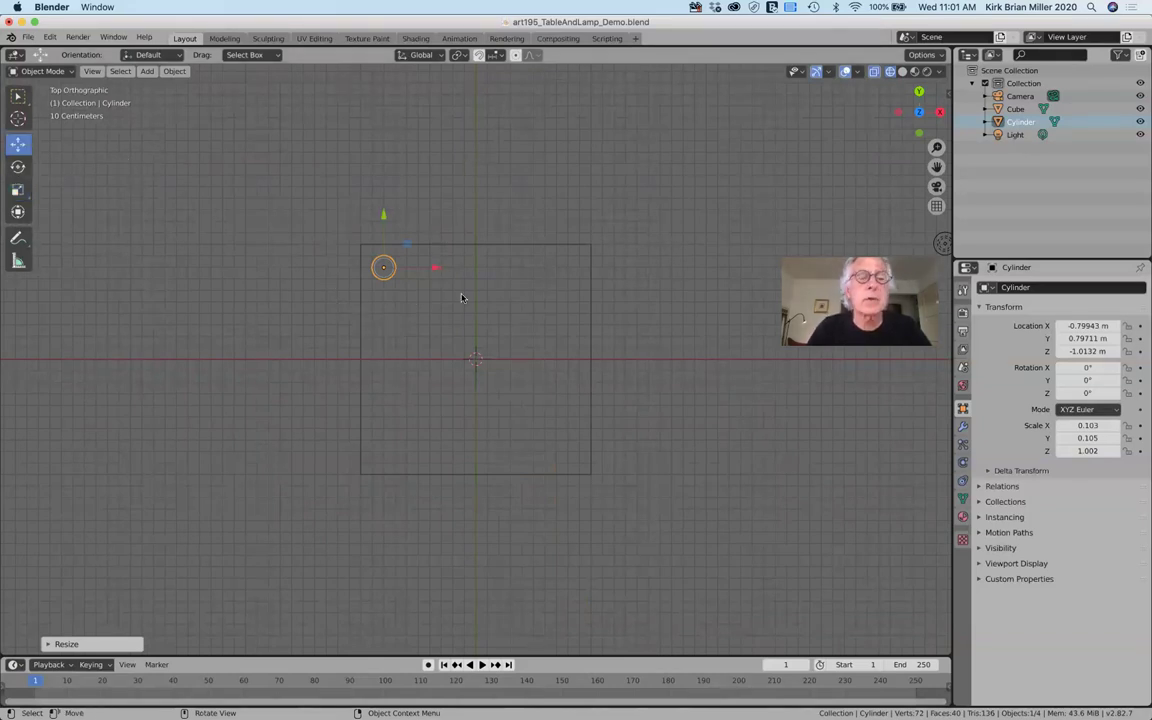
right_click(388, 268)
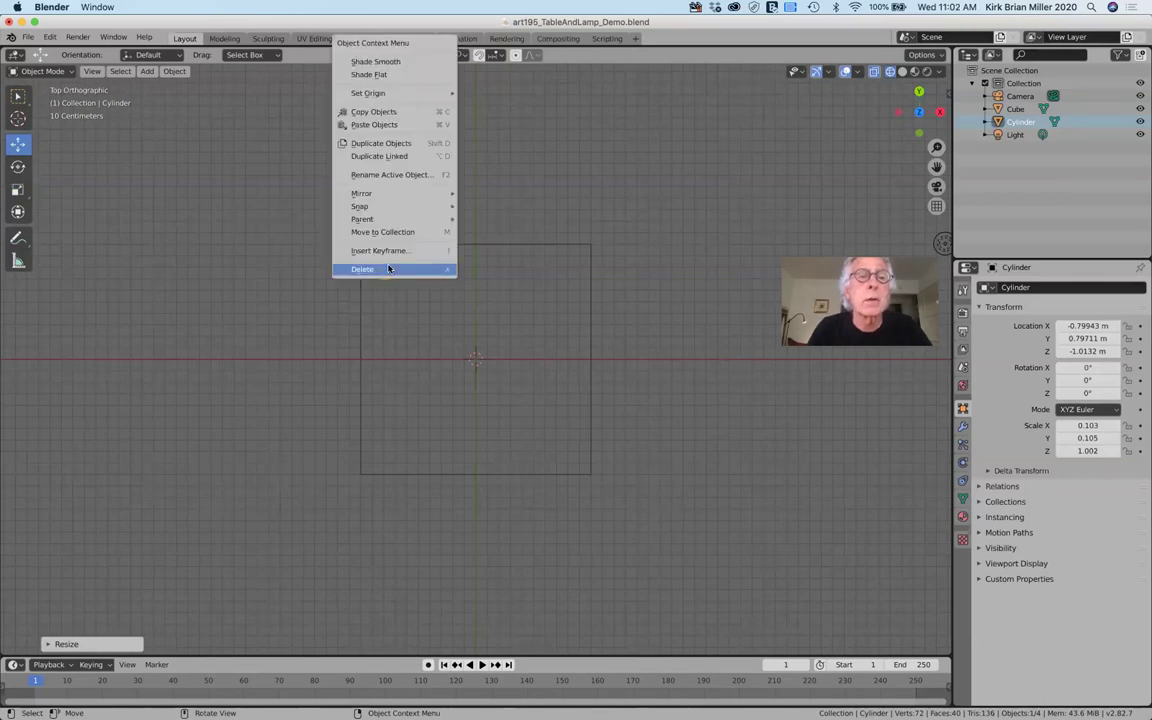
mouse_move(400, 221)
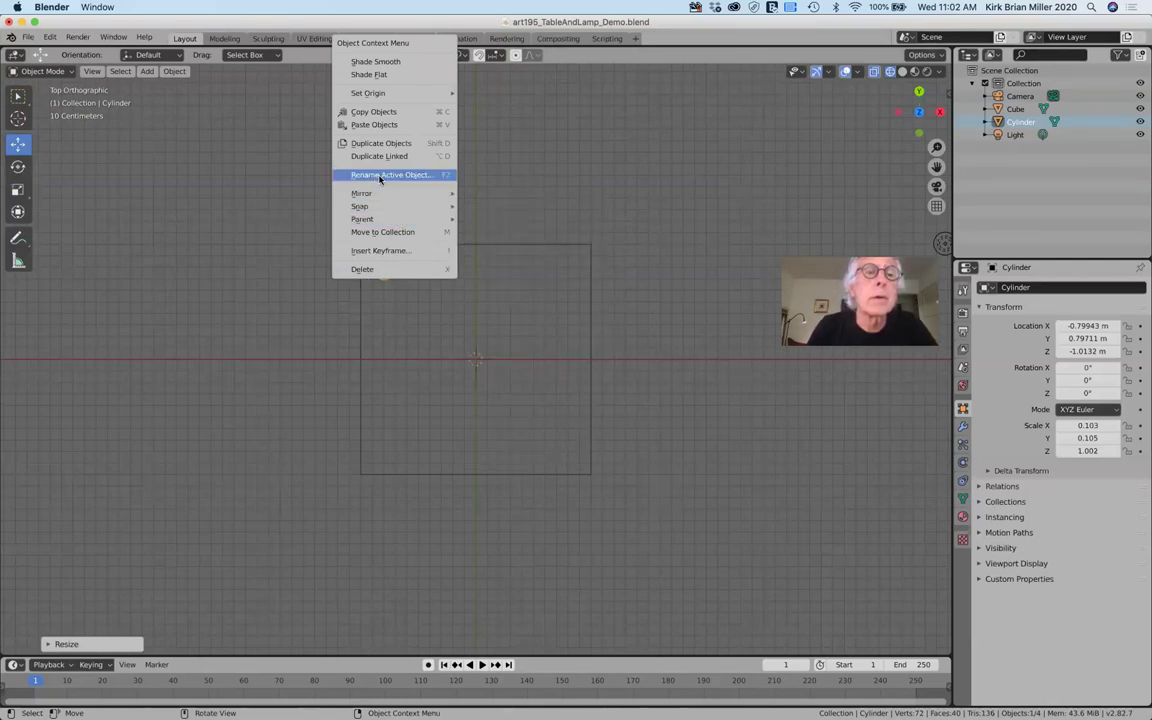
click(378, 112)
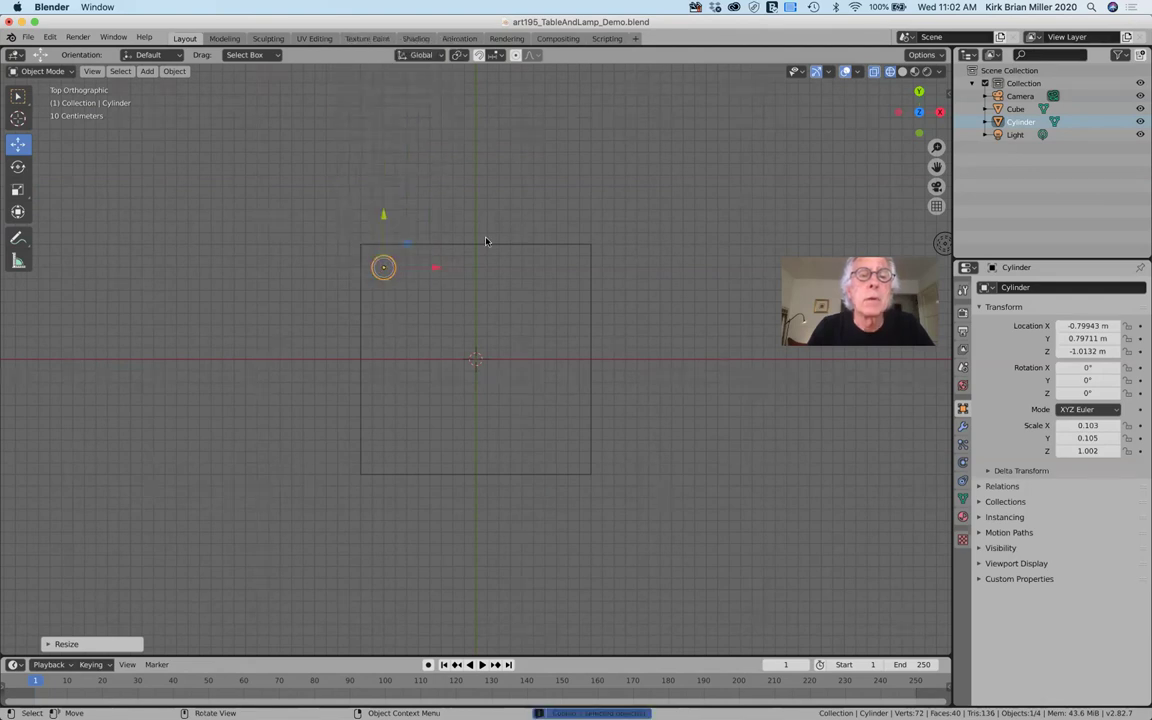
Paste a copy of the leg and move it about 1.6 m along X to the positive-X, positive-Y corner.
right_click(537, 273)
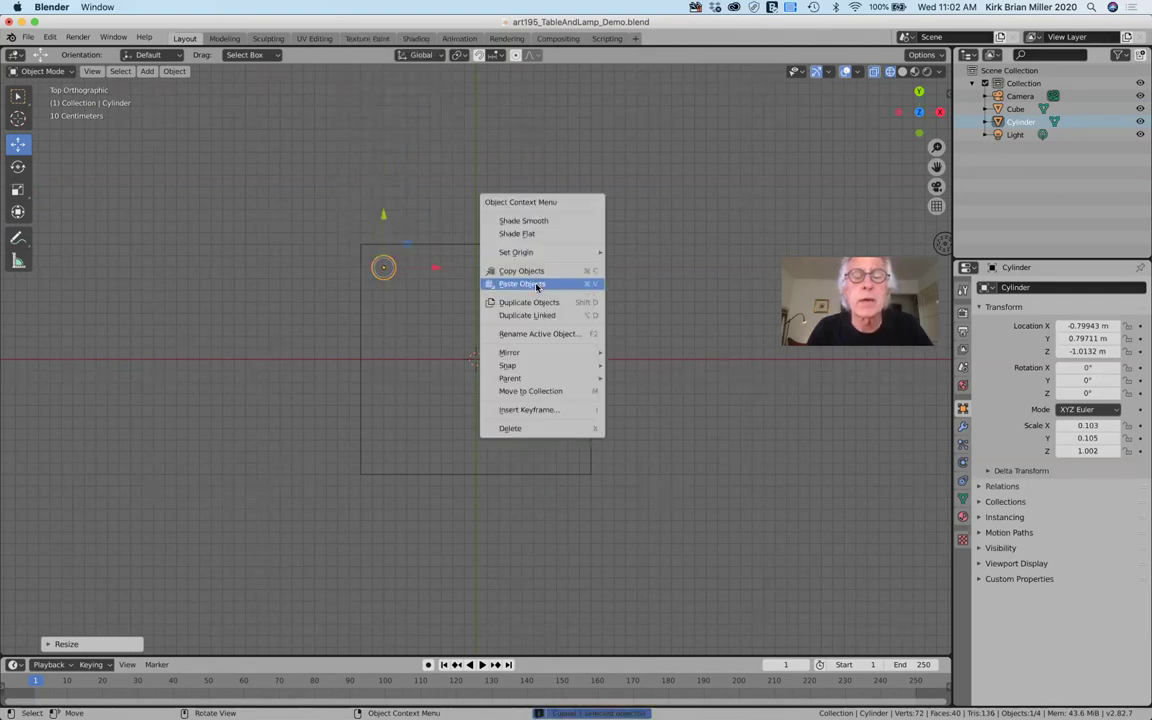
click(535, 284)
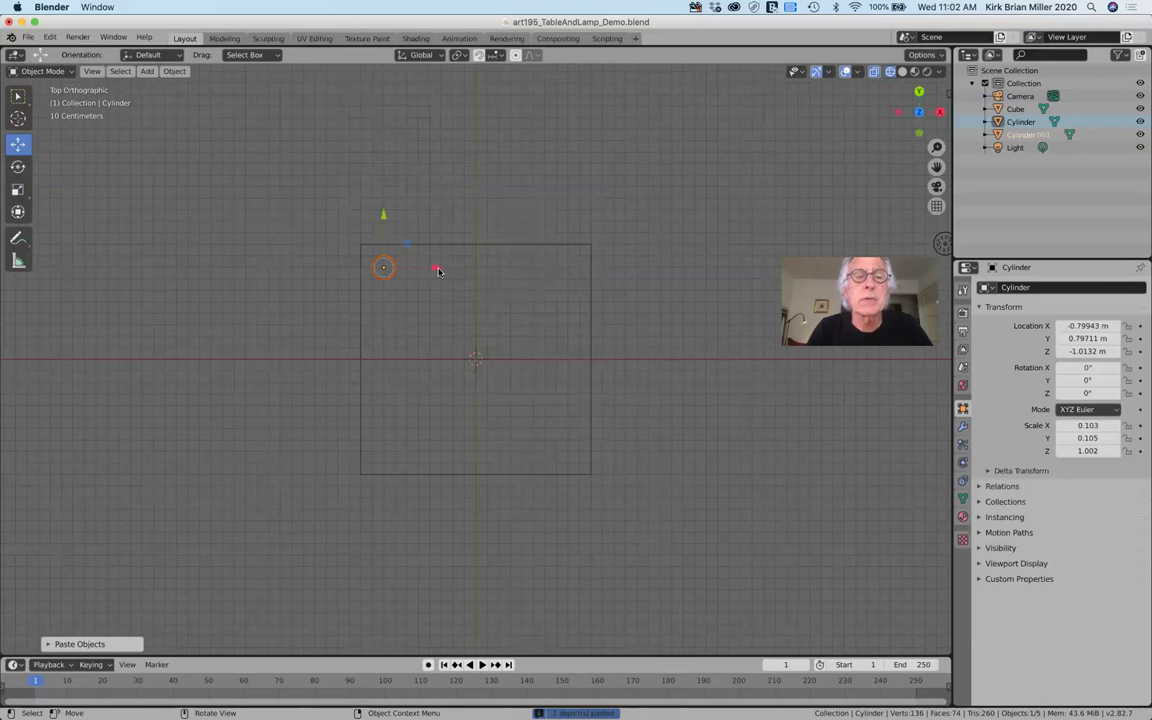
key(g)
key(x)
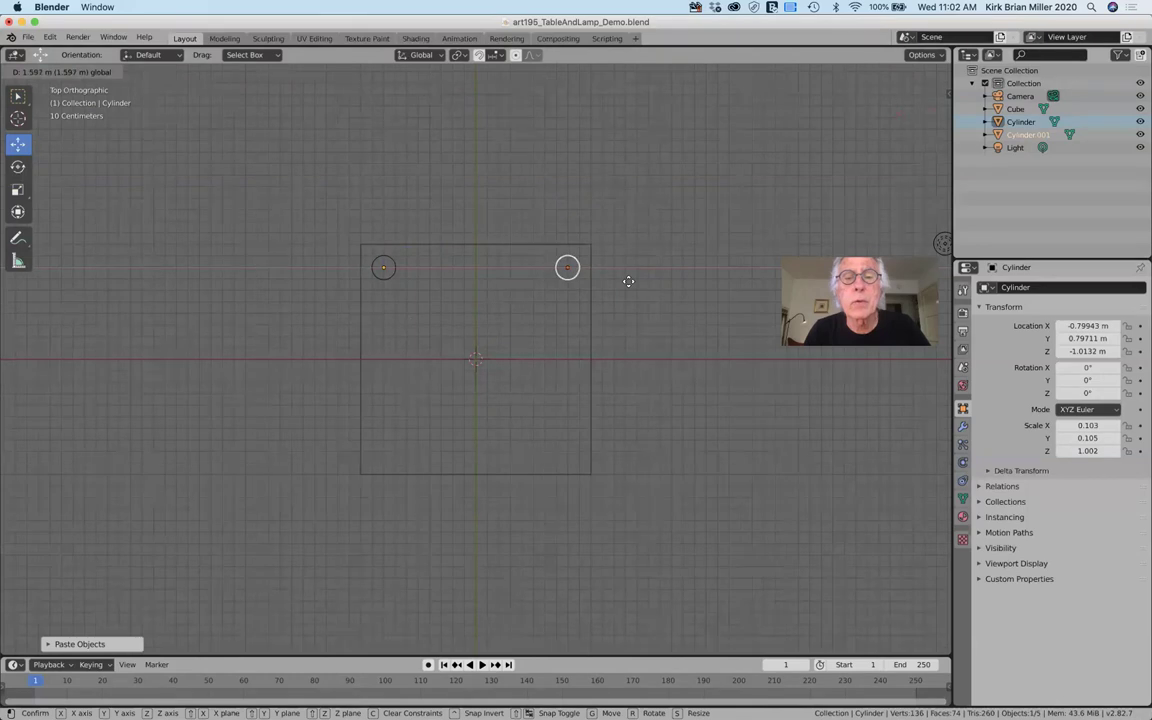
click(628, 281)
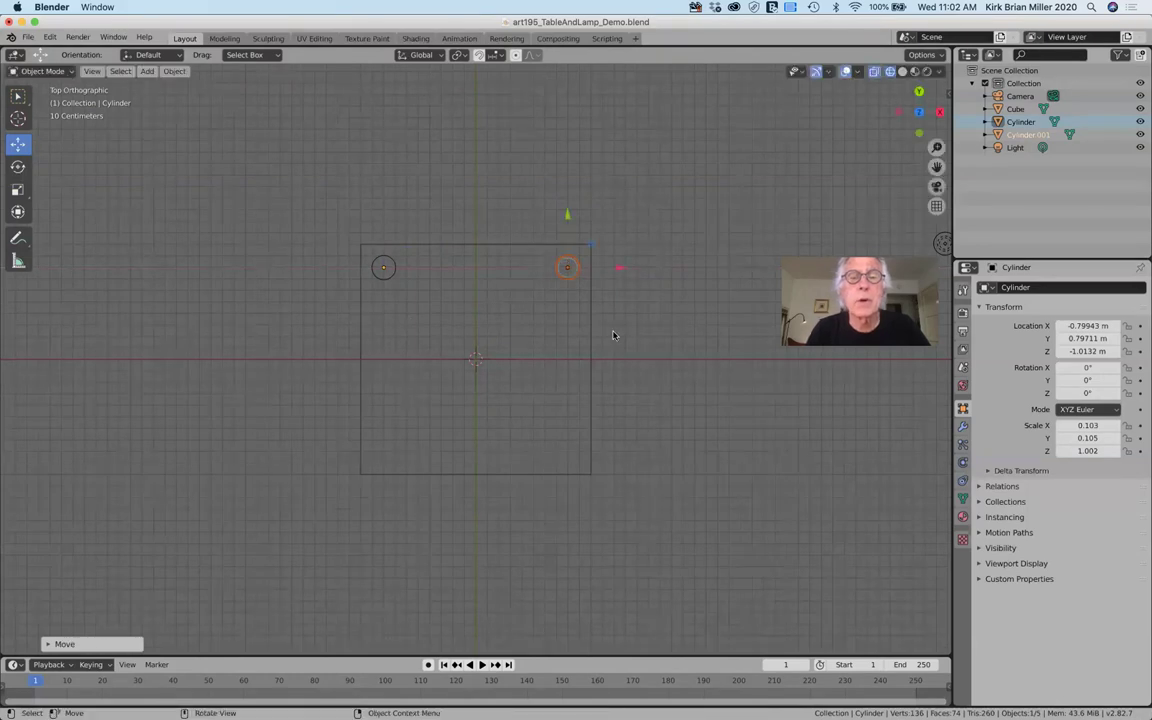
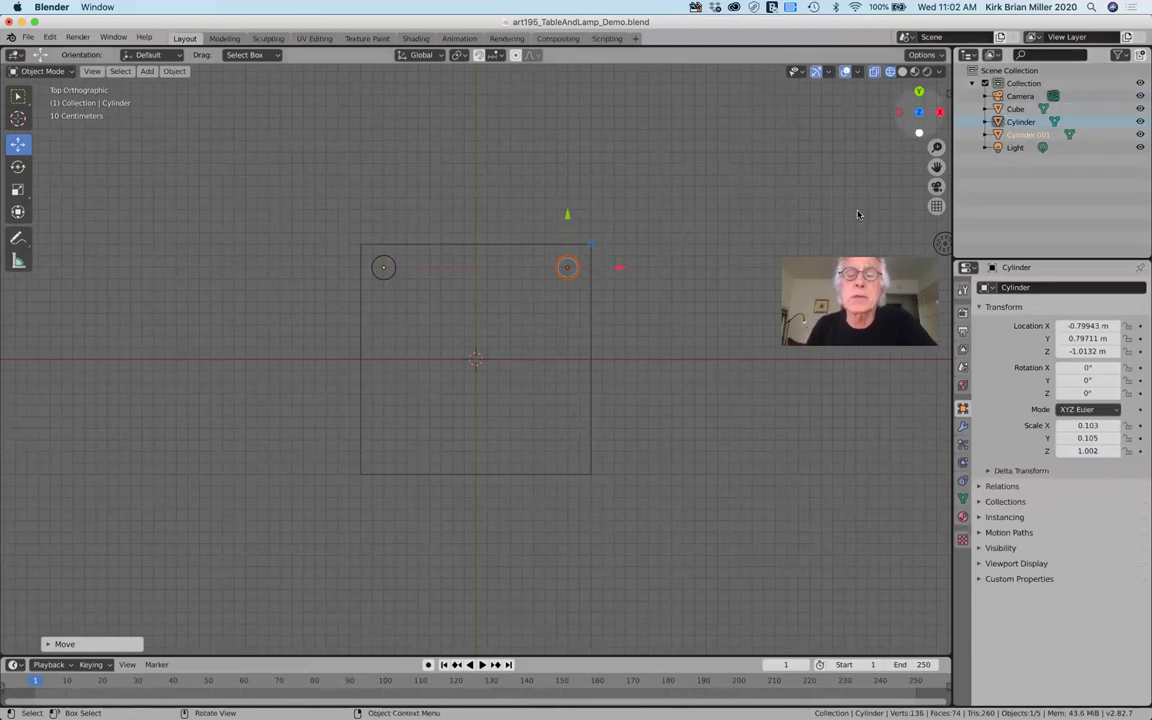
Paste another leg and move it to the positive-X, negative-Y corner, at about X 0.803 m and Y -0.8 m.
right_click(501, 404)
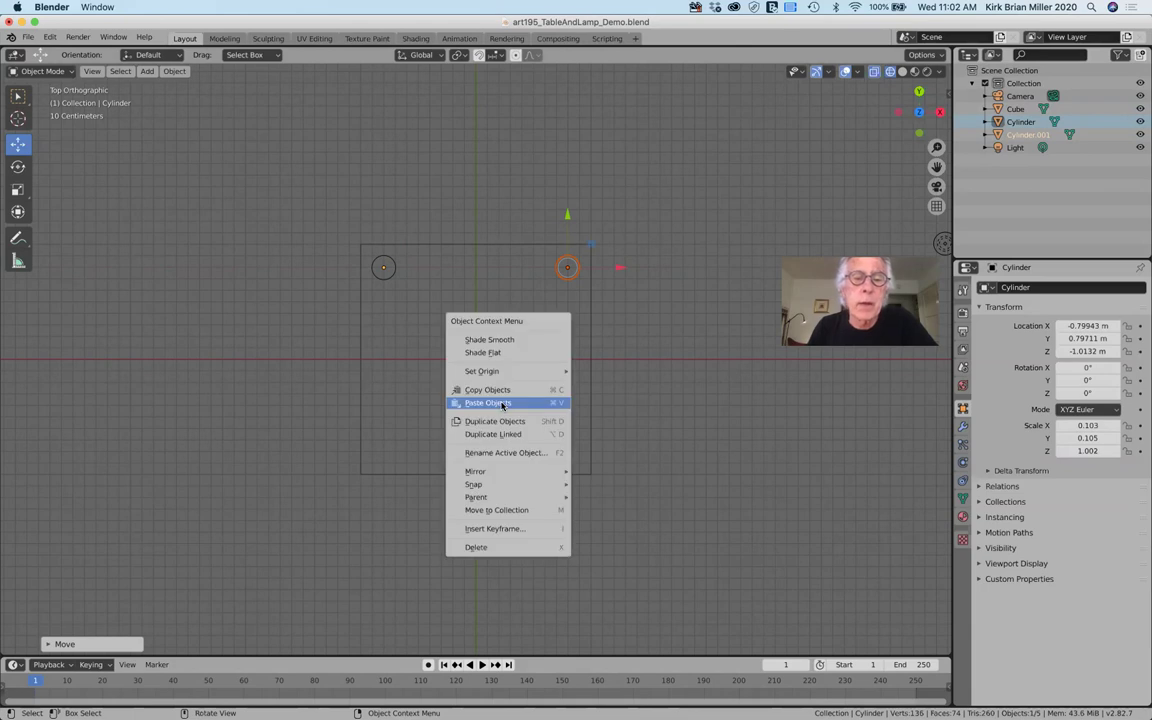
click(504, 403)
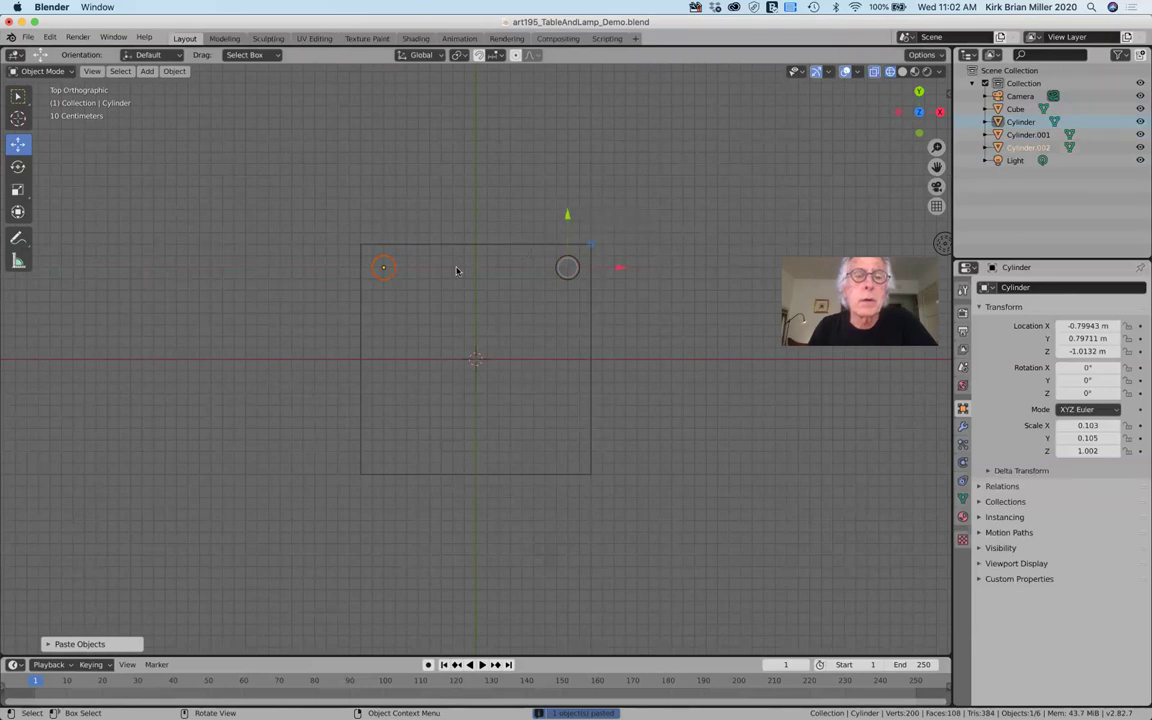
click(386, 268)
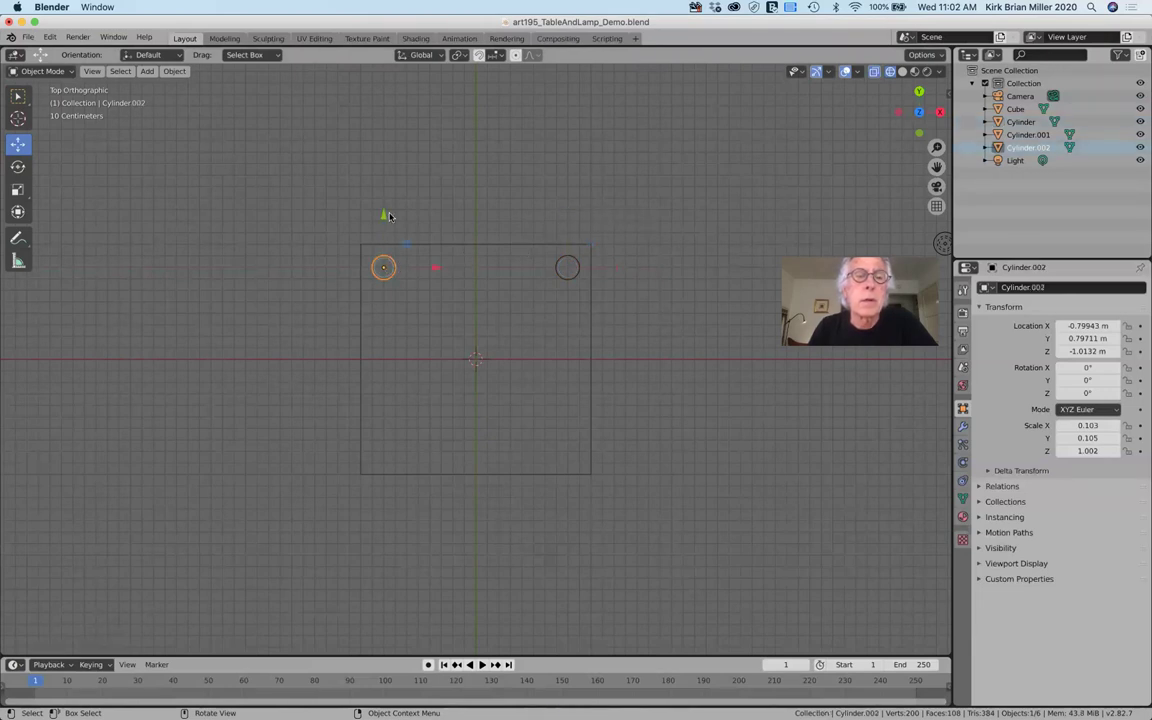
drag(442, 267, 483, 230)
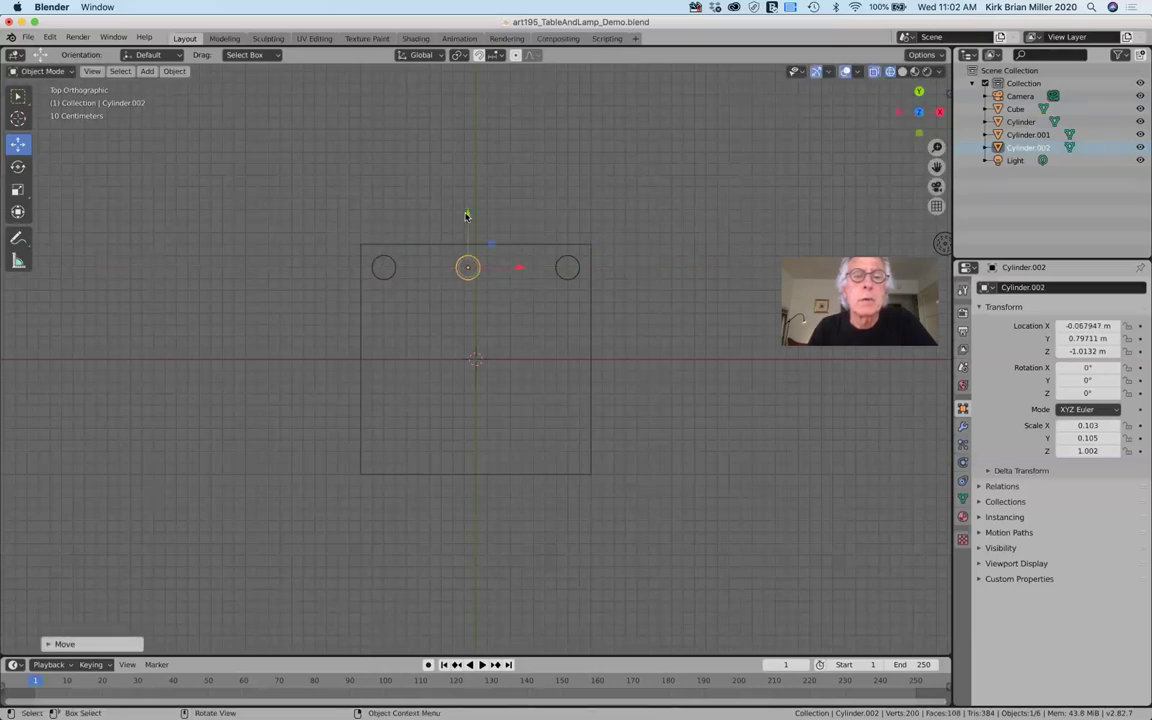
key(g)
key(y)
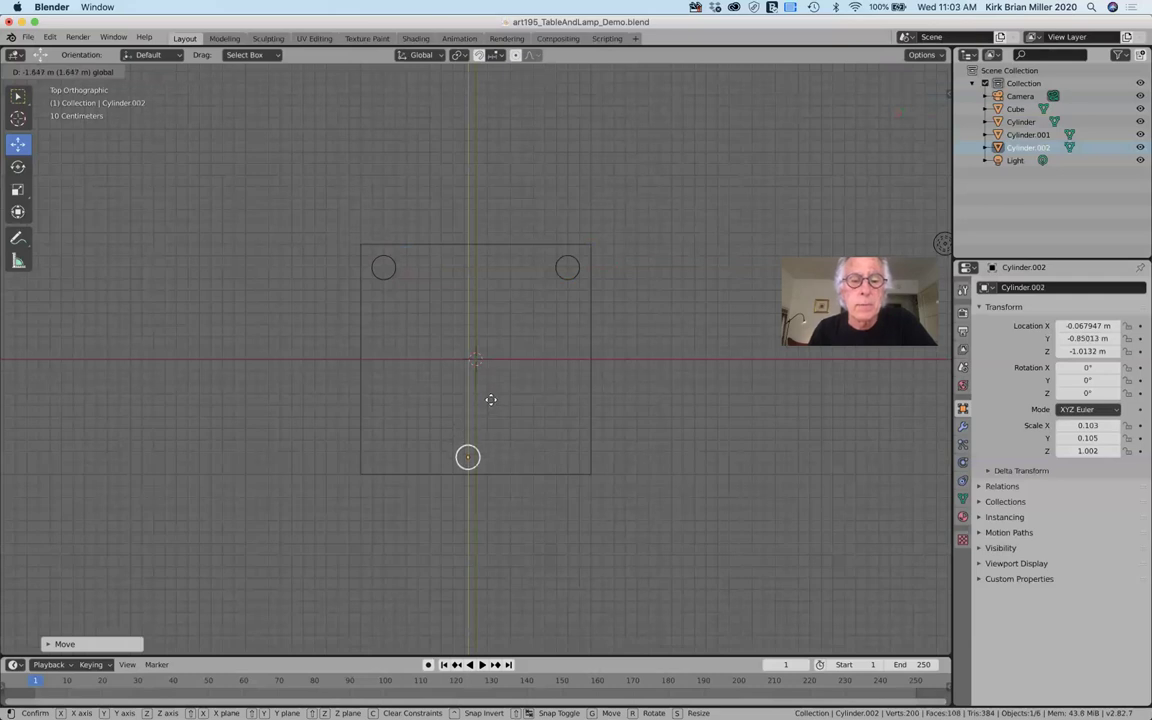
click(533, 462)
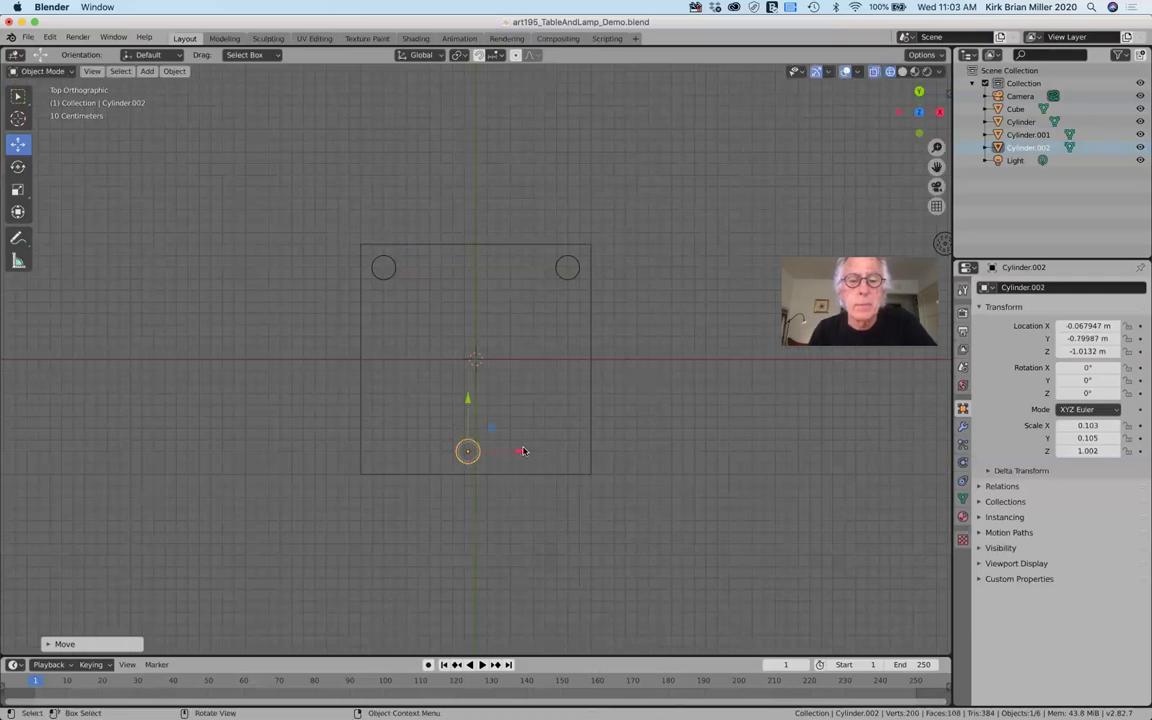
drag(520, 452, 621, 458)
click(469, 427)
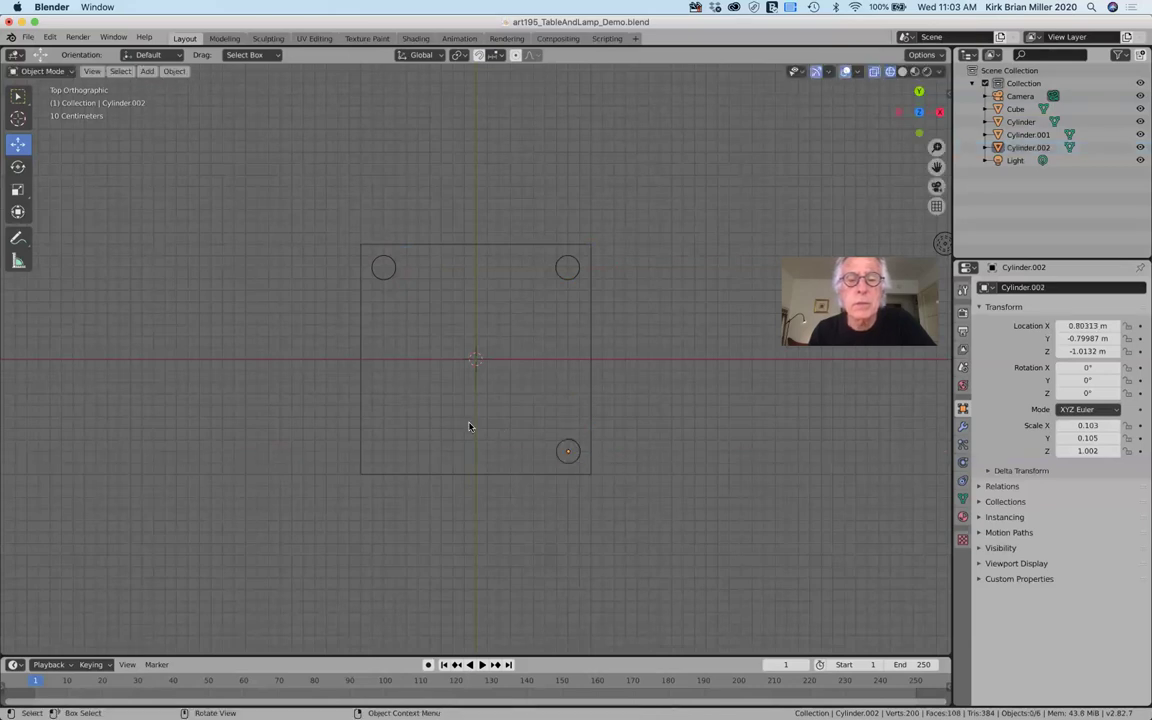
Paste one more leg and move it along Y to about -0.8 m, into the negative-X, negative-Y corner.
right_click(449, 421)
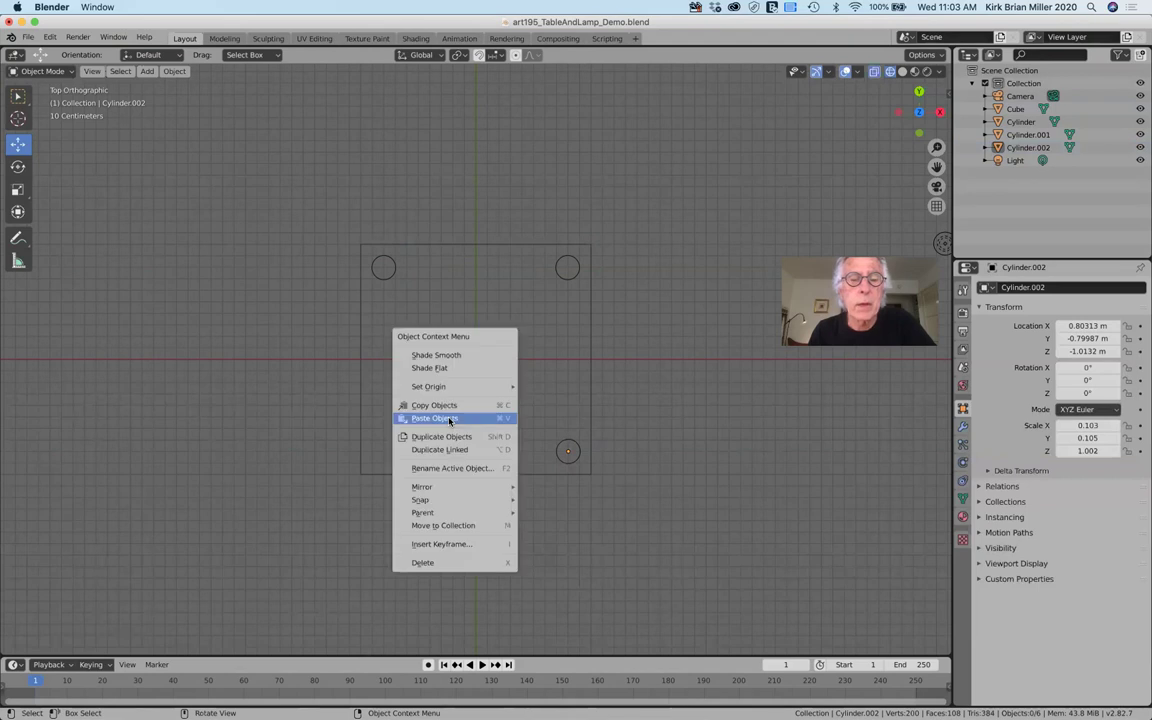
click(449, 419)
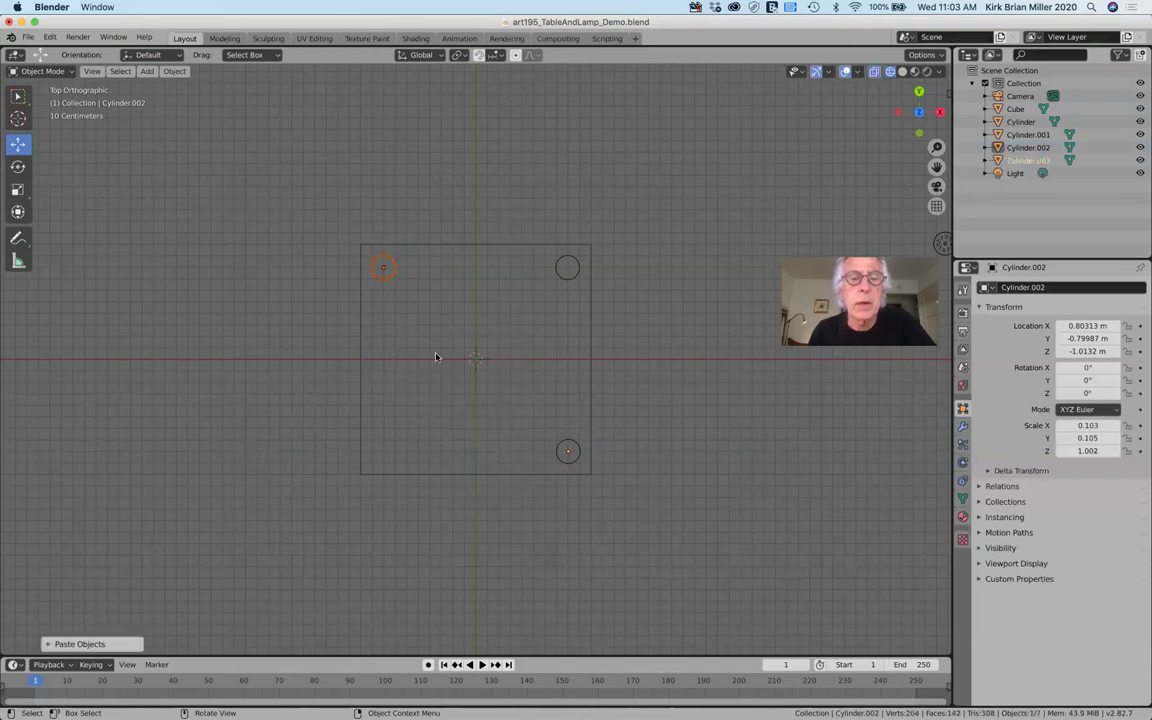
click(388, 272)
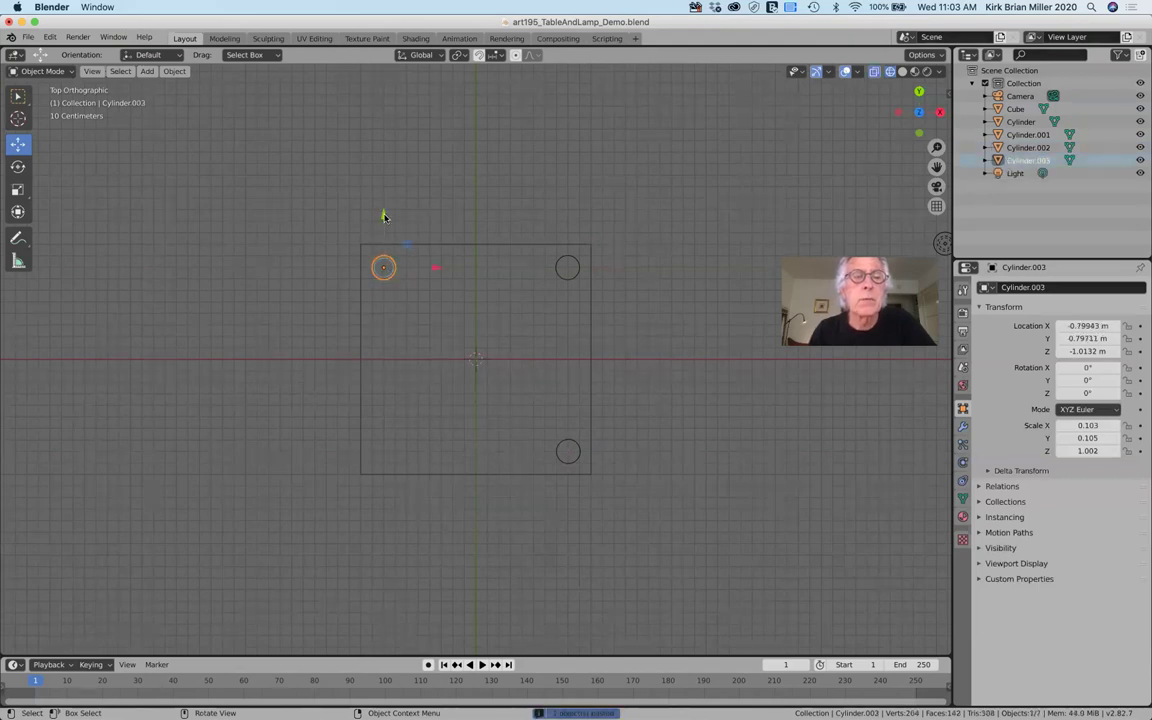
key(g)
key(y)
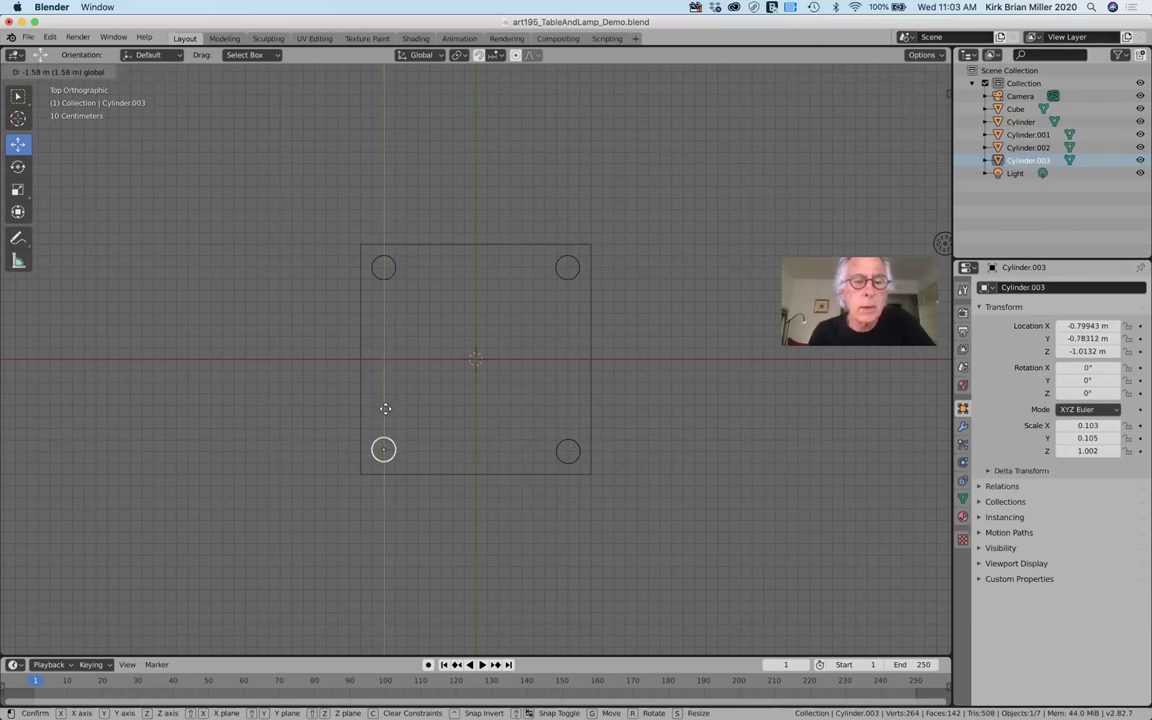
click(385, 411)
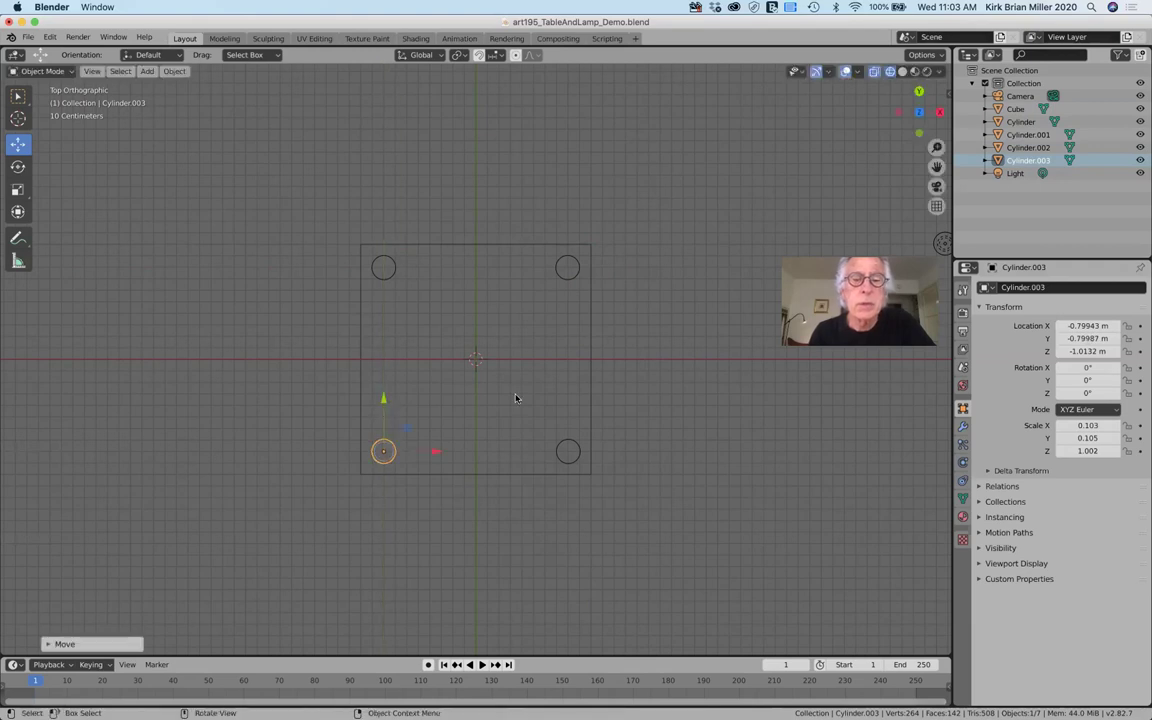
click(513, 395)
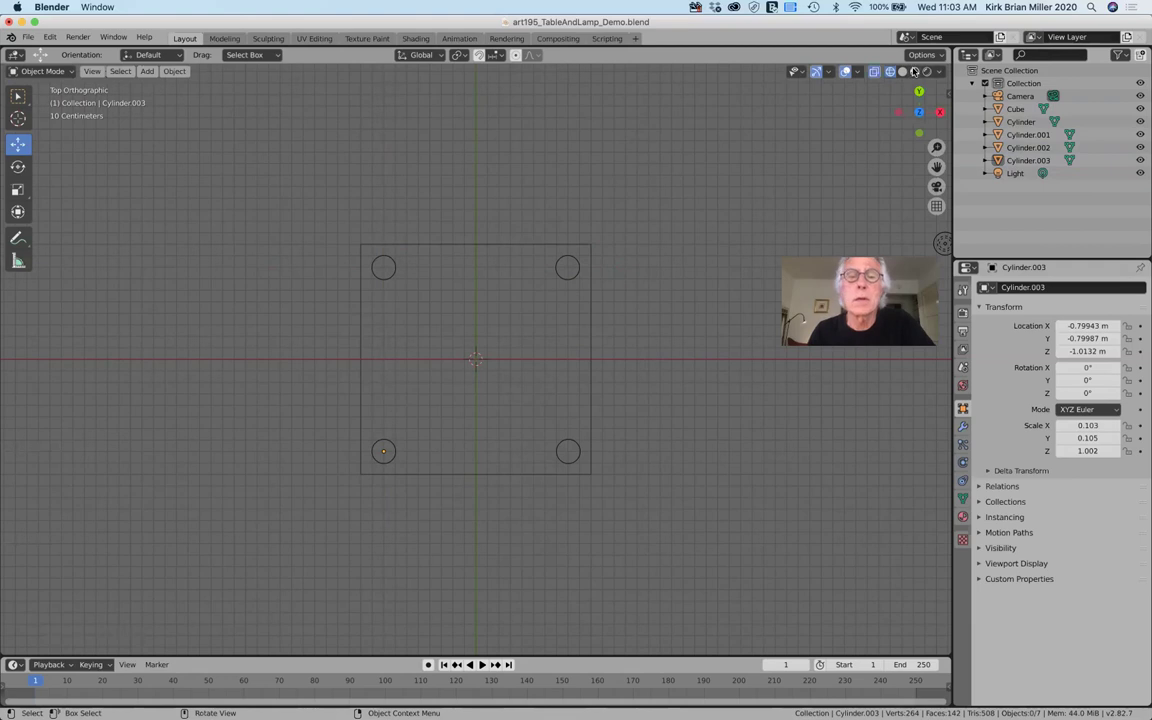
Display the whole table in Material Preview shading from an angled perspective view.
click(913, 71)
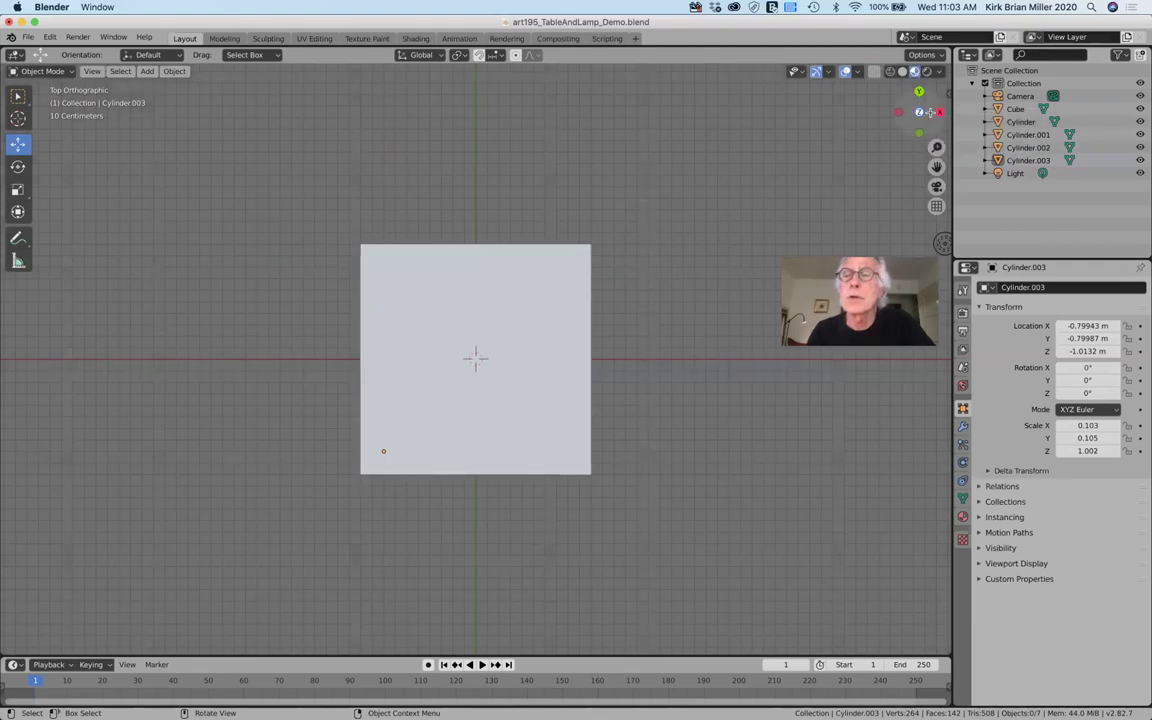
drag(945, 112, 880, 210)
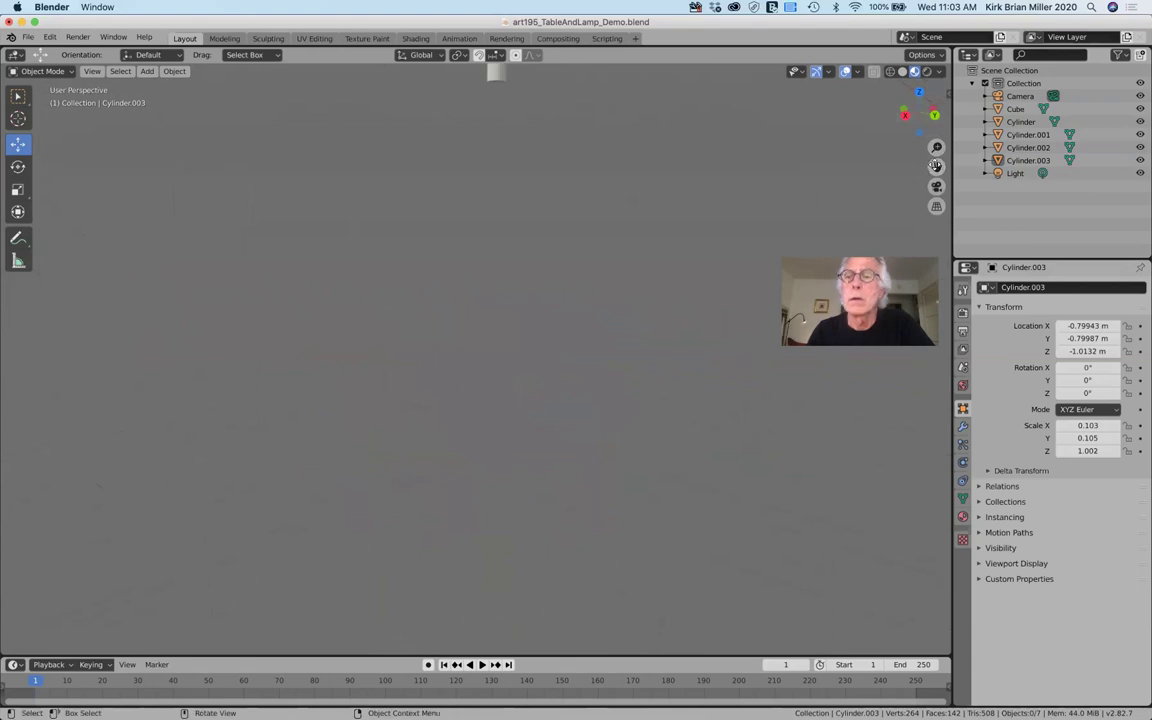
drag(936, 166, 930, 505)
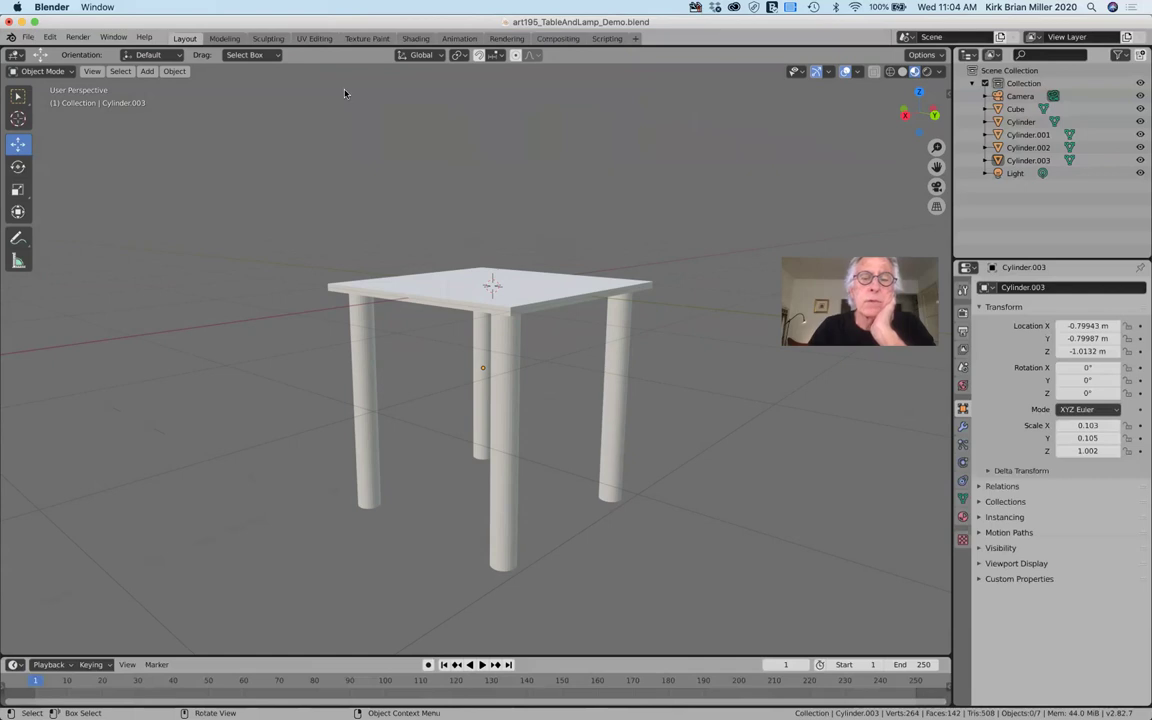
Add a second material slot to the tabletop cube and create a new material in it.
click(549, 294)
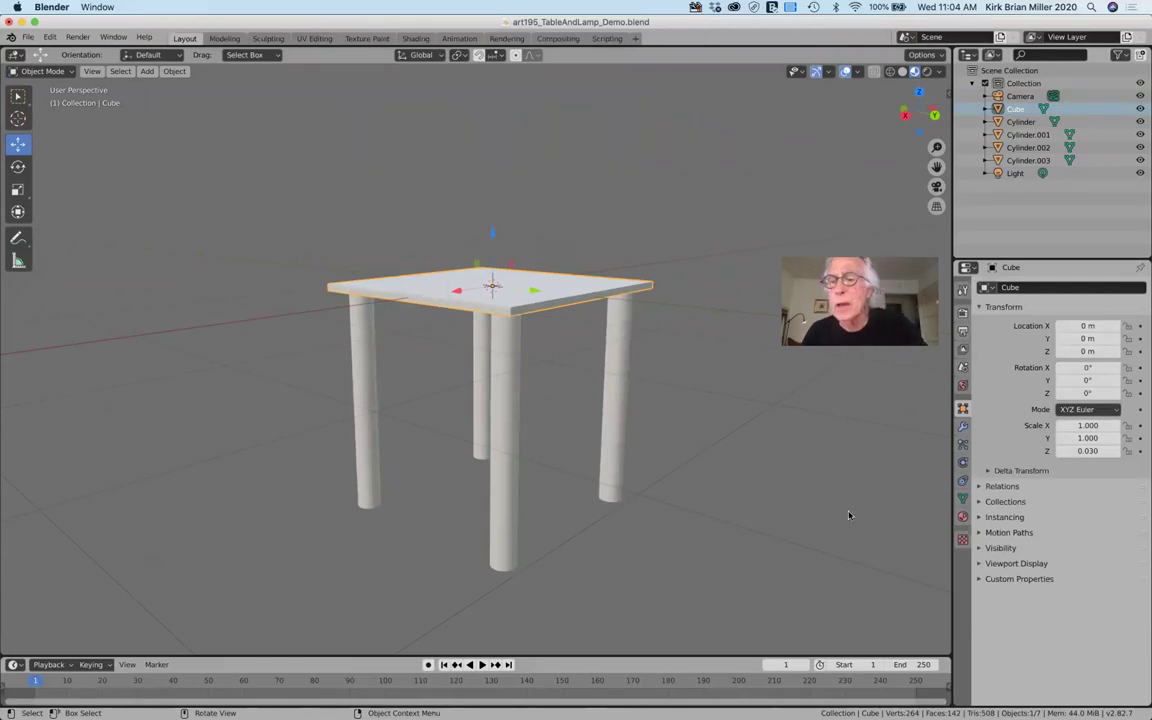
click(962, 517)
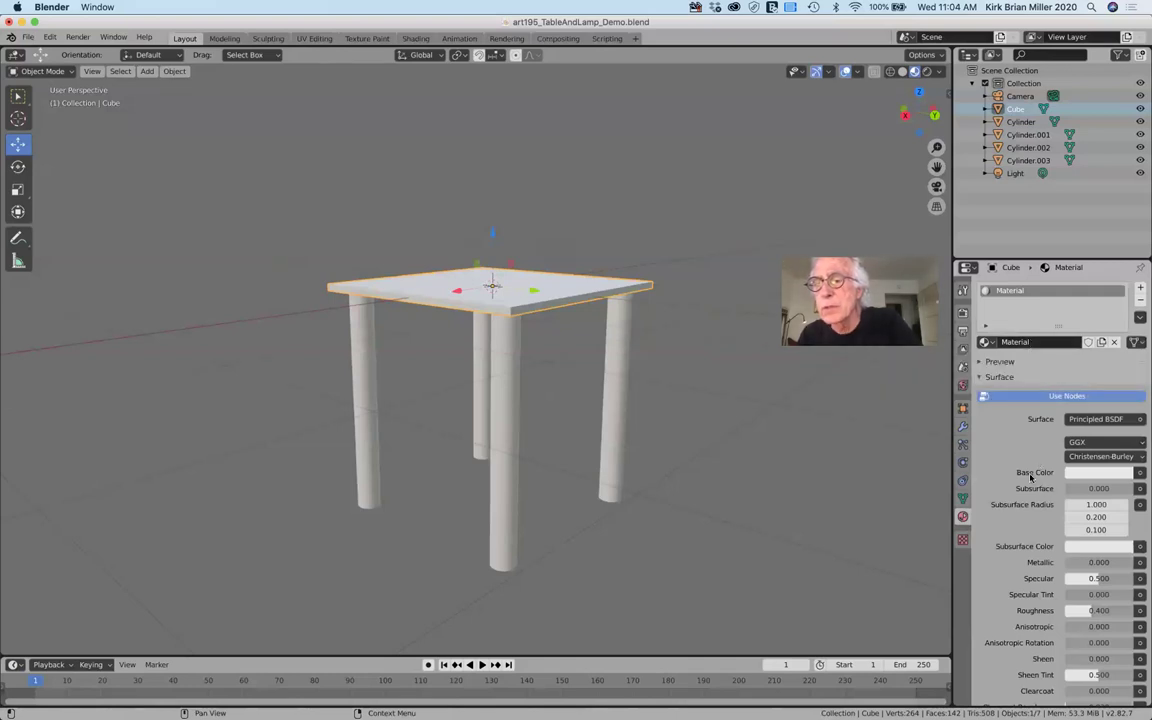
click(1049, 345)
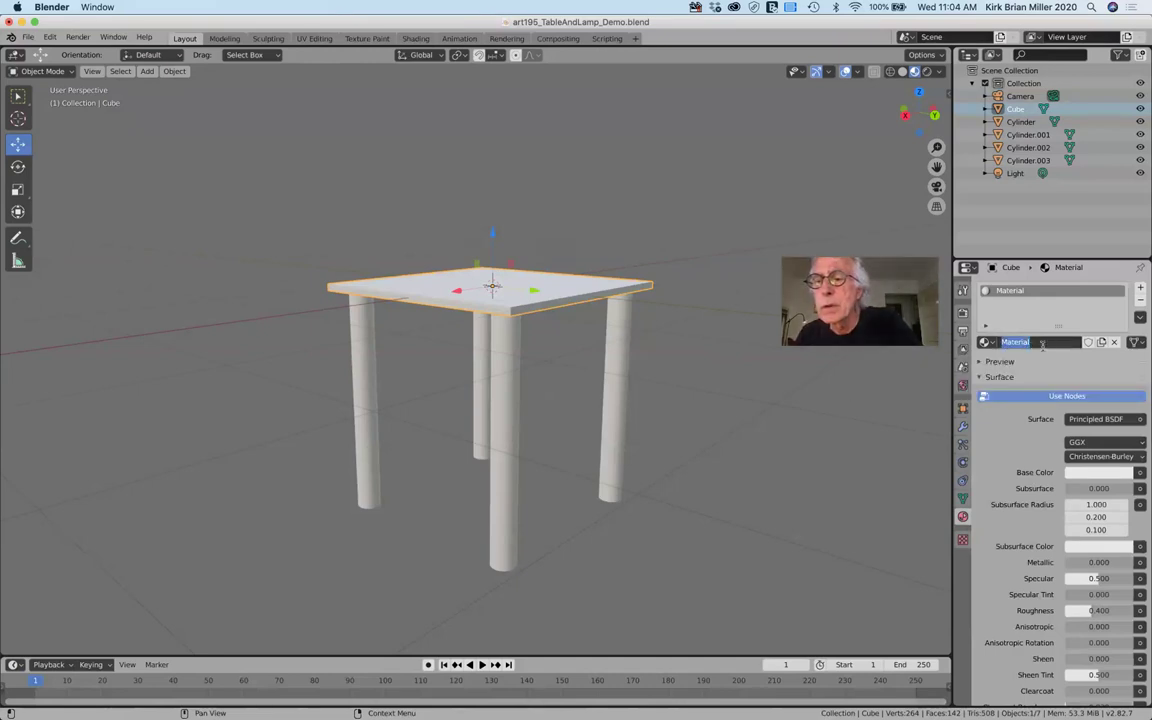
click(986, 342)
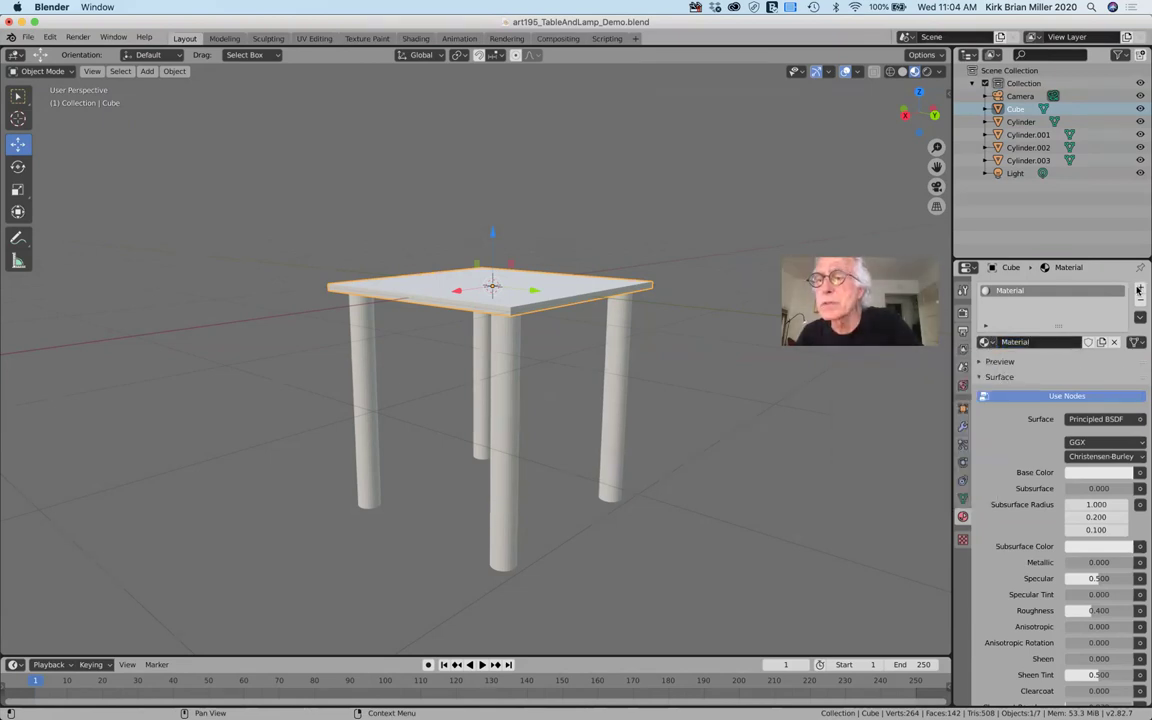
click(1139, 290)
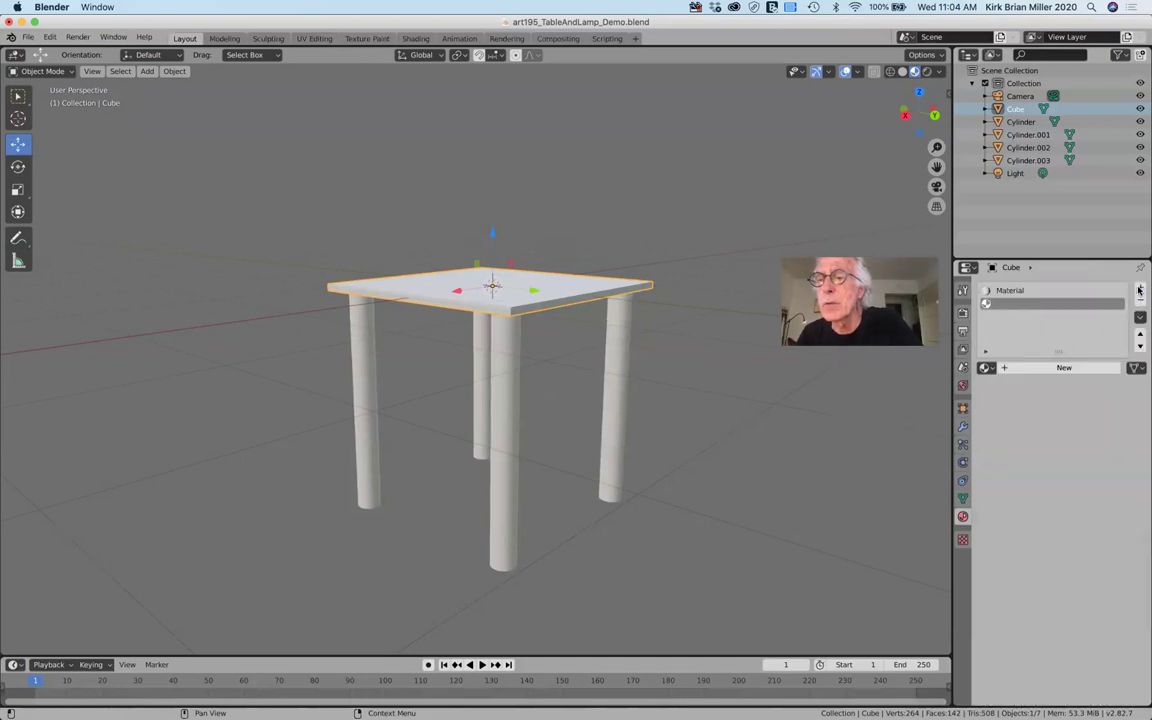
click(987, 367)
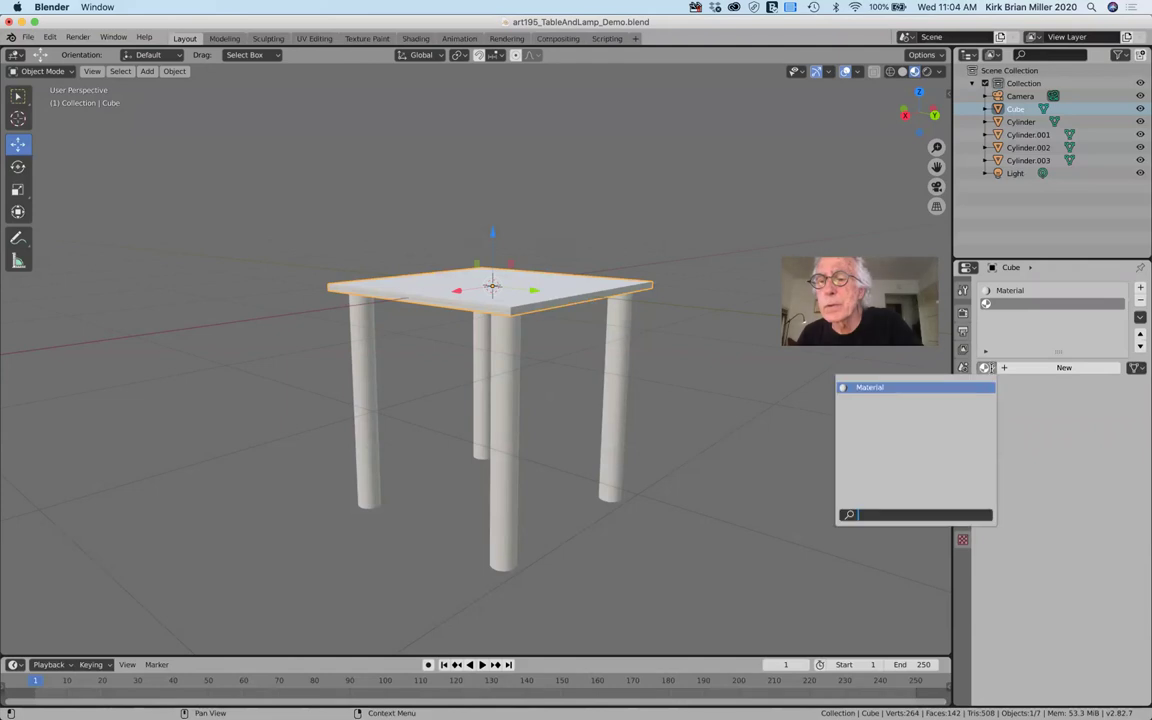
click(1108, 368)
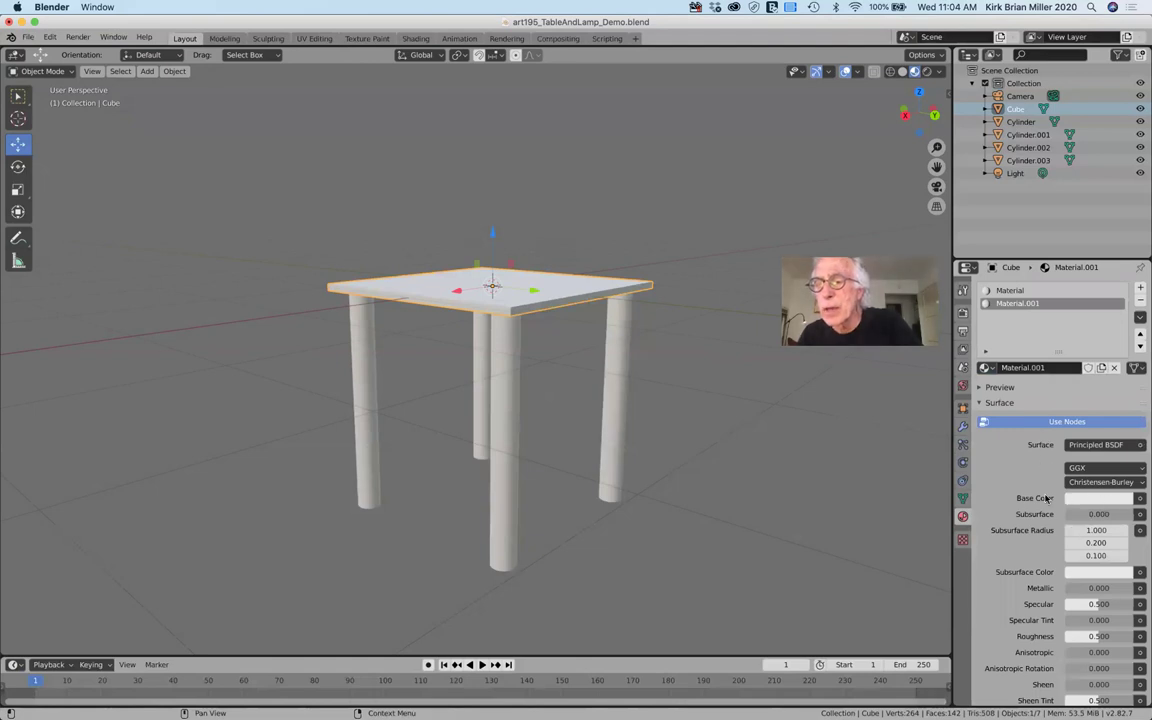
Set the base color of the tabletop's new second material to a medium blue.
click(1124, 499)
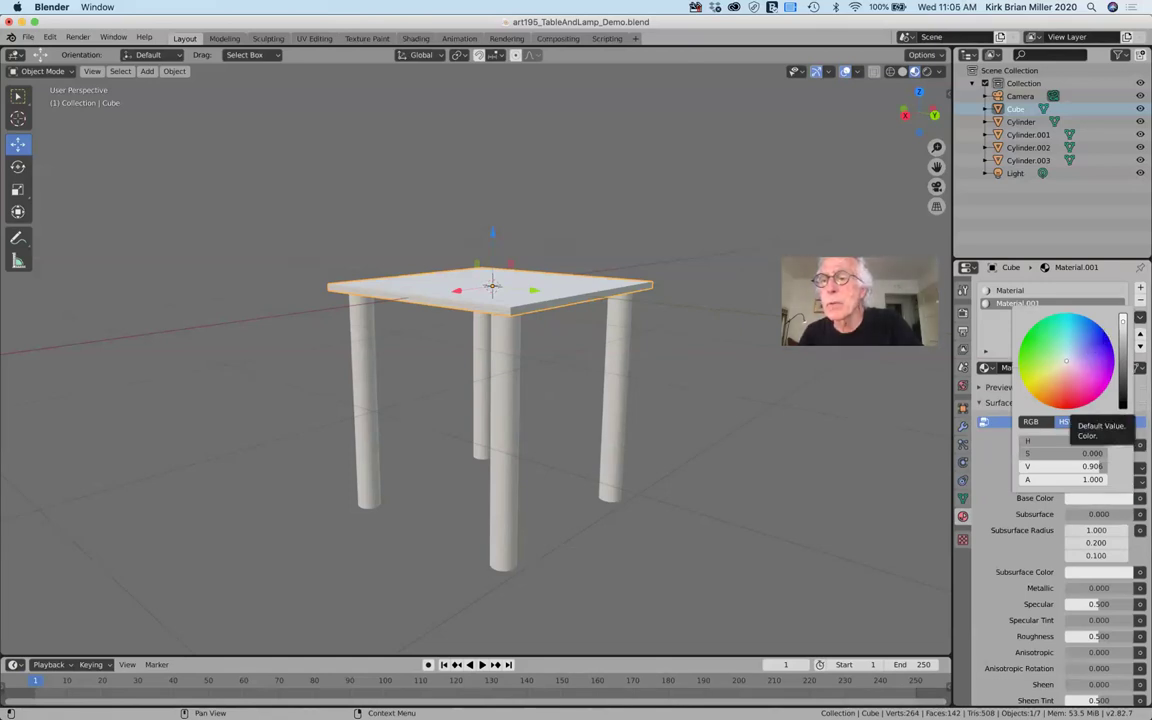
click(1088, 343)
click(1033, 422)
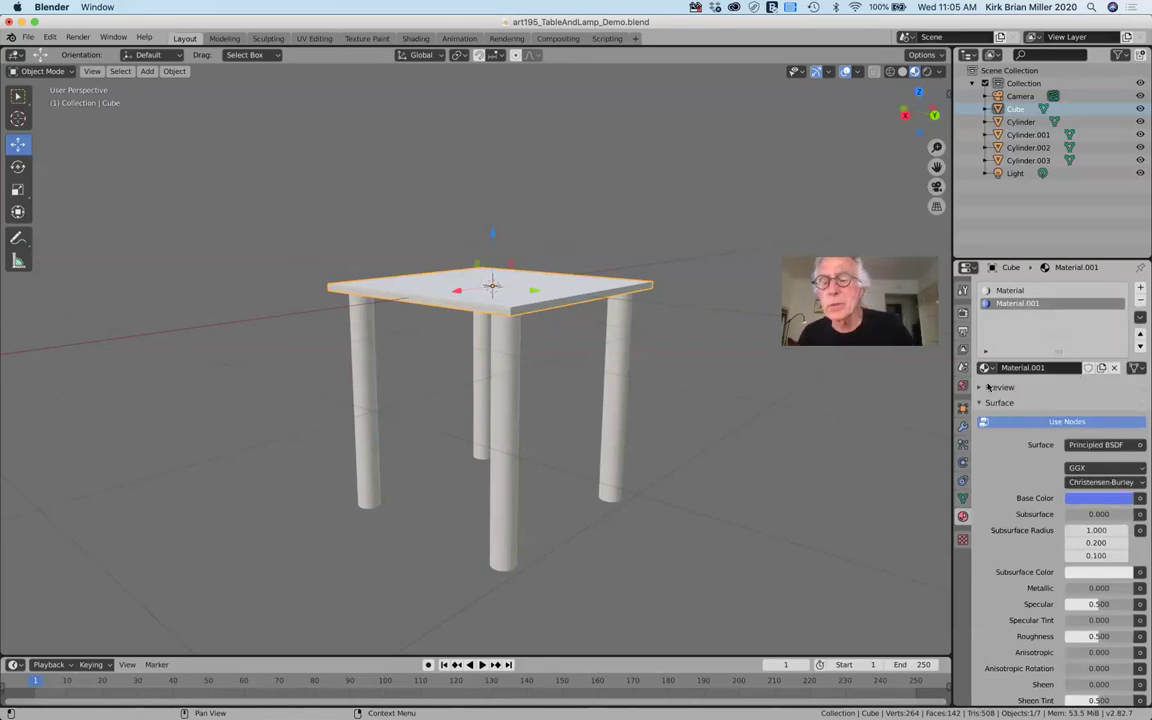
Compare the table's appearance in Rendered, Solid and Material Preview shading, ending in Material Preview.
click(896, 427)
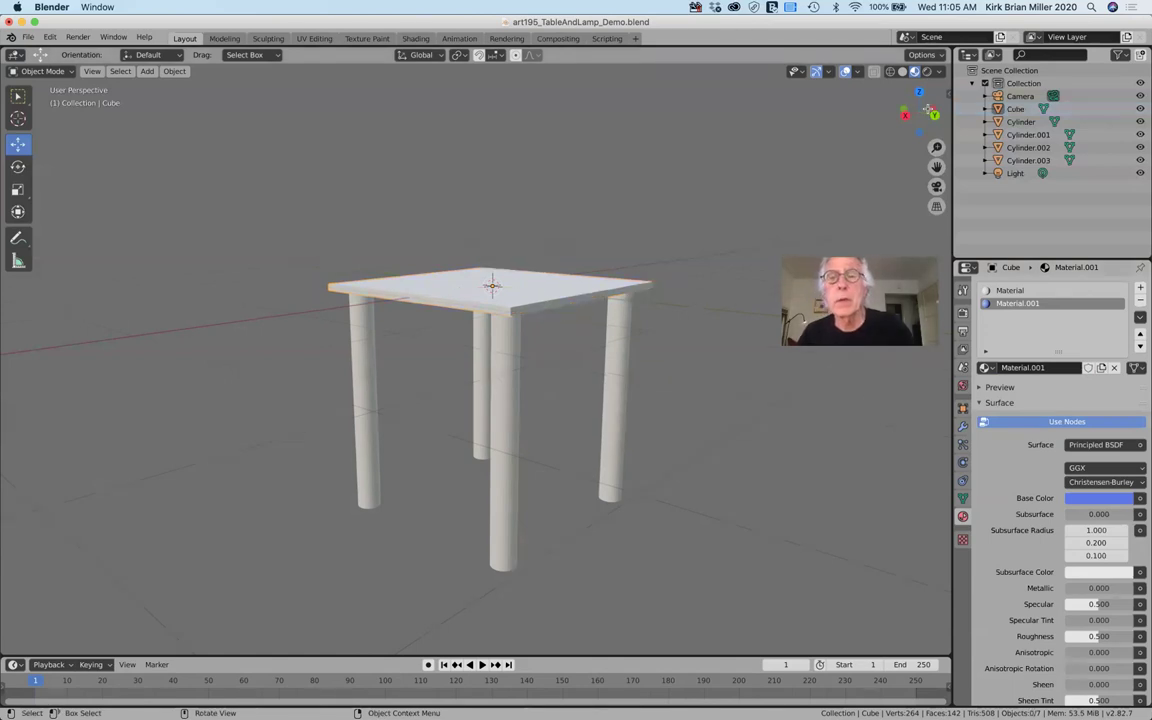
click(927, 72)
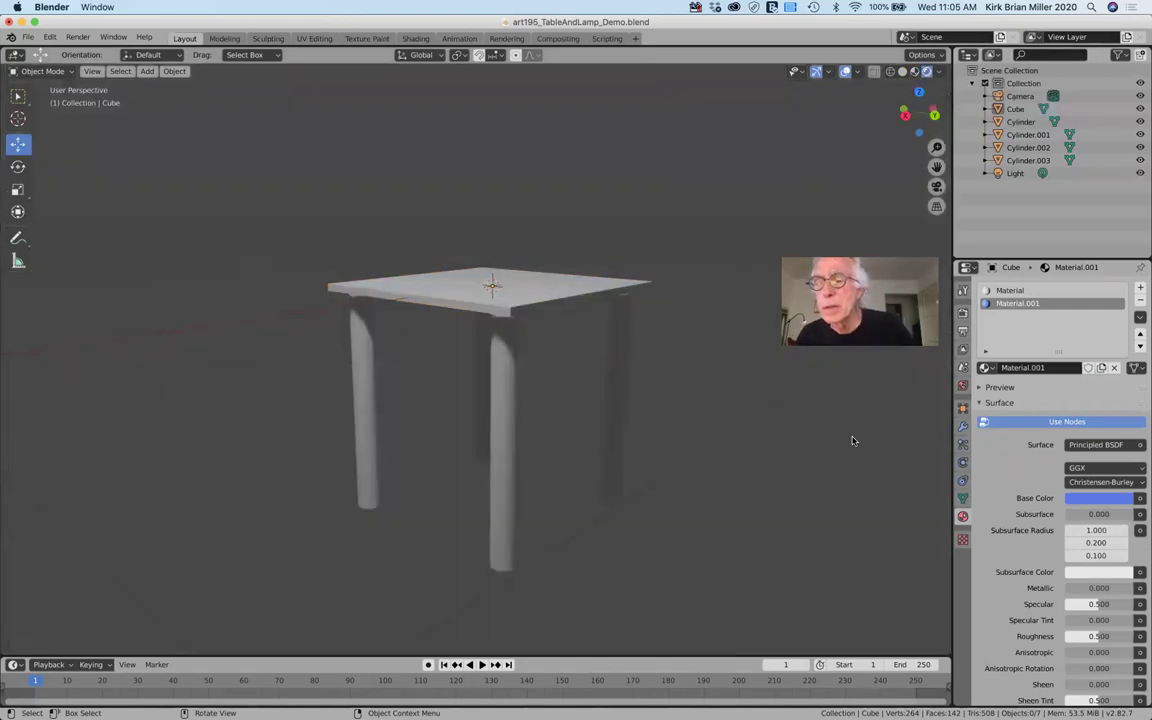
click(523, 298)
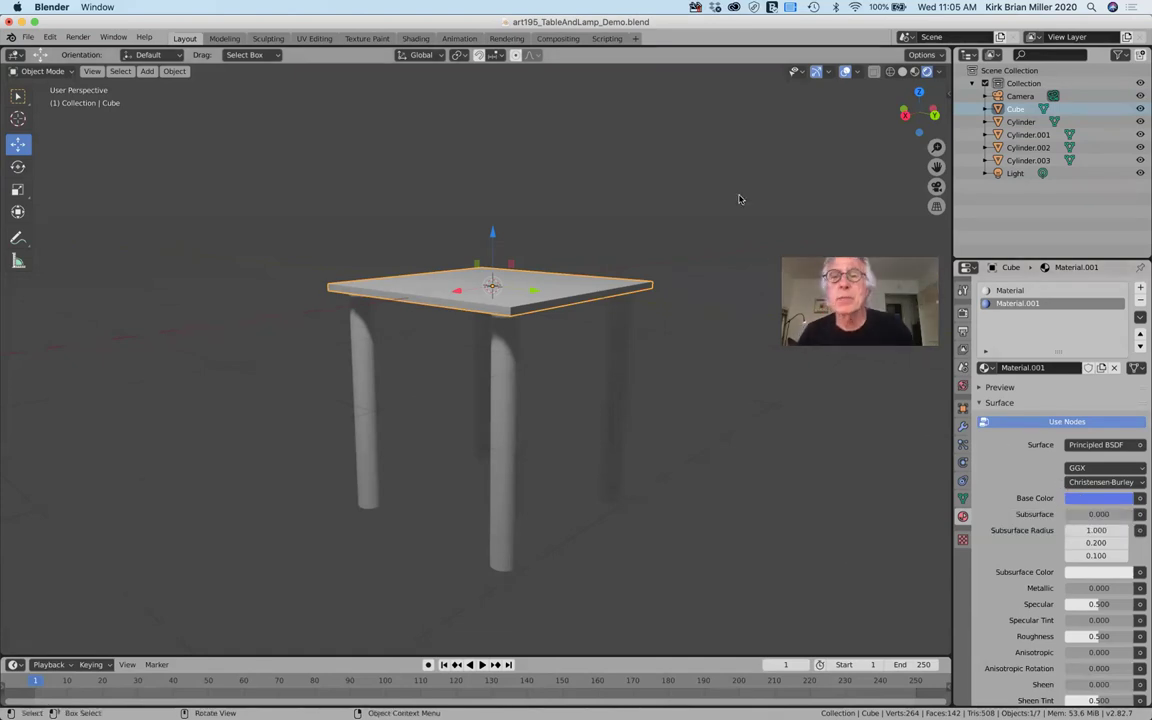
click(902, 73)
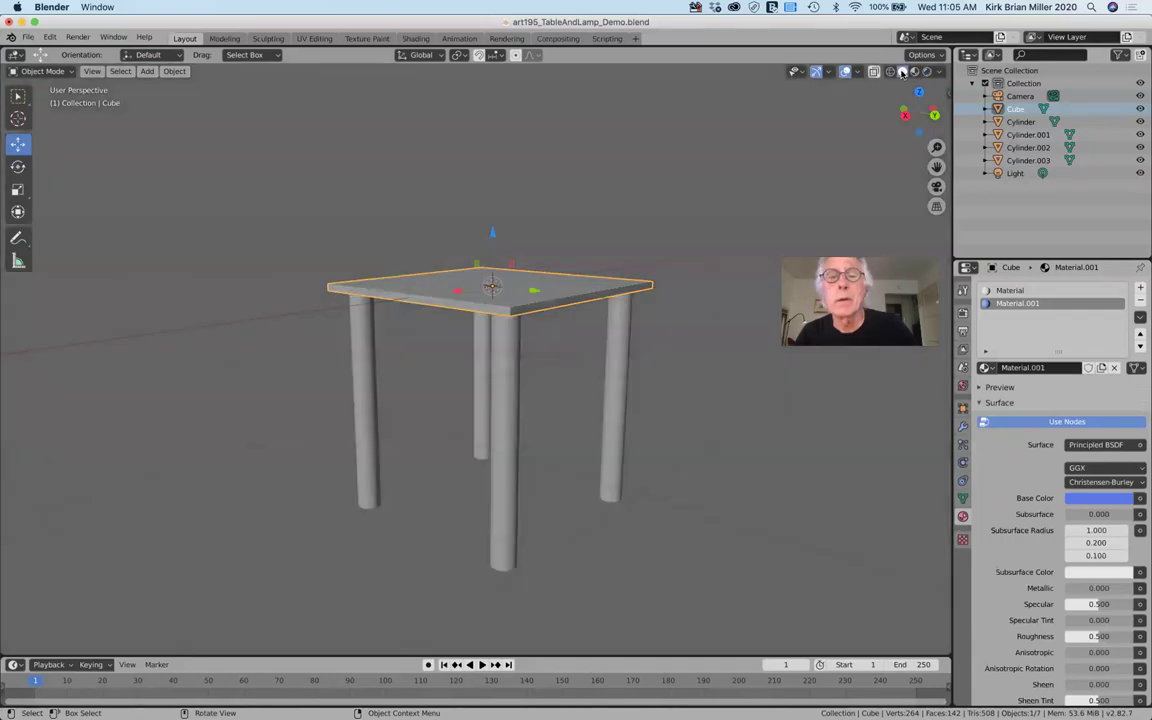
click(927, 73)
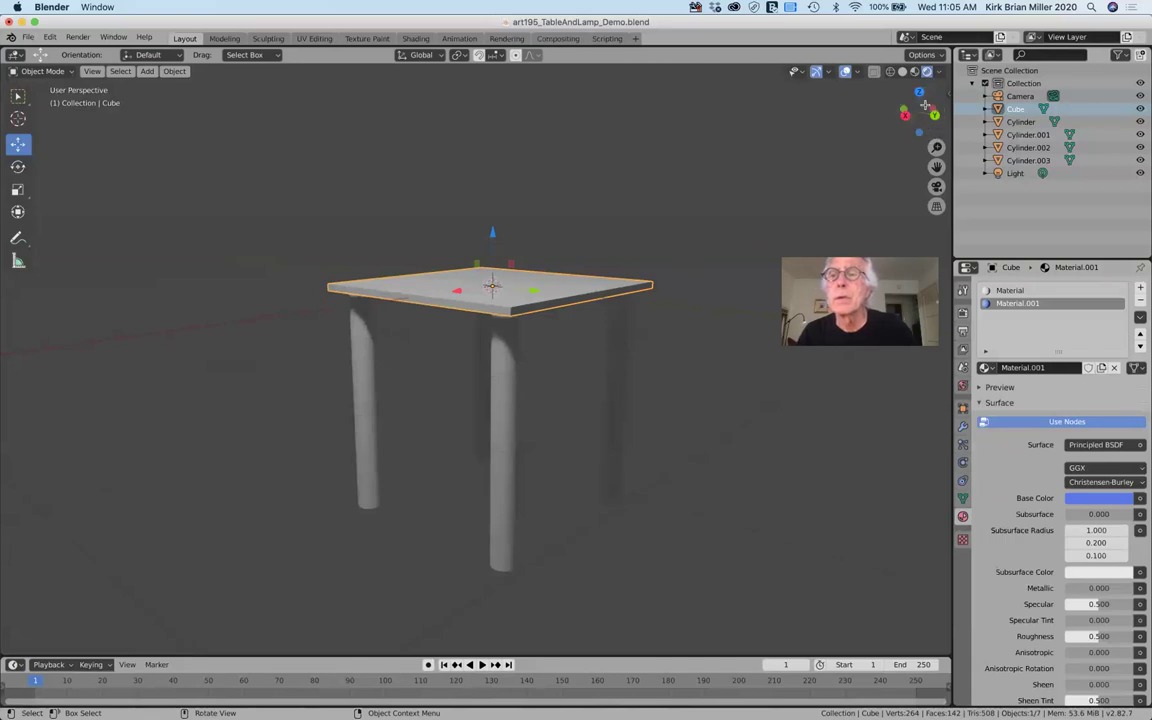
drag(916, 112, 918, 95)
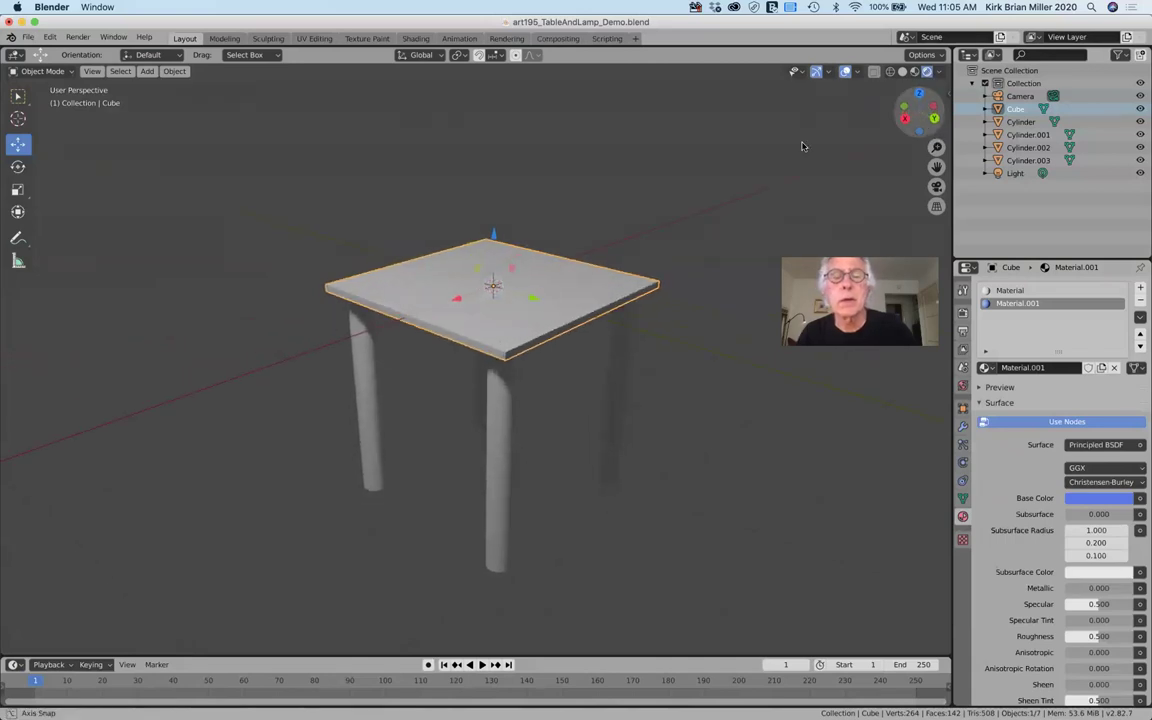
click(914, 73)
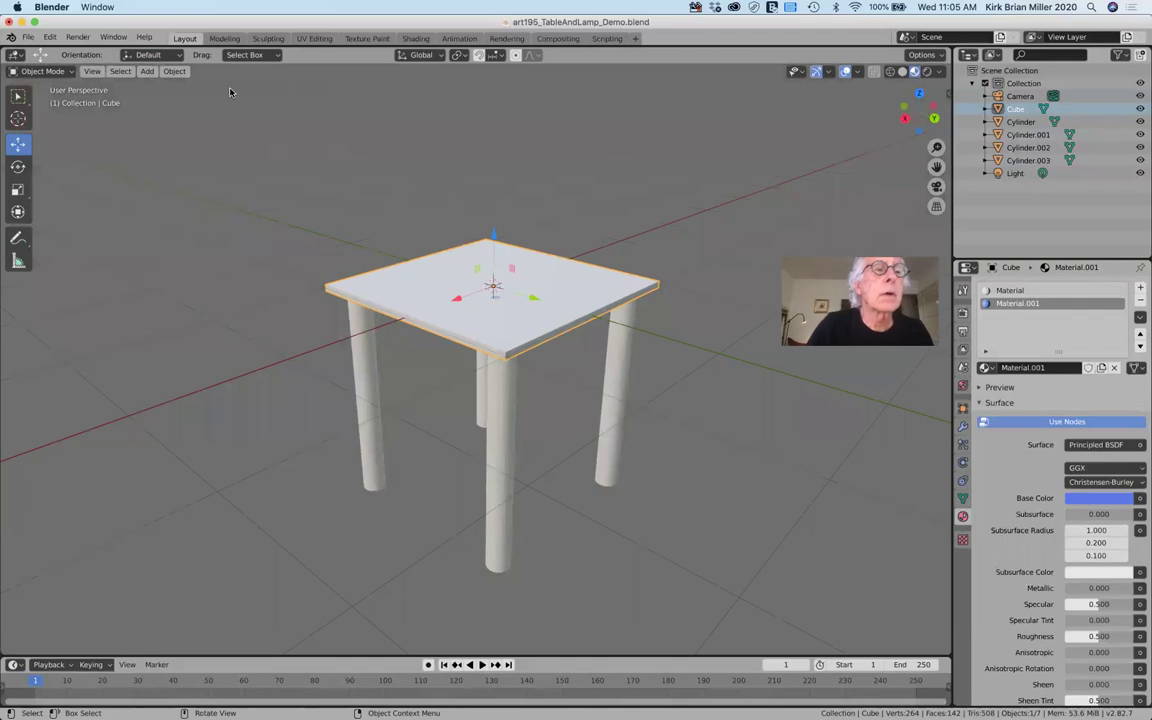
Create a new material on the nearest leg and set its base color to light orange (R 0.800, G 0.439, B 0.149).
click(535, 110)
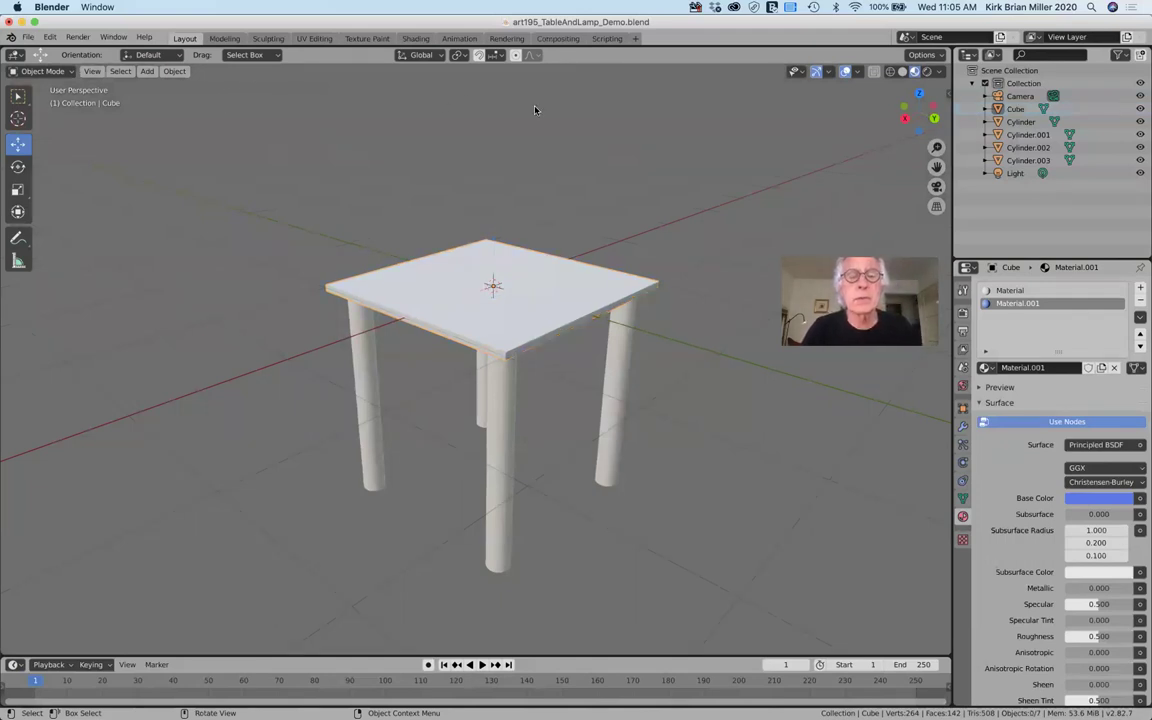
click(503, 466)
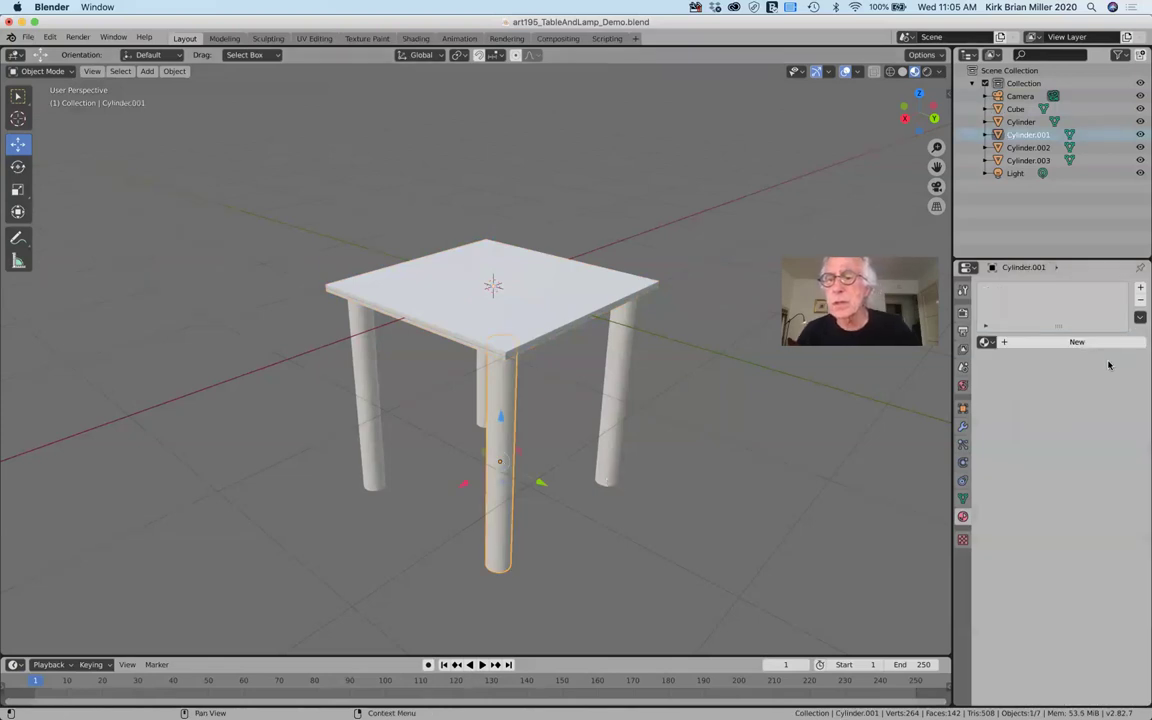
click(1005, 344)
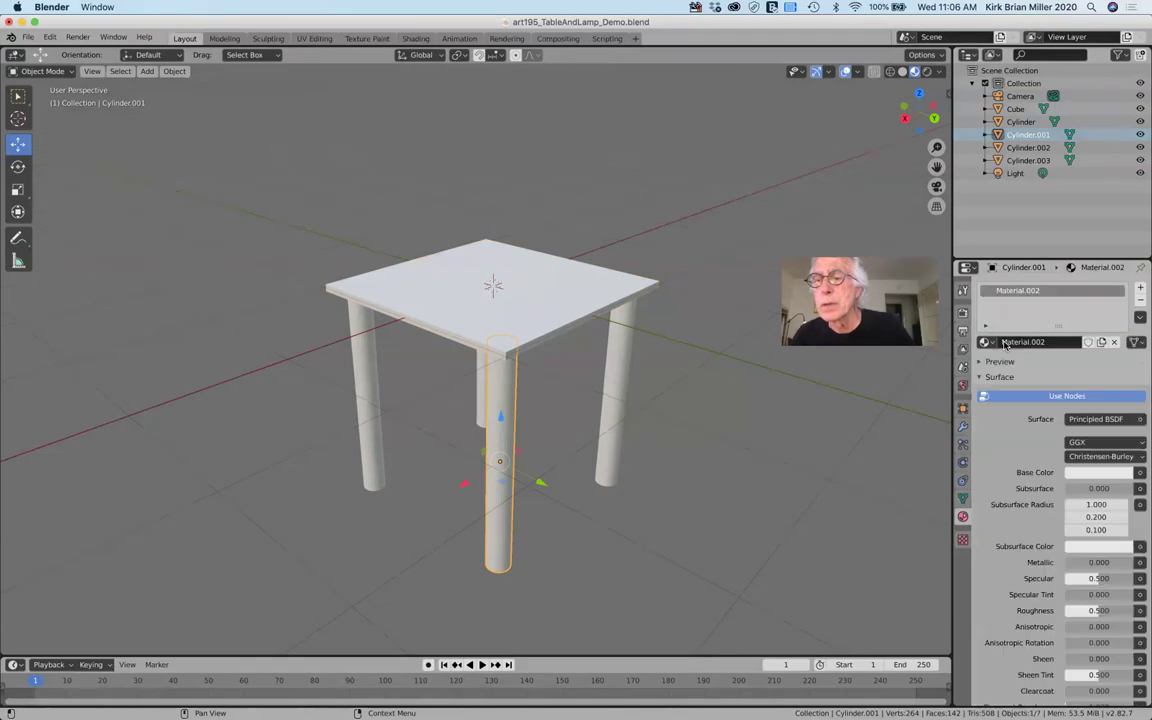
click(1110, 472)
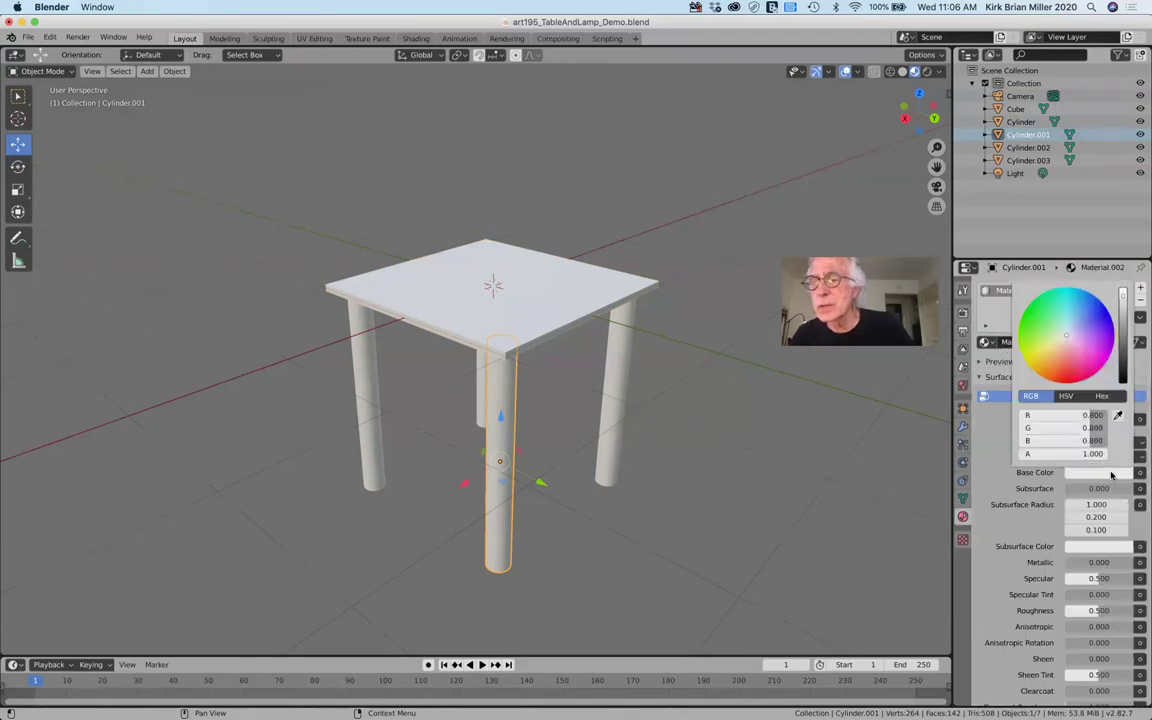
click(1050, 362)
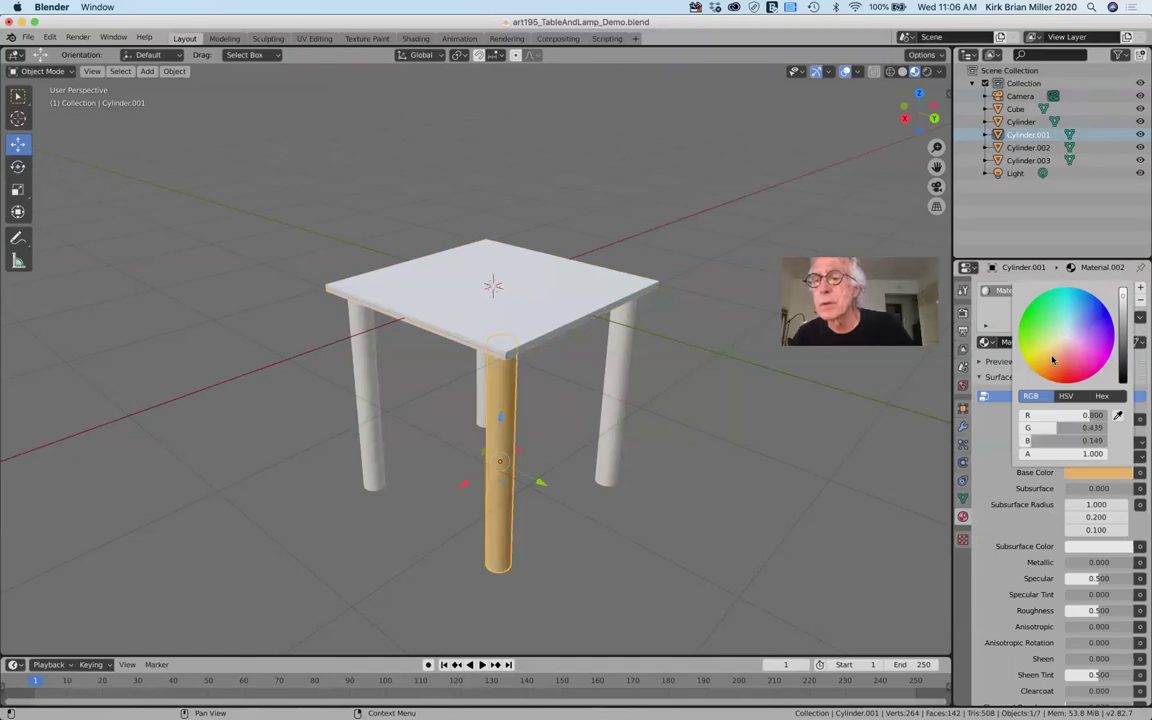
click(784, 462)
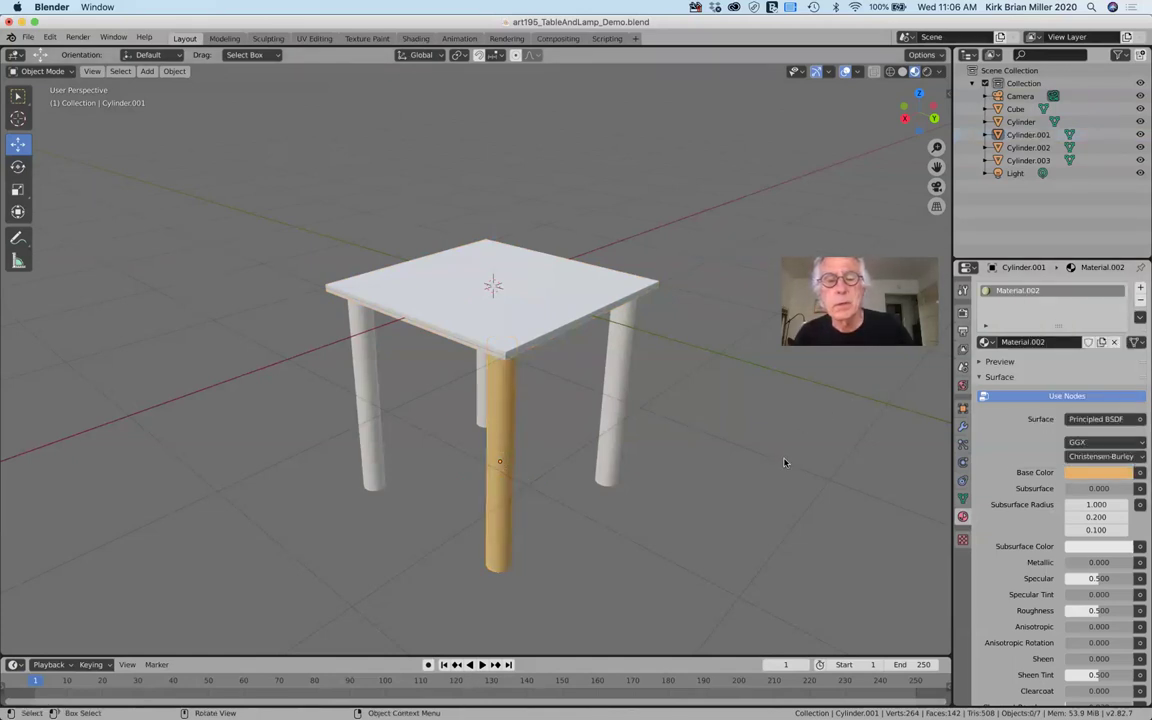
Assign the existing orange Material.002 to the other three table legs.
click(620, 373)
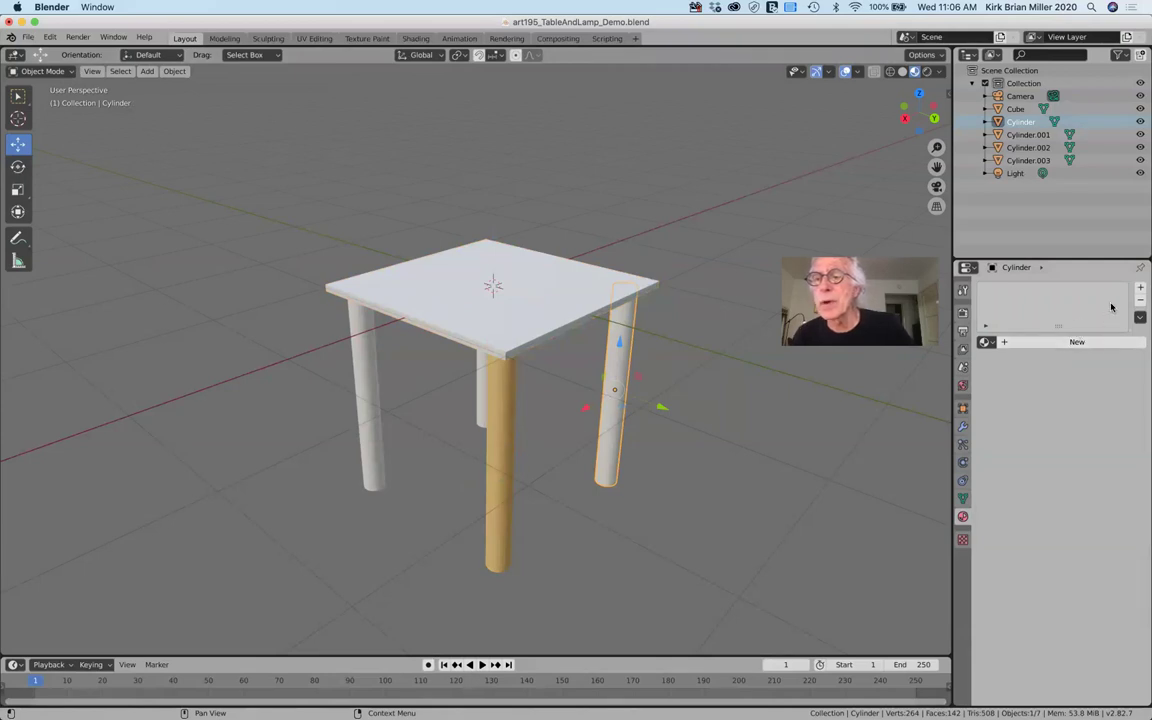
click(985, 342)
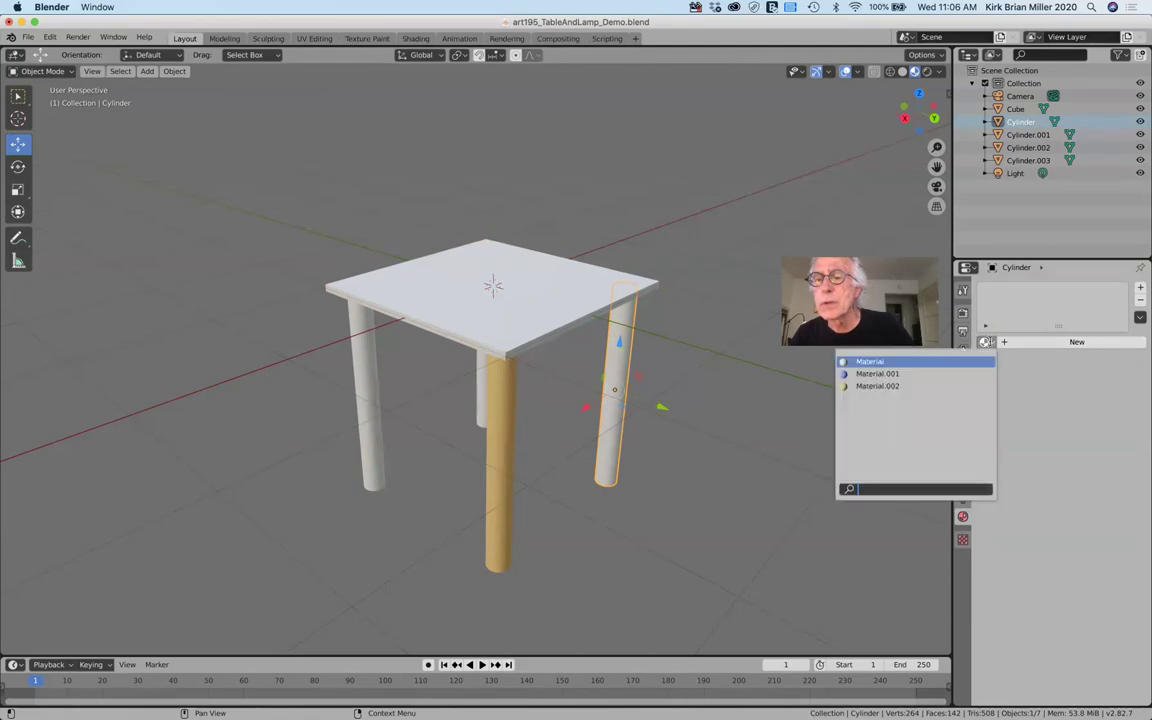
click(906, 386)
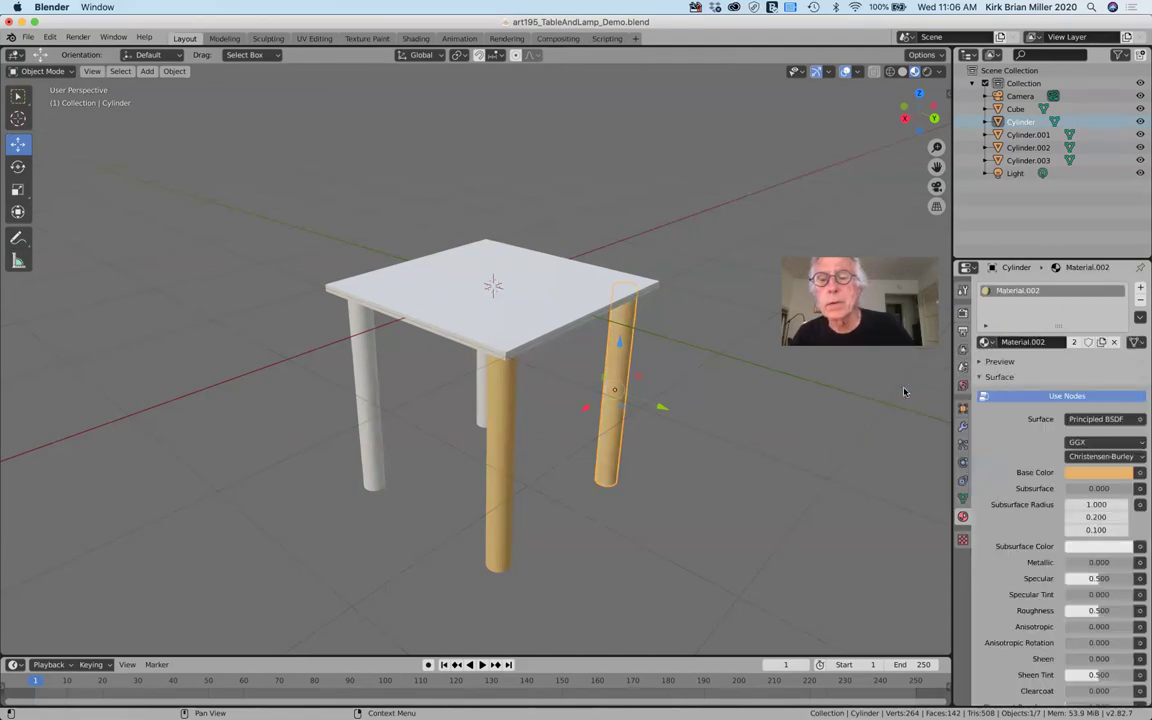
click(479, 385)
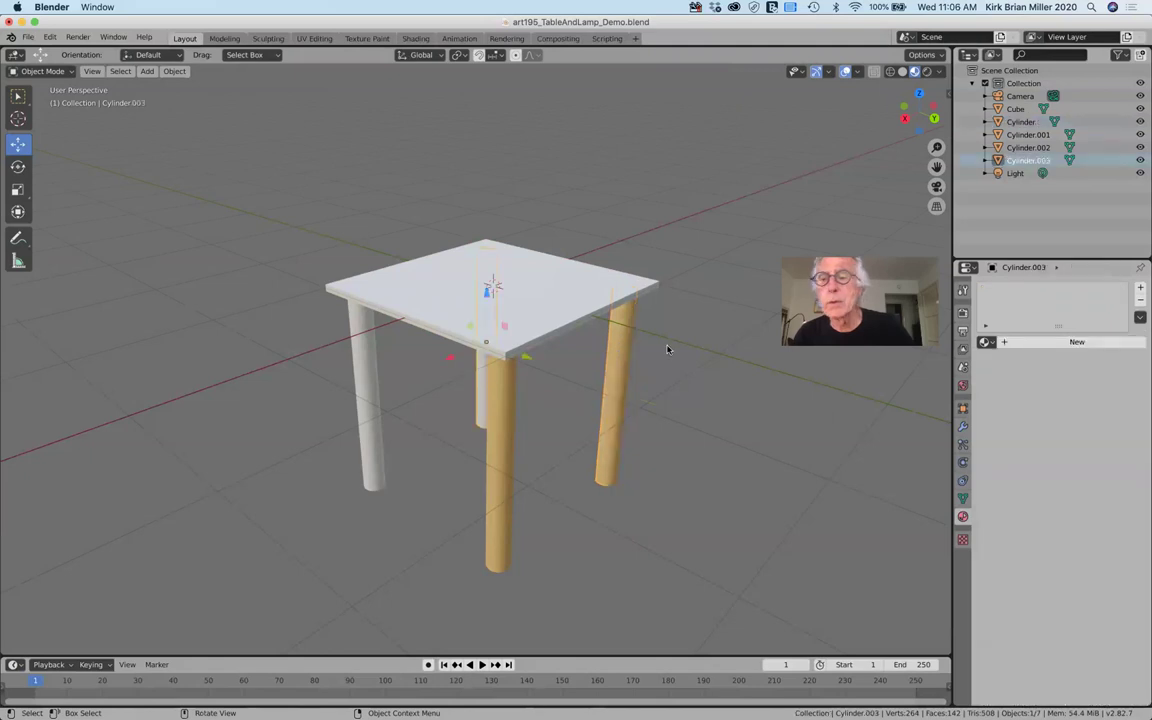
click(988, 342)
click(917, 388)
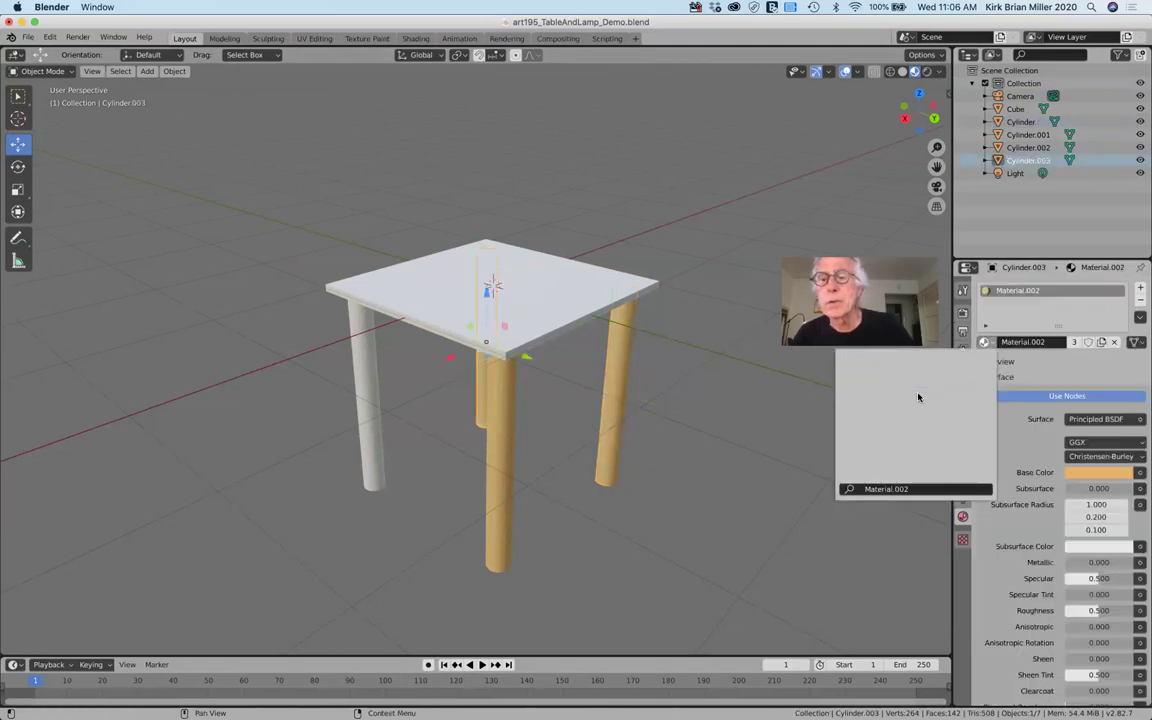
click(360, 405)
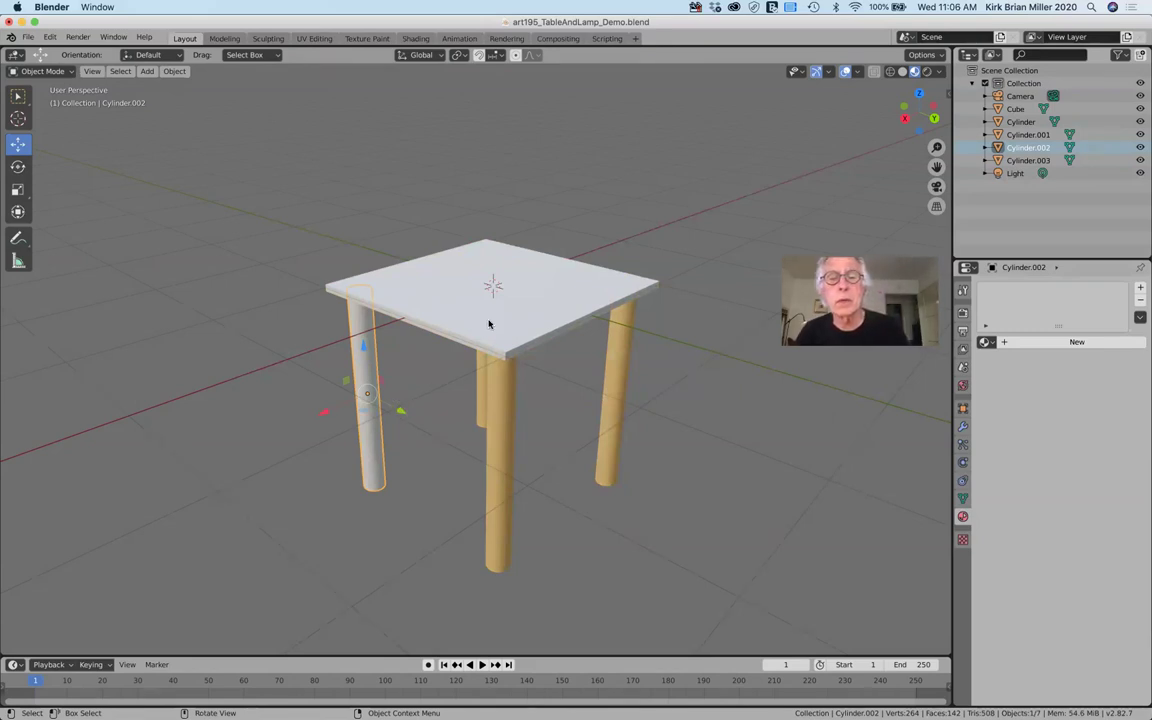
click(989, 343)
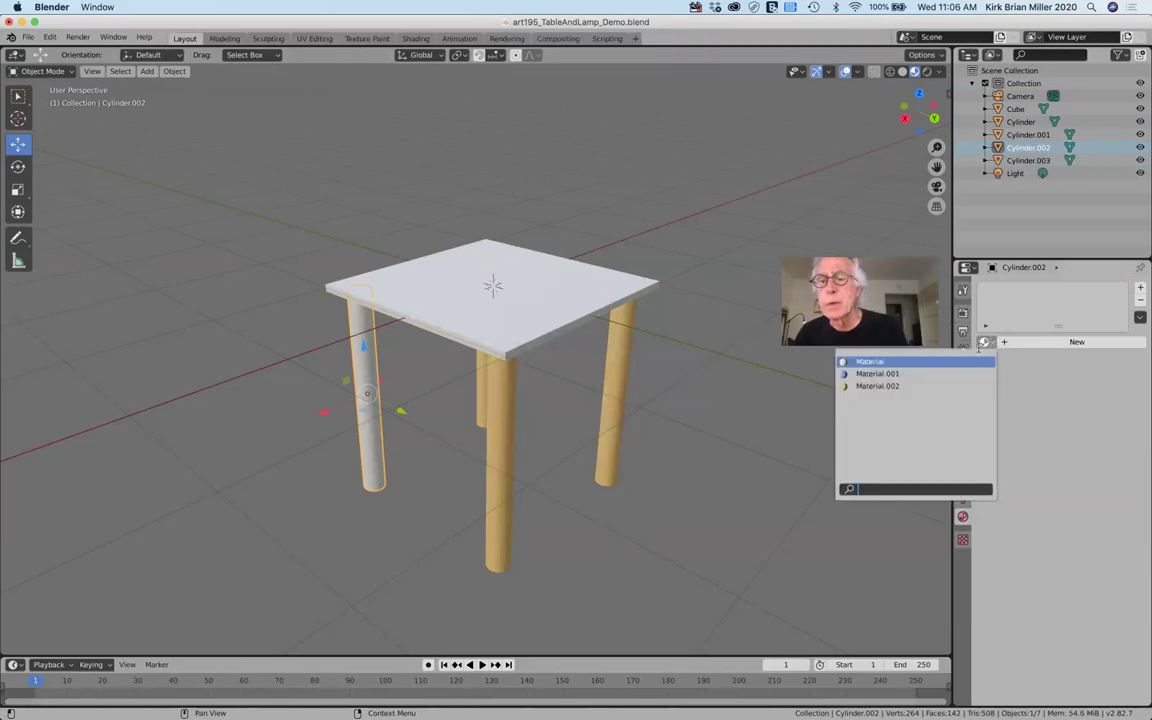
click(940, 387)
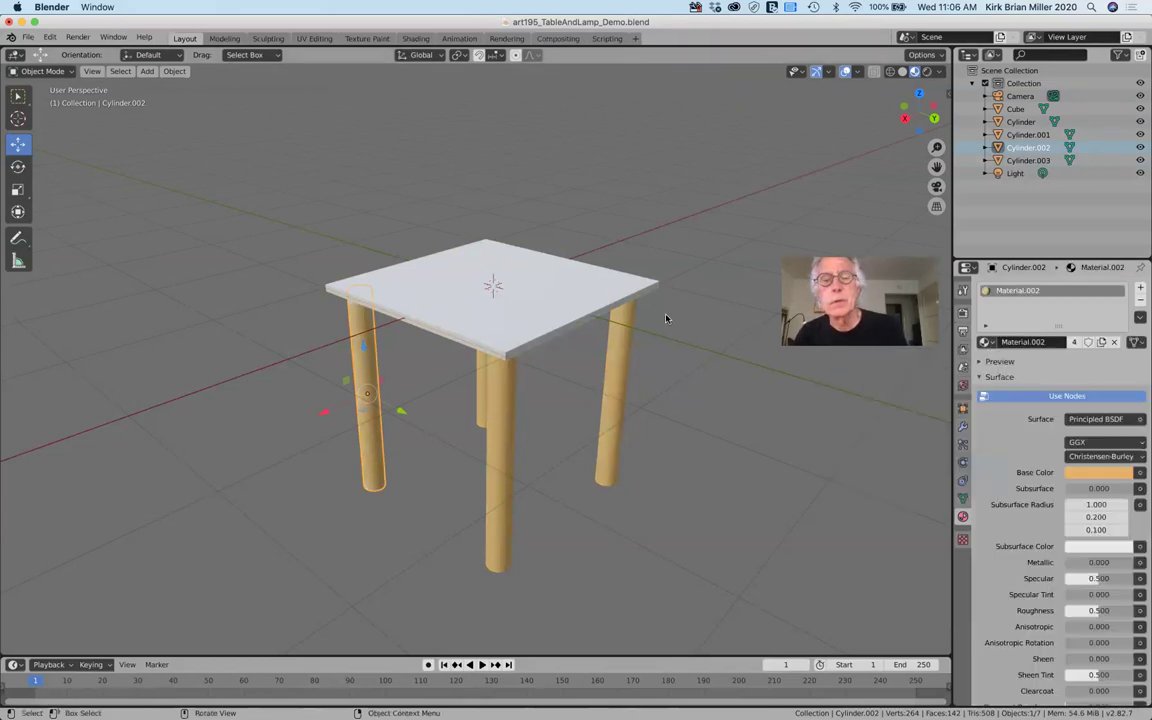
Set the base color of the tabletop's second material, Material.001, to a pinkish red.
click(563, 290)
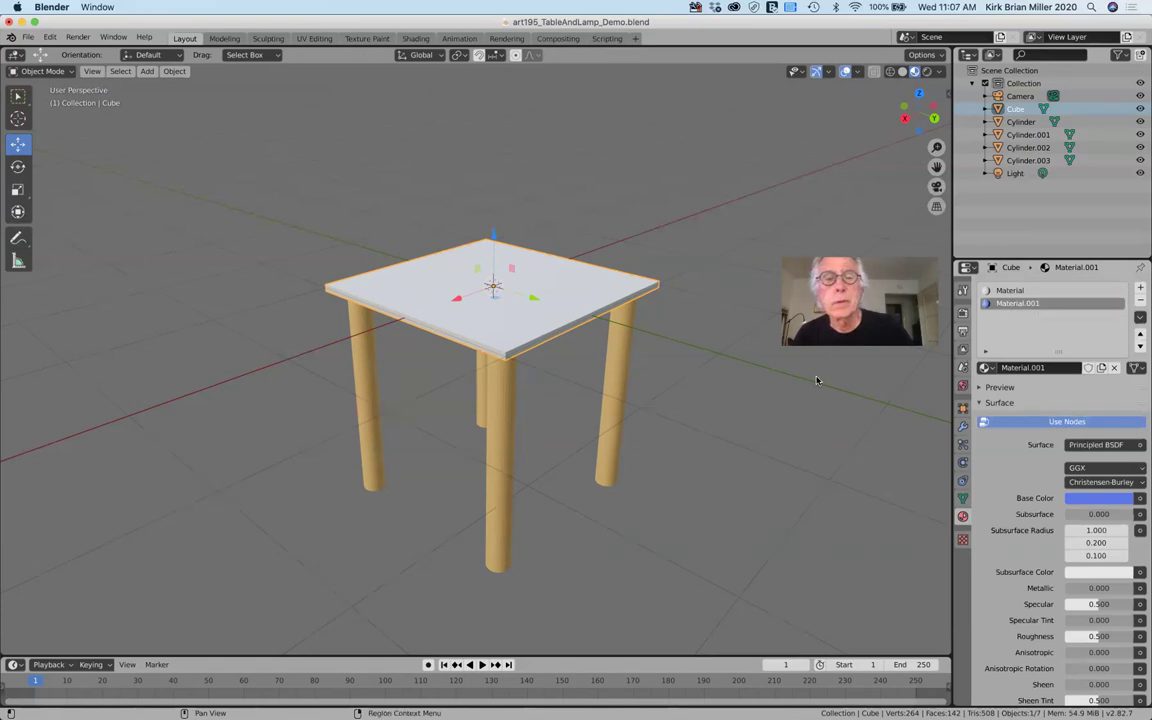
click(1110, 498)
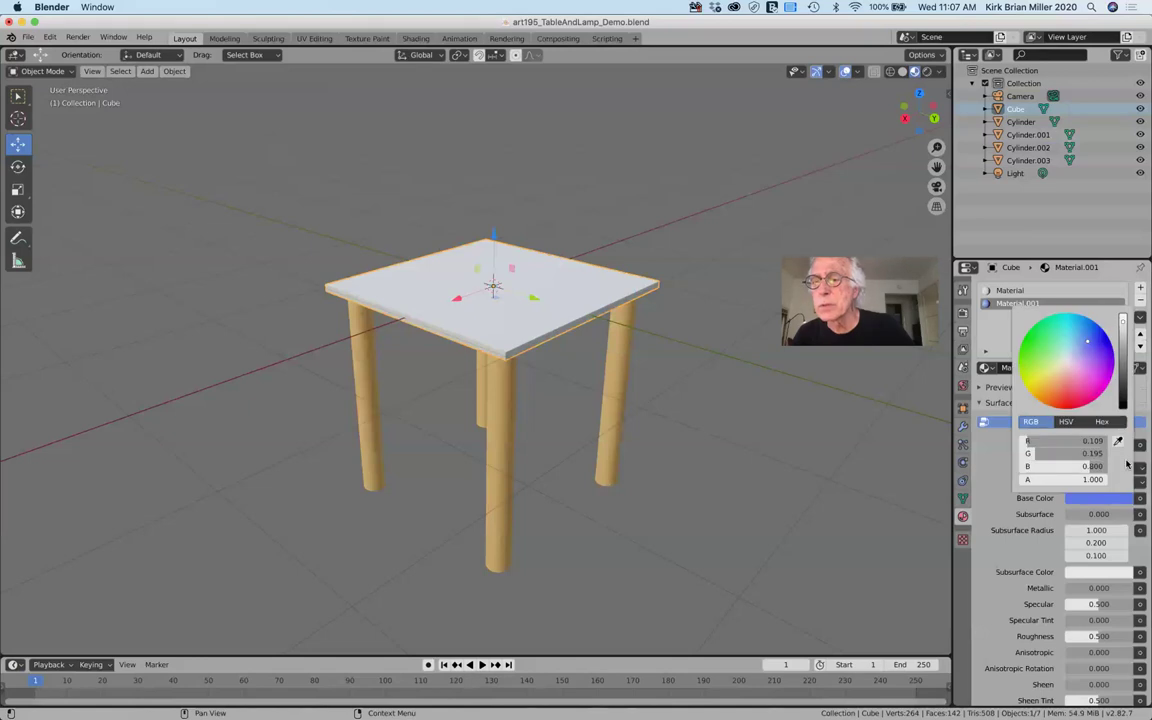
click(1073, 402)
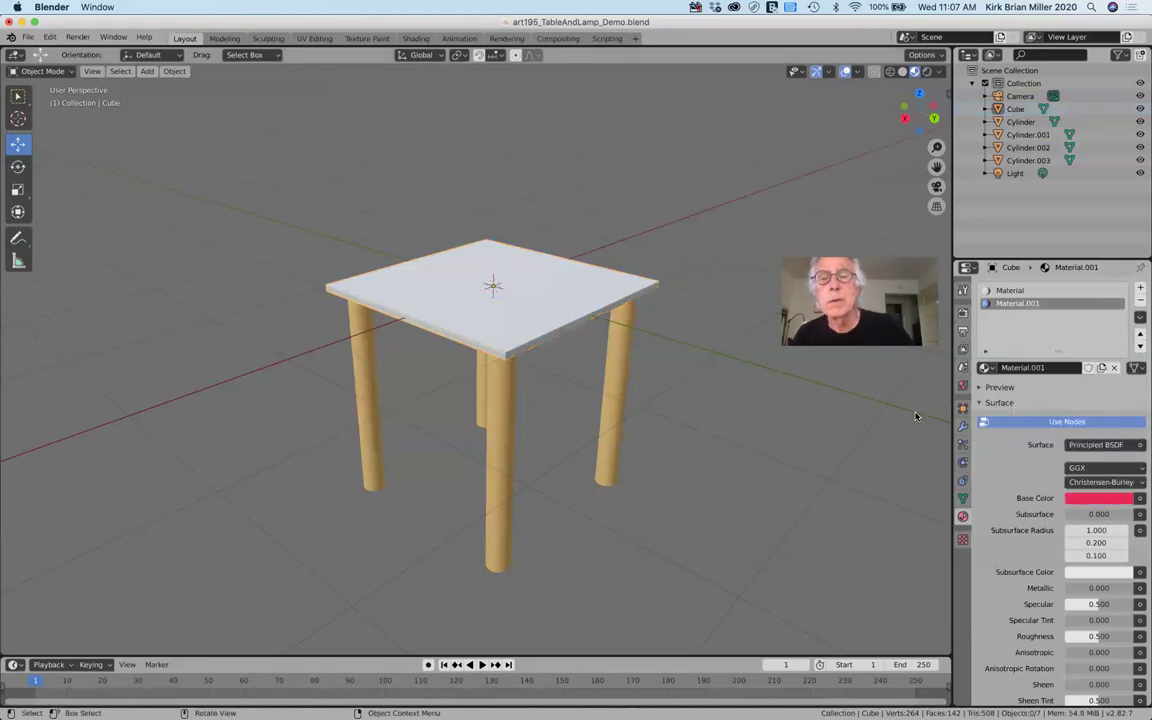
click(587, 300)
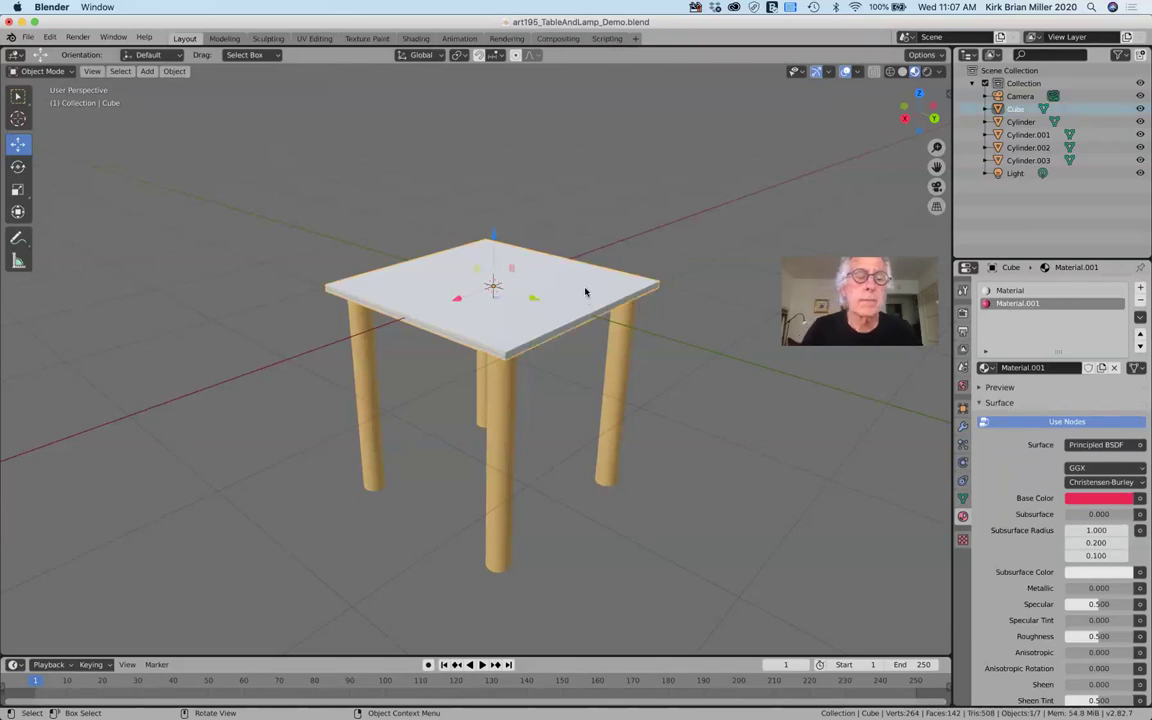
click(403, 152)
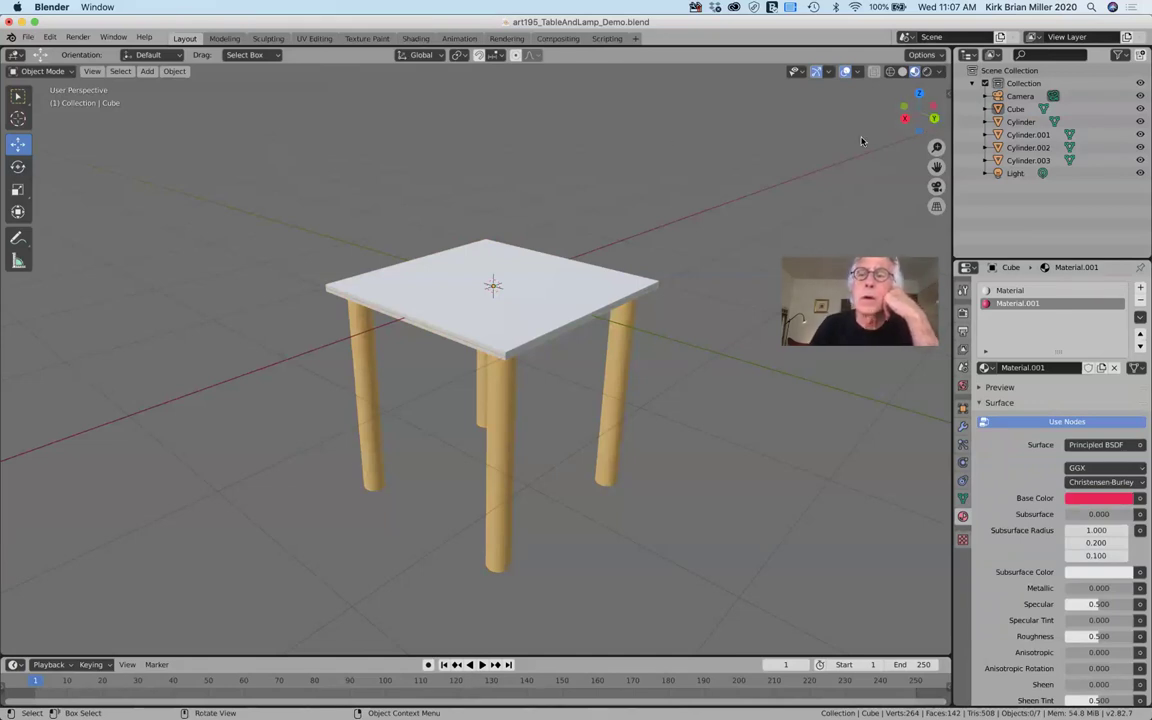
Add a UV sphere at the center of the tabletop, working in the top orthographic view.
click(919, 92)
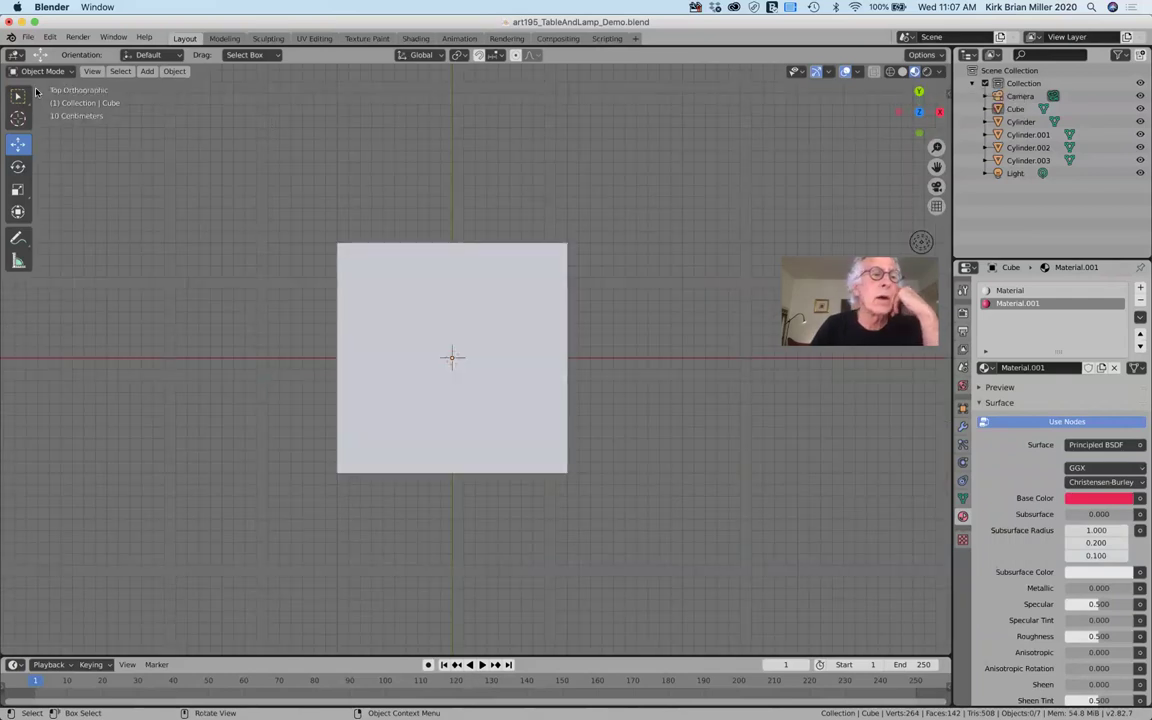
click(162, 74)
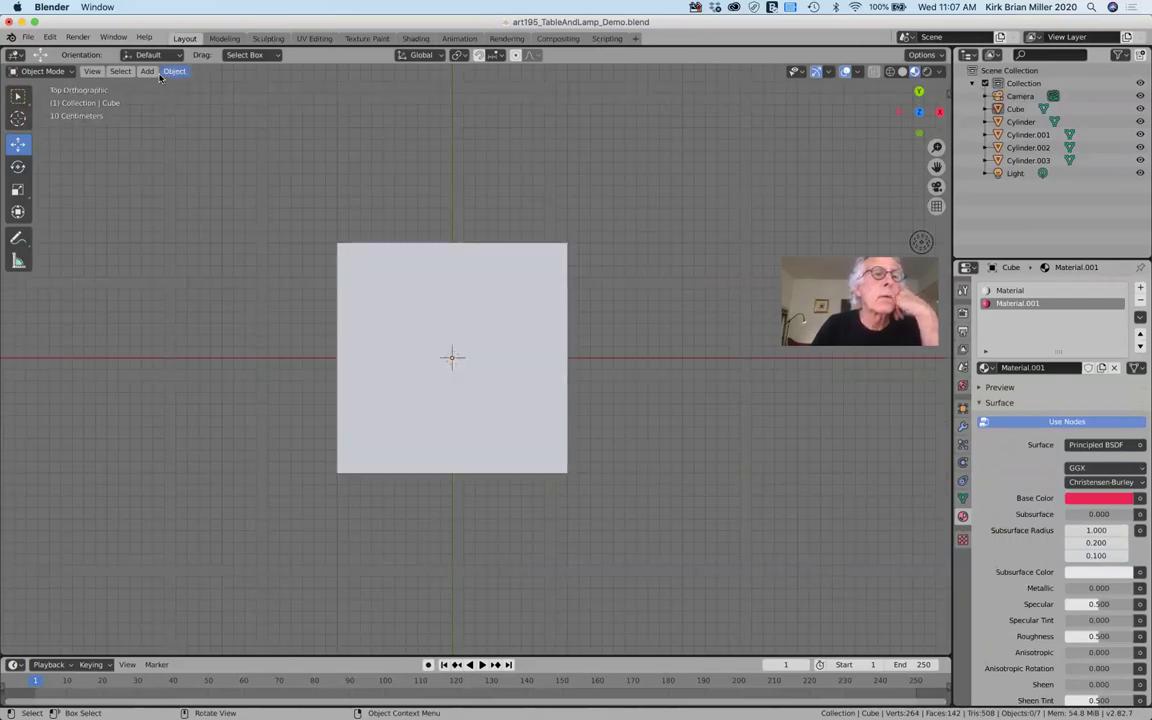
mouse_move(147, 74)
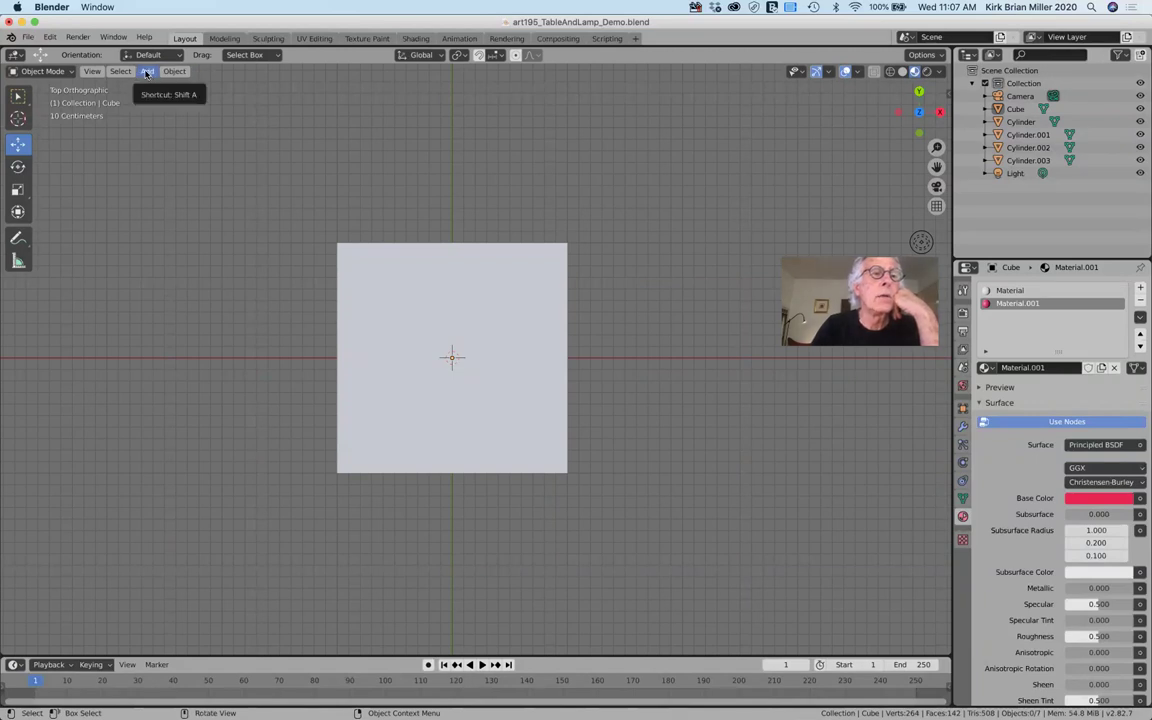
click(147, 74)
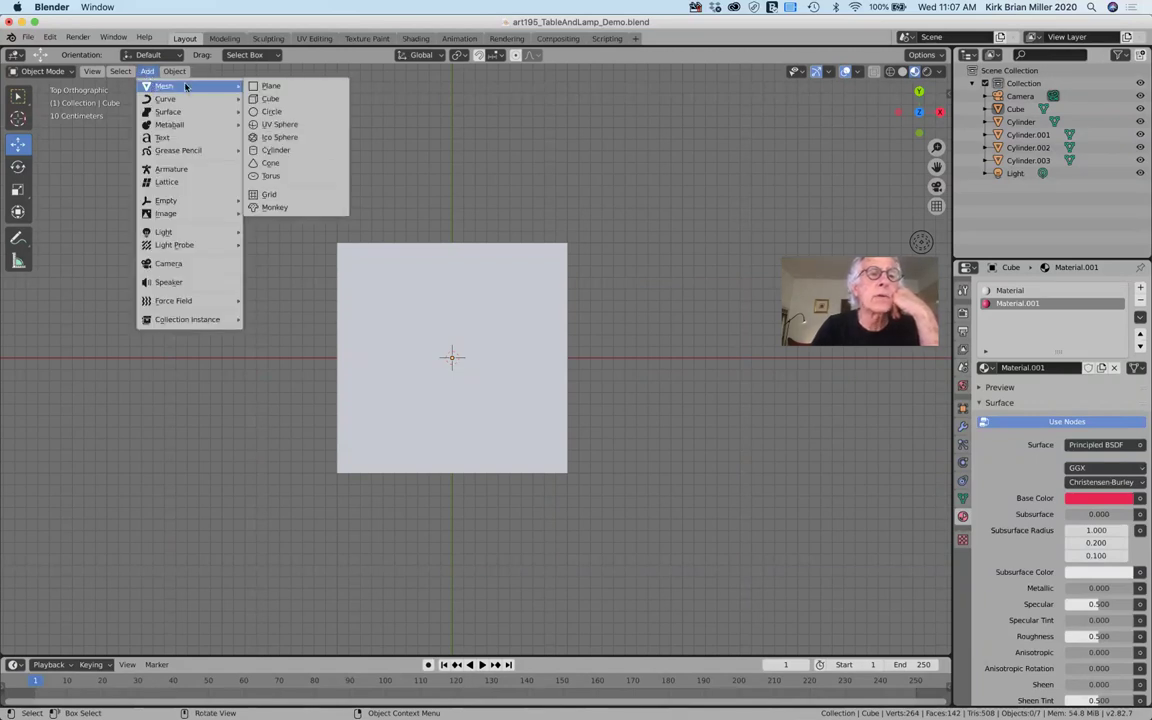
click(298, 124)
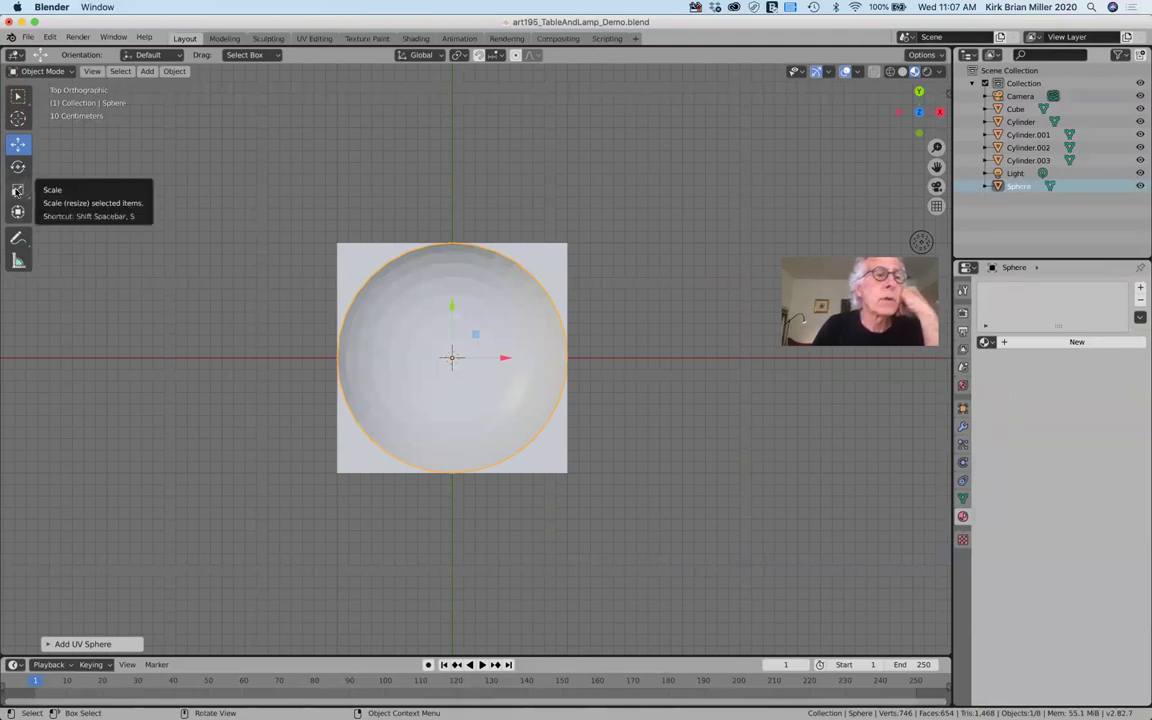
Shrink the sphere in X and Y to about 40% of the tabletop's width and scale its height to about 0.589.
click(17, 190)
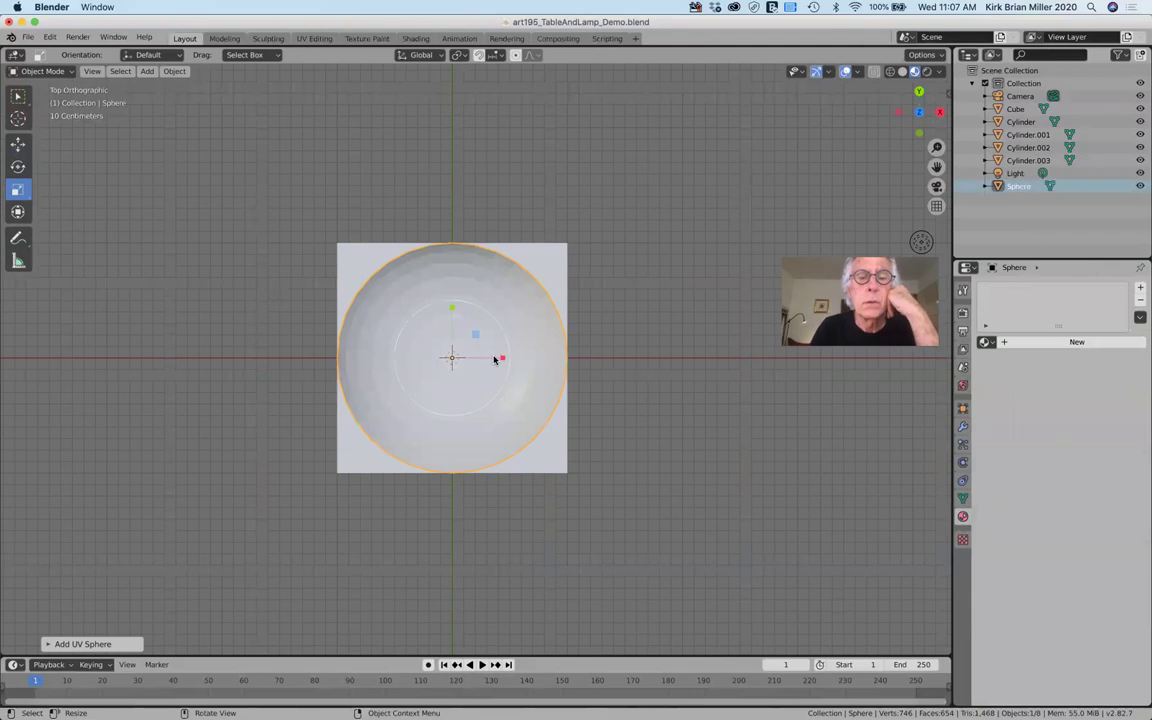
mouse_move(501, 360)
mouse_down()
mouse_move(473, 357)
mouse_move(455, 321)
mouse_move(450, 365)
mouse_move(493, 360)
mouse_up()
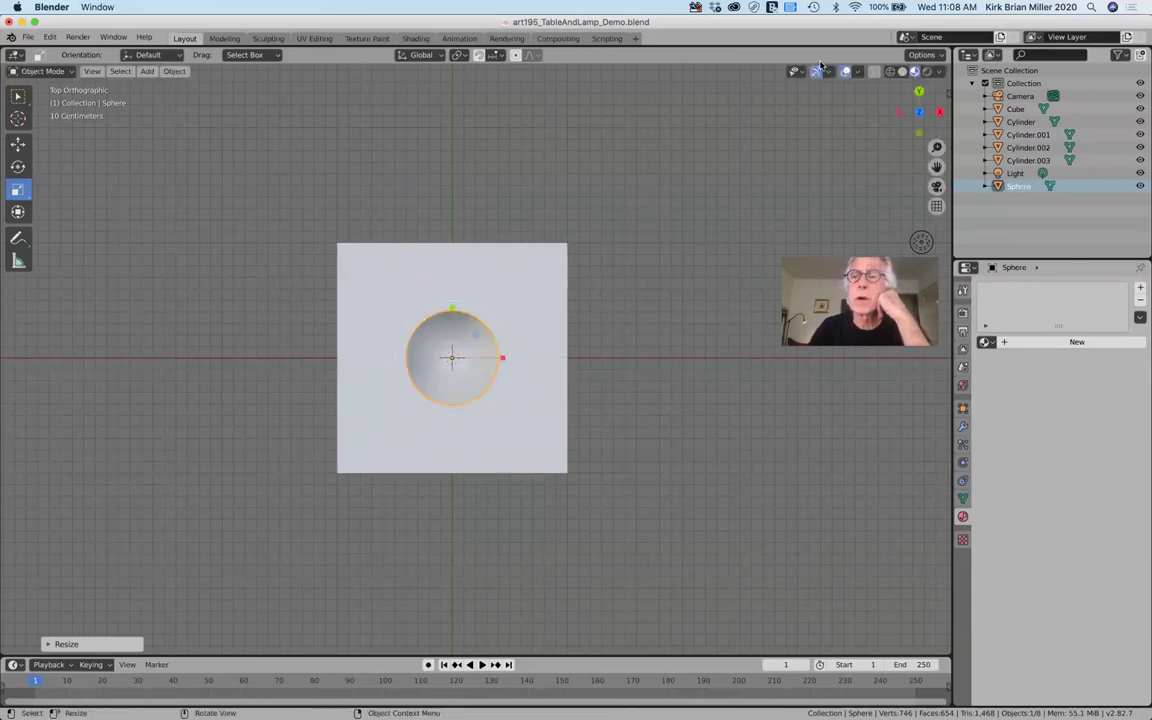
click(919, 91)
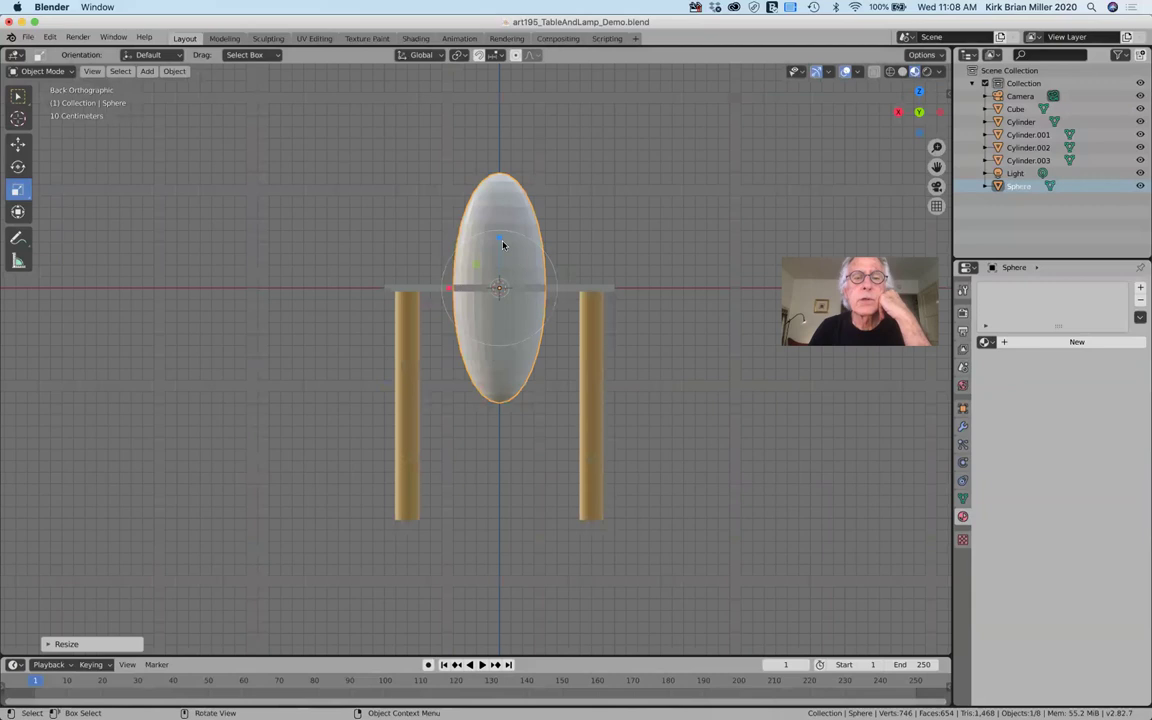
key(s)
key(z)
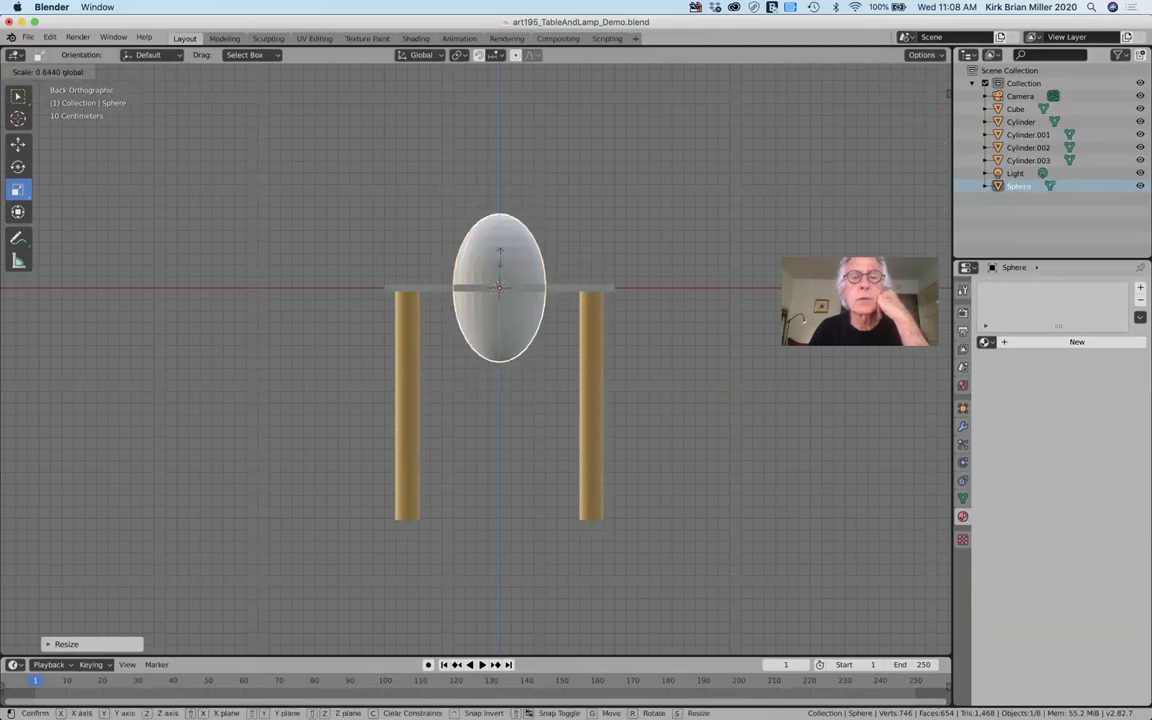
key(Return)
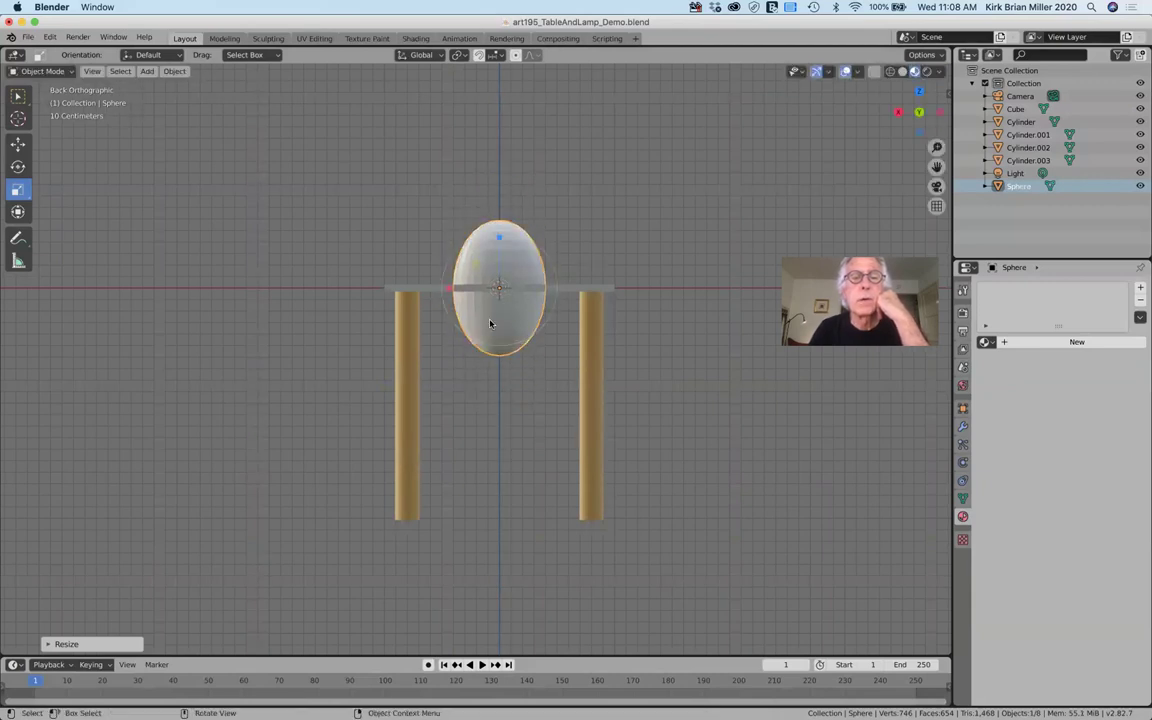
Raise the sphere until it rests on the tabletop and narrow it evenly in X and Y to a scale of about 0.33.
click(17, 144)
drag(497, 205, 487, 153)
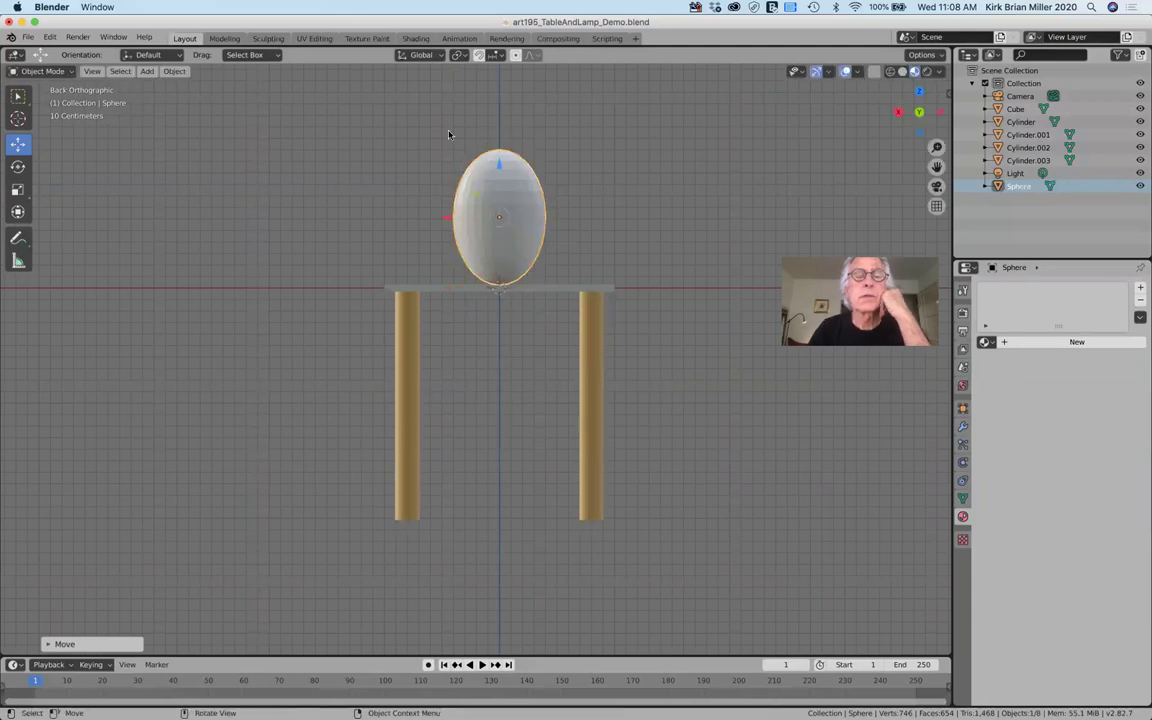
click(920, 91)
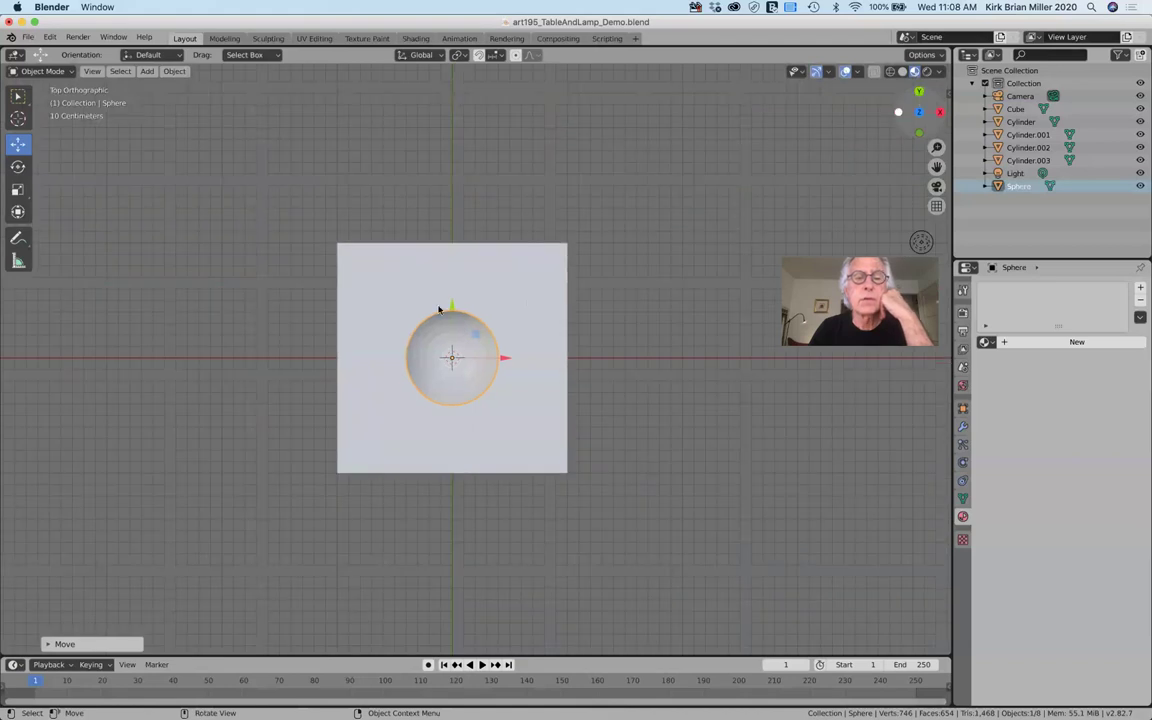
click(17, 189)
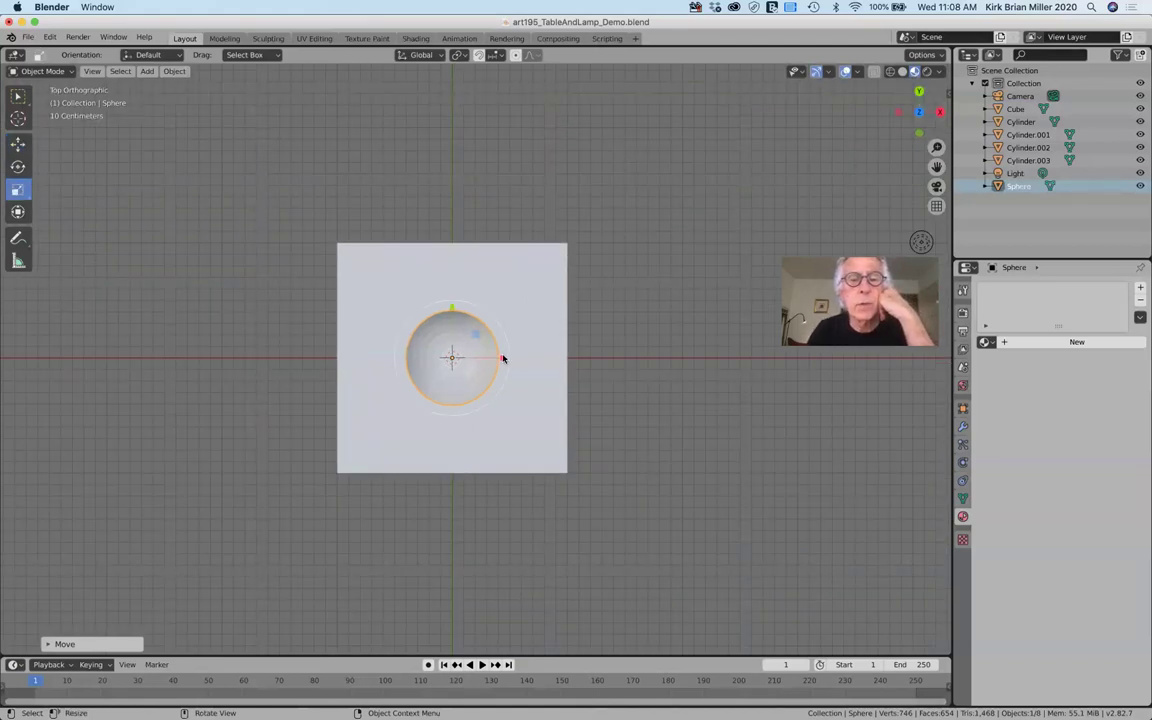
drag(502, 358, 491, 356)
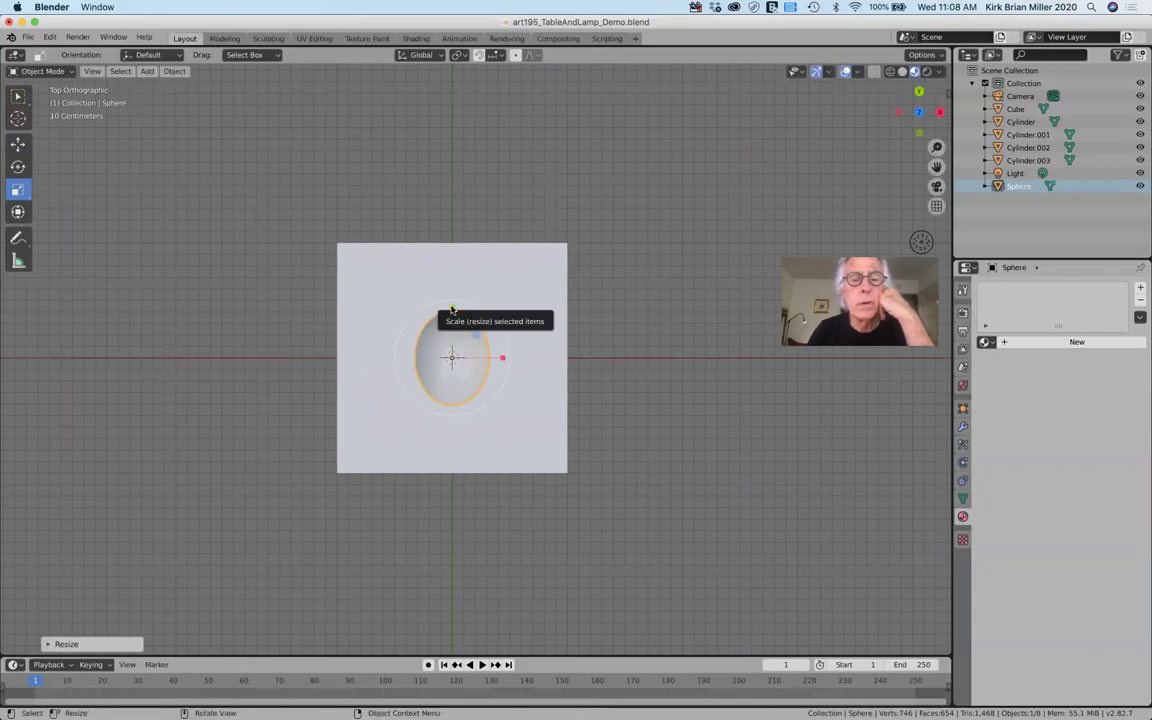
drag(452, 312, 467, 354)
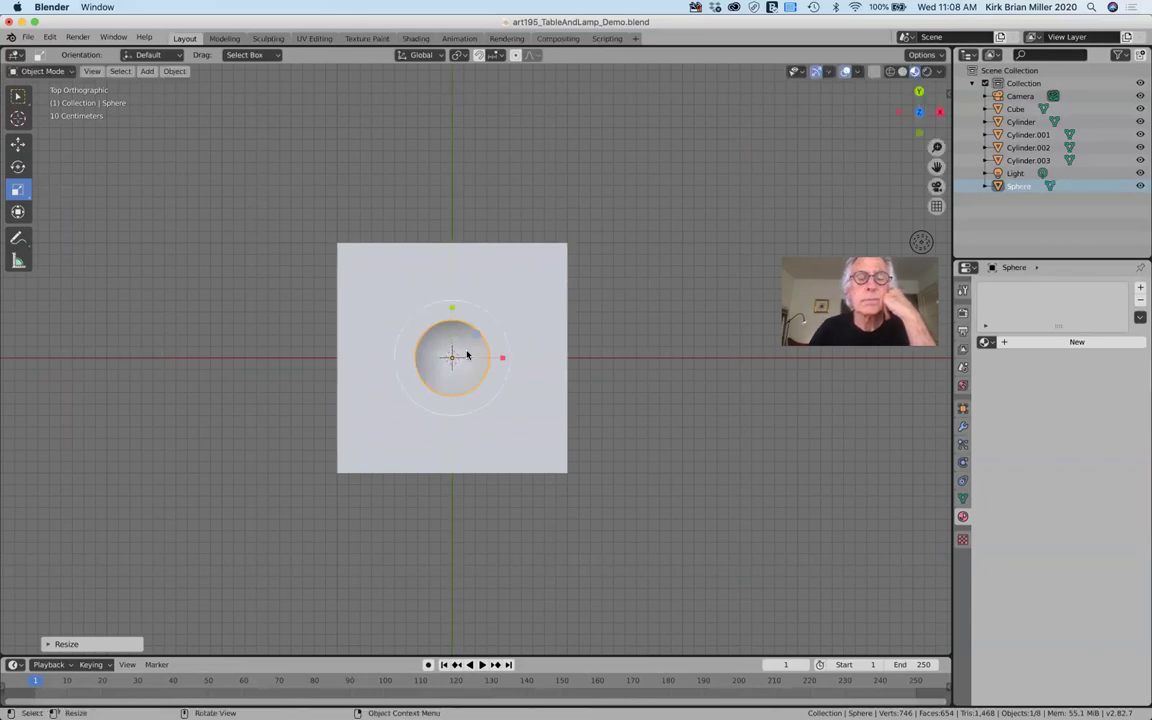
Show the sphere's transform values and adjust its X scale to about 0.332 to nearly match the Y scale.
click(963, 291)
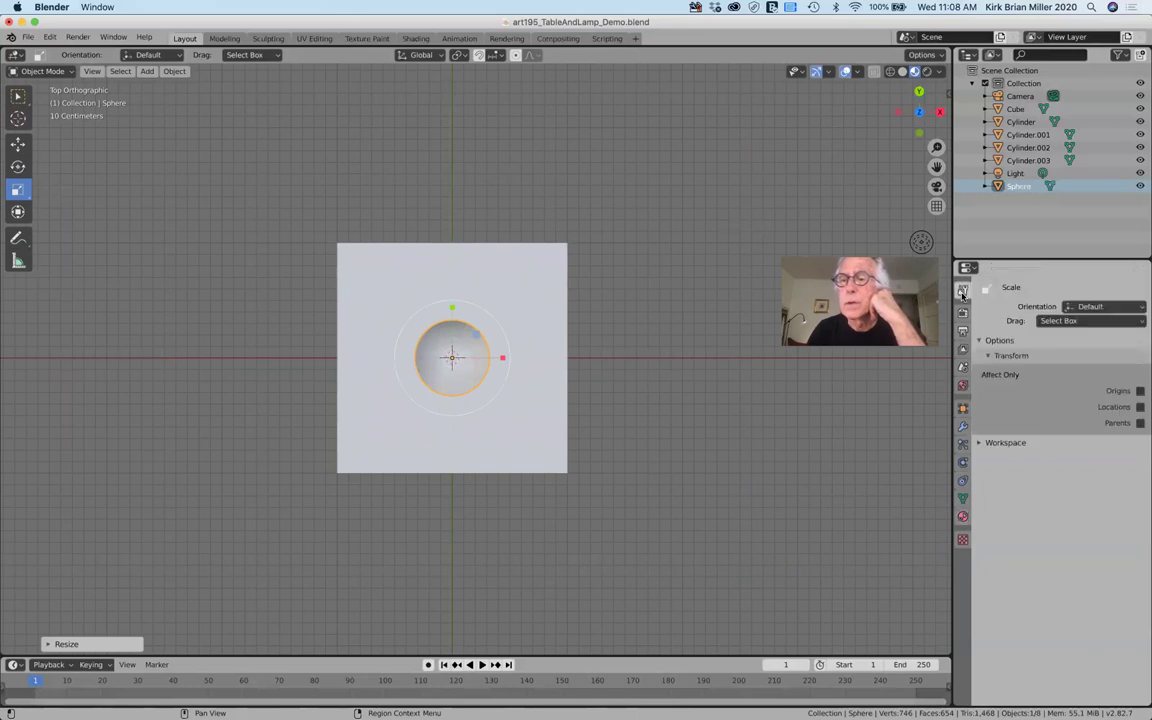
click(964, 369)
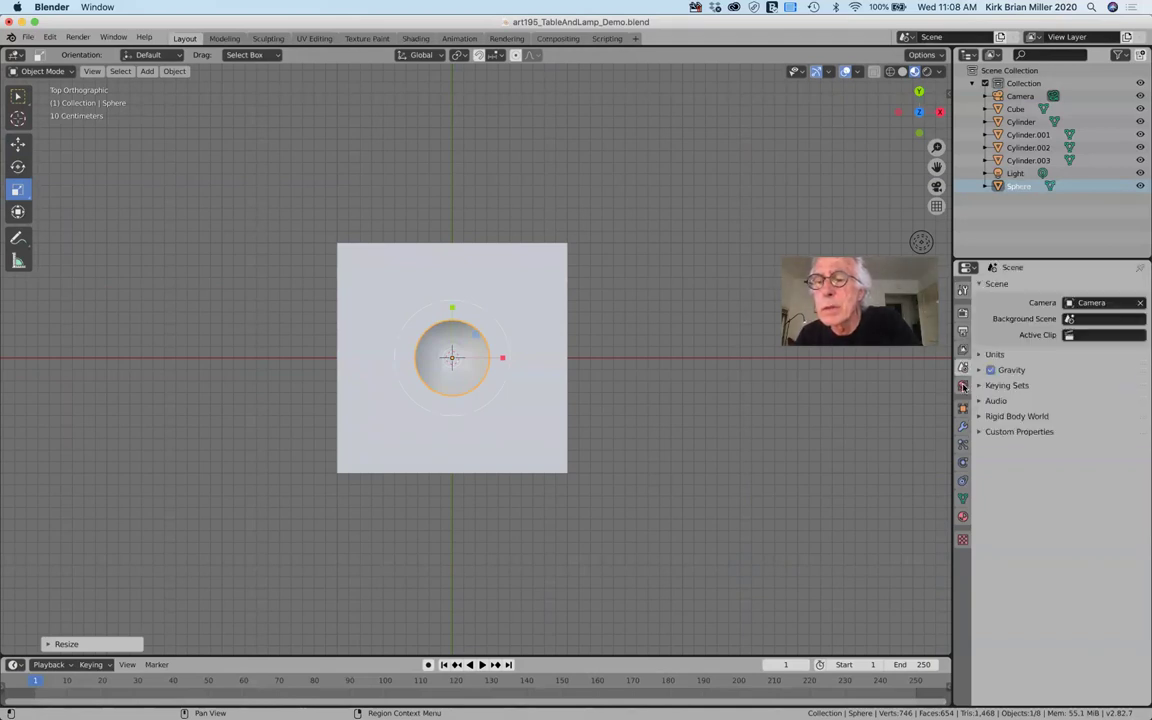
click(963, 387)
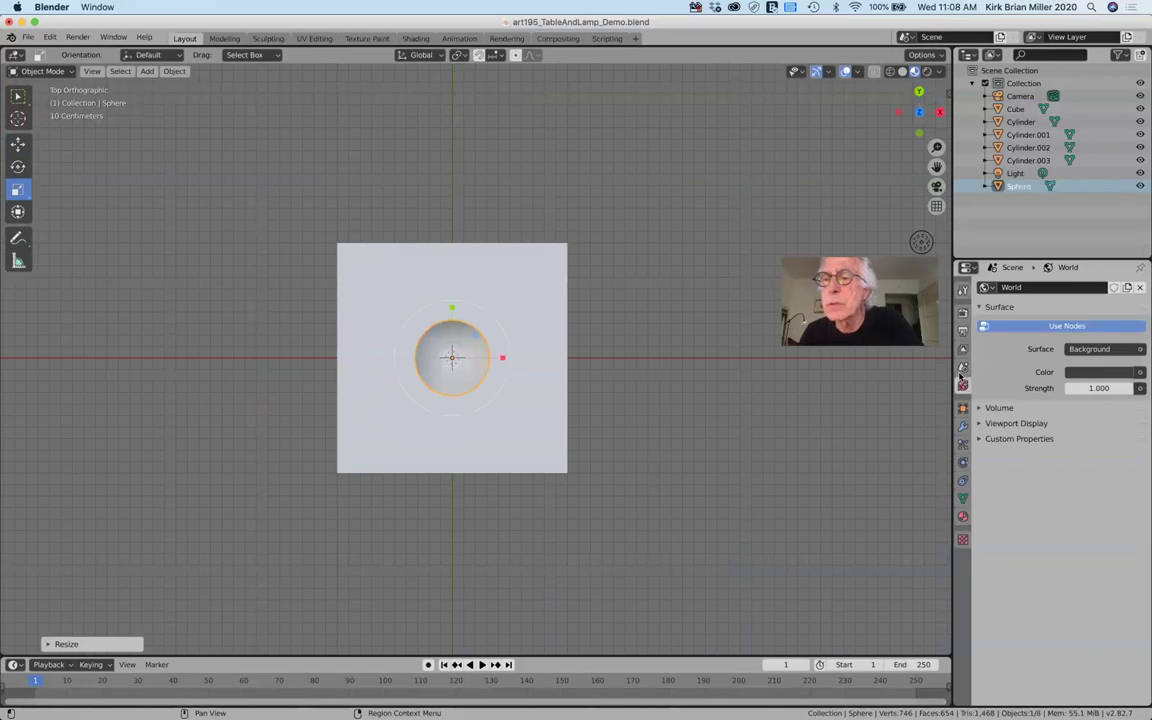
click(963, 426)
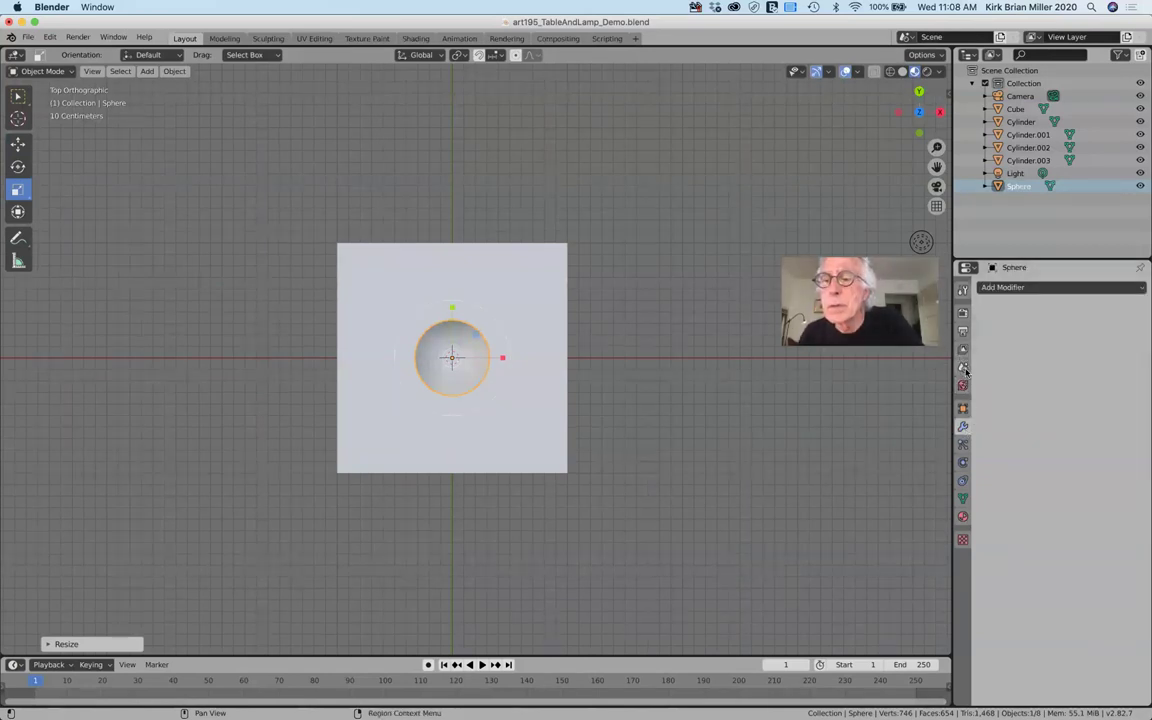
click(963, 386)
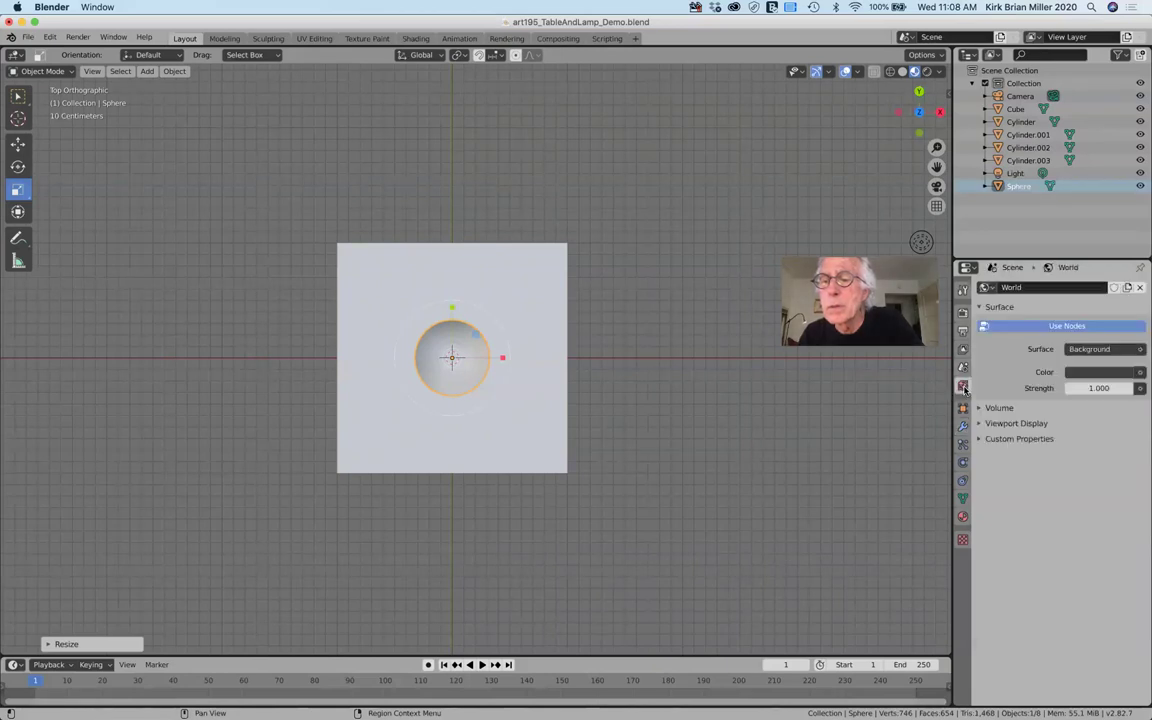
click(963, 407)
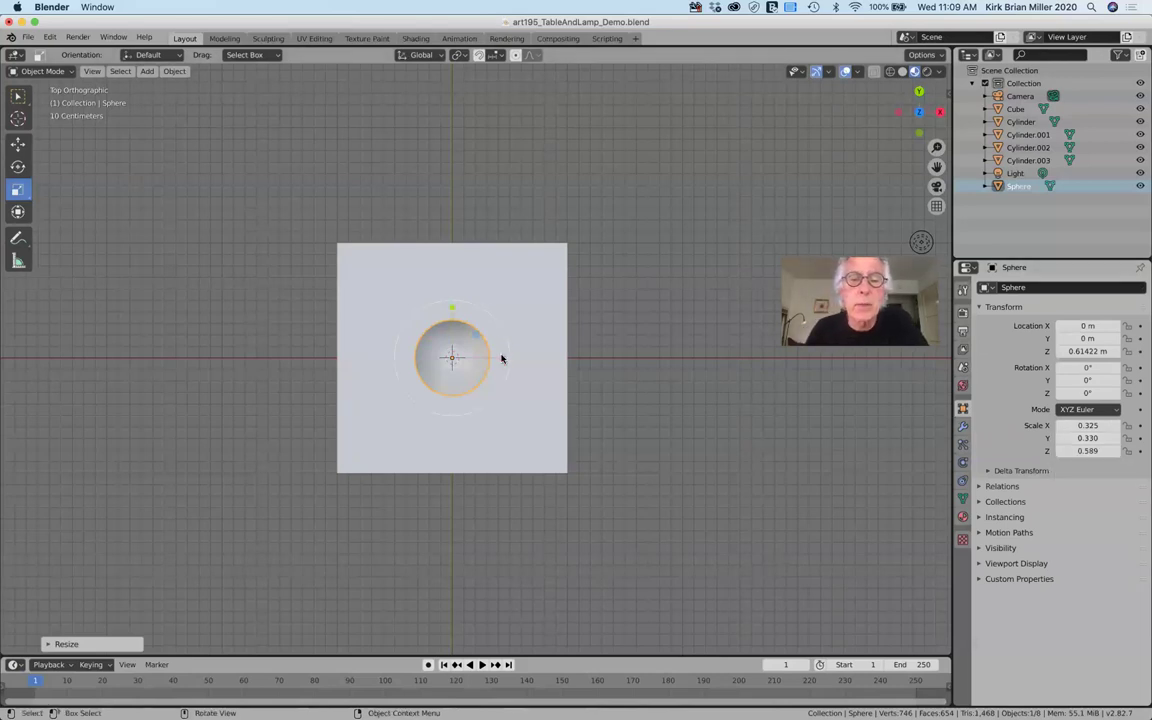
drag(502, 360, 505, 353)
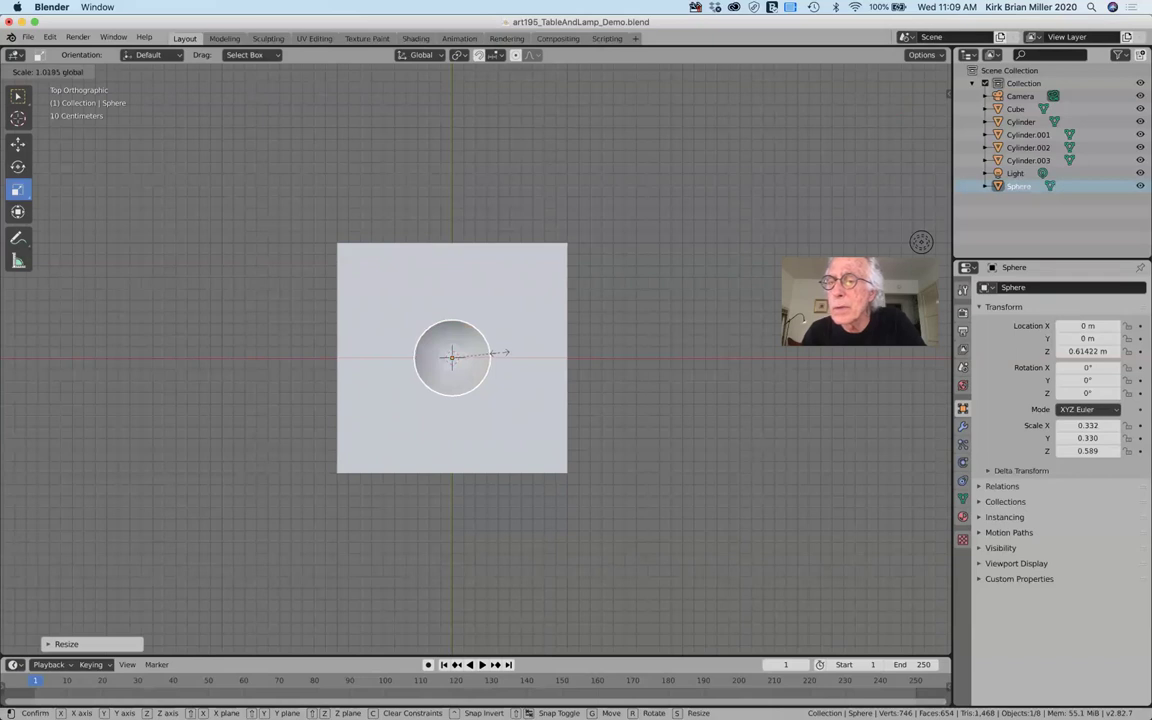
drag(504, 353, 502, 355)
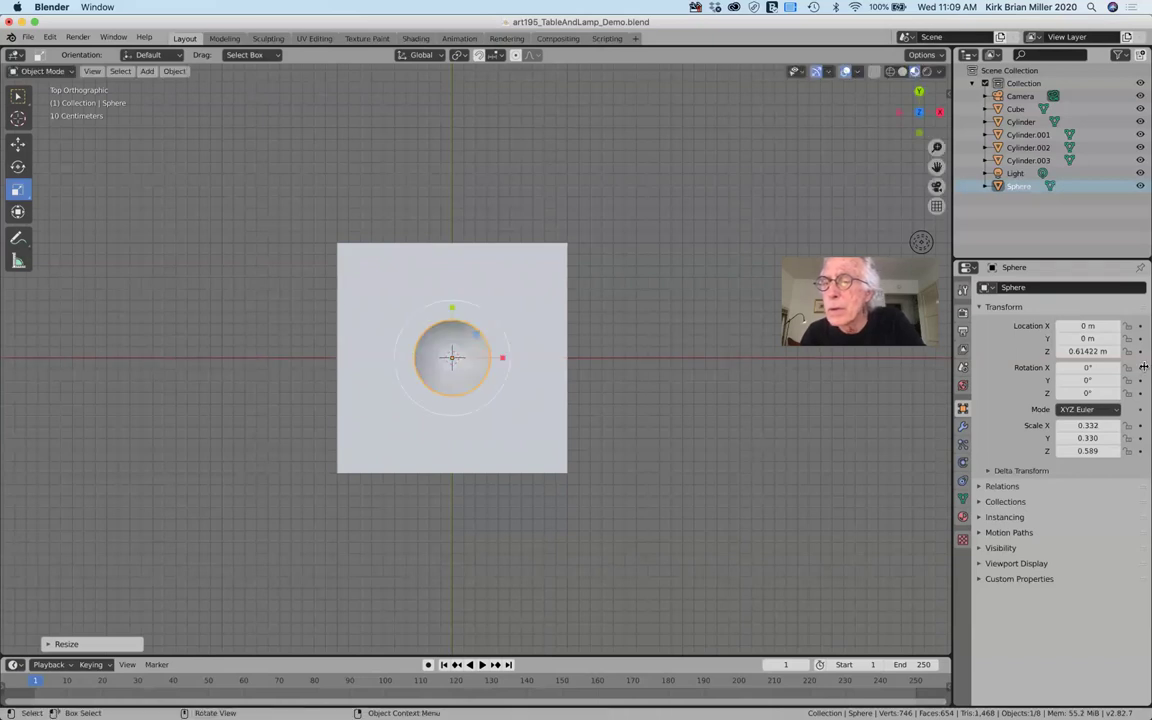
click(1103, 425)
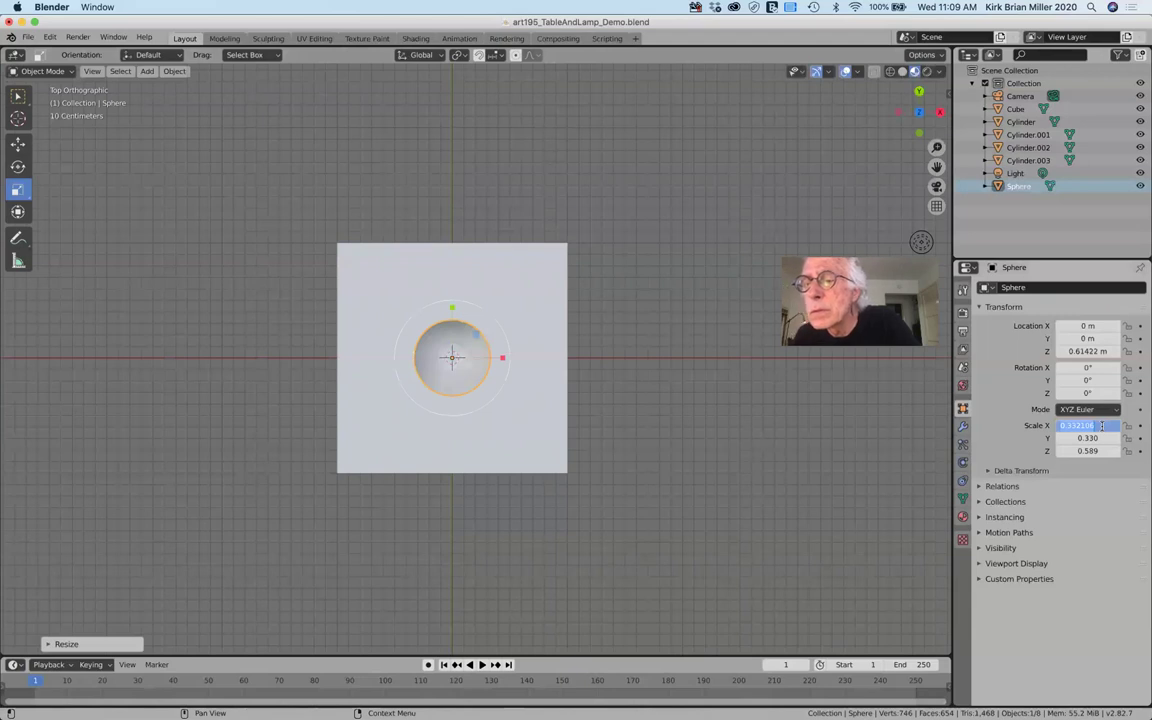
key(Return)
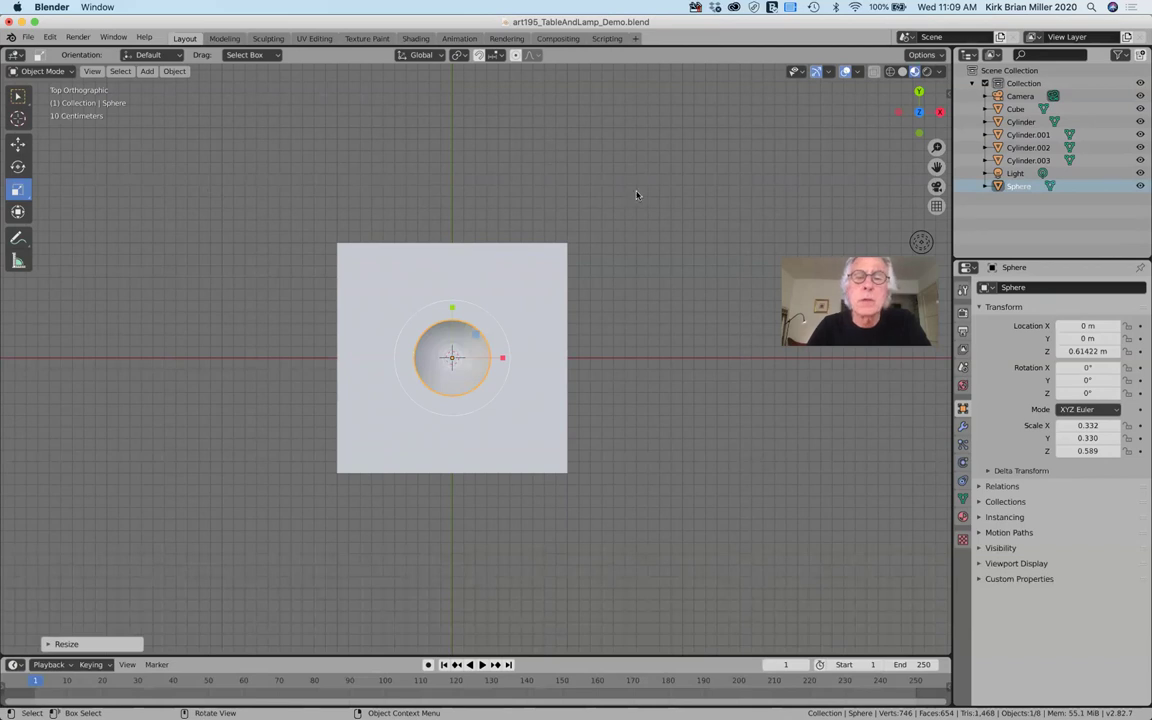
Enter Edit Mode on the sphere and deselect all of its vertices.
click(18, 146)
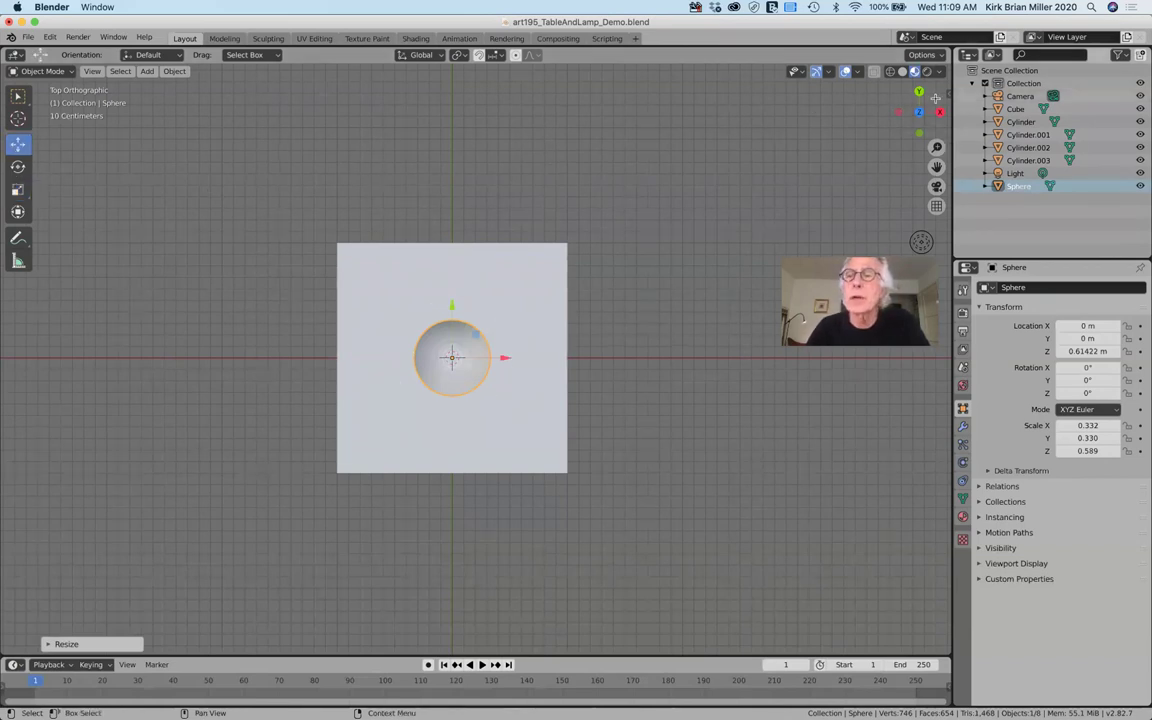
drag(935, 97, 921, 76)
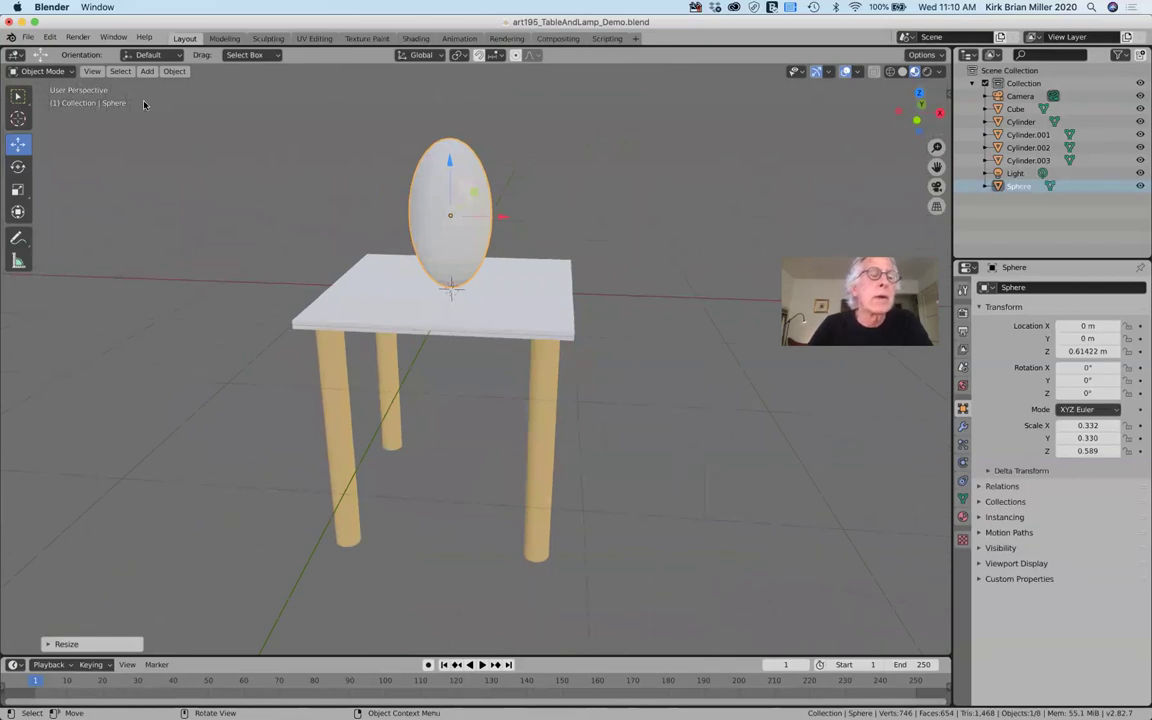
click(43, 72)
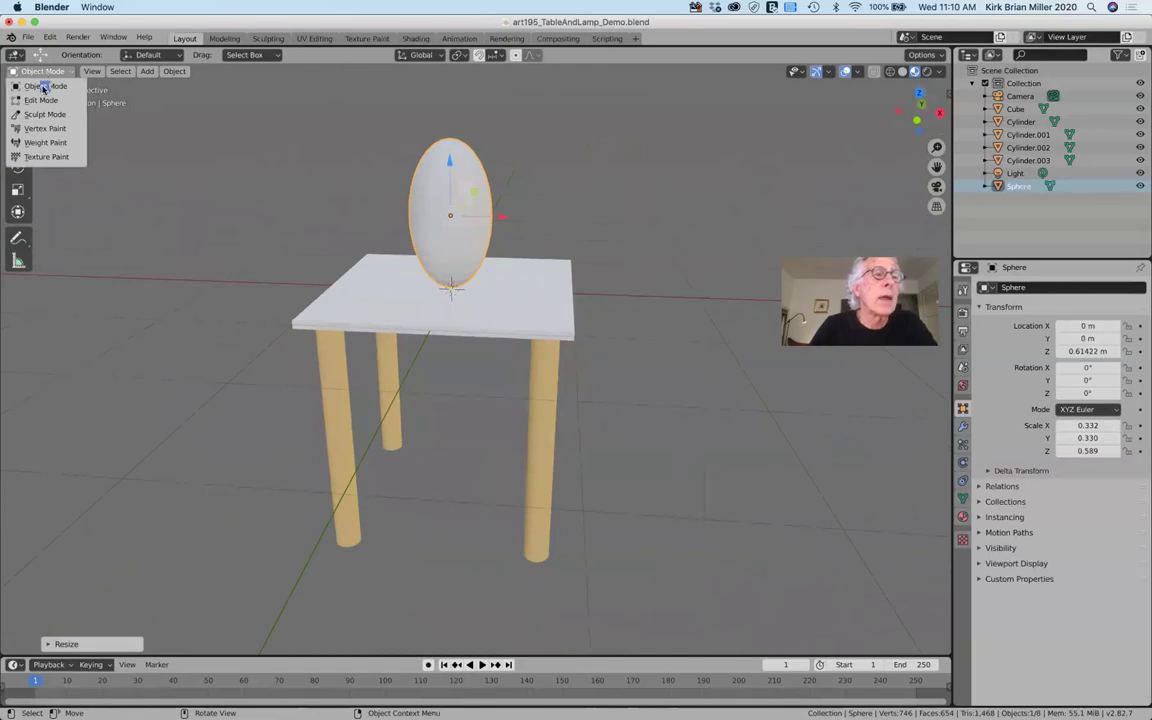
click(42, 101)
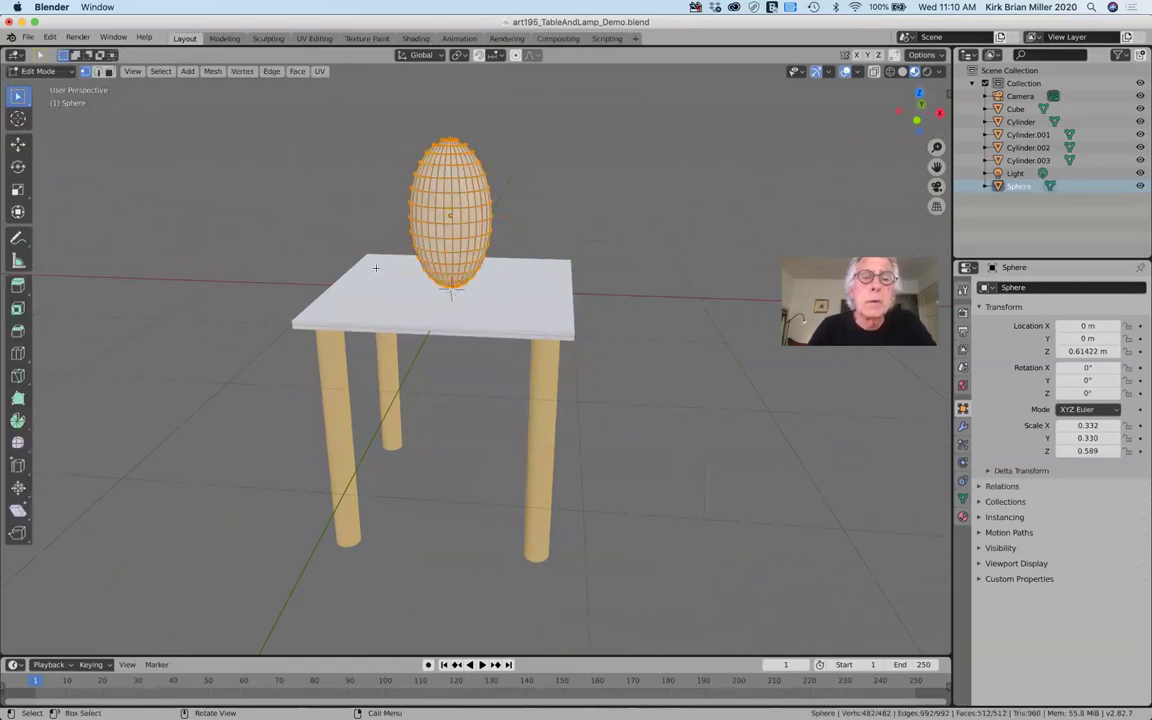
key(alt+a)
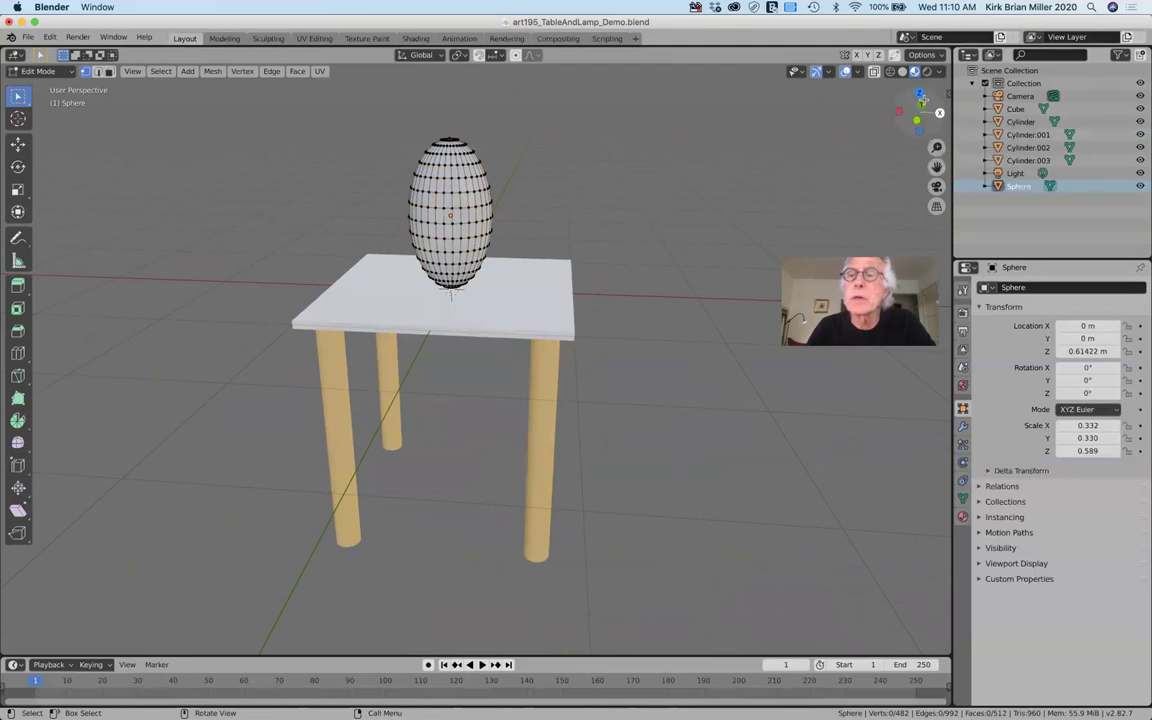
Box-select the sphere's lowest vertex rings in the back view and scale them outward in X and Y beyond the sphere's widest part.
click(922, 104)
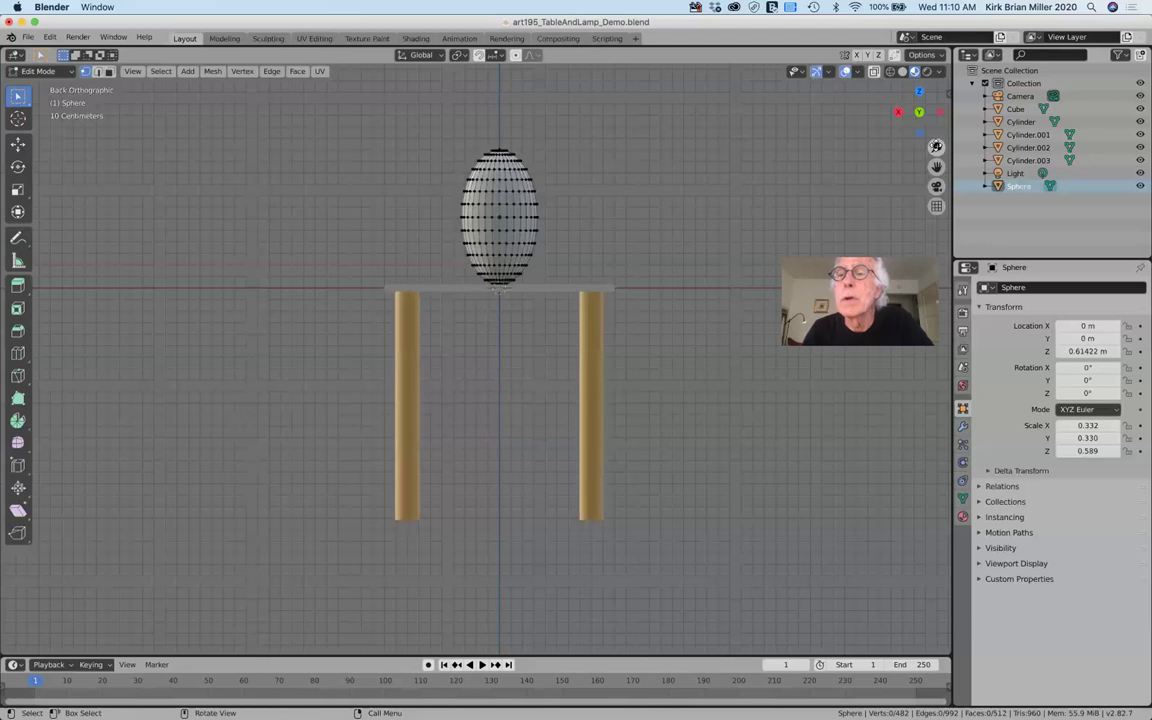
scroll(938, 172, up, 2)
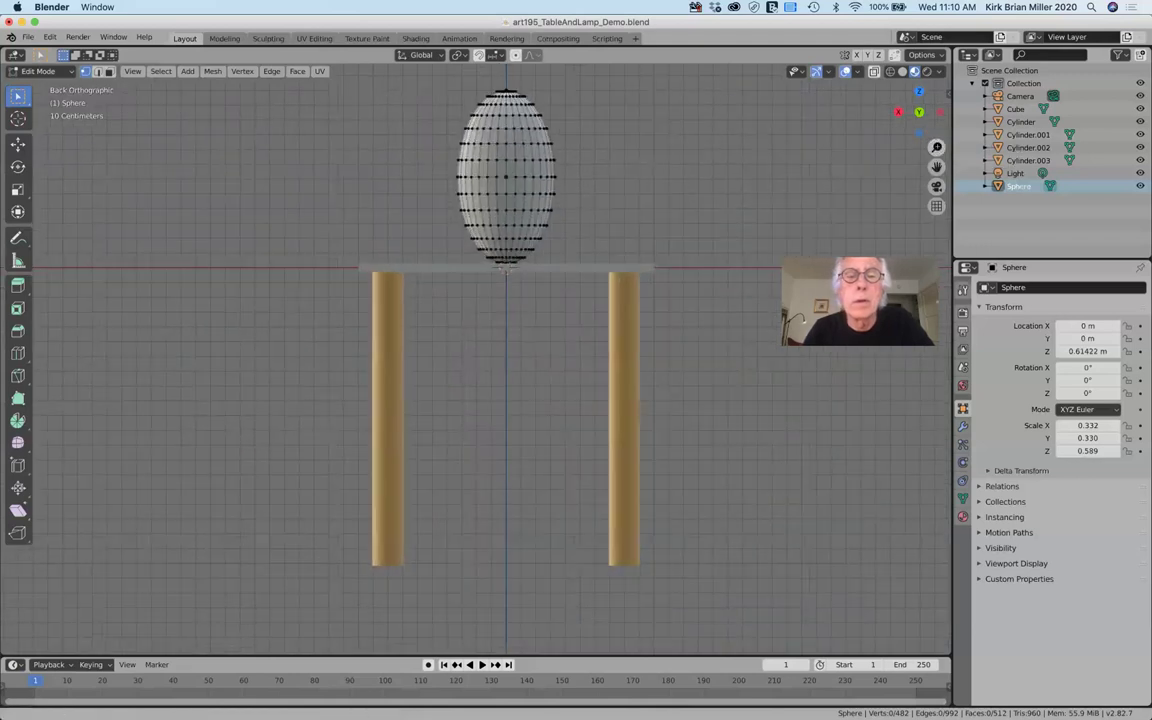
drag(938, 170, 796, 212)
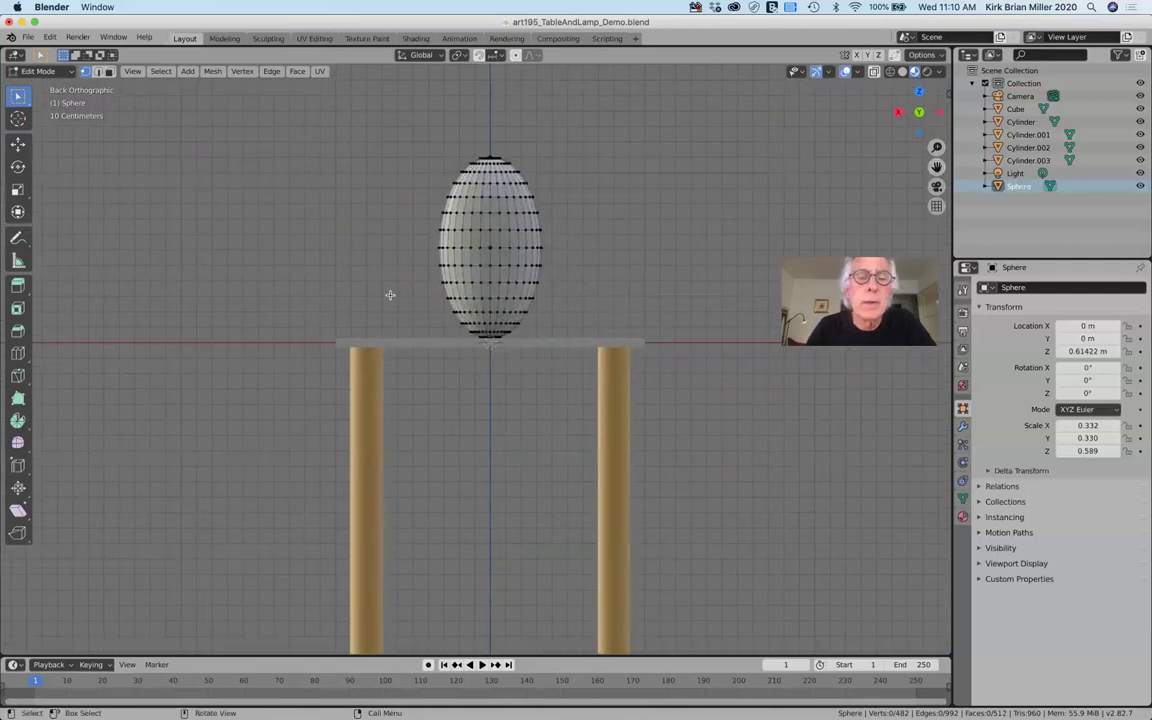
right_click(450, 318)
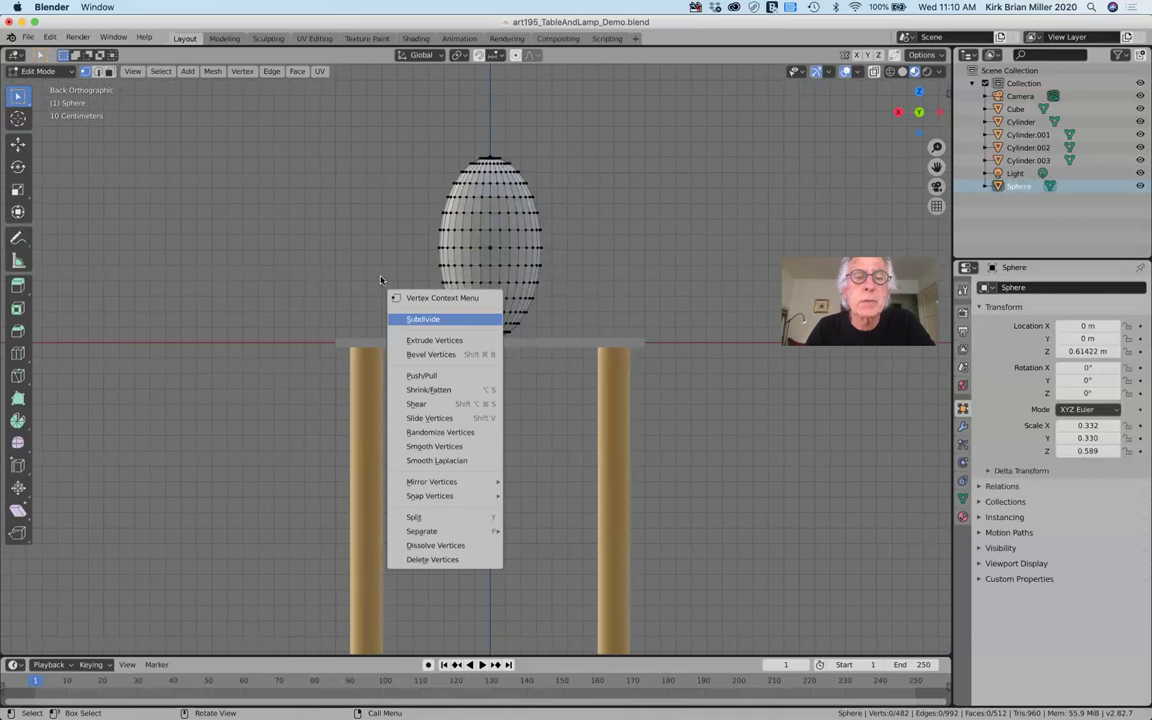
key(Escape)
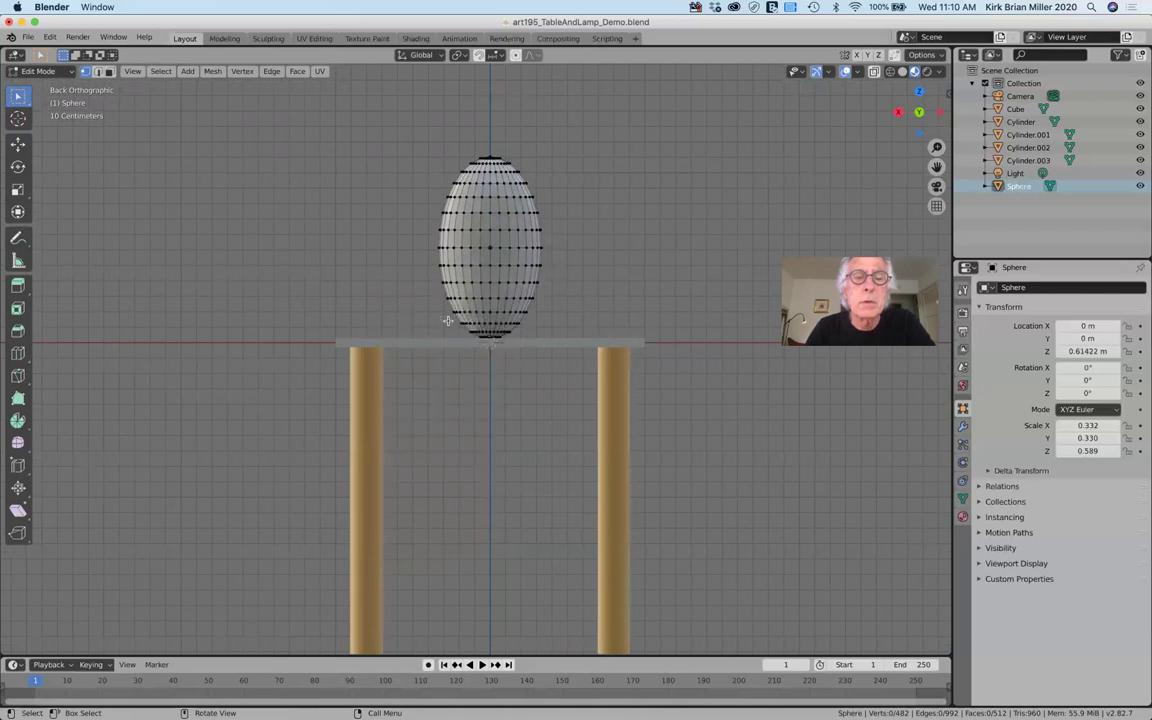
drag(441, 317, 534, 354)
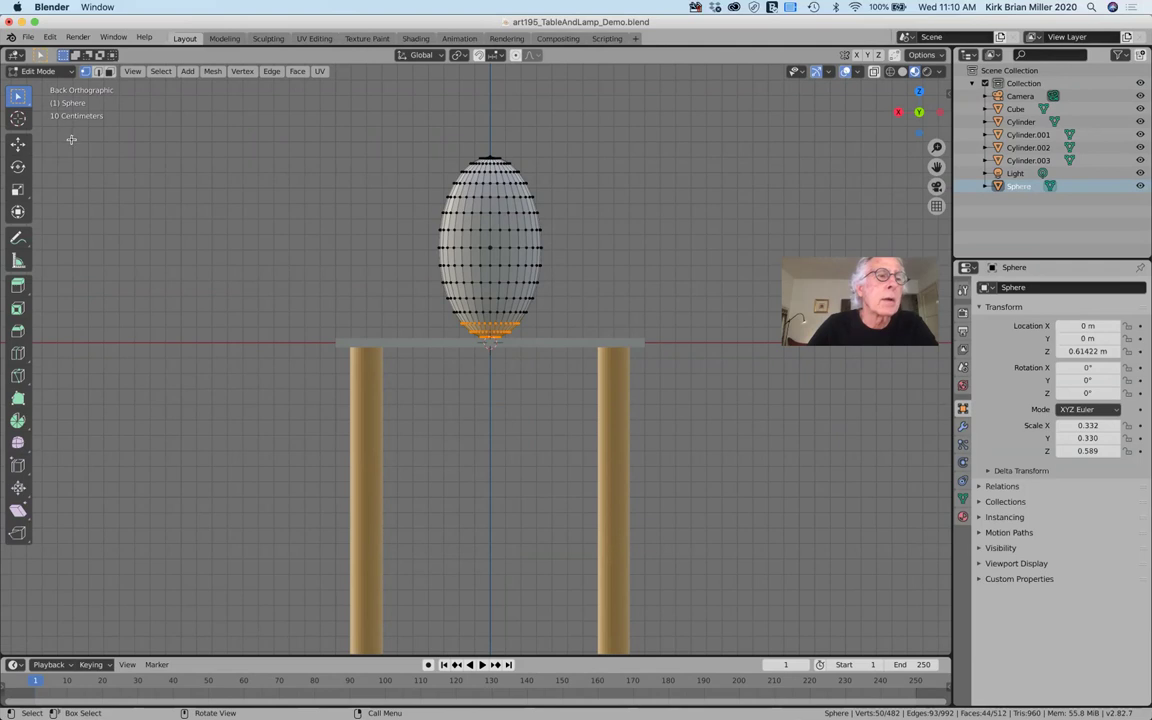
click(17, 189)
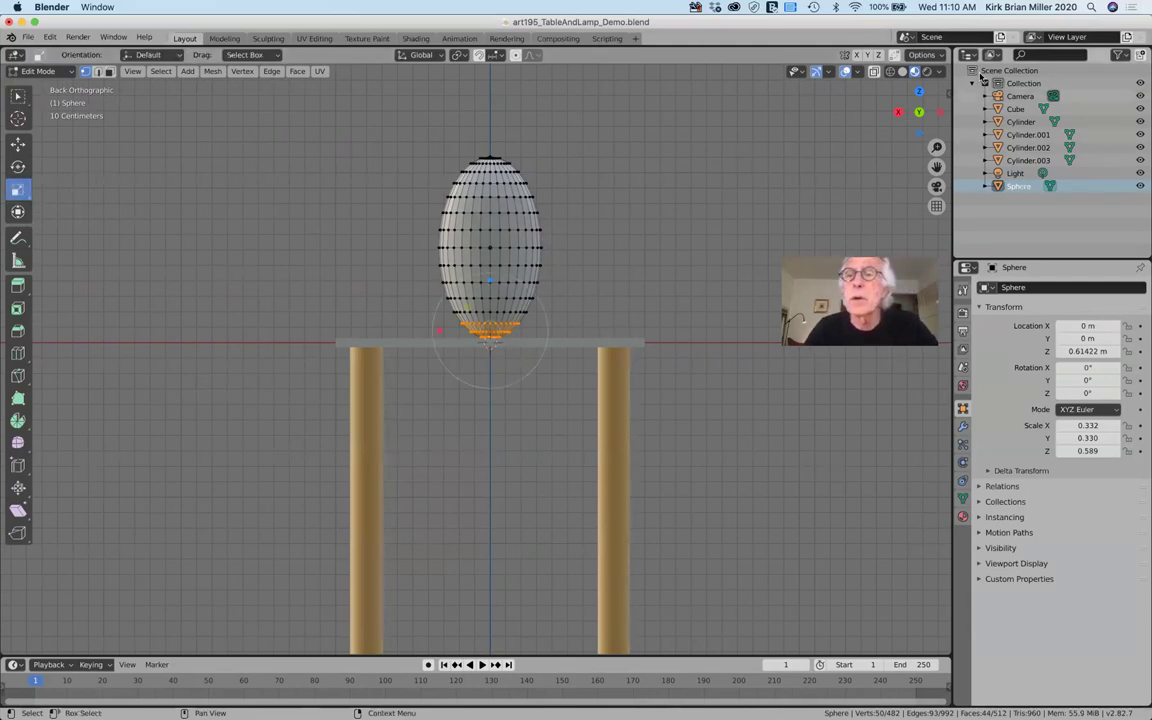
click(919, 91)
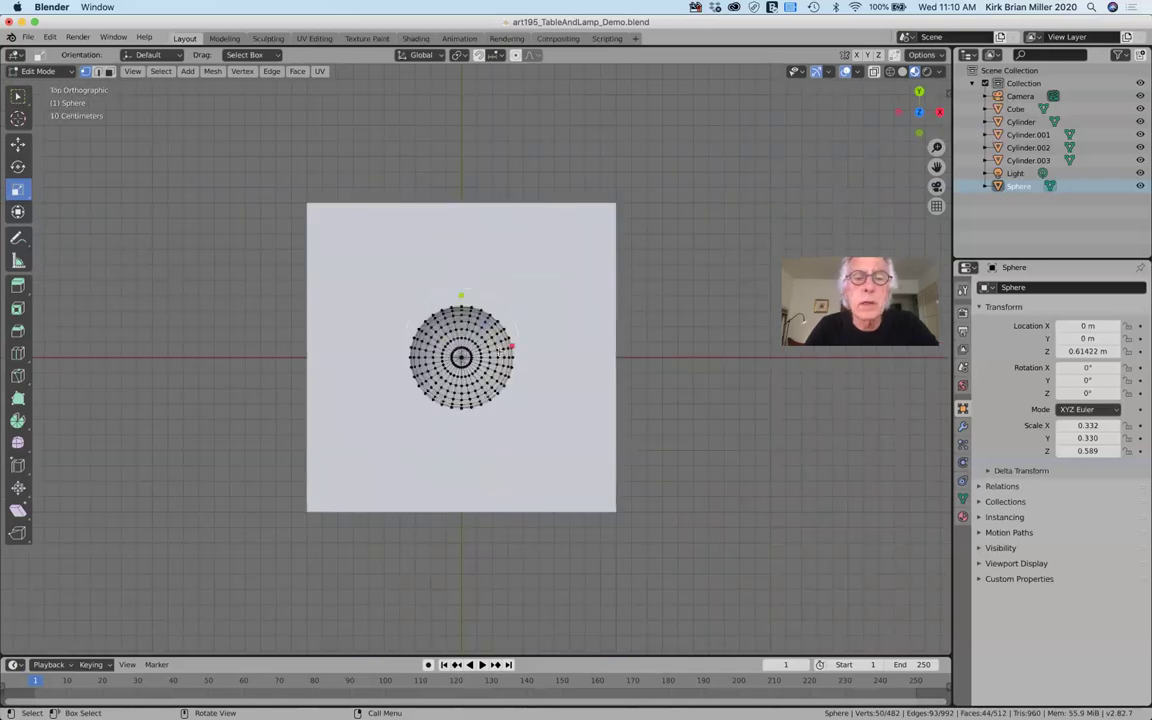
drag(512, 348, 548, 351)
drag(461, 296, 461, 296)
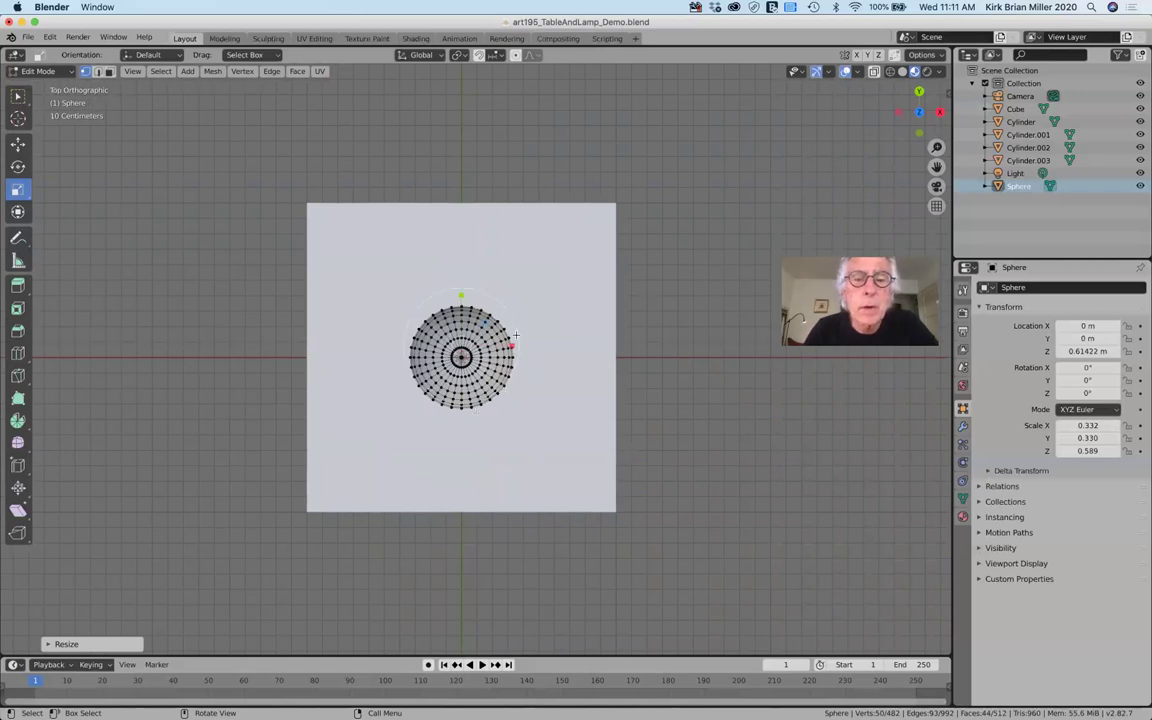
drag(485, 322, 493, 282)
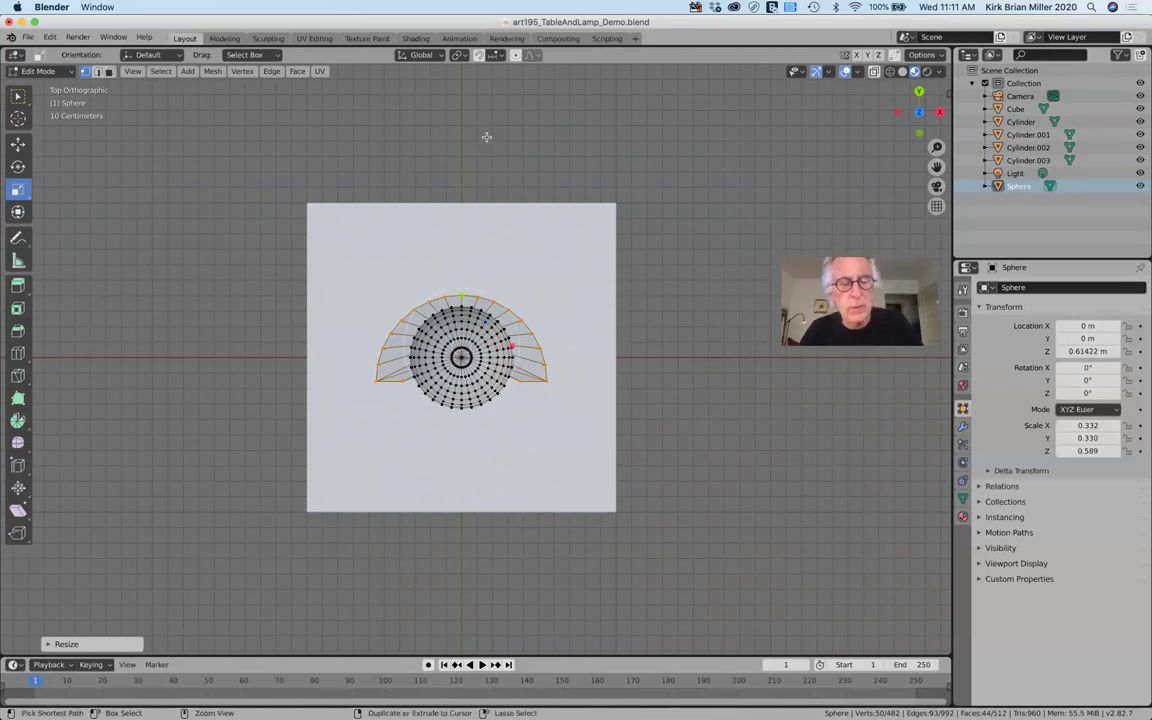
Undo the outward scaling of the sphere's lowest vertex rings and leave all its vertices deselected.
key(ctrl+z)
key(alt+a)
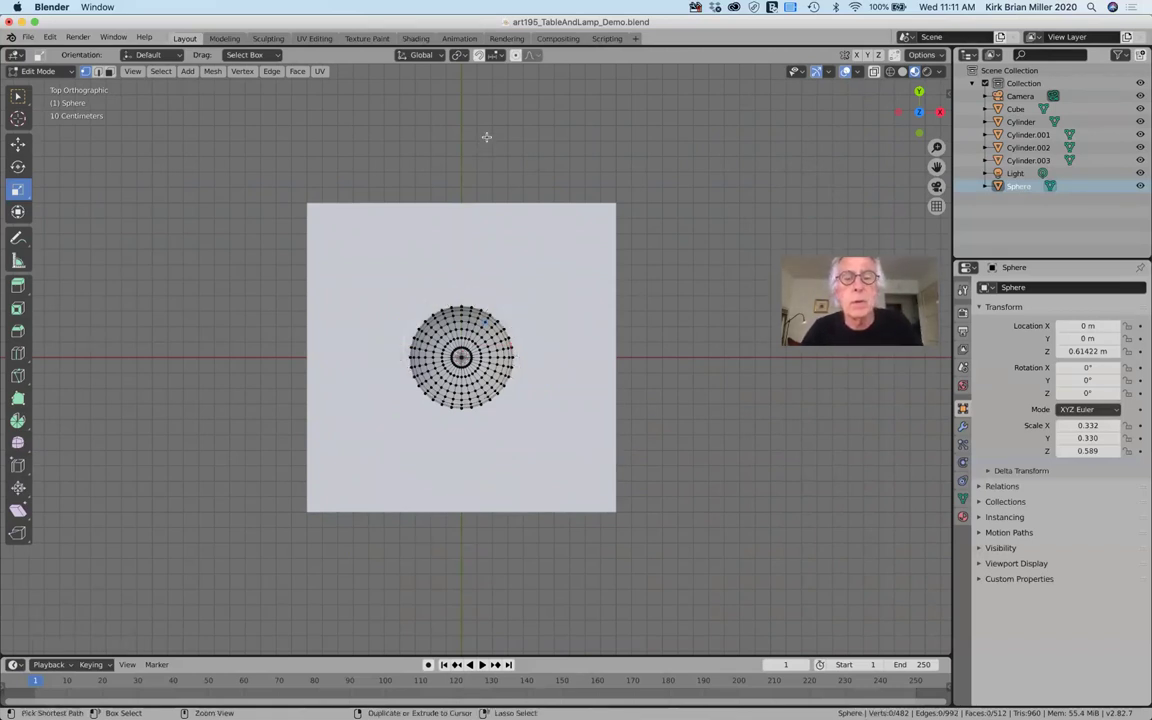
Box-select the sphere's lowest vertex rings in the back view and scale them outward in X slightly past its widest part.
click(919, 90)
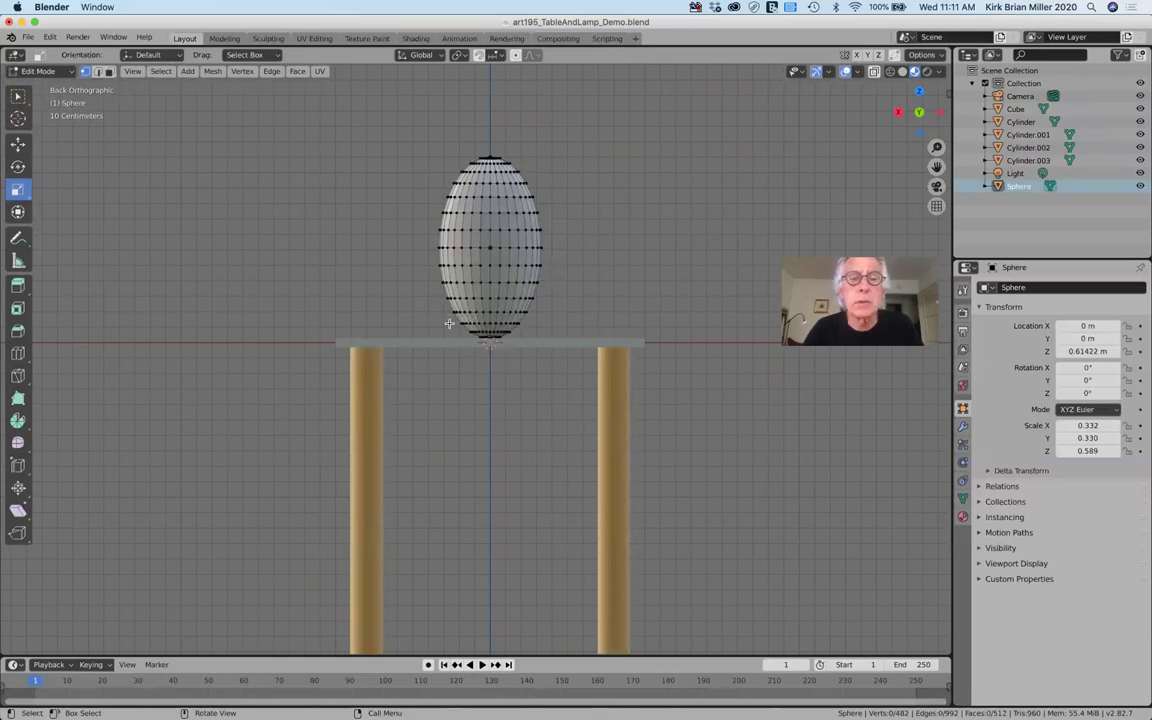
key(b)
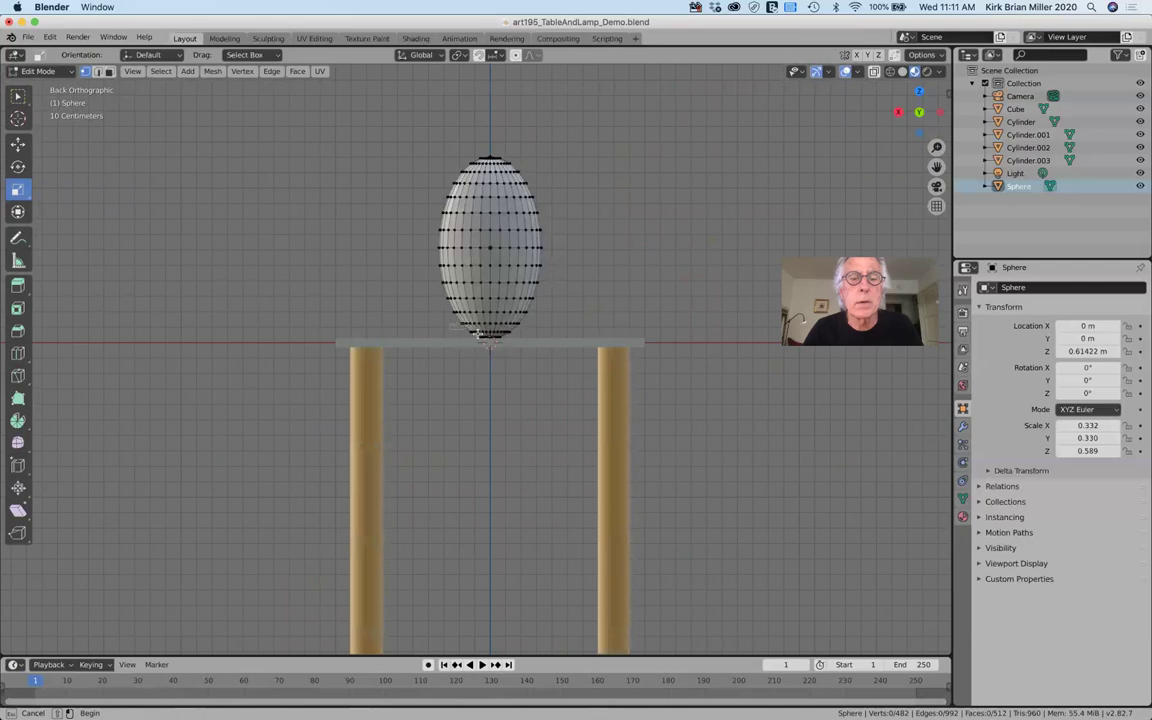
drag(450, 323, 527, 352)
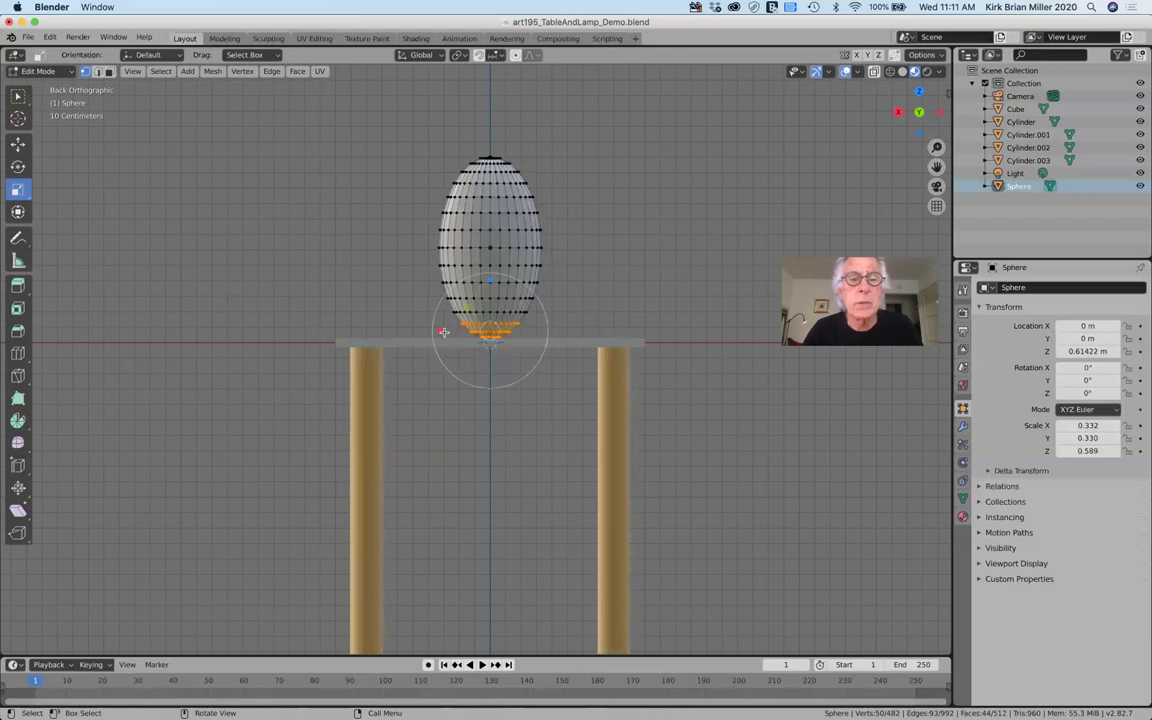
drag(439, 330, 366, 325)
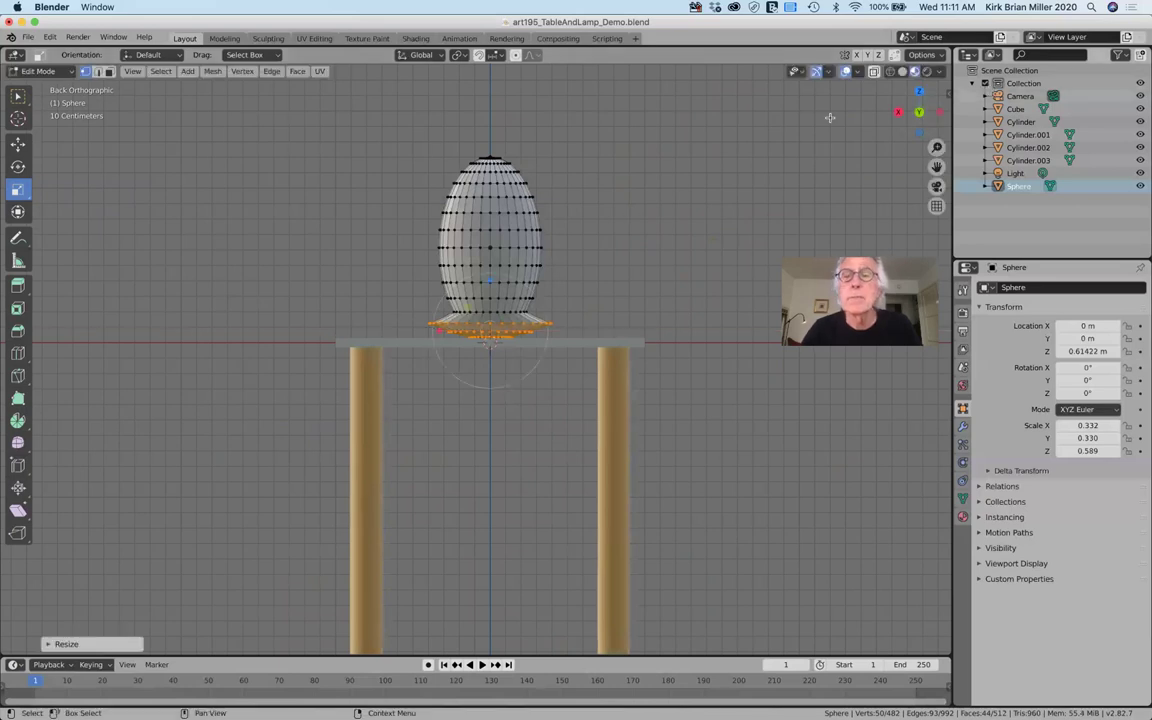
Try to scale the selected rings in Y and X from the top view, and undo the ring scaling and selection.
click(918, 92)
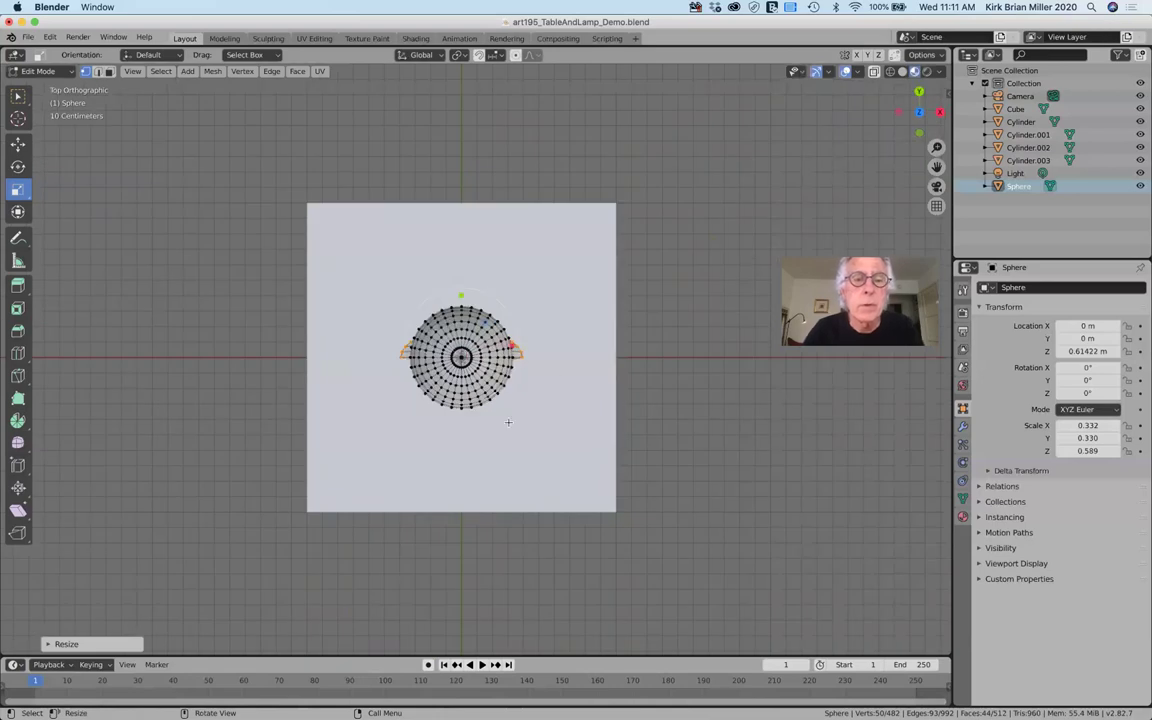
drag(460, 294, 471, 213)
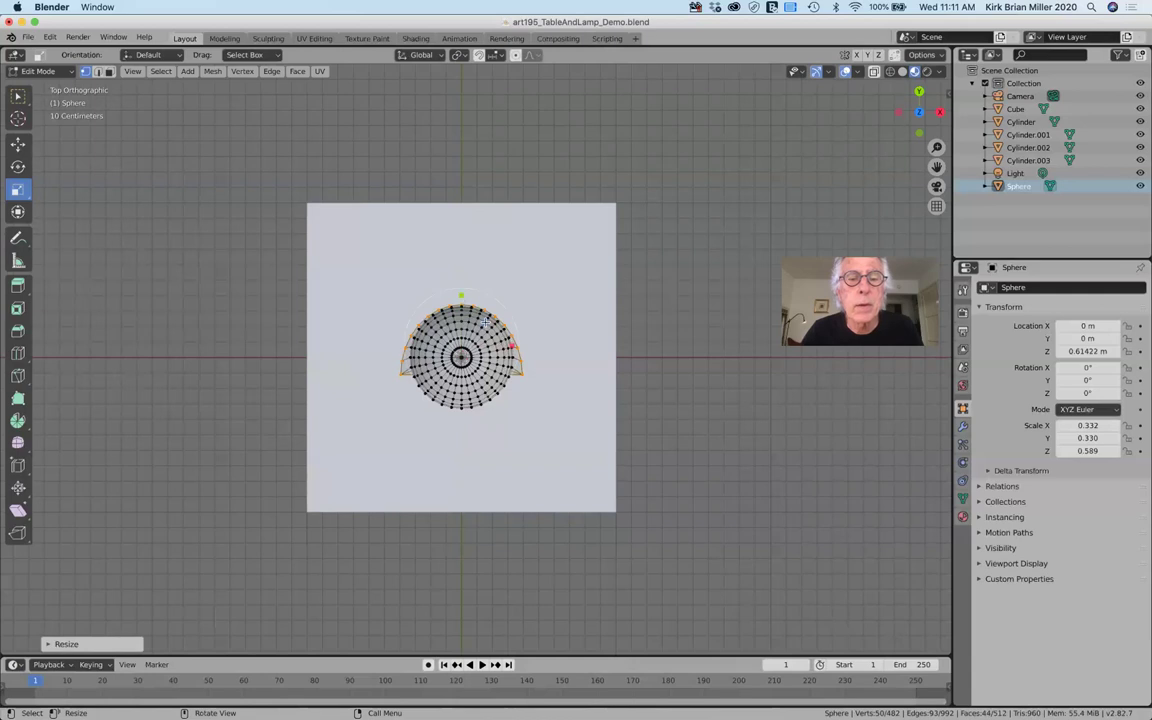
key(s)
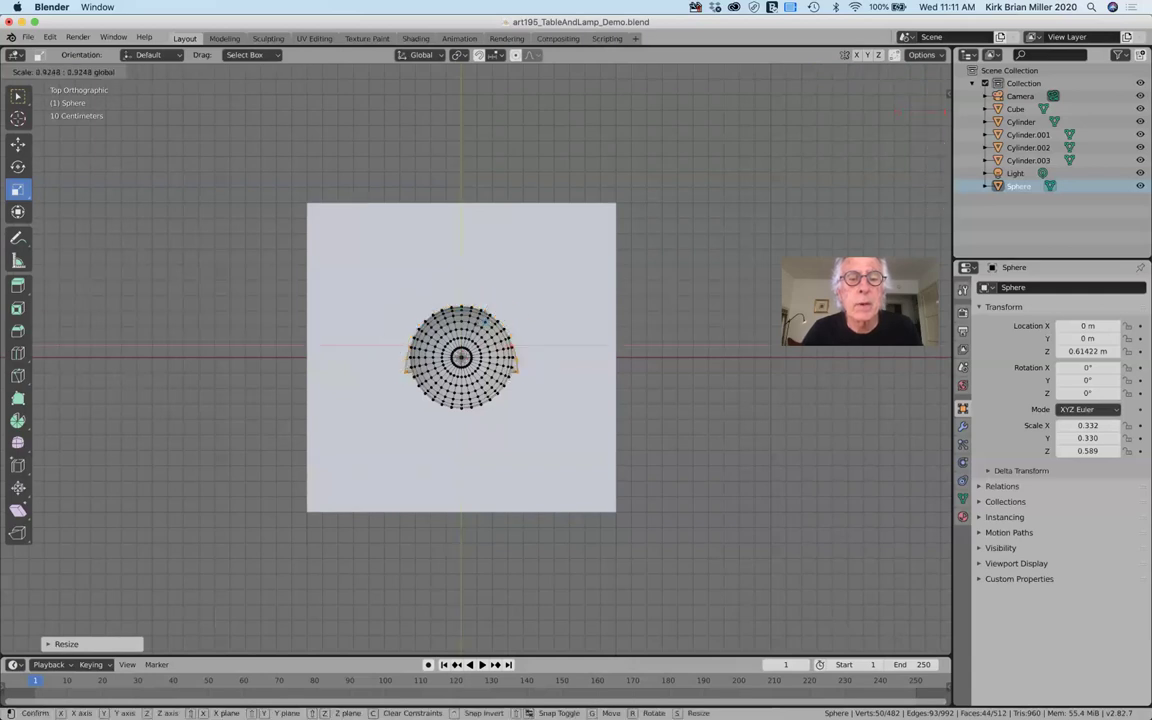
click(470, 318)
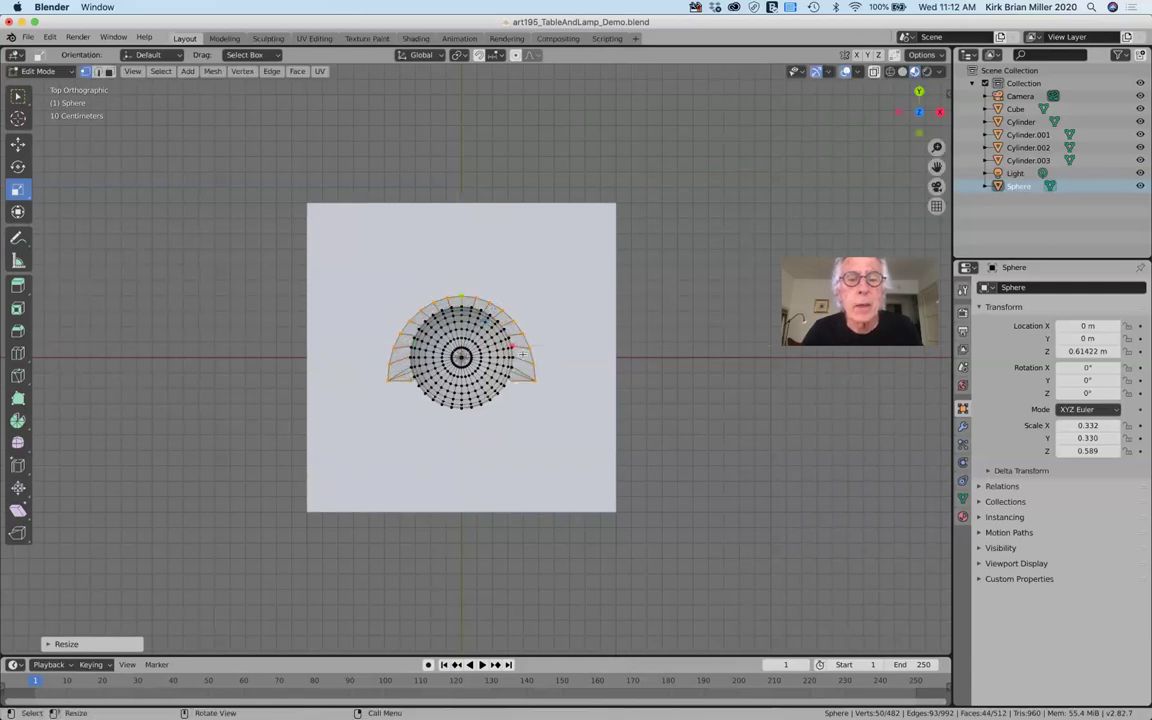
key(s)
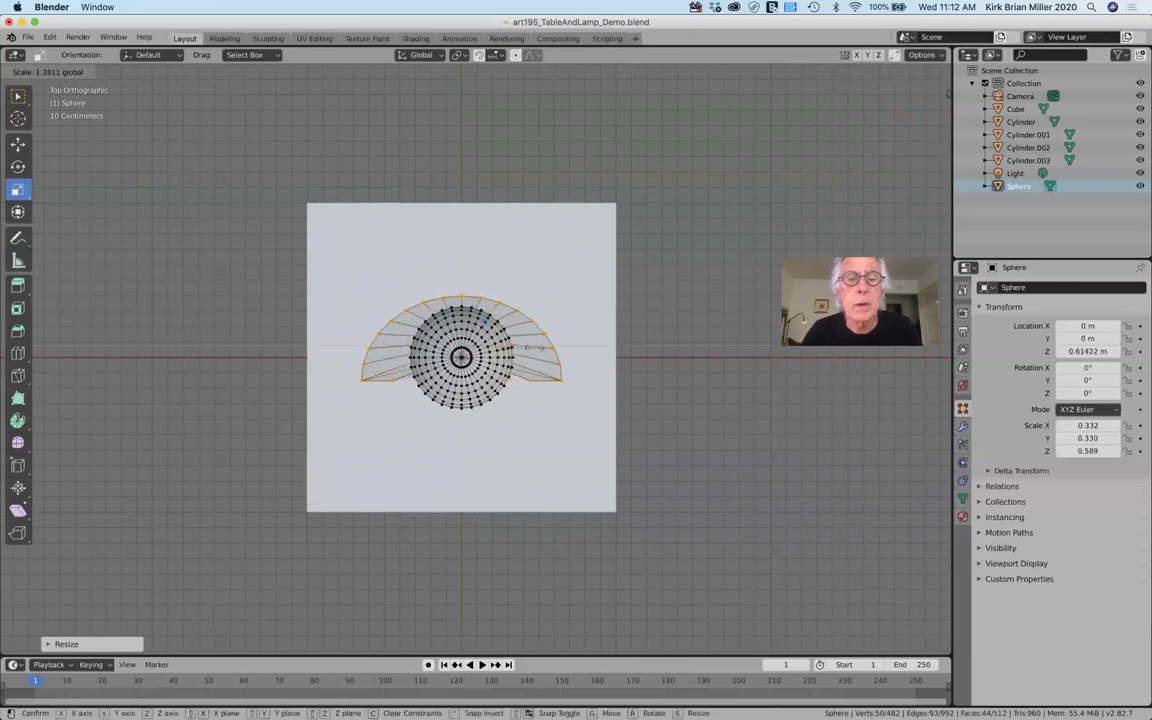
click(460, 318)
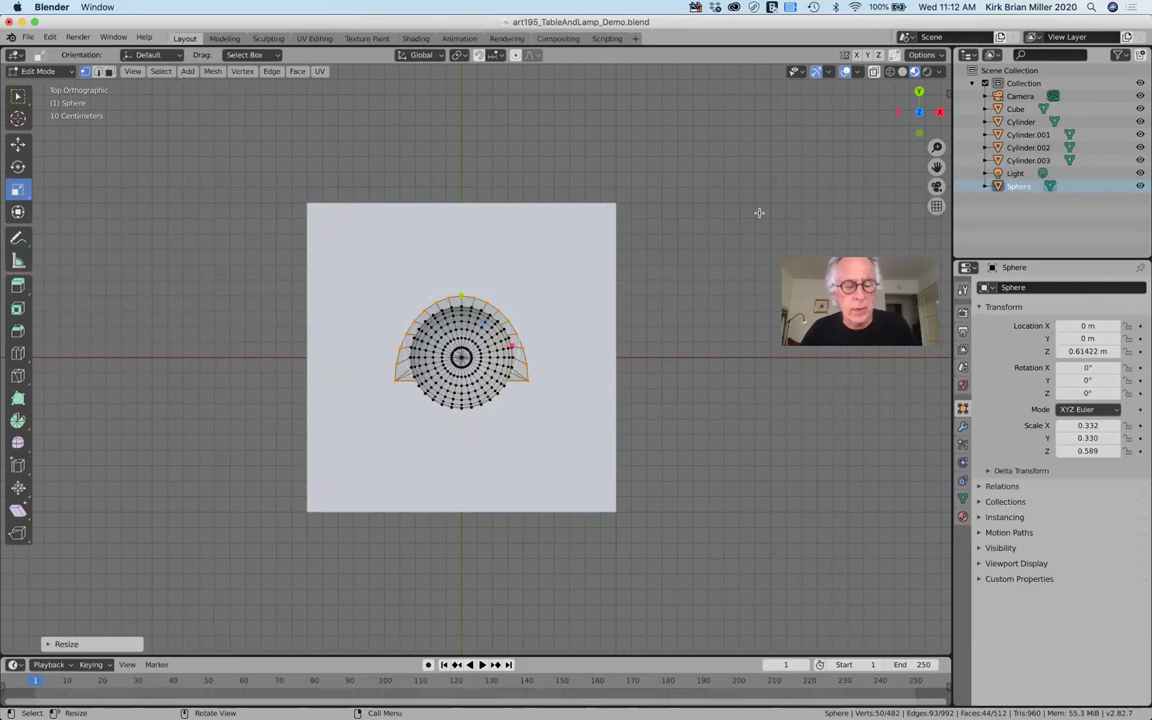
key(ctrl+z)
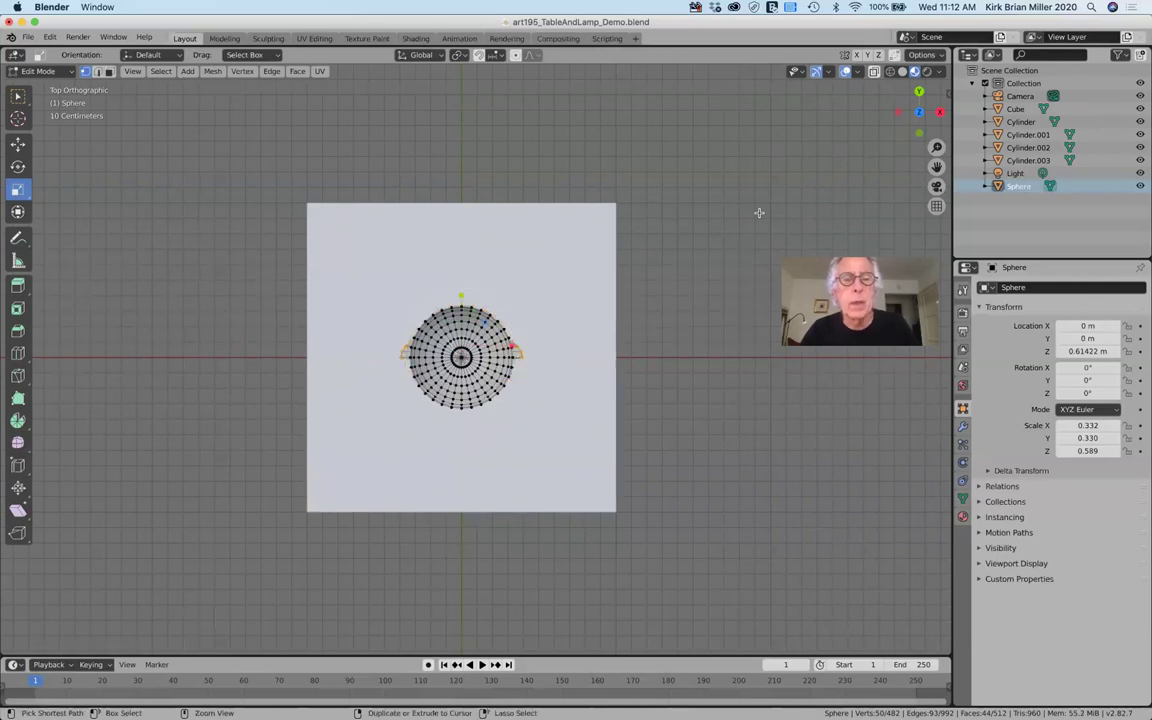
key(ctrl+z)
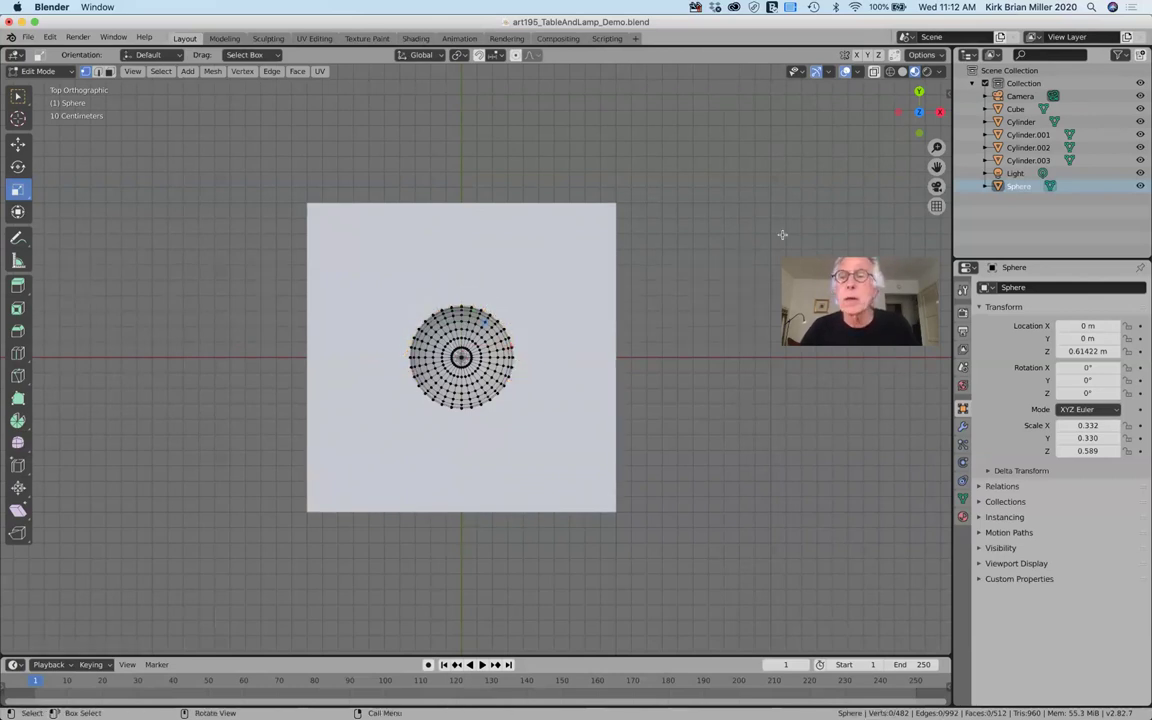
Select the sphere's lowest vertex rings in the back view, including the ring just above the tabletop.
click(920, 111)
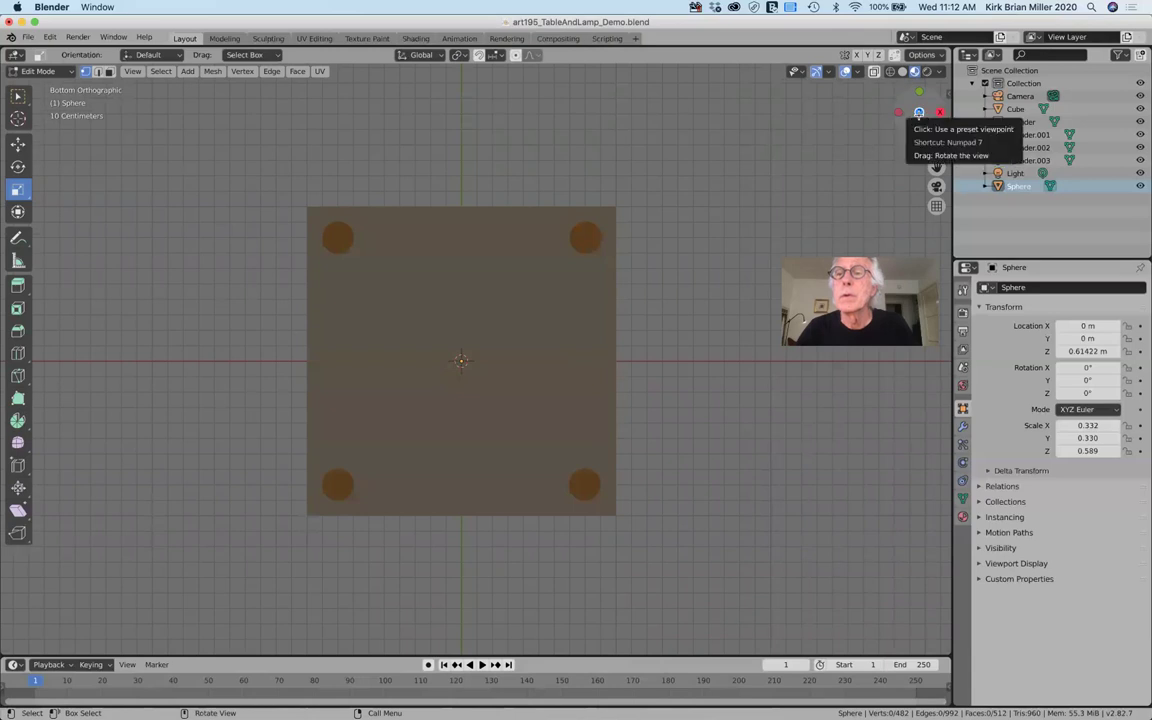
drag(920, 112, 919, 115)
click(919, 97)
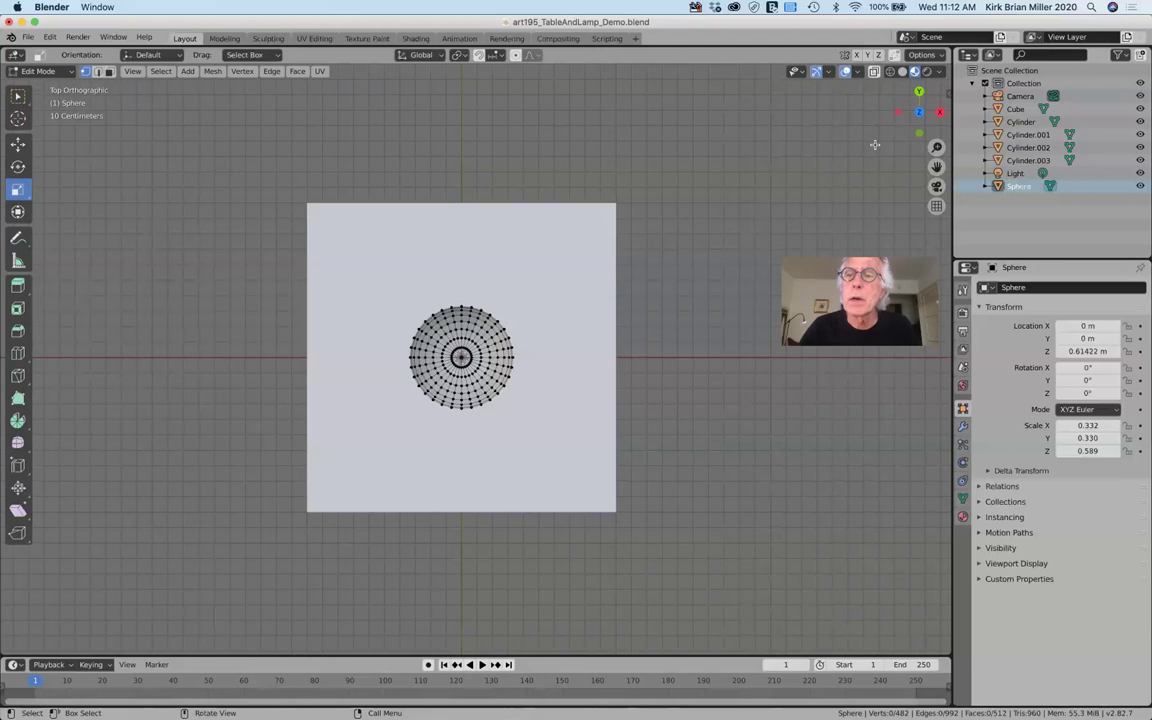
click(919, 92)
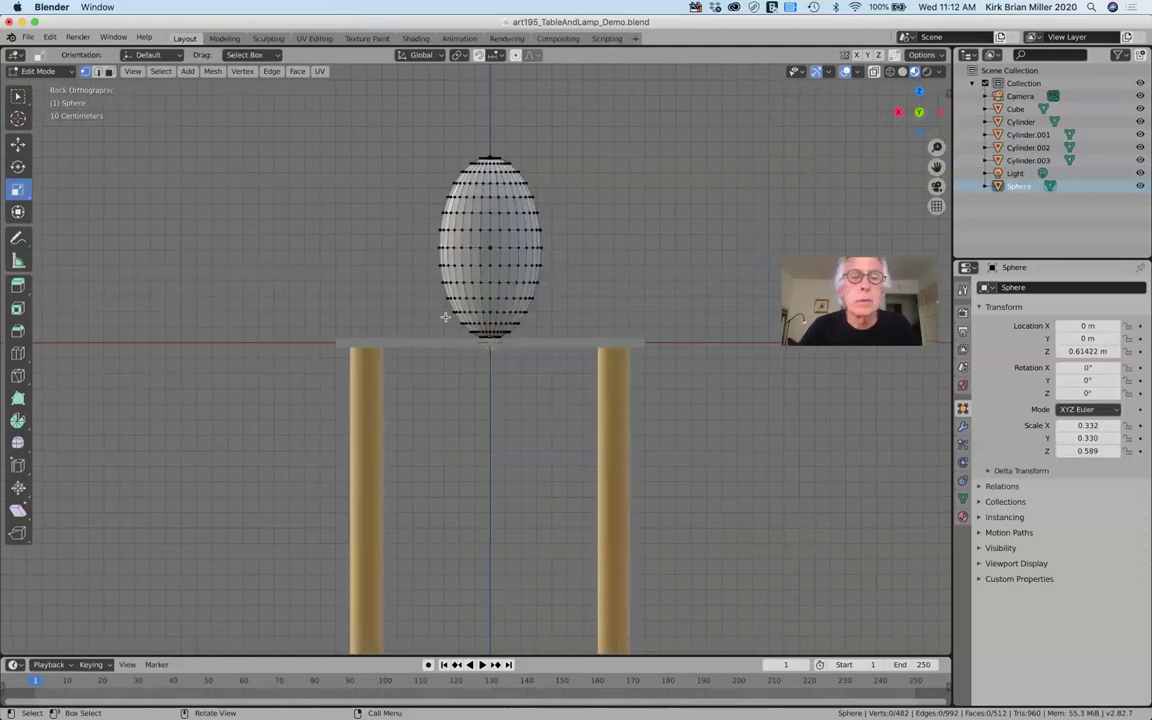
key(c)
drag(527, 350, 533, 356)
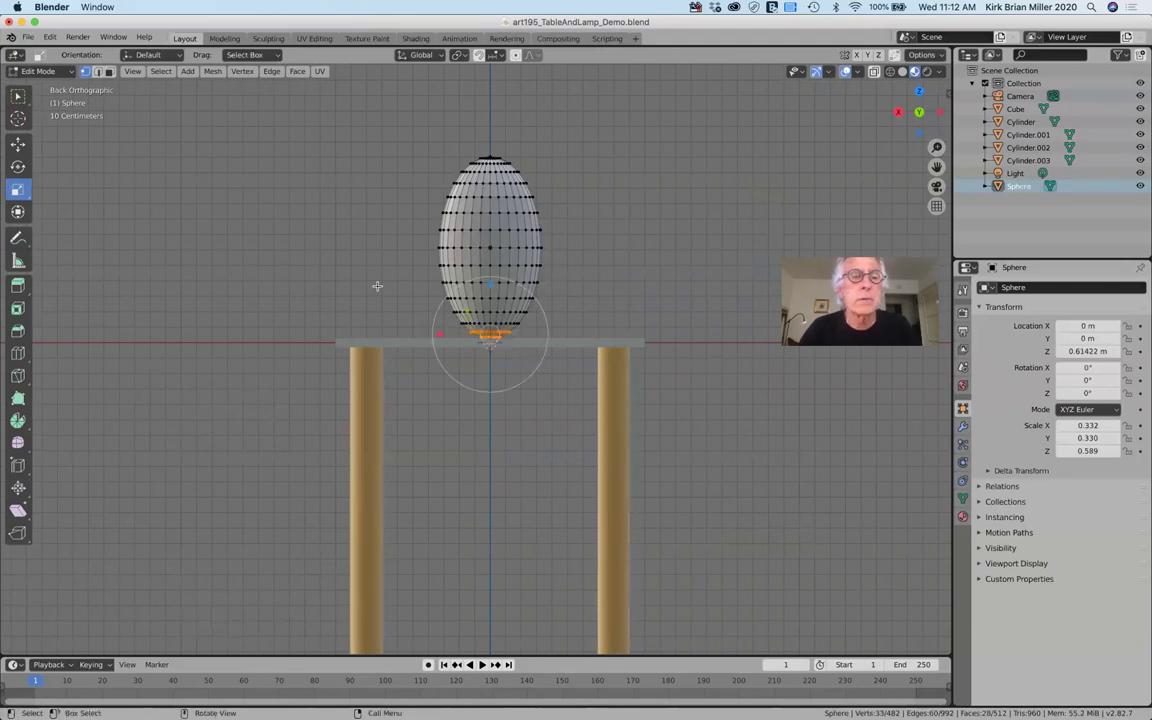
key(alt+a)
drag(424, 318, 548, 367)
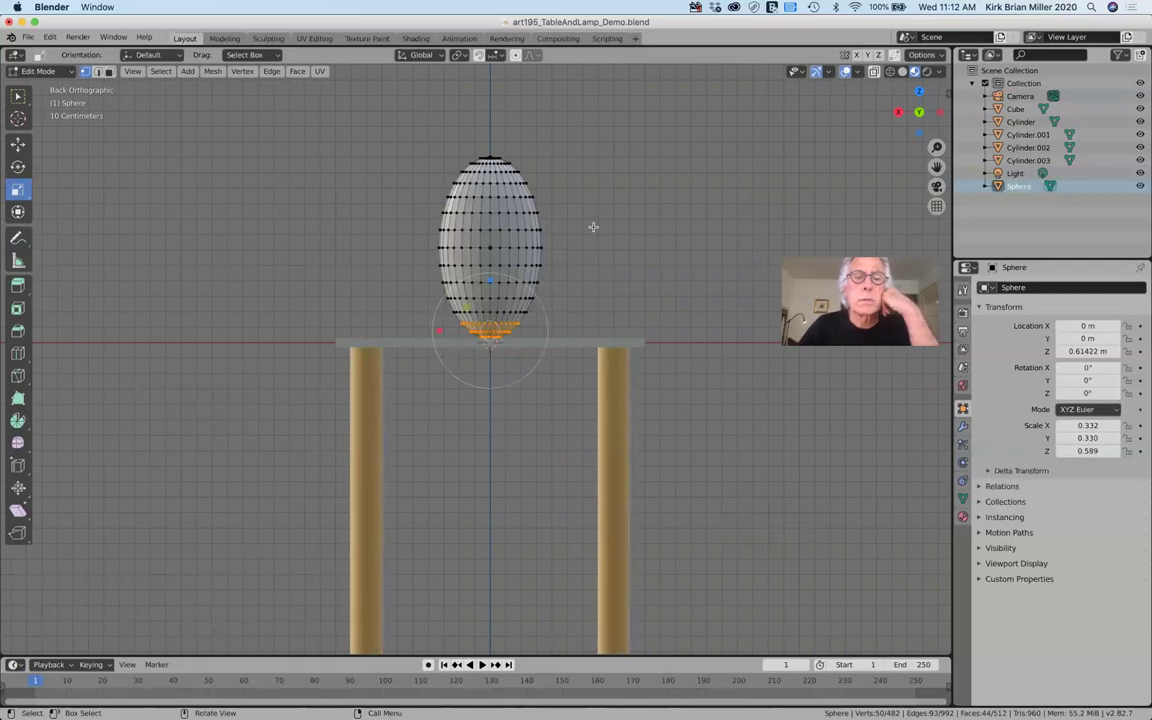